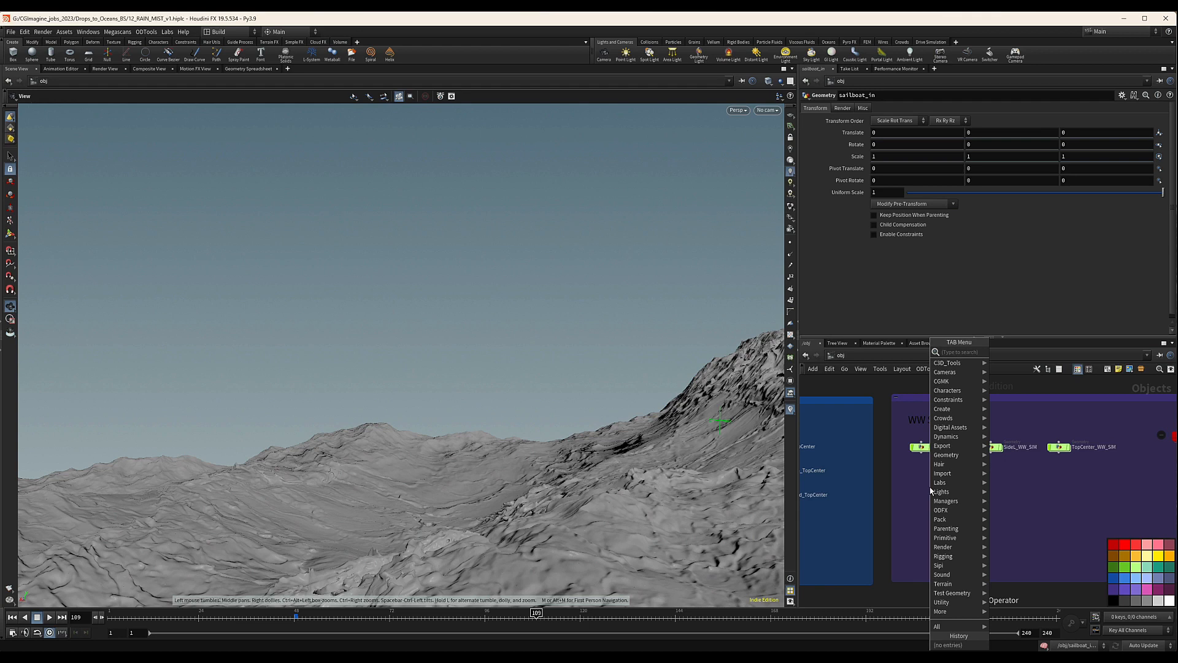
Step: Add a Geometry object in the WW SIM network box, below the existing simulation nodes
type("geo")
key("Return")
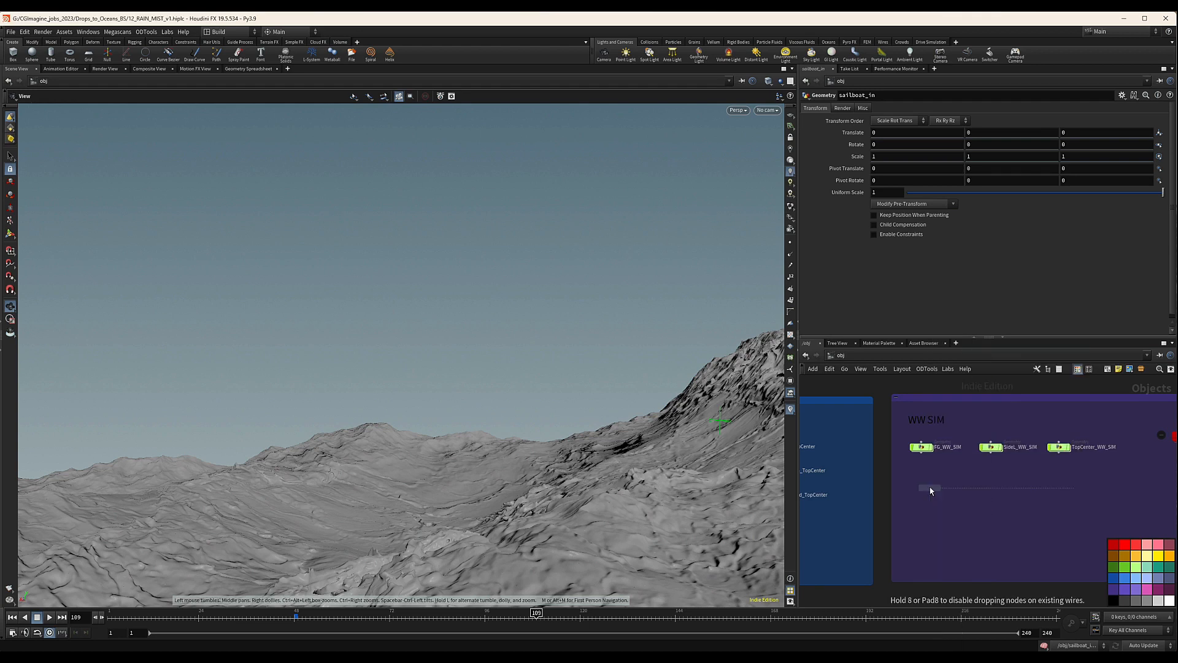
left_click(930, 489)
scroll(924, 486, "up", 4)
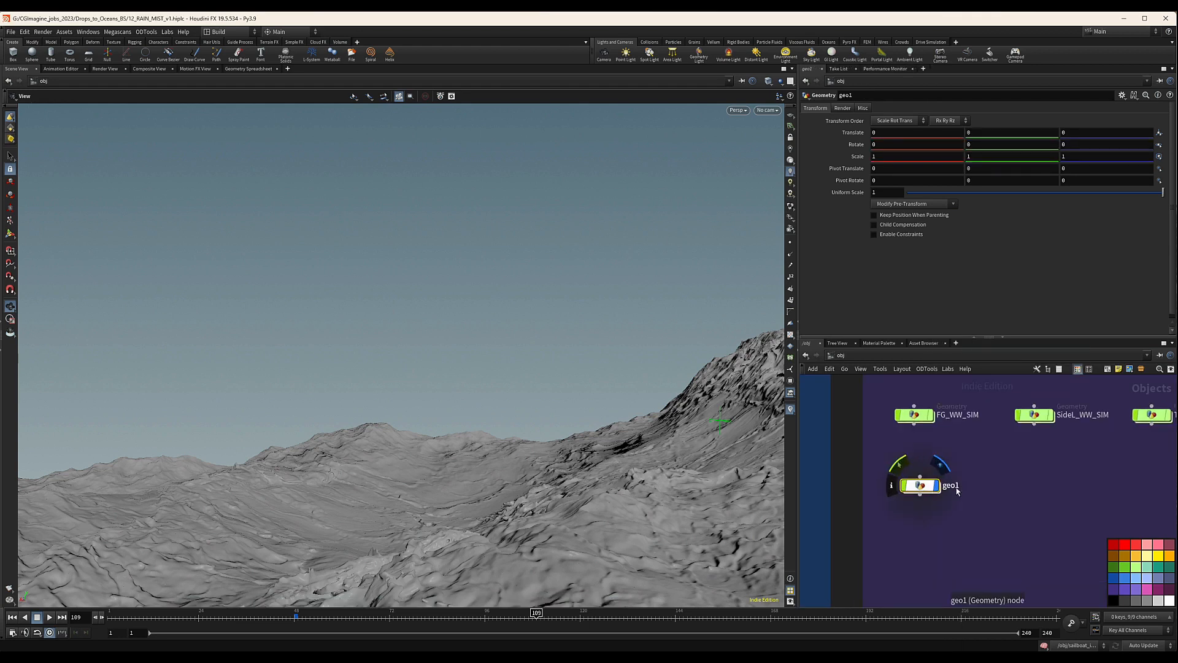
Step: Rename the new Geometry object as Rain_mist and line it up beneath the FG_WW_SIM node
double_click(953, 486)
type("Ra")
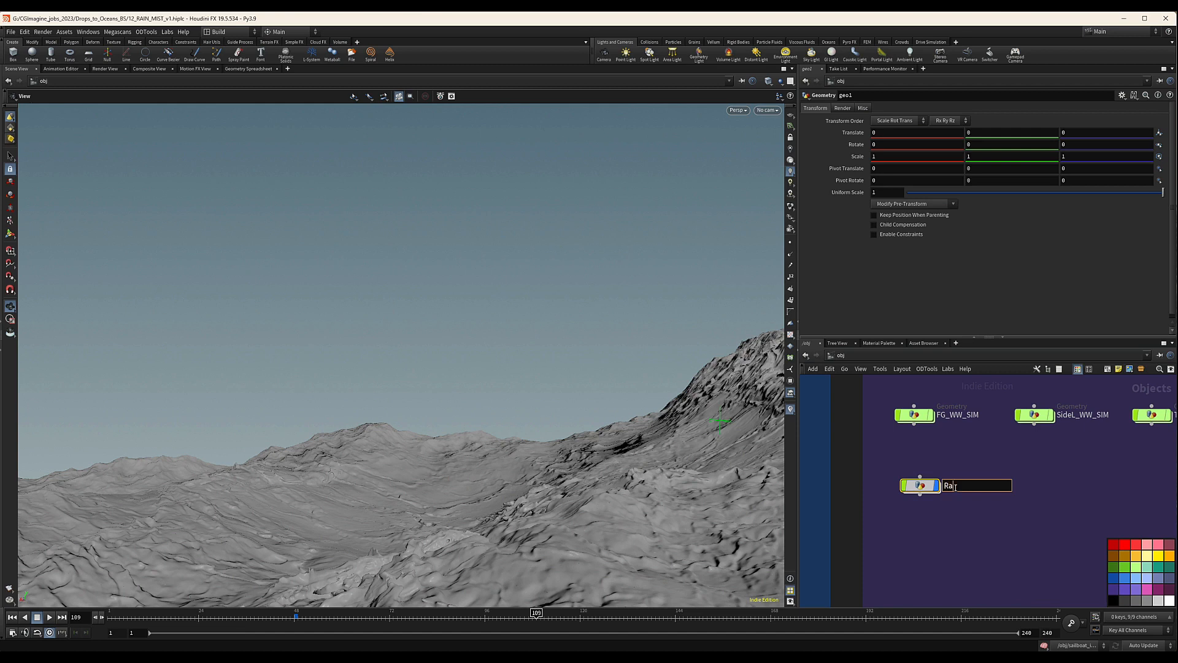
type("in_mist")
key("Return")
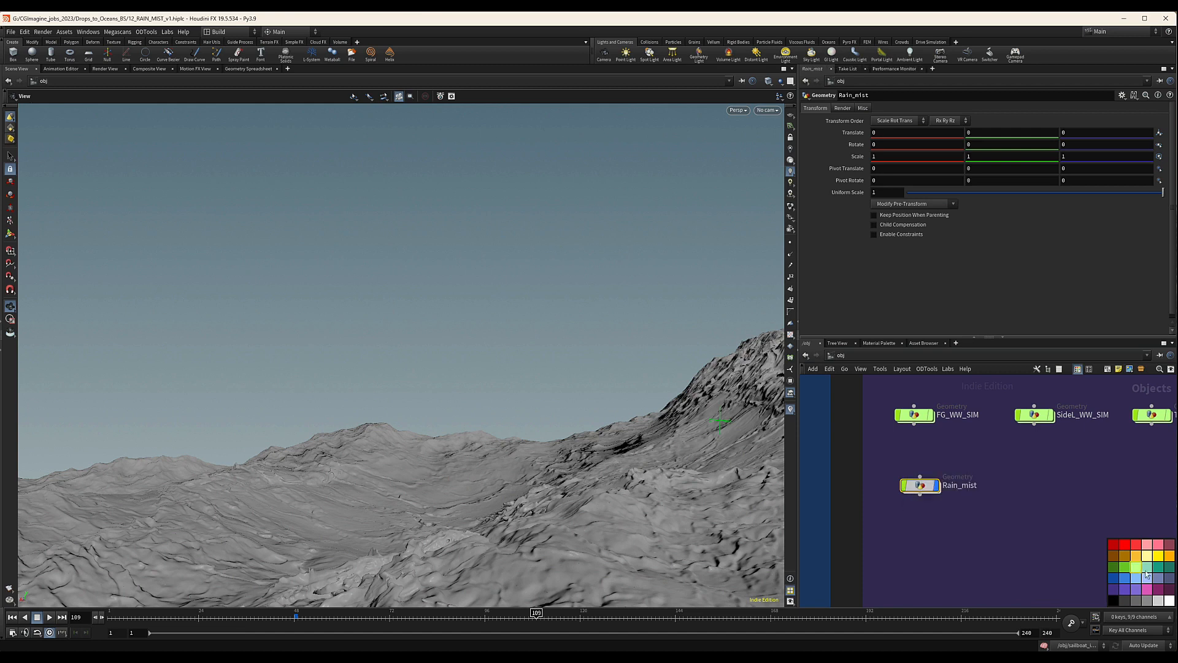
left_click_drag(928, 489, 923, 480)
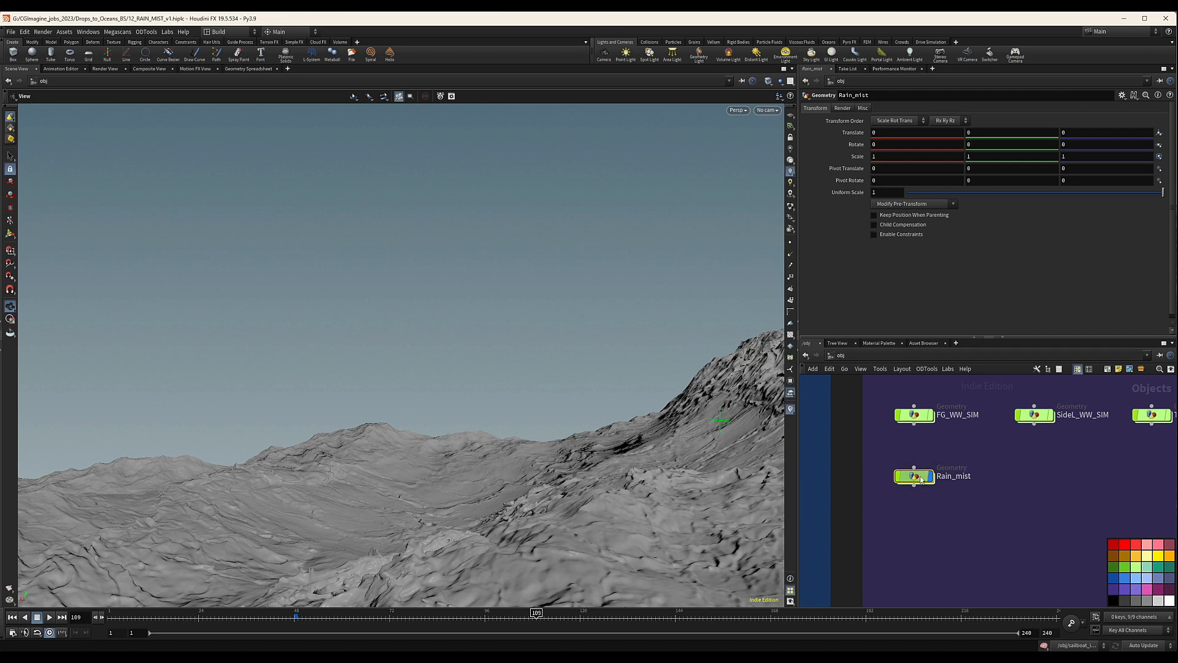
double_click(892, 476)
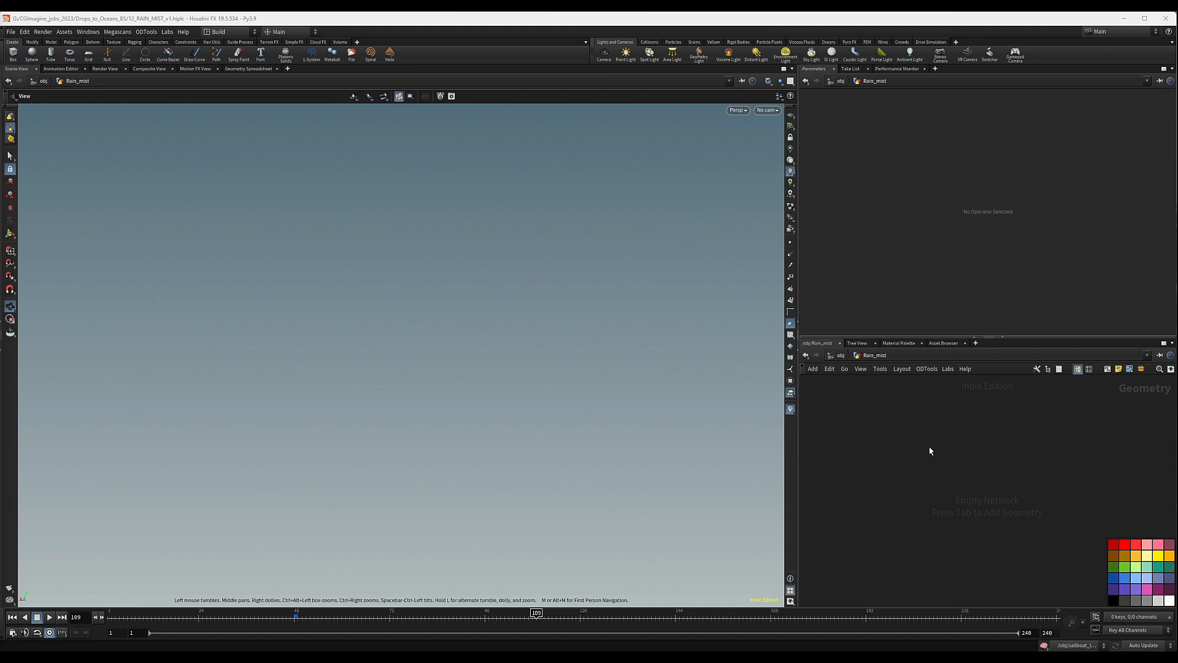
key("u")
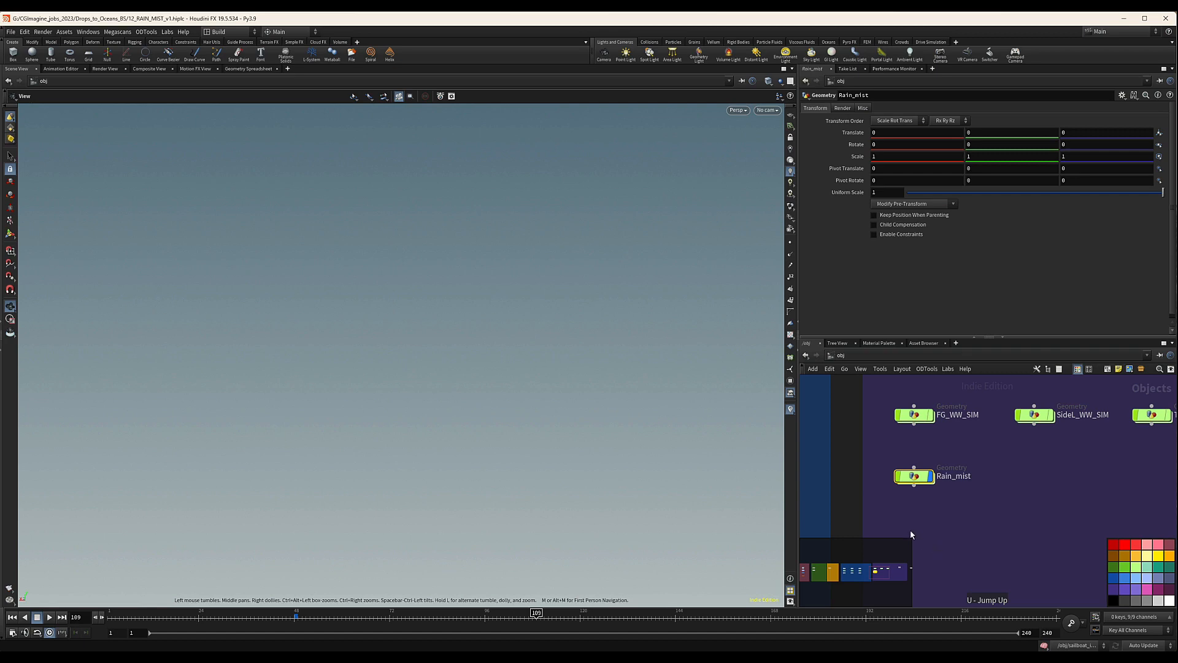
key("p")
key("o")
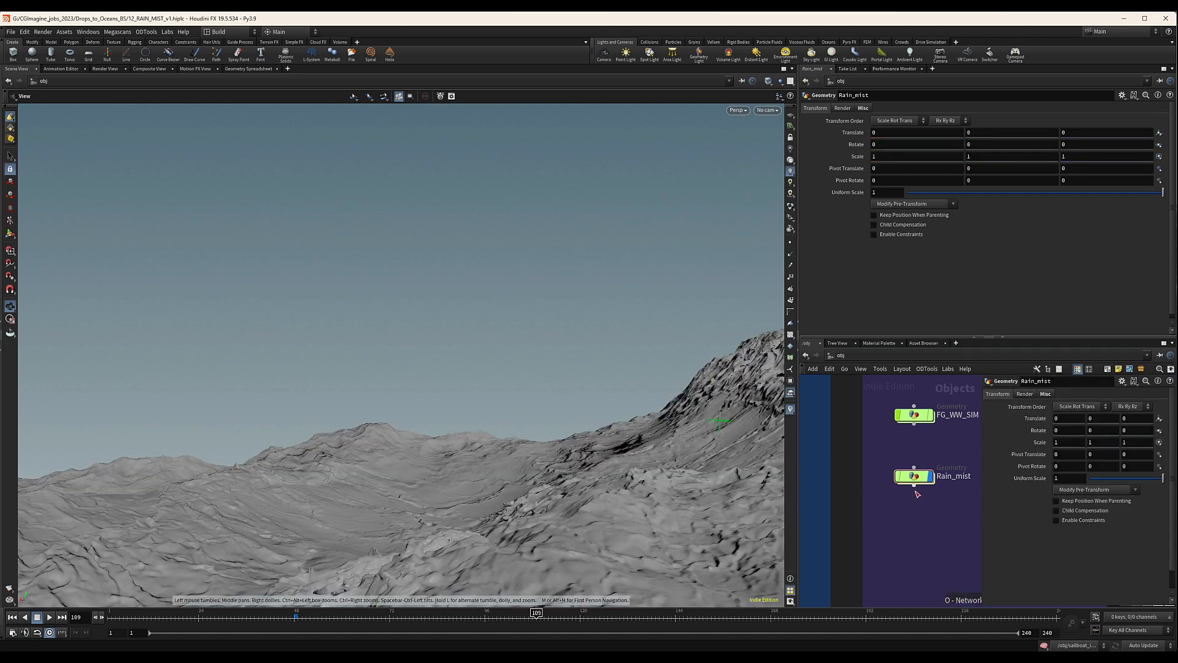
key("p")
key("c")
Step: Enter the Rain_mist object and add a Volume node to its empty network
double_click(914, 476)
key("Tab")
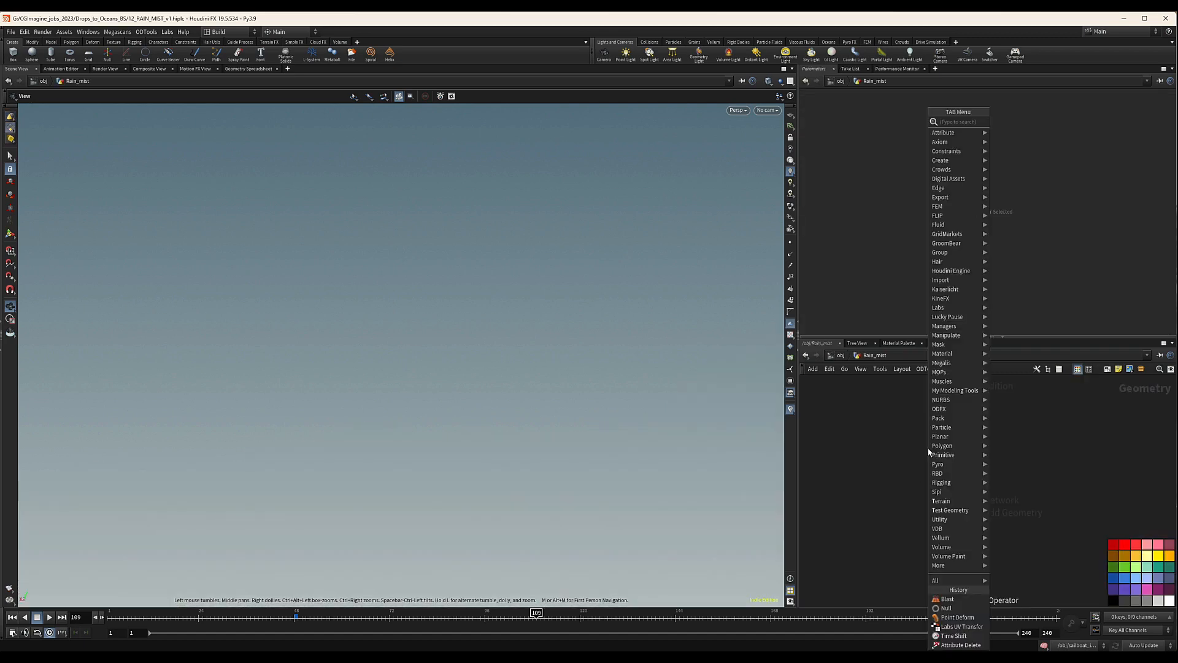
type("volu")
key("Return")
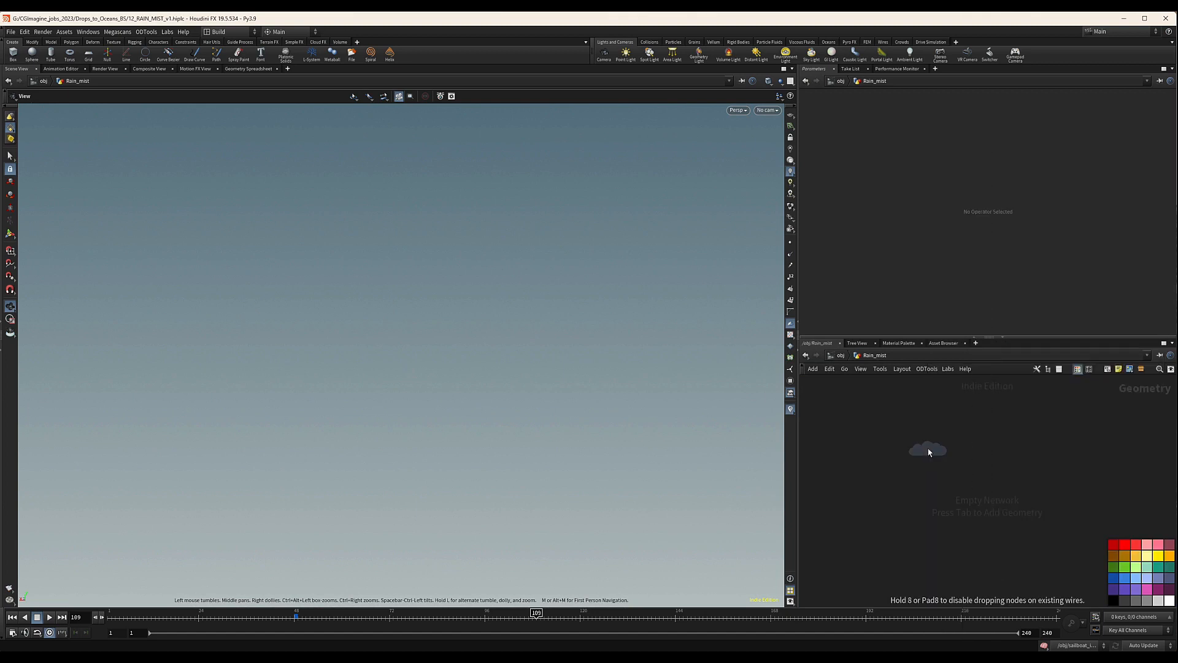
left_click(908, 422)
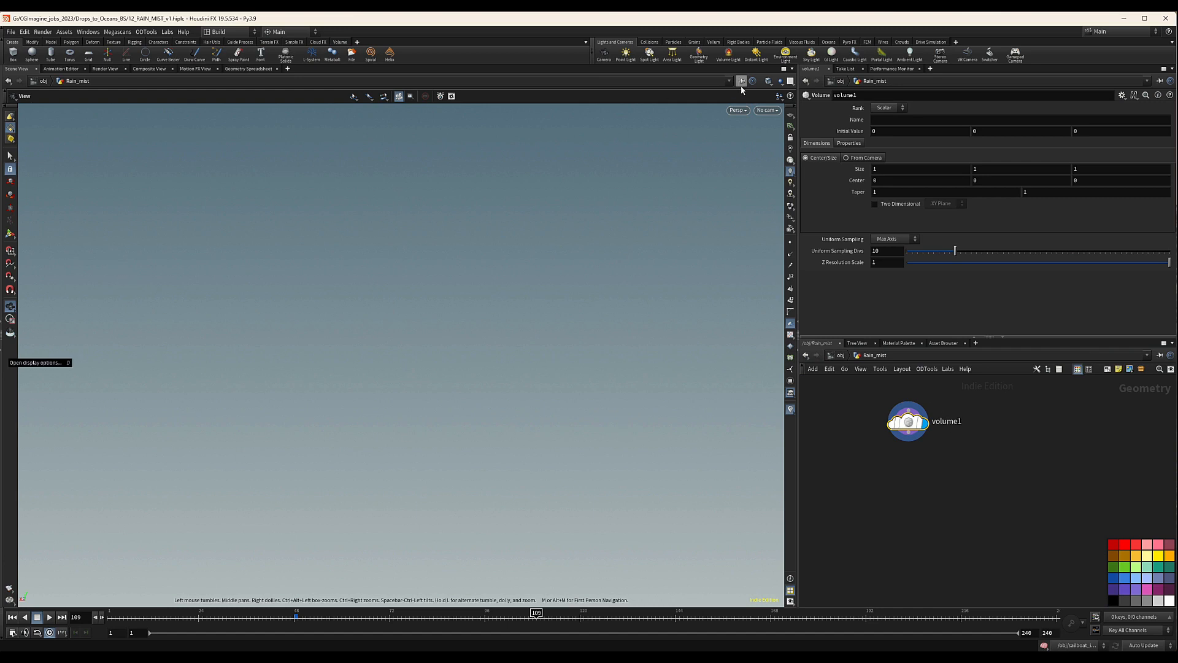
Step: Define the volume's dimensions from a camera, using /obj/Cam_Mid_Shot1
left_click(860, 158)
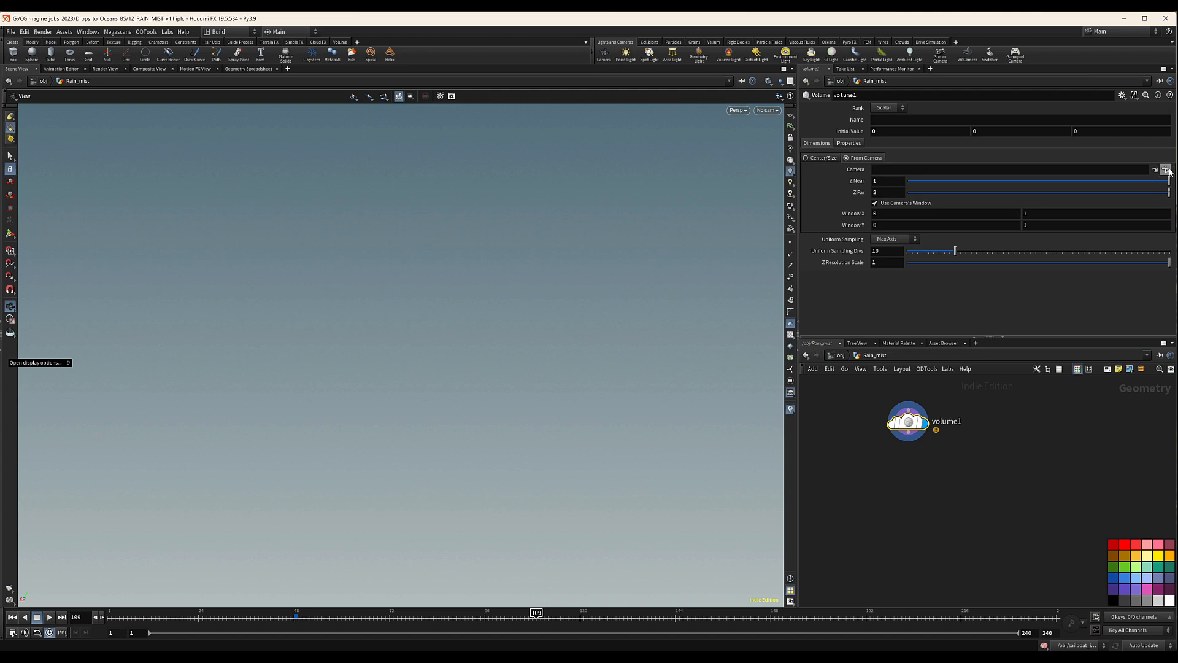
left_click(1165, 169)
left_click(1111, 120)
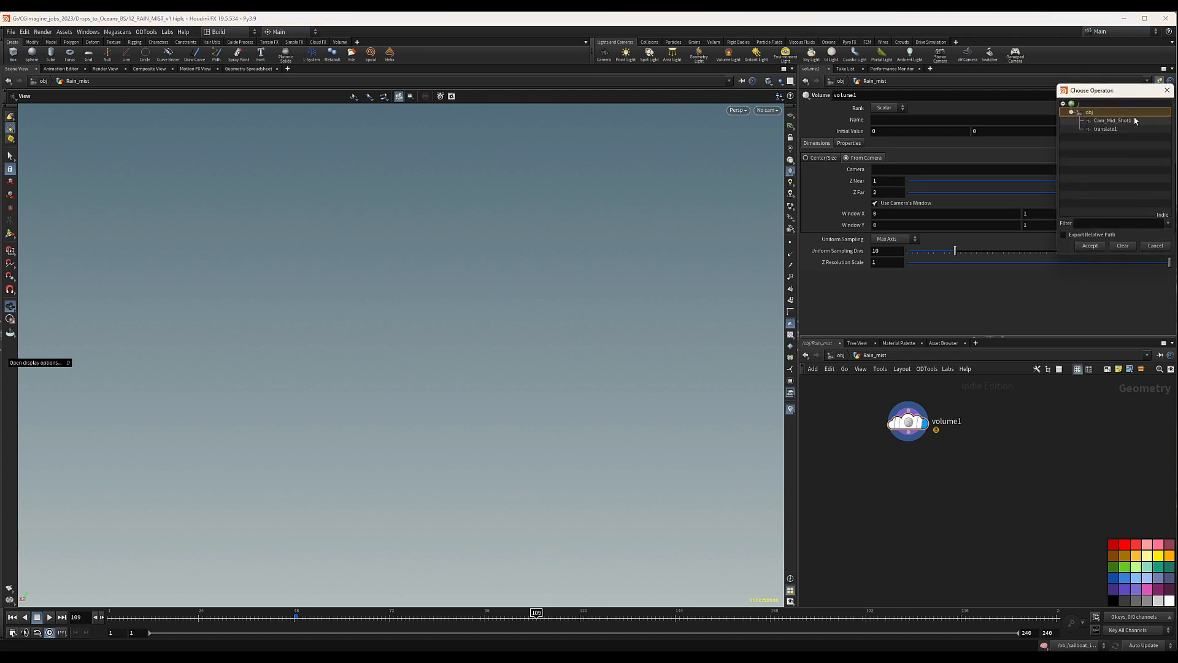
left_click(1090, 246)
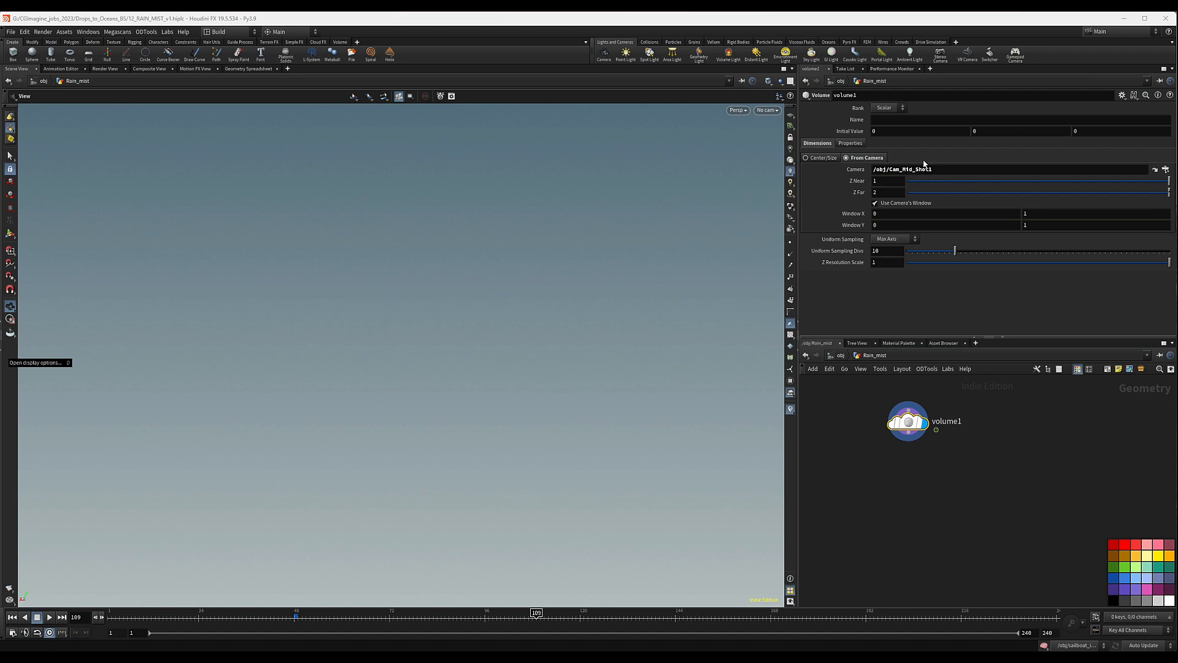
Step: Set the volume's Window X and Window Y ranges both to -.1 and 1.1
left_click_drag(899, 213, 798, 216)
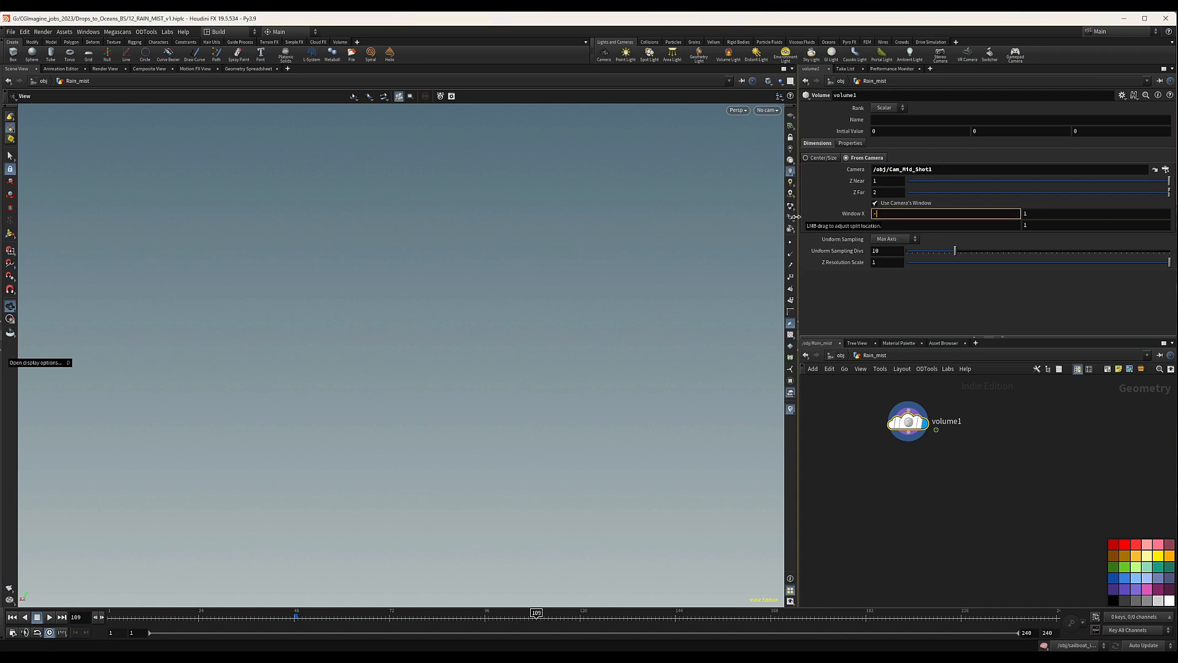
key("Tab")
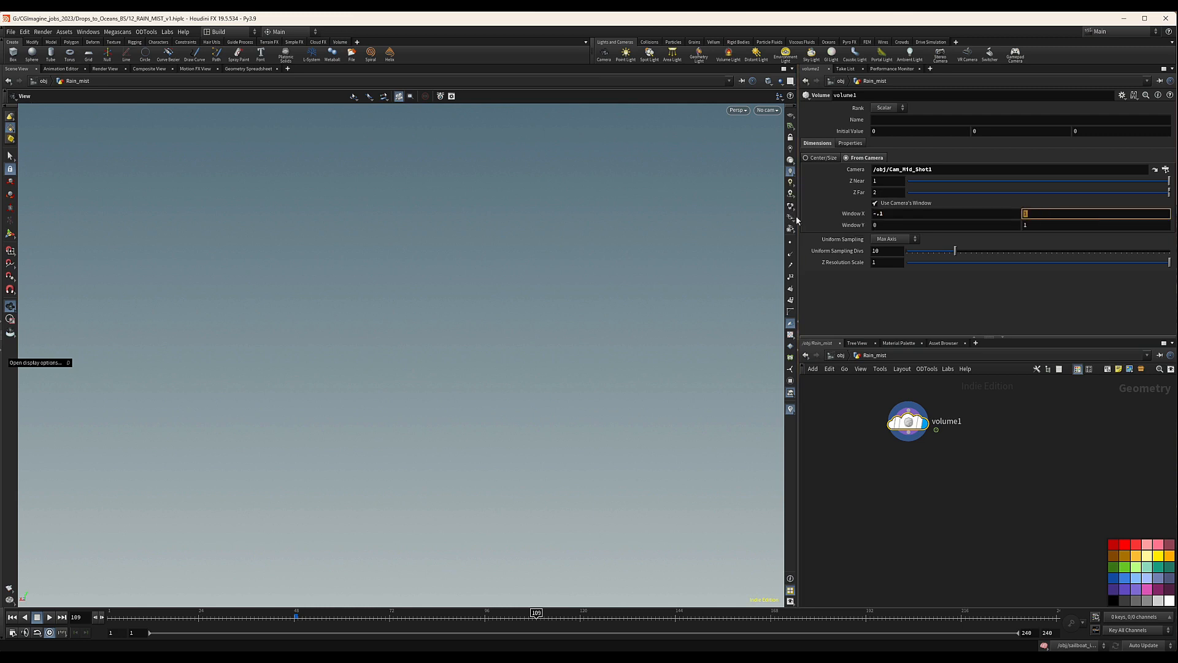
key("Tab")
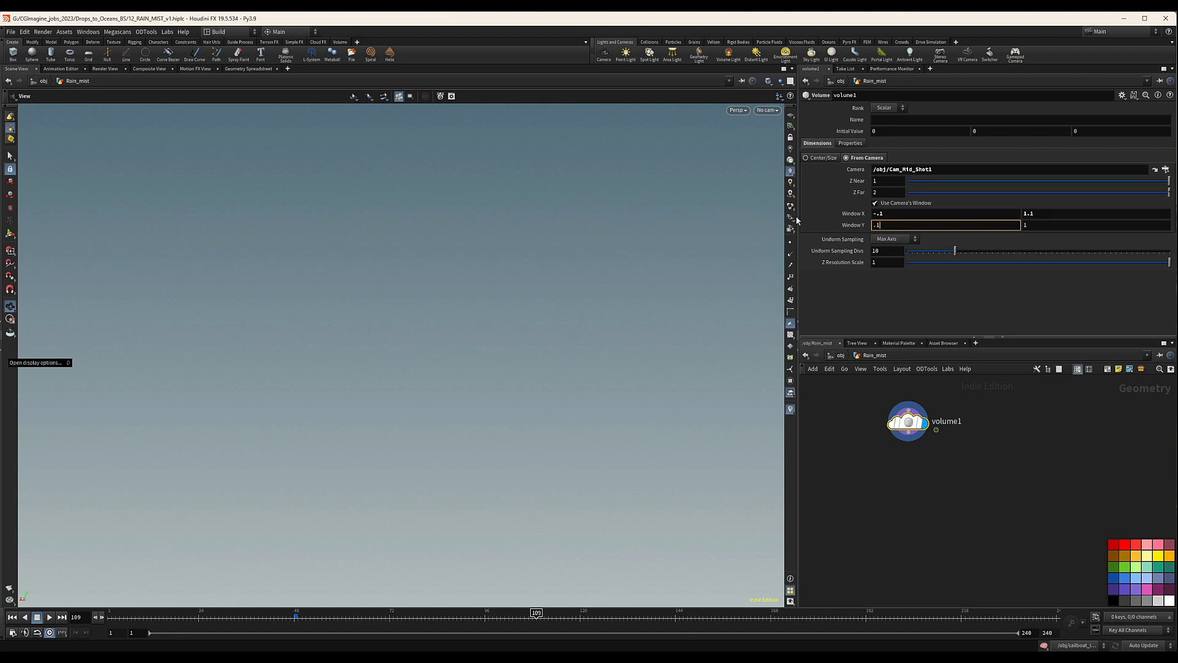
type("-")
key("Tab")
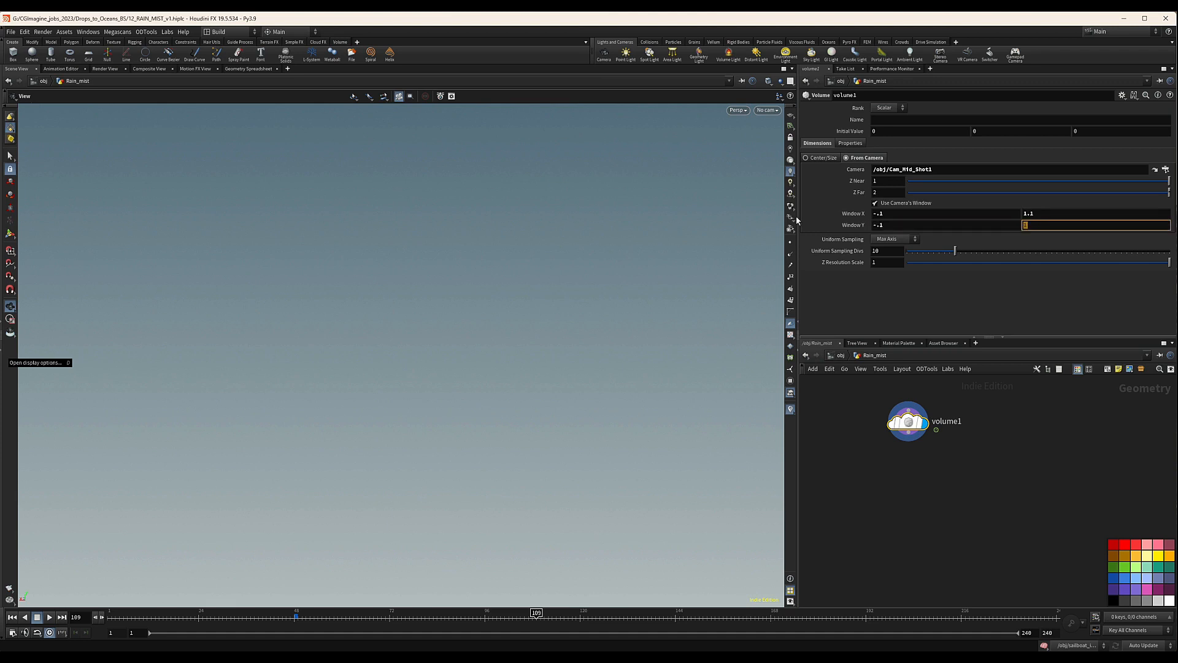
key("Return")
Step: Set the first component of the volume's Initial Value to 0.1
mouse_move(901, 440)
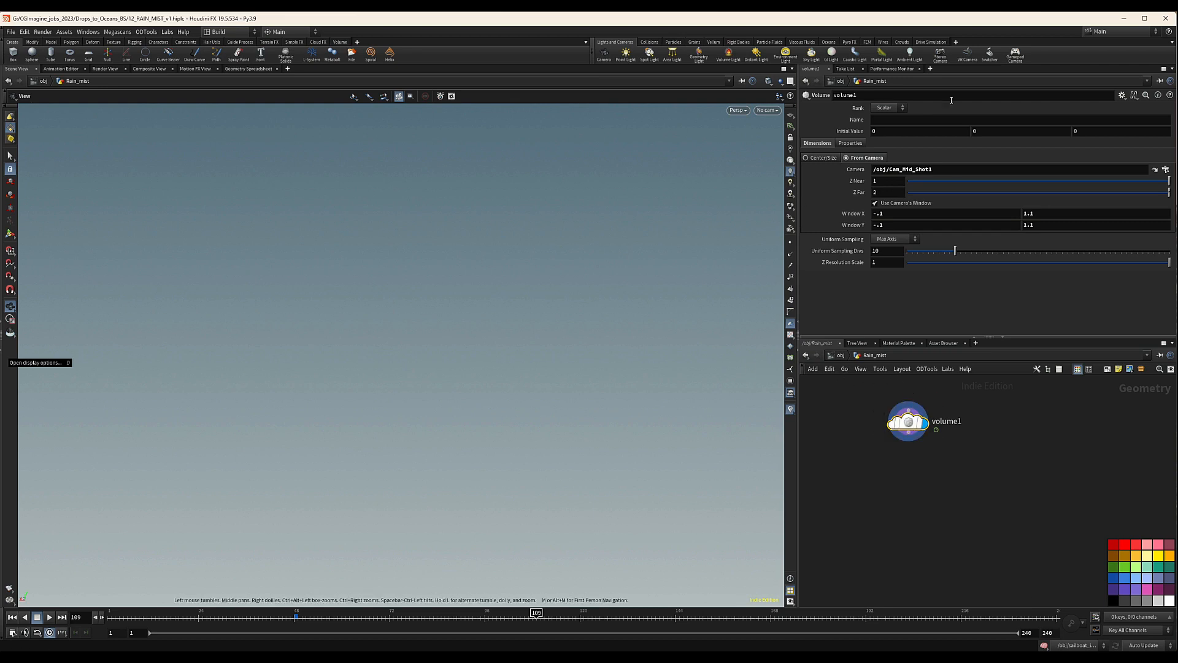
left_click(890, 131)
type("0.1")
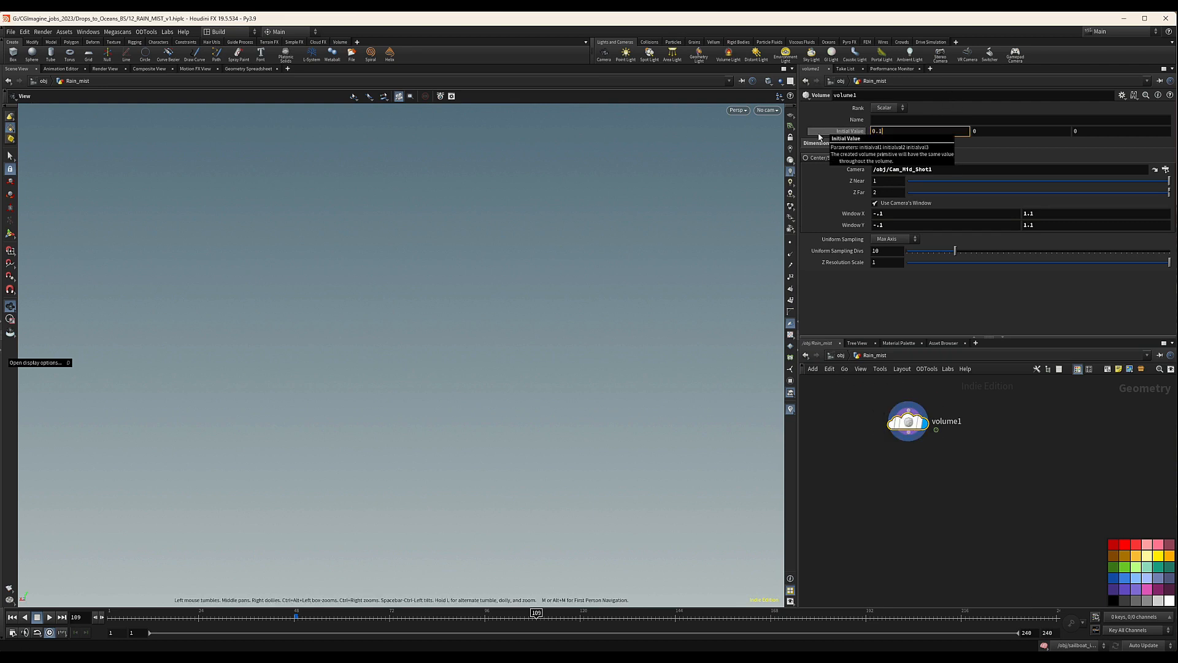
key("Return")
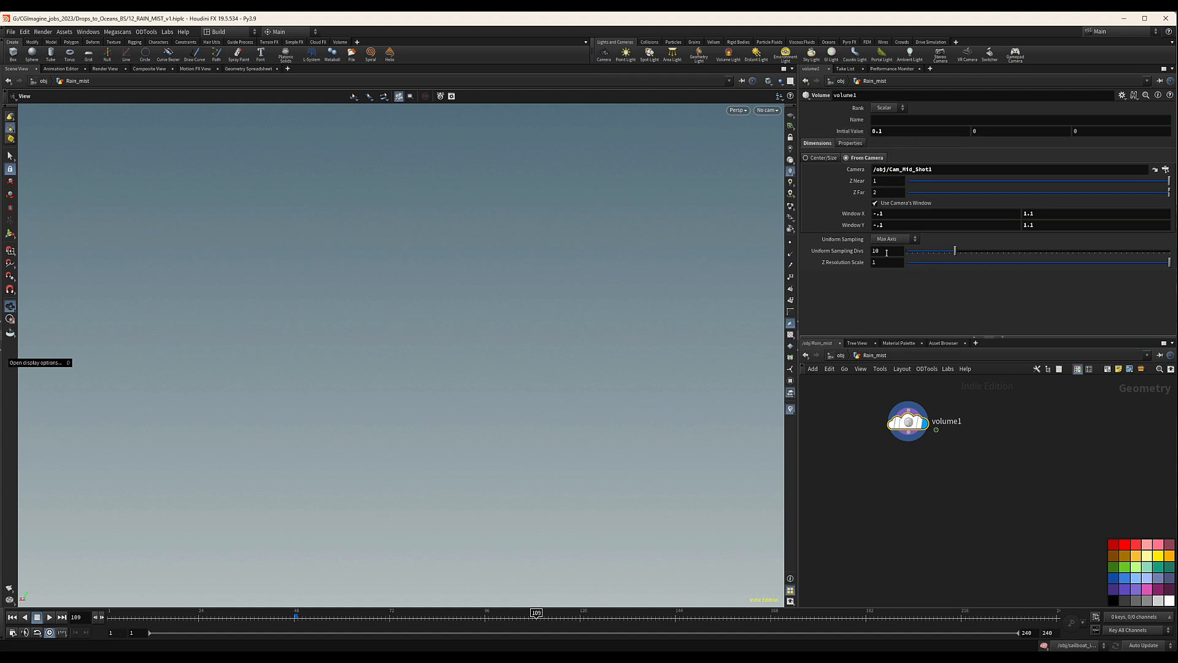
Step: Set the volume's Z Near to 2 and Z Far to 50, and check its shape in the viewport
left_click(884, 179)
type("2")
key("Tab")
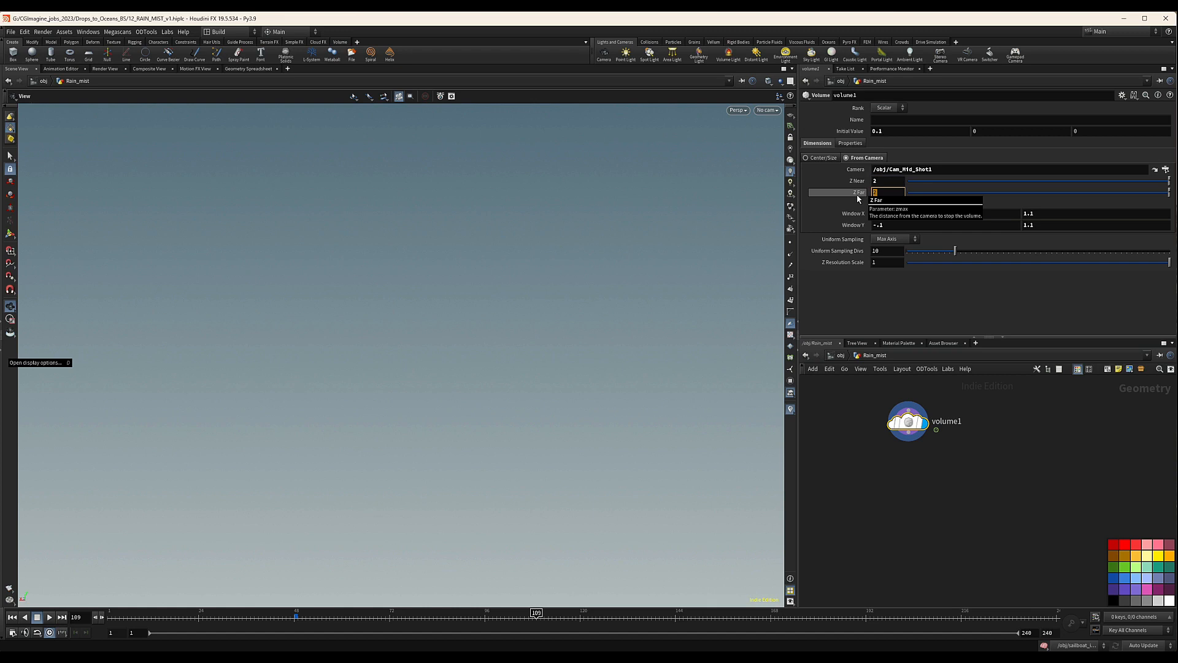
type("50")
key("Return")
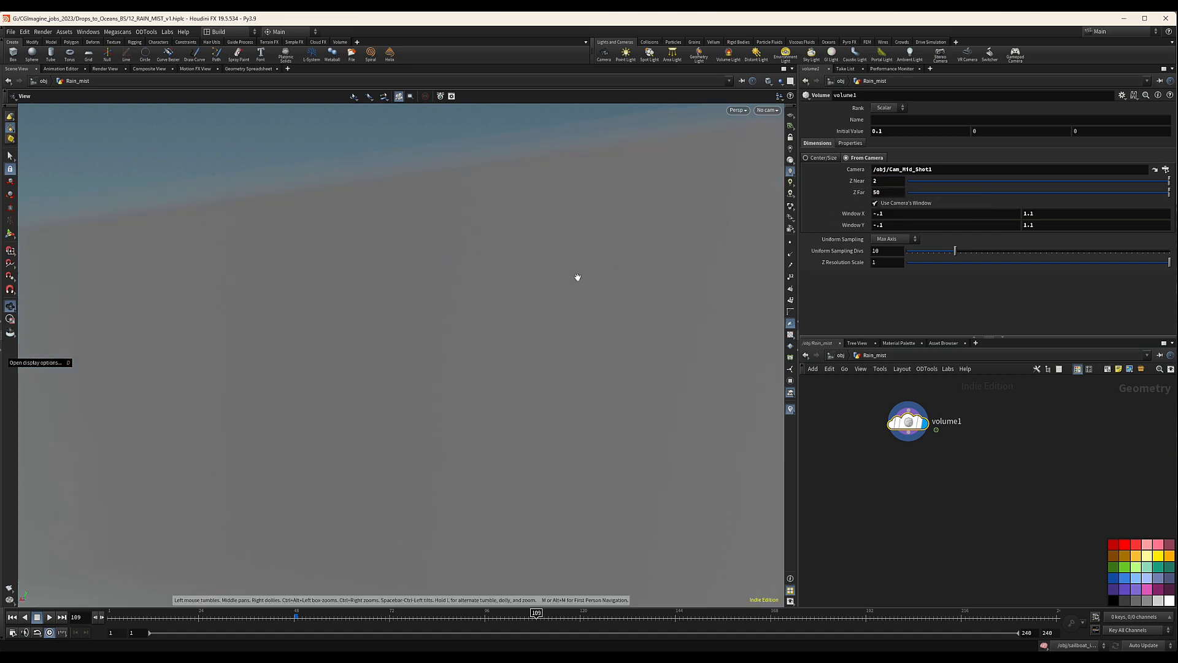
left_click_drag(576, 276, 553, 393)
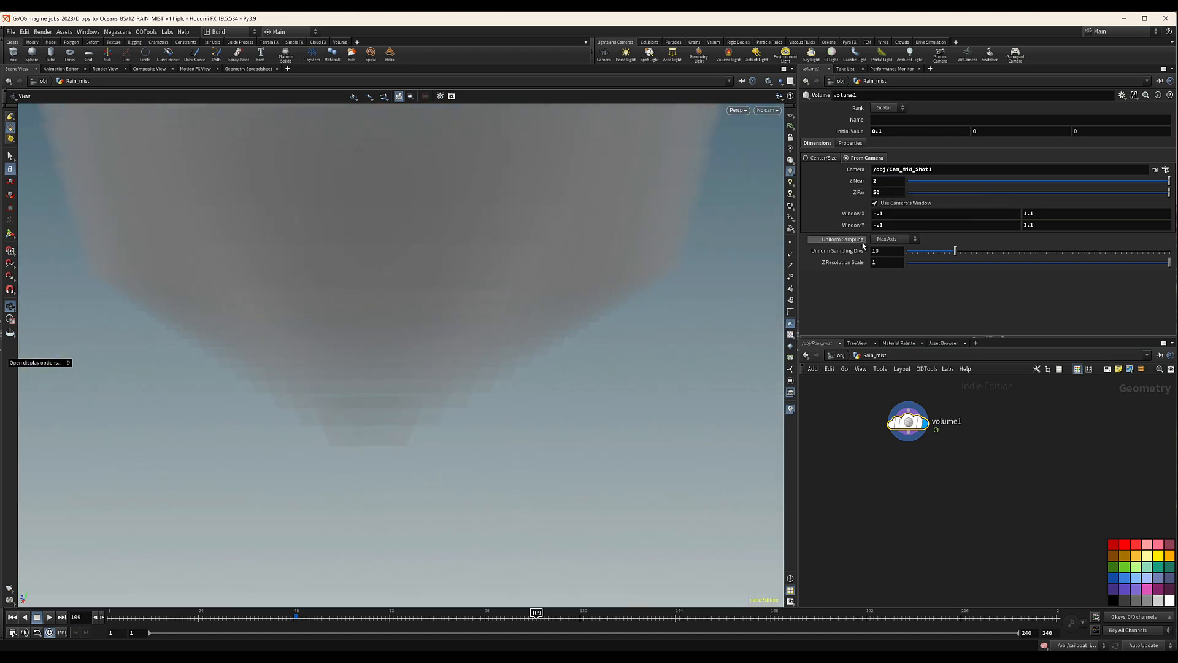
Step: Test a Window X maximum of 1.5 on the volume and restore it to 1.1
left_click(1030, 214)
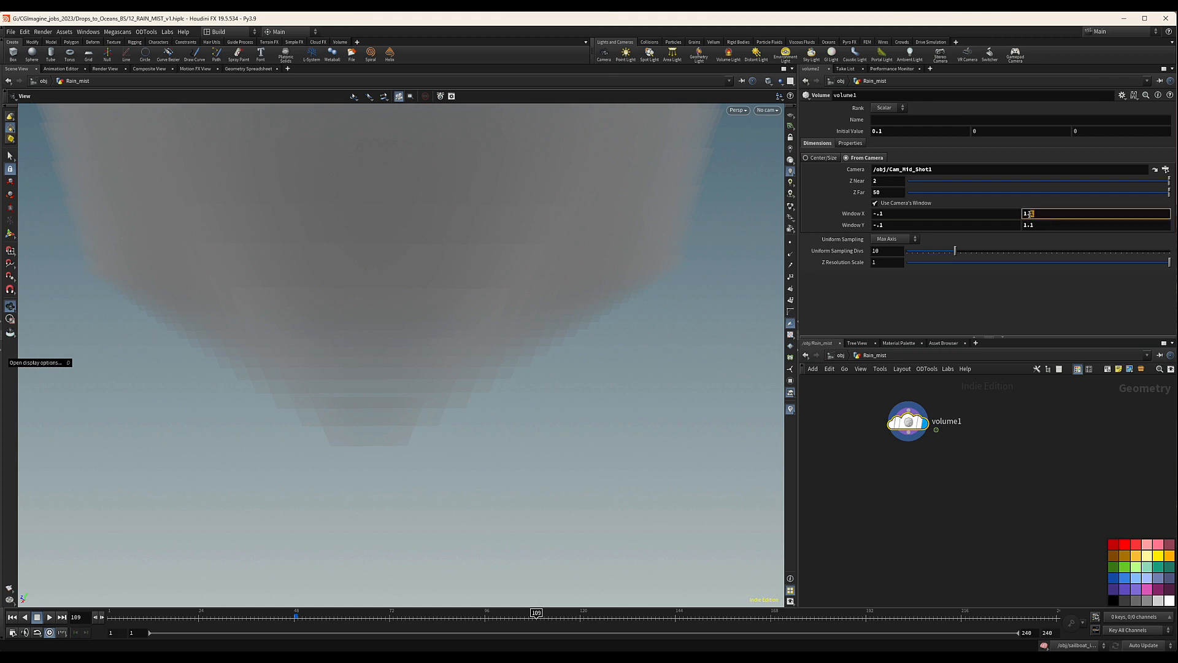
type("1.5")
key("Return")
left_click_drag(642, 245, 522, 295)
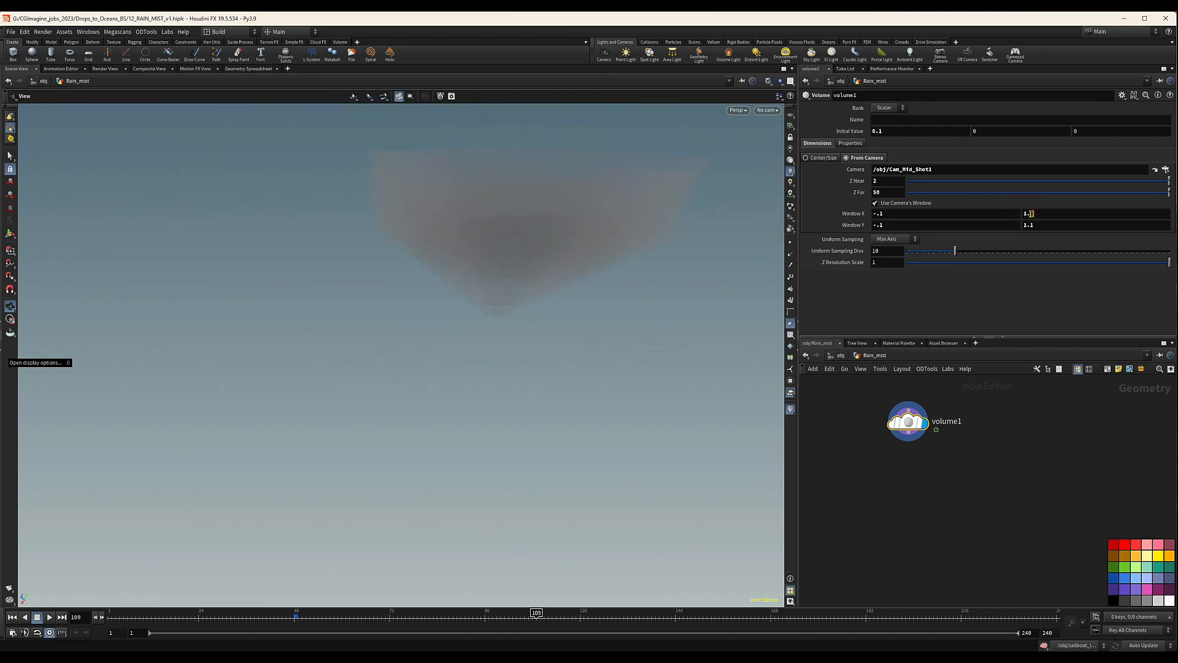
left_click(1031, 213)
type("1")
key("Return")
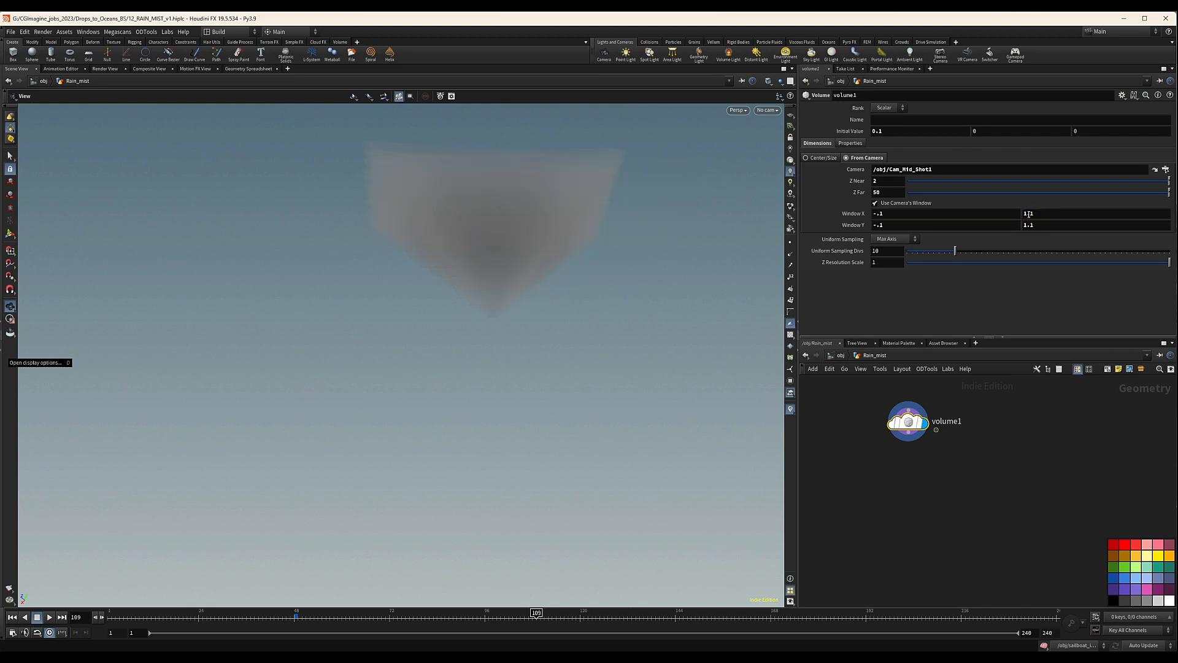
Step: Switch the volume's Uniform Sampling to By Size and inspect the result in the viewport
left_click(882, 238)
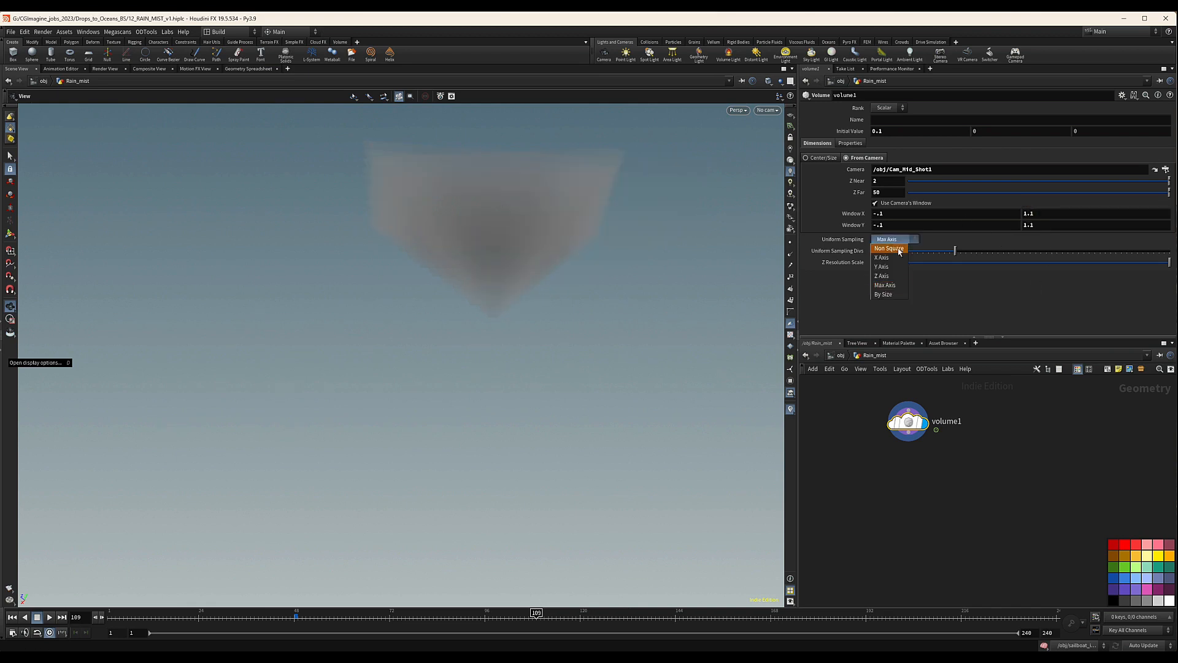
left_click(889, 292)
left_click_drag(492, 184, 729, 240)
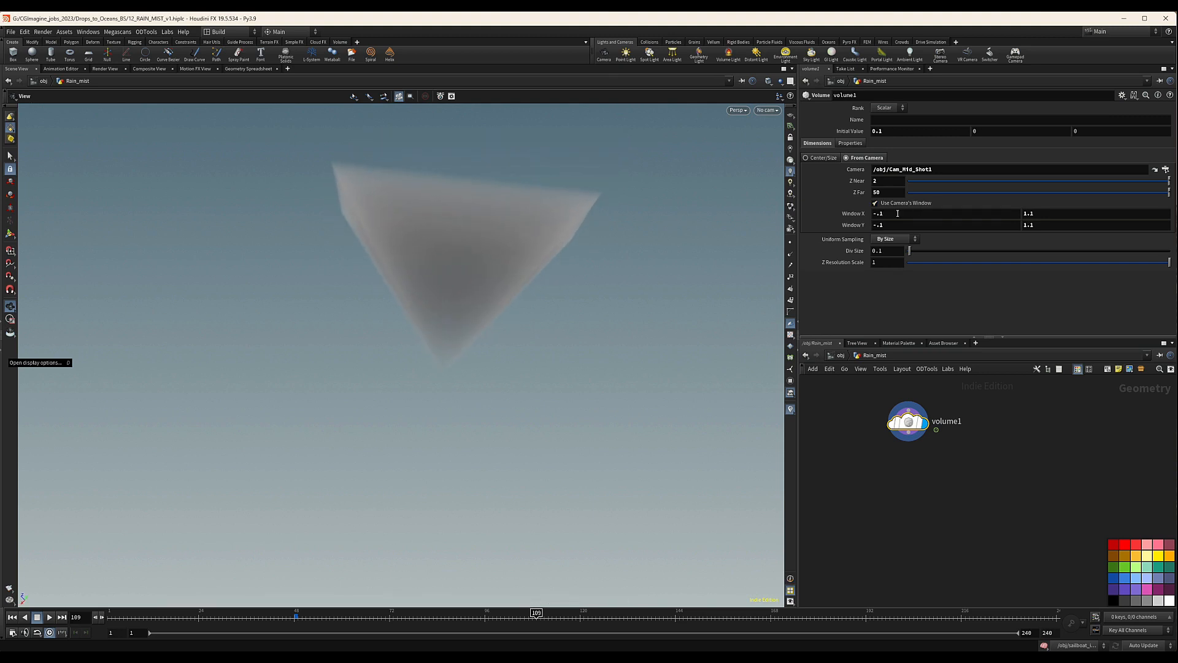
Step: Test a Window X minimum of -.2 on the volume and restore it to -.1
type("2")
key("Return")
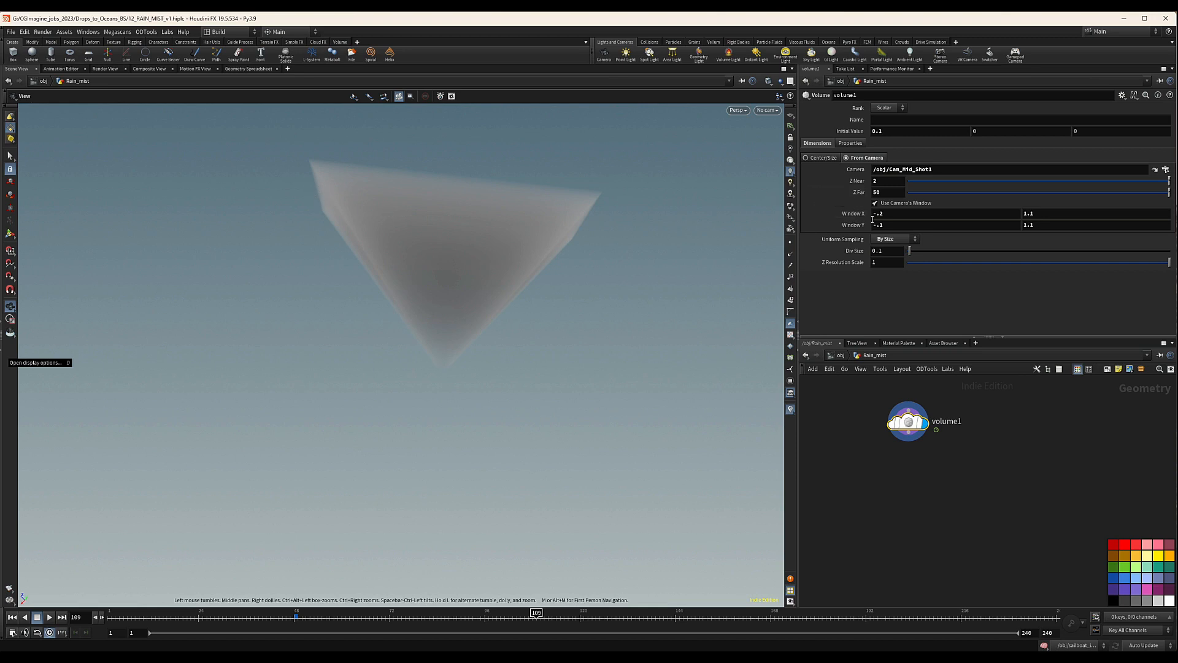
left_click_drag(884, 214, 874, 218)
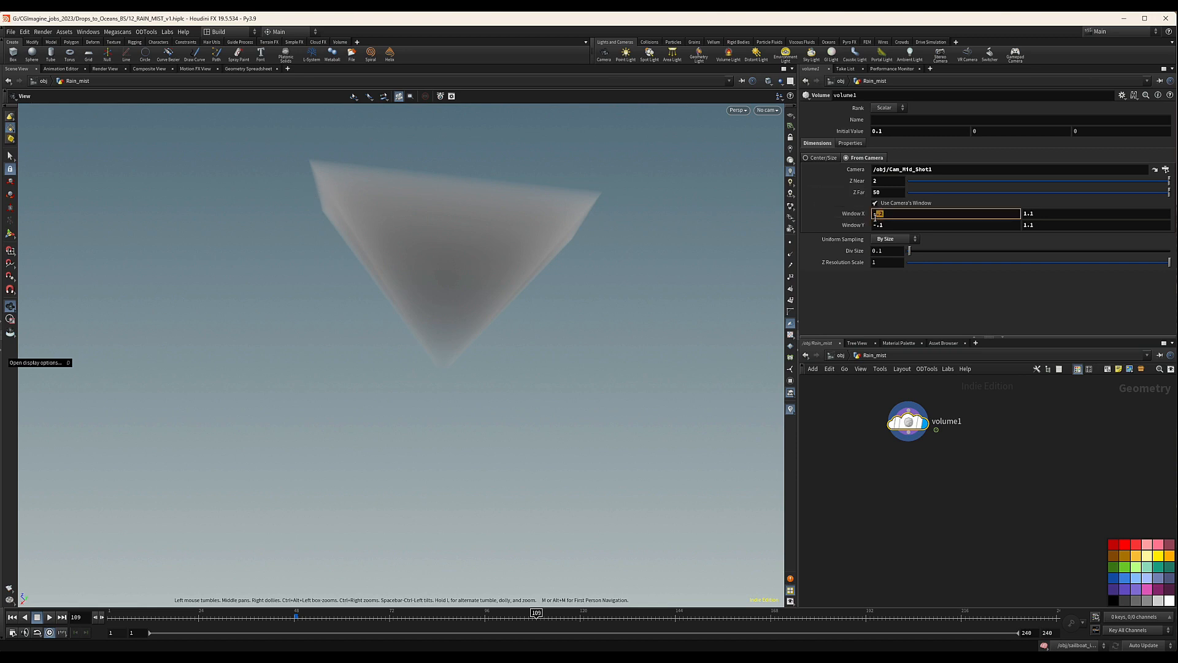
type("1")
key("Return")
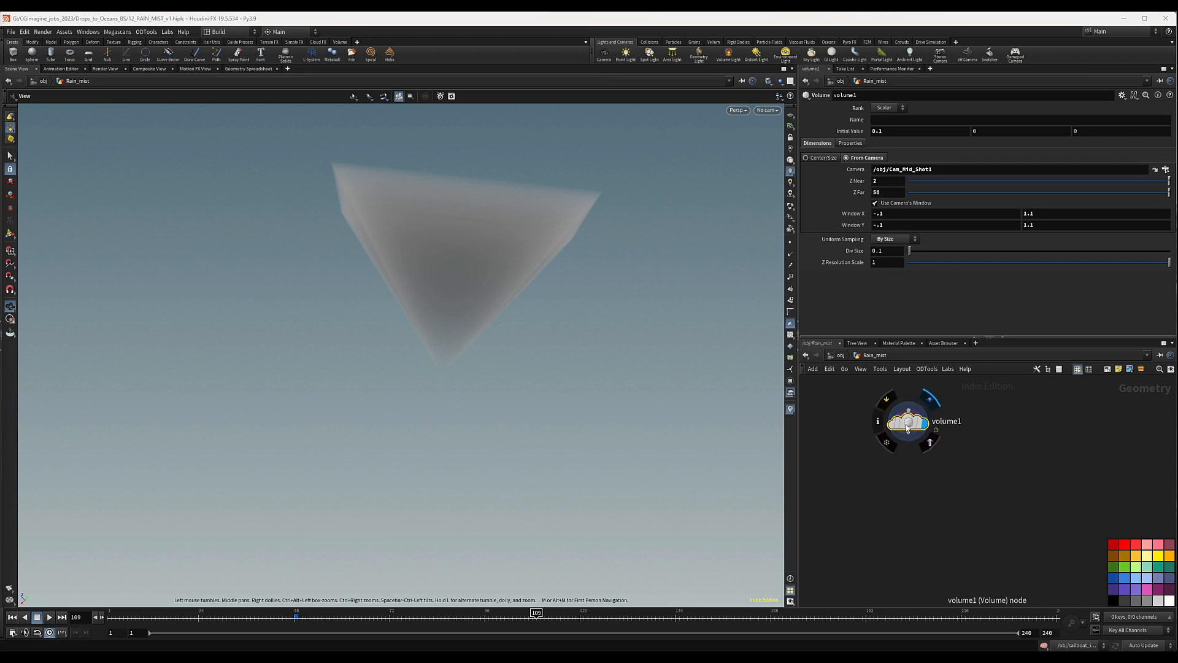
Step: Add a Time Shift node below the volume node
left_click_drag(907, 422, 907, 418)
left_click_drag(425, 322, 440, 257)
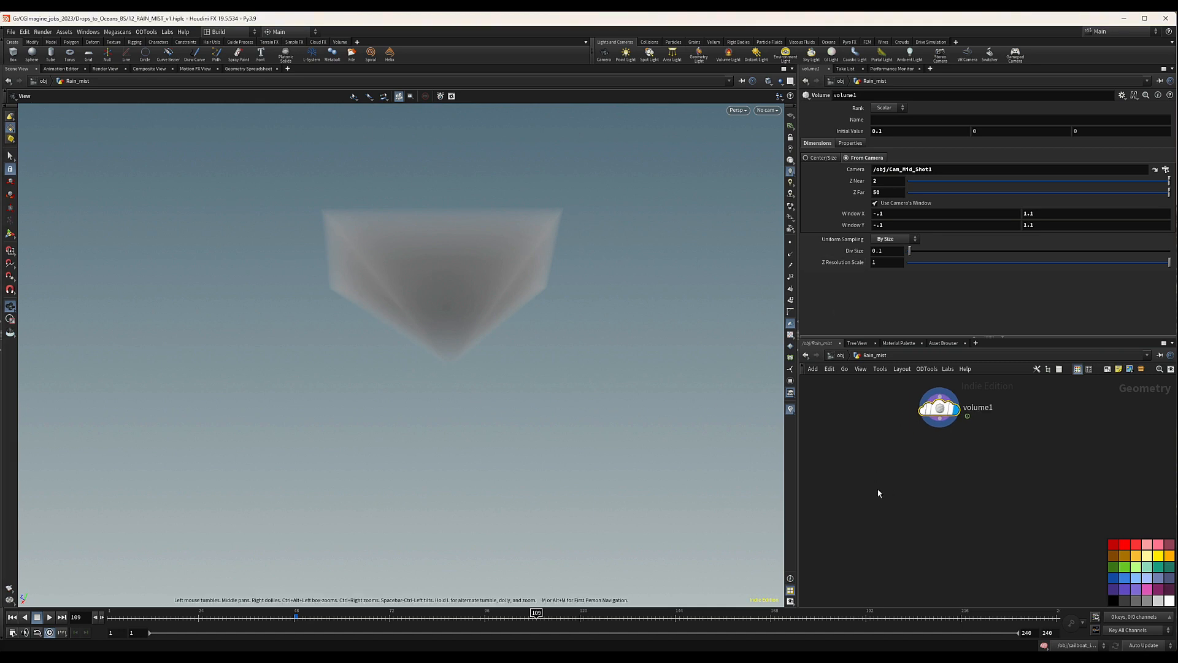
key("Tab")
type("time")
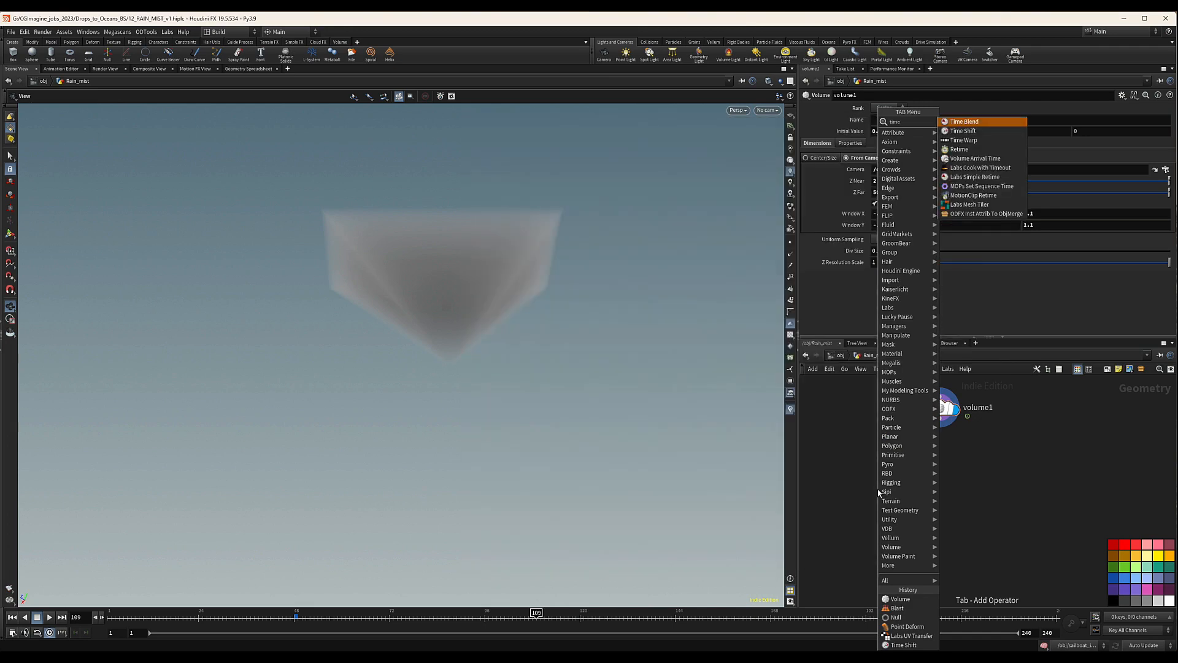
key("Down")
key("Return")
left_click(896, 440)
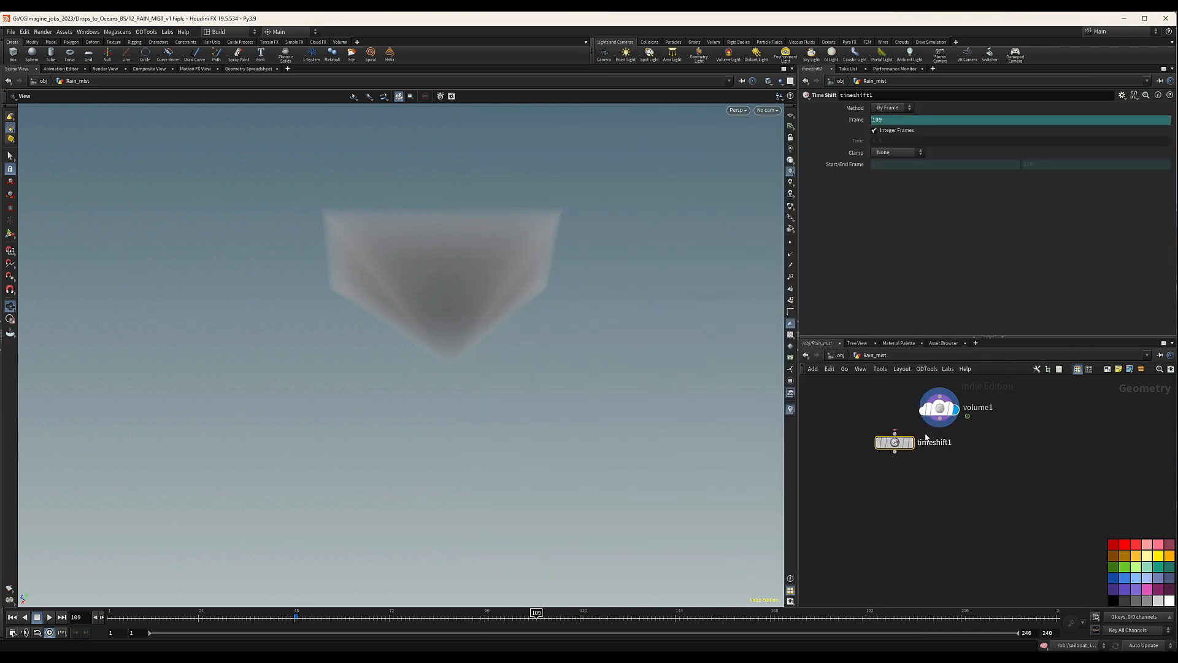
Step: Connect the Time Shift node to the volume and set its Frame to 72
left_click(901, 120)
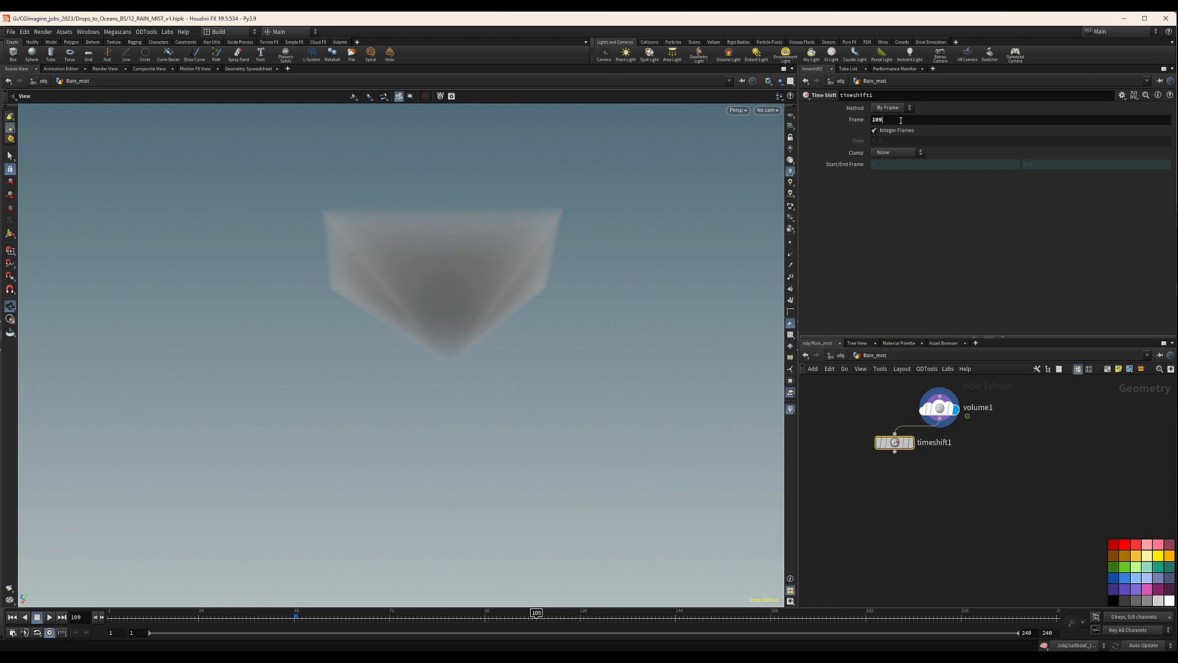
left_click_drag(900, 120, 794, 127)
type("72")
key("Return")
Step: Duplicate the Time Shift node beside the first and set the copy's Frame to 168
left_click_drag(896, 441, 1005, 452)
left_click_drag(886, 120, 815, 128)
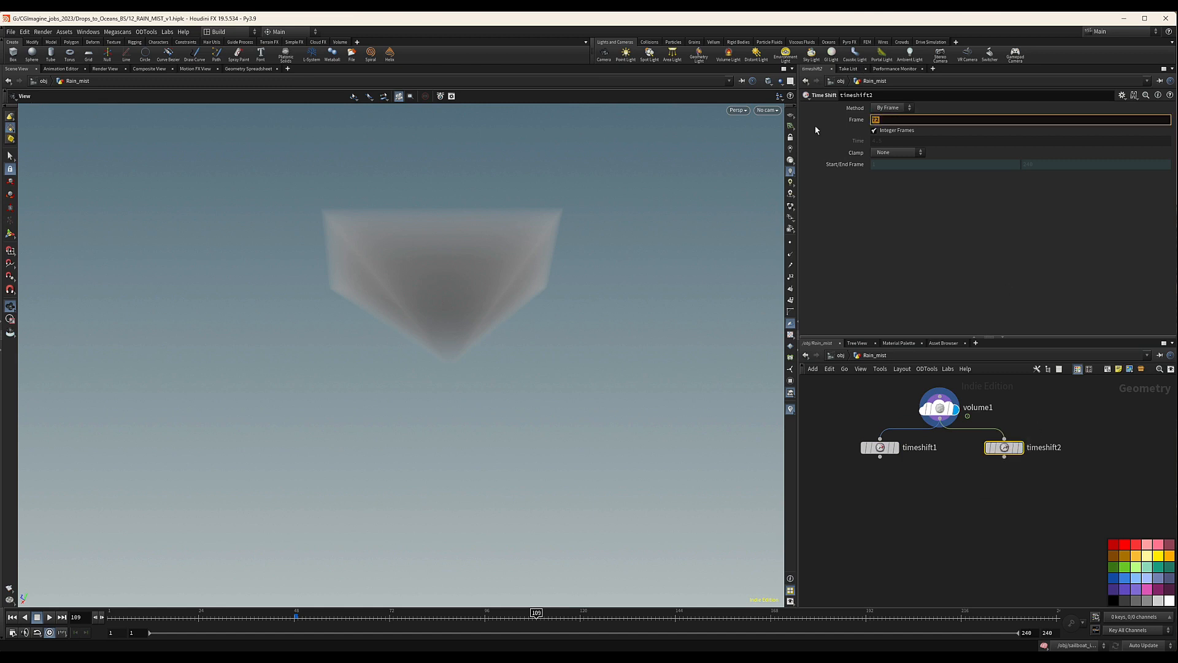
type("168")
key("Return")
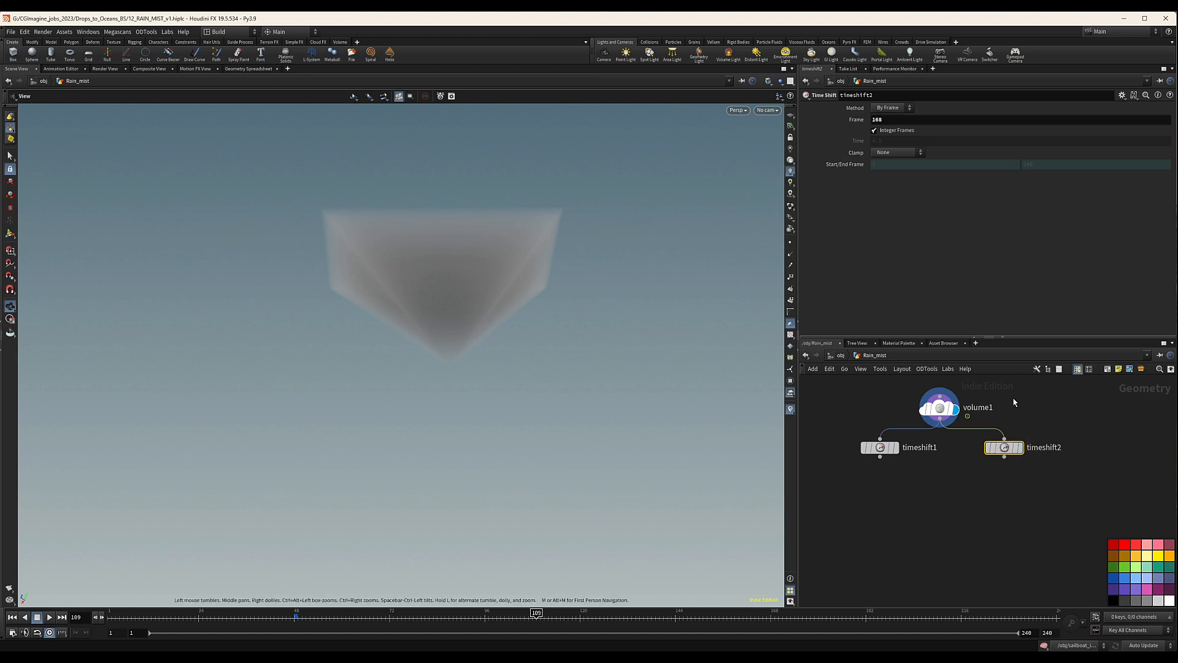
middle_click_drag(951, 483, 985, 463)
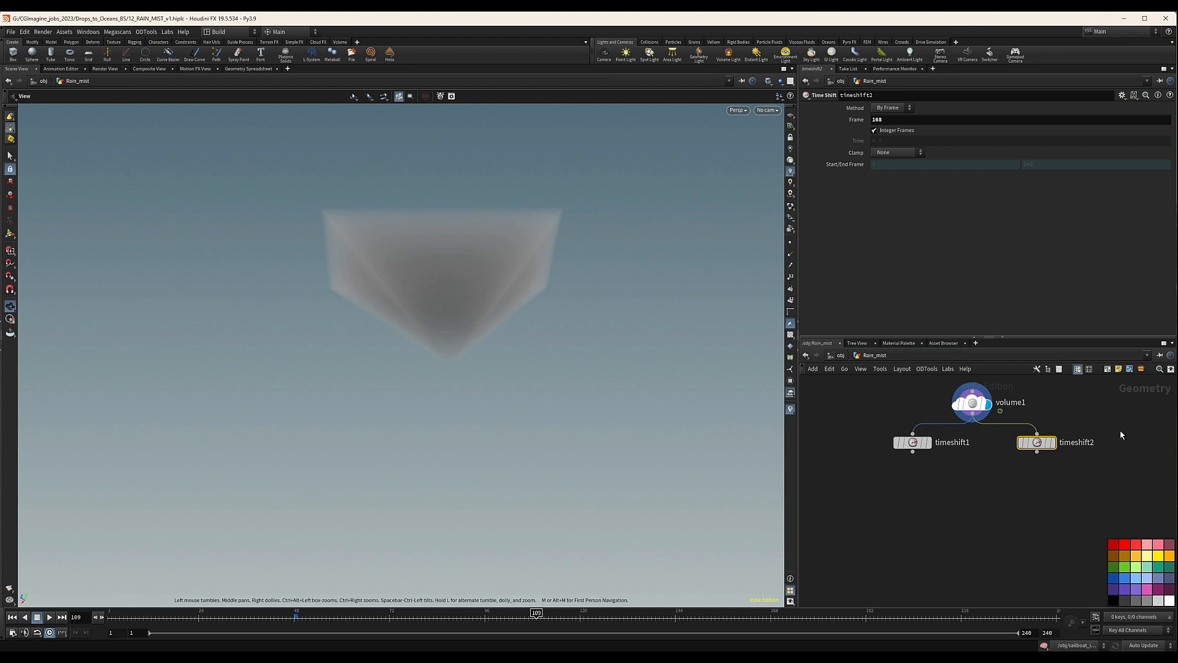
Step: Merge both Time Shift nodes in a Merge node, display it, and inspect the combined volumes
left_click_drag(1037, 442, 1043, 441)
key("Tab")
type("merg")
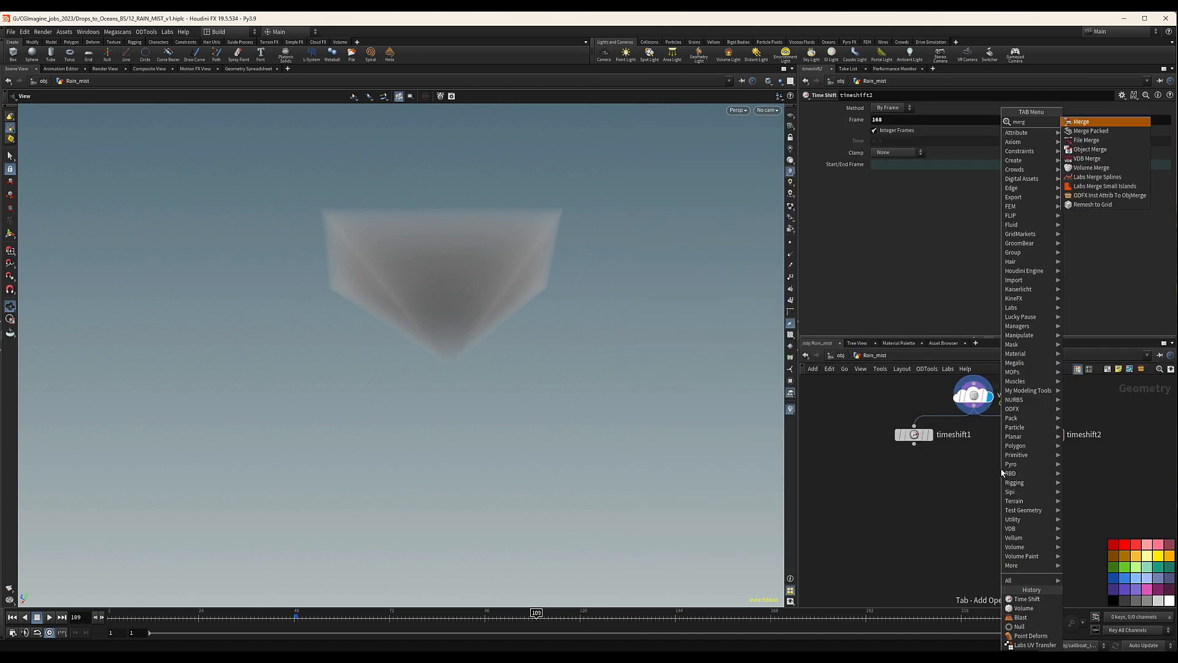
key("Return")
left_click(1000, 470)
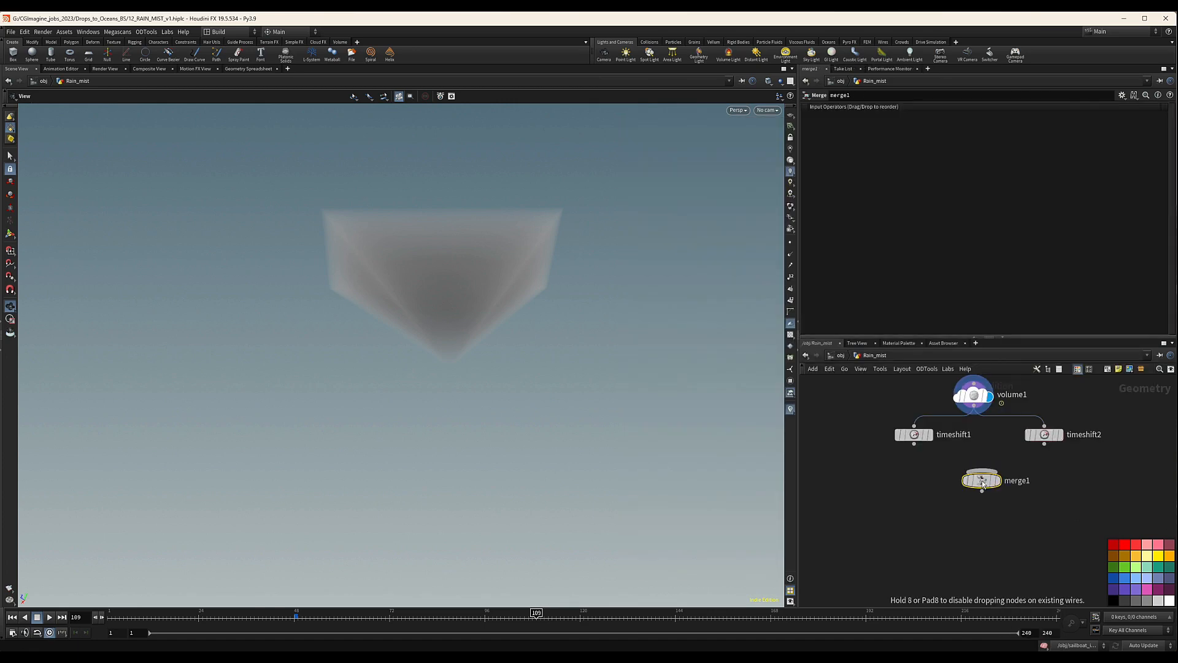
left_click_drag(1023, 438, 994, 471)
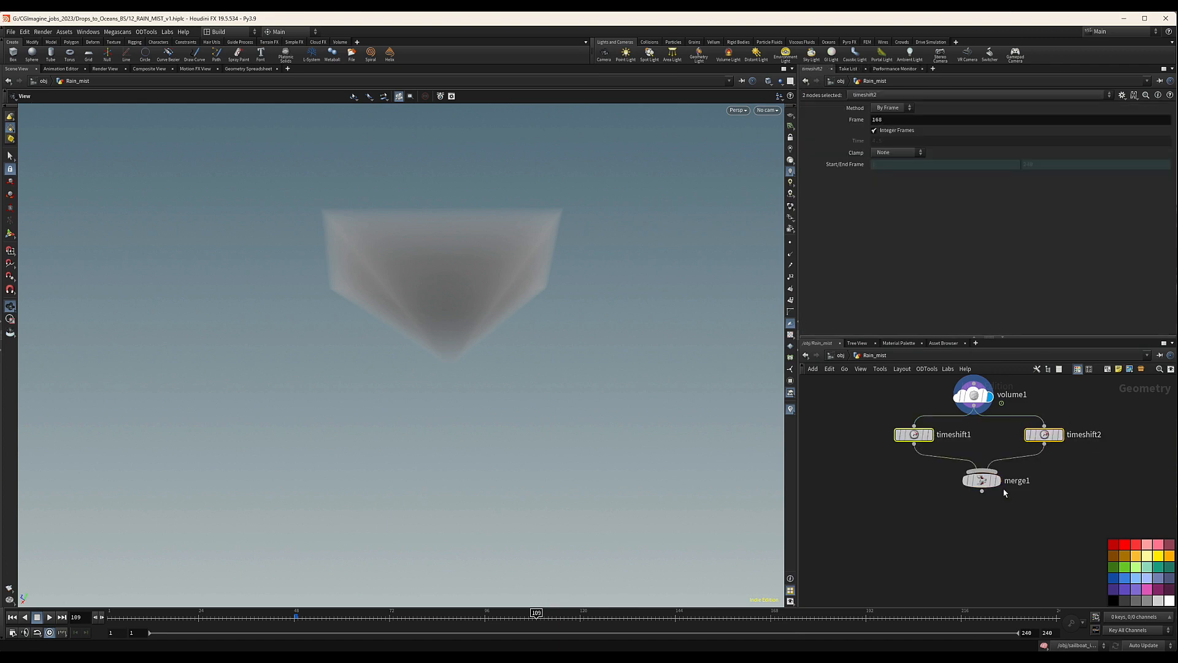
left_click(997, 482)
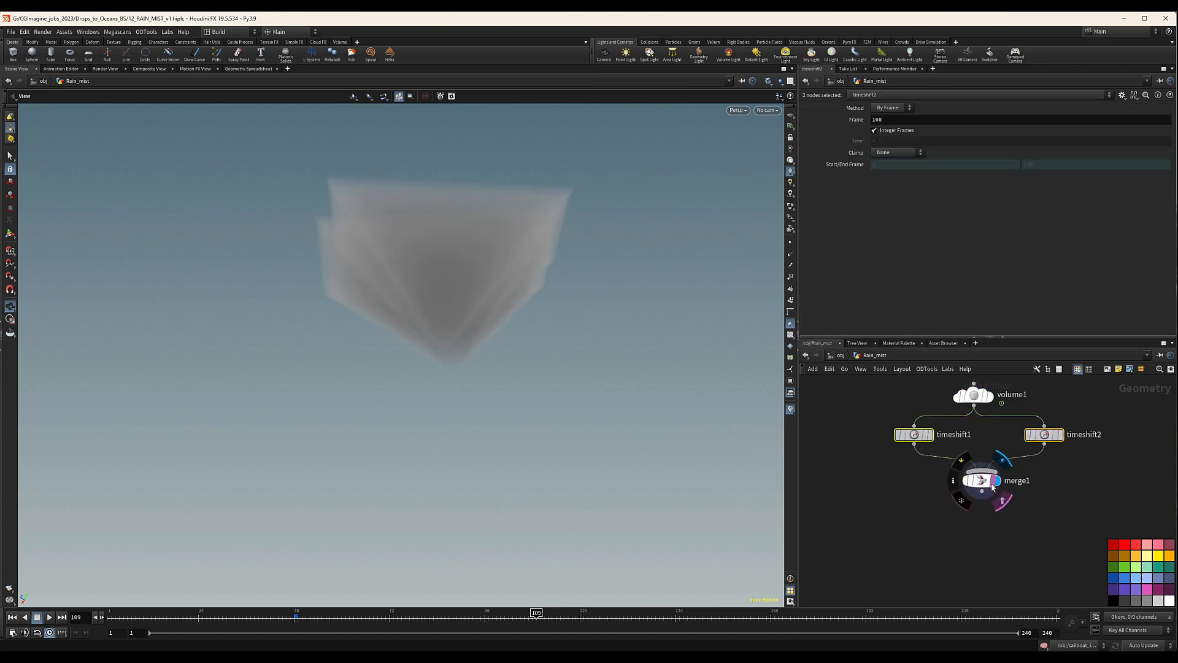
left_click(981, 480)
left_click_drag(405, 245, 451, 210)
left_click_drag(344, 210, 131, 295)
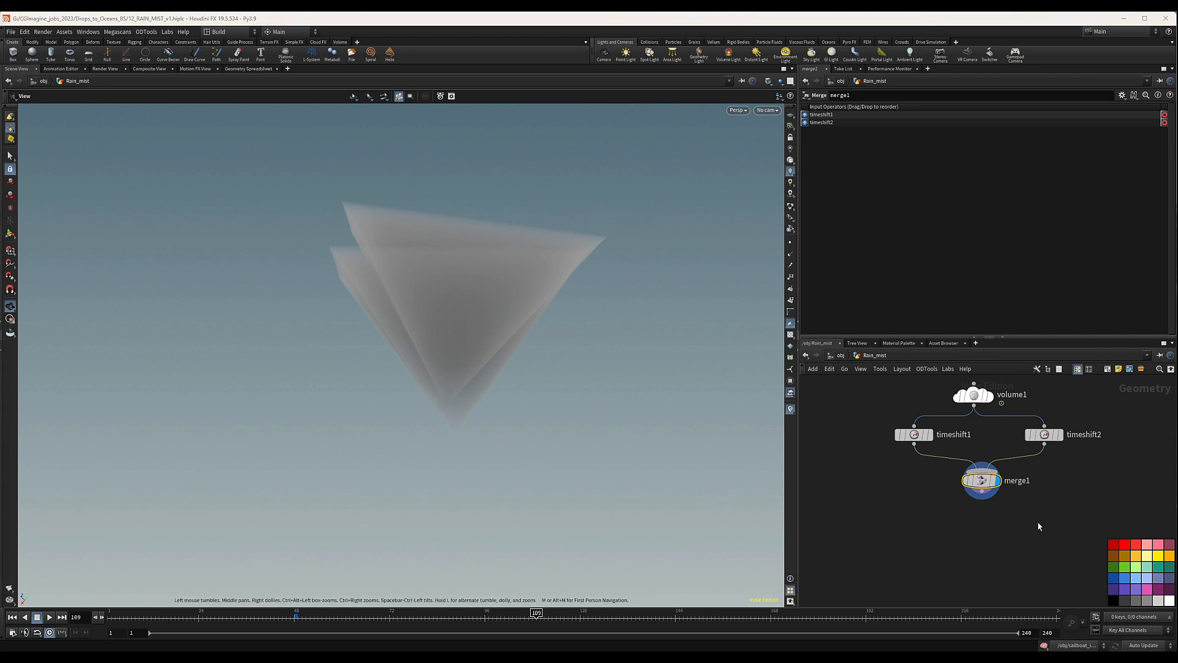
Step: Add a Bound node below the Merge node, connect and display it, and inspect the bounding box
middle_click_drag(1012, 523, 1002, 505)
key("Tab")
type("bound")
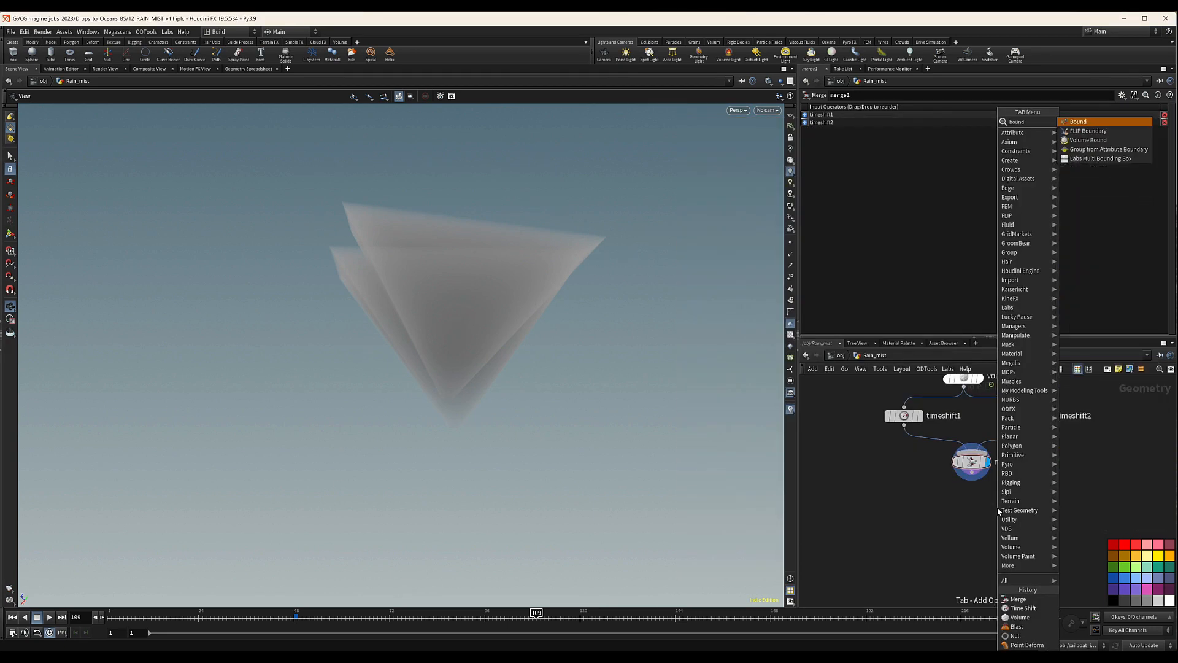
key("Return")
left_click(994, 508)
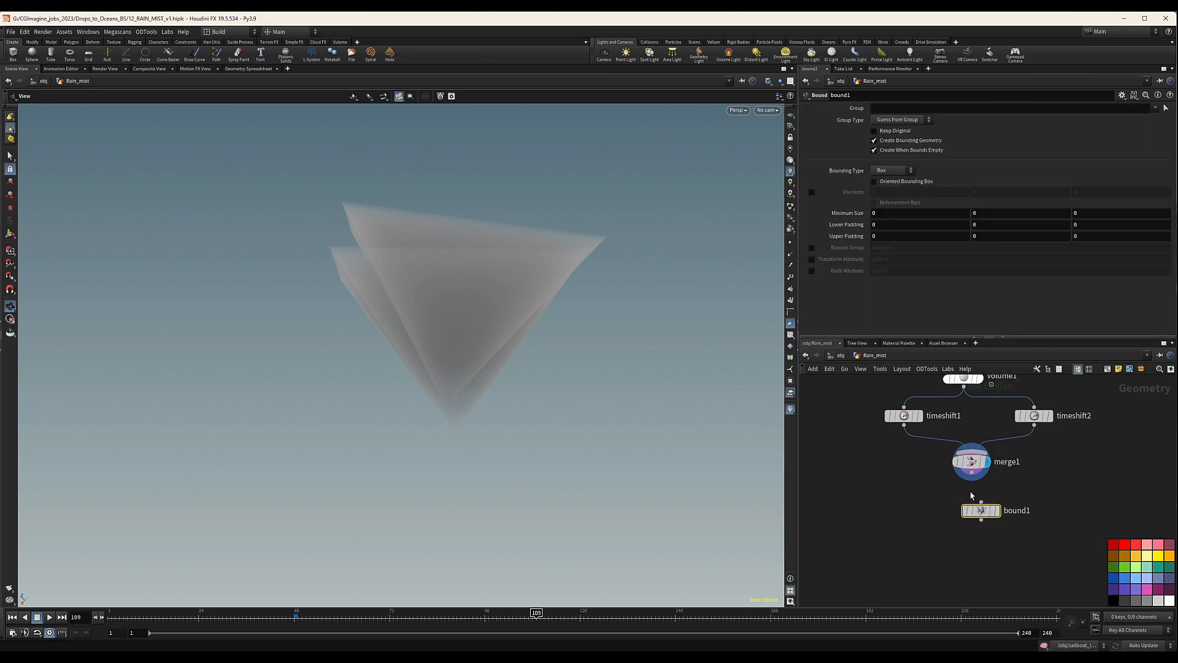
left_click_drag(981, 516, 975, 516)
key("r")
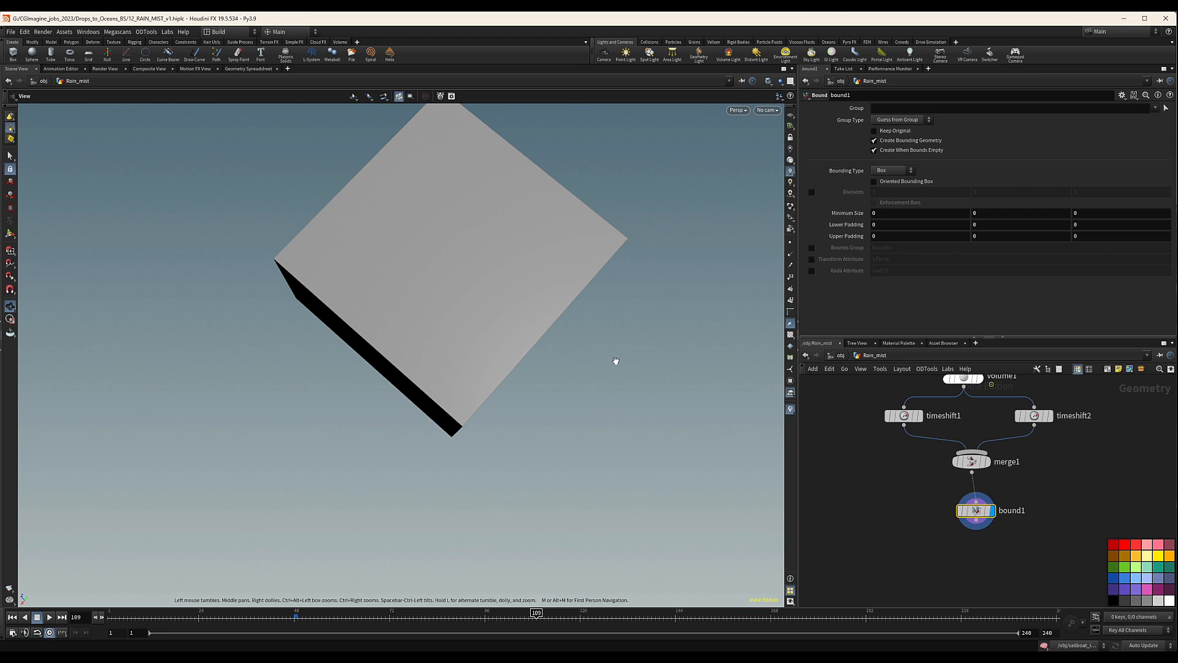
left_click_drag(478, 336, 157, 342)
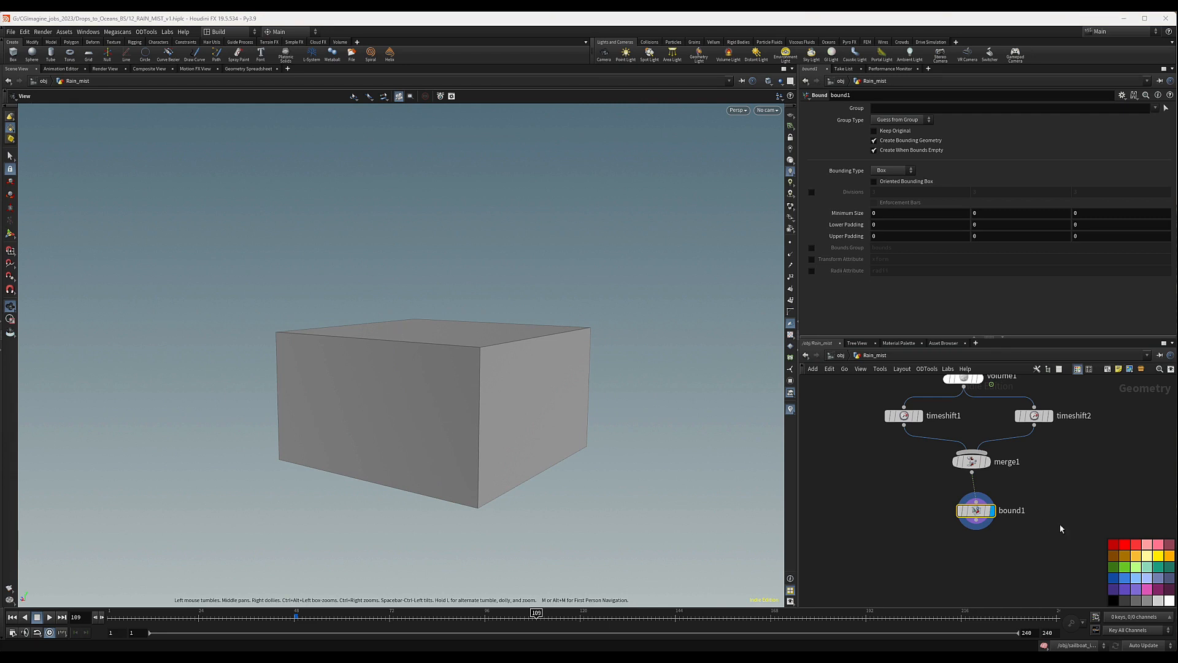
Step: Add and display a Transform node below the Bound node and set its Y translation to 8
middle_click_drag(1024, 556, 1004, 500)
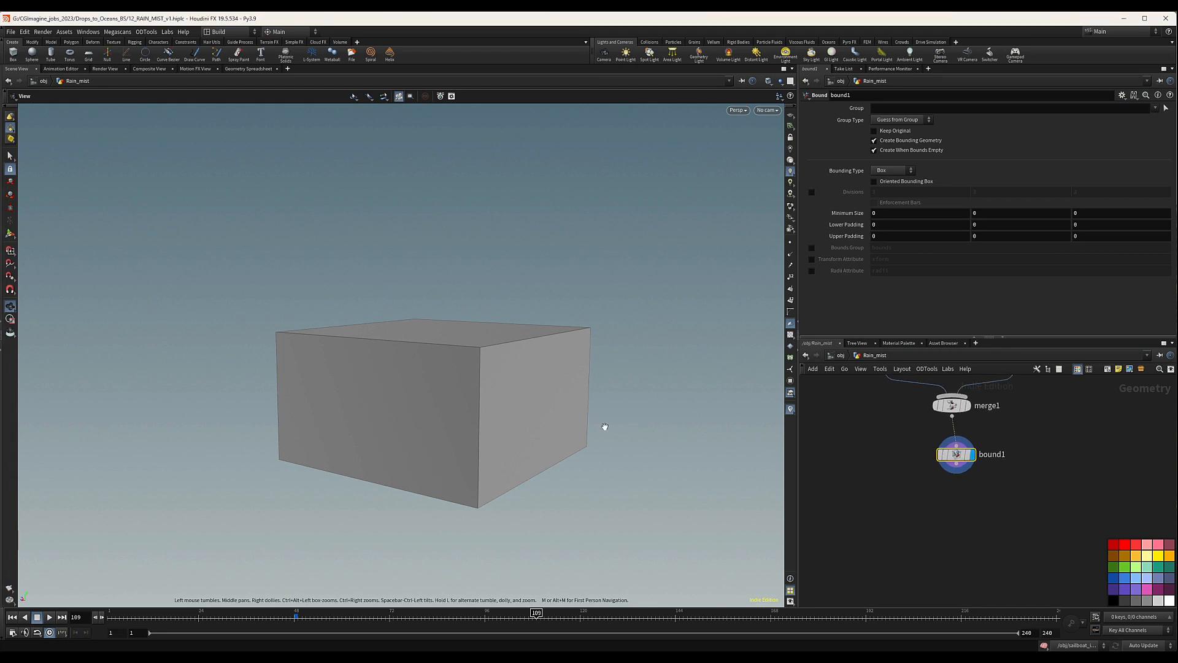
key("Tab")
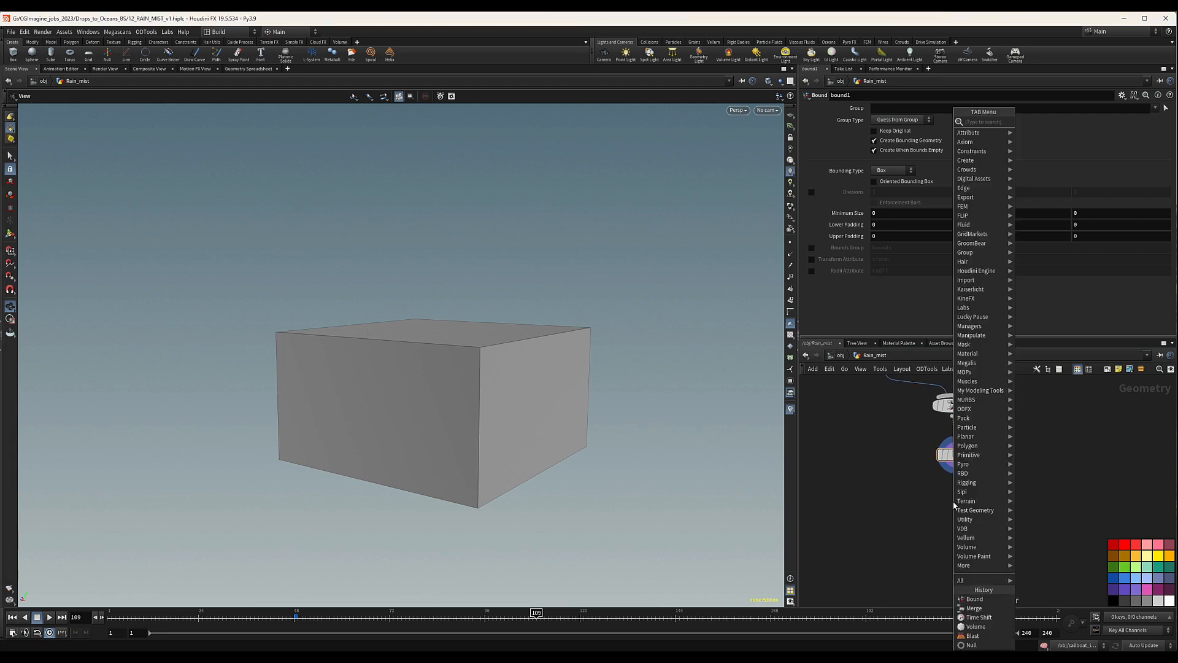
left_click(1065, 119)
left_click(954, 503)
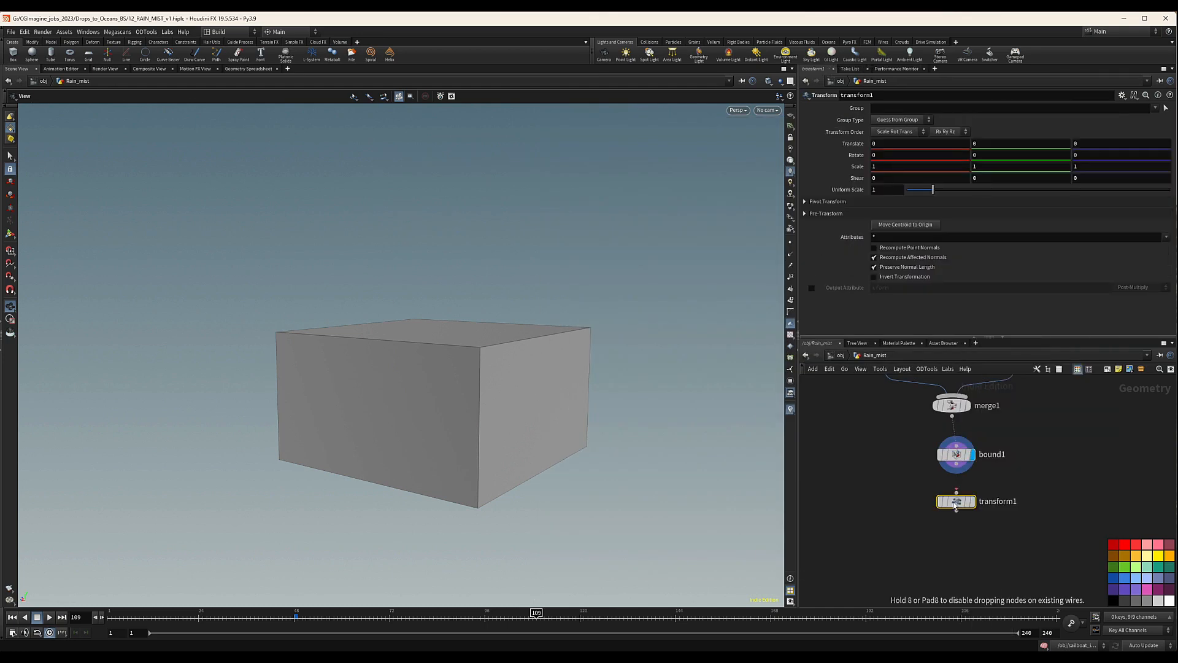
left_click_drag(973, 502, 973, 487)
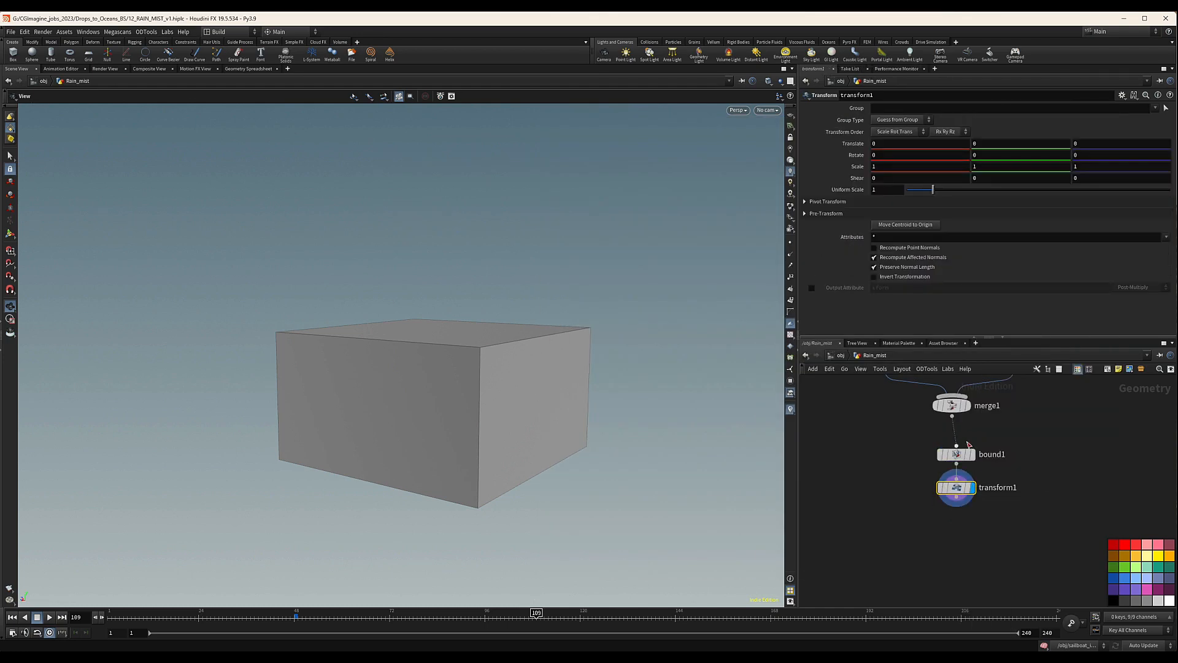
left_click(976, 144)
key("Return")
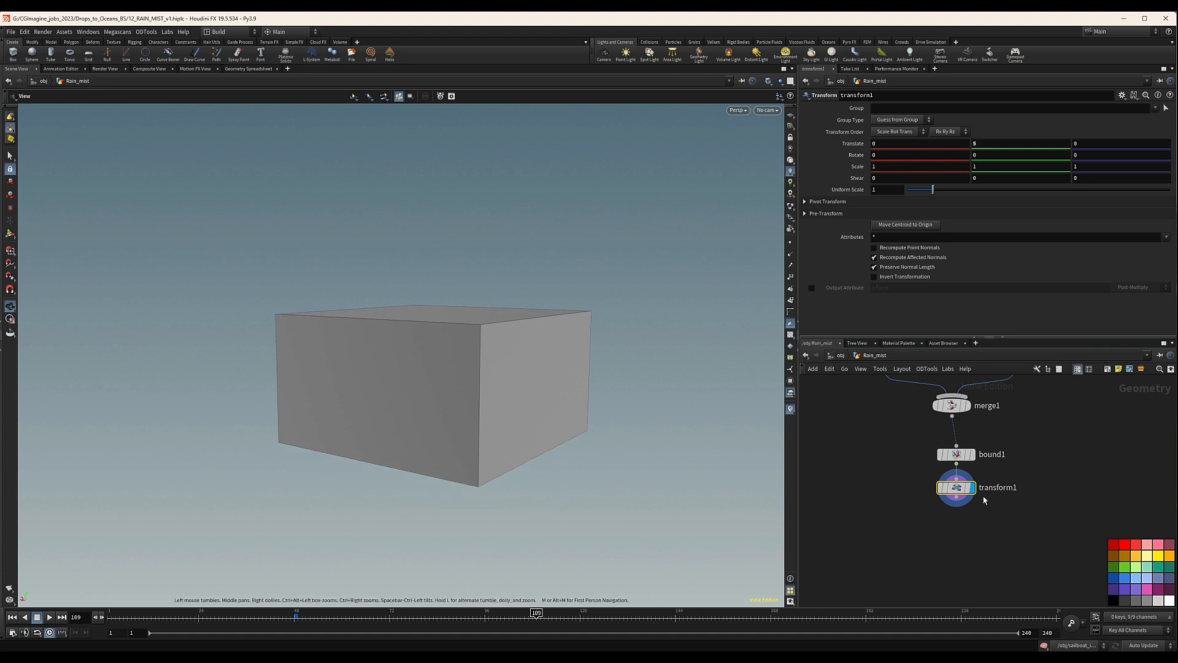
Step: Add a Blast node connected below the Transform node
key("Tab")
type("b")
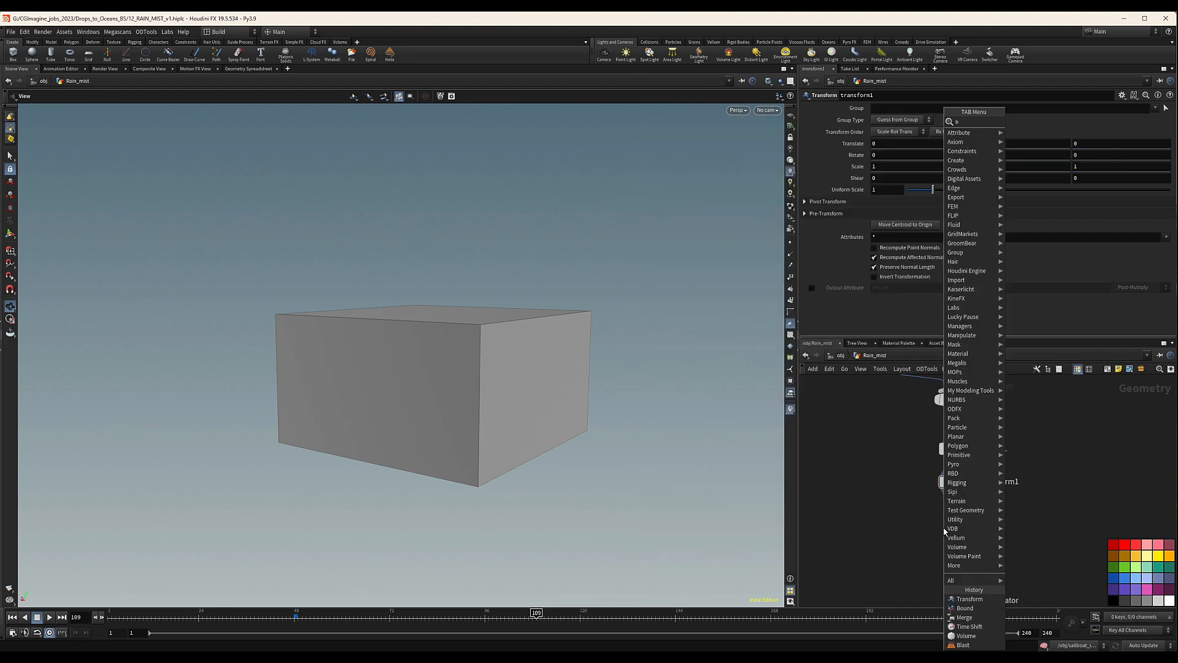
type("last")
key("Return")
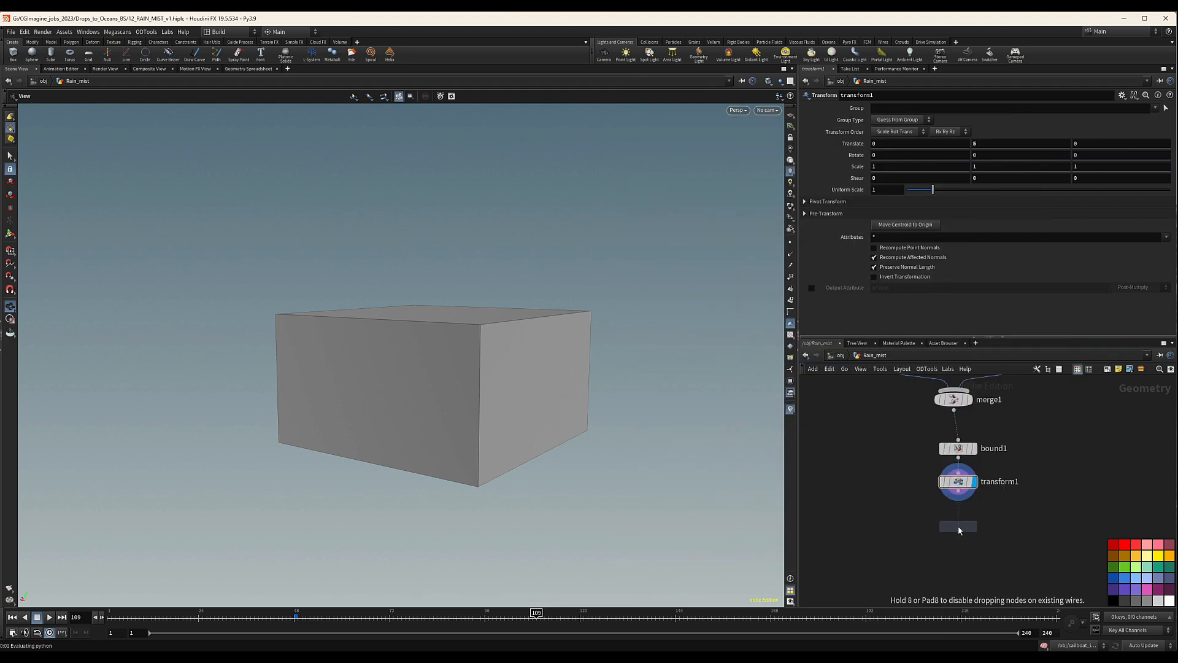
left_click(958, 525)
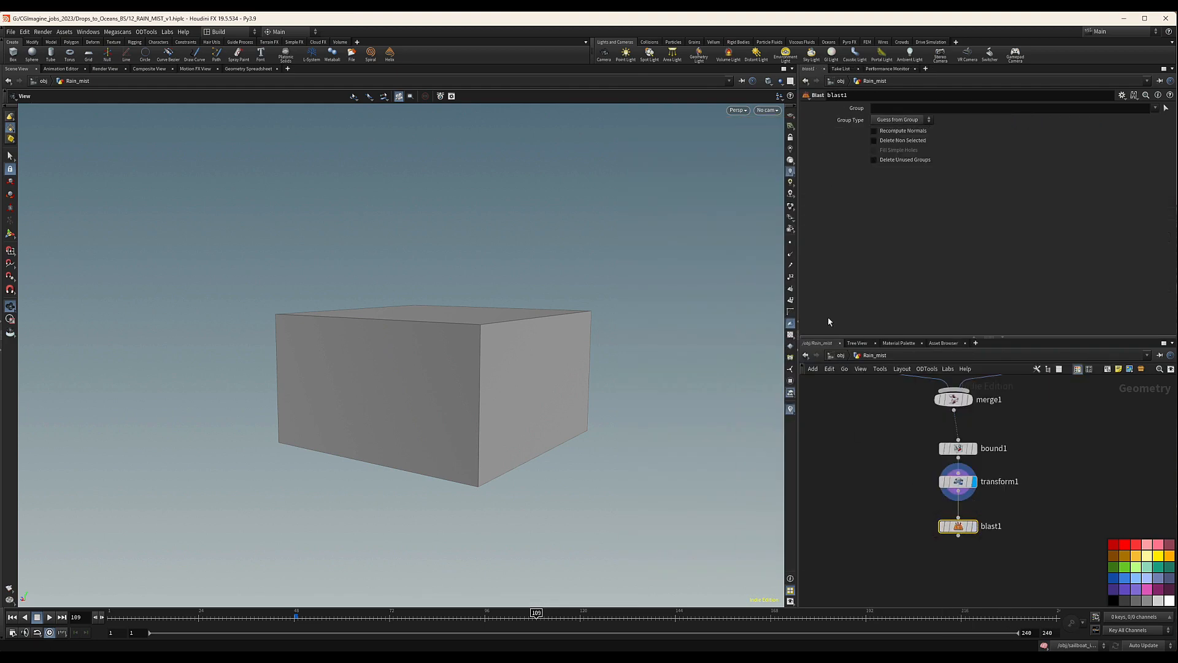
Step: Show primitive numbers and examine the bounding box's faces from outside and through Cam_Mid_Shot1
left_click(791, 301)
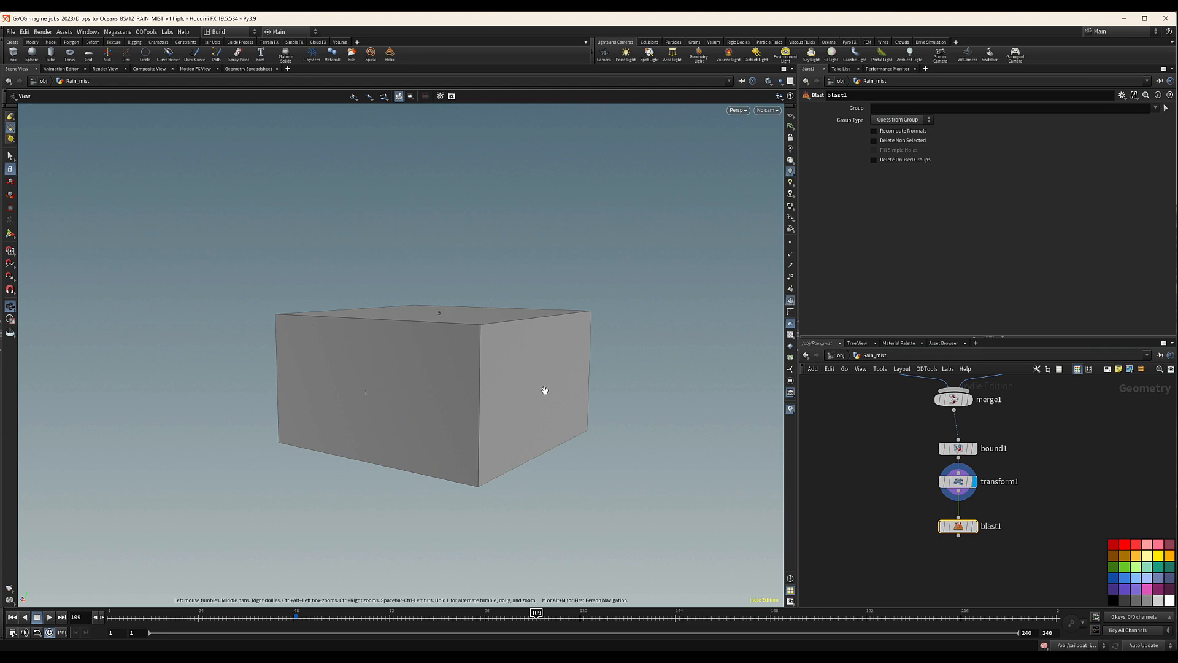
mouse_move(538, 388)
left_mouse_down()
mouse_move(244, 364)
mouse_move(544, 397)
left_mouse_up()
left_click(768, 110)
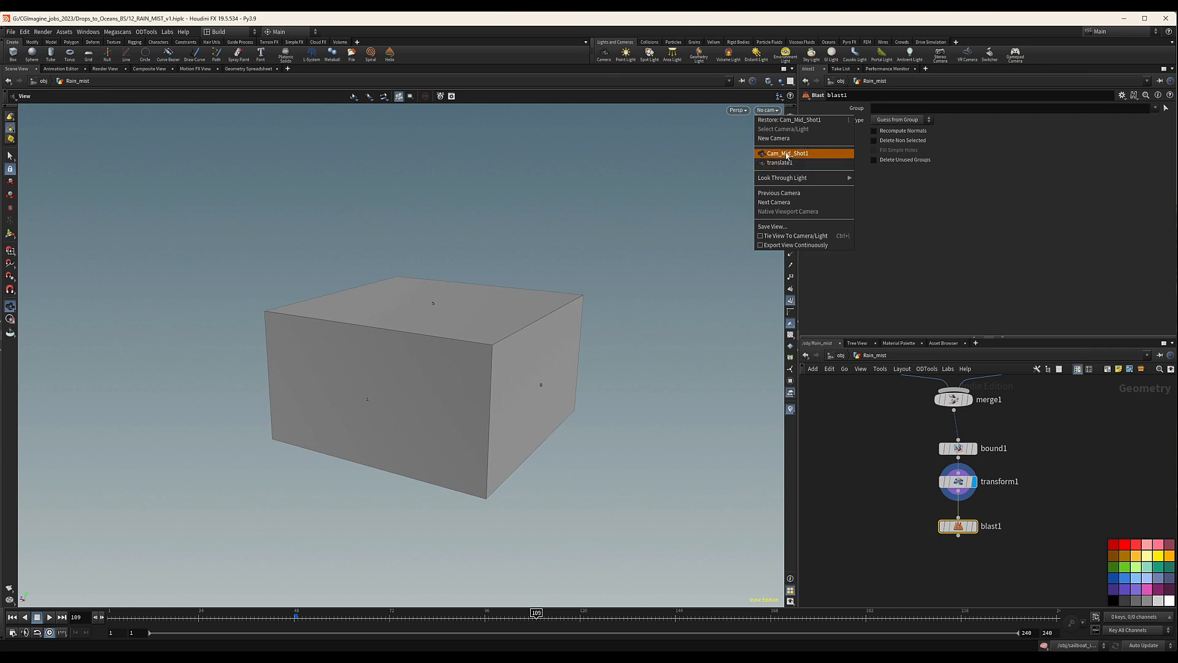
left_click(788, 154)
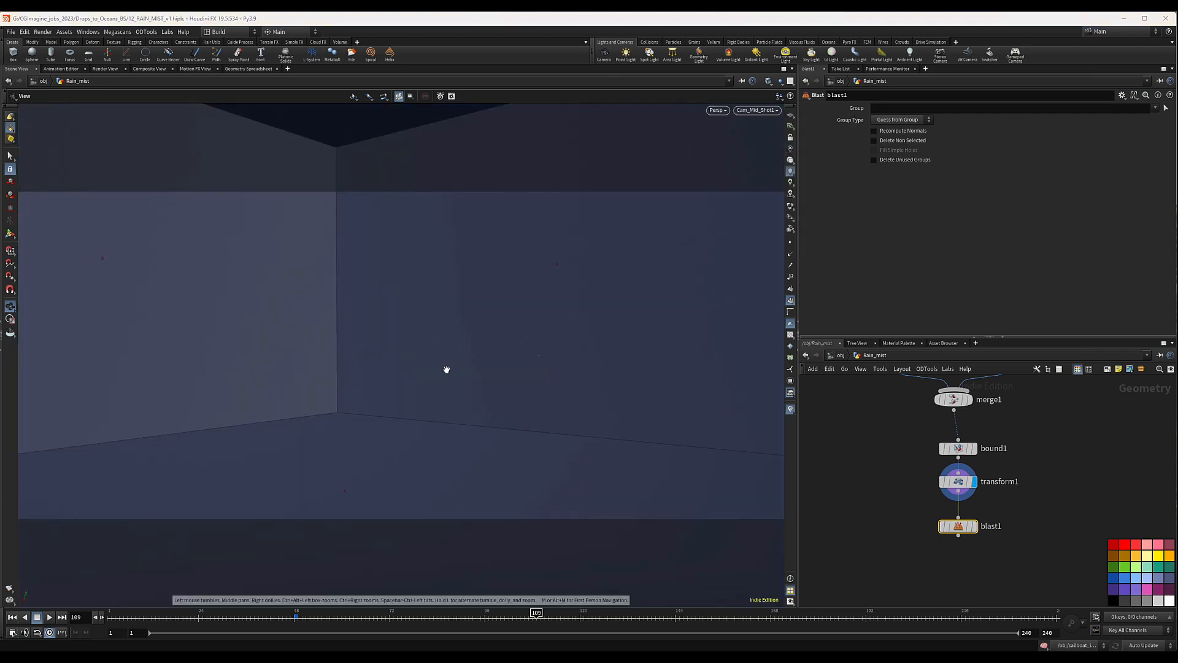
right_click_drag(509, 370, 393, 387)
left_click_drag(393, 388, 745, 307)
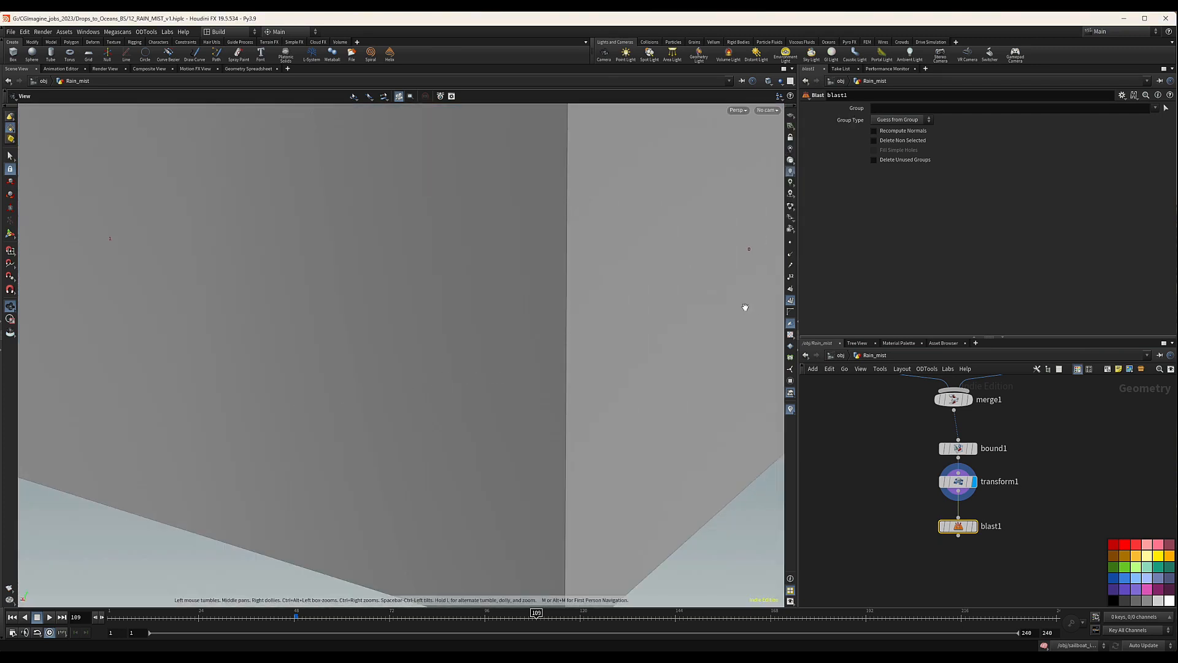
right_click_drag(552, 334, 803, 324)
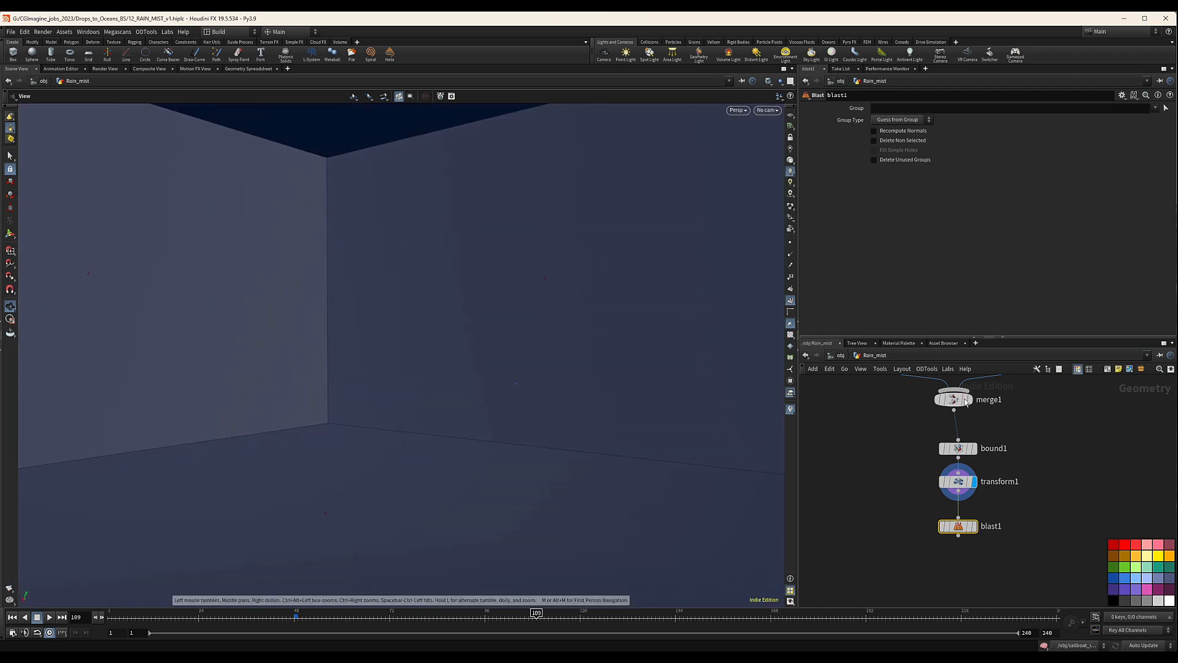
Step: Display the Blast node and keep only primitive 0 of the box by enabling Delete Non Selected
middle_click_drag(1058, 487, 1023, 455)
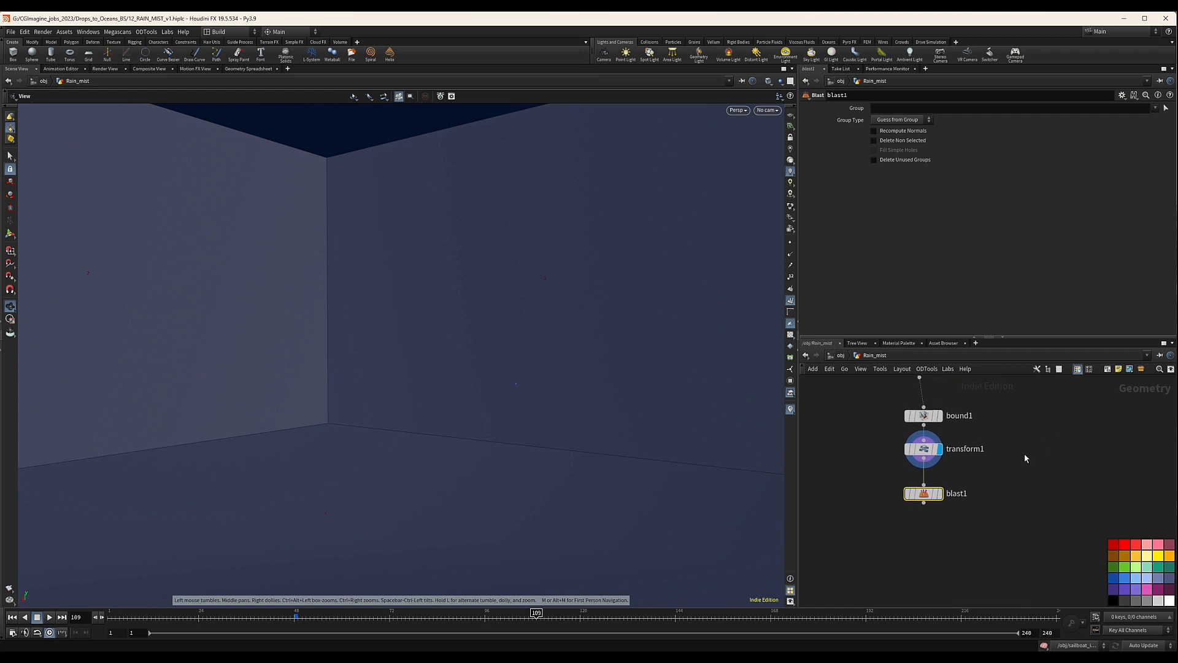
left_click(940, 493)
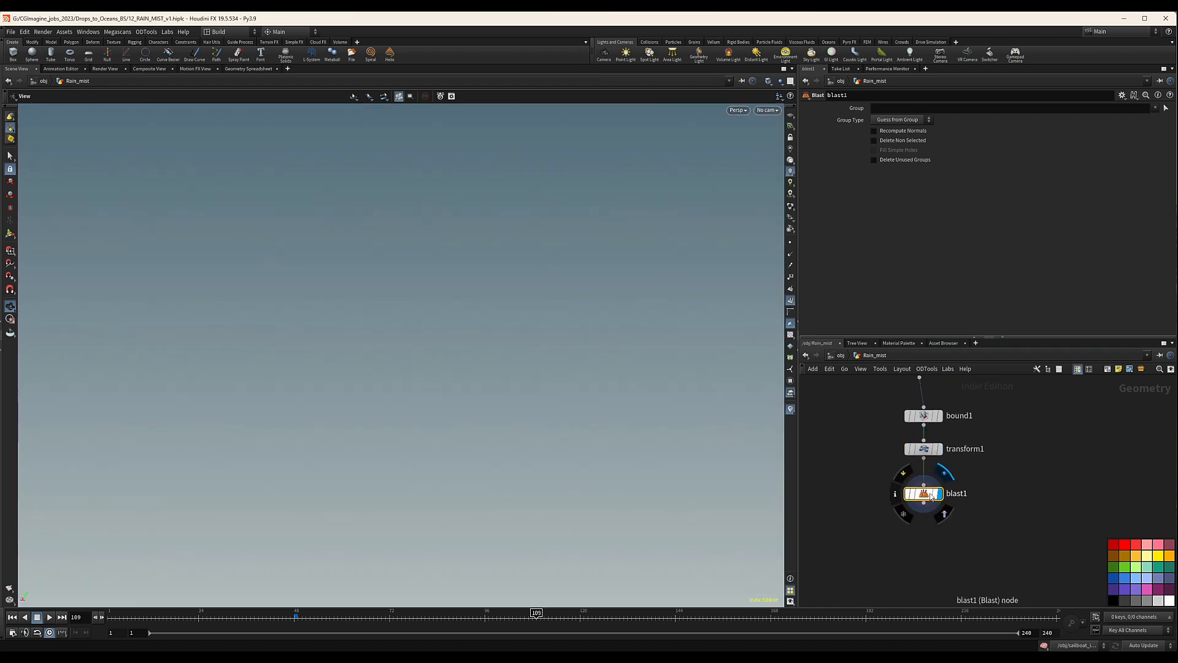
left_click(893, 108)
type("0")
key("Return")
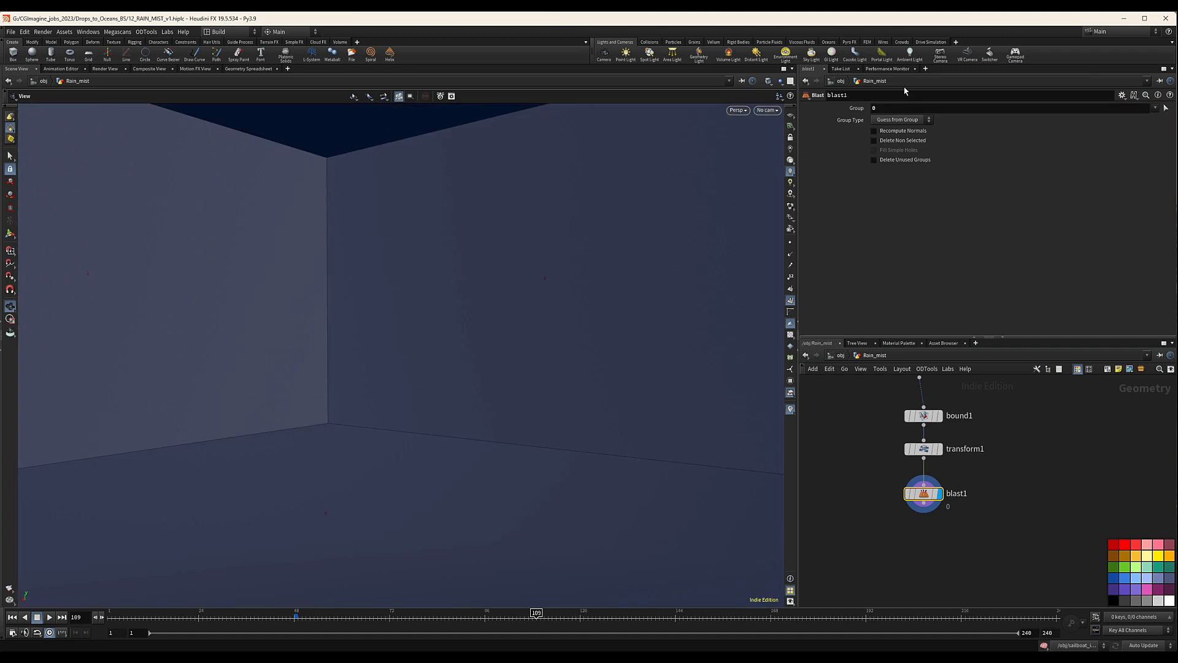
left_click(874, 141)
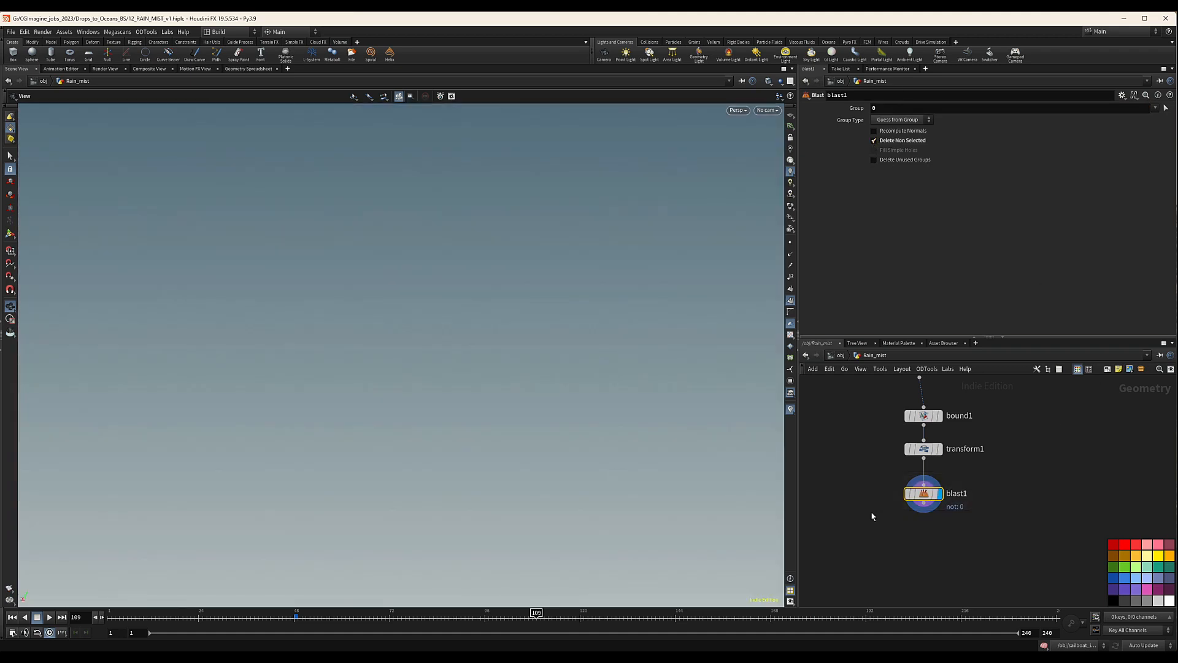
right_click_drag(482, 392, 286, 405)
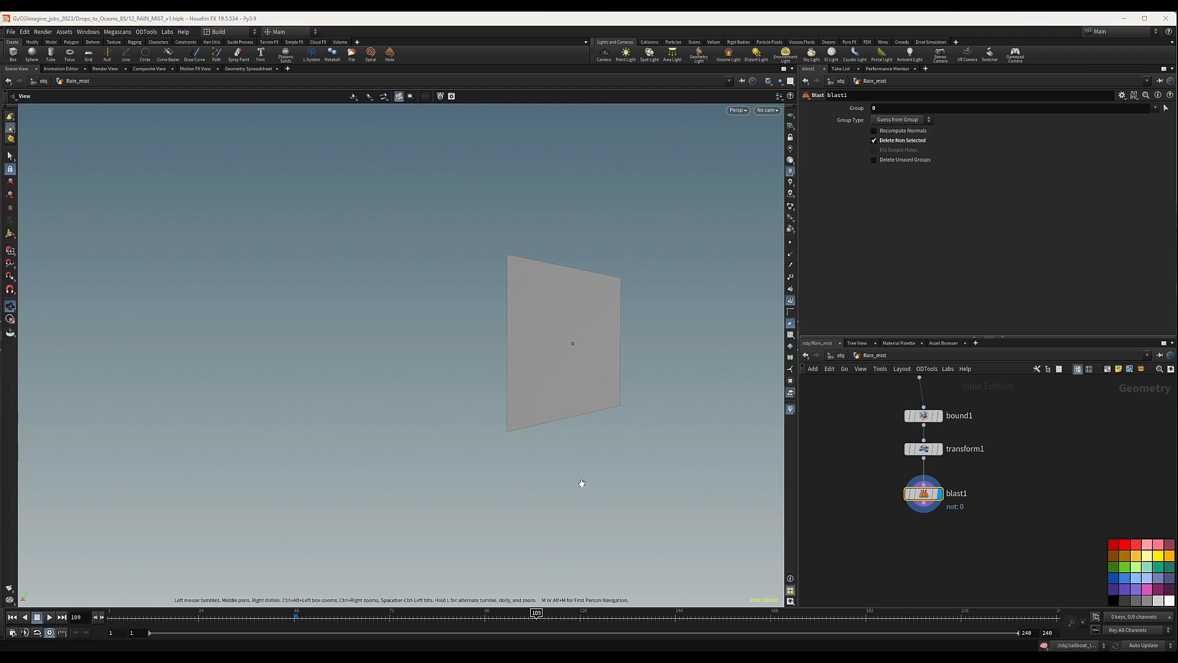
Step: Add a Remesh node below the Blast node
middle_click_drag(1020, 517, 1025, 481)
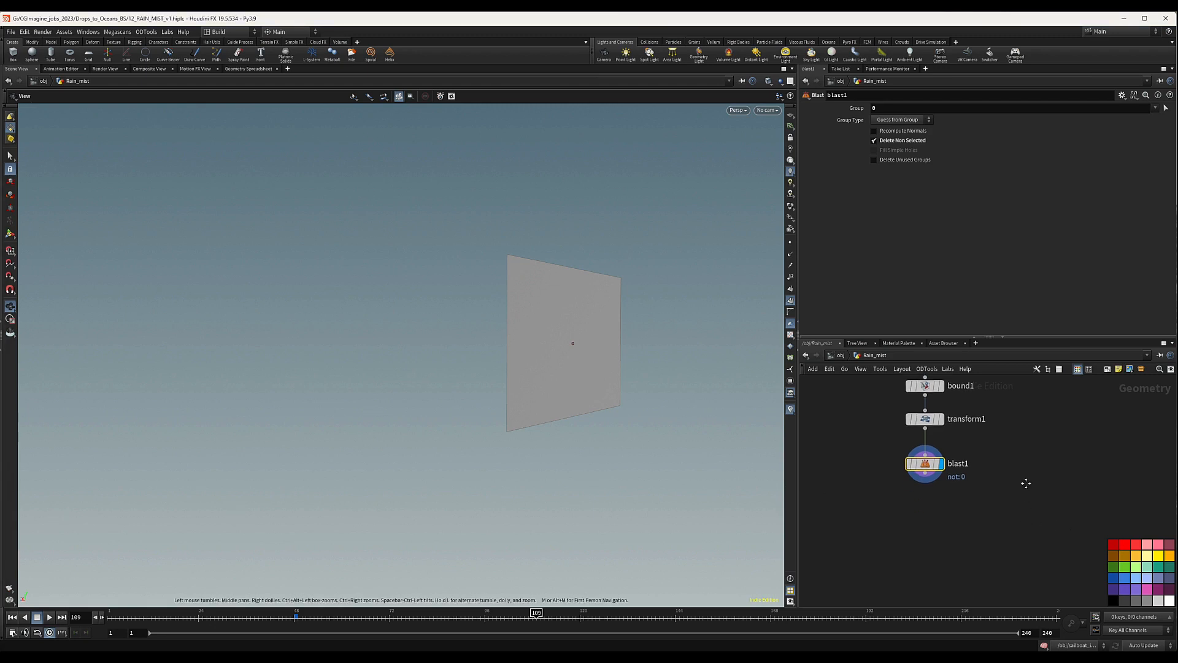
middle_click_drag(939, 521, 944, 509)
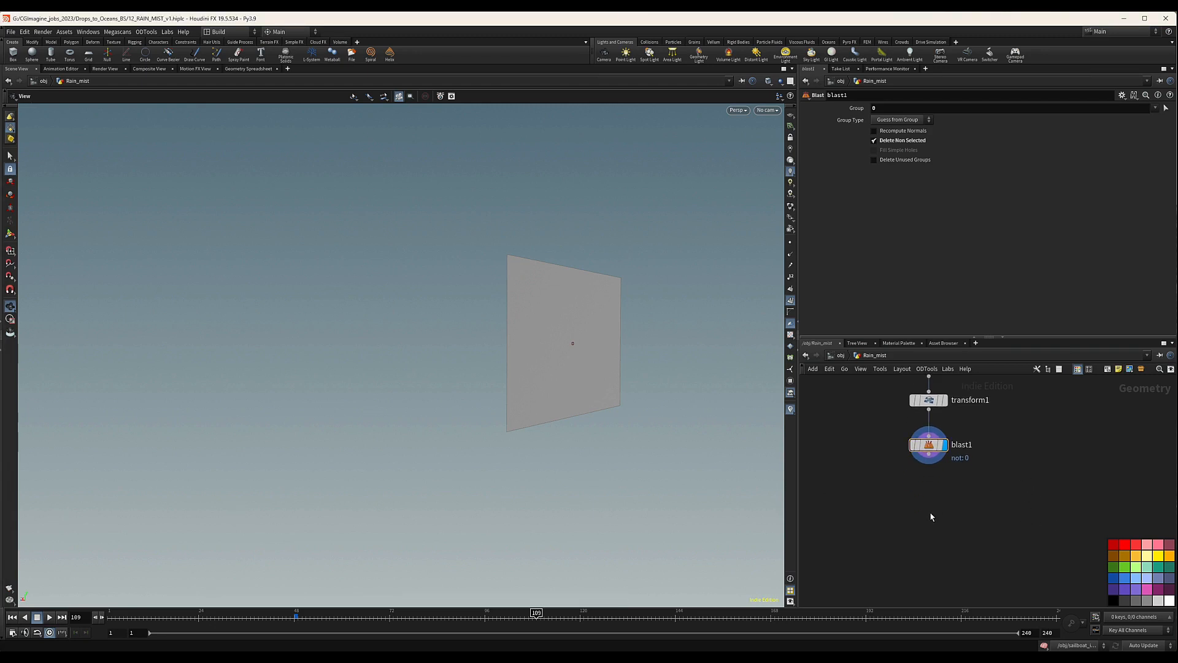
key("Tab")
type("rem")
key("Return")
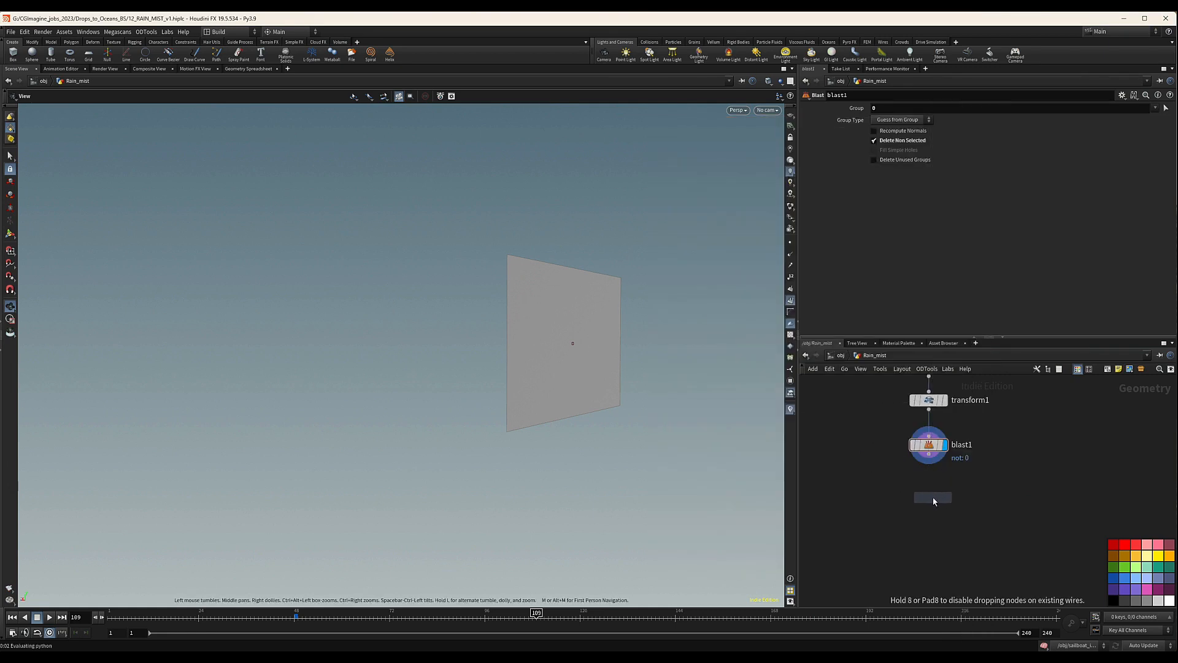
left_click(930, 494)
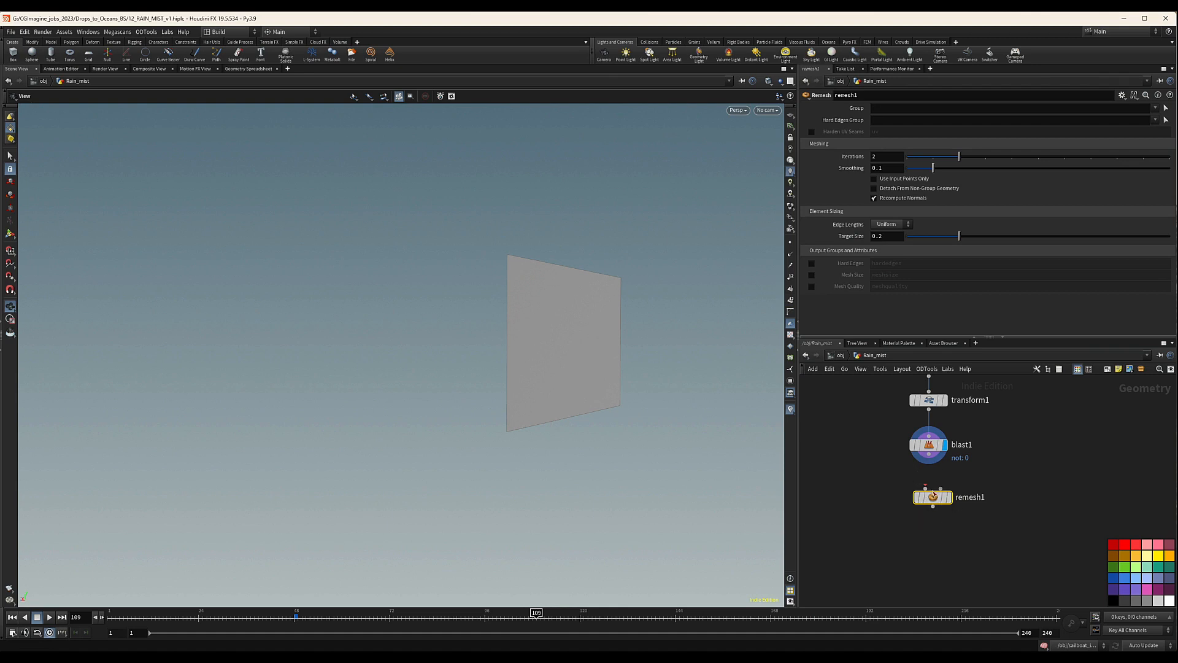
Step: Connect the Blast node's output to the Remesh node and display the remeshed face to check its triangulation
left_click(932, 488)
left_click(920, 497)
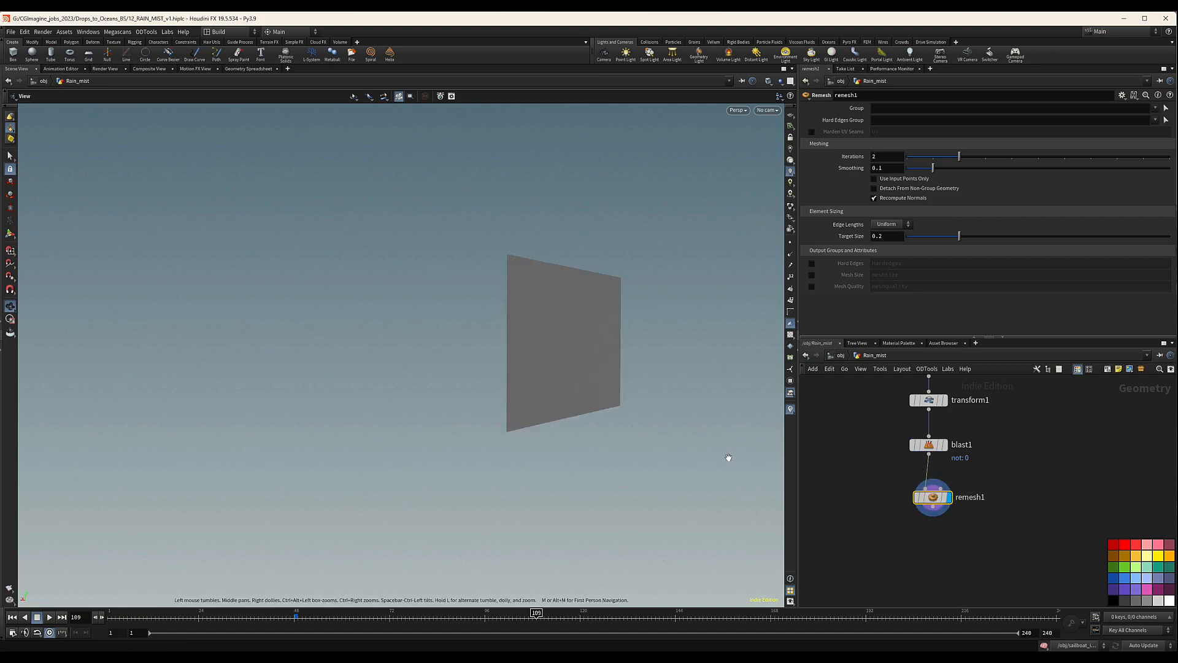
left_click_drag(534, 309, 455, 322)
right_click_drag(455, 322, 992, 287)
left_click_drag(619, 275, 534, 242)
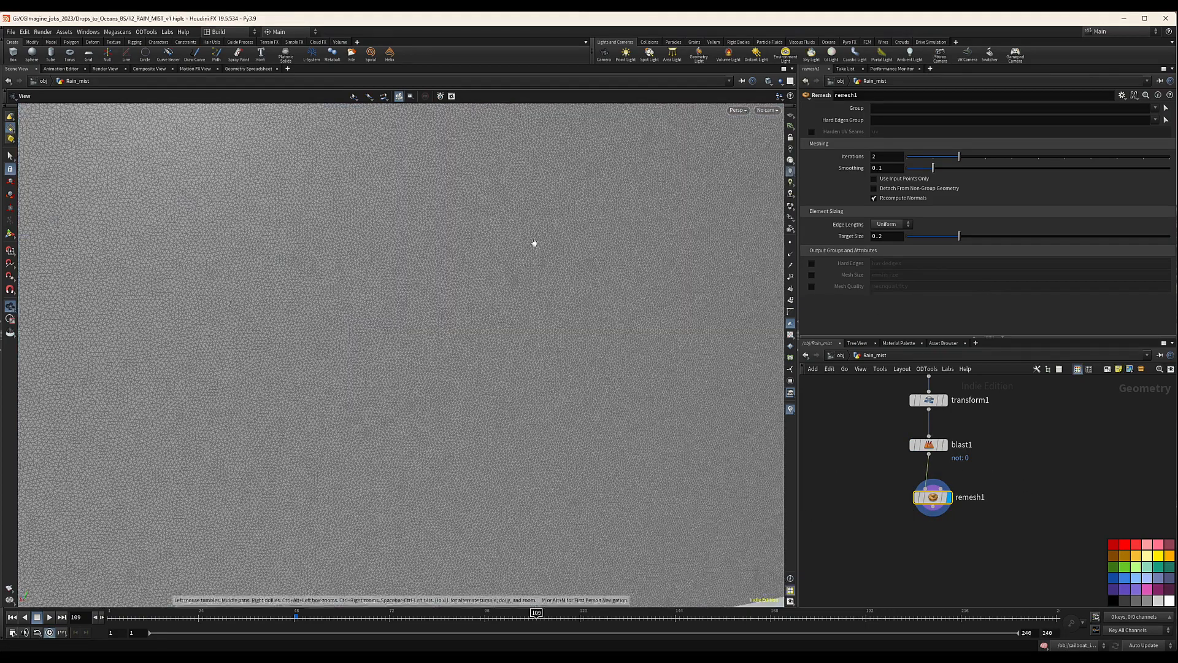
right_click_drag(589, 262, 278, 332)
mouse_move(537, 331)
left_mouse_down()
mouse_move(512, 344)
mouse_move(528, 321)
left_mouse_up()
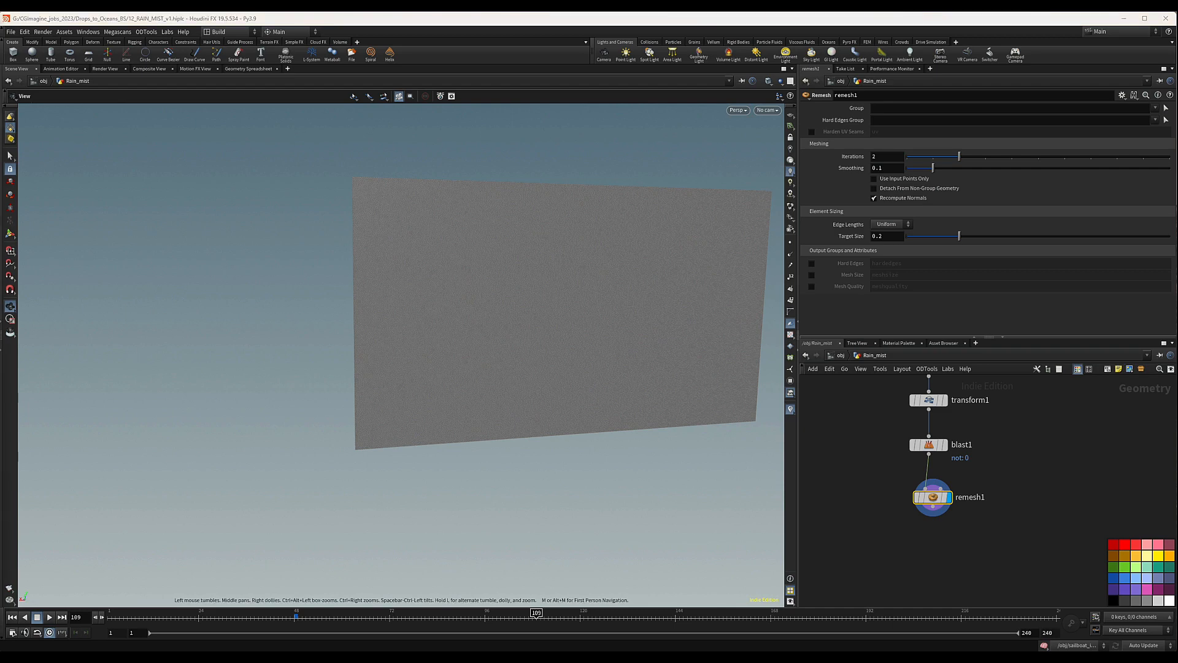
Step: Add an Attribute VOP node below the Remesh node and rename it noise
key("Tab")
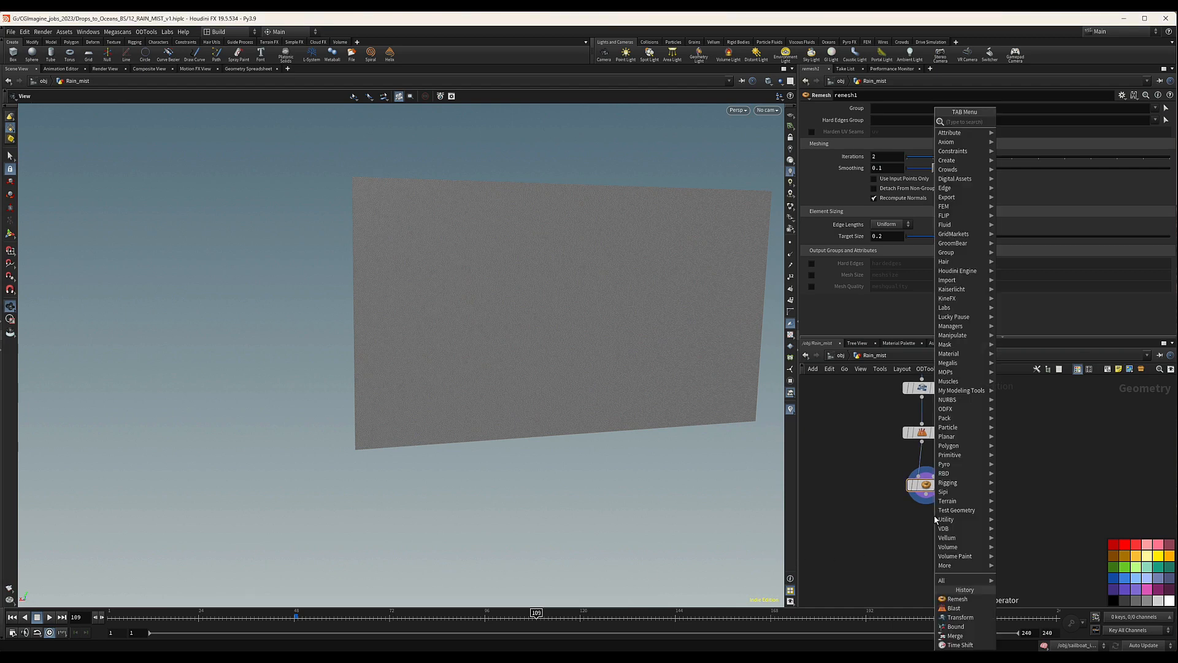
type("scat")
key("Return")
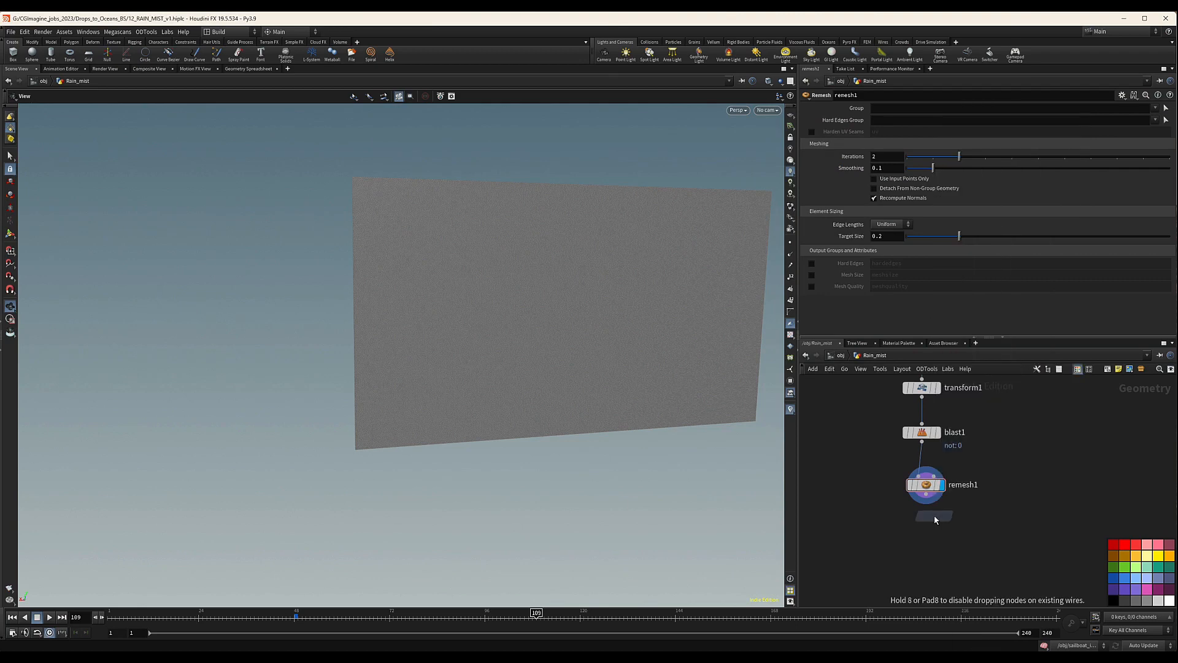
left_click(925, 531)
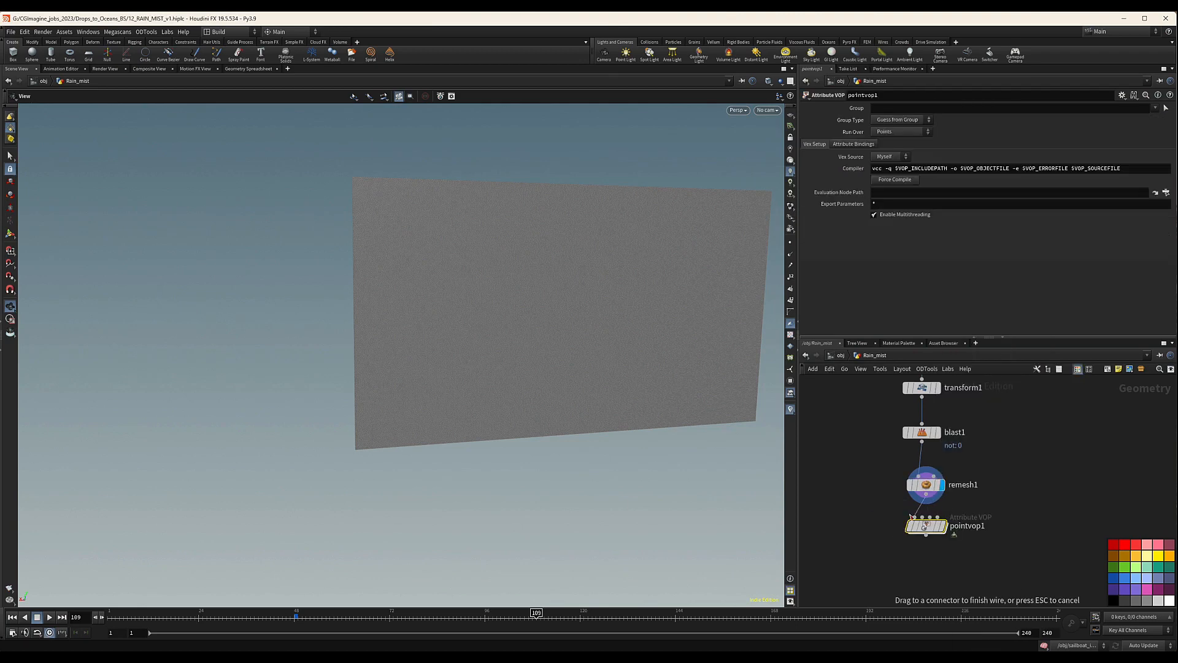
double_click(974, 525)
type("noise")
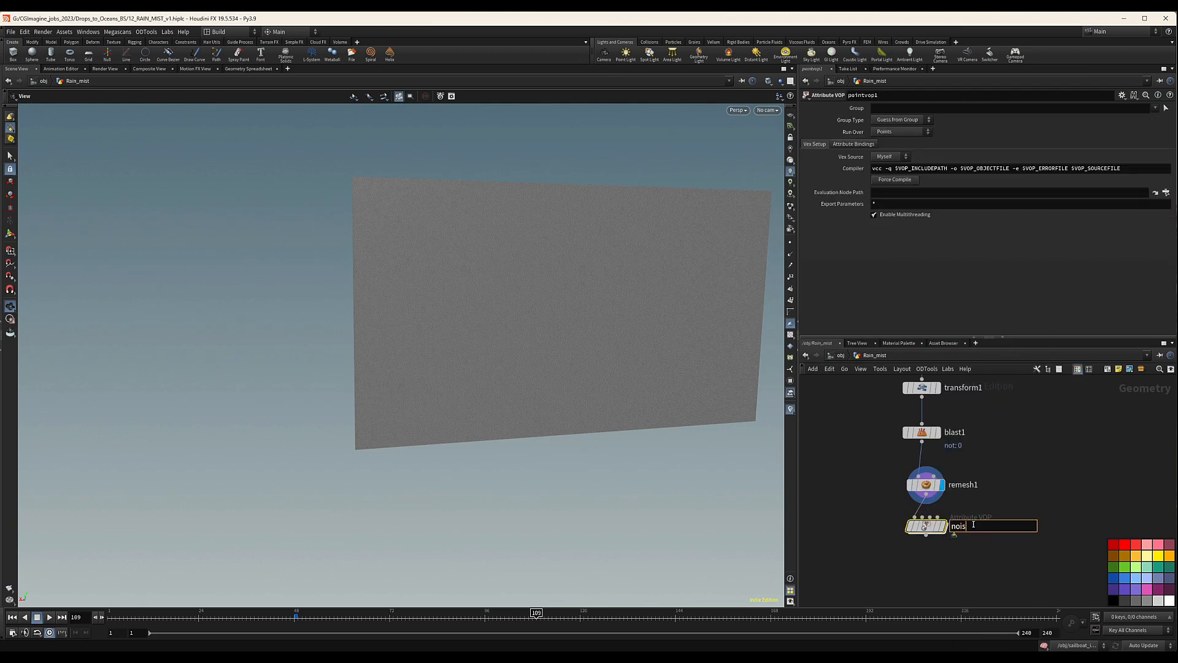
key("Return")
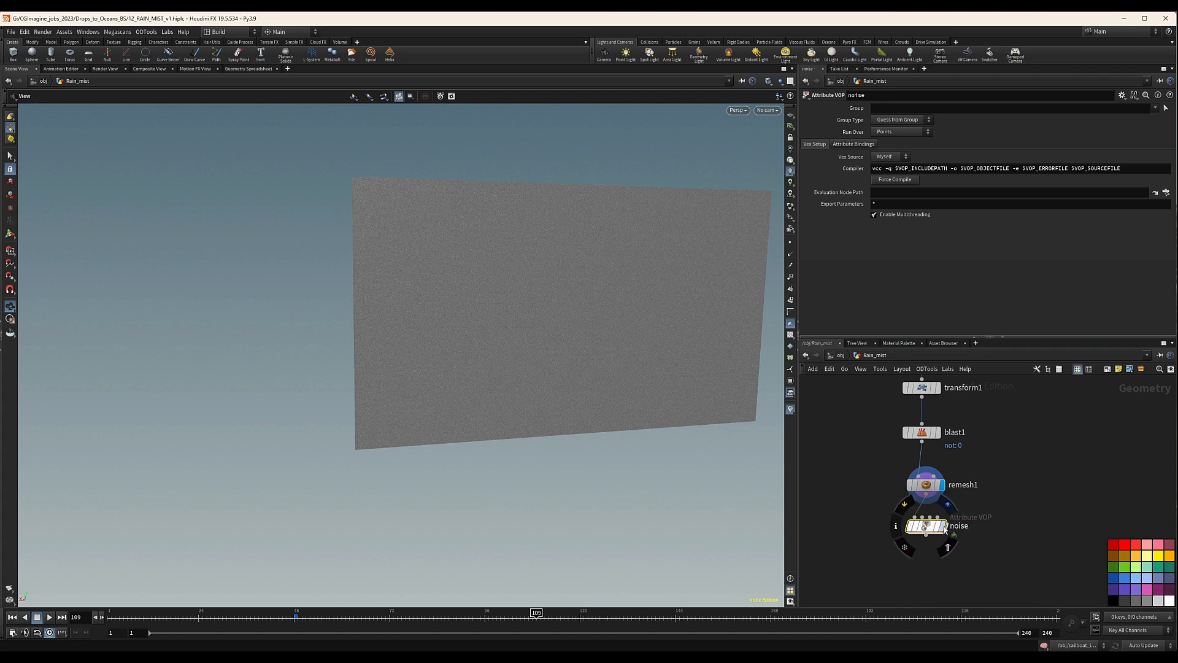
Step: Display the noise Attribute VOP and open its inner VEX network
left_click(944, 527)
double_click(930, 530)
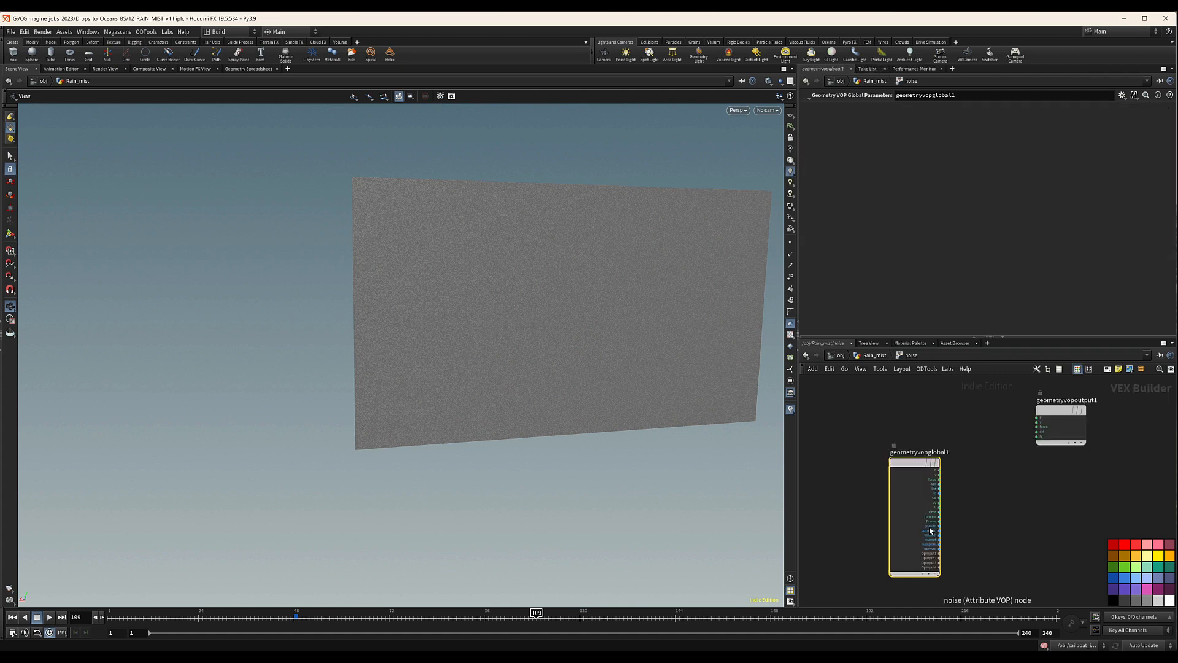
left_click_drag(1002, 405, 1104, 433)
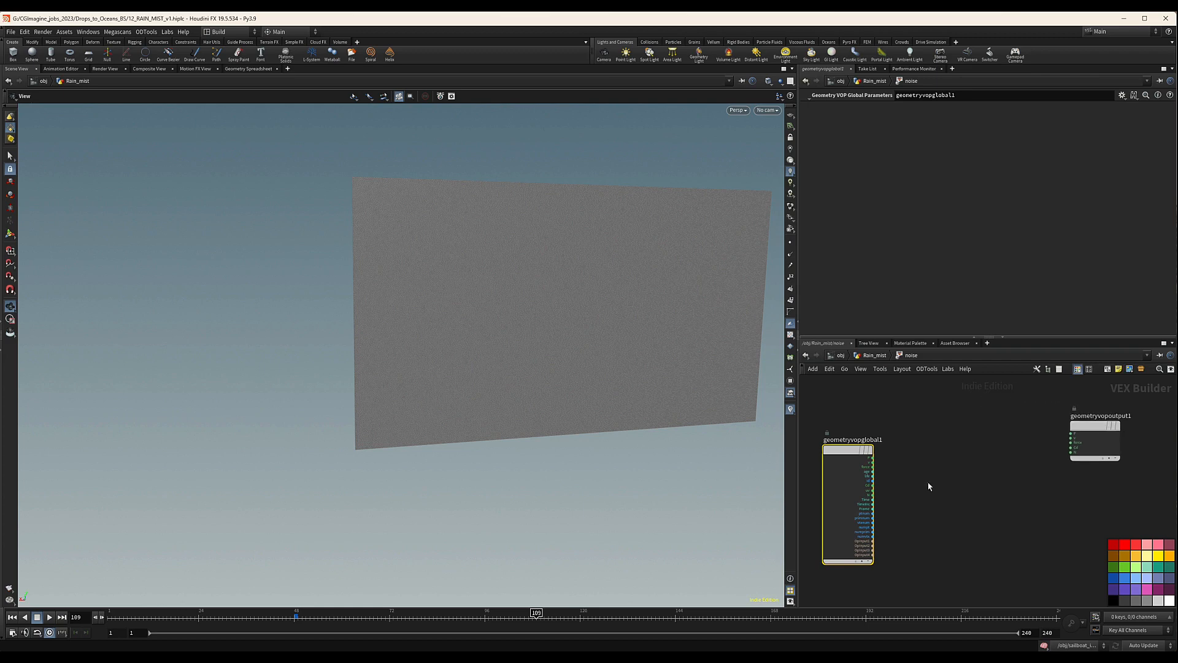
Step: Add an Anti-Aliased Noise node between the geometry global parameters and the output node
key("Tab")
type("aa")
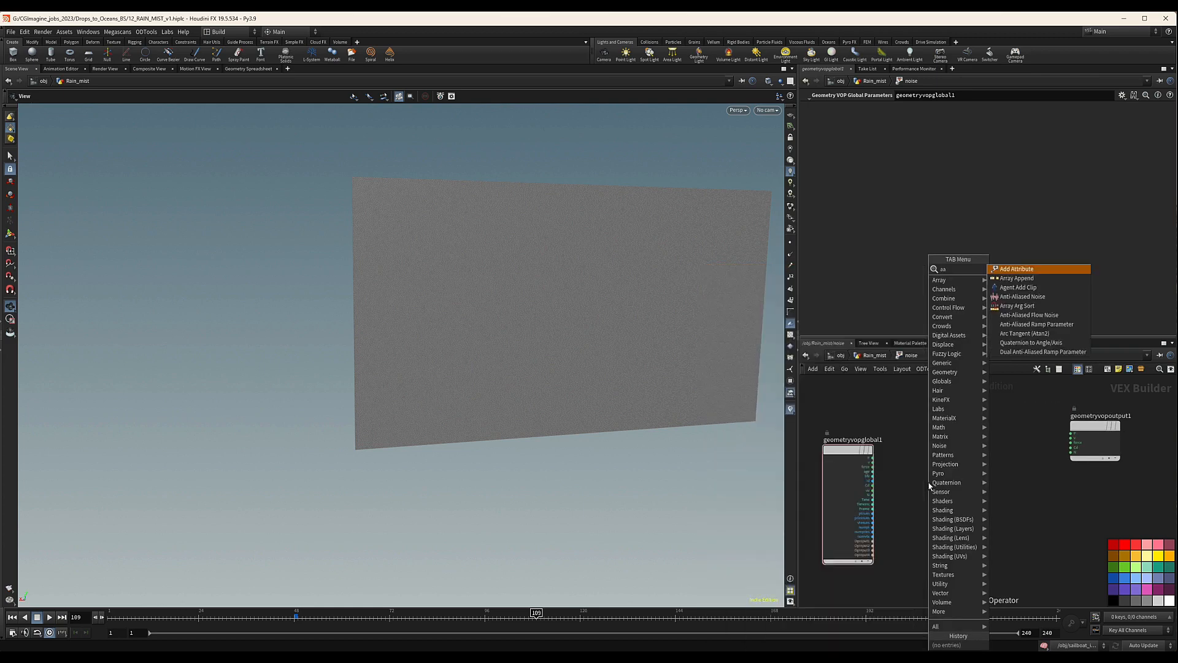
key("Down")
key("Down")
key("Down")
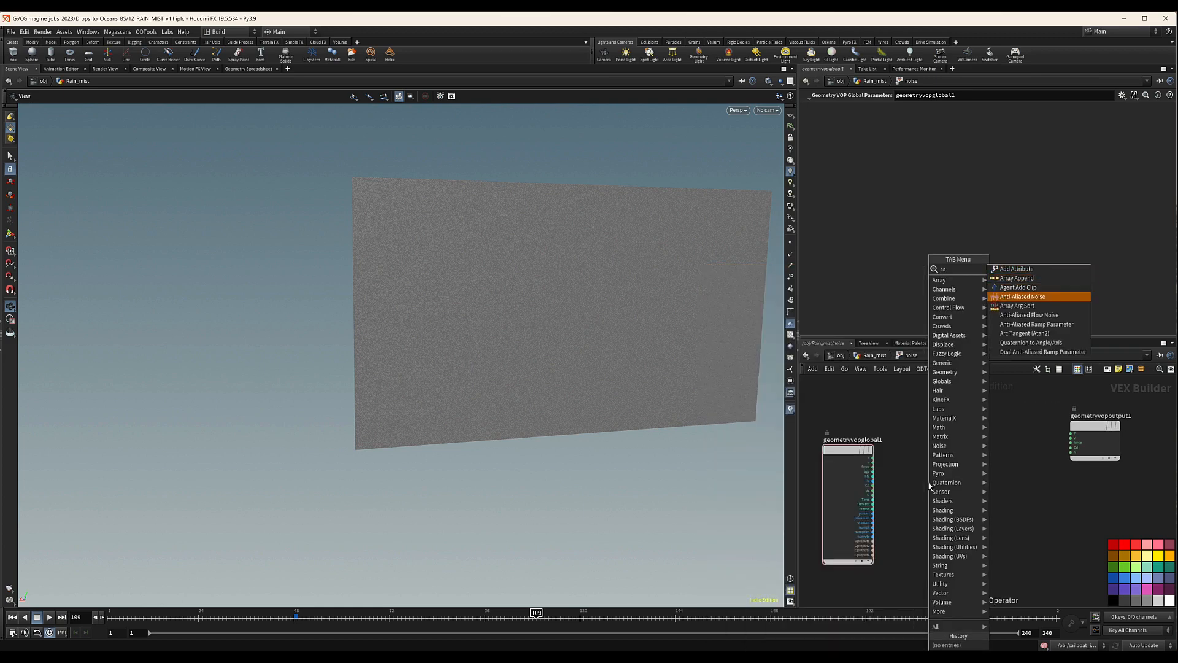
key("Return")
left_click(916, 426)
scroll(890, 470, "up", 3)
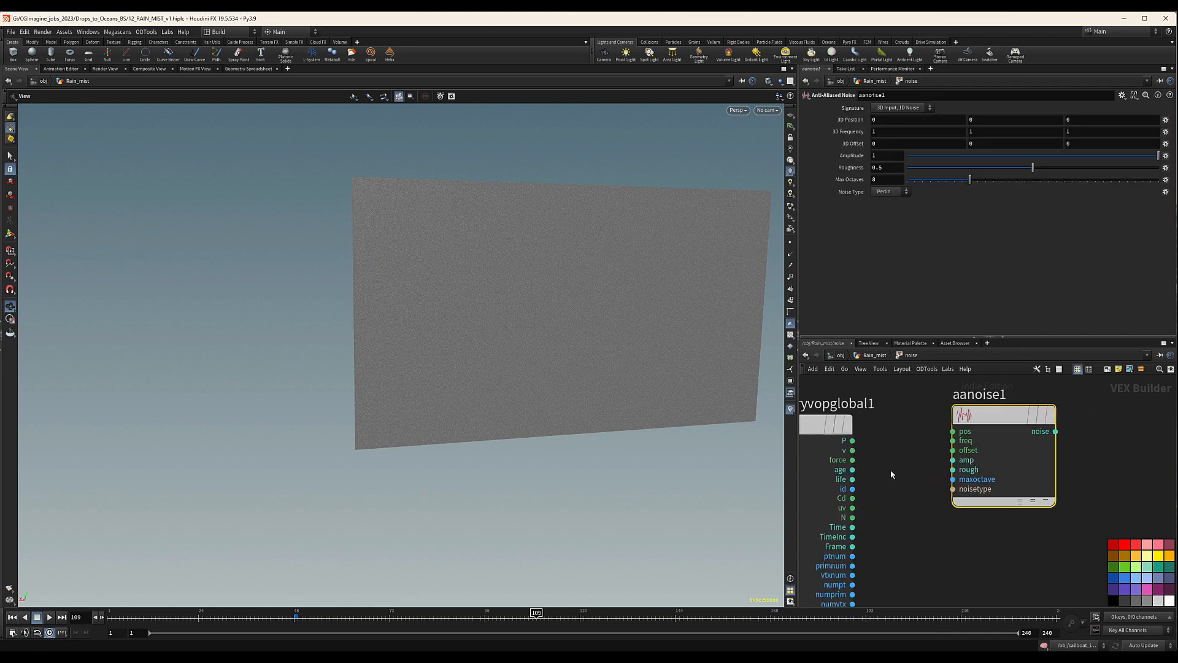
Step: Connect the global P output to the noise node's pos input and promote its offset input as a parameter
left_click(852, 441)
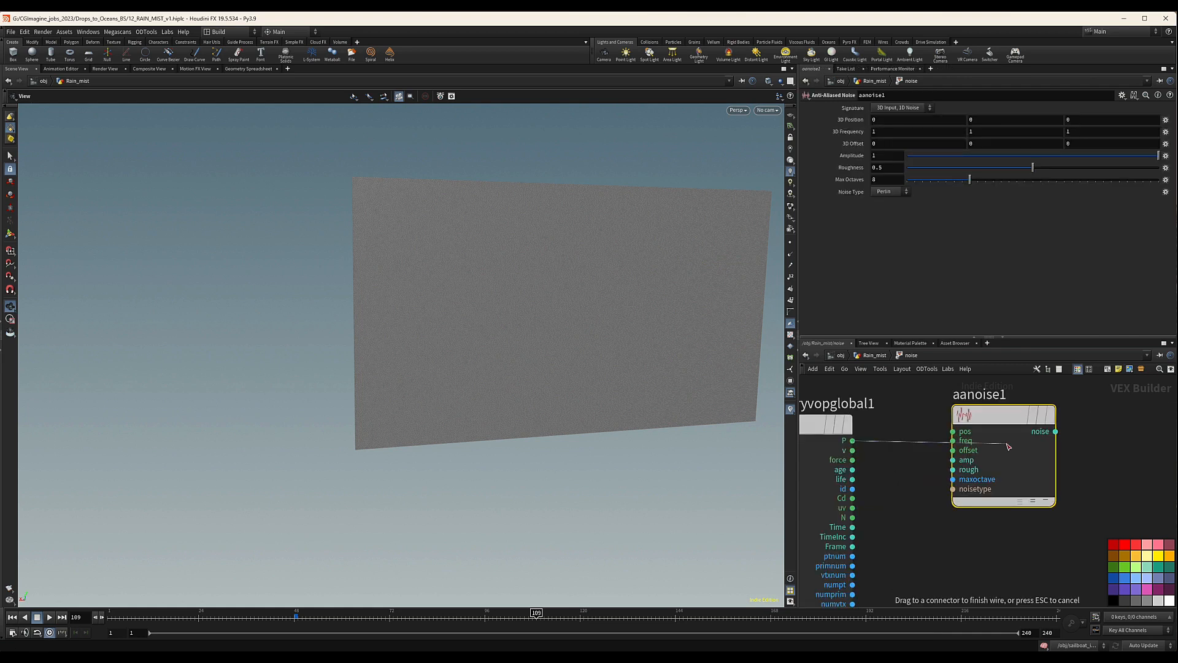
left_click(953, 432)
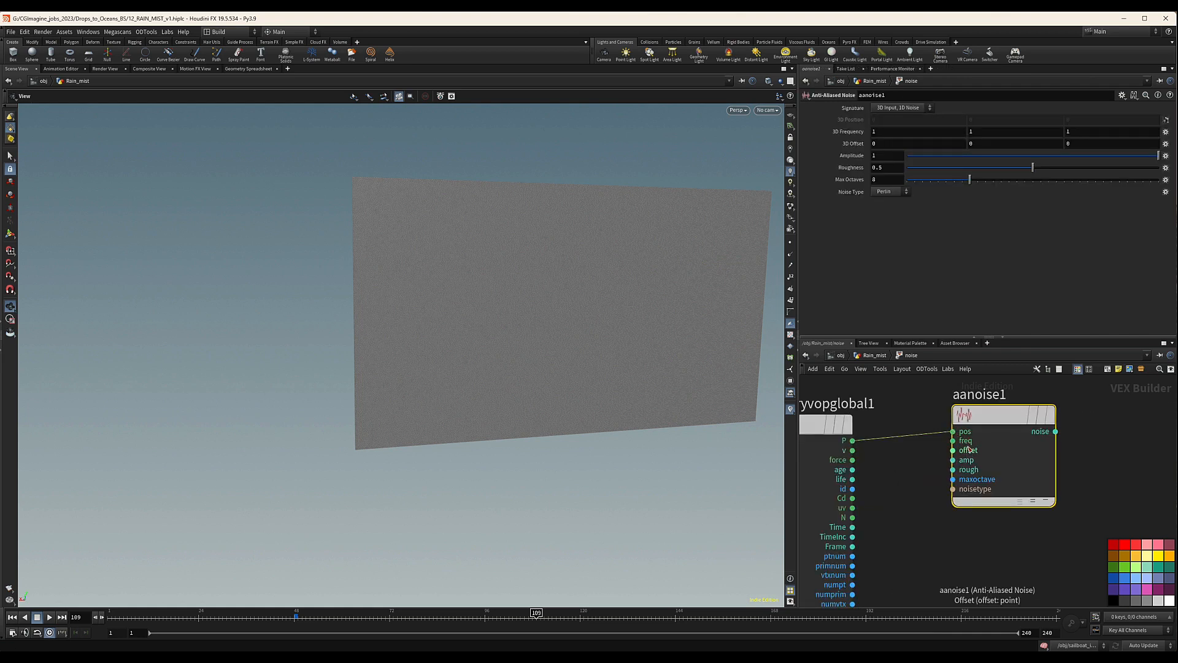
scroll(951, 451, "up", 1)
right_click(950, 451)
left_click(973, 452)
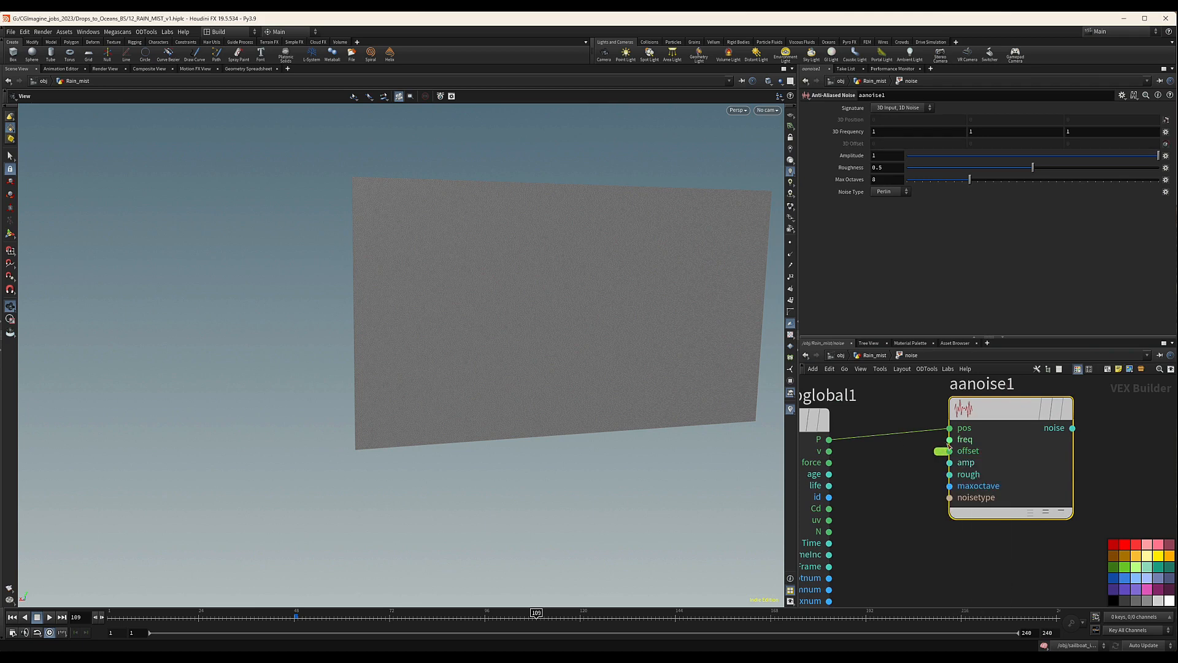
Step: Add a Clamp node after the Anti-Aliased Noise and connect the noise output to its val input
scroll(1081, 519, "down", 3)
middle_click_drag(1081, 519, 951, 511)
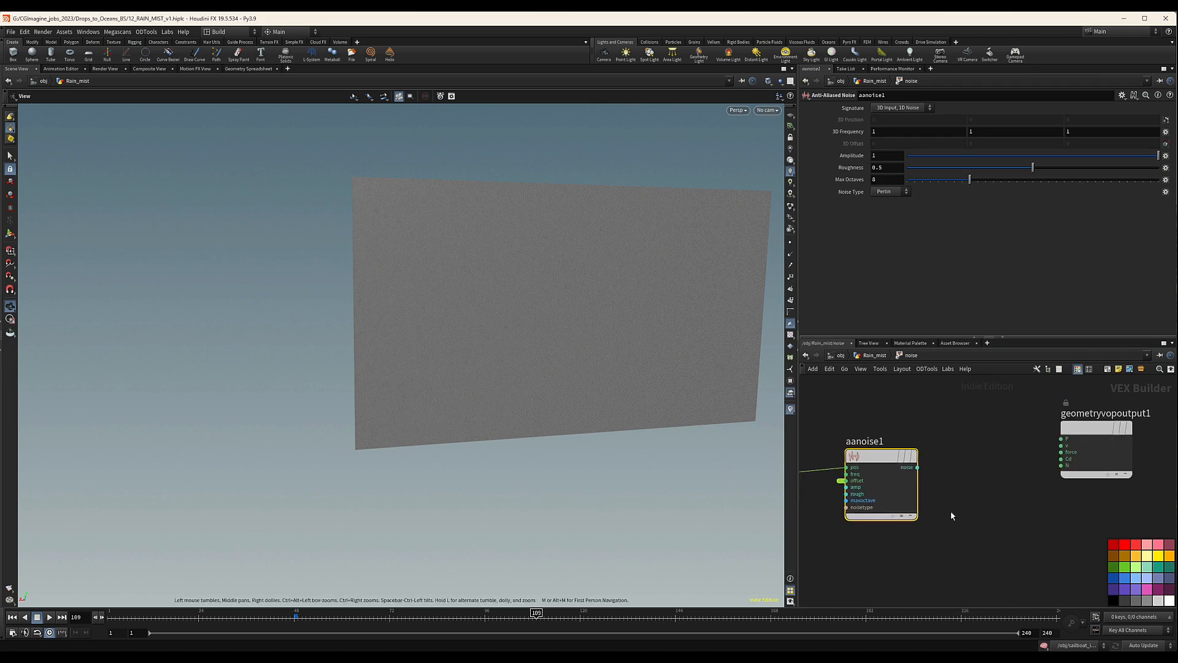
key("Tab")
left_click(1040, 266)
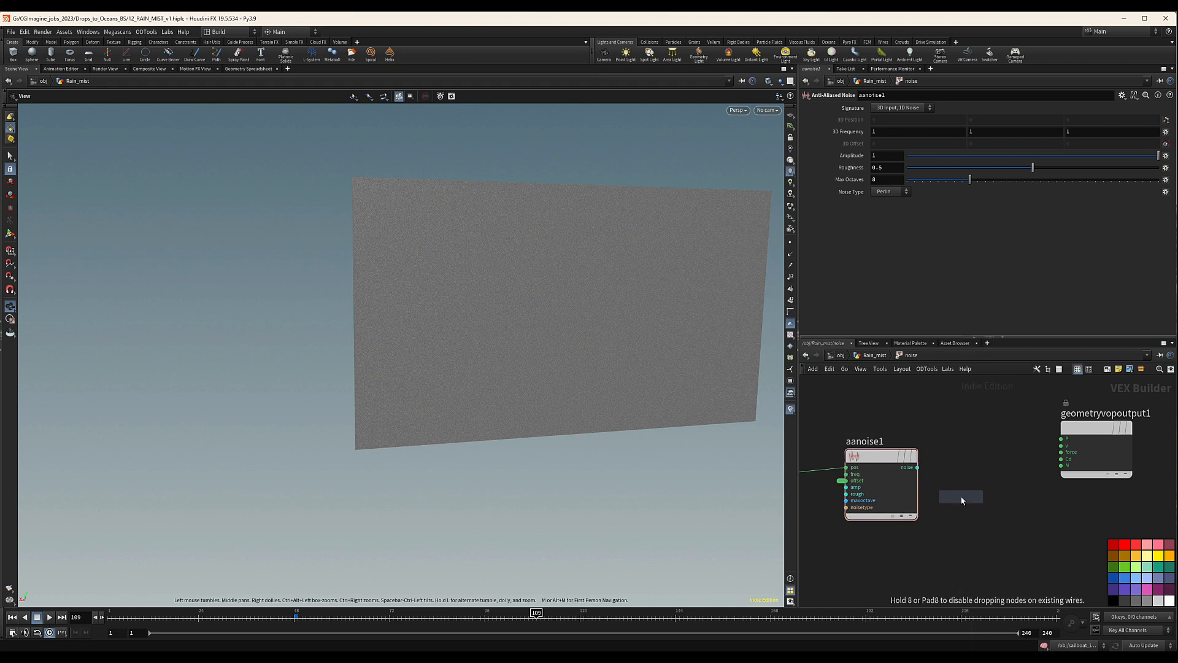
left_click(986, 485)
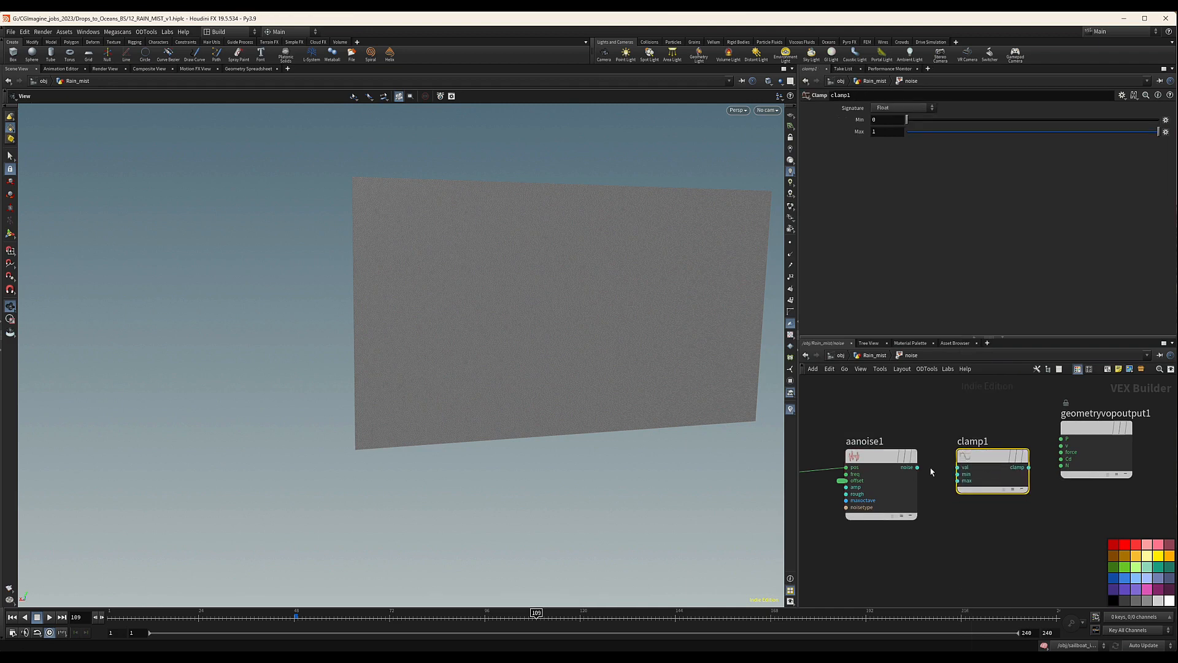
left_click_drag(916, 468, 956, 466)
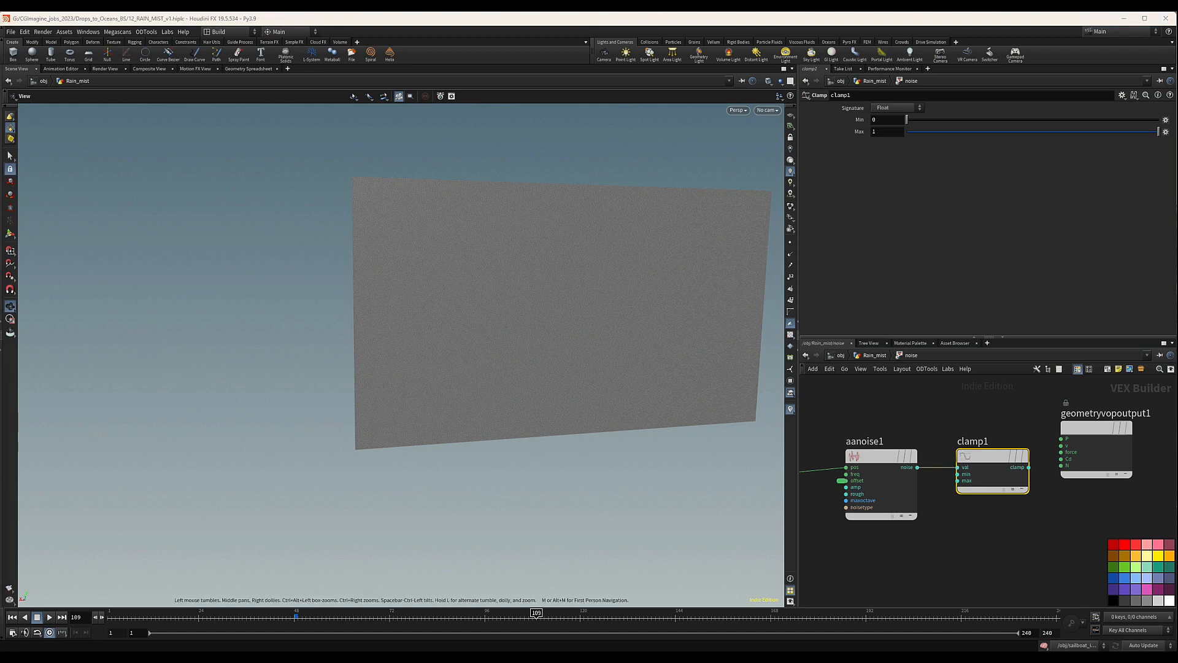
Step: Space the geometry output node away from the Clamp node and connect the clamp output to its Cd input
scroll(1030, 523, "down", 4)
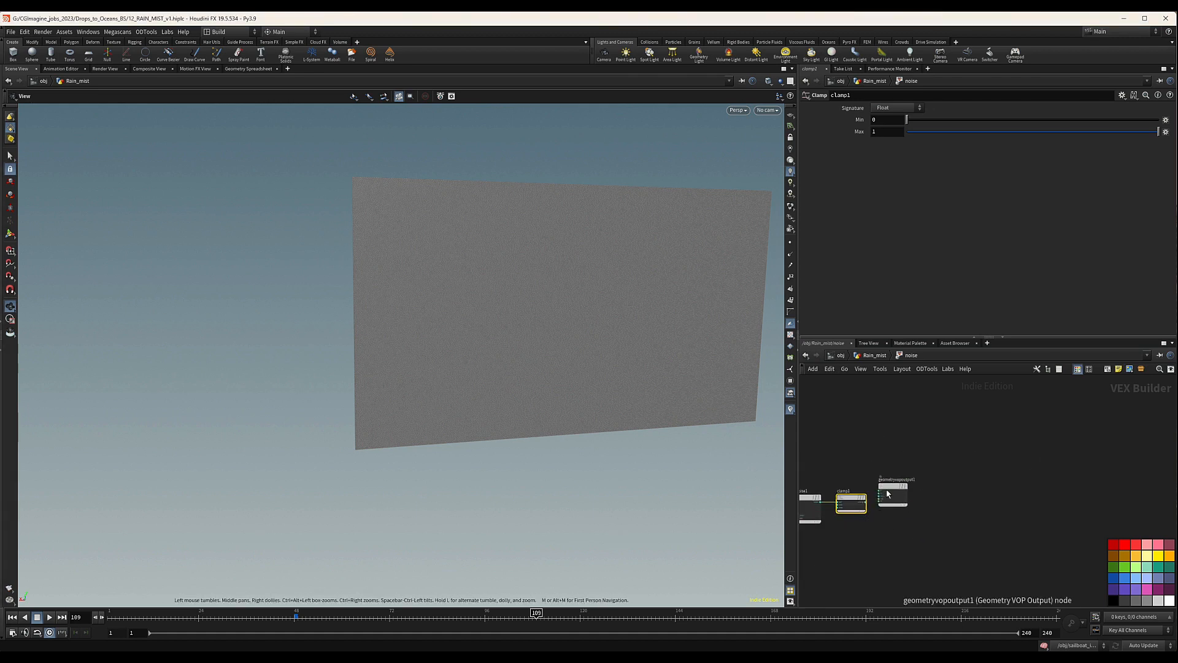
scroll(893, 508, "up", 4)
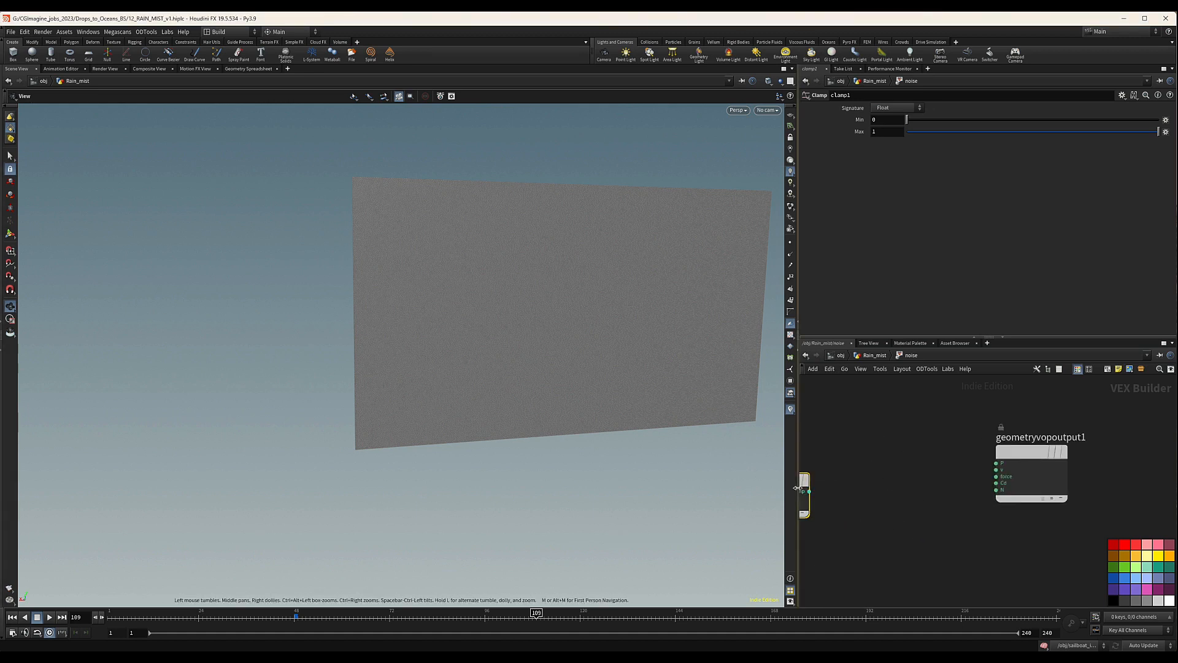
left_click_drag(808, 492, 996, 483)
middle_click_drag(919, 543, 1023, 507)
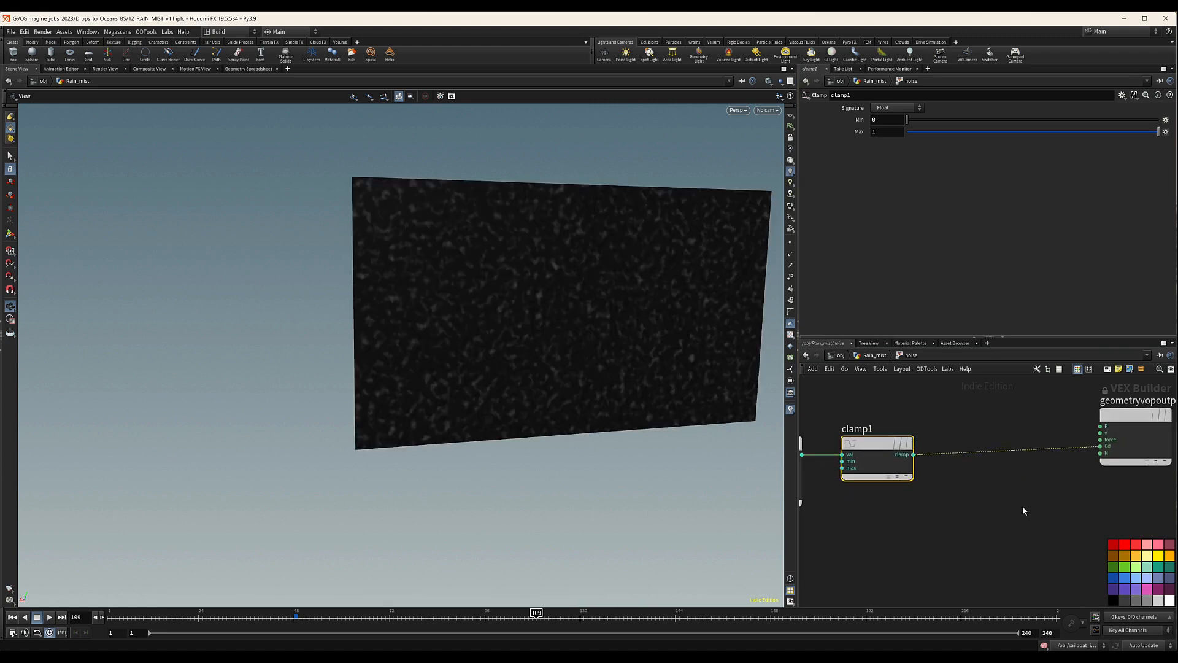
Step: Add a Bind node below the geometry output node and connect the clamp output to its input
key("Tab")
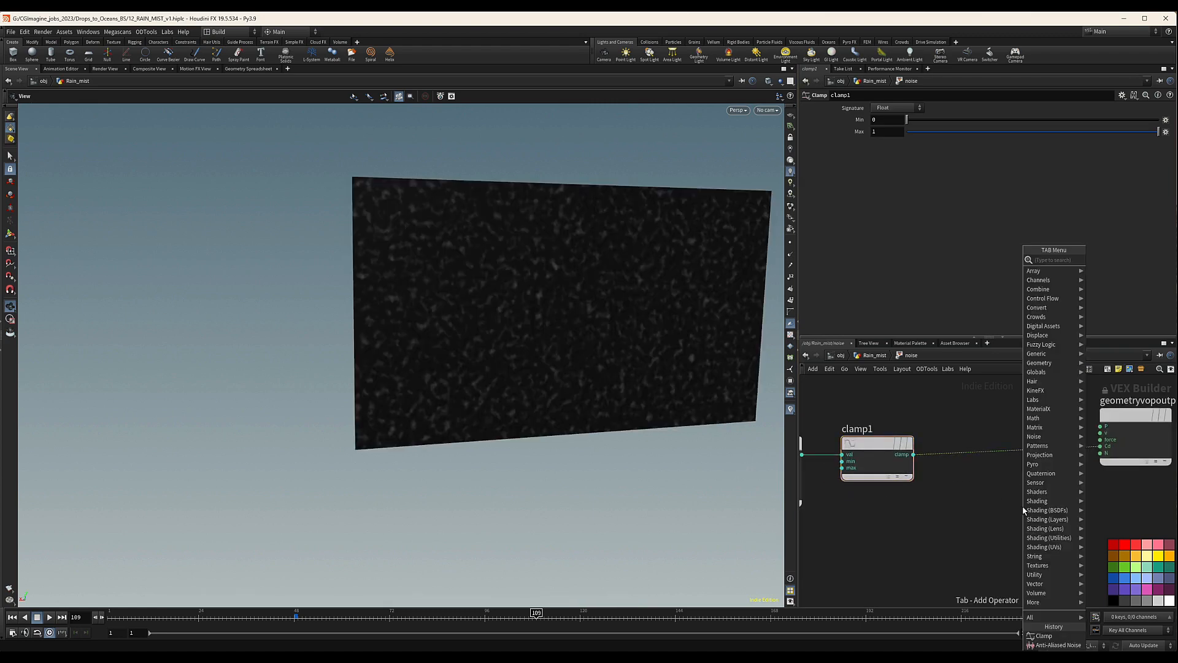
type("ramp")
key("Return")
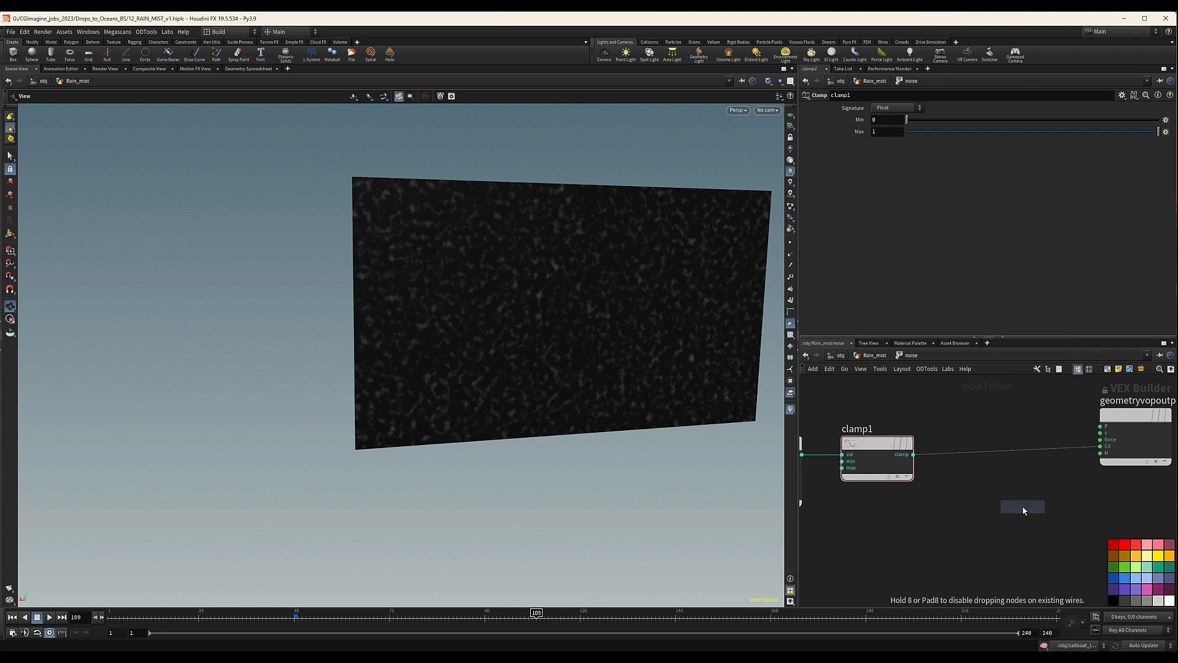
left_click(1080, 507)
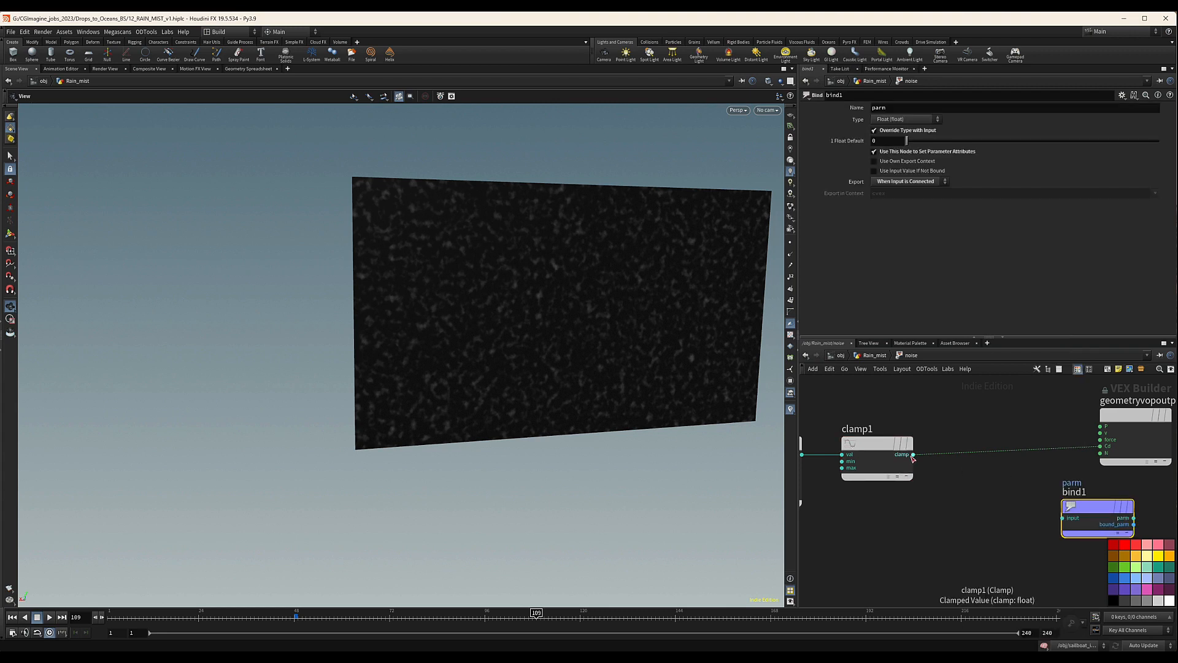
left_click_drag(913, 454, 1060, 514)
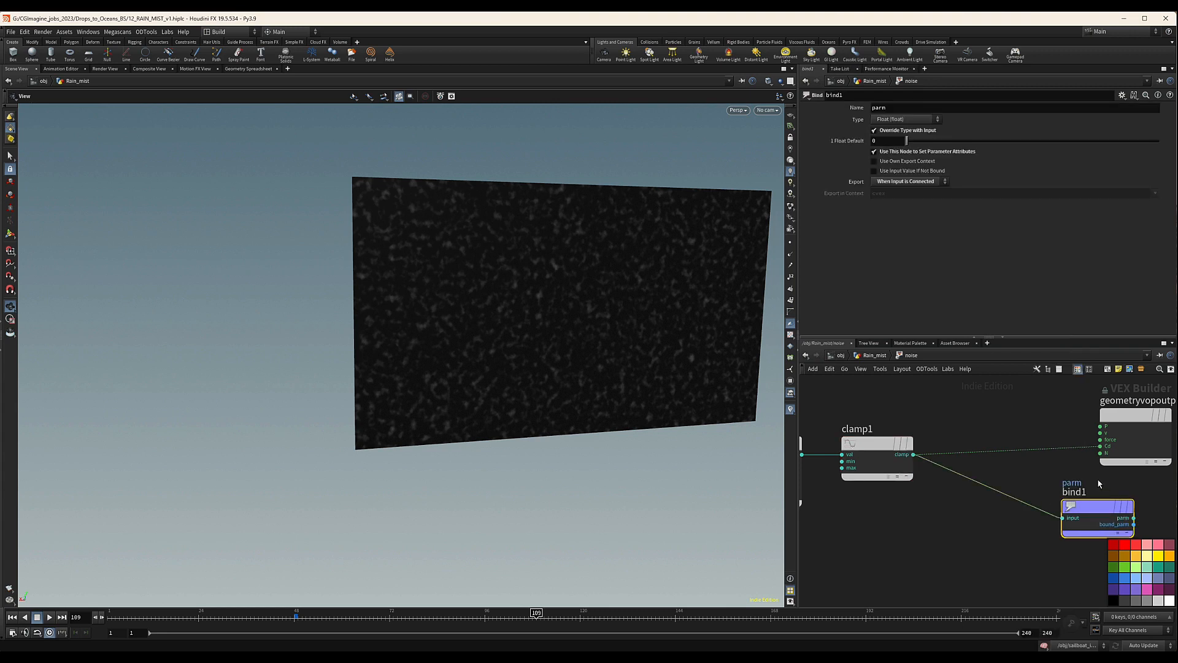
Step: Name the Bind node's parameter density
left_click(895, 109)
type("density")
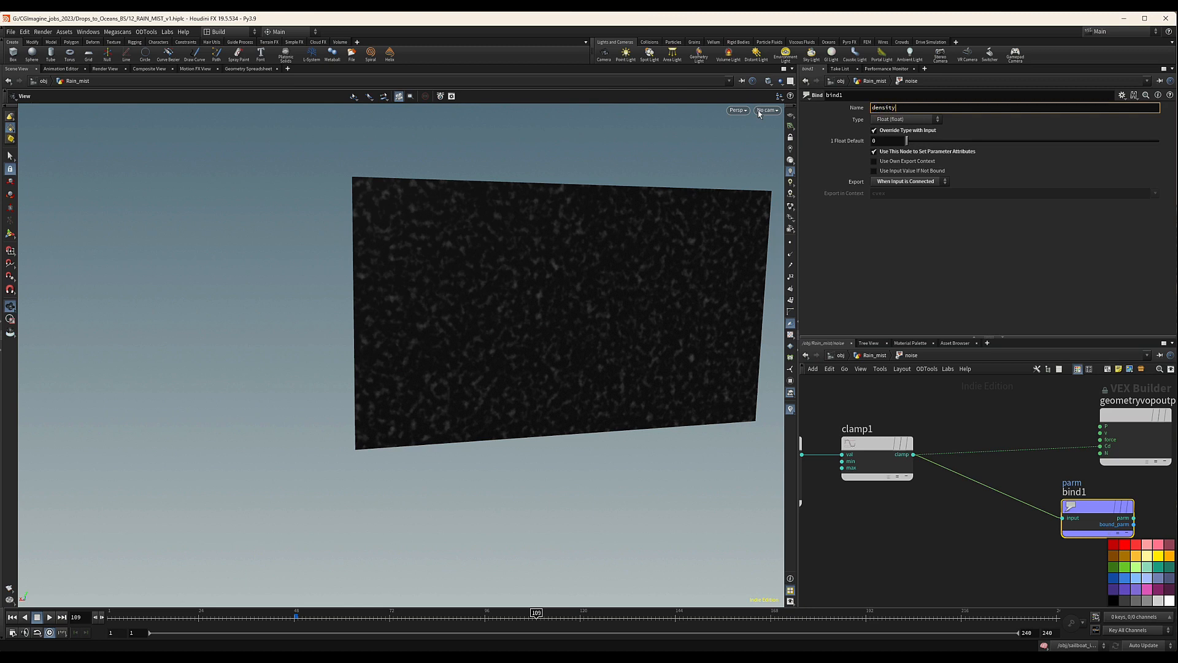
key("Return")
Step: Set the Anti-Aliased Noise node's 3D Frequency to .12 on all three axes and its Amplitude to 1.9
scroll(1003, 535, "down", 3)
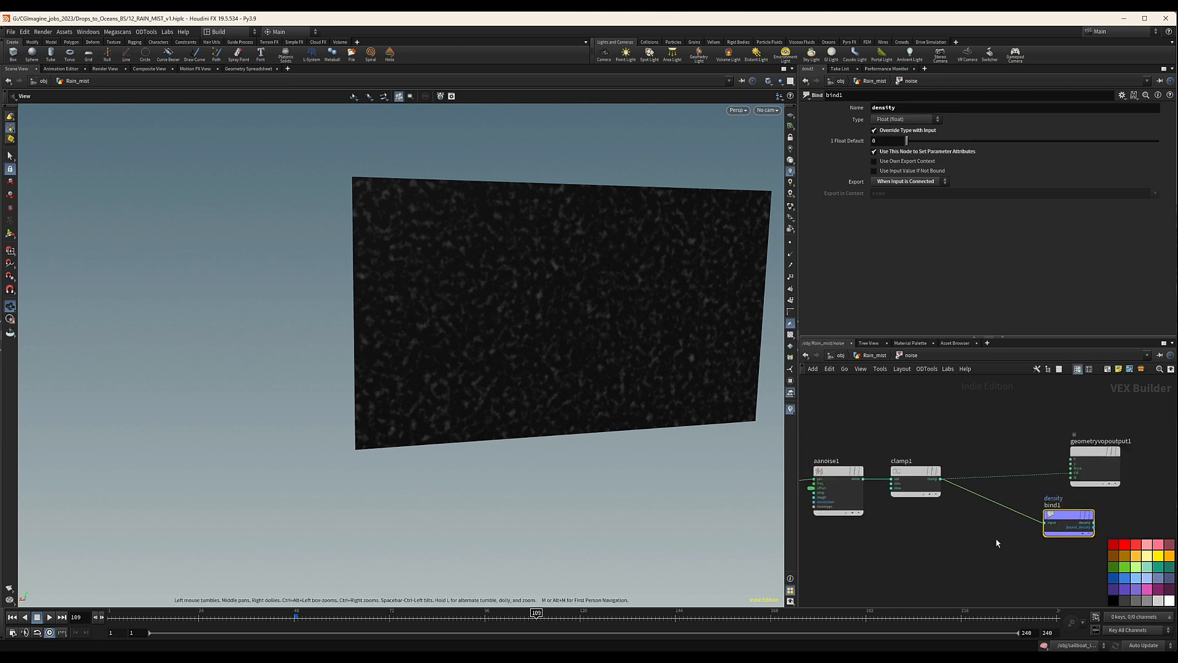
middle_click_drag(1010, 475, 1021, 459)
middle_click_drag(869, 445, 914, 472)
left_click(914, 472)
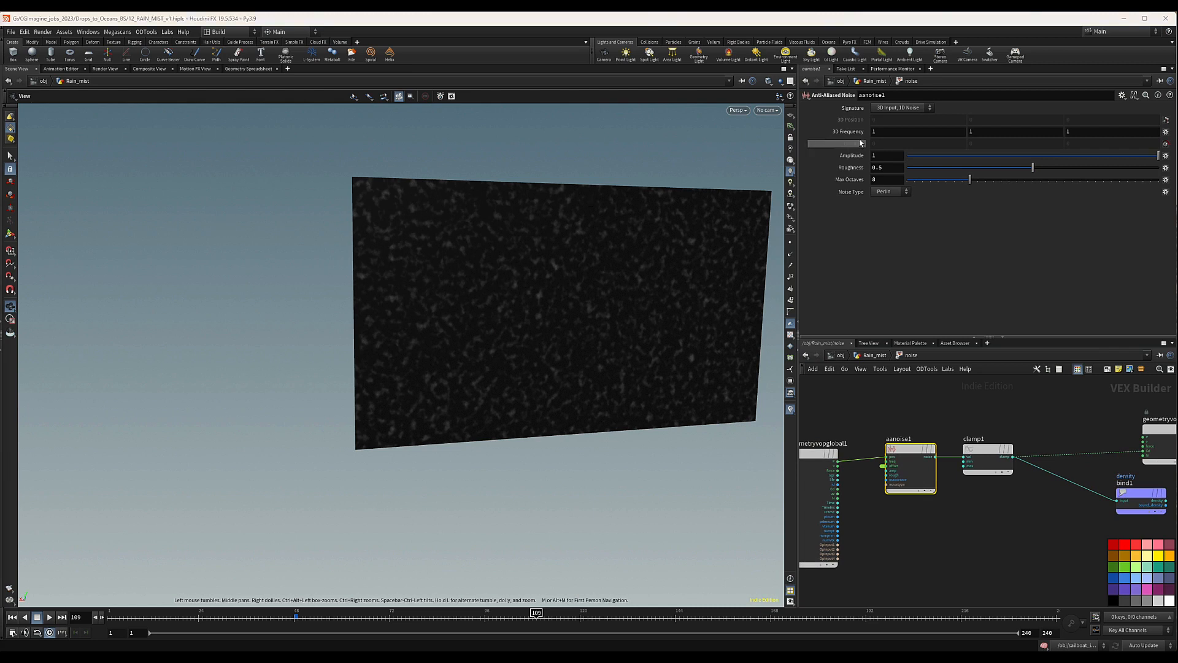
left_click_drag(883, 132, 850, 134)
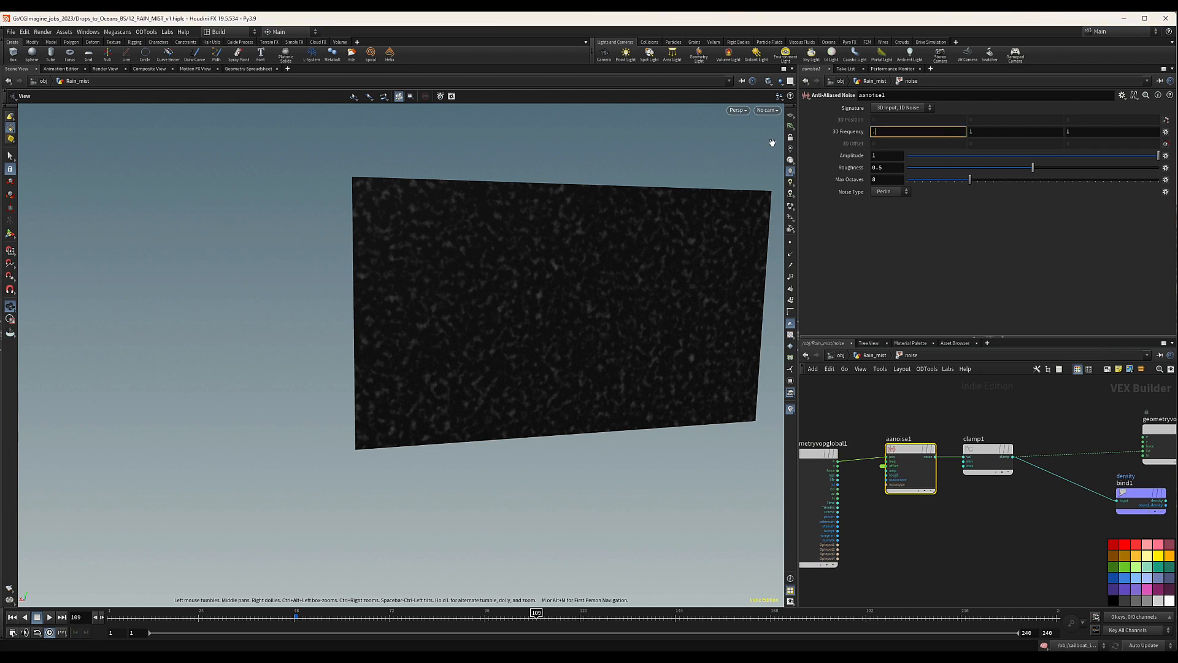
type(".12")
key("Tab")
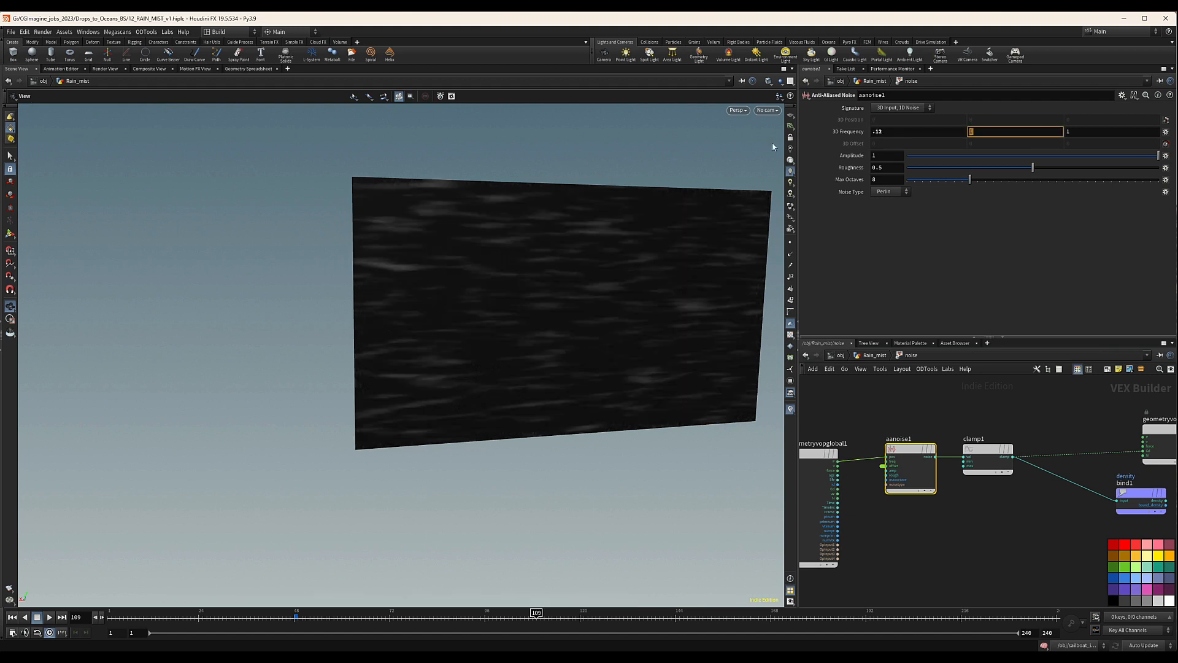
type(".12")
key("Tab")
type(".12")
key("Return")
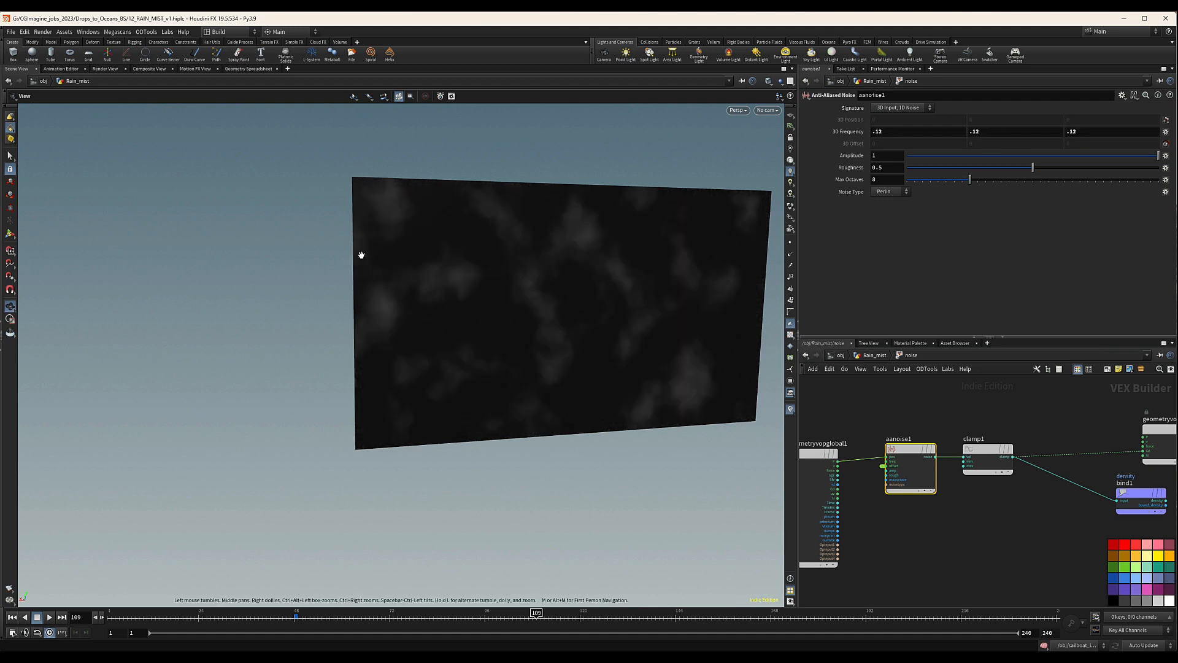
left_click(888, 157)
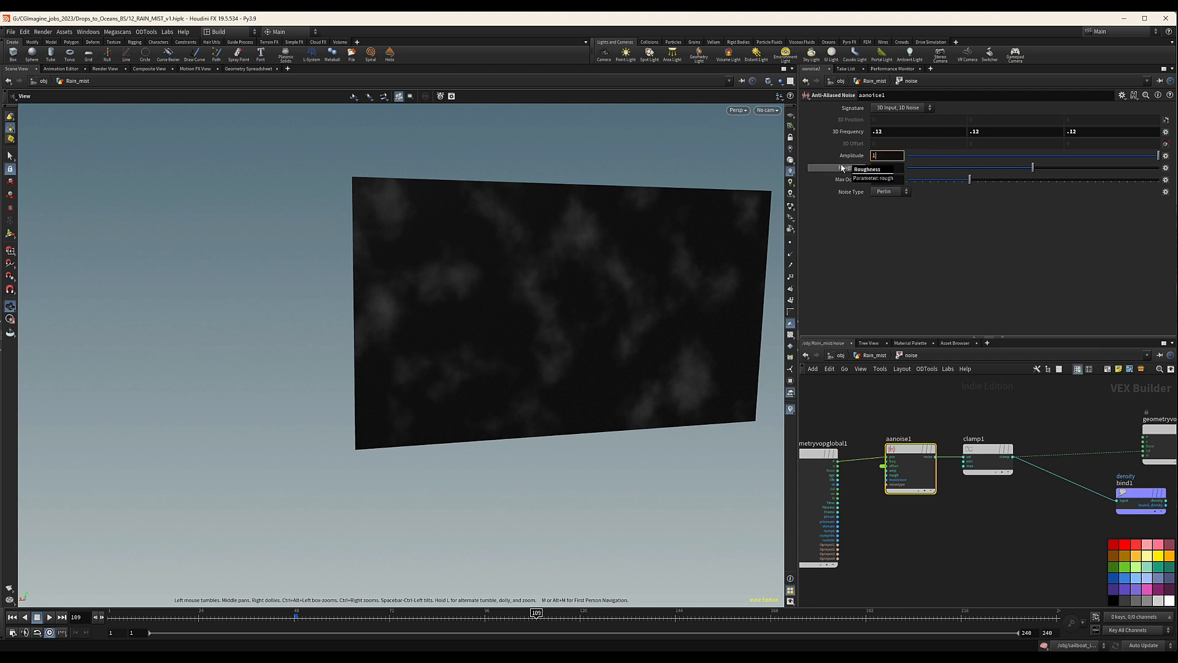
key("Return")
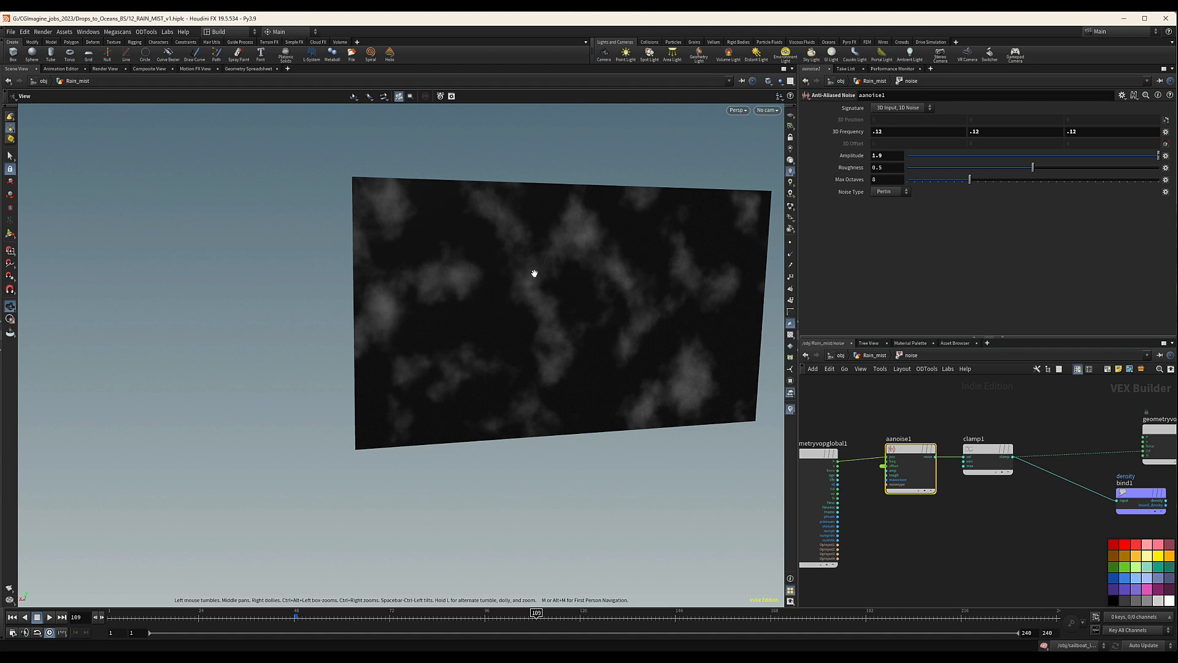
Step: Leave the noise VOP network and return to the Rain_mist geometry network
left_click_drag(534, 271, 491, 321)
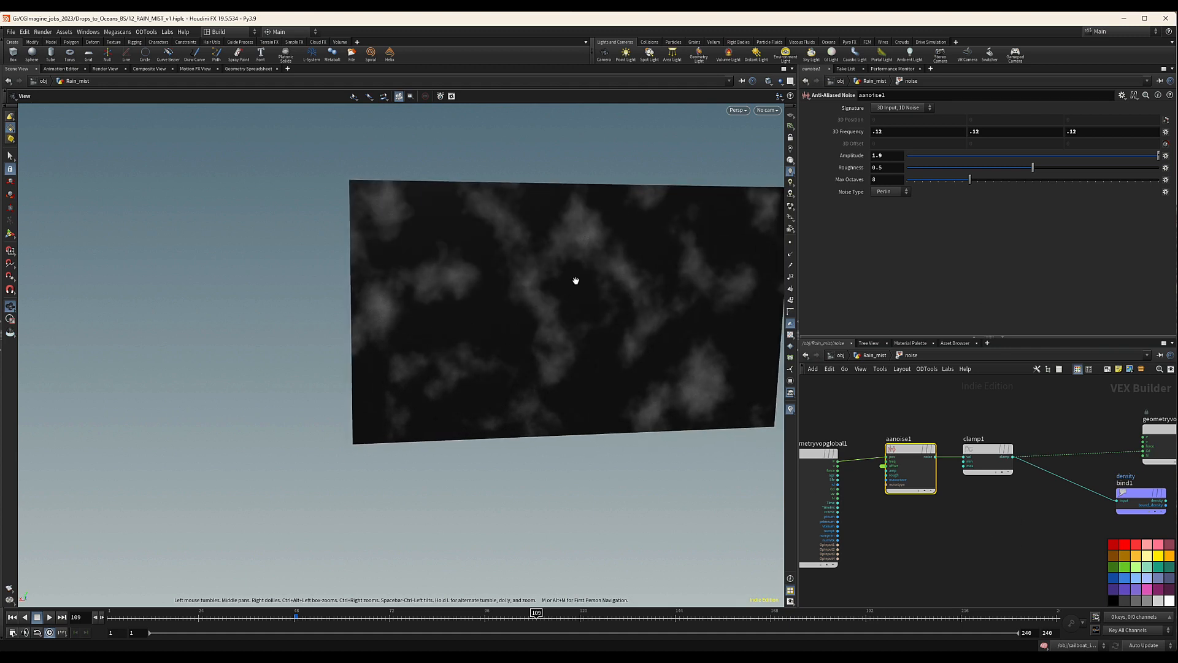
scroll(1000, 497, "down", 3)
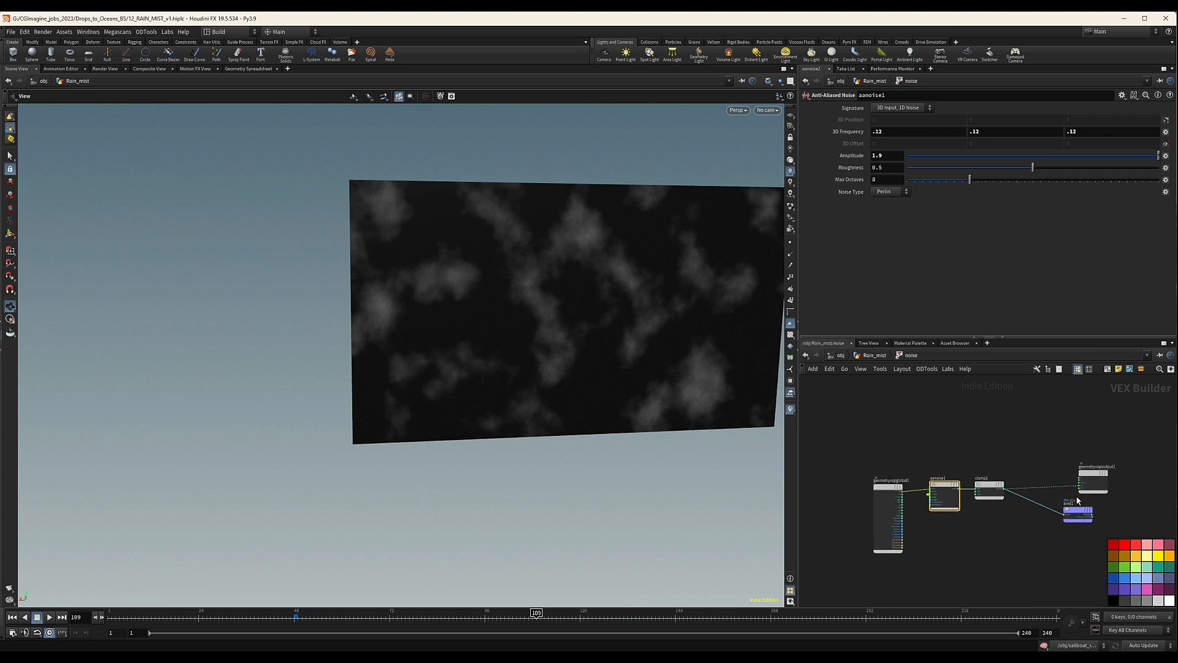
left_click_drag(1071, 513, 1071, 526)
left_click(870, 356)
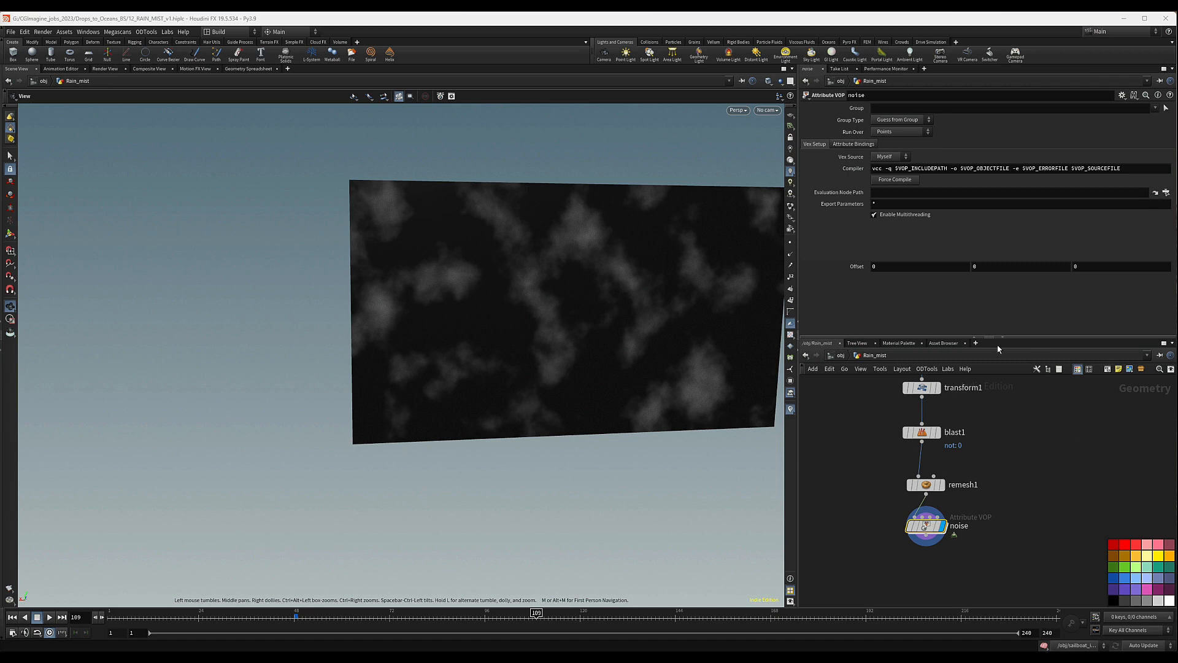
Step: Animate the noise node's Offset with $T, $T*.5 and $T on the three axes, and scrub the timeline to frame 185
left_click(873, 266)
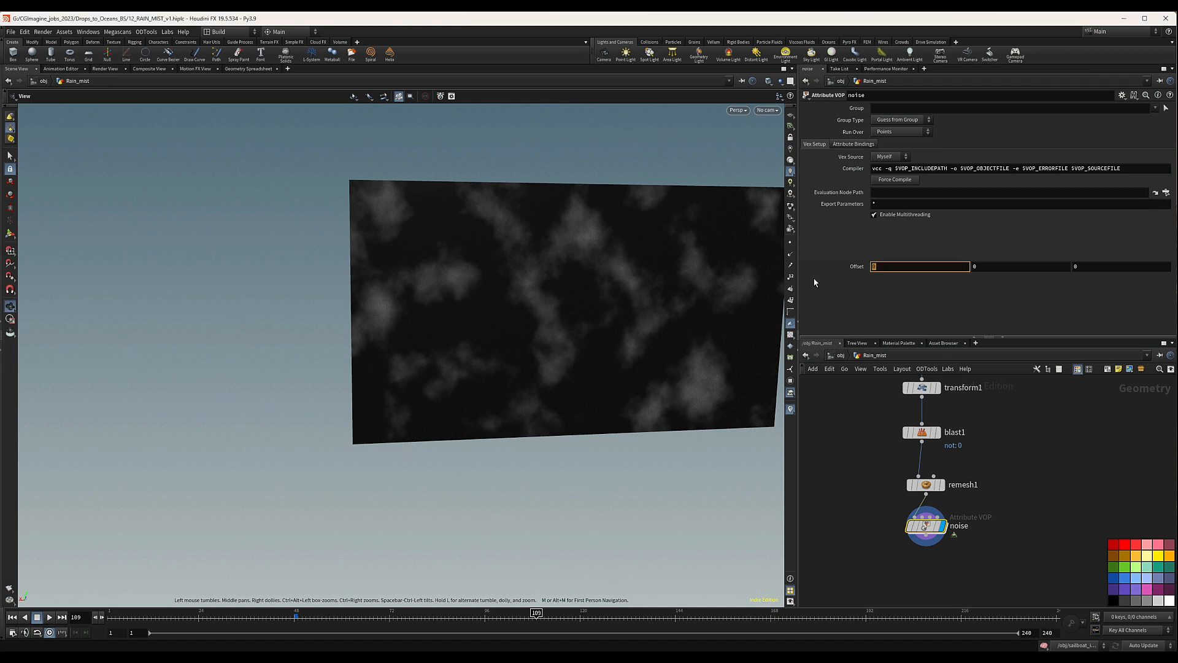
type("$T")
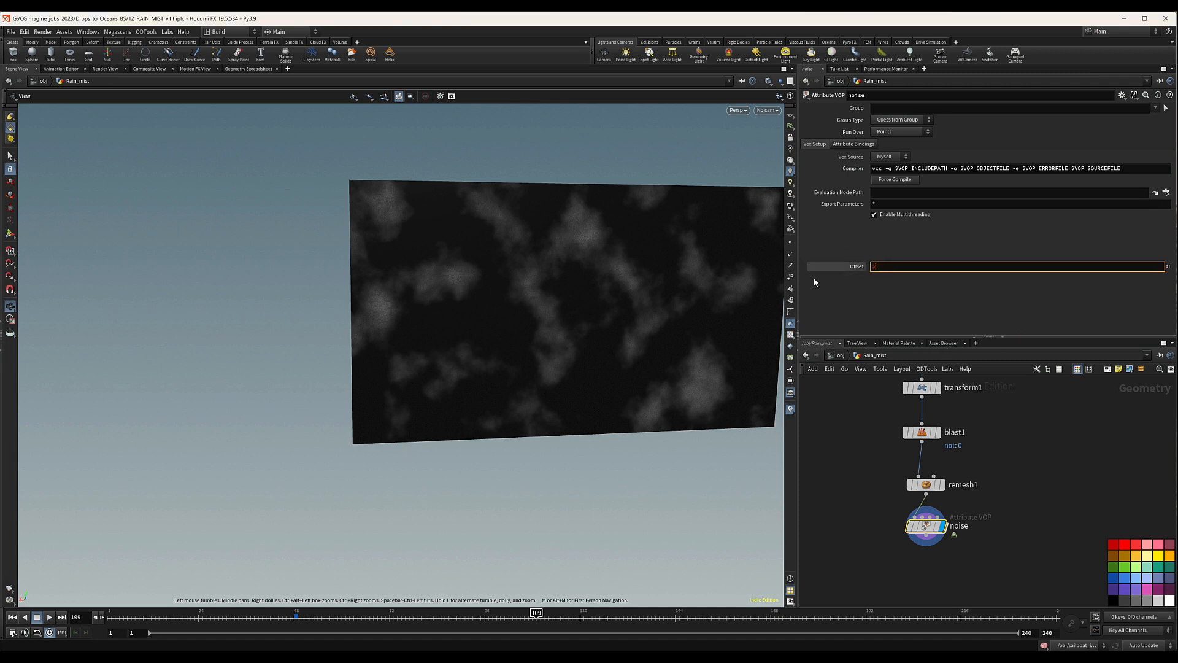
key("Return")
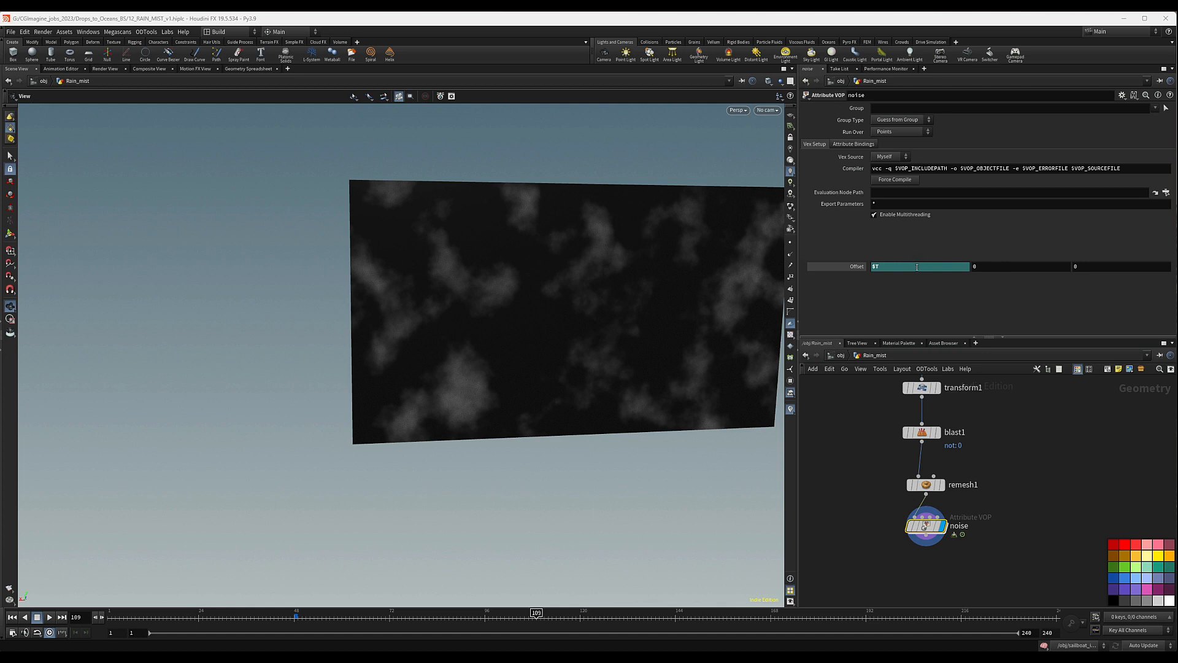
left_click(997, 265)
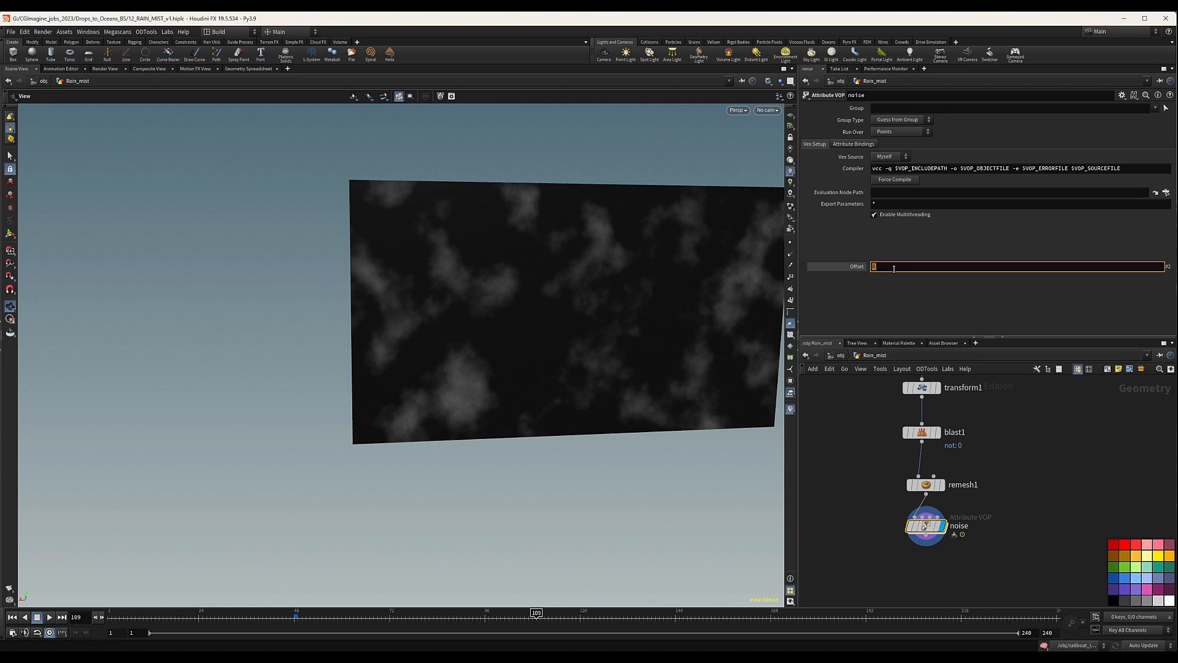
type("$T")
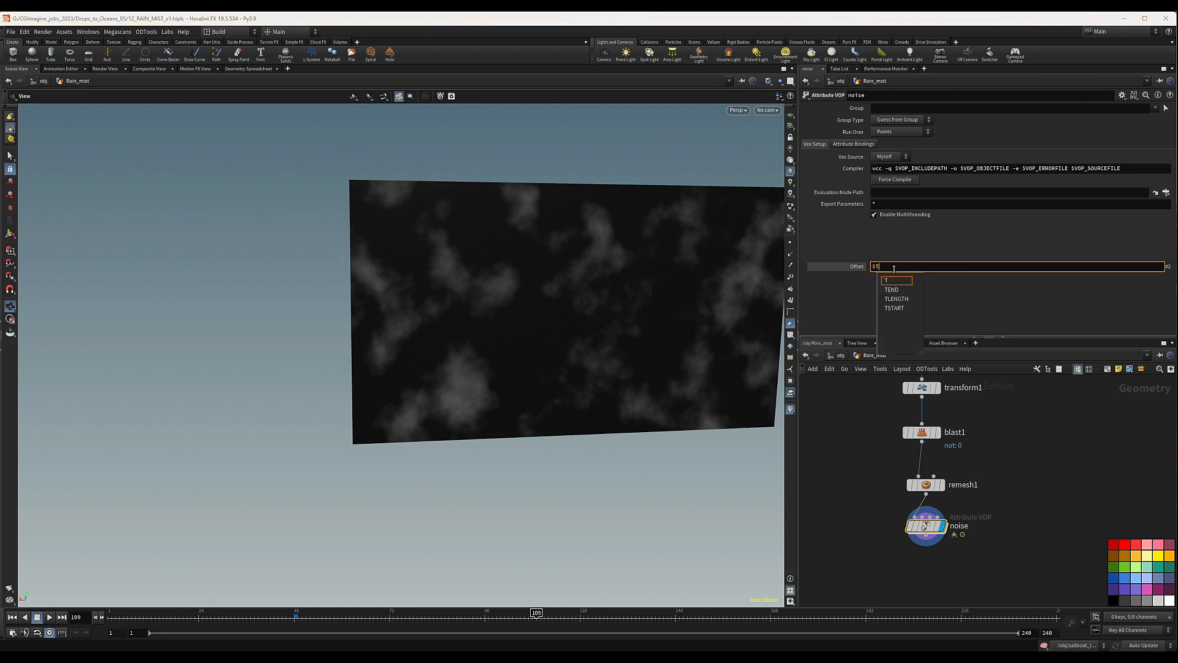
type("*.5")
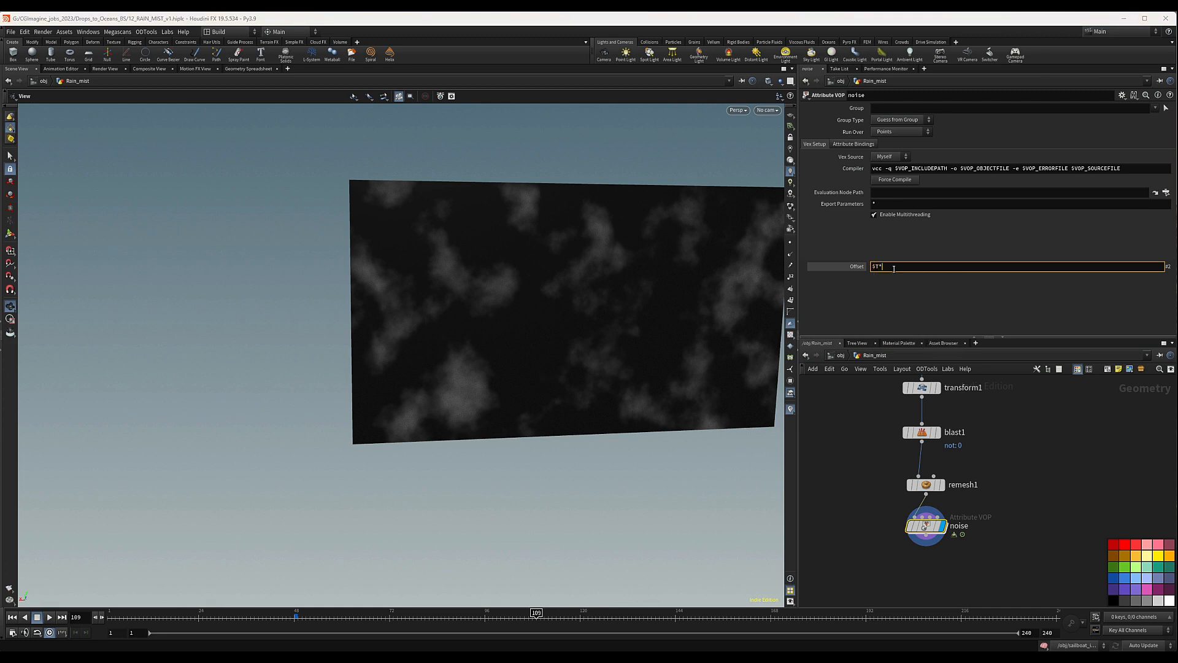
key("Return")
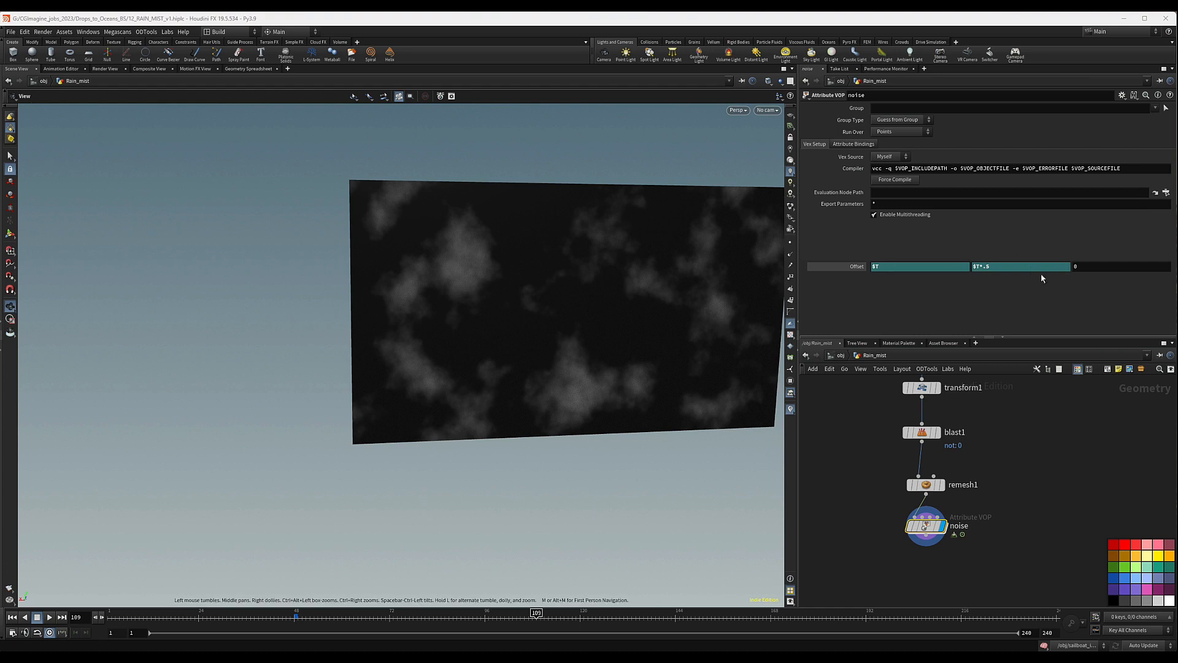
left_click(1096, 267)
type("$T")
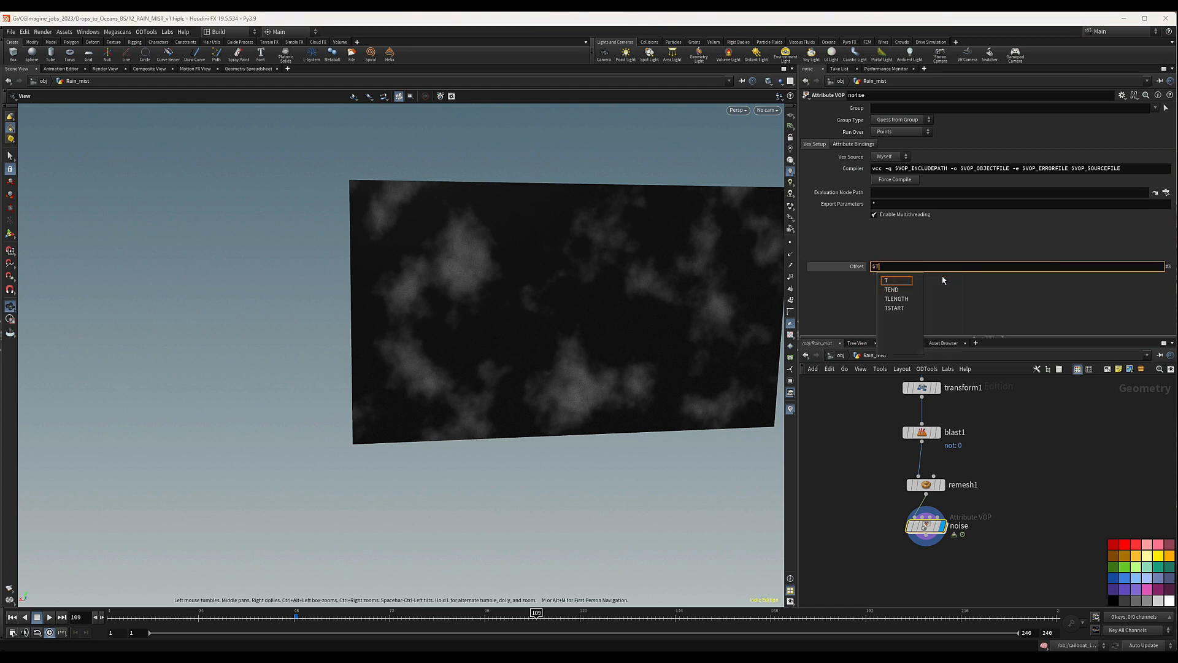
key("Return")
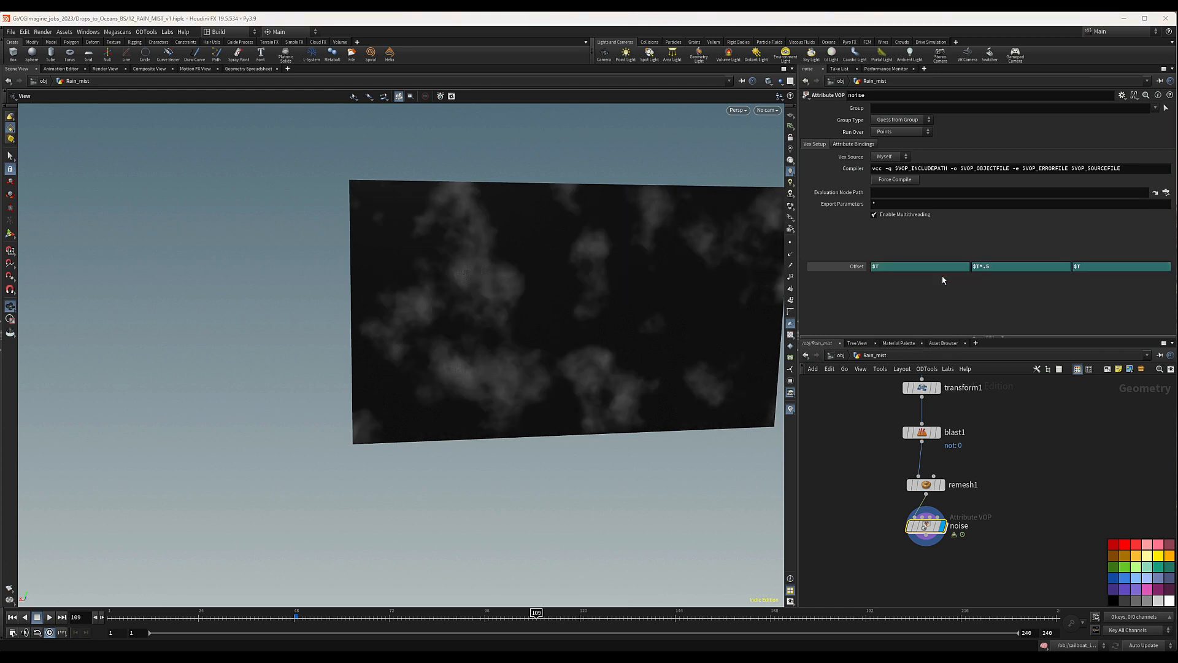
left_click(1041, 506)
left_click_drag(536, 616, 838, 616)
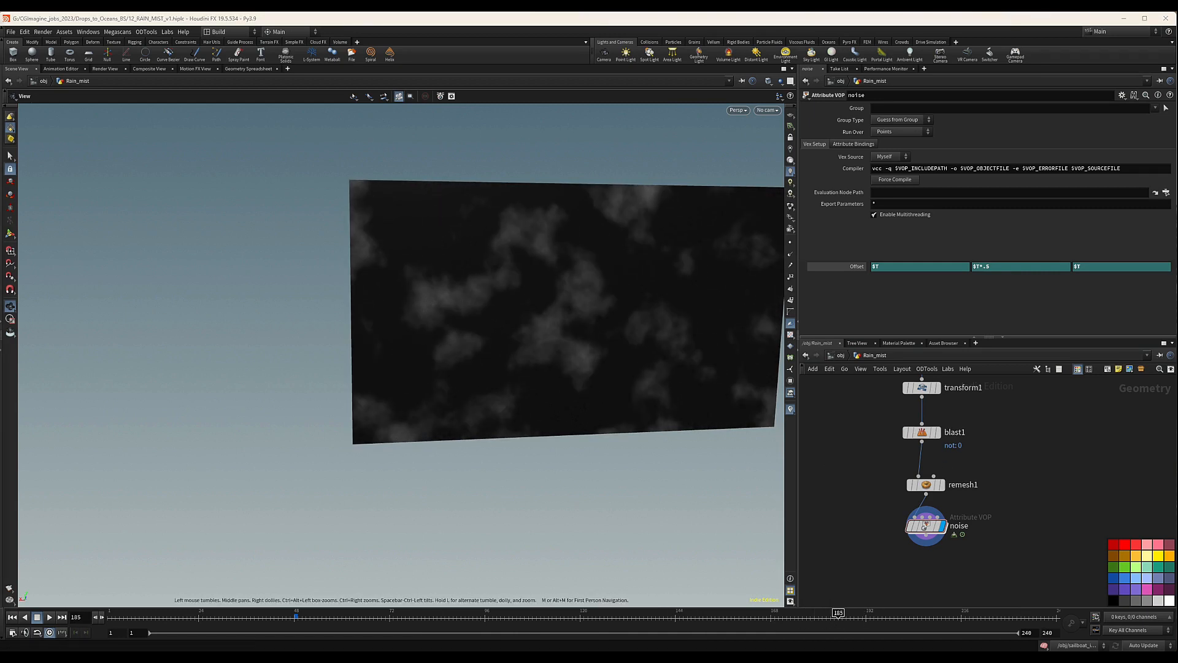
Step: Add a Scatter node below the noise node, connect it to the noise output and display it
middle_click_drag(1041, 512, 1041, 462)
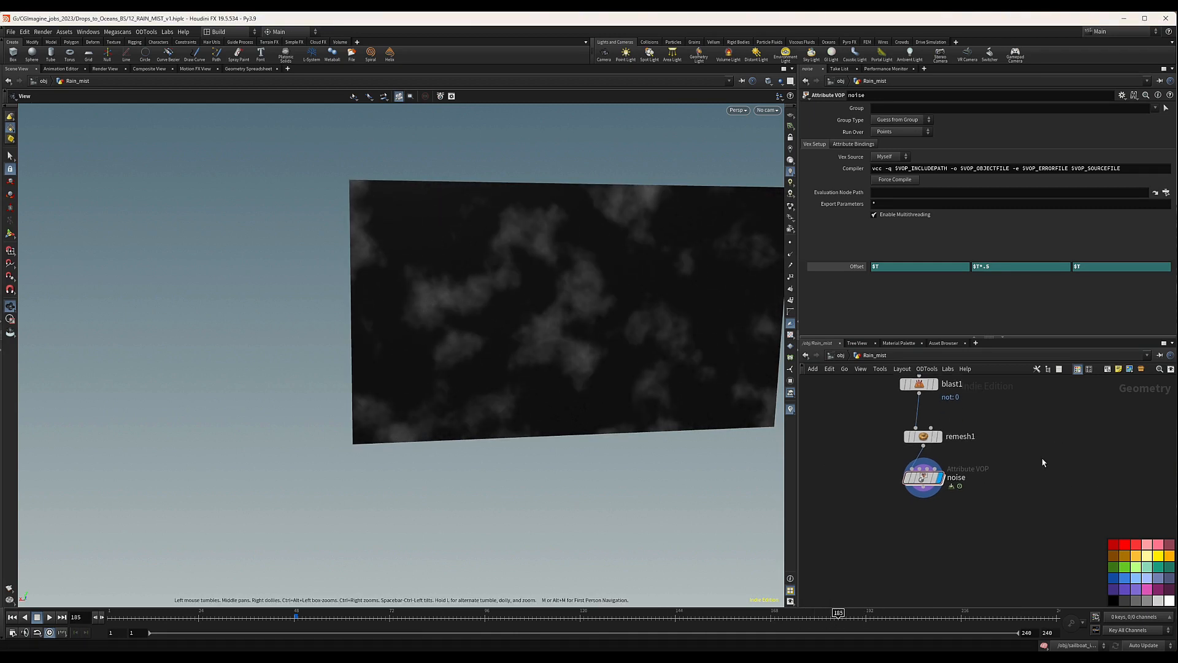
middle_click_drag(933, 538, 933, 525)
key("Tab")
type("scatt")
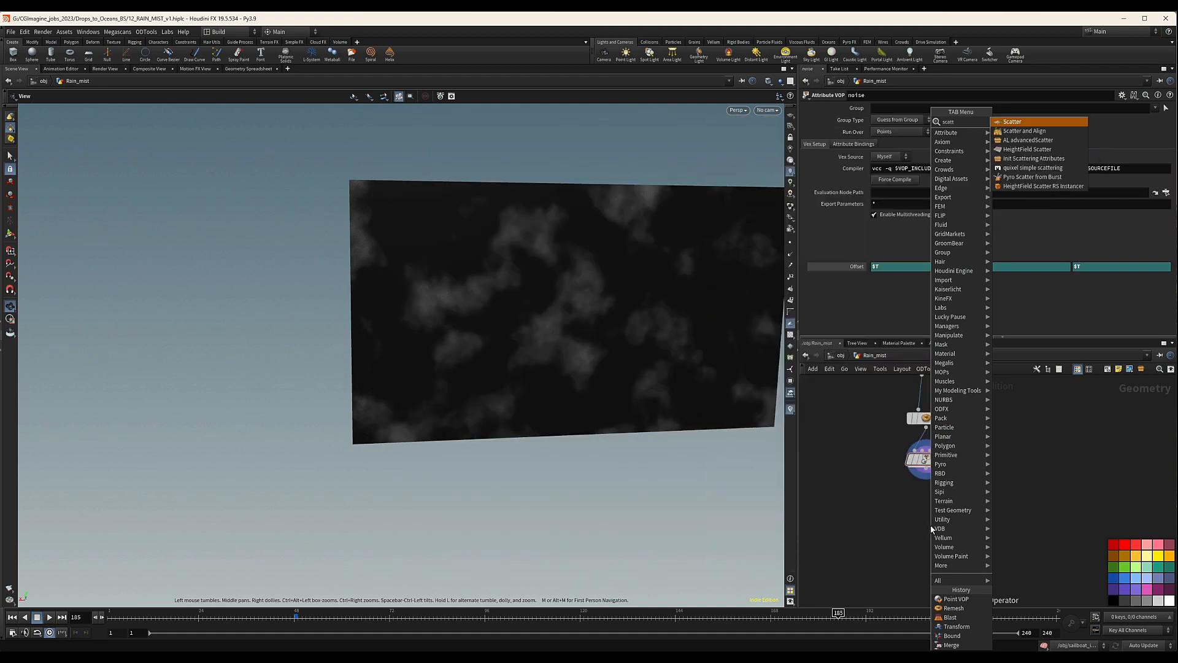
key("Return")
left_click(935, 498)
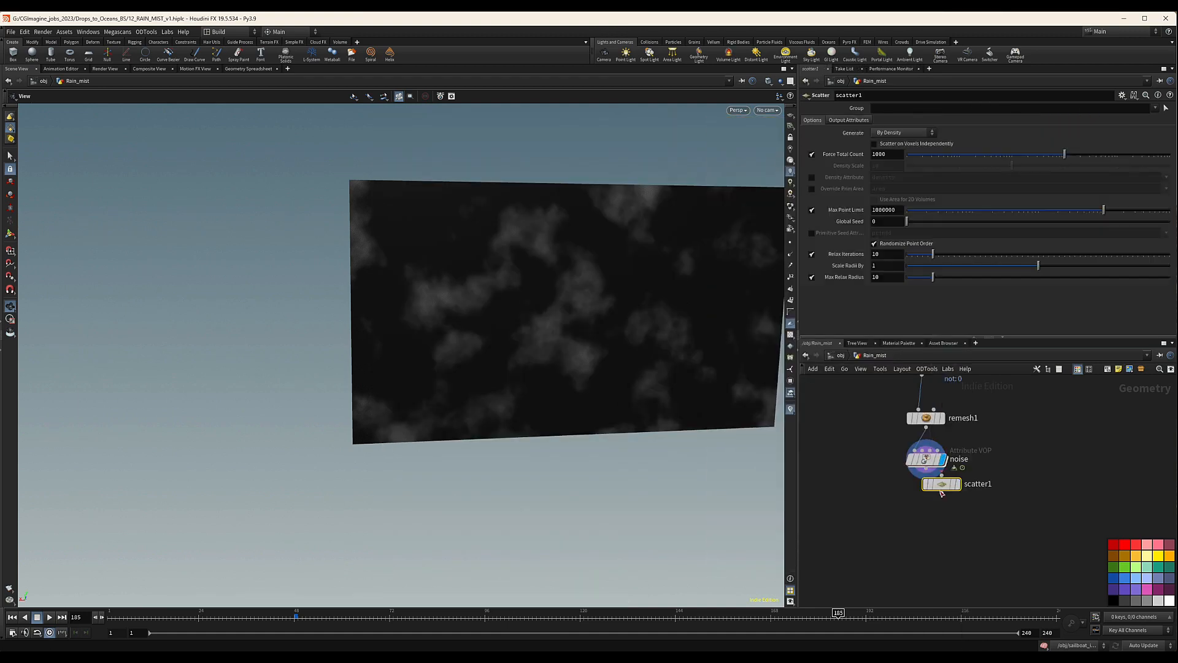
left_click_drag(937, 502, 927, 520)
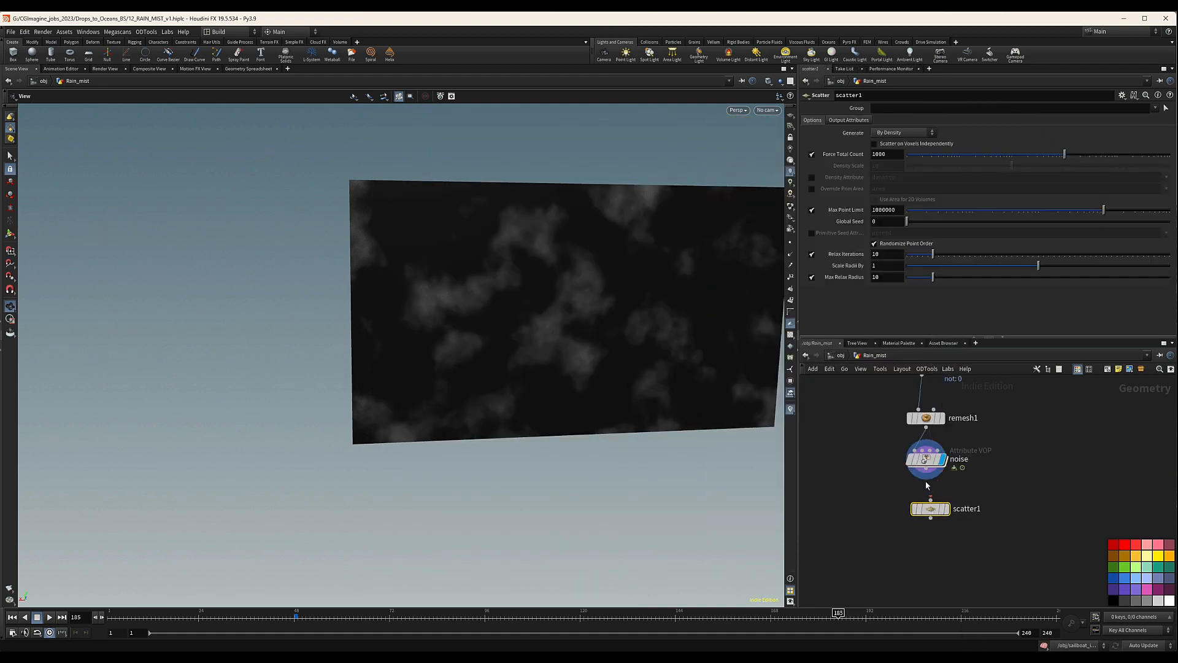
left_click(941, 518)
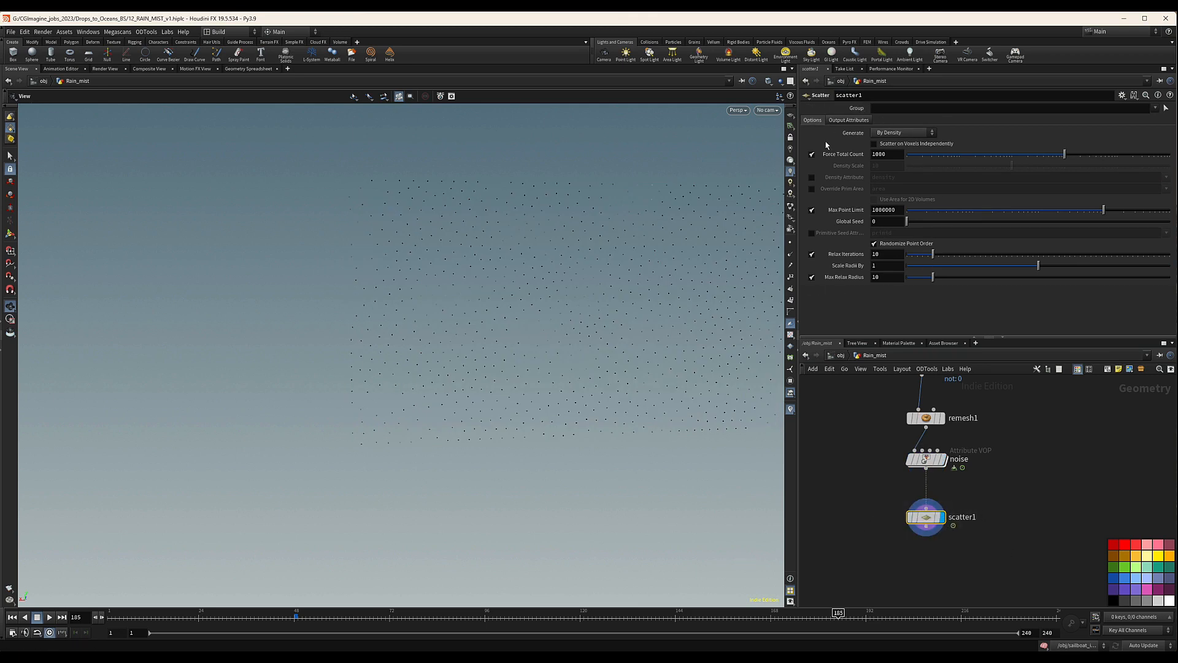
Step: Scatter by the density attribute, turn off Force Total Count and set the Density Scale to 700
left_click(812, 177)
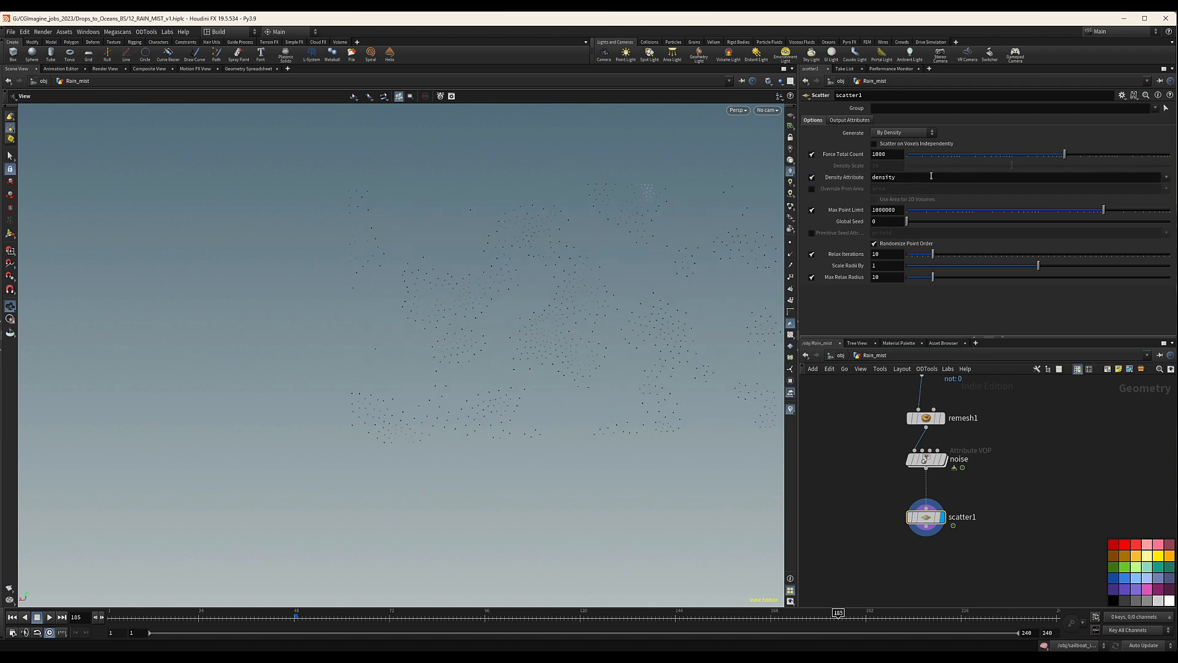
left_click(895, 178)
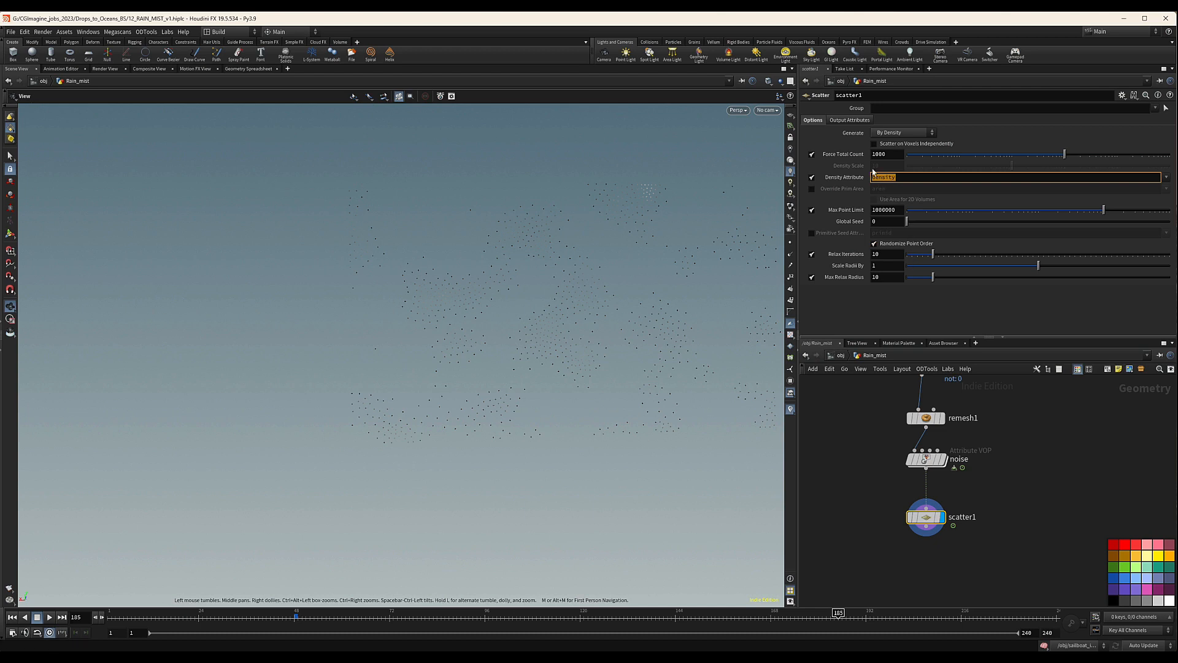
left_click(812, 154)
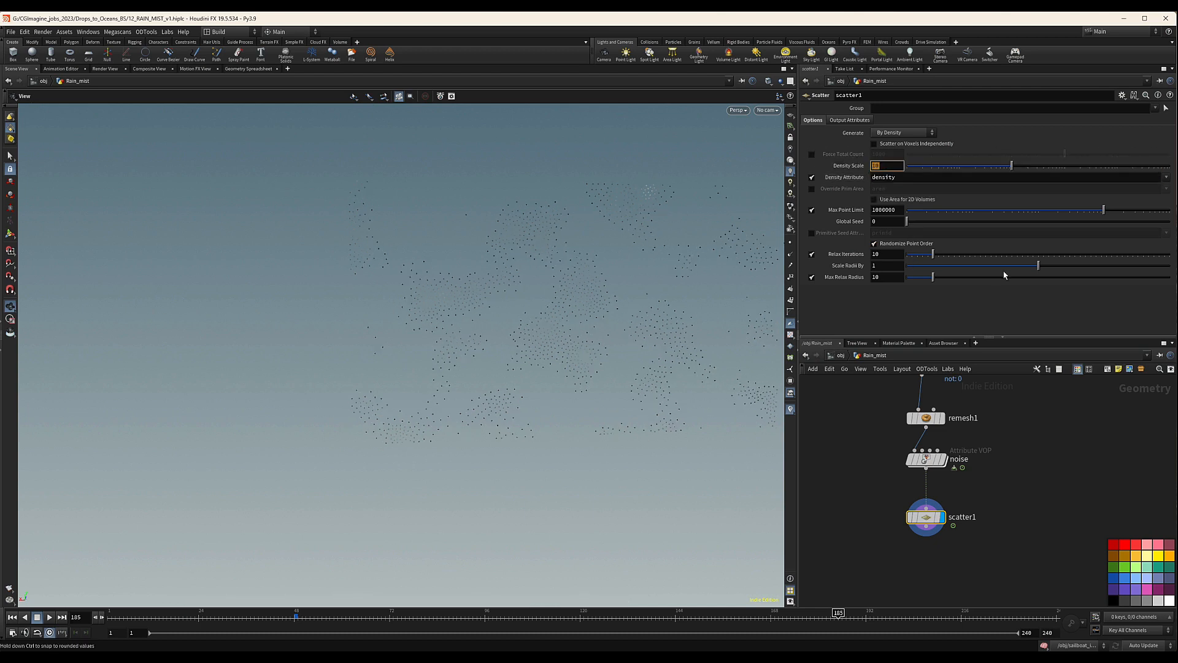
type("700")
key("Return")
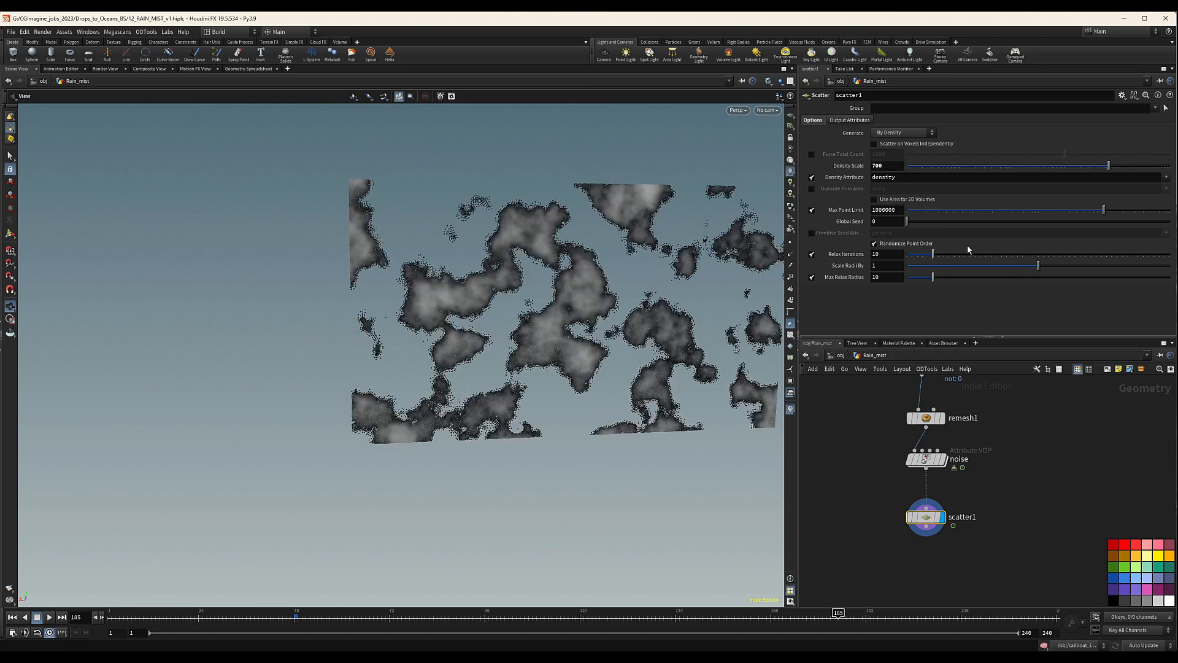
Step: Move the Scatter node closer to the noise node and inspect the scattered points
middle_click_drag(639, 197, 580, 222)
right_click_drag(581, 222, 644, 200)
middle_click_drag(978, 503, 970, 467)
left_click_drag(924, 484, 922, 473)
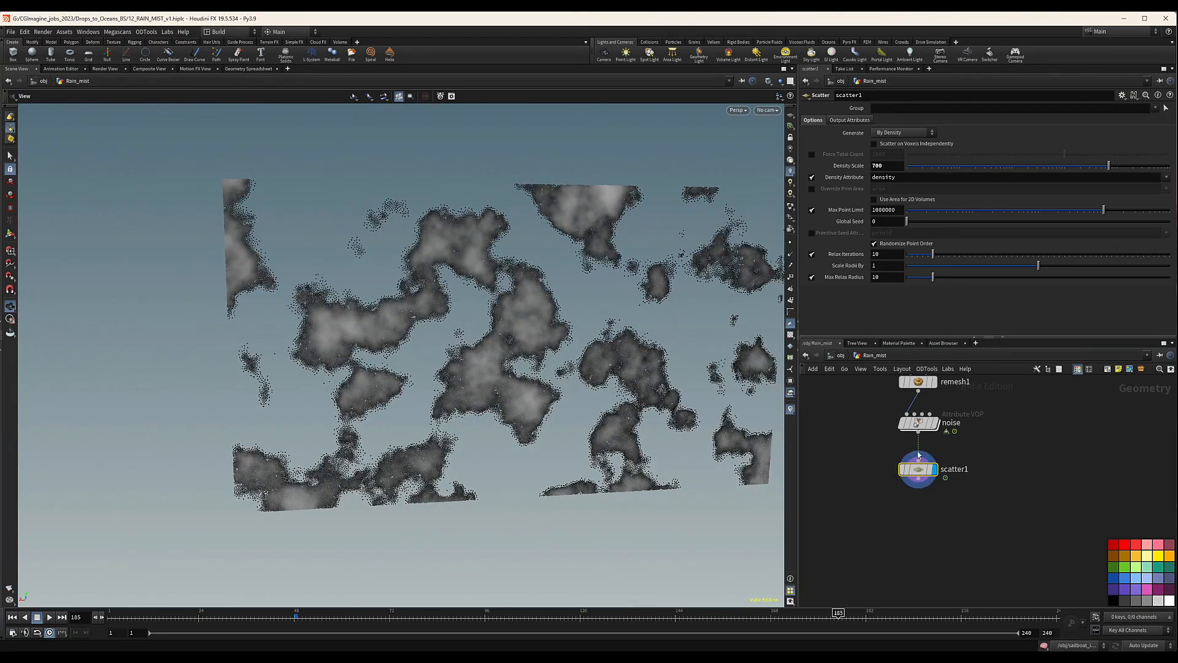
middle_click(923, 477)
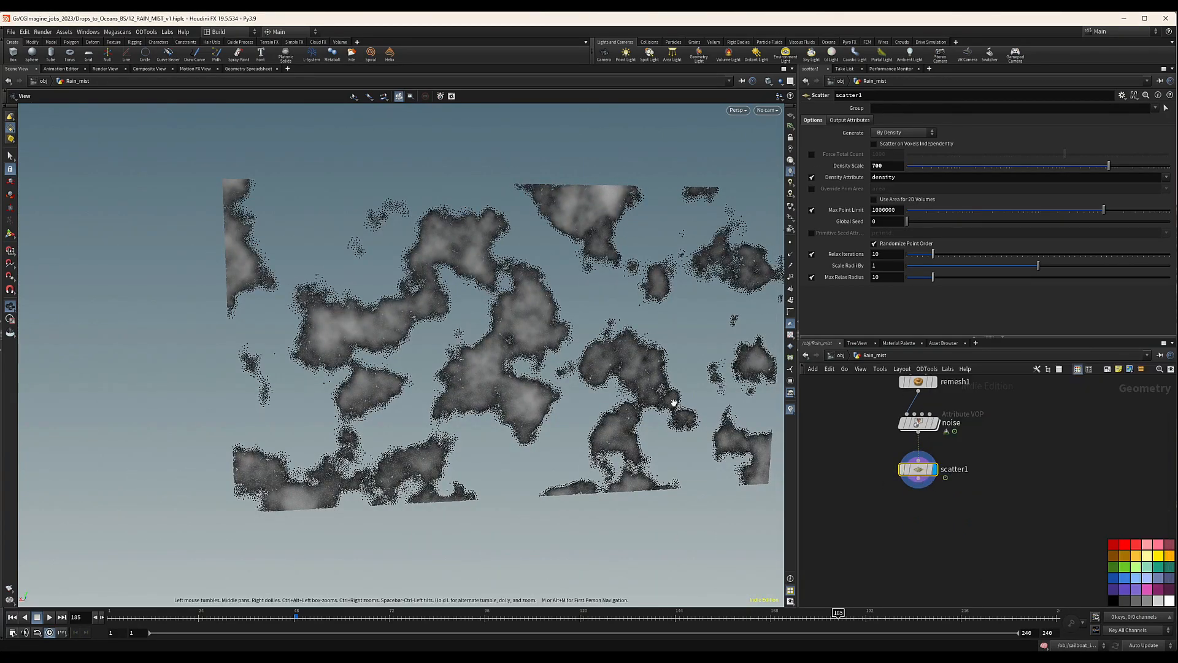
left_click_drag(671, 403, 445, 285)
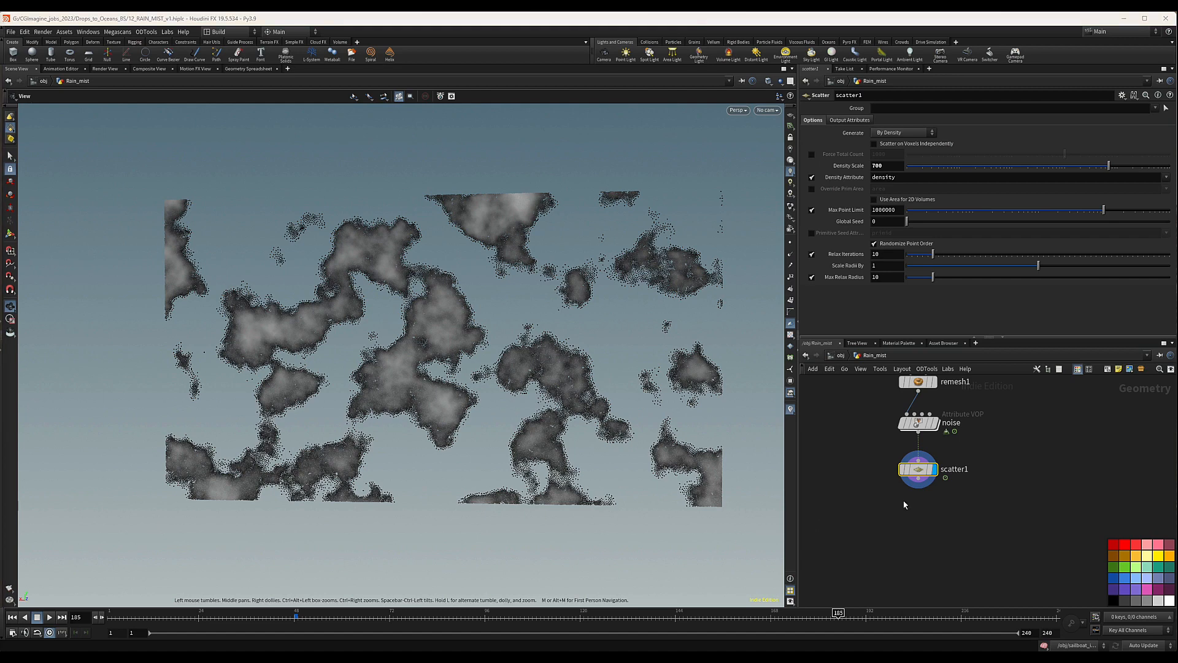
Step: Add a Point Velocity node below the Scatter node, connect the two and display the new node
key("Tab")
type("poin")
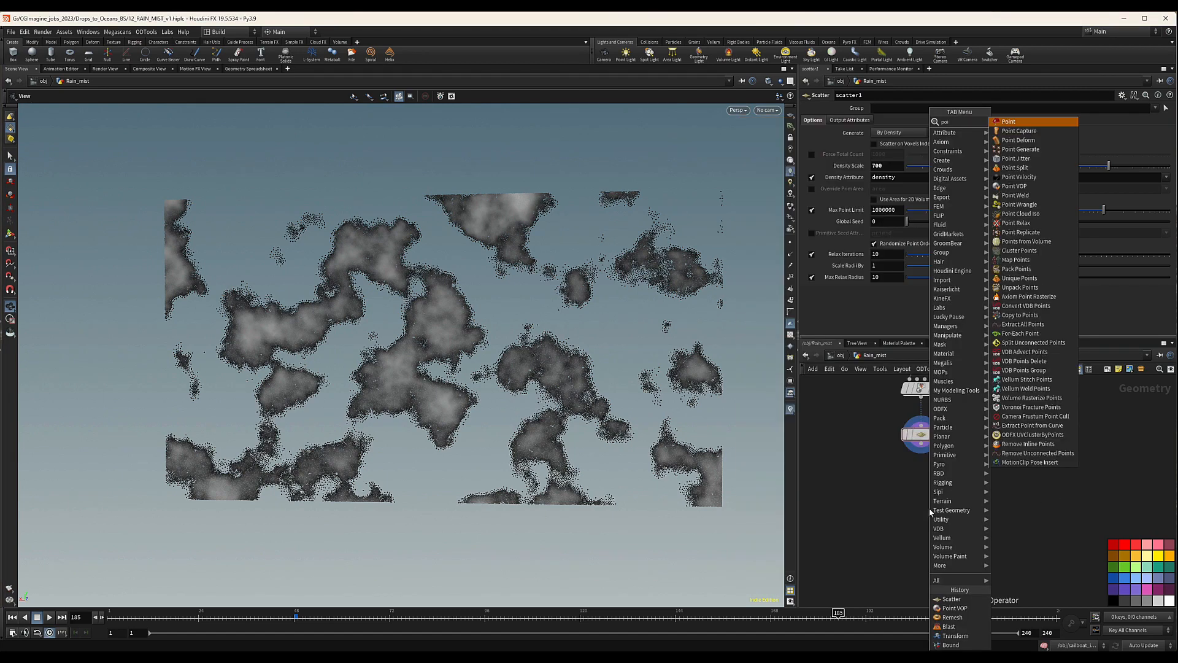
key("Return")
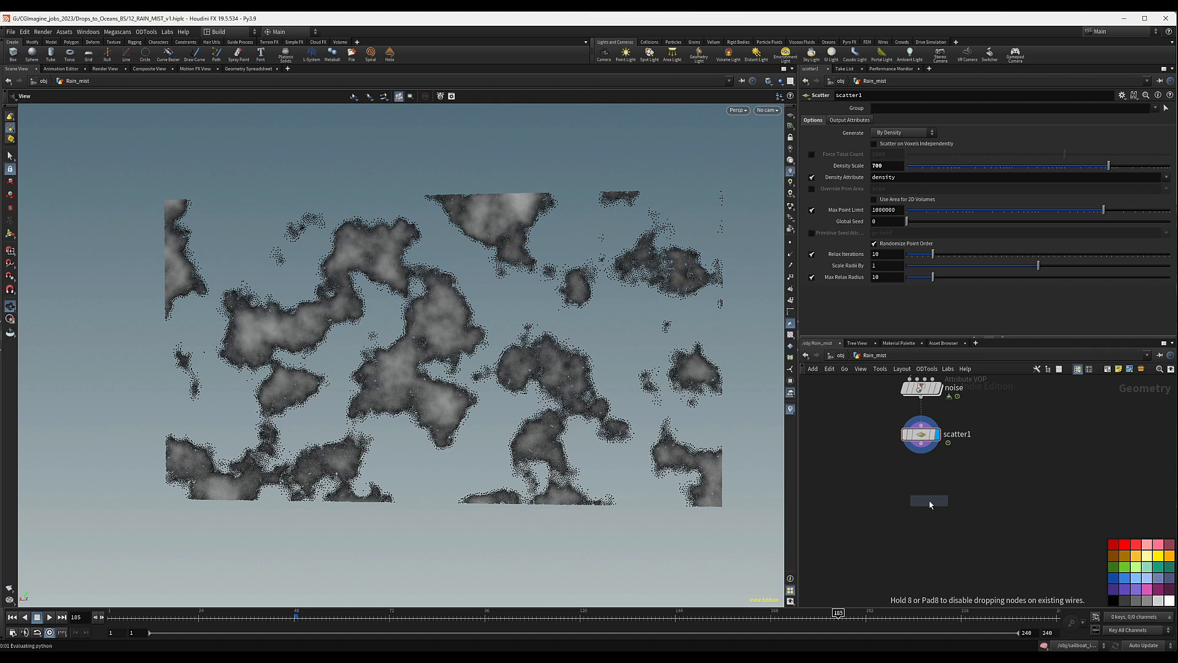
left_click(923, 487)
left_click_drag(921, 443, 921, 475)
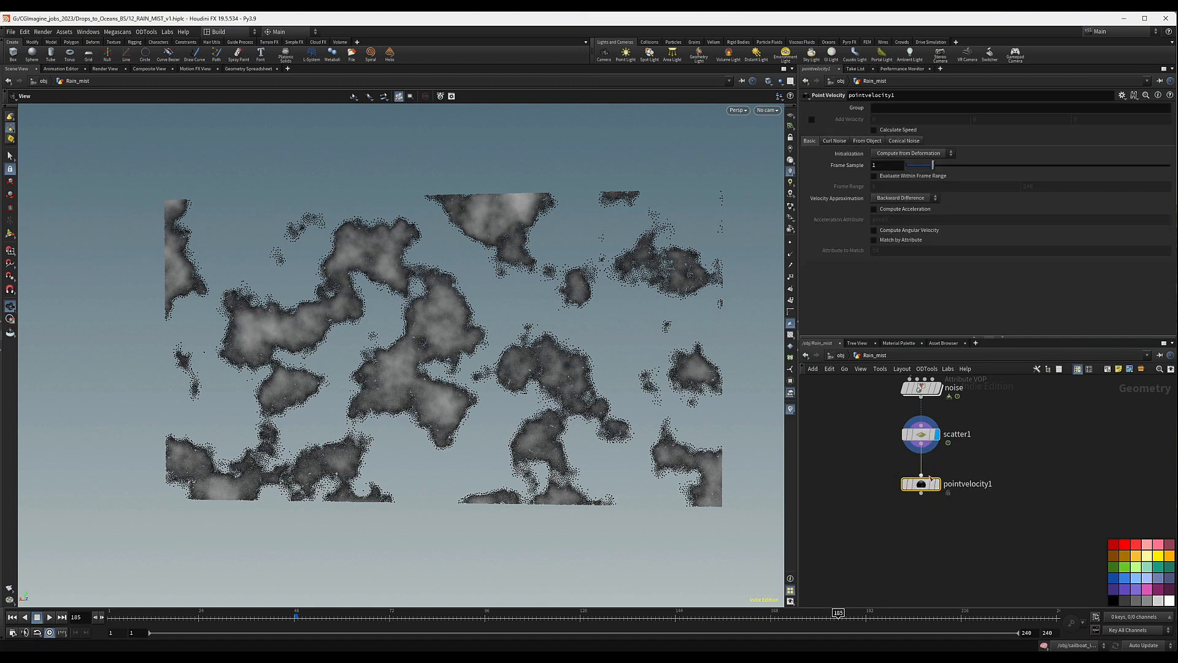
key("r")
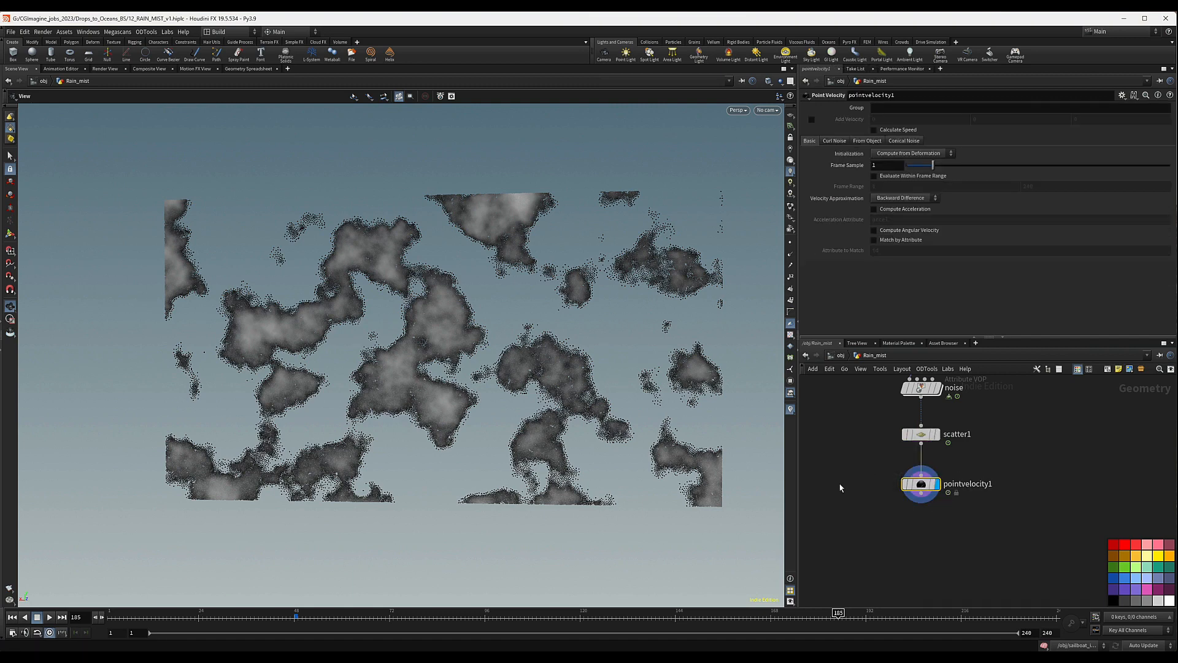
Step: Set the Point Velocity node's Initialization to Keep Incoming and enable Add Velocity with values 8, 0, 8
left_click(899, 152)
left_click(898, 154)
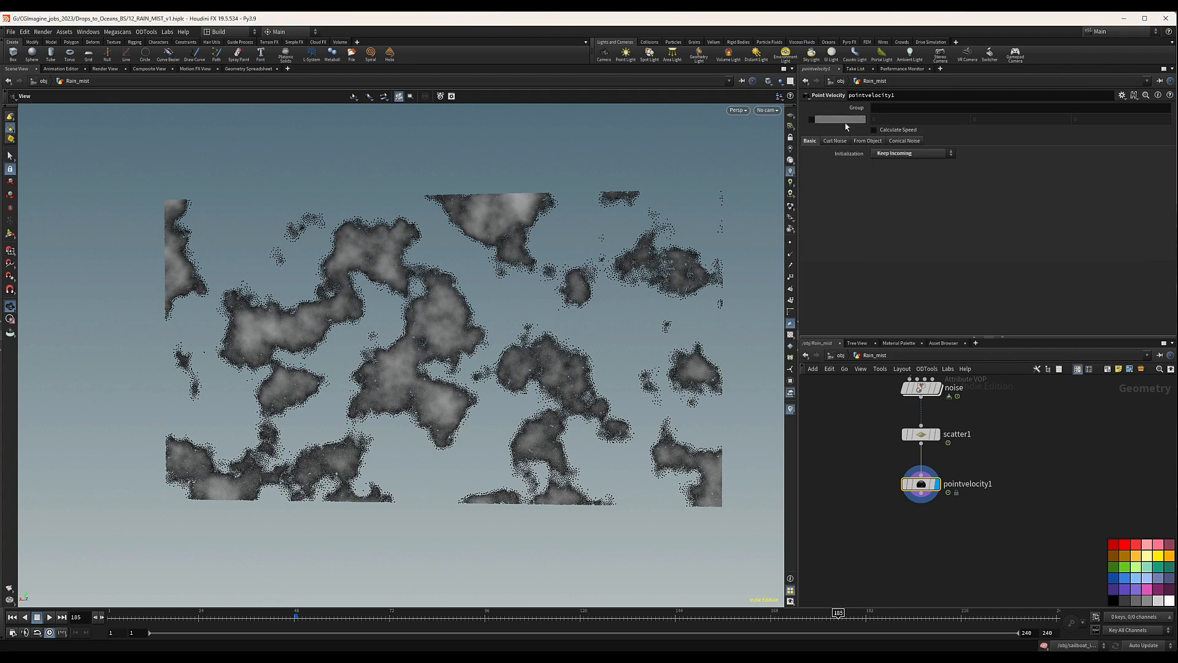
left_click(811, 119)
left_click(875, 119)
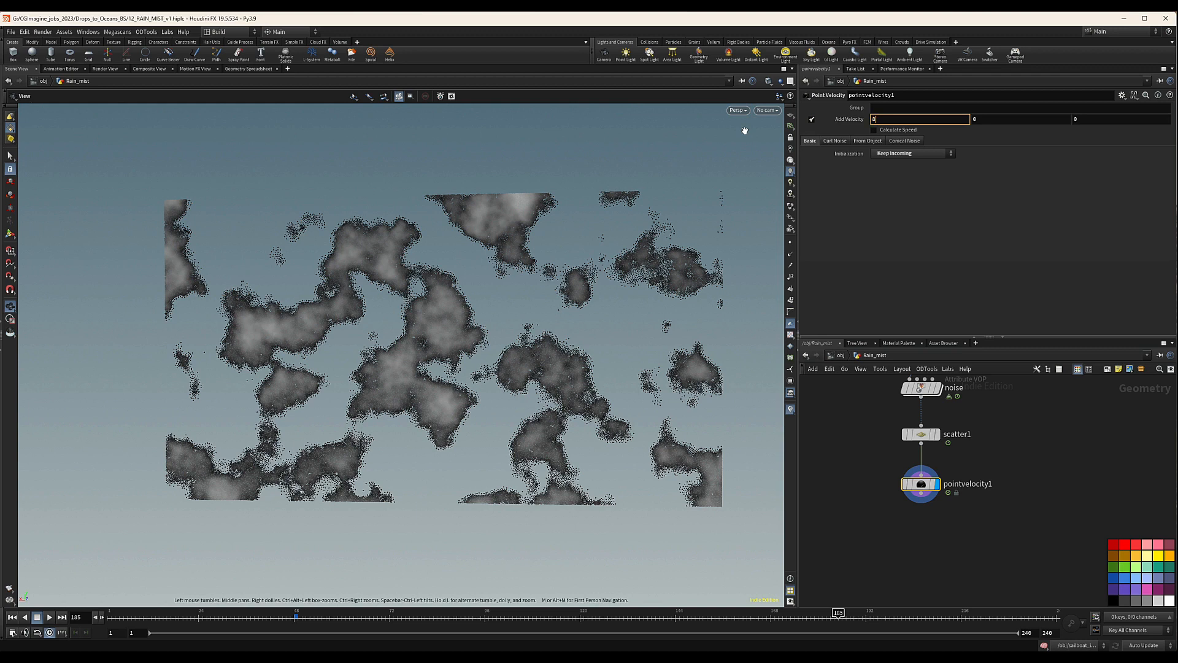
key("Tab")
key("Tab")
type("8")
key("Return")
Step: Enable Add Curl Noise on the Point Velocity node and set the noise Scale to 36
left_click(835, 140)
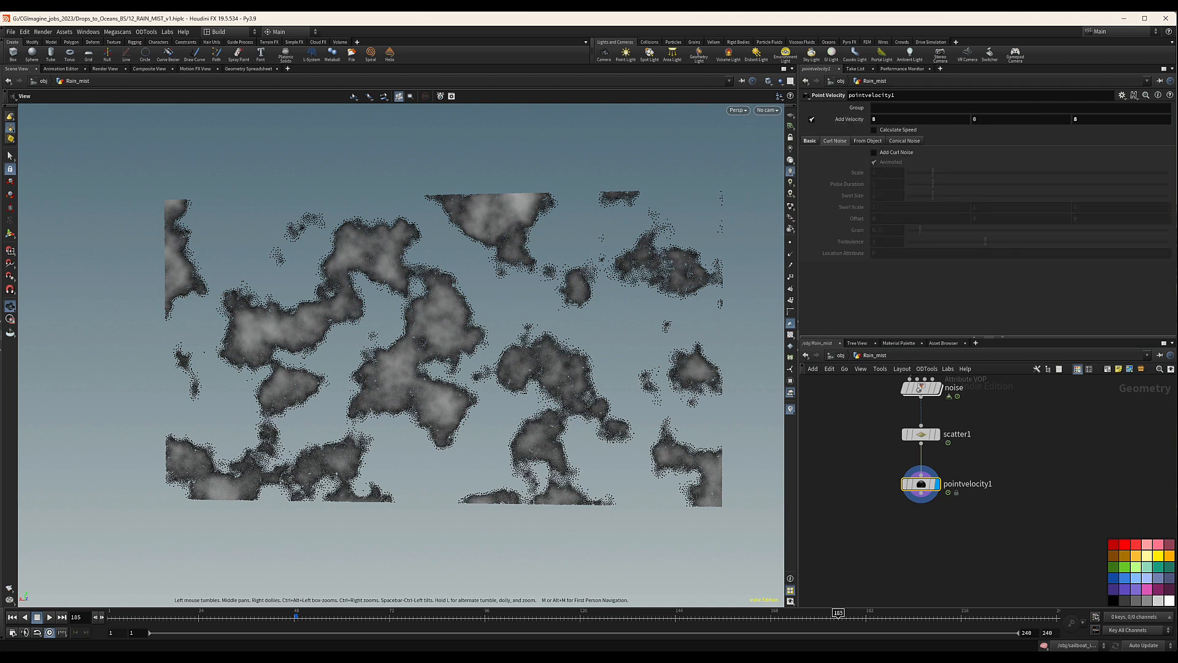
left_click(888, 153)
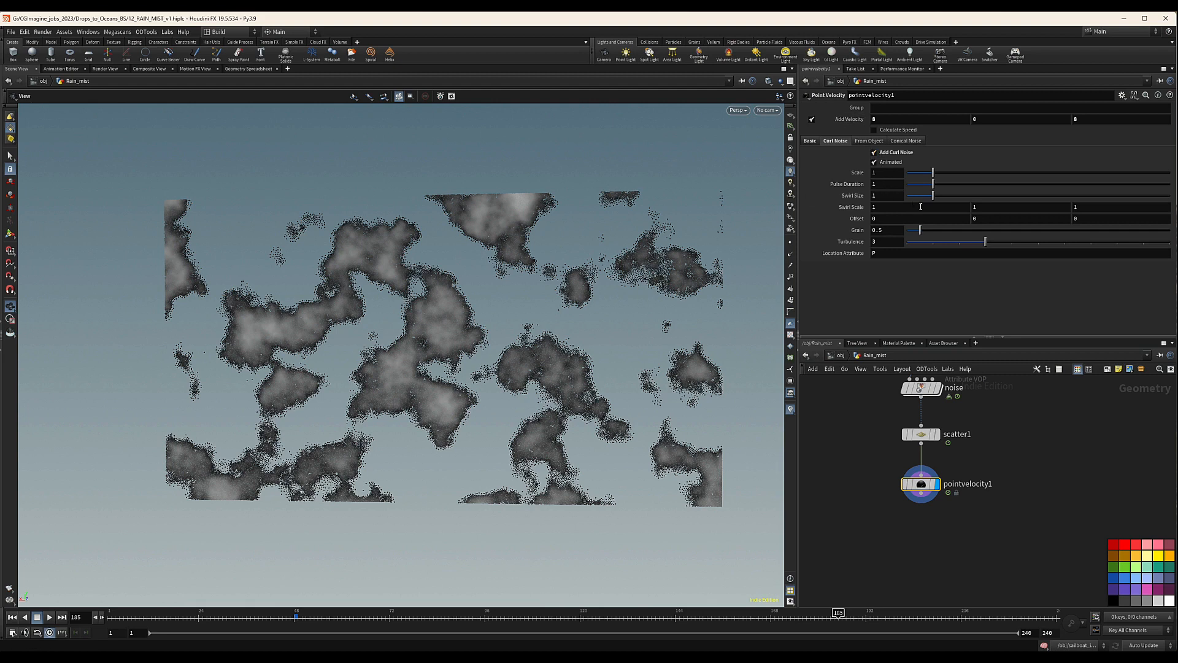
double_click(887, 171)
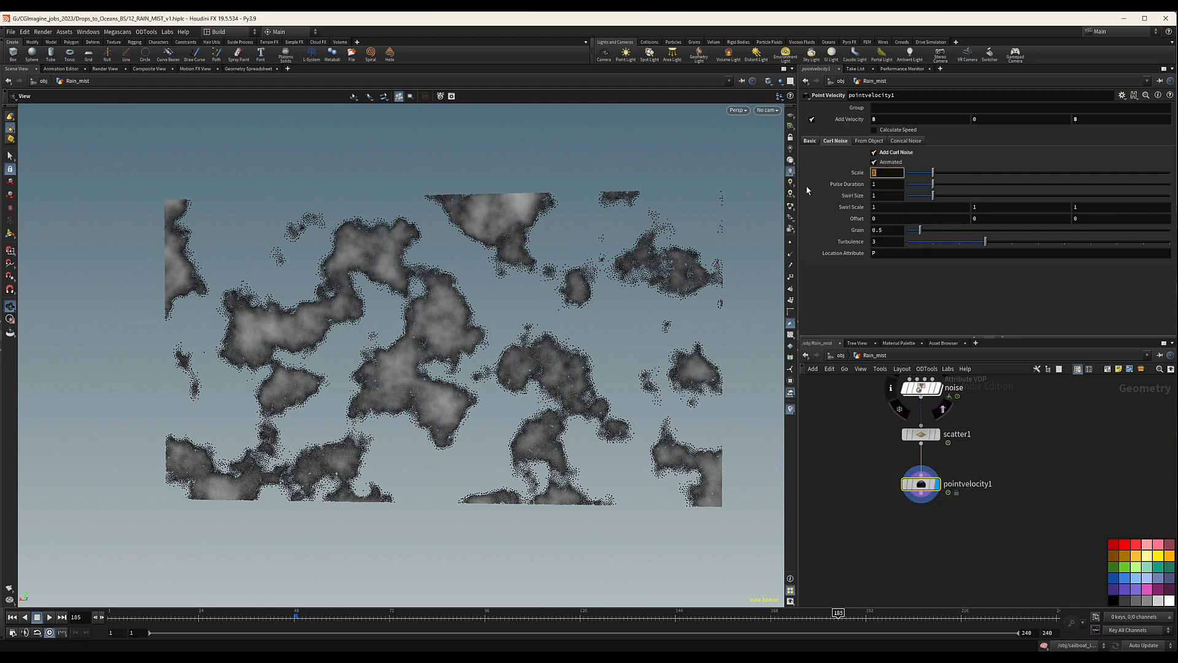
type("36")
key("Return")
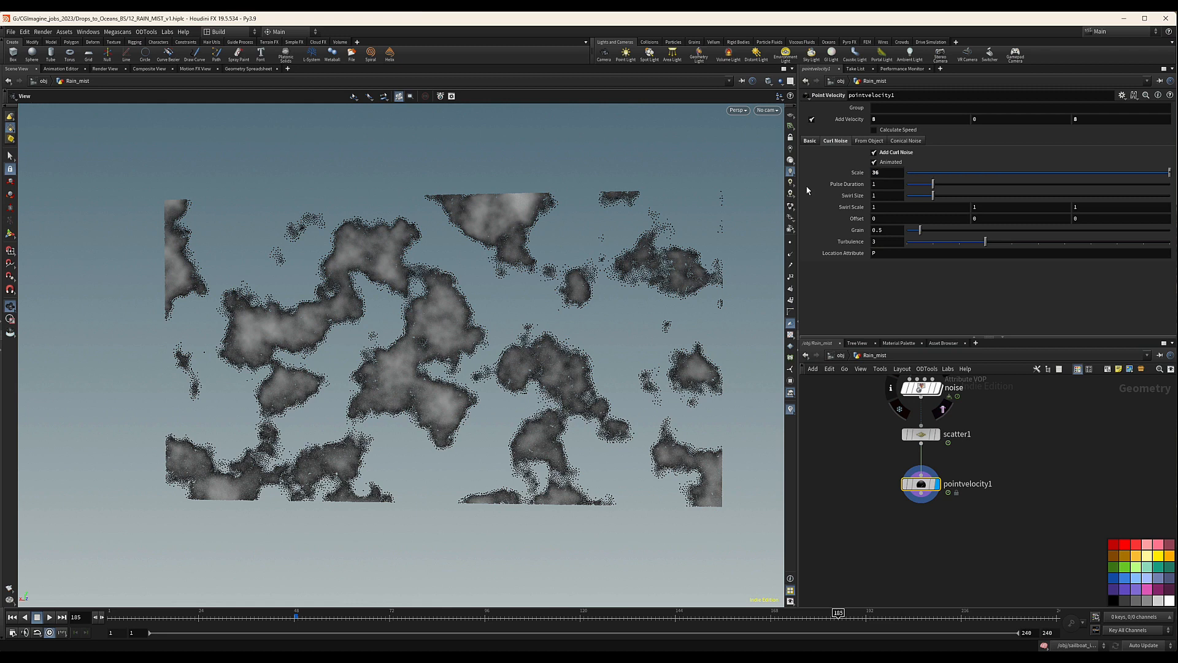
Step: Set the Point Velocity node's curl noise Scale to 3 and Swirl Size to 8
left_click(880, 172)
key("BackSpace")
double_click(890, 195)
type("8")
key("Return")
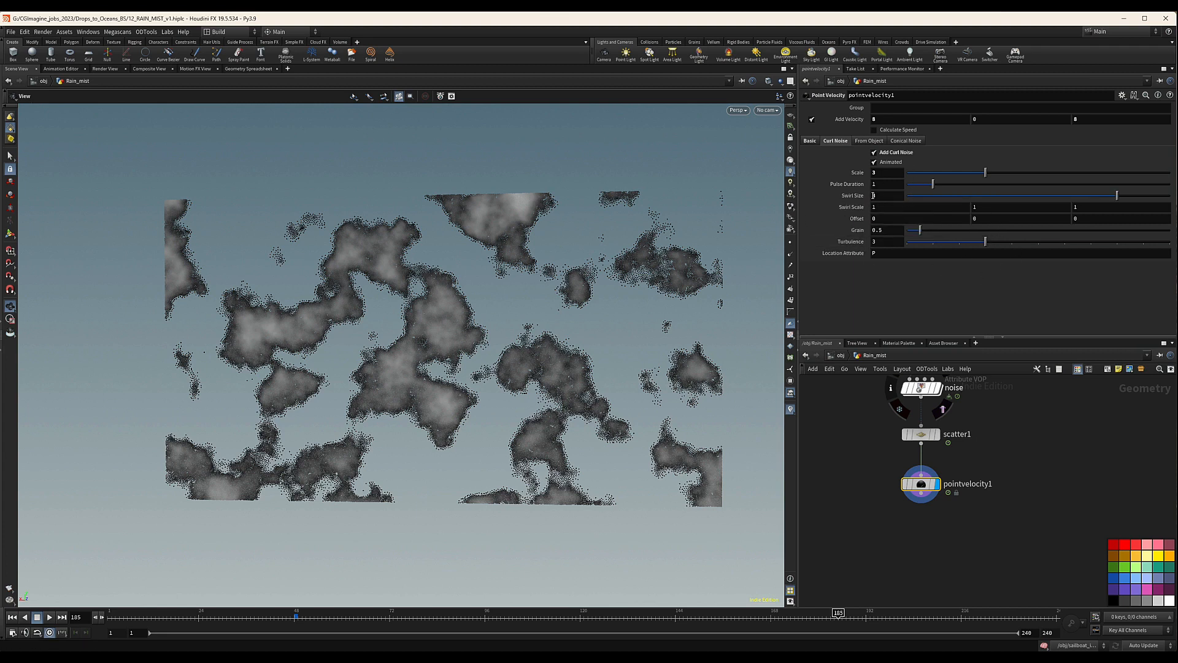
Step: Move the Point Velocity node slightly closer to the Scatter node and inspect the points from several angles
left_click_drag(387, 340, 407, 351)
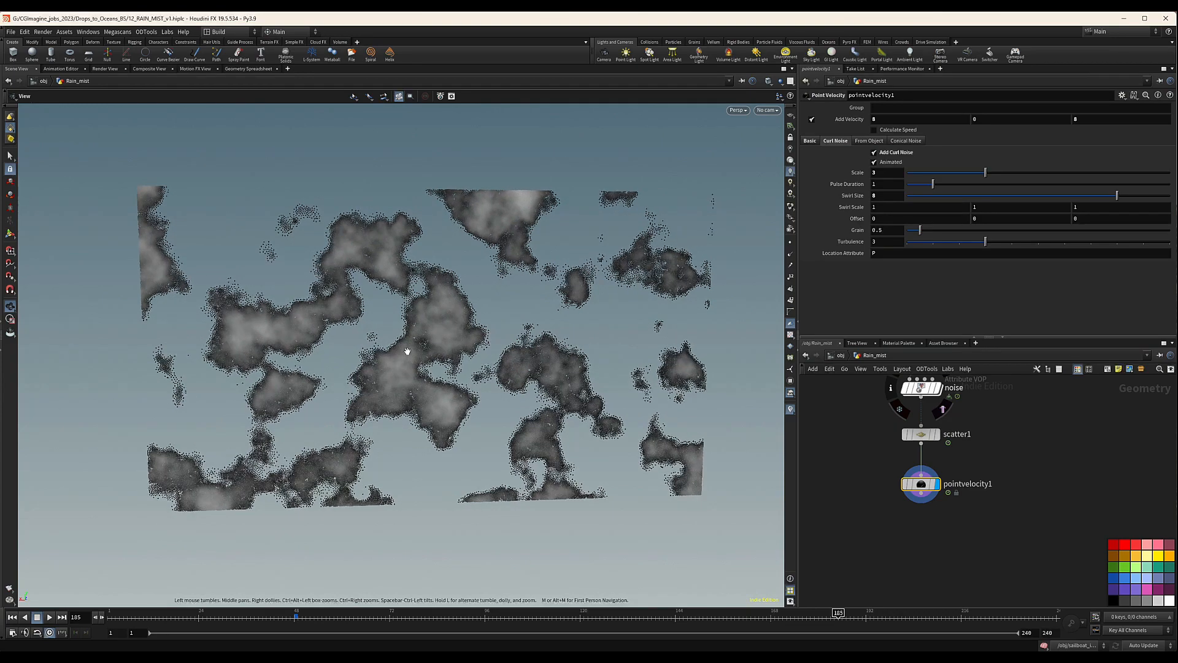
scroll(406, 351, "down", 3)
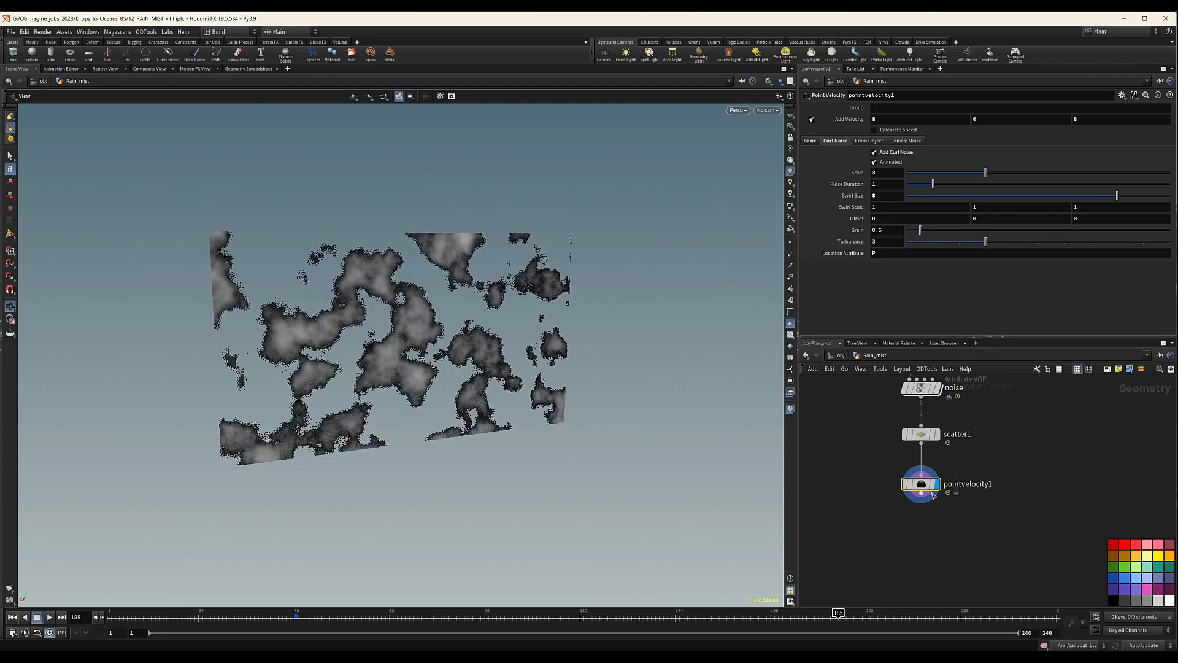
left_click_drag(932, 490, 932, 485)
left_click_drag(419, 343, 460, 349)
right_click_drag(460, 349, 372, 355)
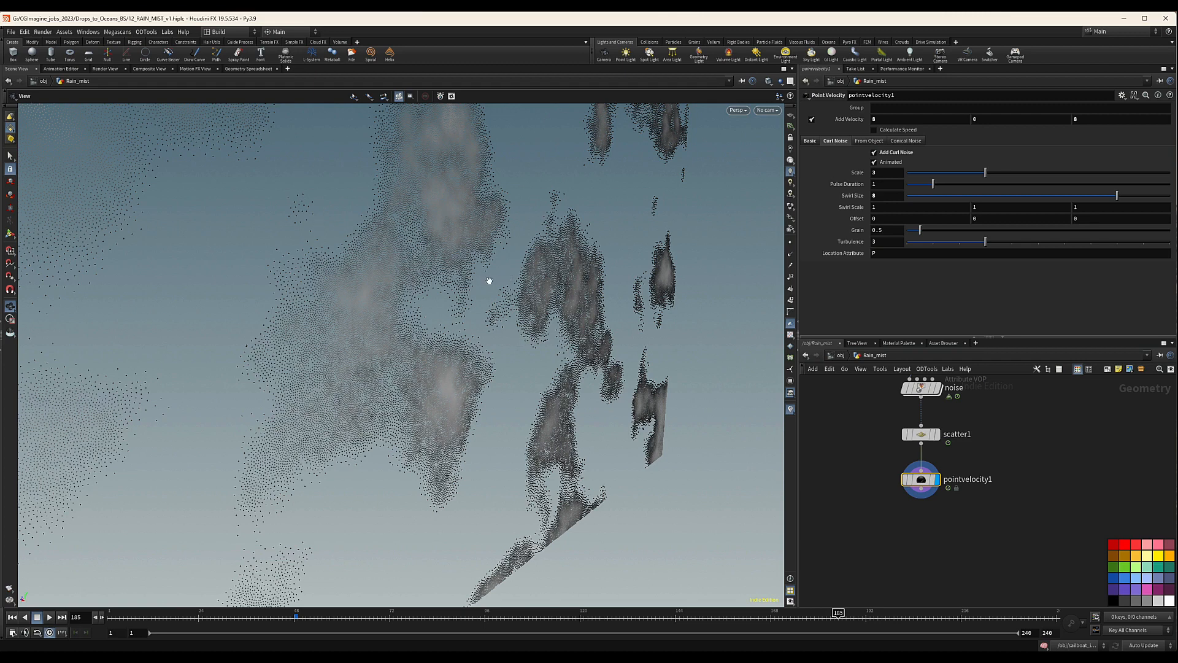
left_click_drag(534, 302, 260, 307)
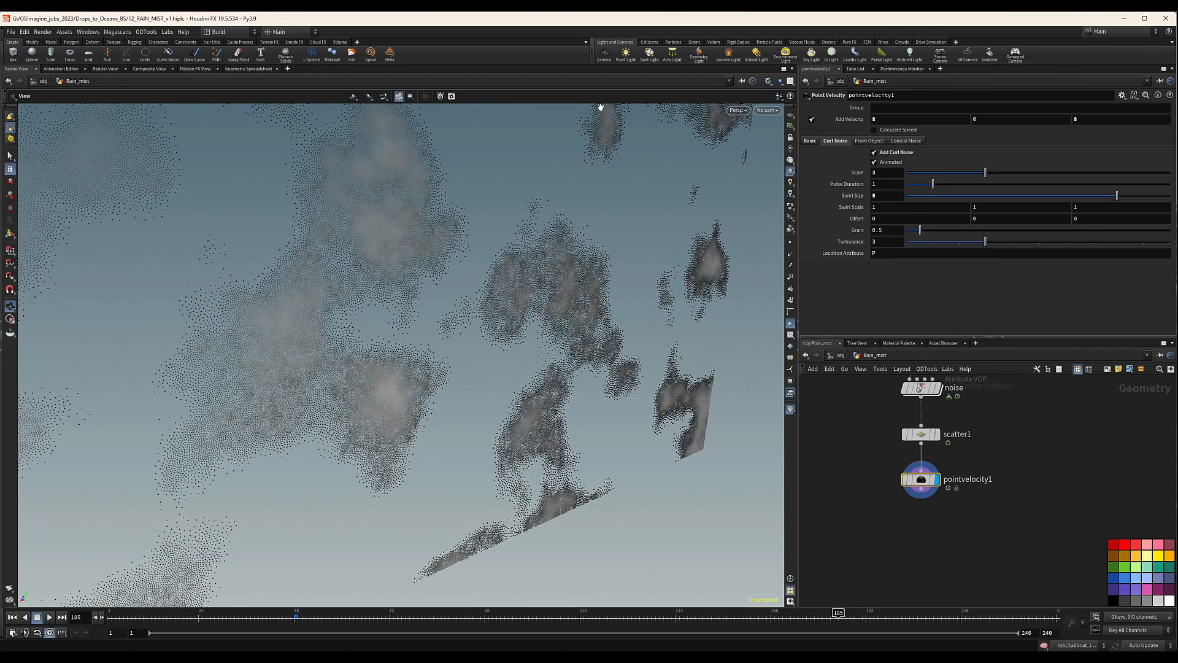
right_click_drag(735, 333, 552, 360)
left_click_drag(553, 359, 506, 360)
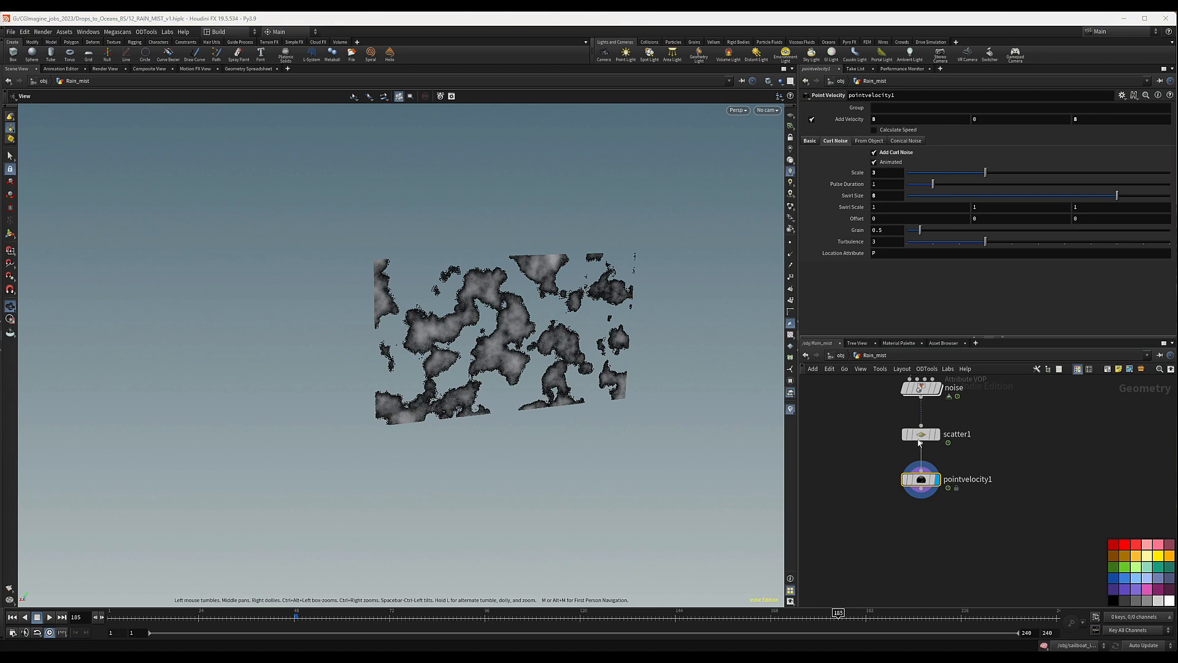
Step: Add a Pyro Source node below the Point Velocity node, connect the two and display the new node
key("Tab")
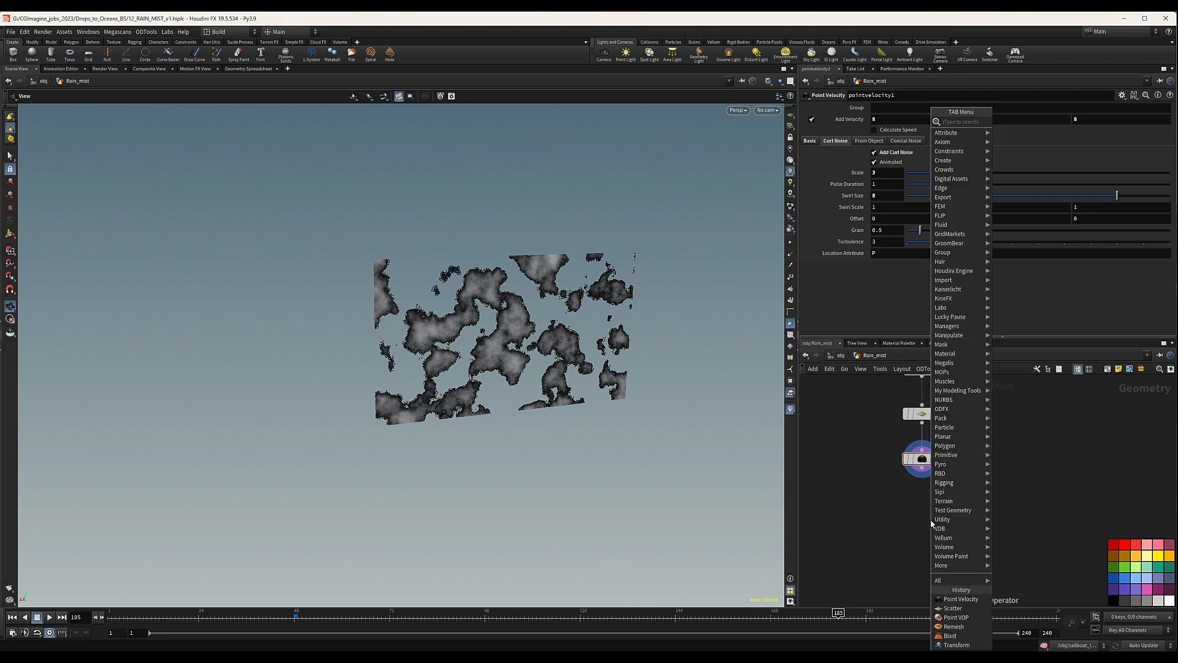
type("pyro")
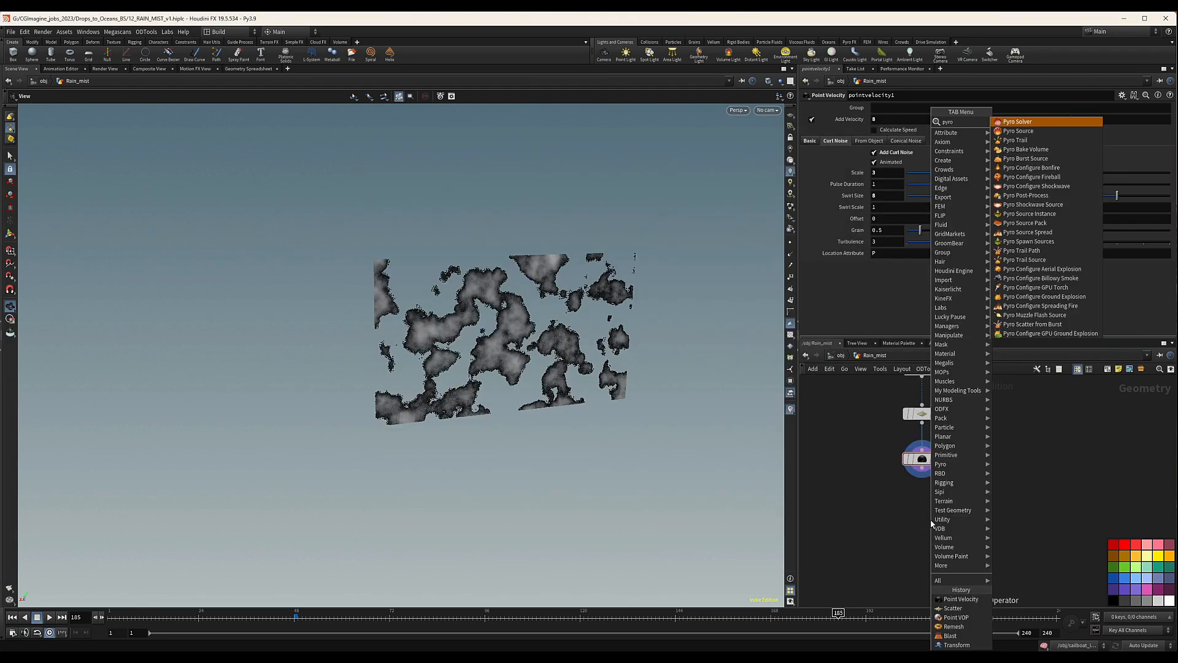
key("Return")
left_click(930, 520)
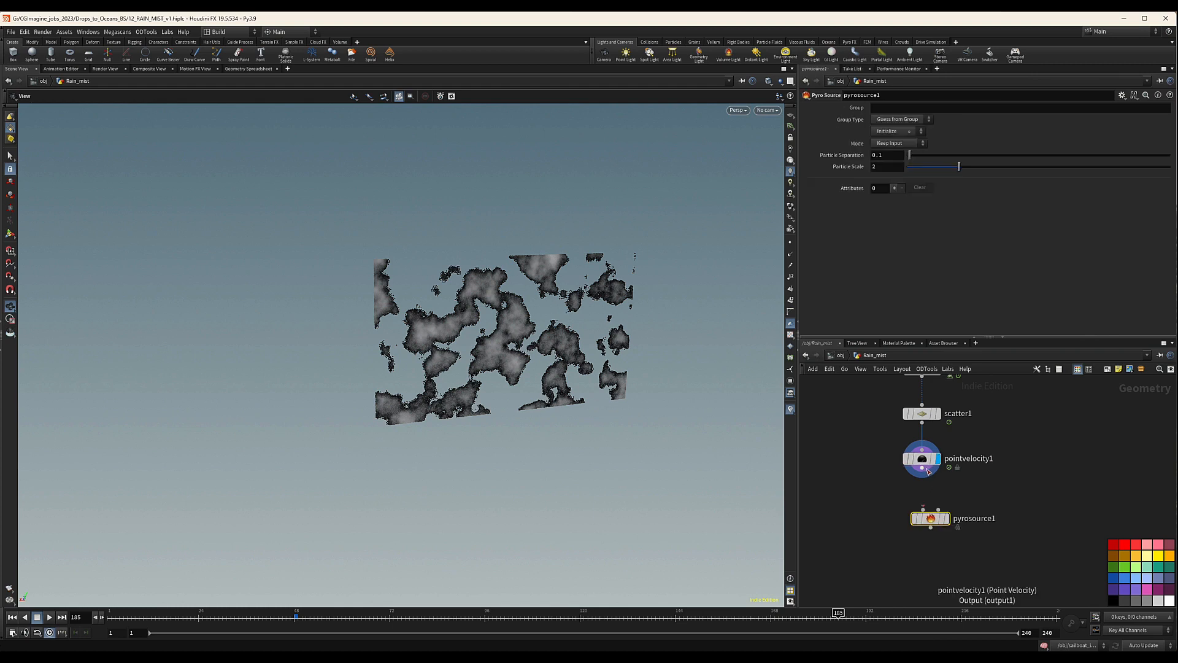
left_click_drag(922, 468, 931, 498)
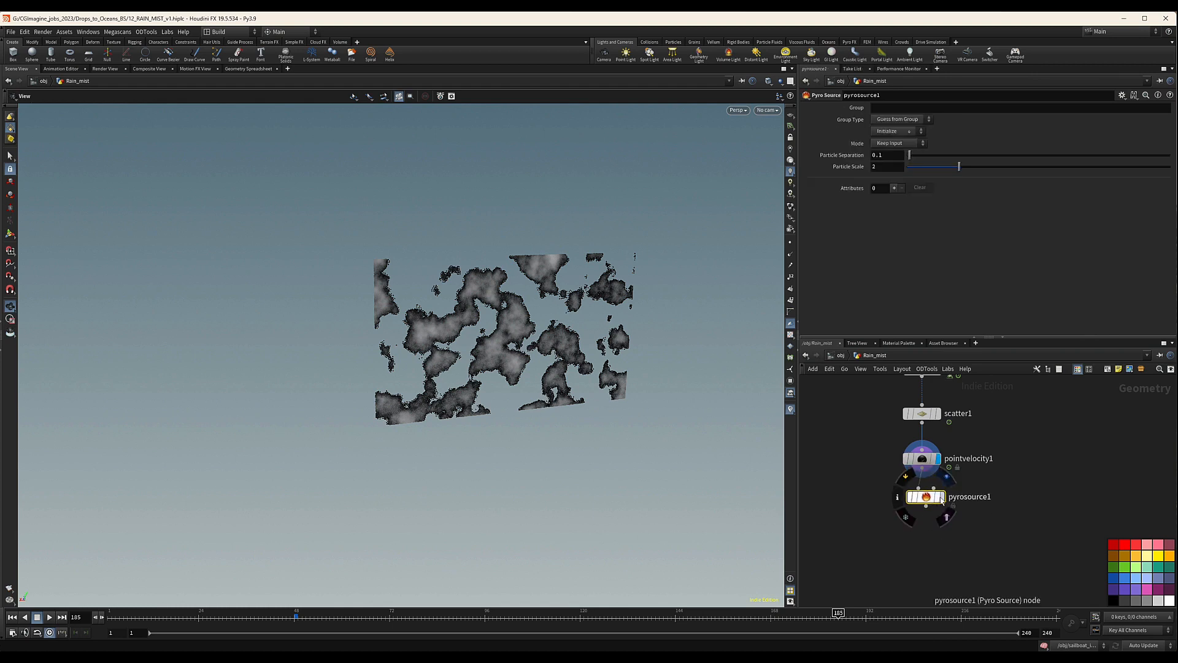
Step: Initialize the Pyro Source as Source Smoke, remove its Density attribute and align the node under Point Velocity
left_click(894, 133)
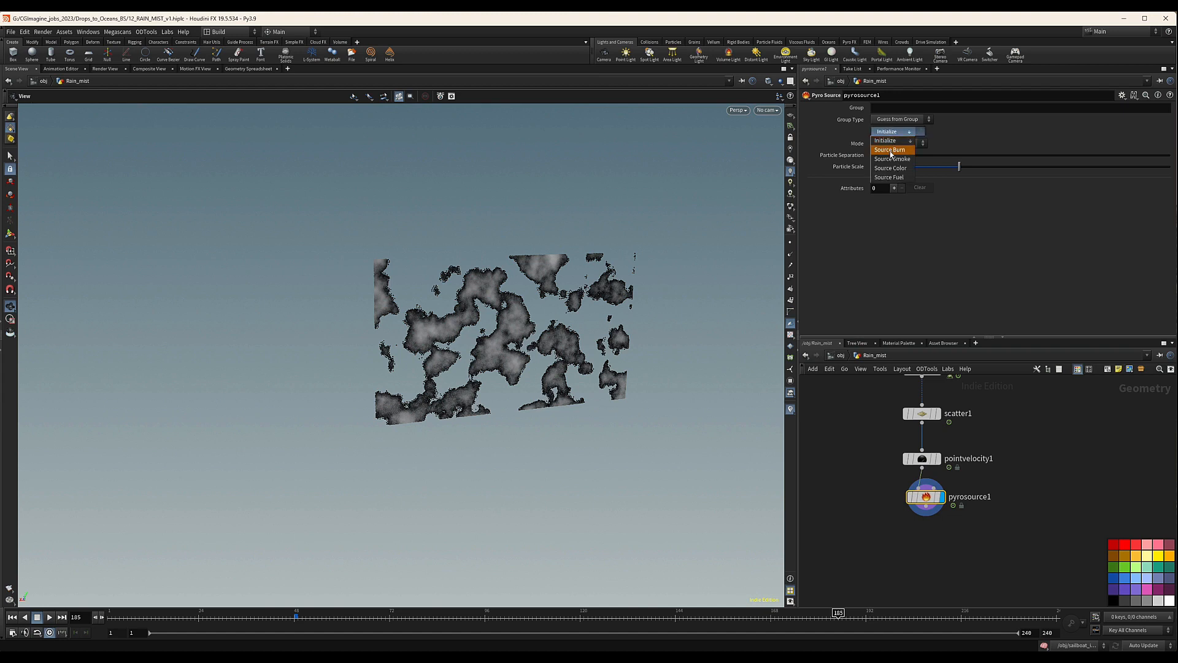
left_click(891, 151)
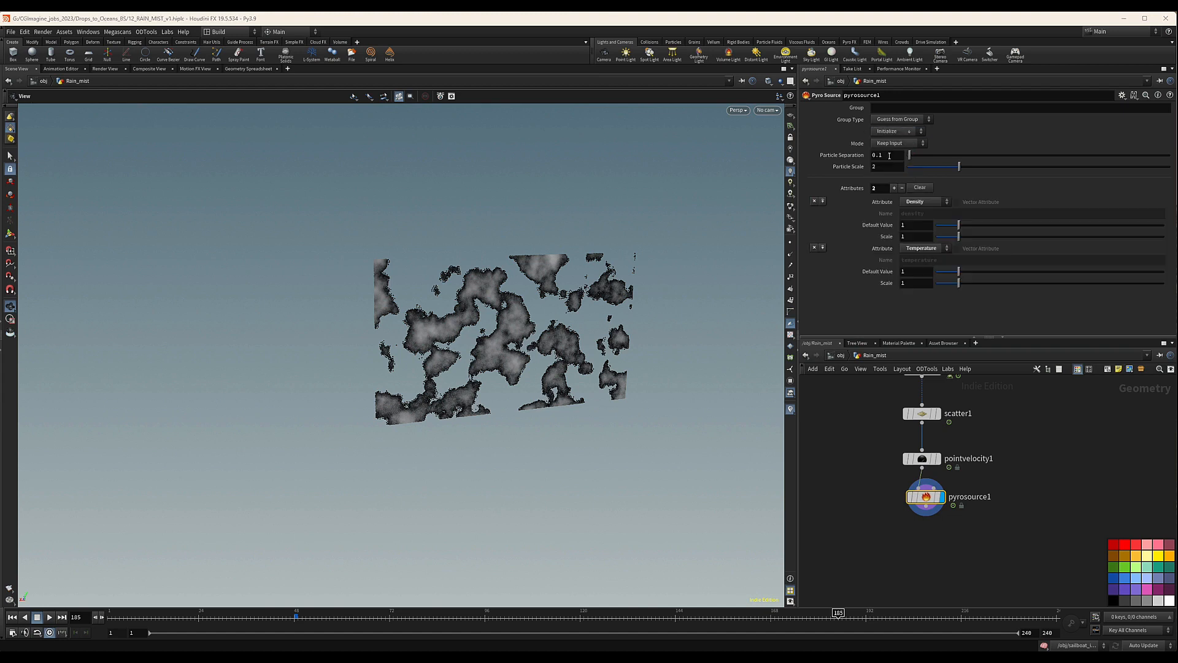
left_click(814, 201)
left_click_drag(930, 500, 925, 504)
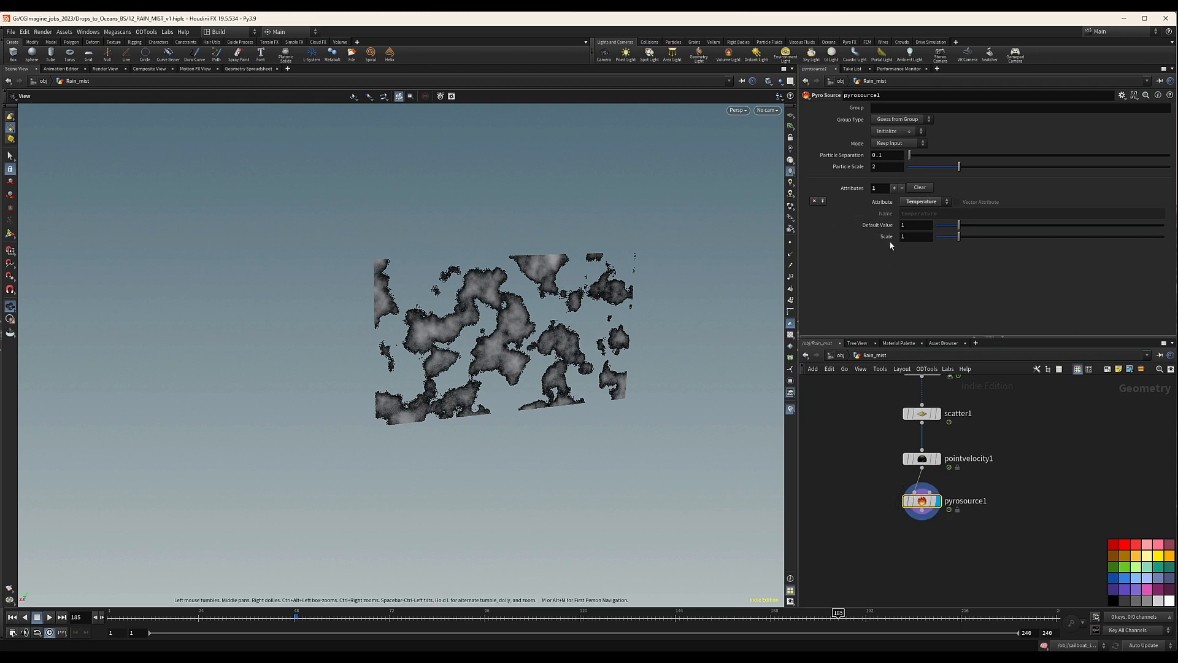
Step: Set the Pyro Source's Temperature attribute to a Default Value of 0.025
left_click(918, 225)
type("0.01")
key("BackSpace")
type("25")
key("Return")
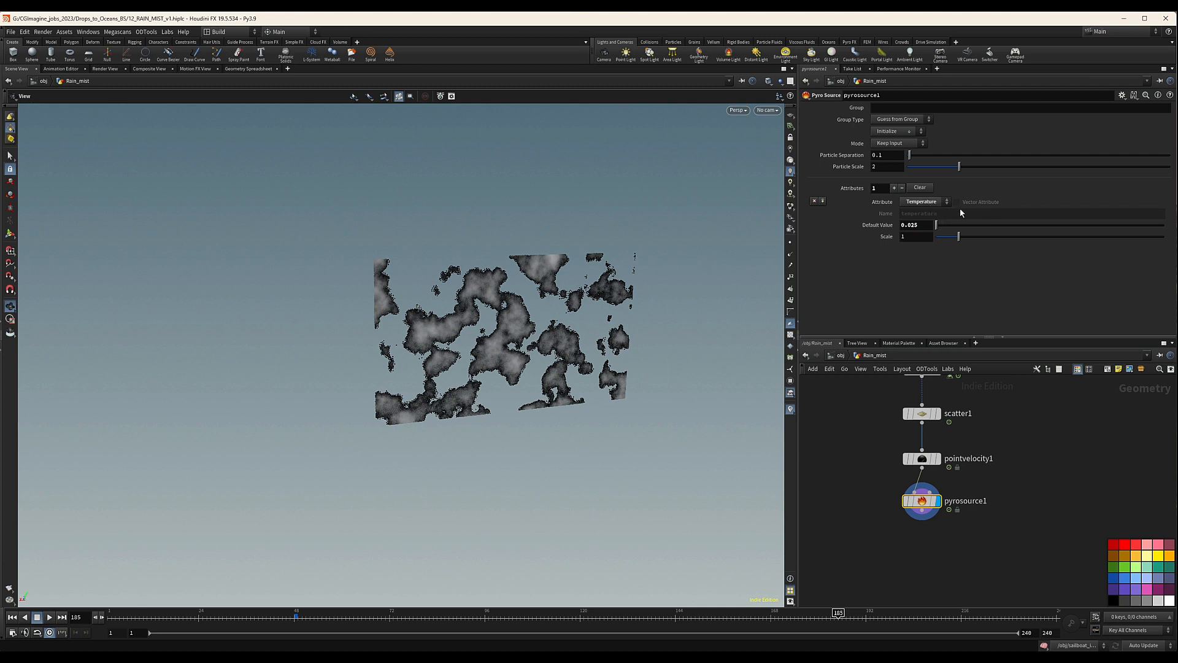
Step: Set the Pyro Source's Particle Separation to 0.15 and Particle Scale to 1.5
left_click(880, 156)
key("Return")
double_click(887, 167)
type("1.5")
key("Return")
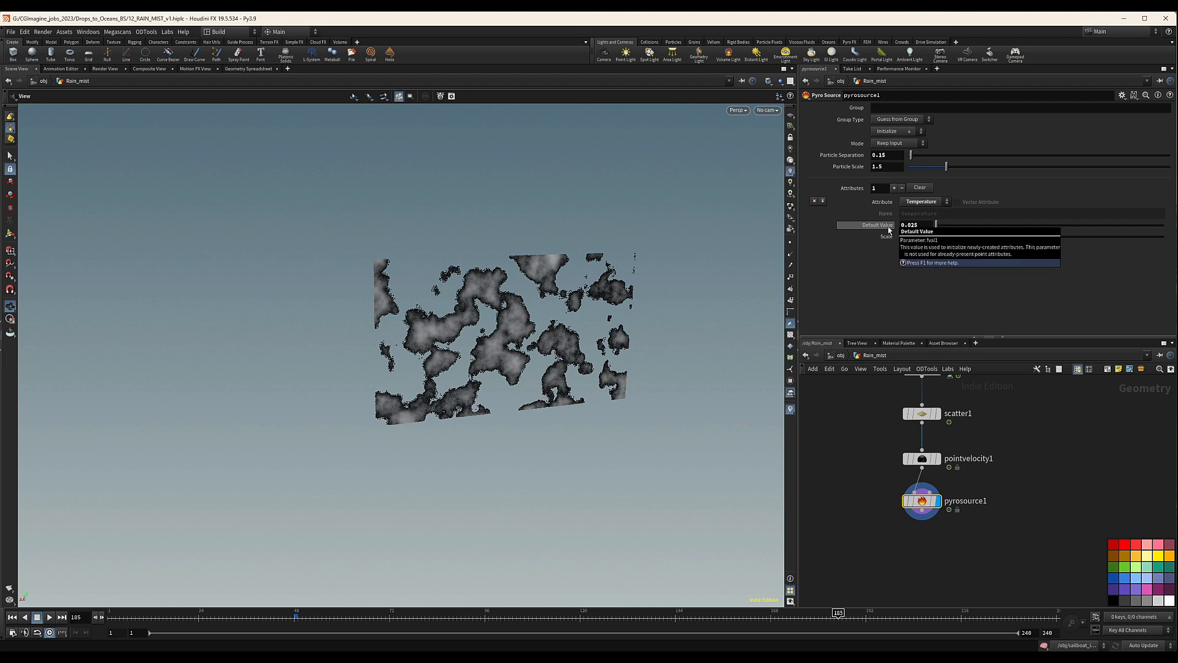
Step: Add a Null node below the Pyro Source, connect it, rename it OUT_EMIT and display it
middle_click_drag(978, 494, 991, 426)
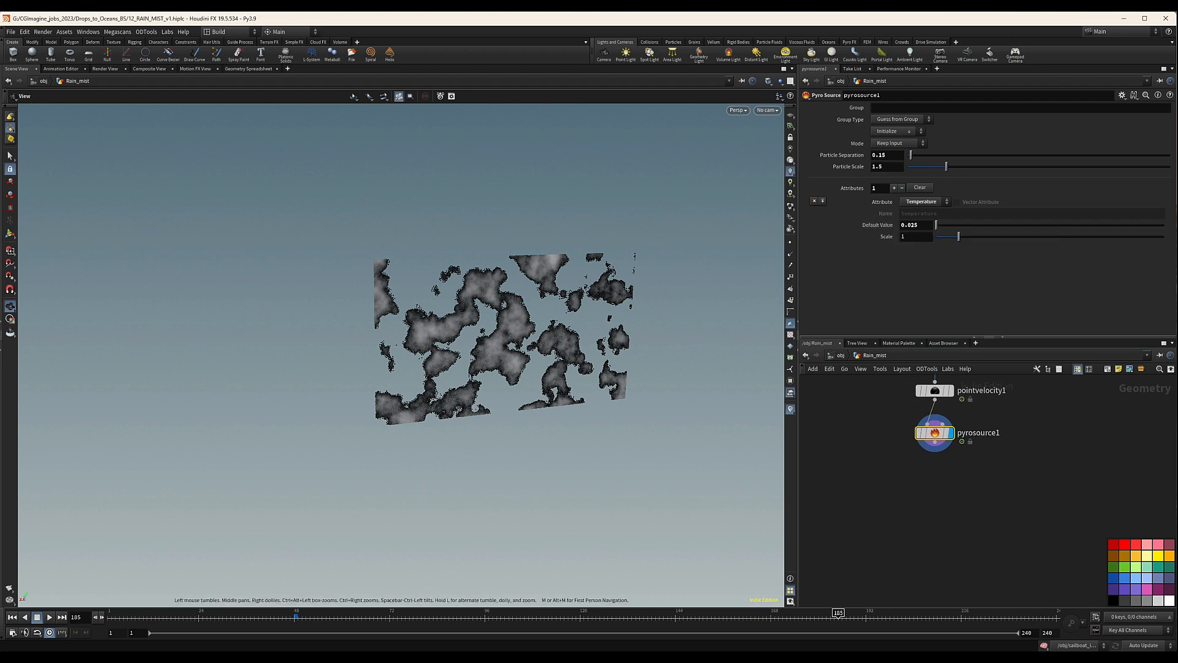
key("Tab")
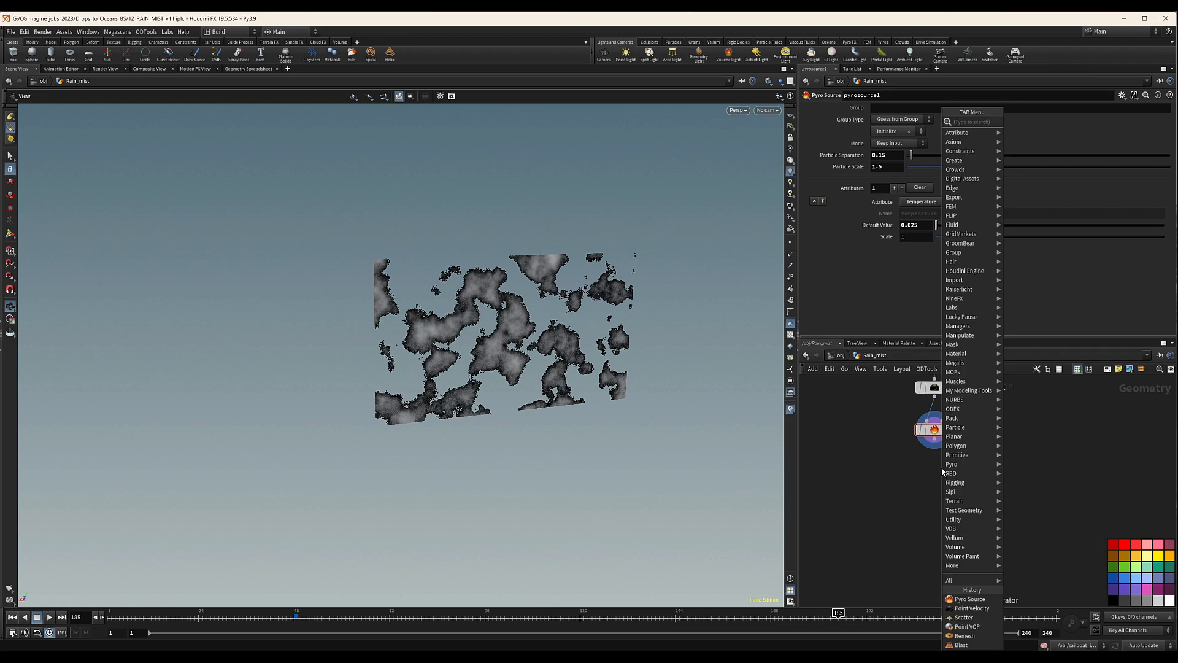
type("nu")
key("Return")
left_click(934, 482)
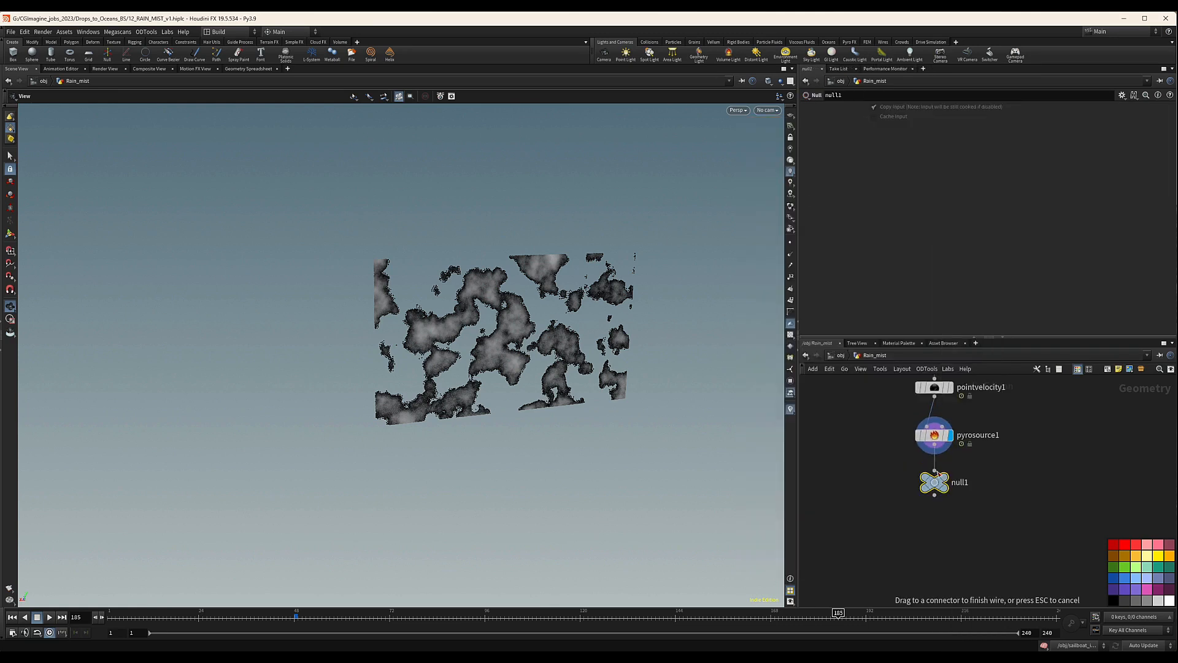
double_click(972, 483)
type("OUT_EMIT")
key("Return")
key("r")
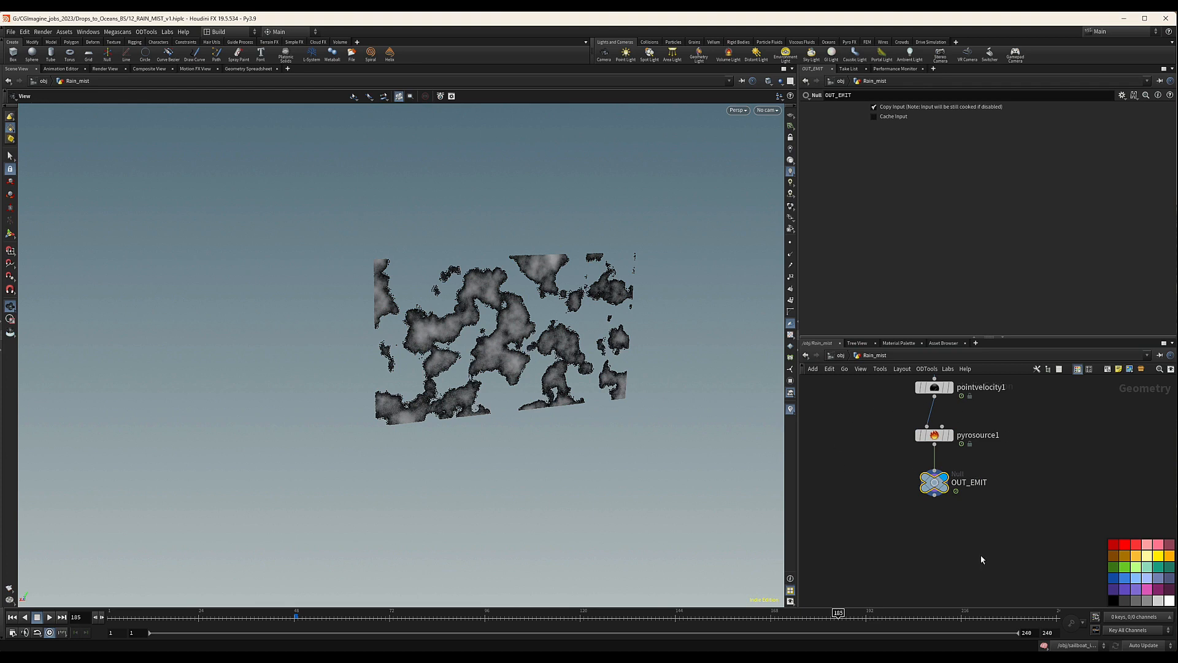
Step: Inspect the finished node chain and the emitter points from several angles
scroll(1010, 492, "down", 5)
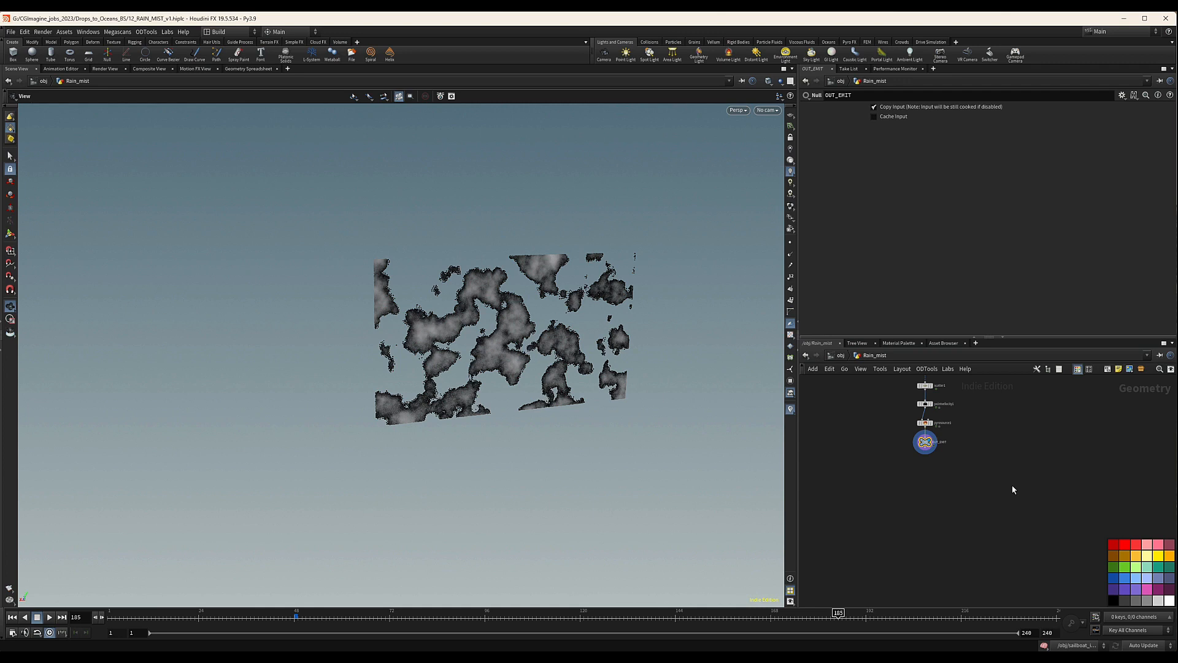
scroll(948, 515, "down", 4)
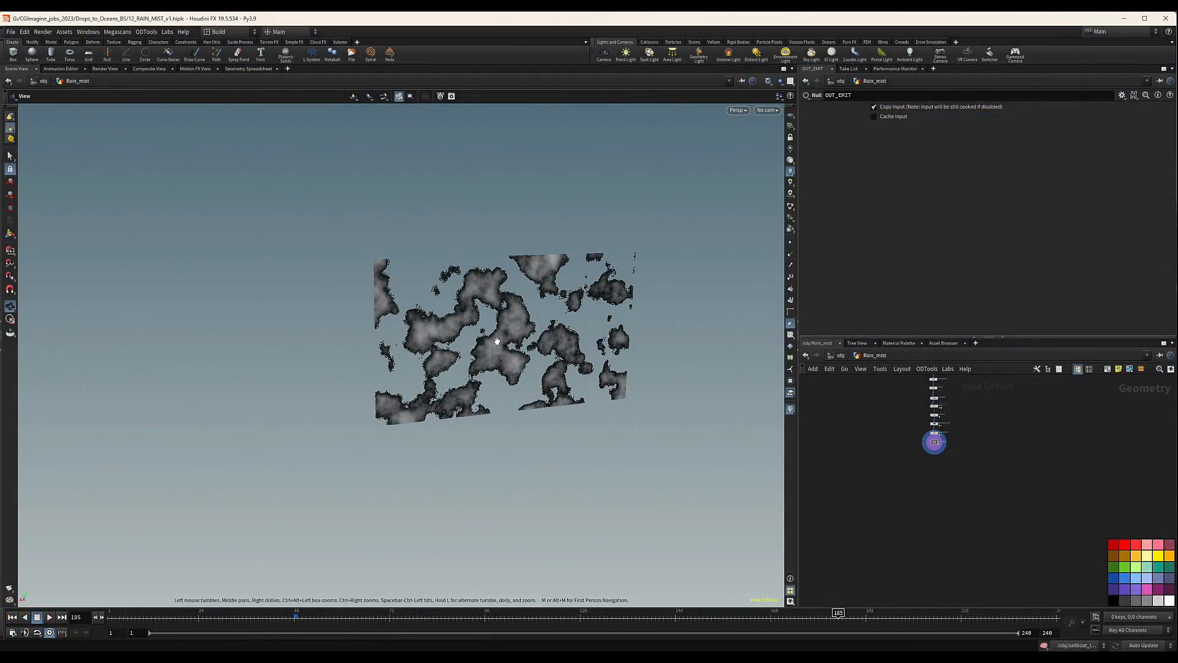
left_click_drag(497, 341, 704, 319)
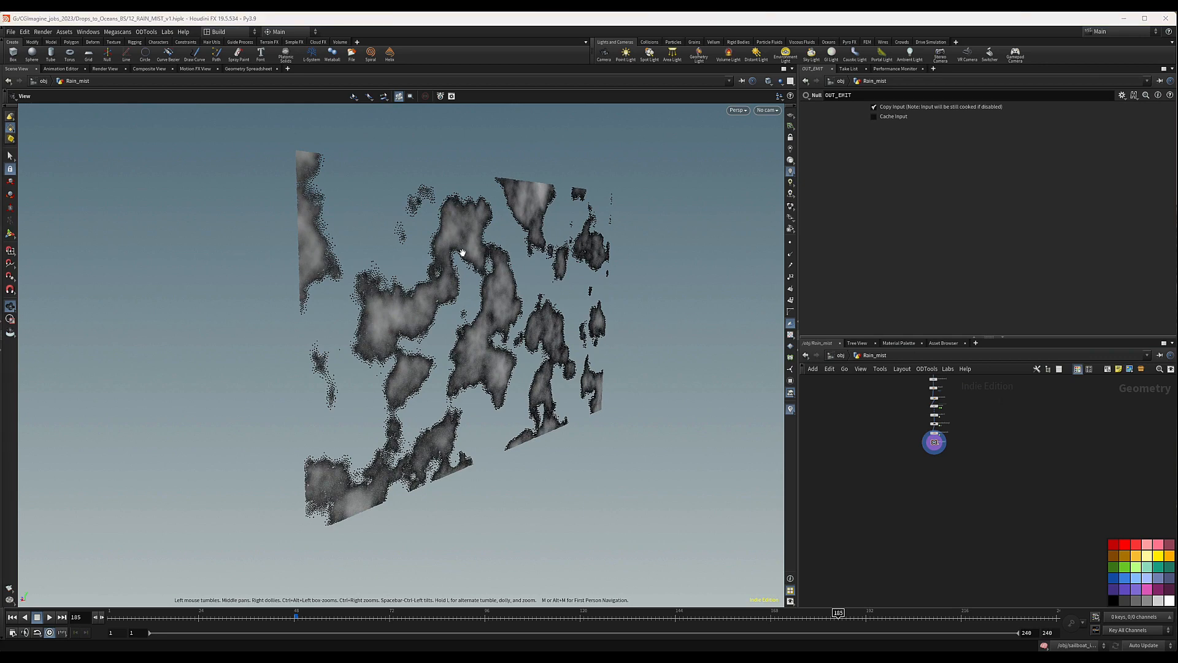
left_click_drag(514, 308, 490, 316)
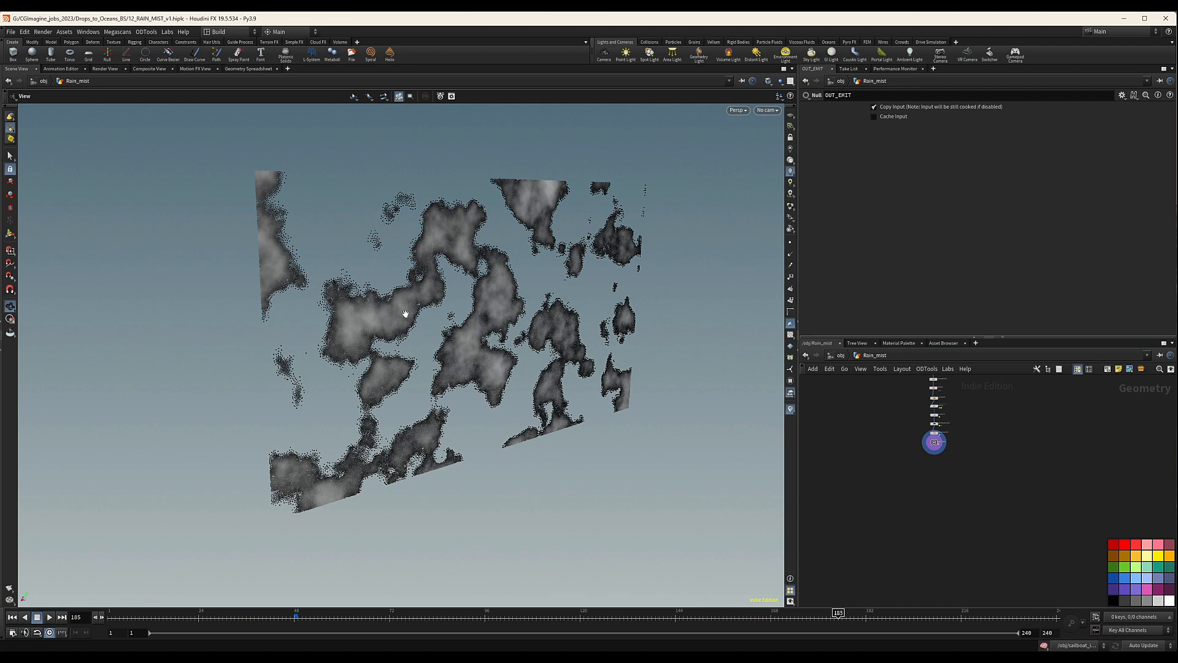
left_click_drag(514, 302, 533, 252)
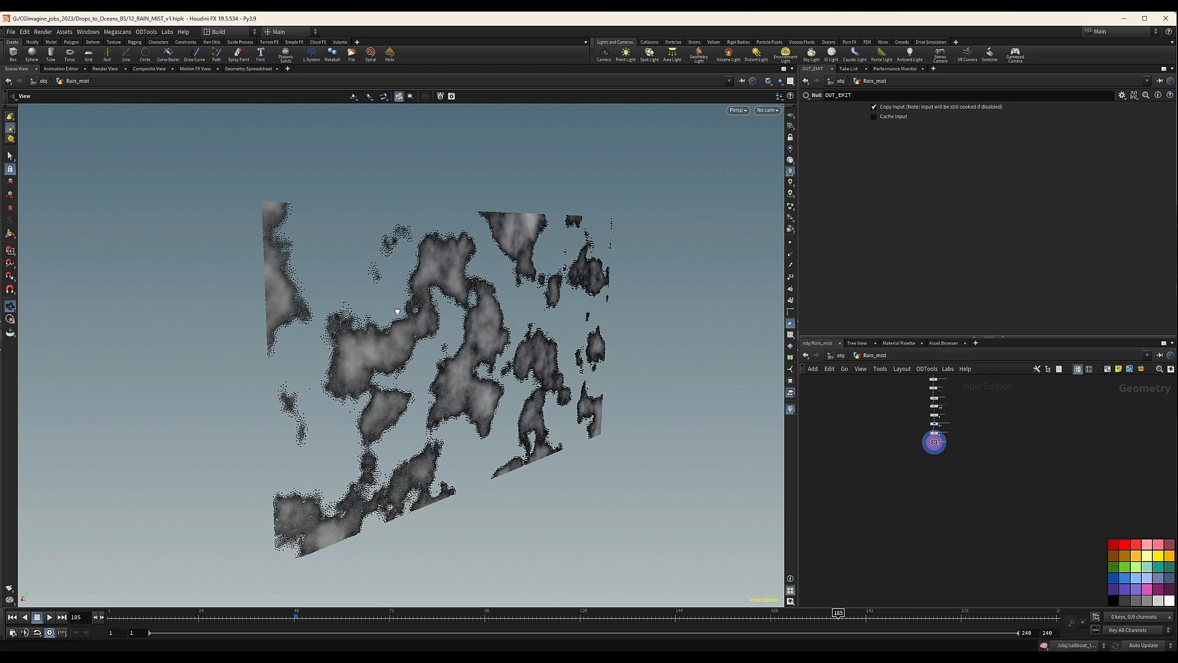
left_click_drag(397, 311, 368, 310)
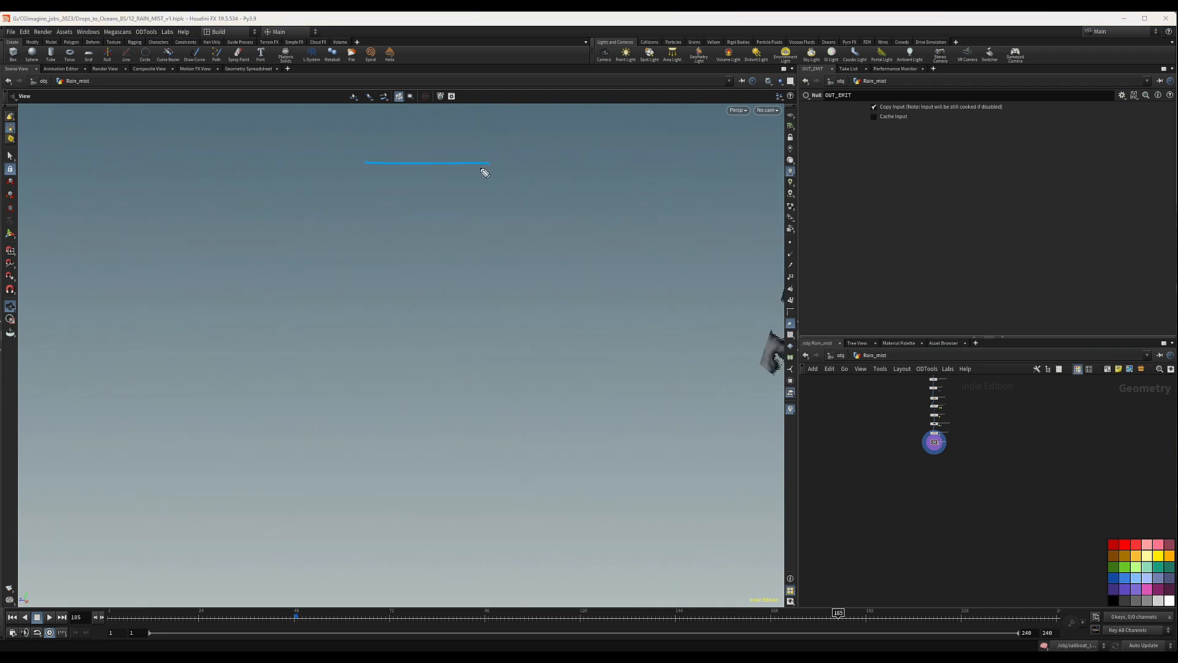
mouse_move(503, 187)
left_mouse_down()
mouse_move(294, 191)
mouse_move(263, 219)
left_mouse_up()
left_click_drag(502, 248, 318, 243)
left_click_drag(524, 275, 254, 291)
left_click_drag(515, 305, 261, 340)
left_click_drag(438, 371, 388, 376)
left_click_drag(303, 386, 284, 385)
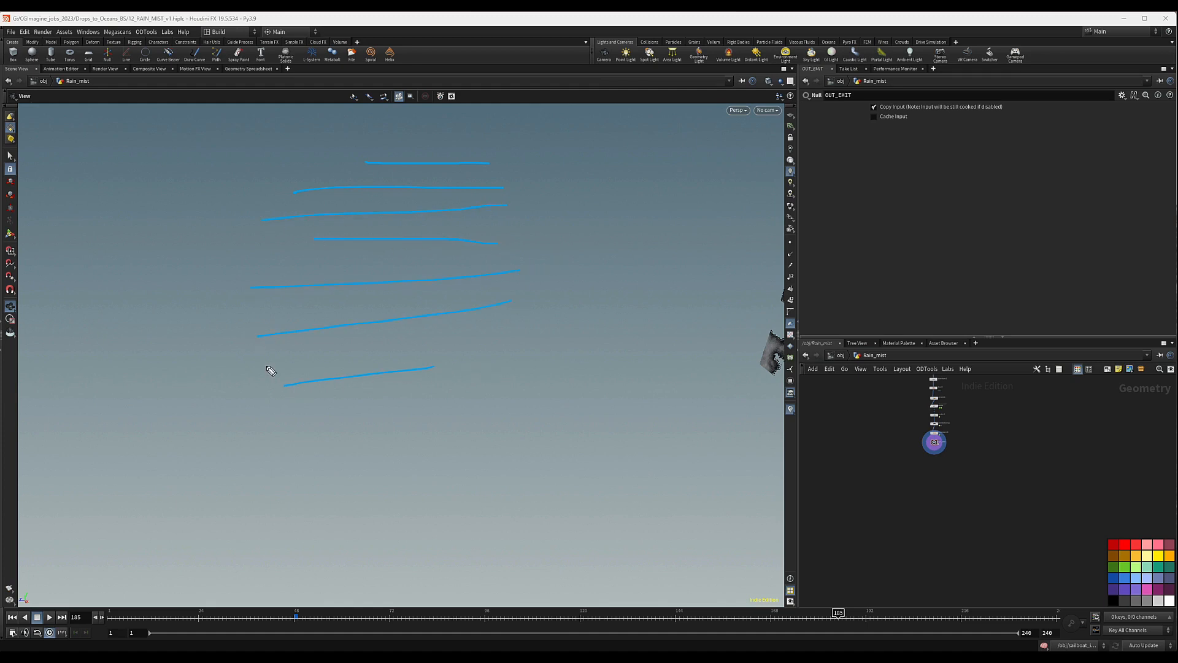
left_click_drag(507, 386, 263, 385)
mouse_move(506, 328)
left_mouse_down()
mouse_move(363, 337)
mouse_move(223, 327)
left_mouse_up()
mouse_move(542, 283)
left_mouse_down()
mouse_move(313, 284)
mouse_move(207, 269)
left_mouse_up()
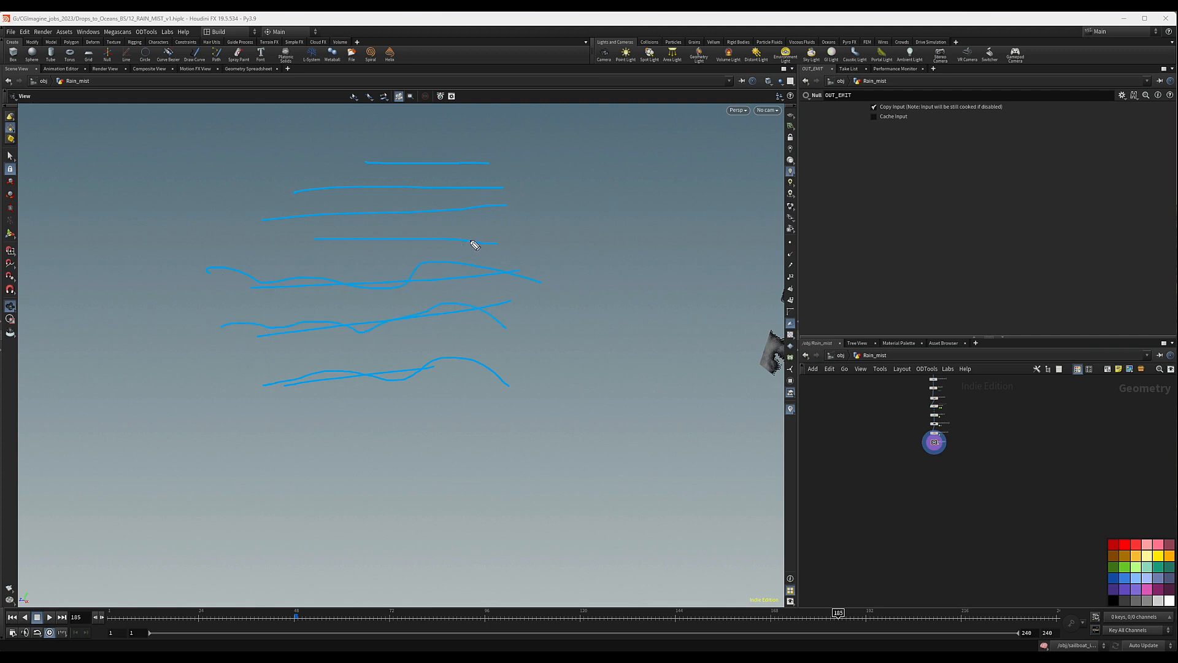
mouse_move(482, 240)
left_mouse_down()
mouse_move(203, 245)
mouse_move(230, 220)
mouse_move(491, 212)
mouse_move(267, 205)
left_mouse_up()
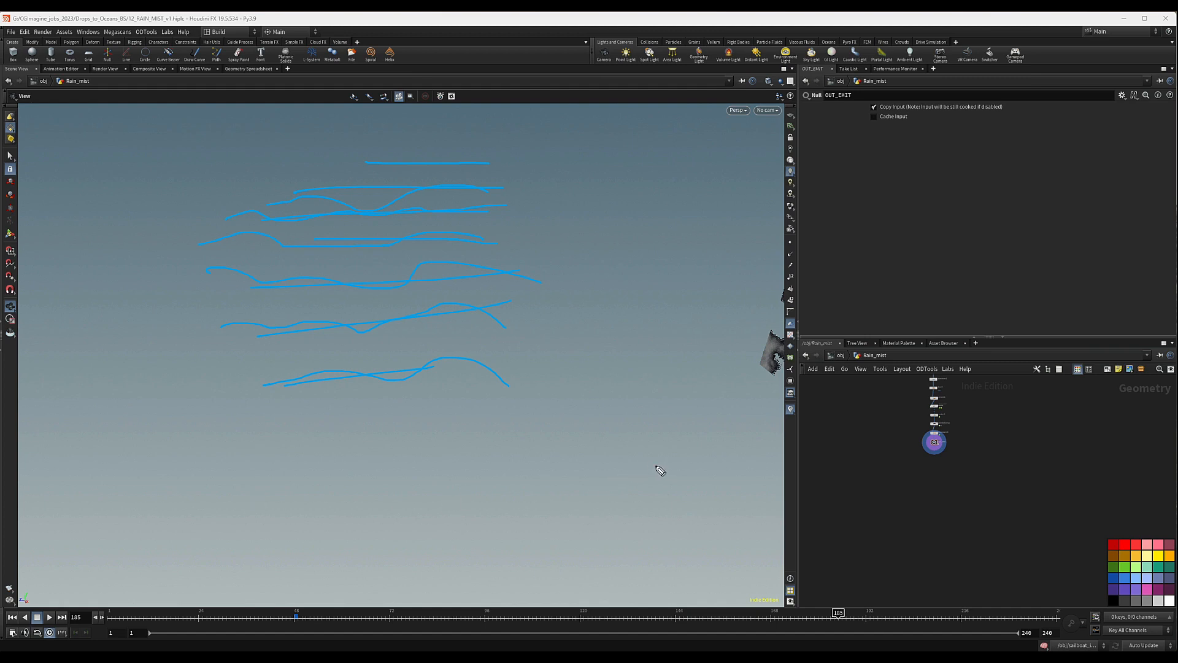
mouse_move(657, 467)
left_mouse_down()
mouse_move(507, 491)
mouse_move(491, 473)
mouse_move(512, 474)
mouse_move(500, 478)
mouse_move(539, 500)
mouse_move(656, 450)
mouse_move(577, 466)
mouse_move(488, 456)
mouse_move(345, 466)
mouse_move(397, 437)
mouse_move(362, 425)
mouse_move(335, 472)
mouse_move(347, 470)
mouse_move(325, 477)
mouse_move(361, 474)
left_mouse_up()
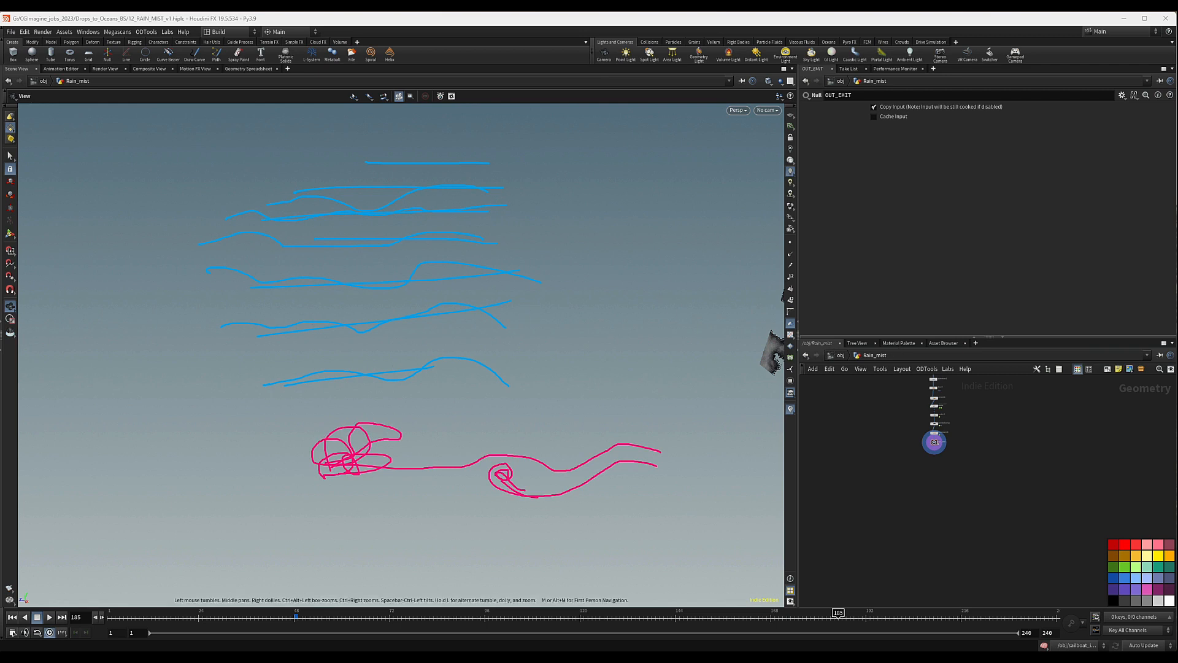
key("Escape")
Step: Return to the object level, find the WIND geometry object and open its network
left_click(836, 356)
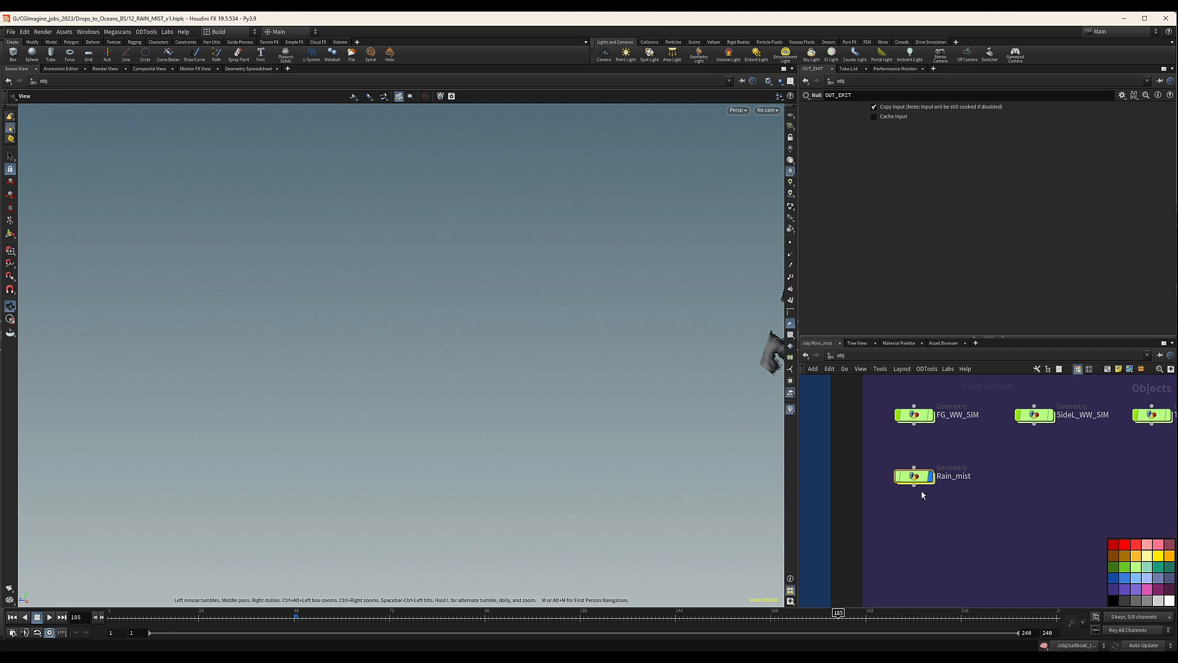
scroll(1008, 511, "down", 5)
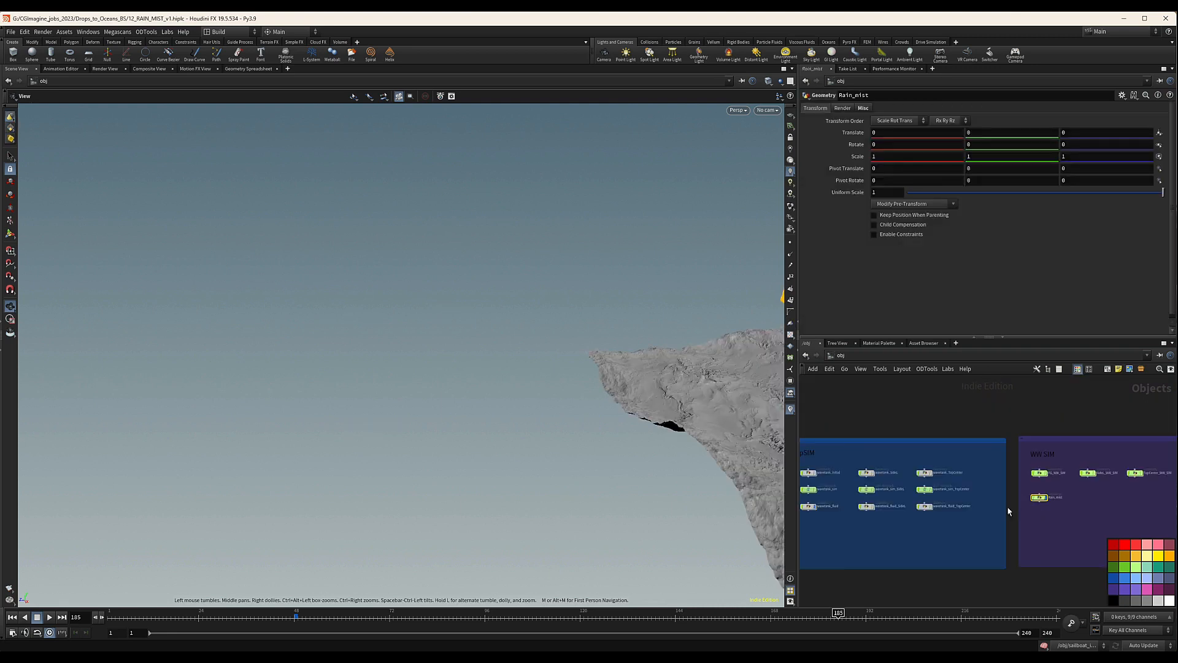
middle_click_drag(804, 528, 1057, 512)
scroll(963, 460, "up", 3)
double_click(959, 451)
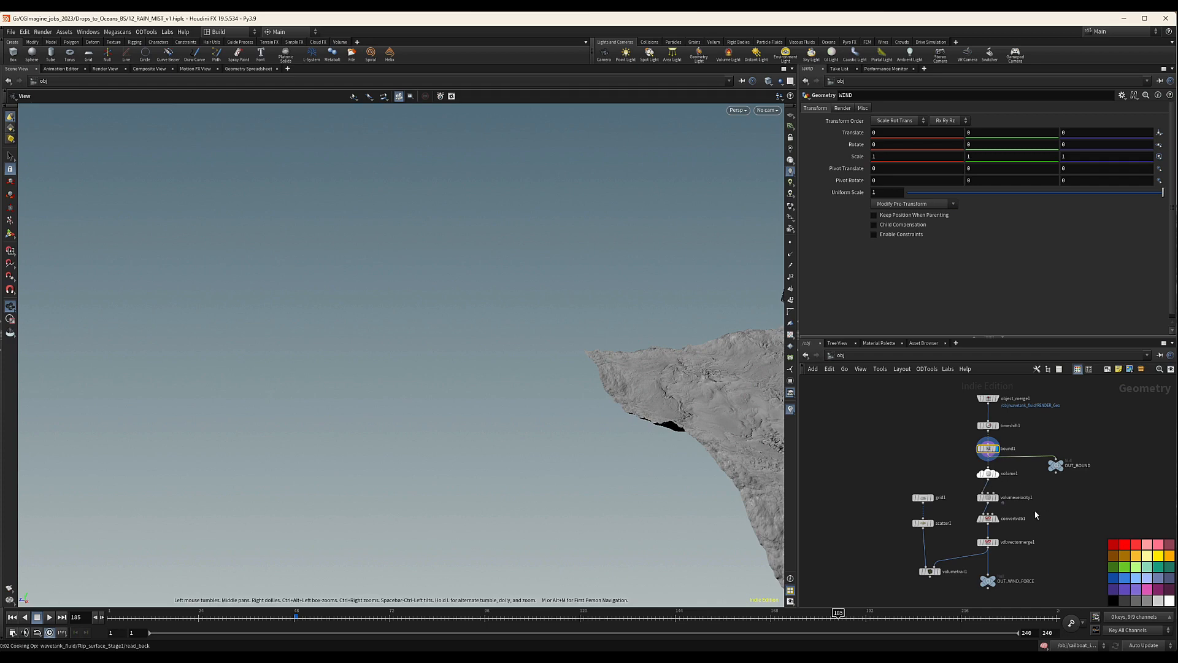
Step: Display the Volume Trail node in the WIND network and examine the wind velocity trails
left_click(937, 571)
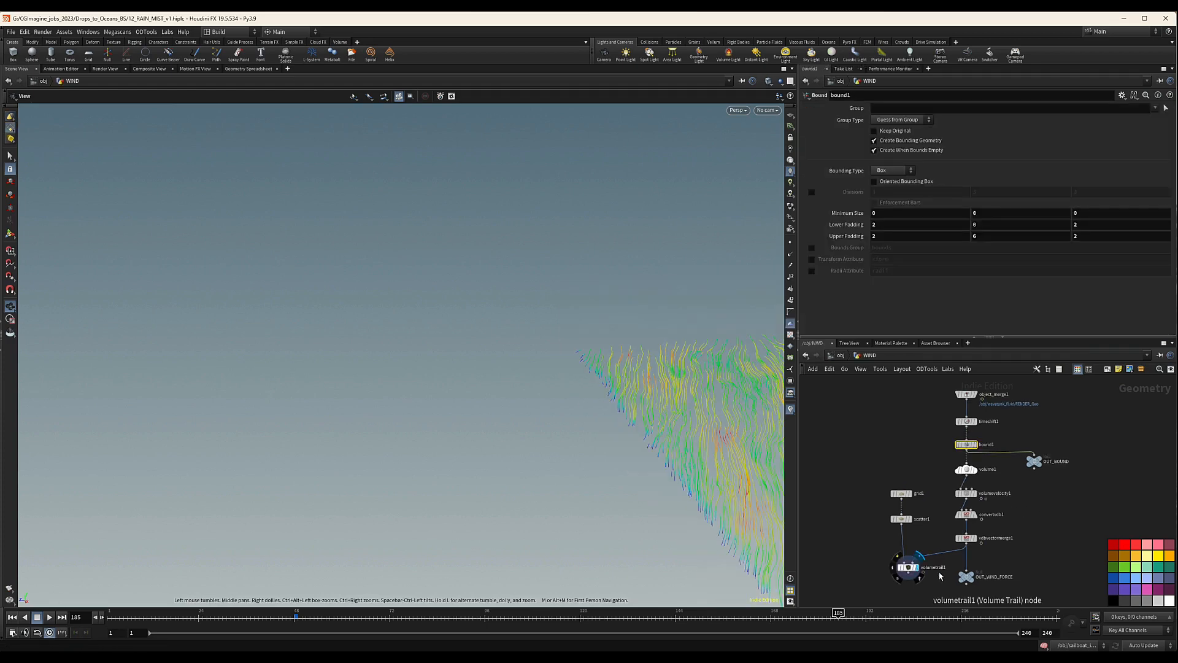
left_click_drag(466, 386, 358, 492)
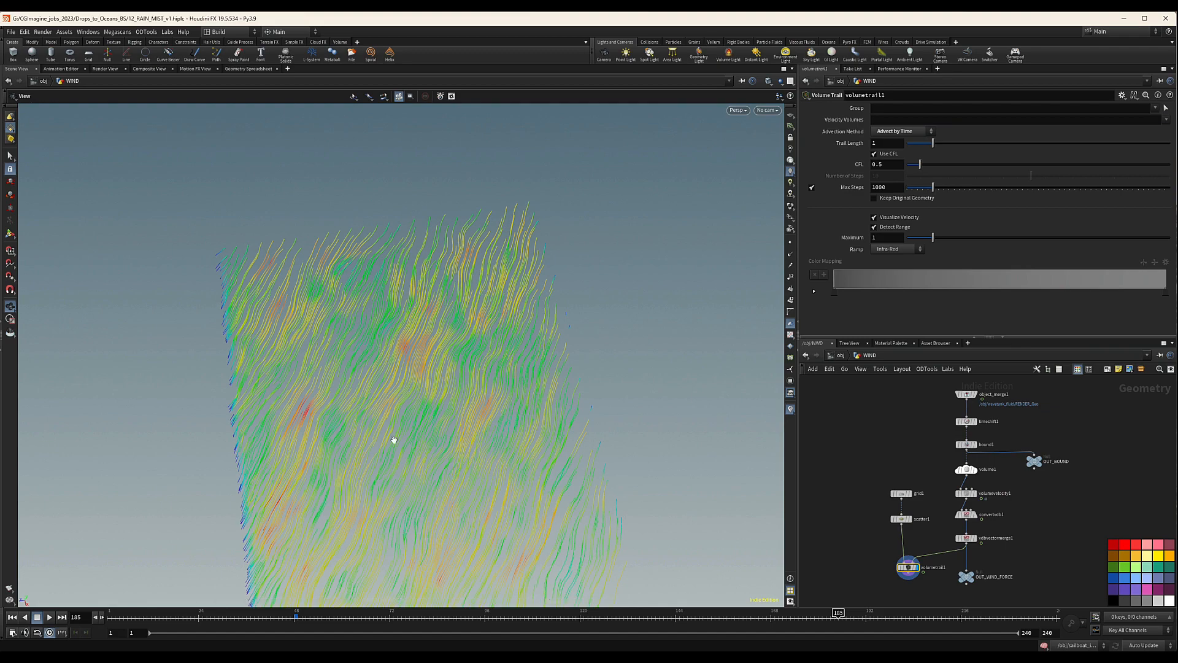
left_click_drag(419, 508, 388, 465)
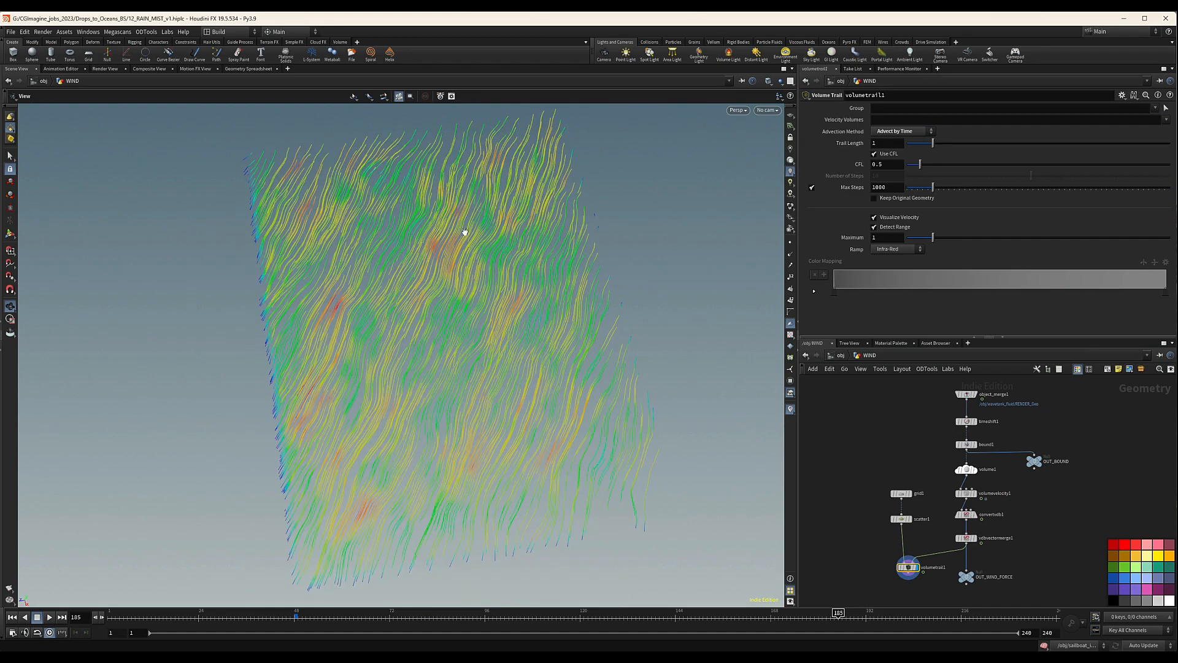
Step: Examine the wind velocity trails from low angles and return to the object level
left_click_drag(441, 349, 544, 290)
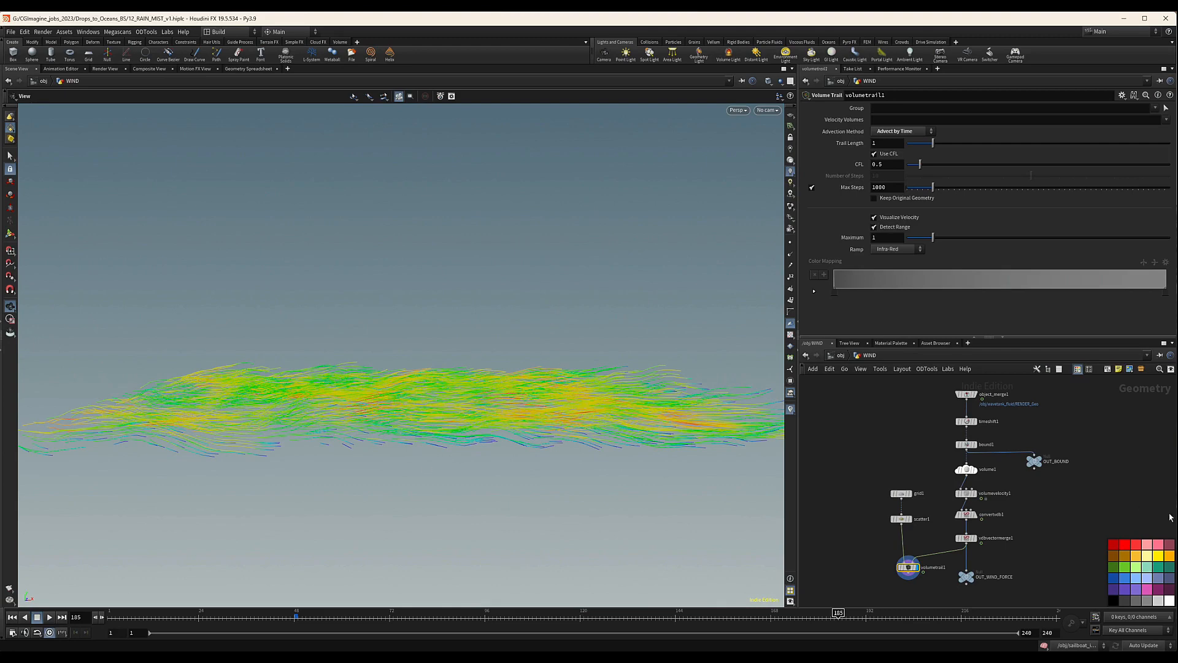
scroll(963, 501, "down", 3)
left_click_drag(435, 399, 451, 418)
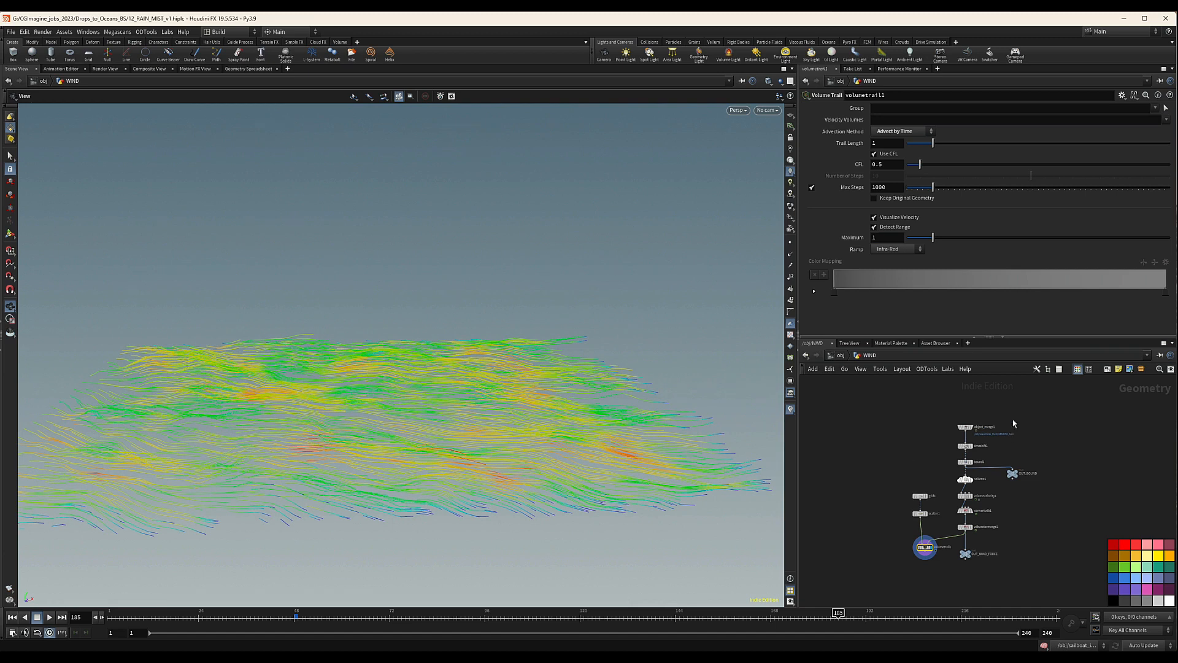
scroll(1081, 446, "down", 3)
left_click(841, 356)
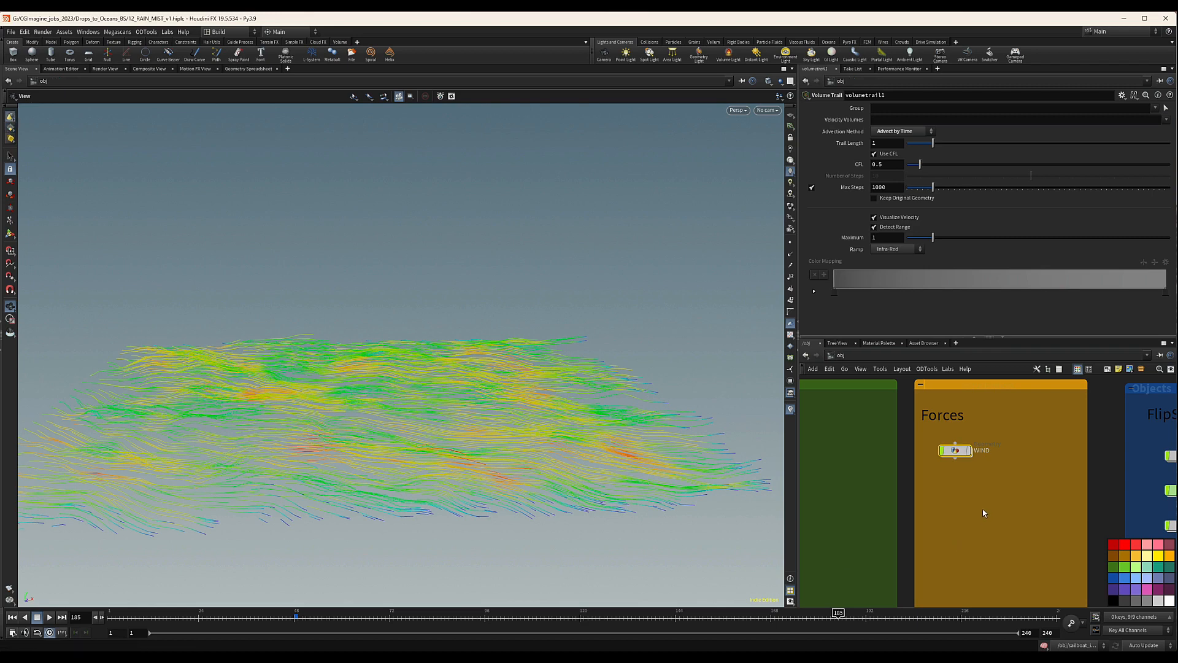
scroll(1014, 519, "down", 3)
left_click(984, 484)
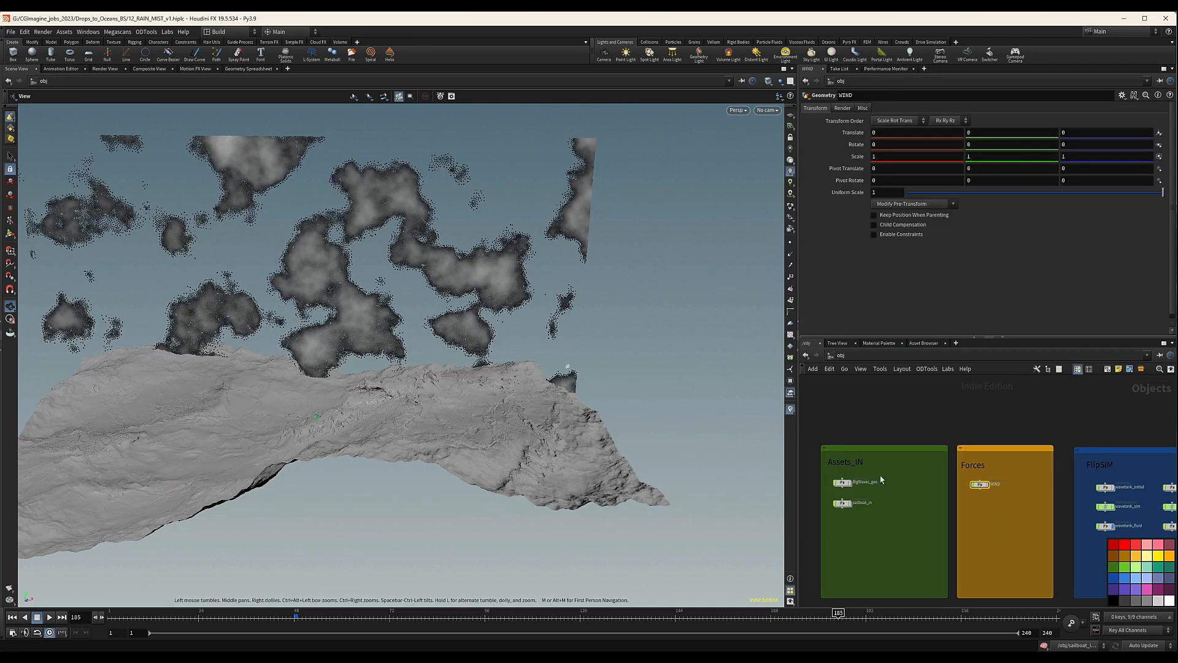
Step: Examine how the mist emitter points are placed relative to the ocean surface and the boat from several angles
left_click_drag(444, 359, 437, 411)
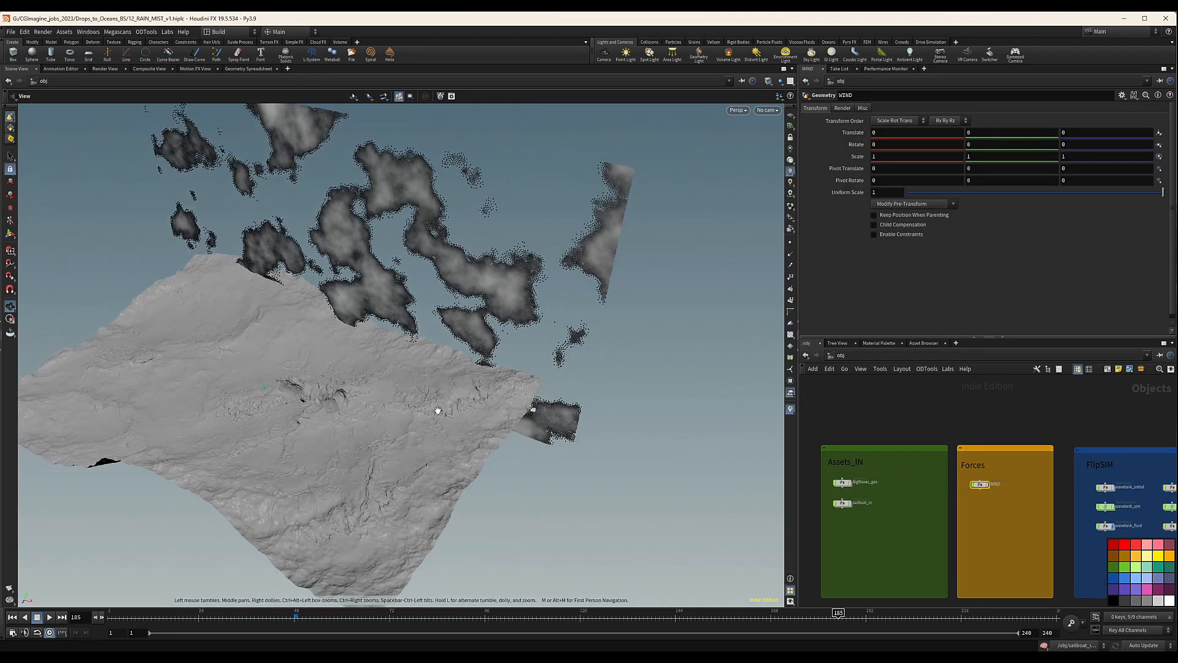
left_click_drag(259, 366, 437, 424)
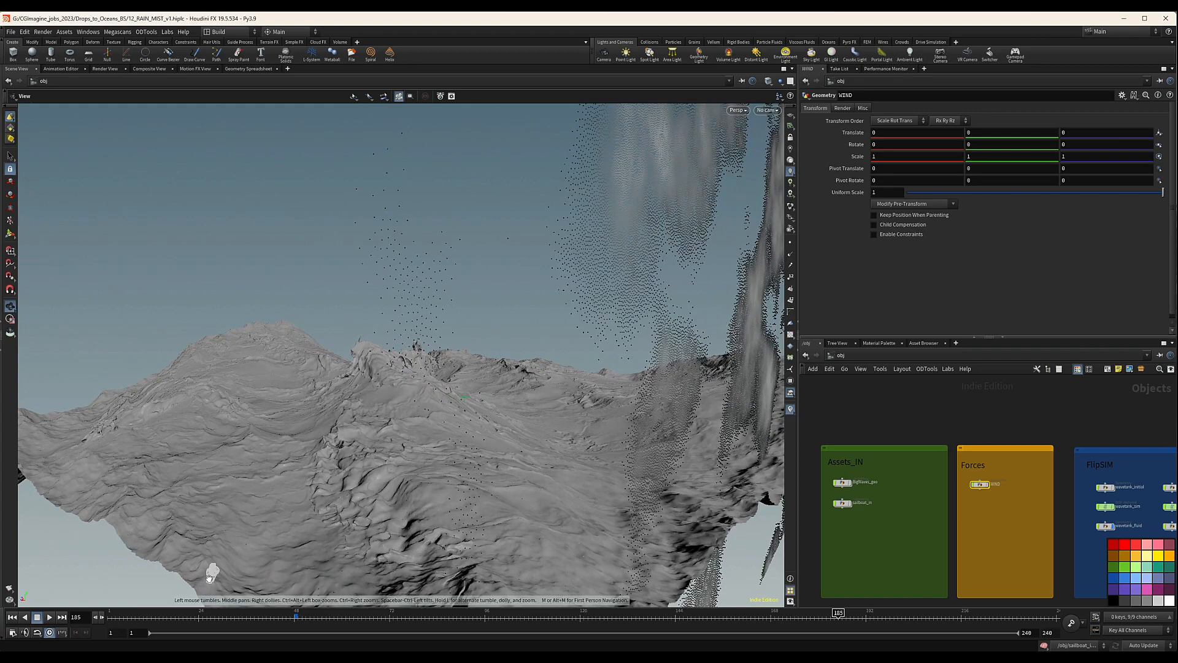
left_click_drag(211, 574, 434, 511)
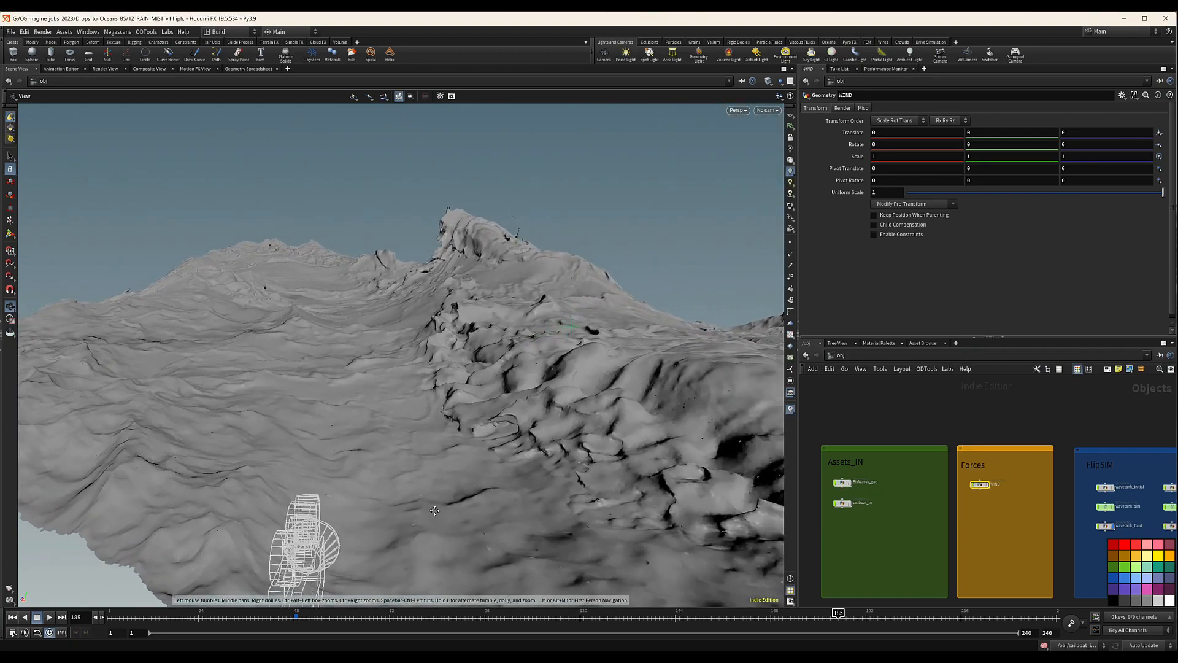
right_click_drag(608, 423, 404, 431)
right_click_drag(602, 370, 487, 381)
left_click_drag(487, 380, 681, 342)
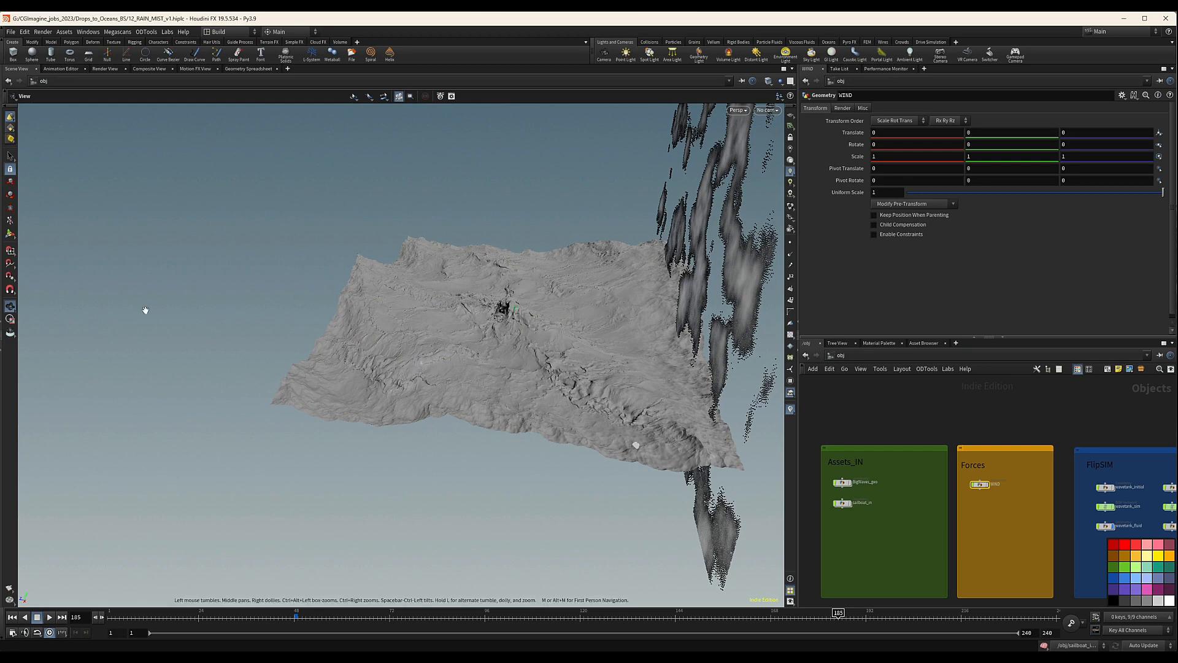
left_click_drag(452, 261, 674, 331)
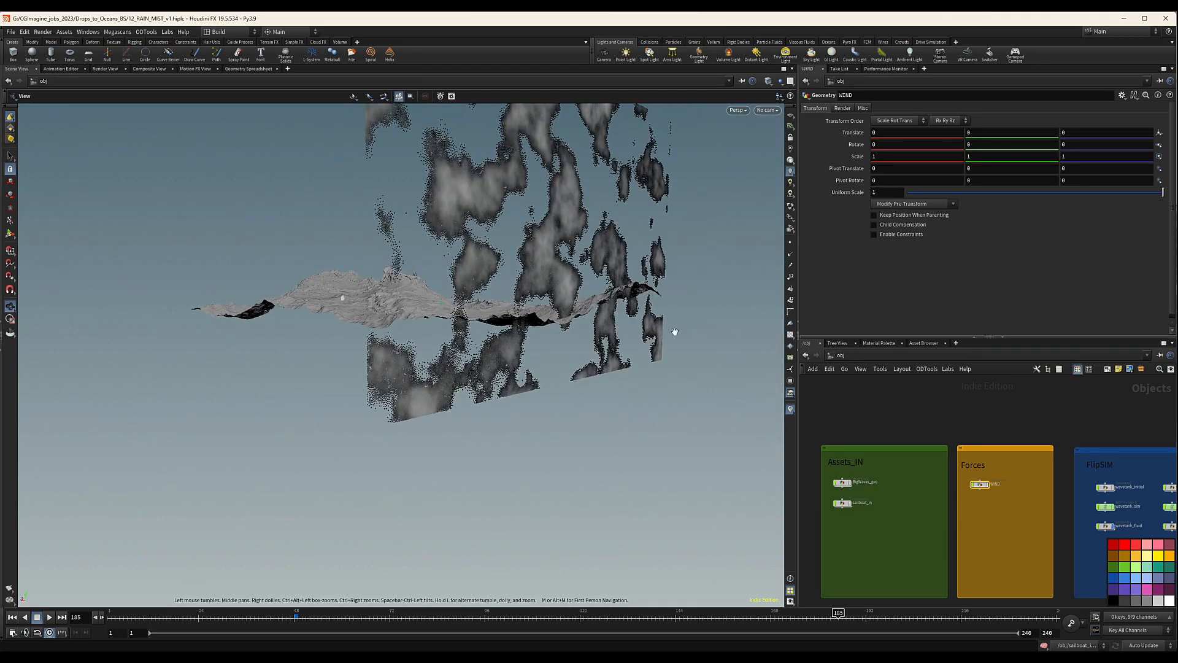
left_click_drag(436, 368, 567, 340)
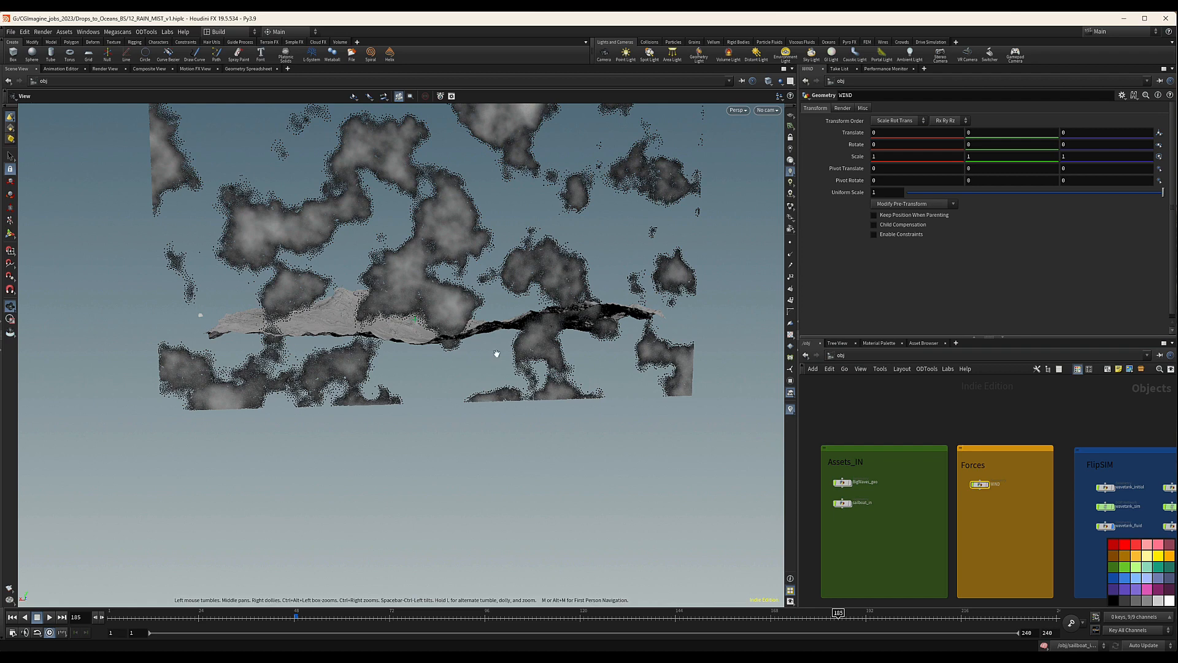
Step: Find the Rain_mist geometry object in the purple network box and open its network
scroll(1046, 459, "down", 4)
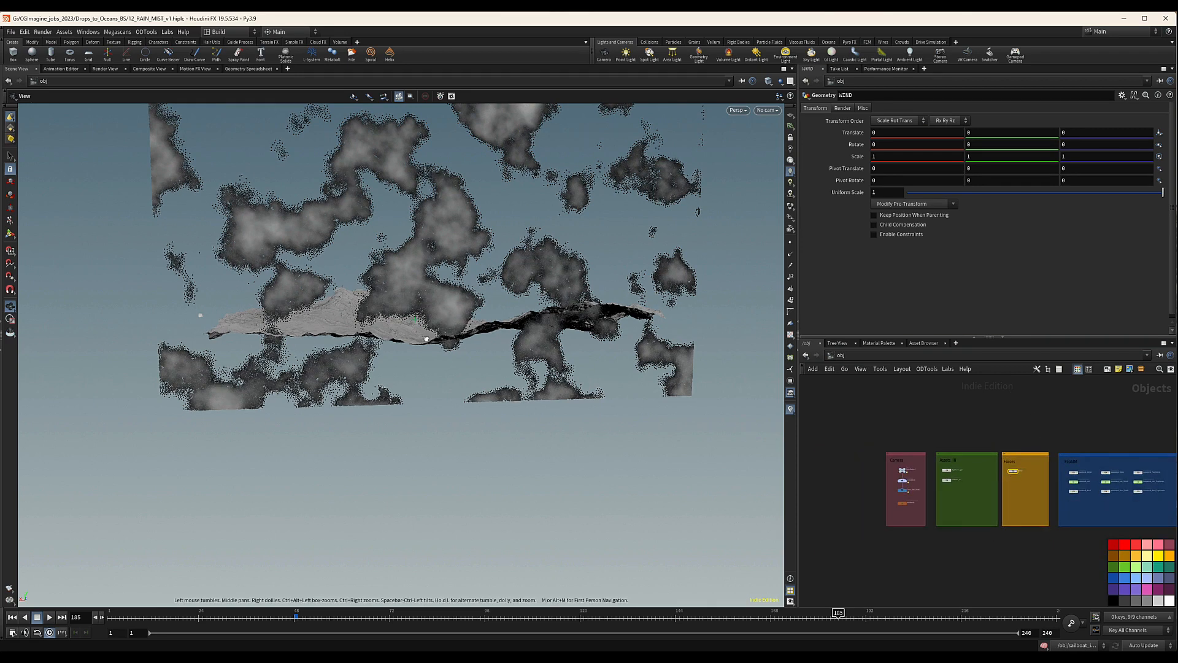
left_click_drag(426, 339, 681, 394)
scroll(1039, 454, "down", 3)
scroll(1040, 432, "up", 6)
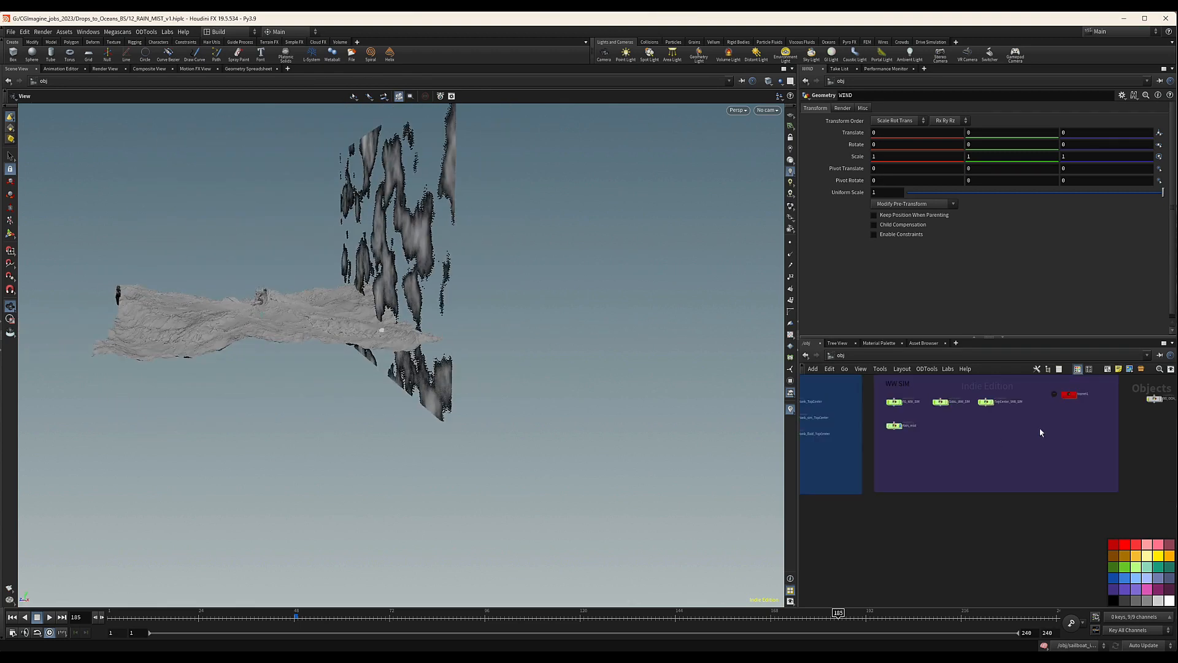
scroll(1025, 416, "up", 3)
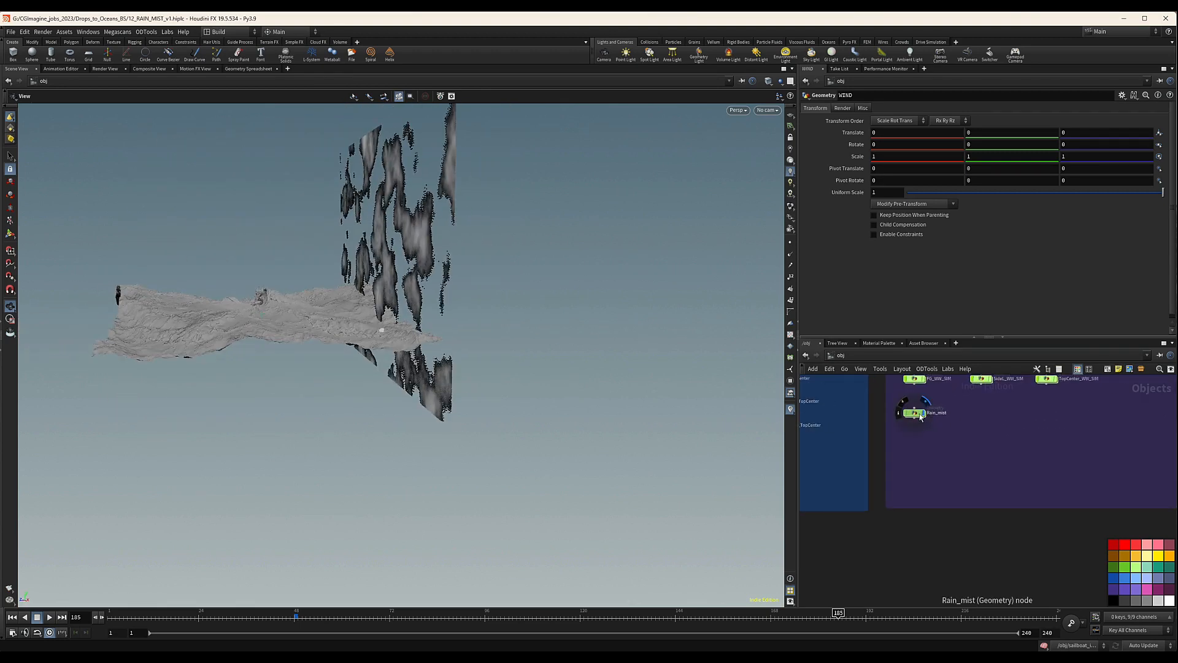
double_click(921, 415)
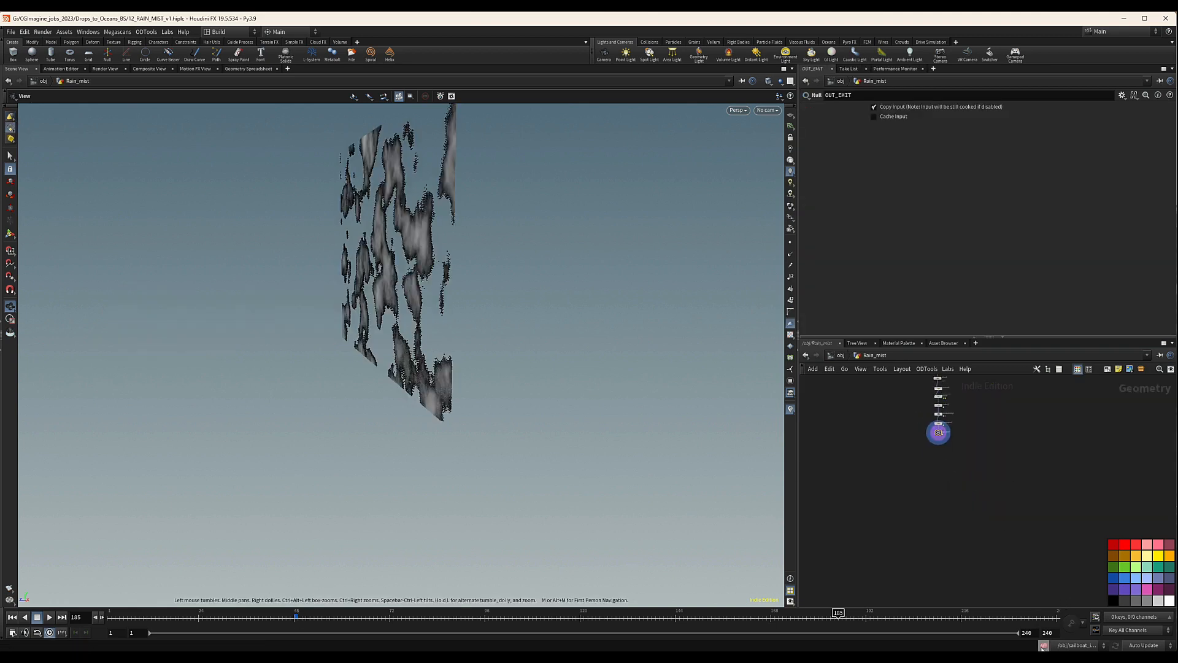
key("Tab")
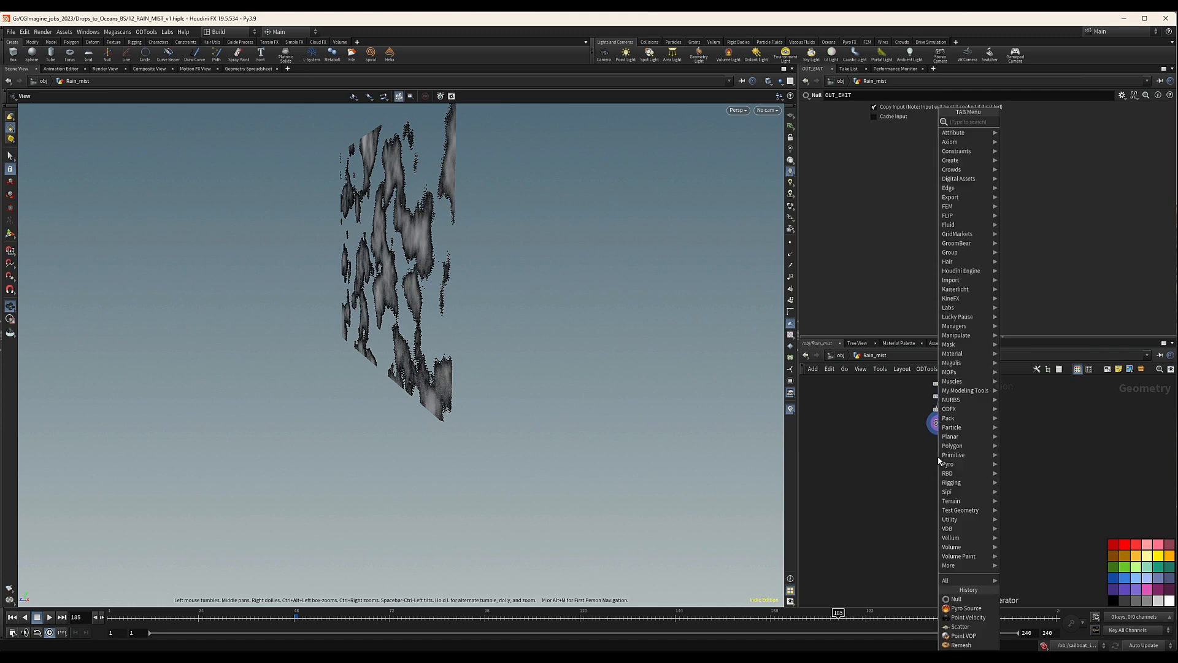
type("dop")
key("Return")
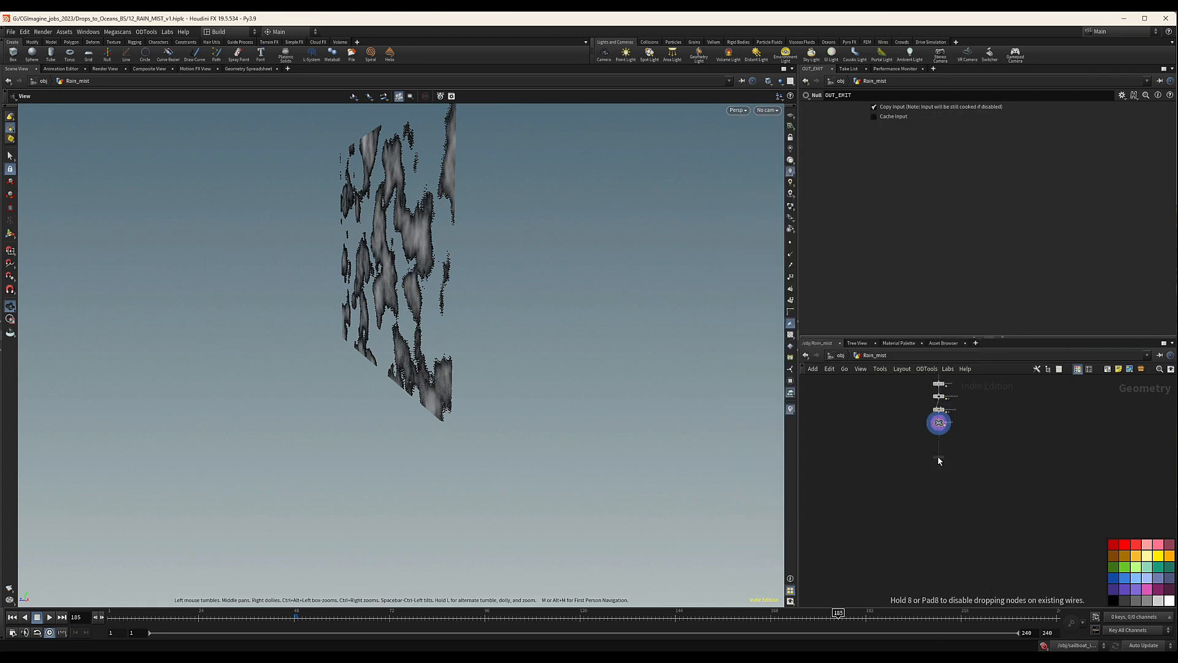
left_click(941, 454)
Step: Add a DOP Network node below OUT_EMIT and rename it Rain_mist_SmokeSim
key("Tab")
type("dop")
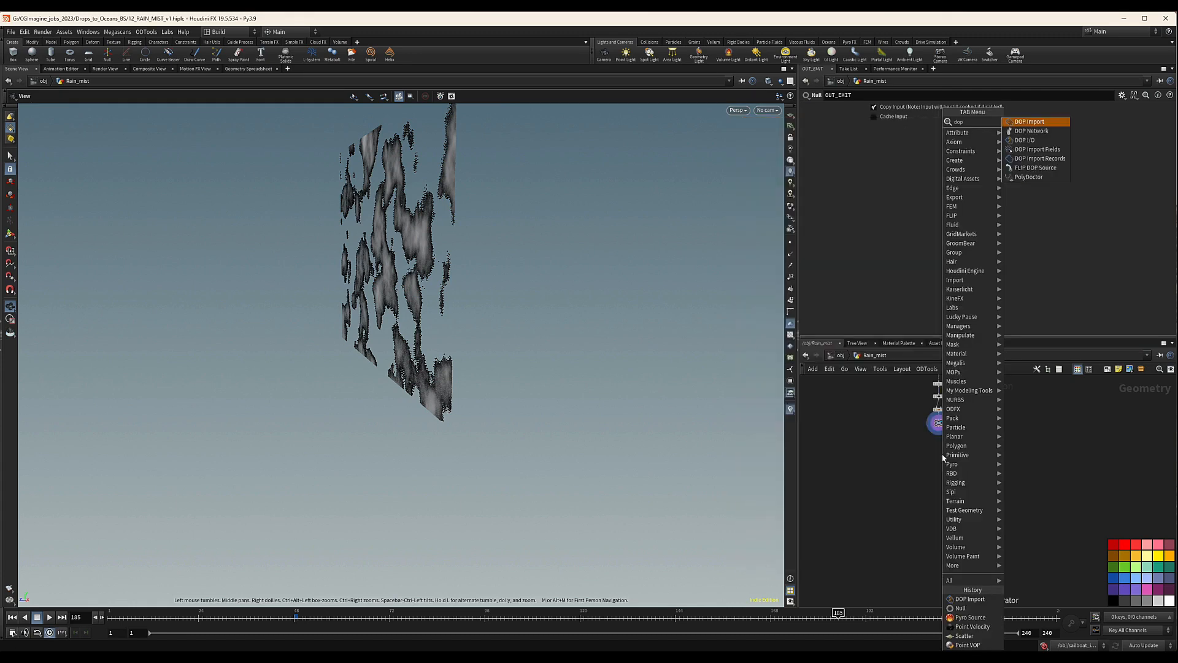
key("Return")
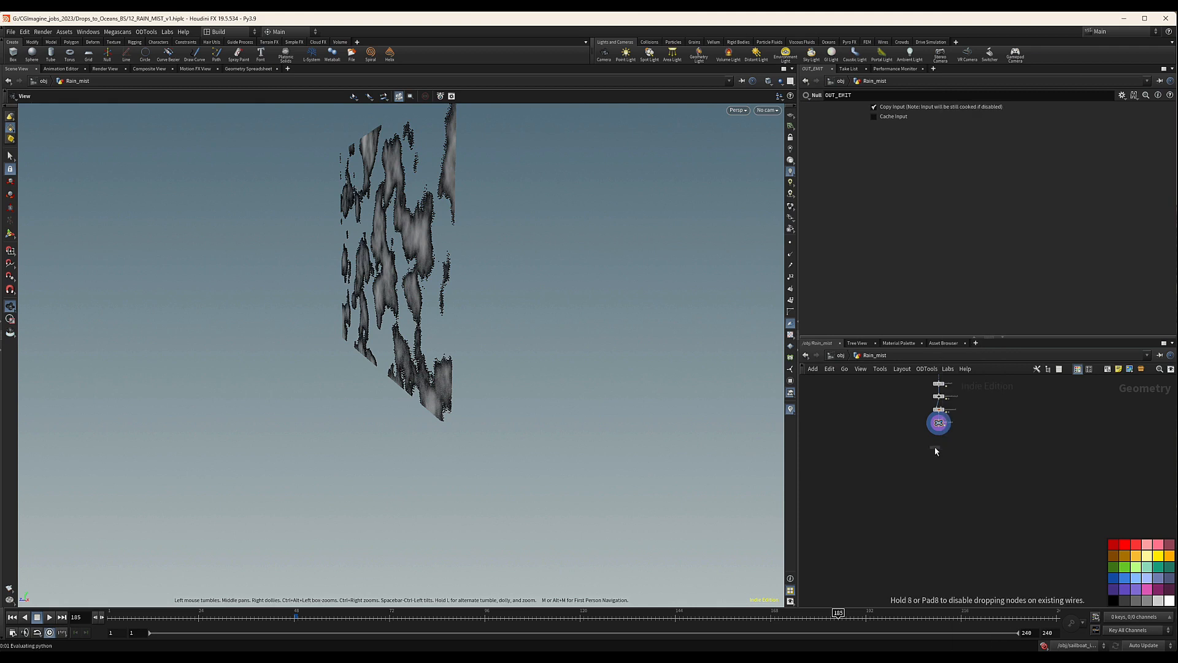
left_click(936, 451)
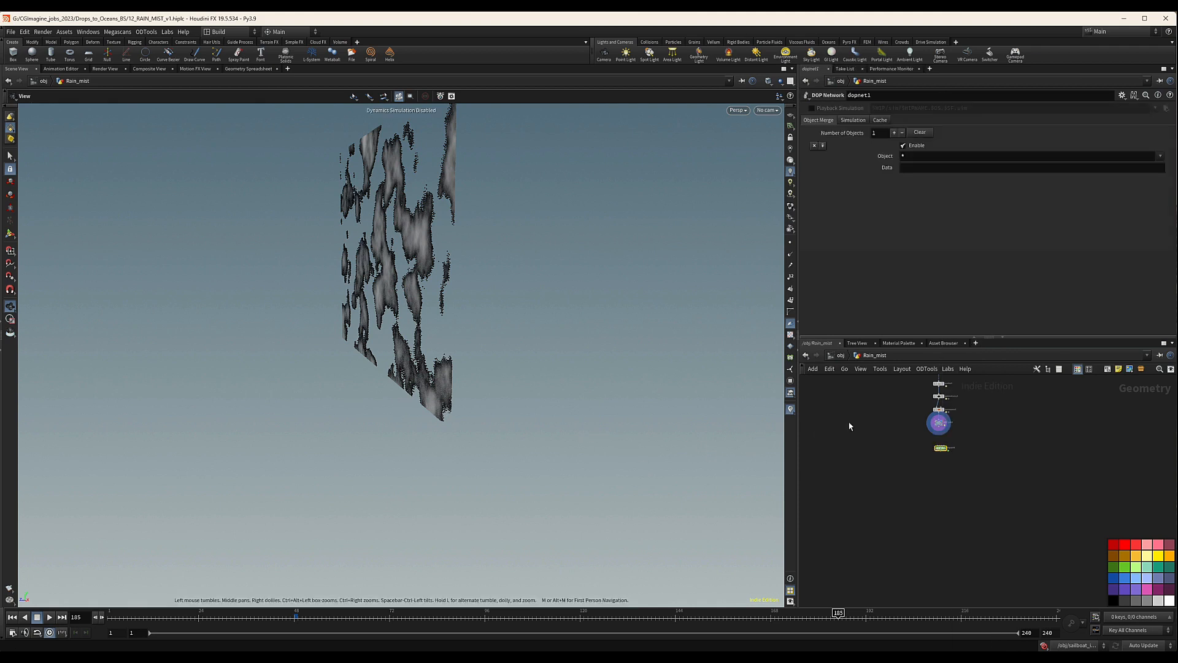
scroll(951, 442, "up", 5)
double_click(967, 471)
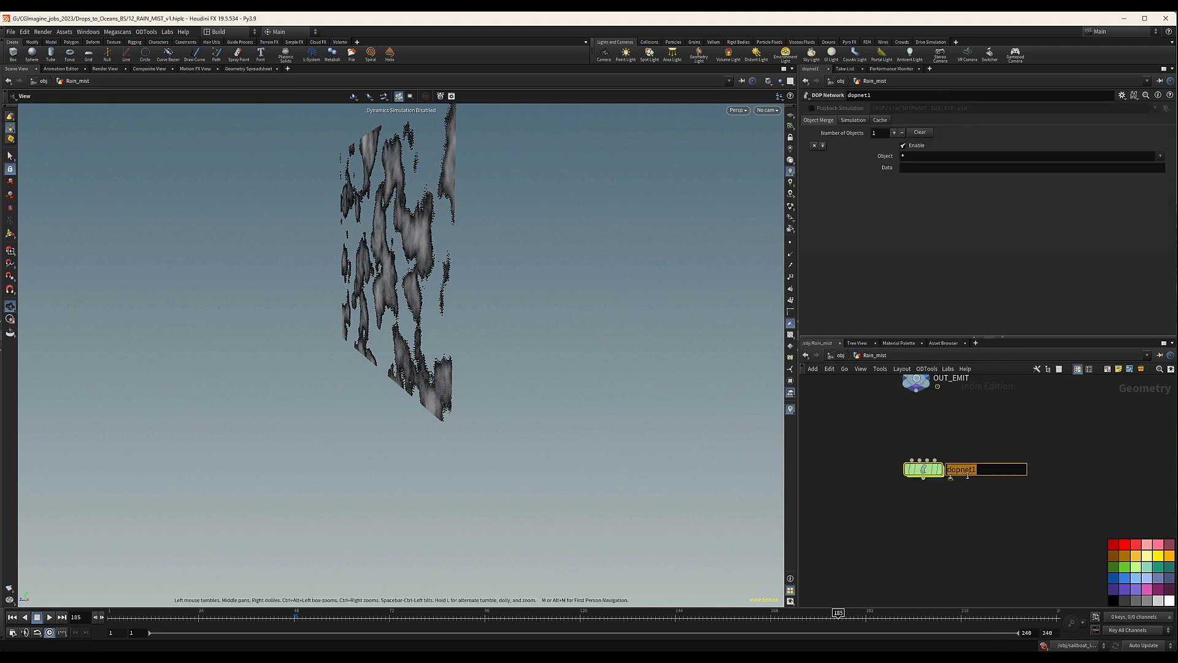
type("Rain_mist_Smoke")
type("Sim")
key("Return")
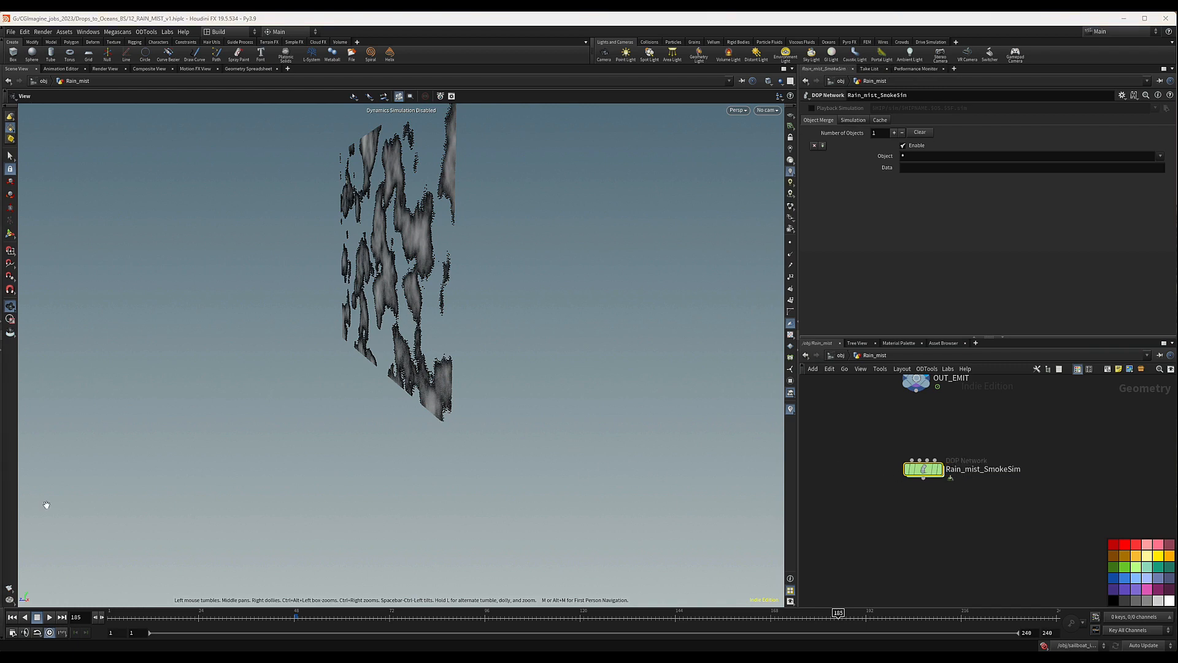
Step: Open the Rain_mist_SmokeSim network and move its output node down to make room above it
scroll(950, 473, "down", 3)
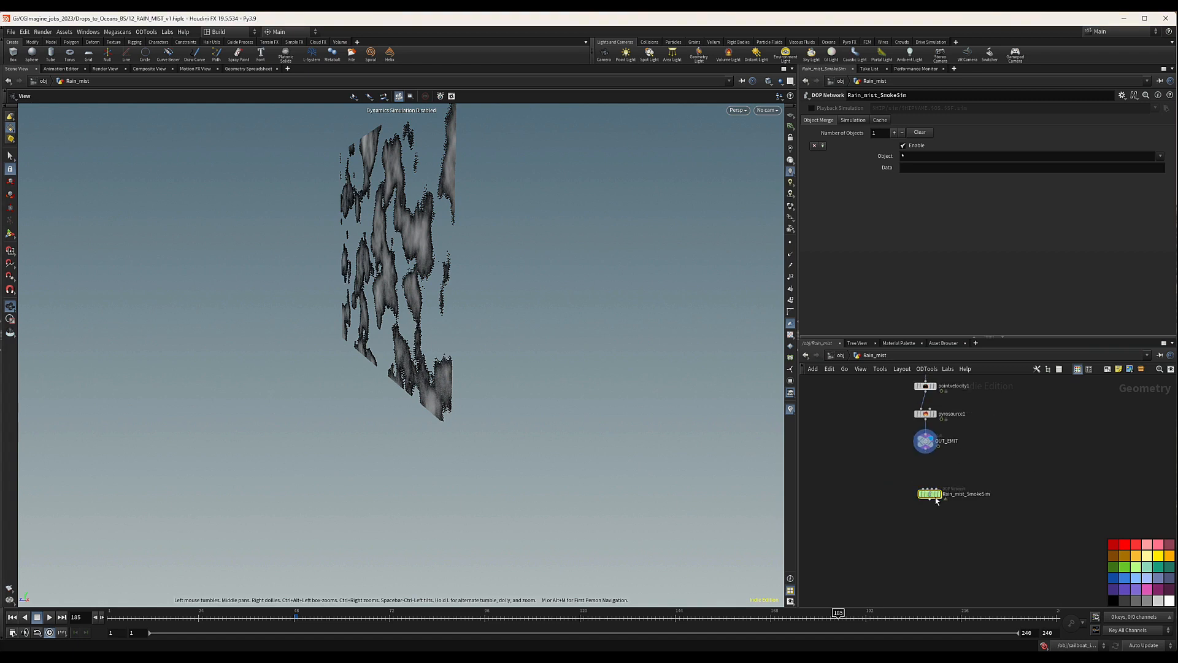
double_click(927, 482)
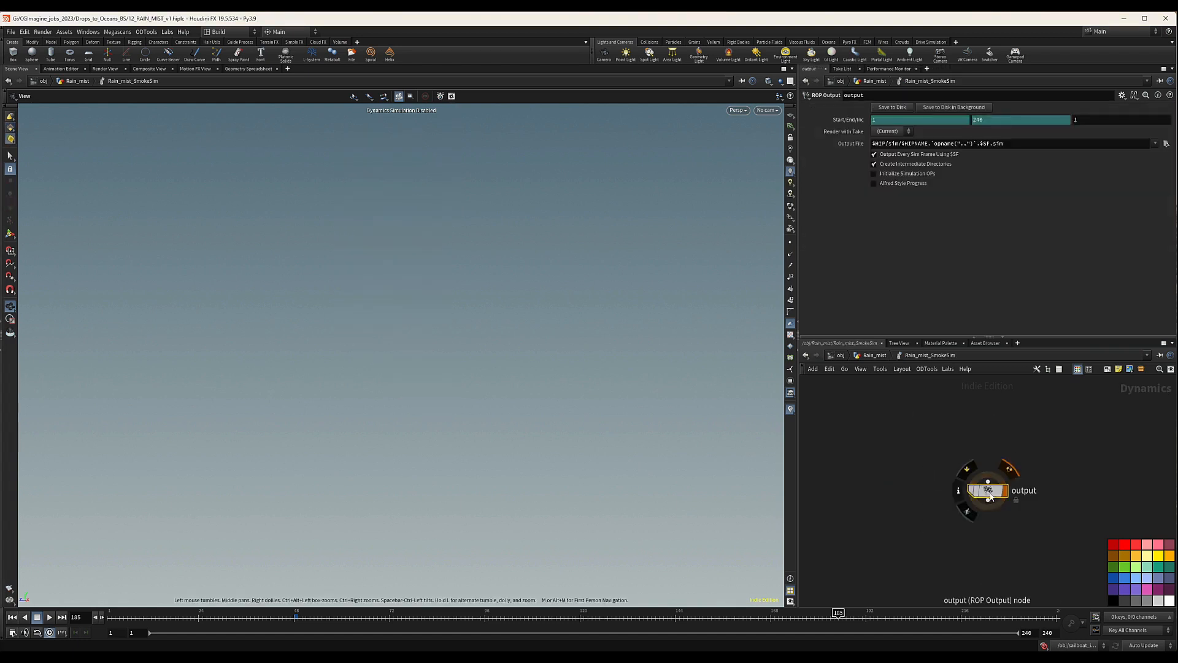
left_click_drag(987, 491, 981, 562)
middle_click_drag(965, 478, 935, 489)
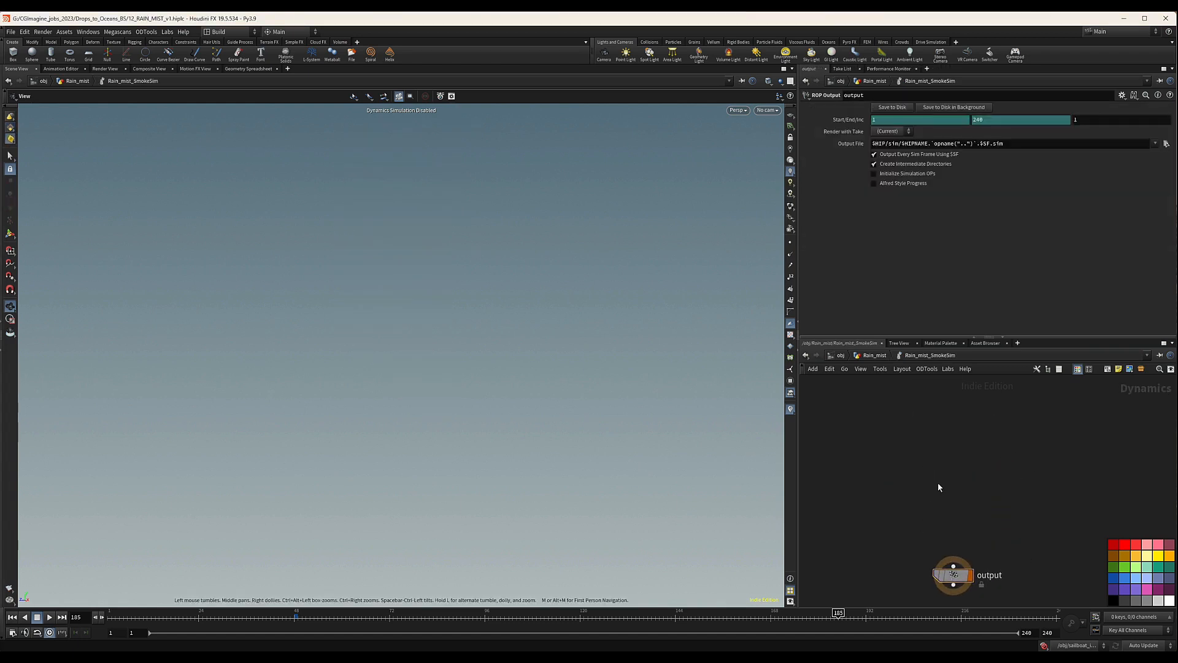
Step: Add a Pyro Solver (Sparse) node above the output node
key("Tab")
type("py")
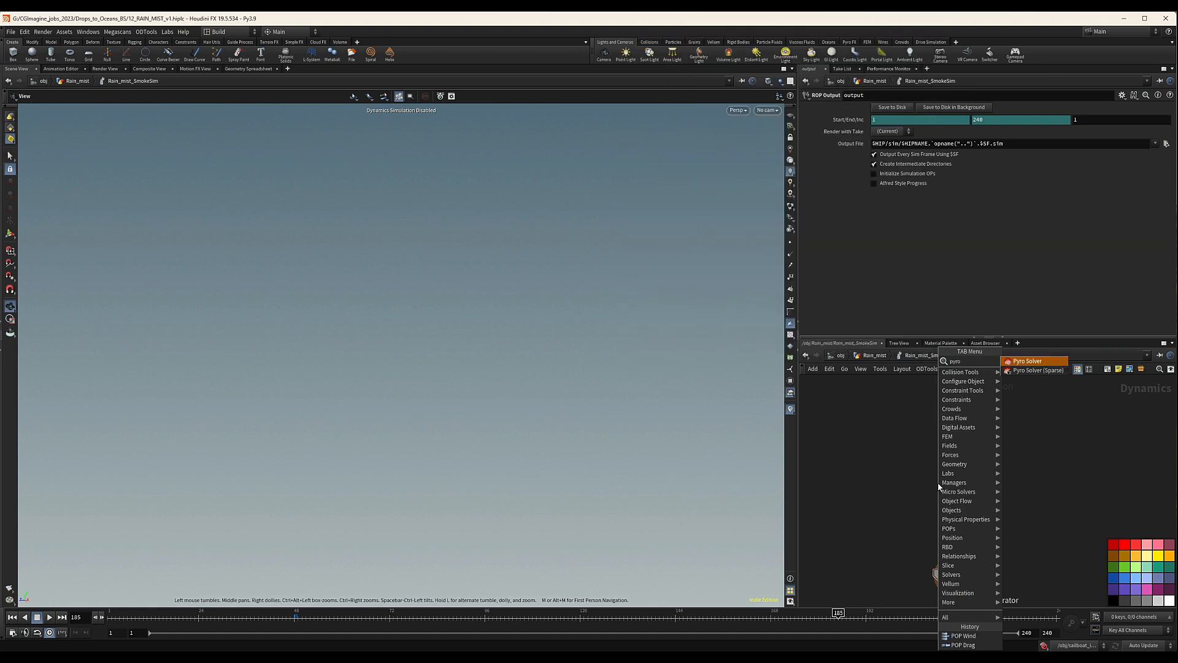
key("Return")
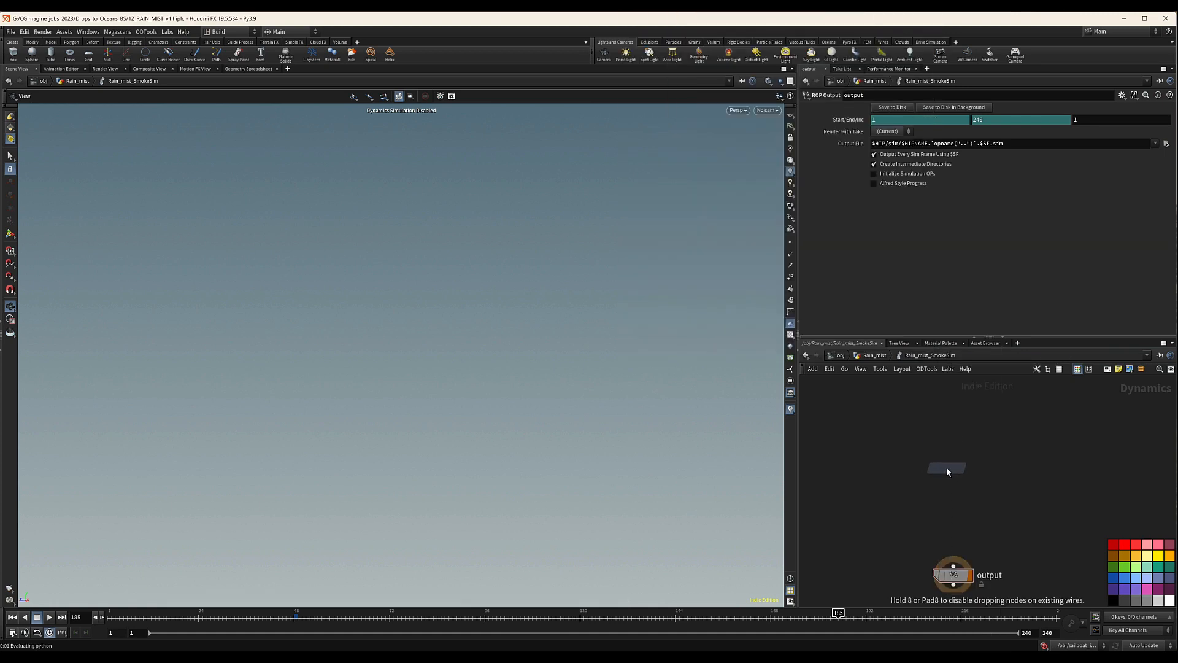
left_click(957, 472)
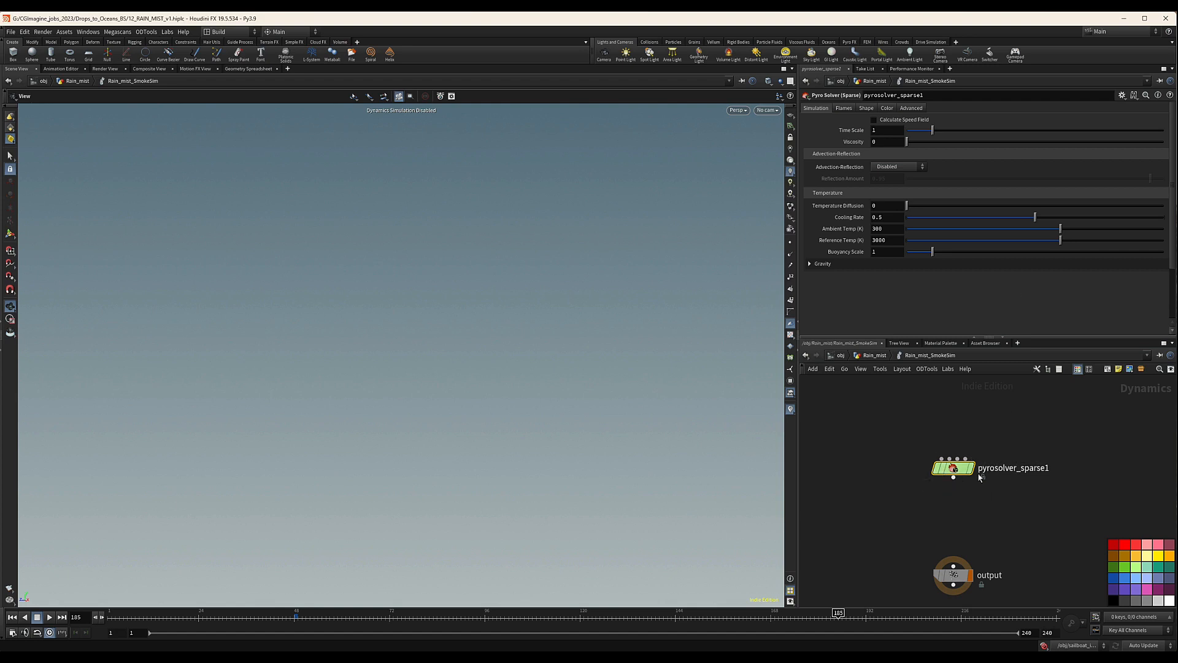
middle_click_drag(1041, 489, 1026, 491)
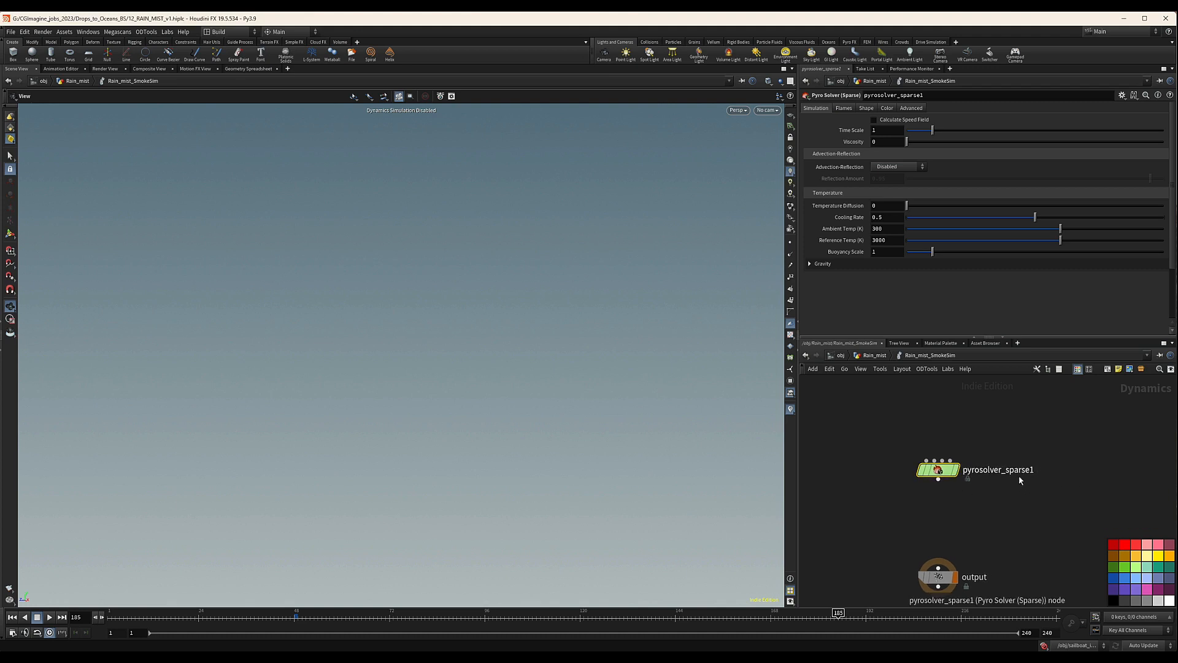
middle_click_drag(943, 523, 947, 517)
left_click(947, 517)
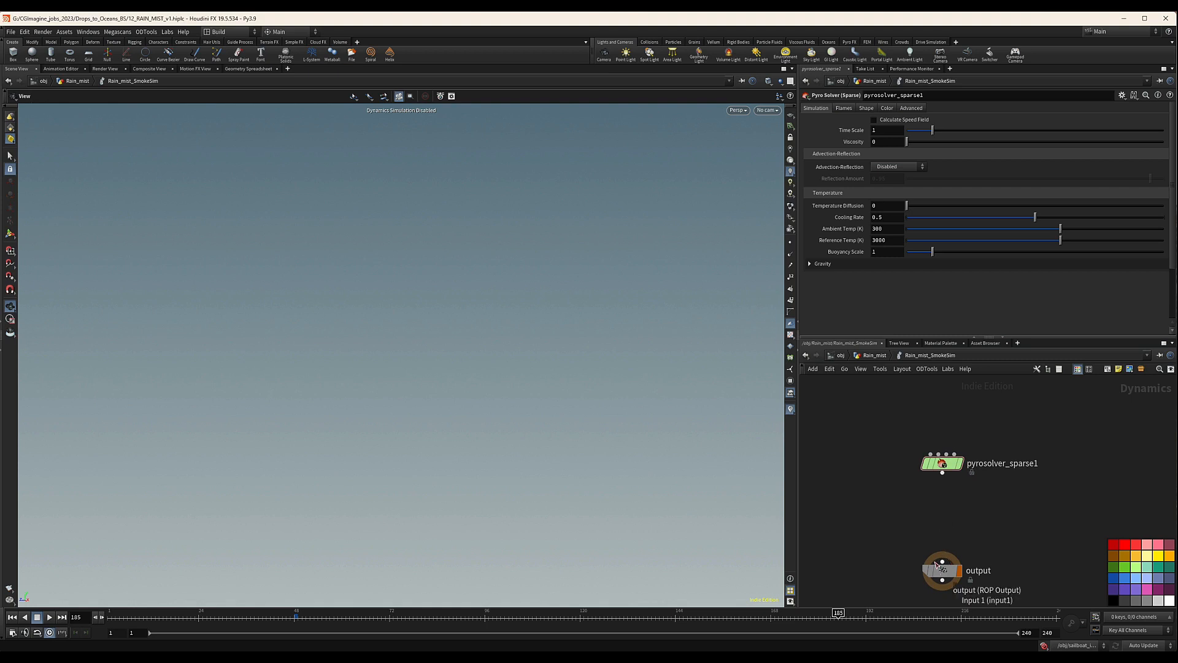
Step: Add a Gravity Force node below the sparse Pyro Solver, connecting the solver to it and it to the output
left_click_drag(945, 568, 945, 572)
key("Tab")
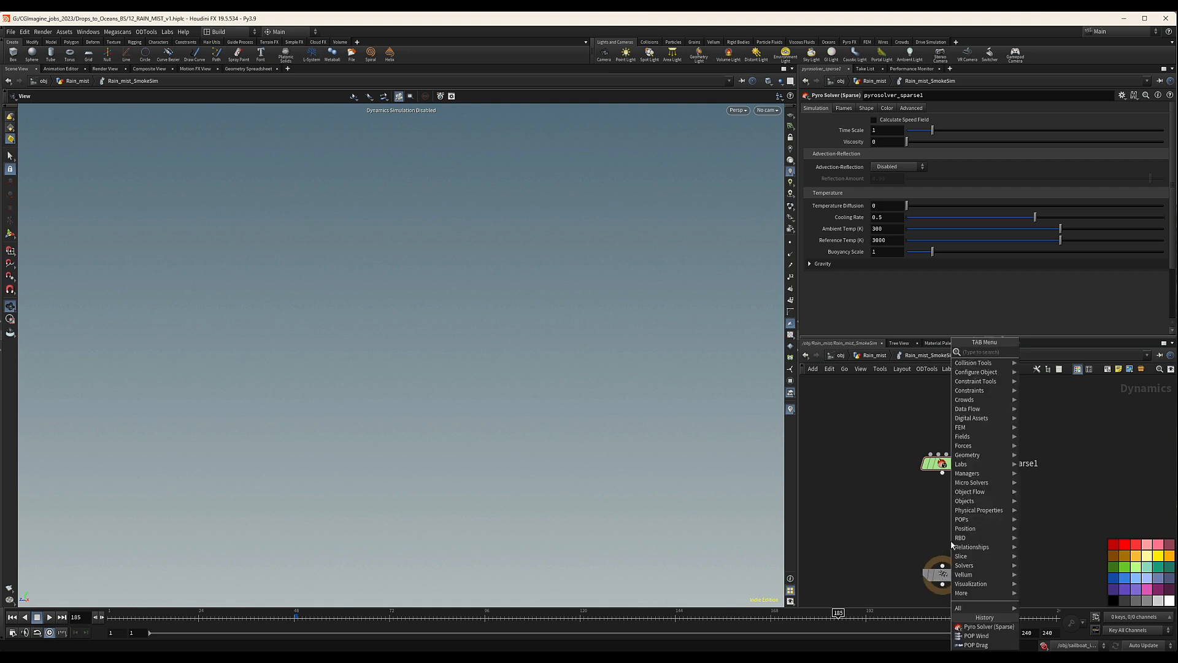
type("gran")
key("BackSpace")
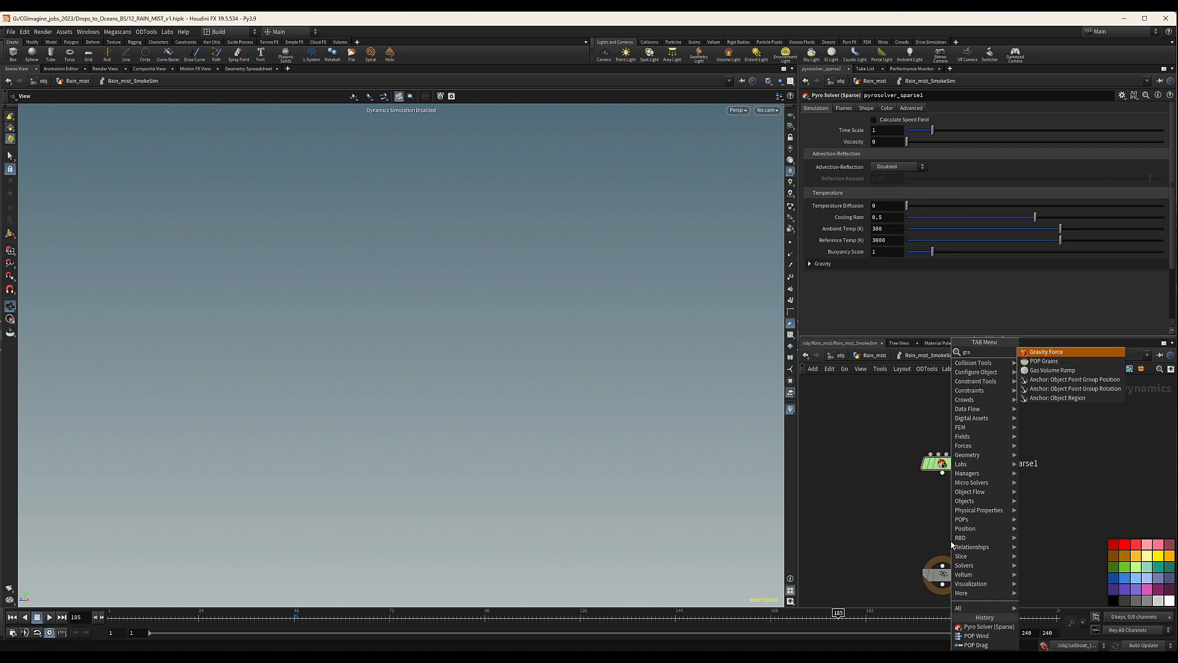
key("Return")
left_click(942, 531)
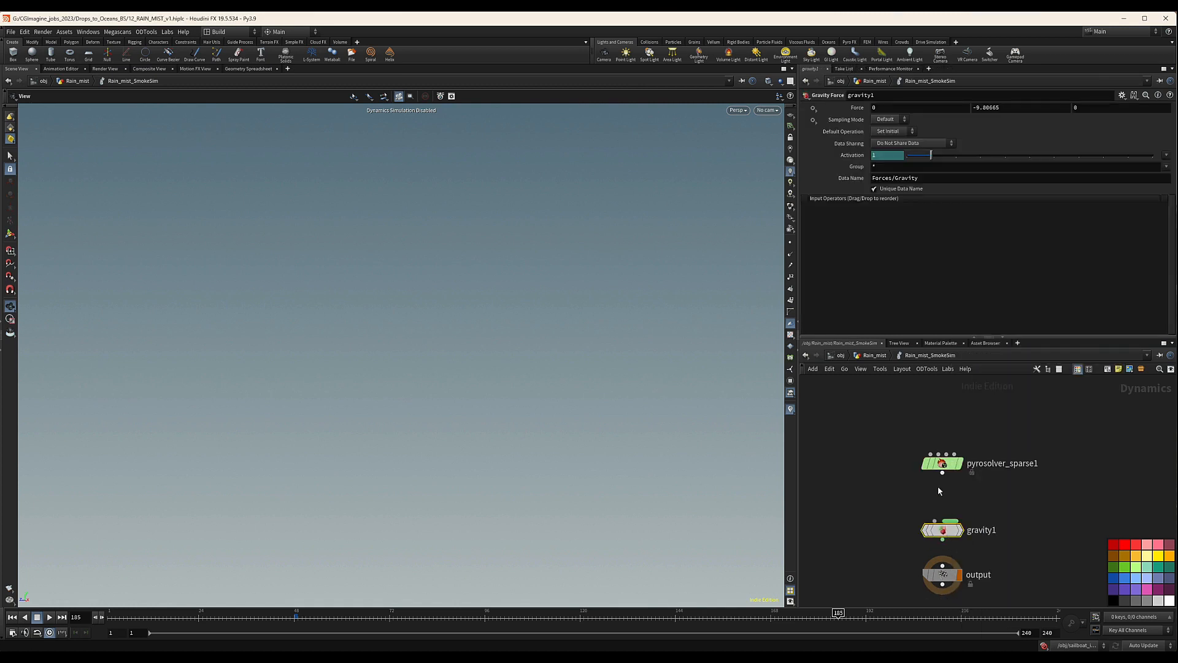
left_click(942, 472)
left_click(942, 521)
left_click(943, 539)
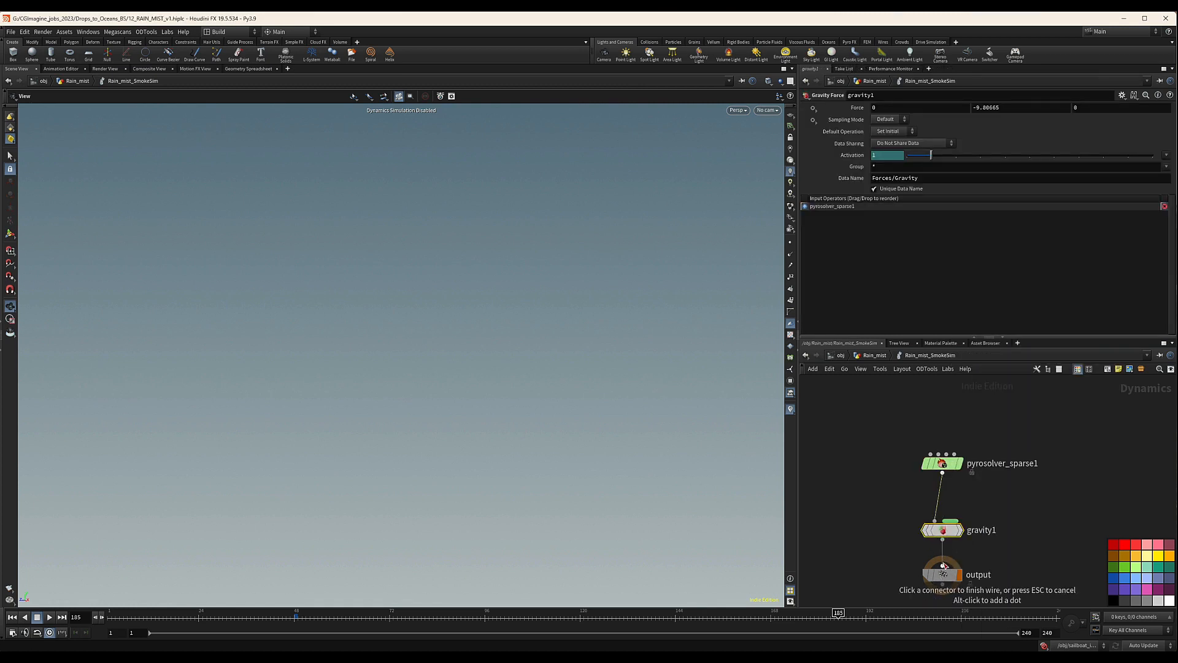
left_click(943, 564)
Step: Add a Smoke Object node in the empty area above and beside the sparse Pyro Solver
scroll(918, 460, "down", 4)
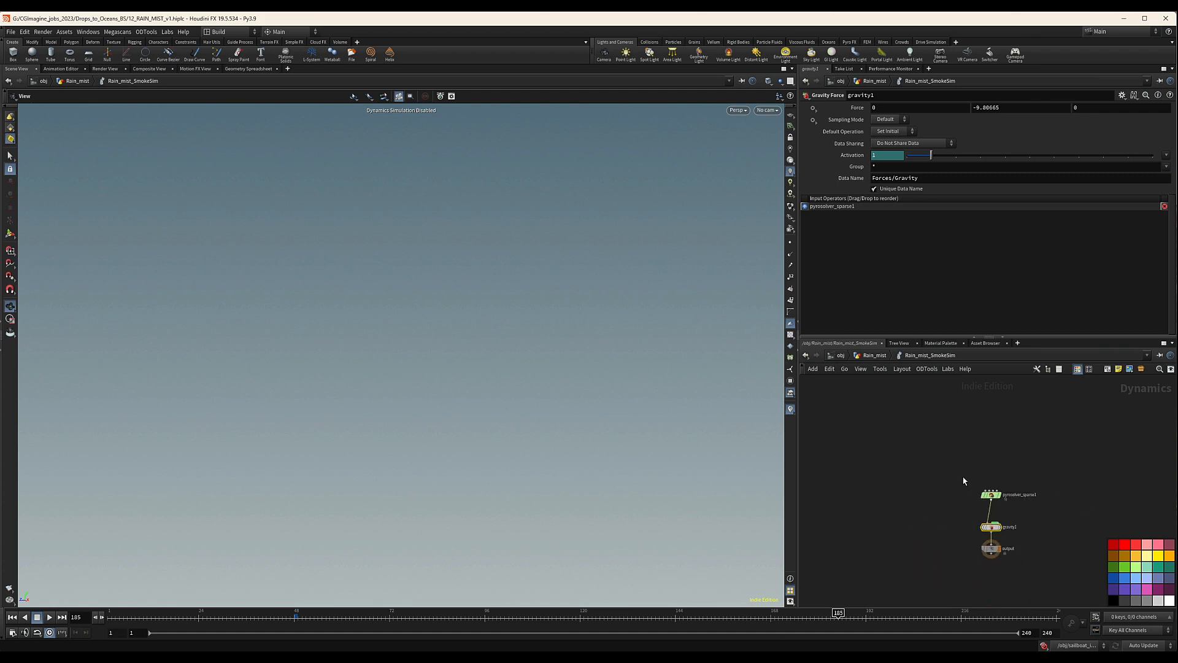
left_click(920, 438)
key("Tab")
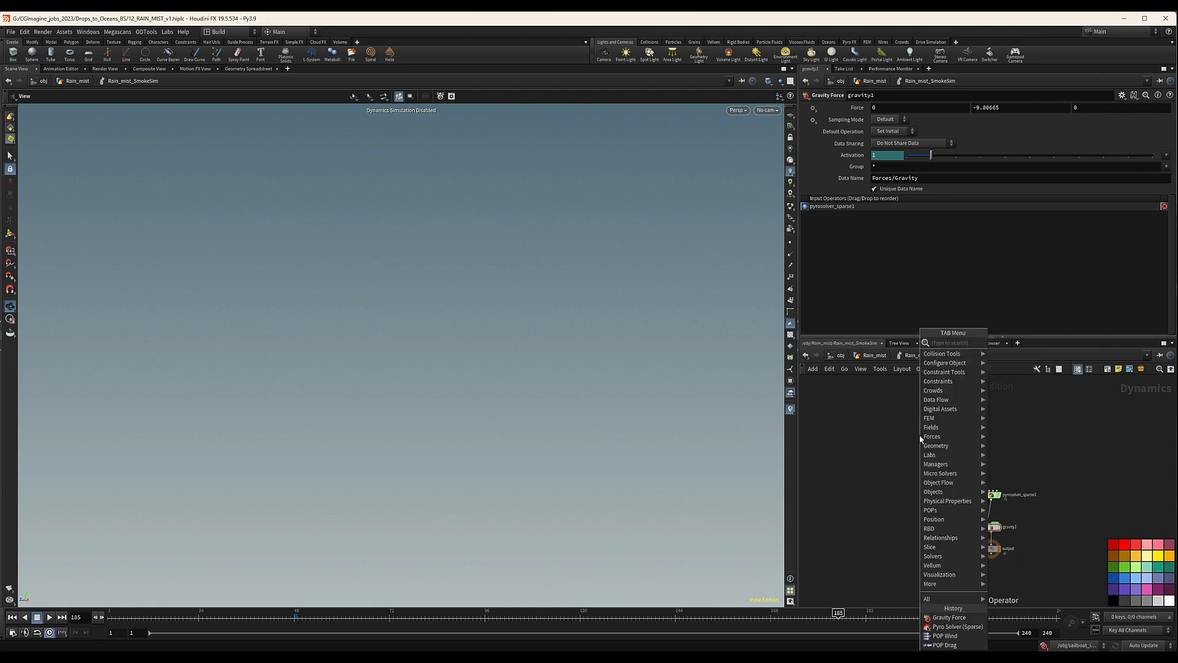
type("smoke")
key("Return")
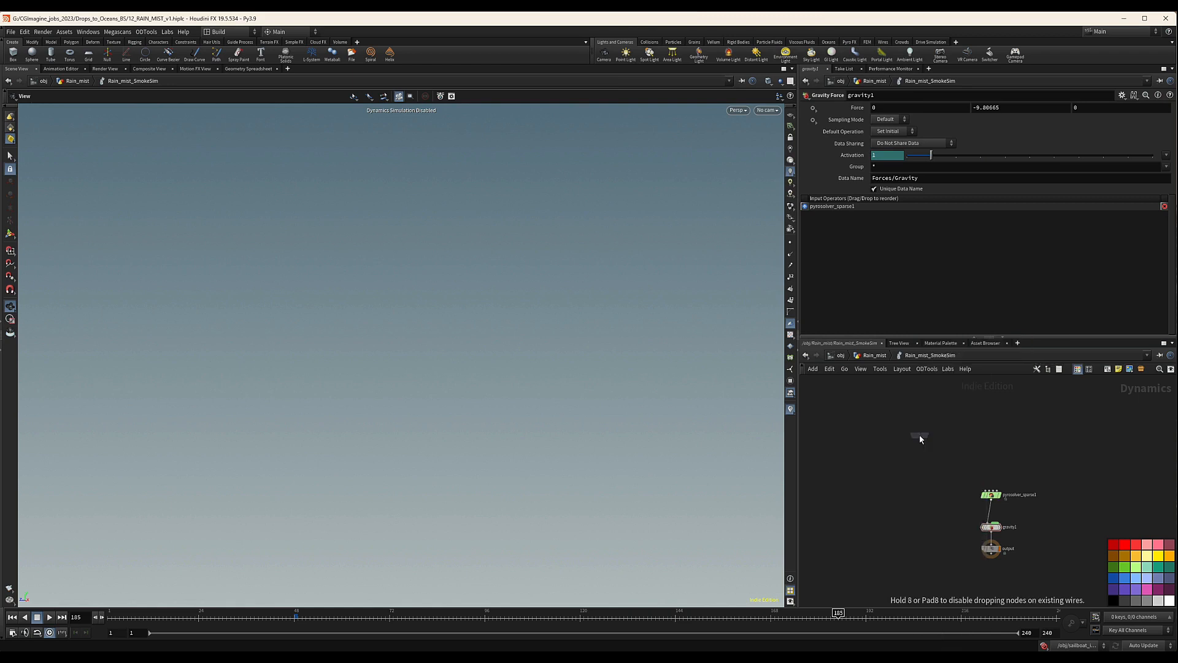
left_click(919, 435)
left_click_drag(919, 435, 905, 441)
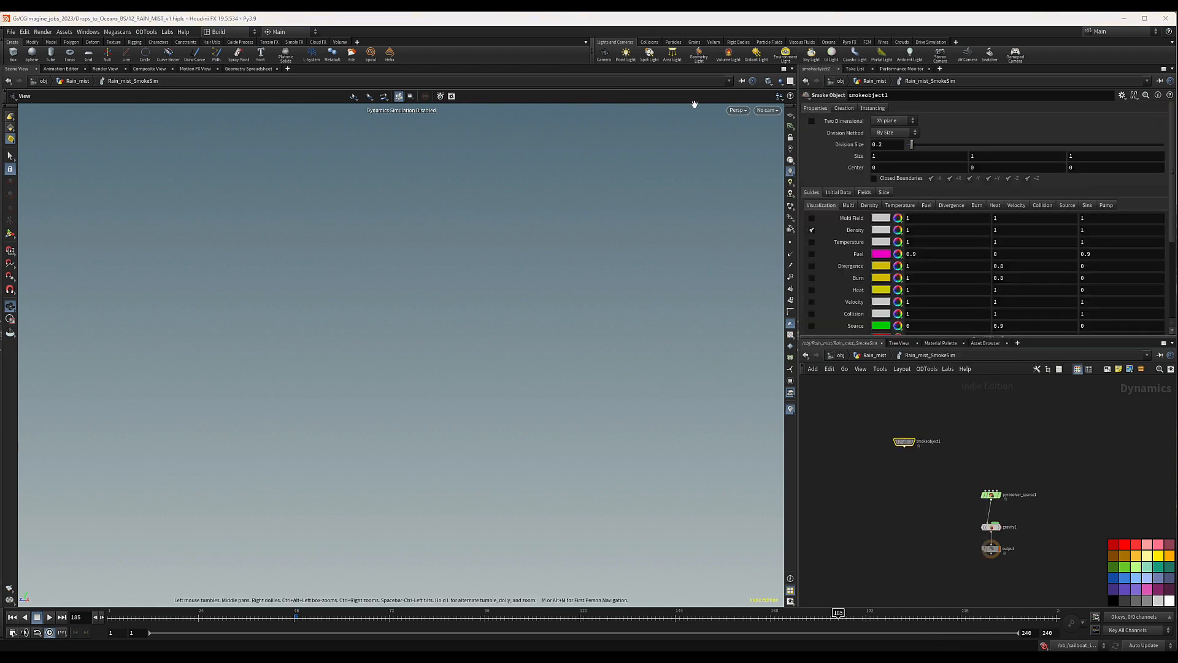
Step: Set the Smoke Object's division size to 0.08
double_click(880, 143)
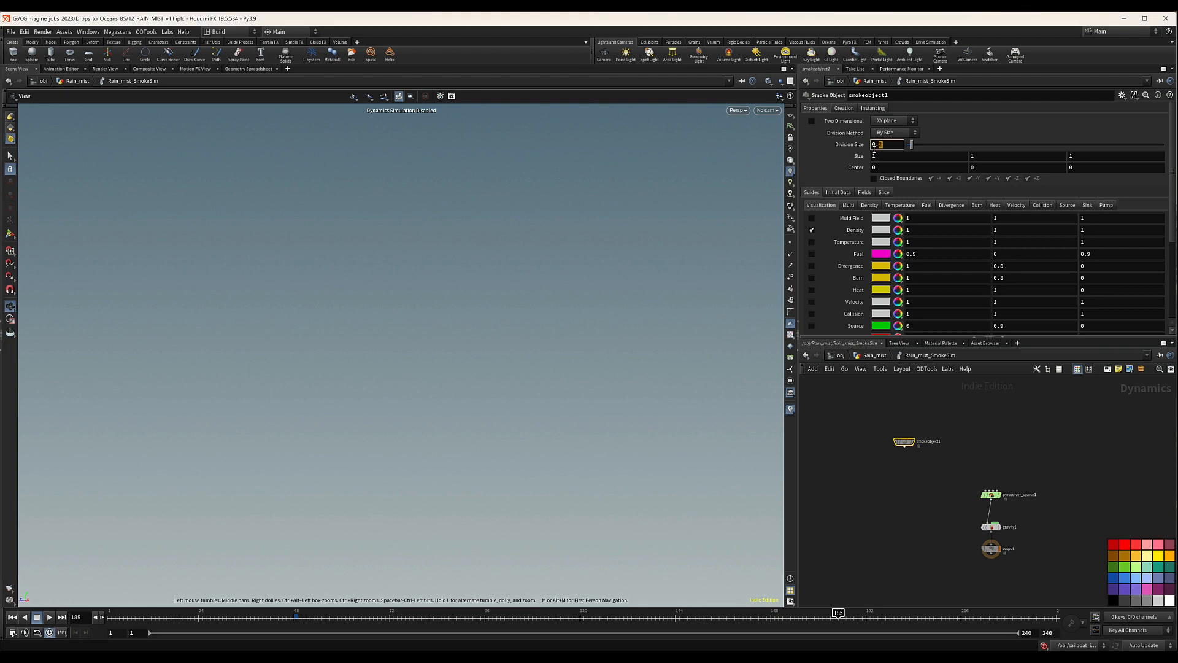
type("08")
key("Return")
Step: Add a Smoke Object (Sparse) node below the regular Smoke Object and delete the regular one
scroll(854, 457, "up", 2)
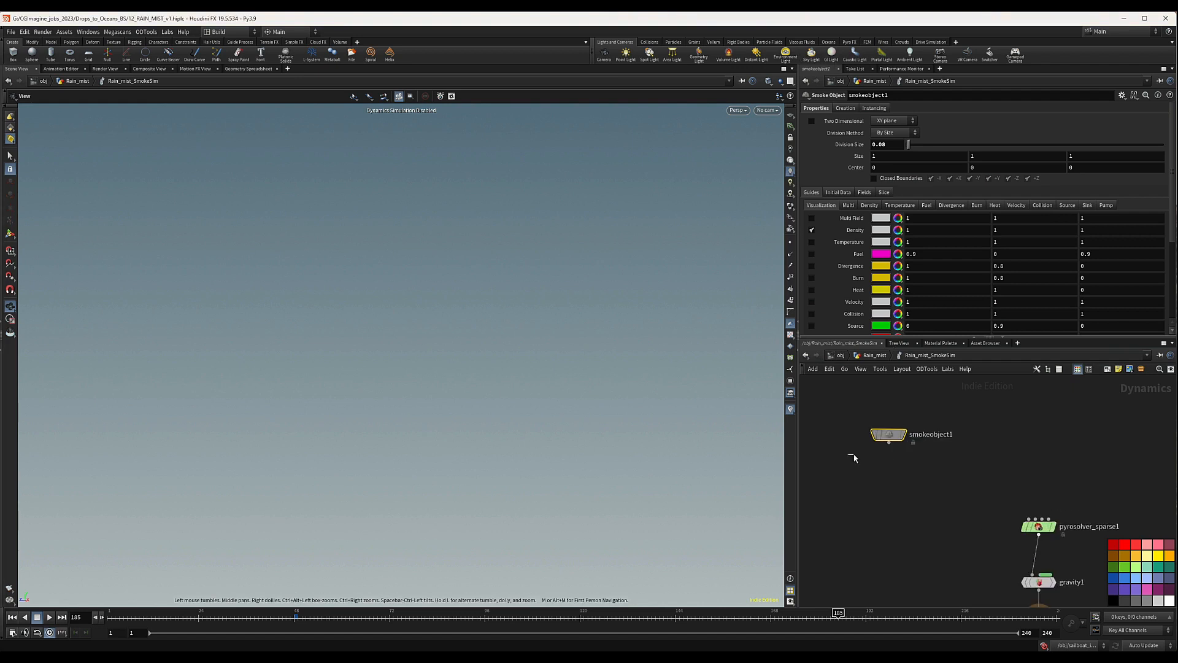
key("Tab")
type("smo")
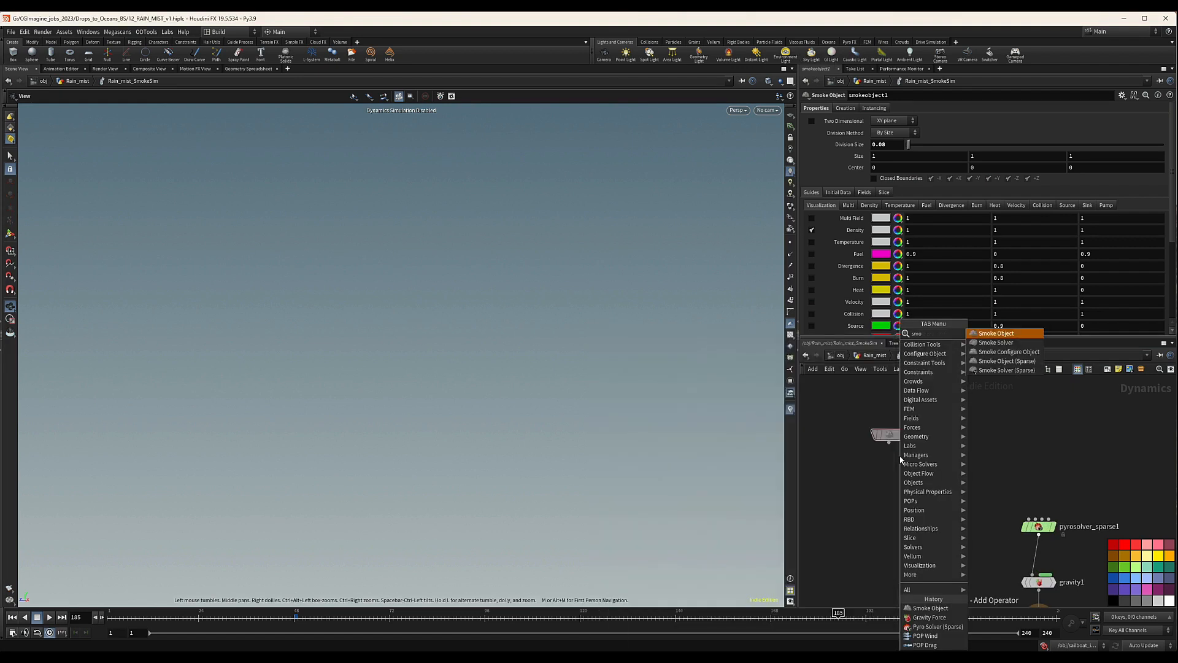
key("Down")
key("Down")
key("Down")
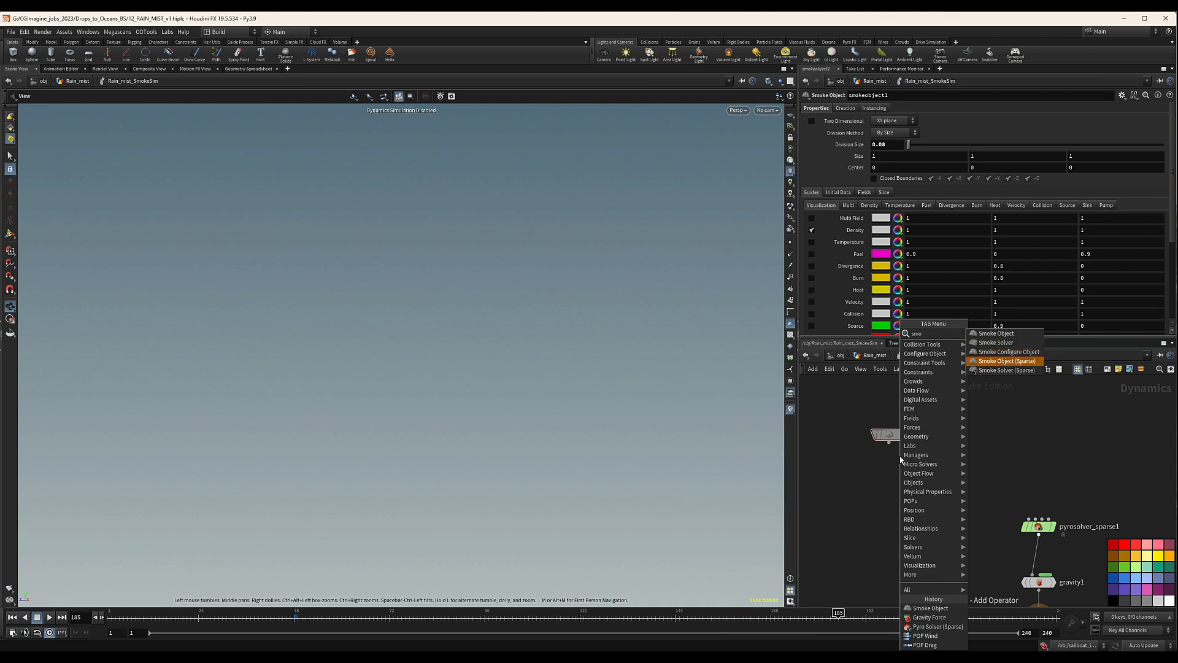
key("Return")
left_click(900, 463)
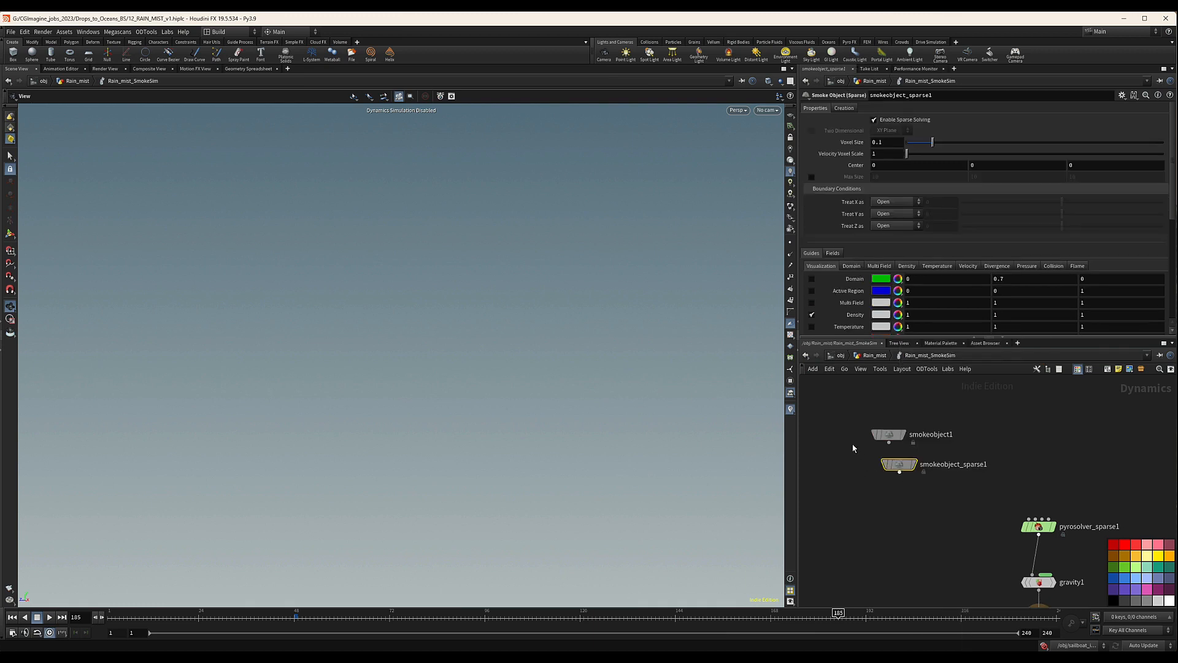
left_click_drag(855, 451, 929, 413)
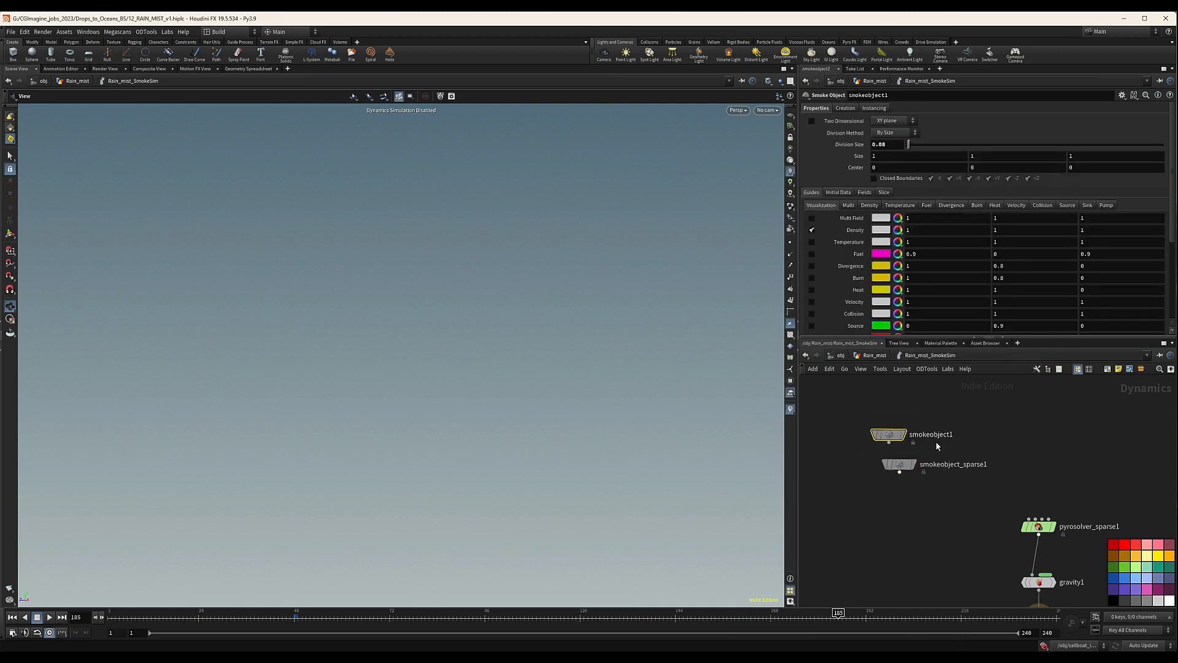
key("Delete")
Step: Set the sparse Smoke Object's voxel size to 0.08
left_click(899, 464)
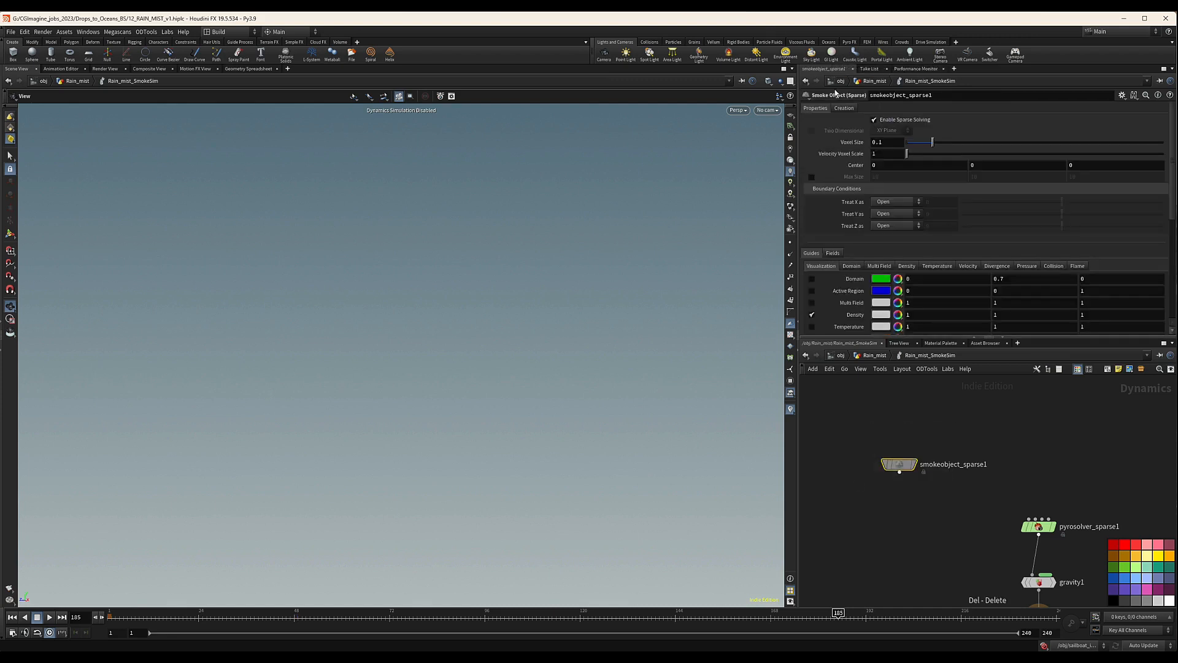
double_click(879, 142)
type("08")
key("Return")
Step: Add a SOP Geometry node connected below the sparse Smoke Object and move the pair slightly up
middle_click_drag(989, 479, 976, 470)
middle_click_drag(916, 492, 924, 479)
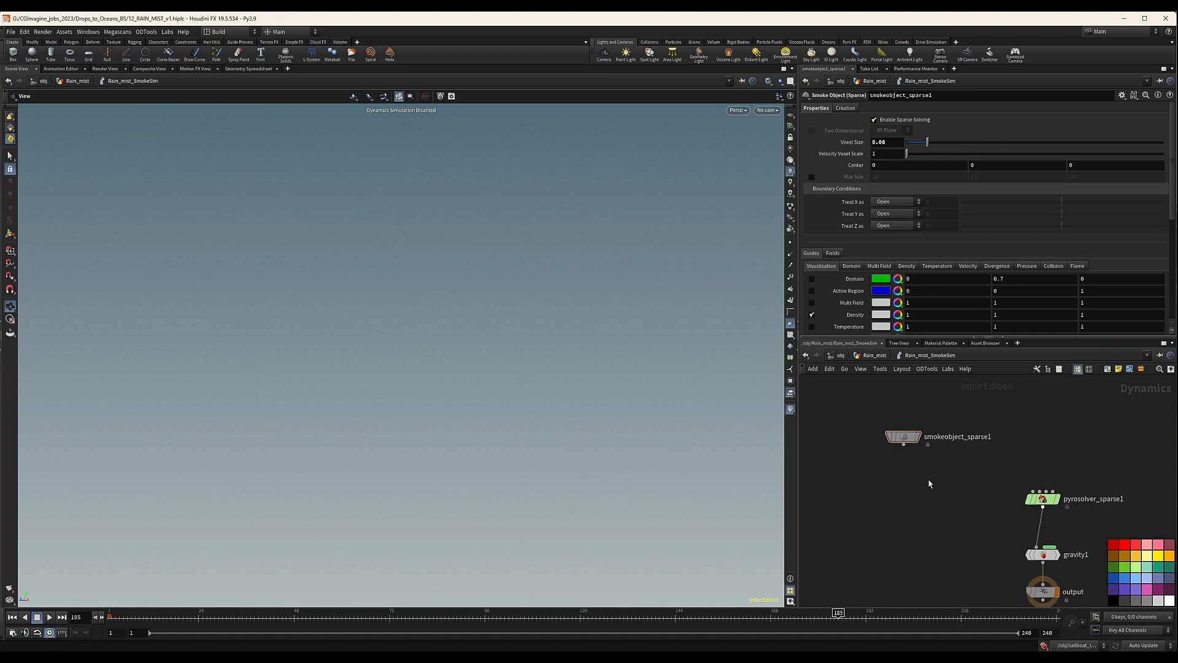
key("Tab")
type("sop")
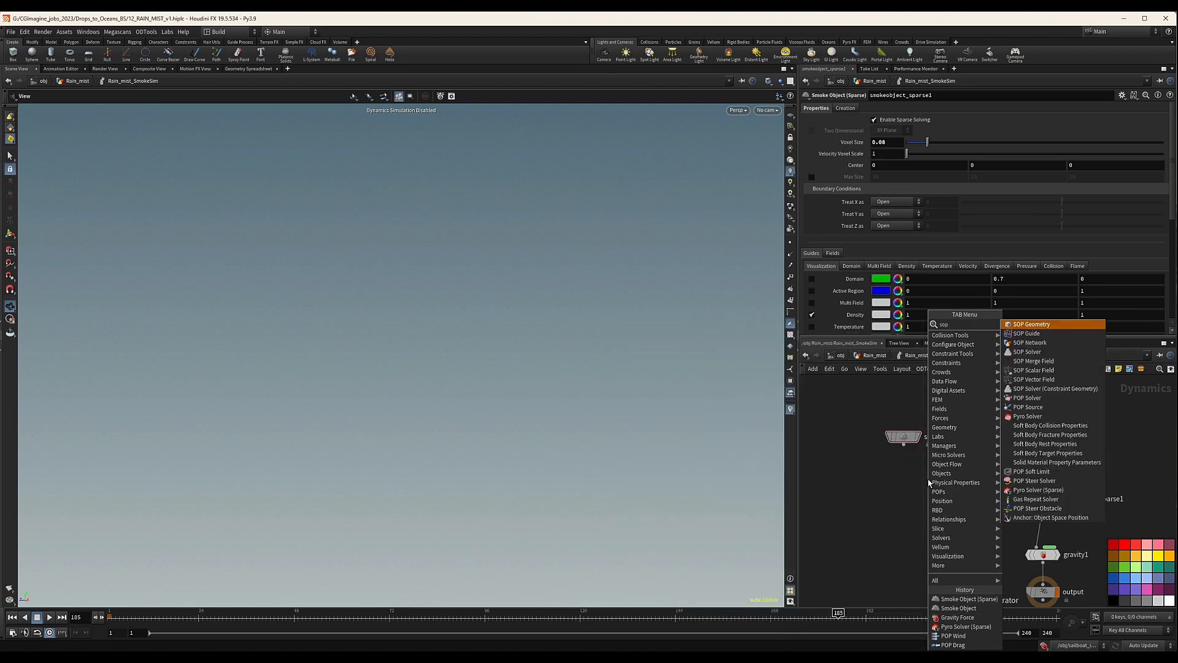
key("Return")
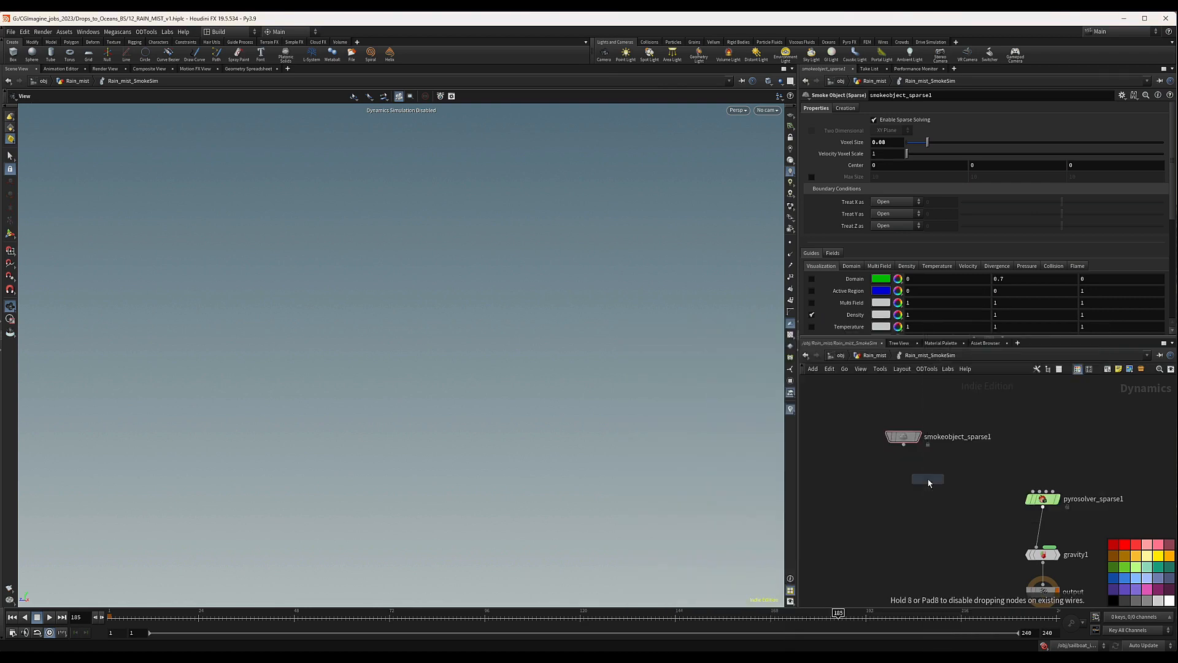
left_click(929, 483)
left_click_drag(928, 483, 907, 463)
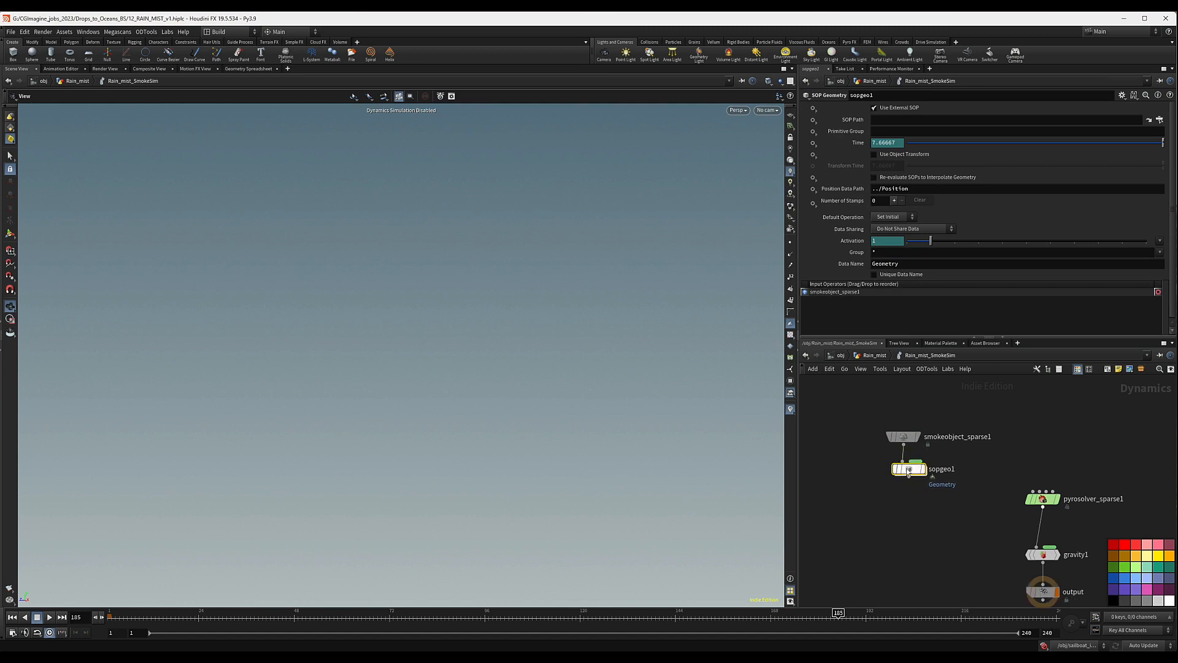
left_click_drag(856, 403, 951, 510)
left_click_drag(909, 469, 909, 454)
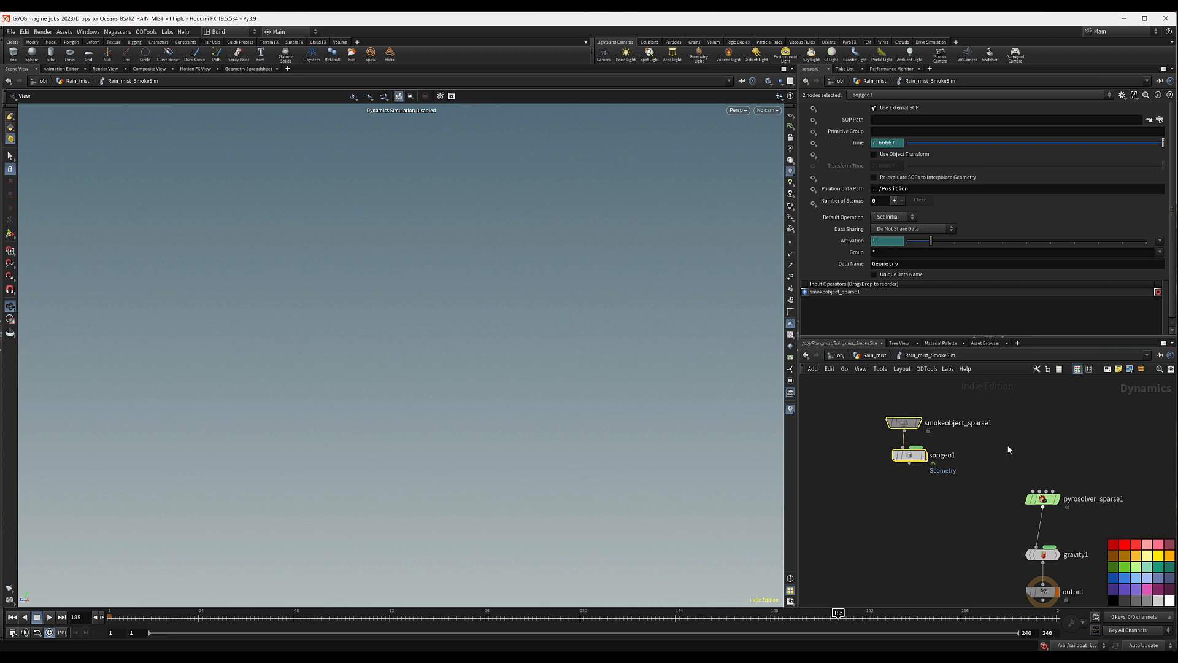
Step: Go up to Rain_mist, inspect the OUT_EMIT node's geometry information, and return into Rain_mist_SmokeSim
left_click(873, 355)
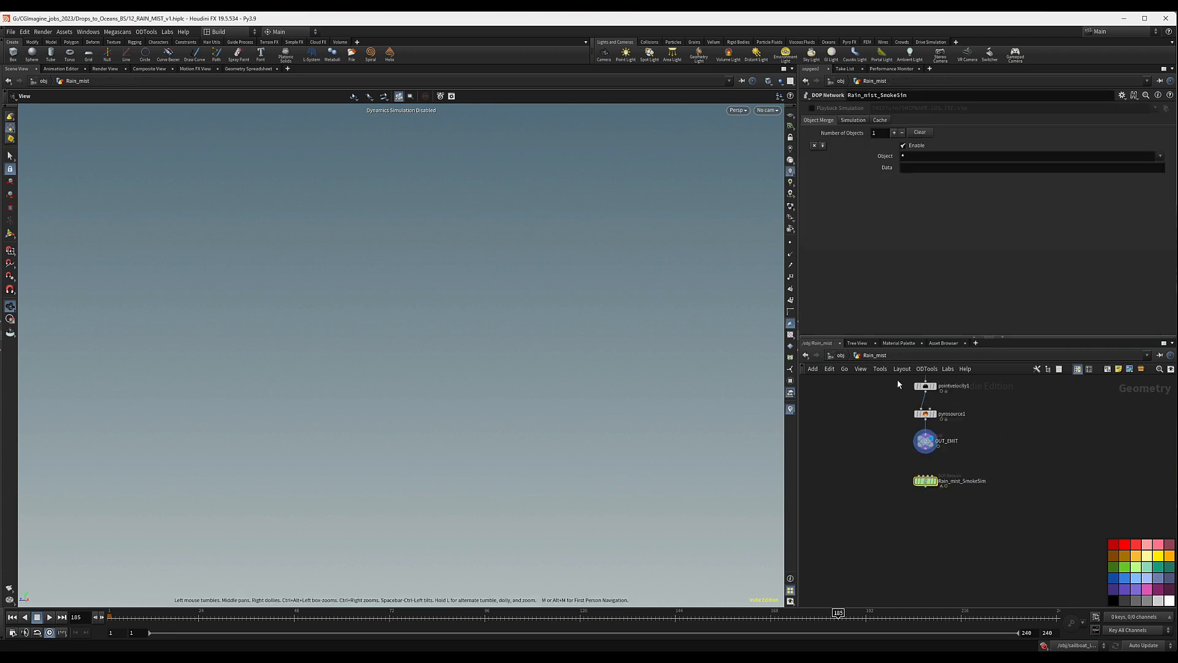
middle_click(925, 440)
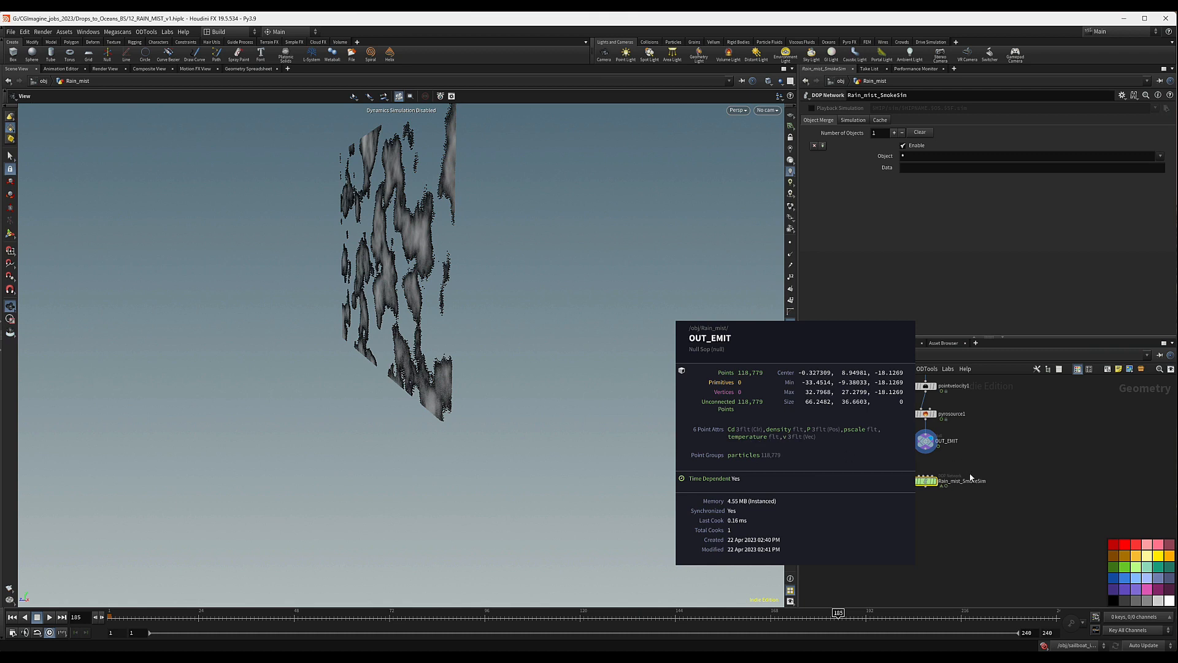
double_click(930, 481)
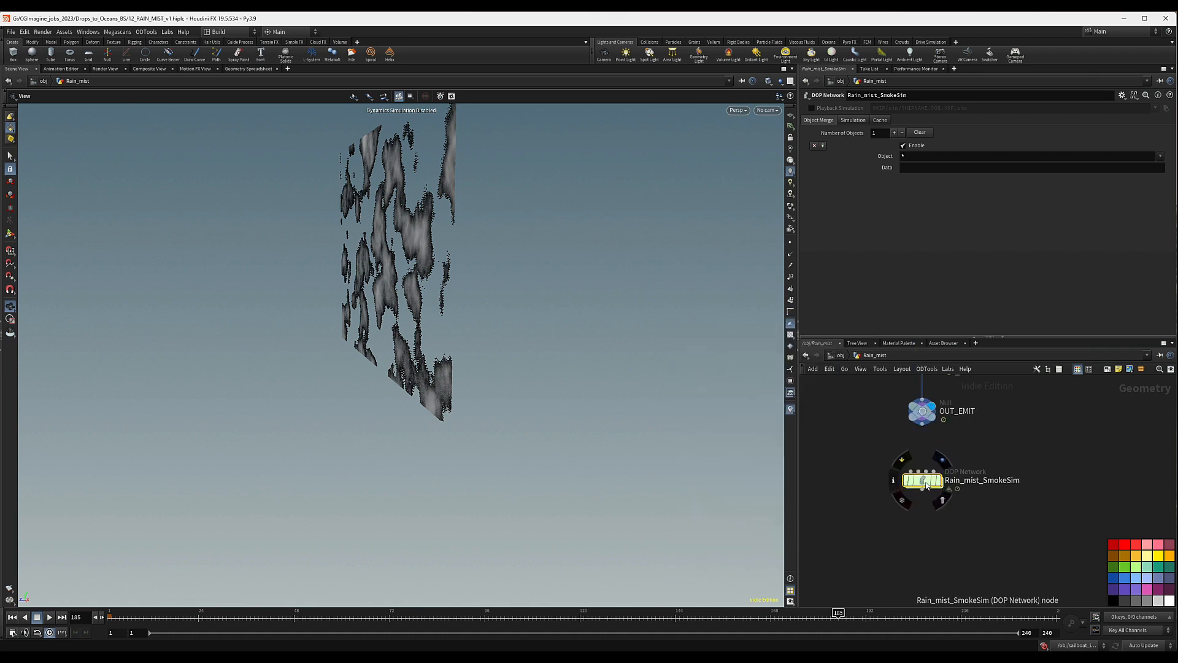
Step: Align the SOP Geometry node under the sparse Smoke Object and set its default operation to Set Always
left_click_drag(911, 469, 905, 476)
left_click(886, 220)
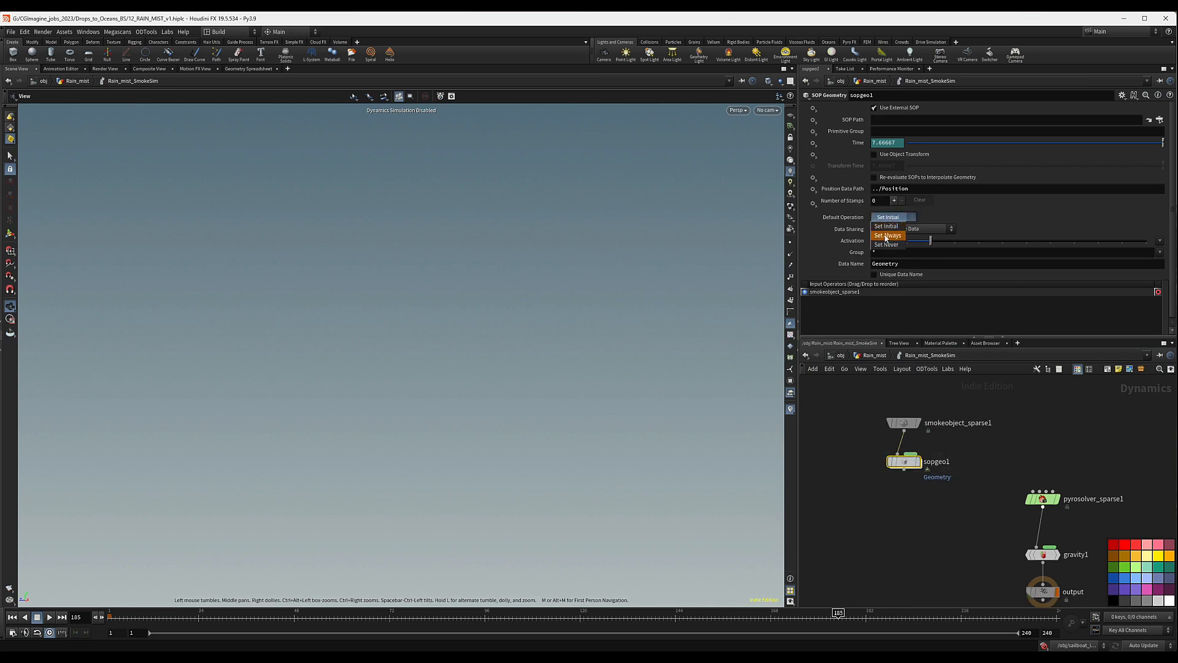
left_click(892, 237)
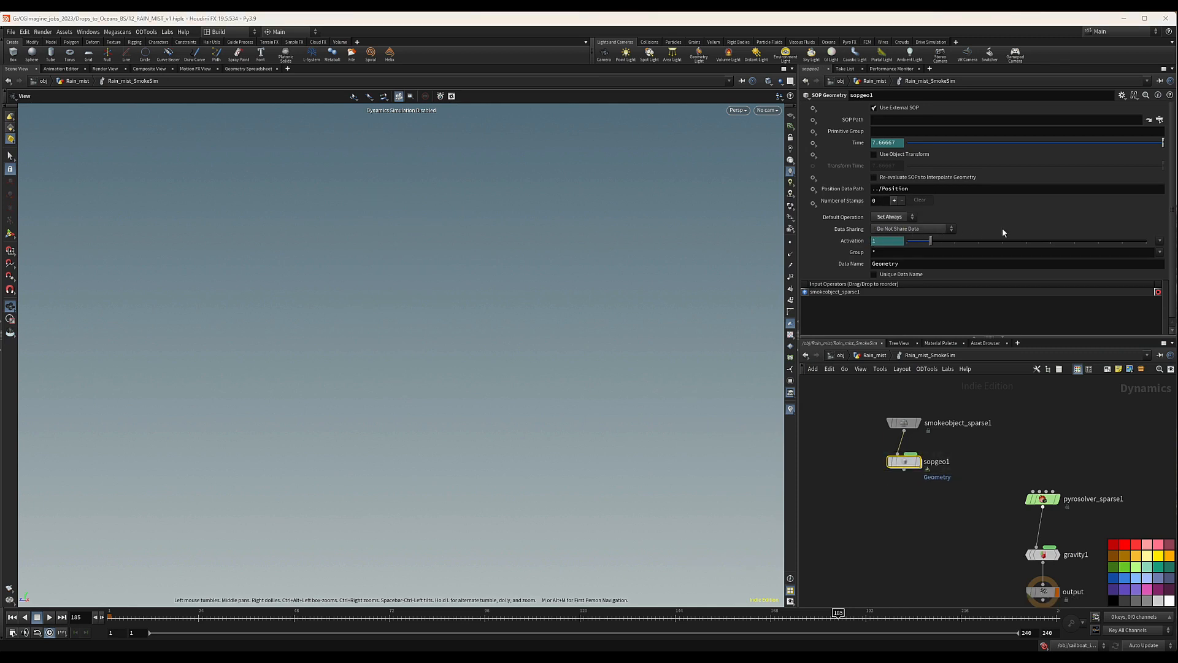
Step: Set the SOP Geometry node's SOP path to ../../OUT_EMIT/
left_click(1094, 120)
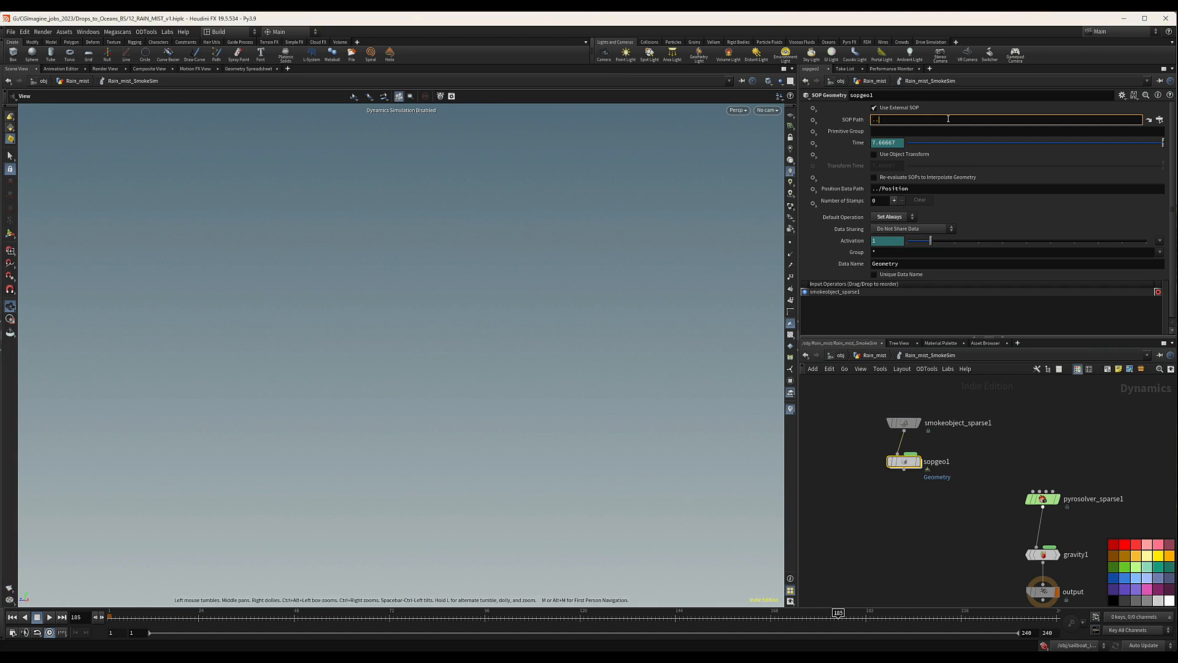
type("../..")
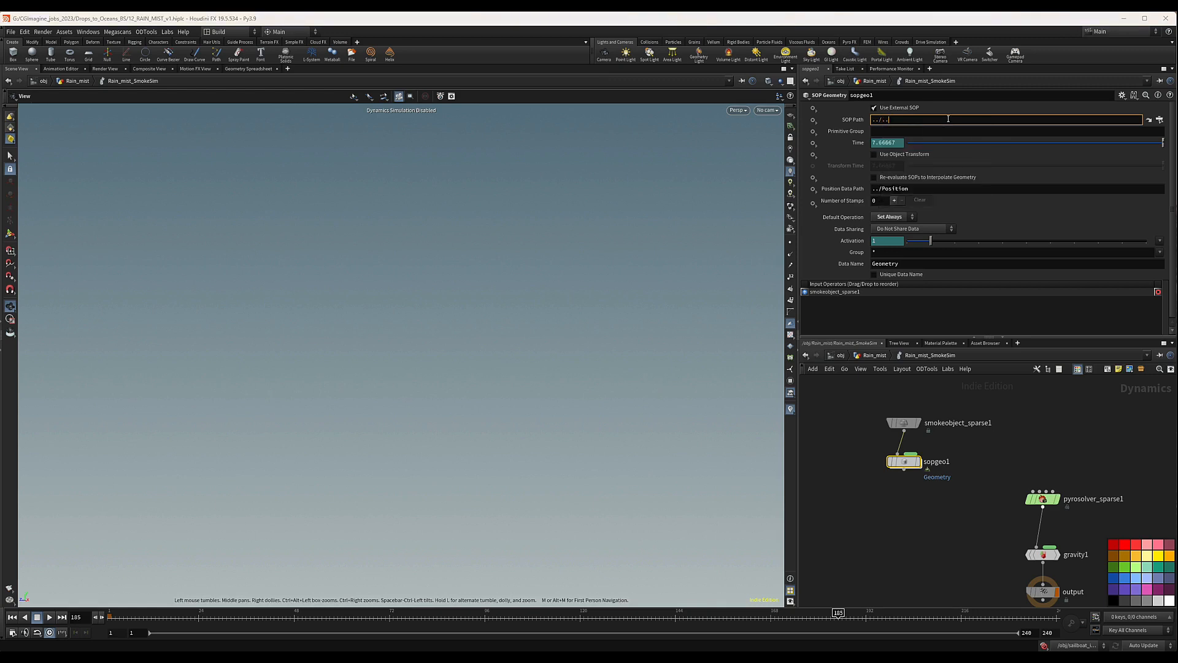
type("/")
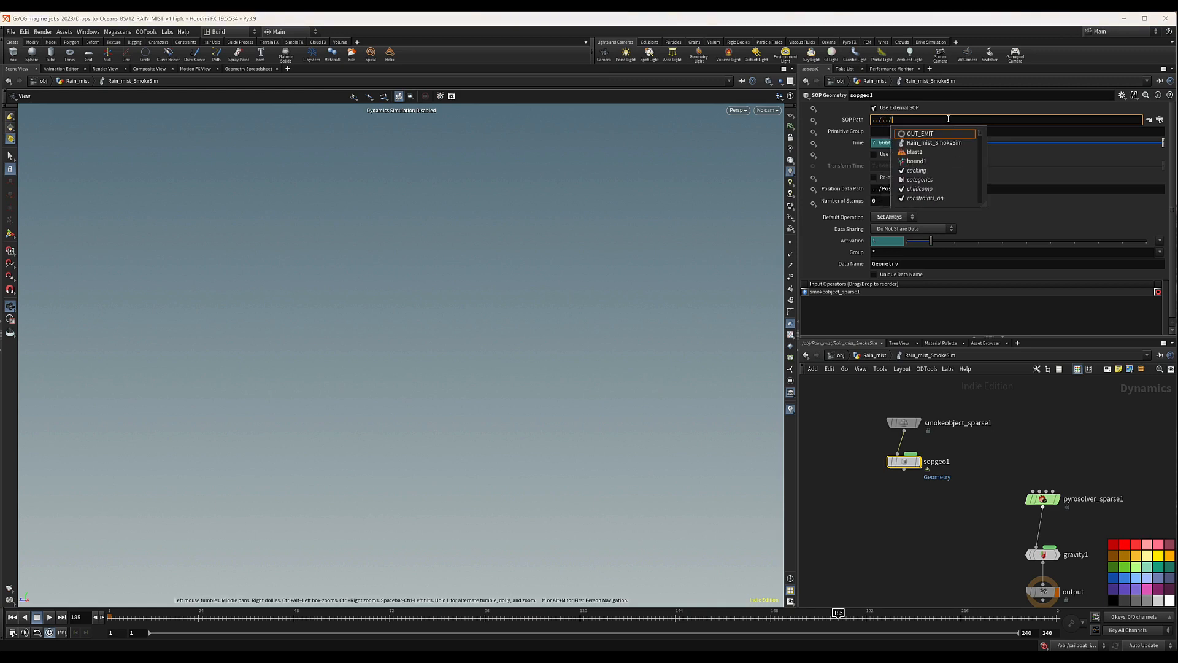
type("OUT_EMIT/")
key("Down")
key("Return")
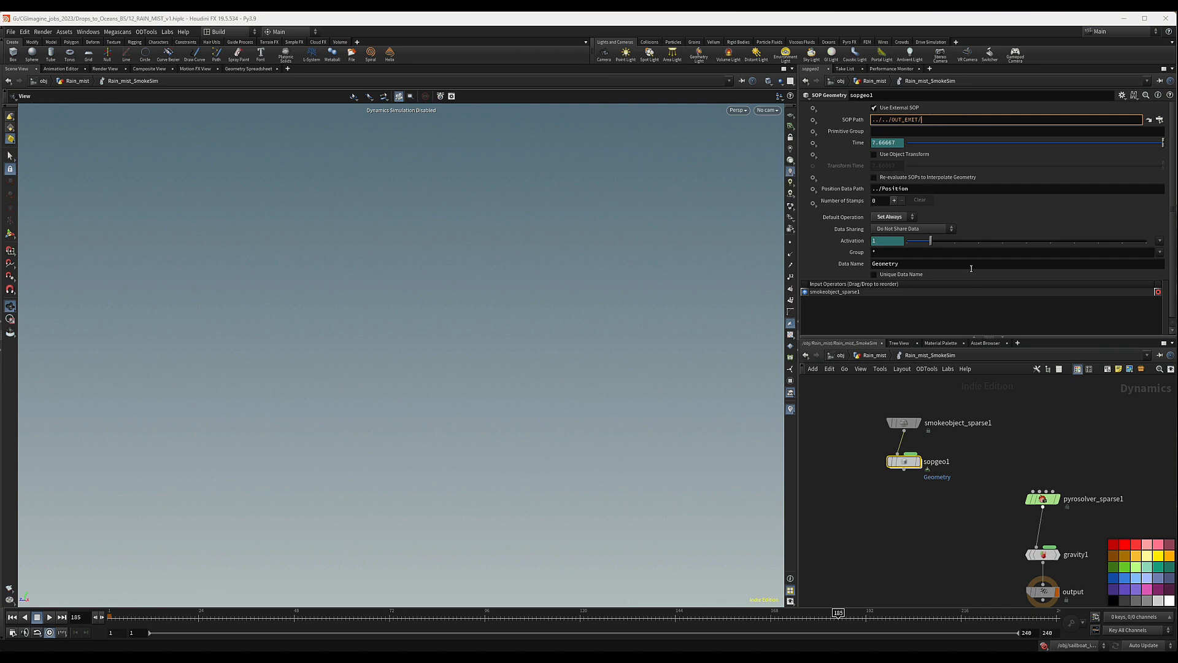
Step: Connect the SOP Geometry output to the sparse Pyro Solver's first input and move the smoke object branch away from the solver
scroll(965, 509, "up", 2)
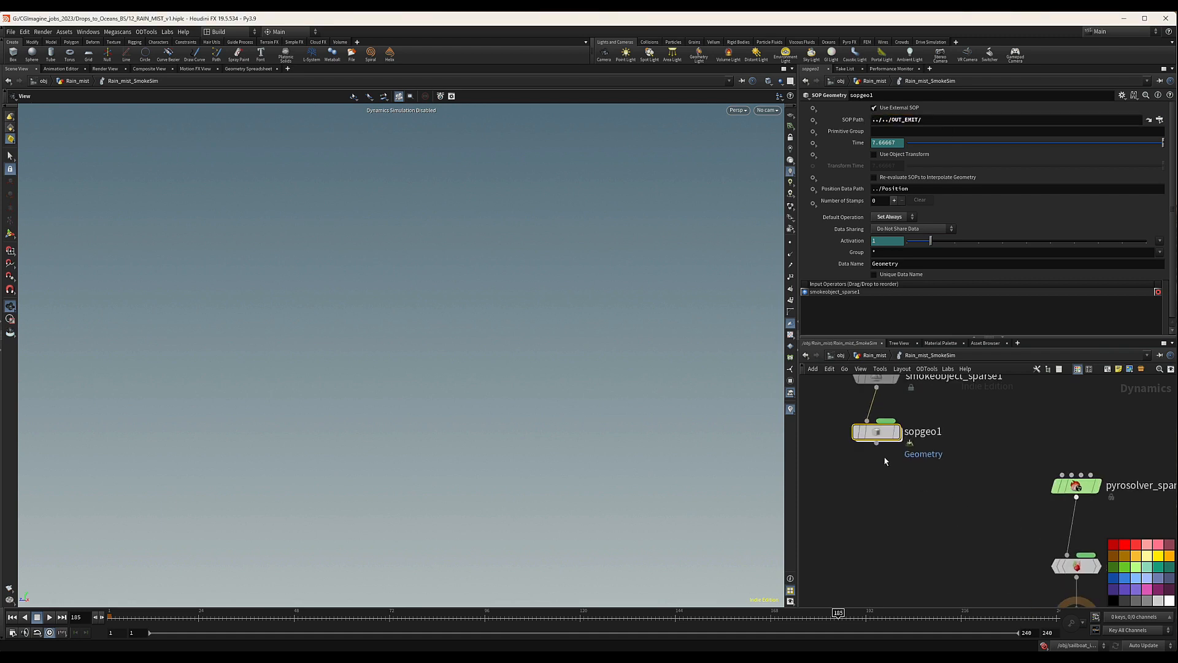
left_click_drag(876, 443, 1071, 476)
scroll(1065, 430, "down", 3)
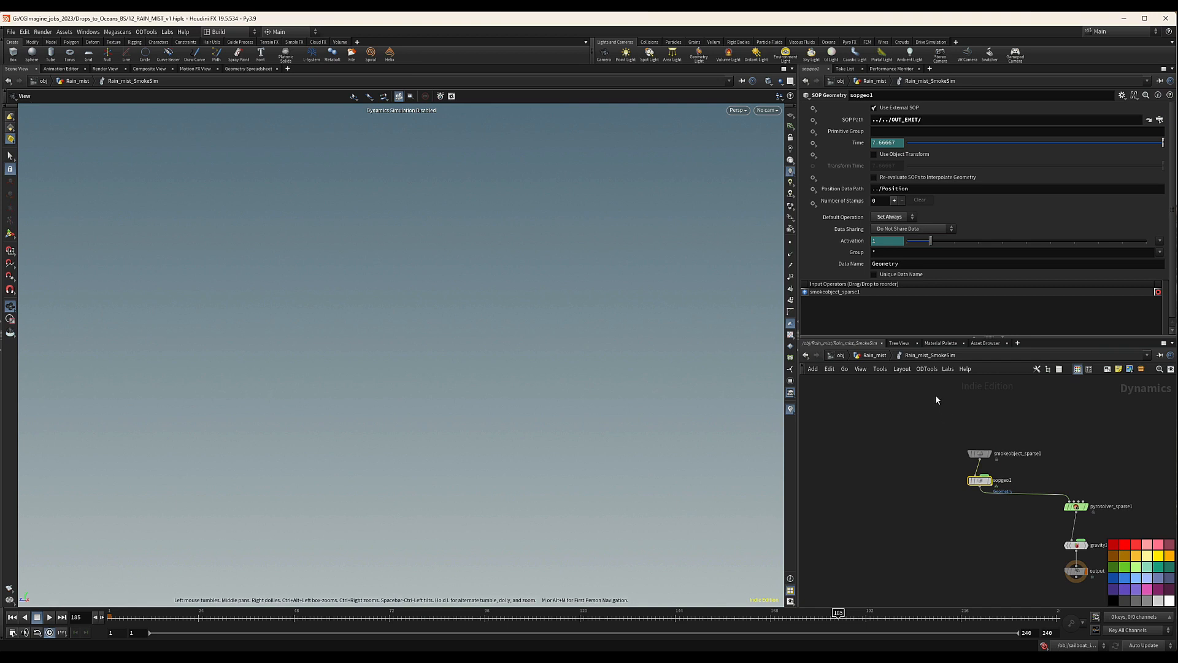
left_click_drag(1008, 433, 960, 460)
Step: Add a Gas Resize Fluid Dynamic node above the sparse Pyro Solver
left_click(1014, 418)
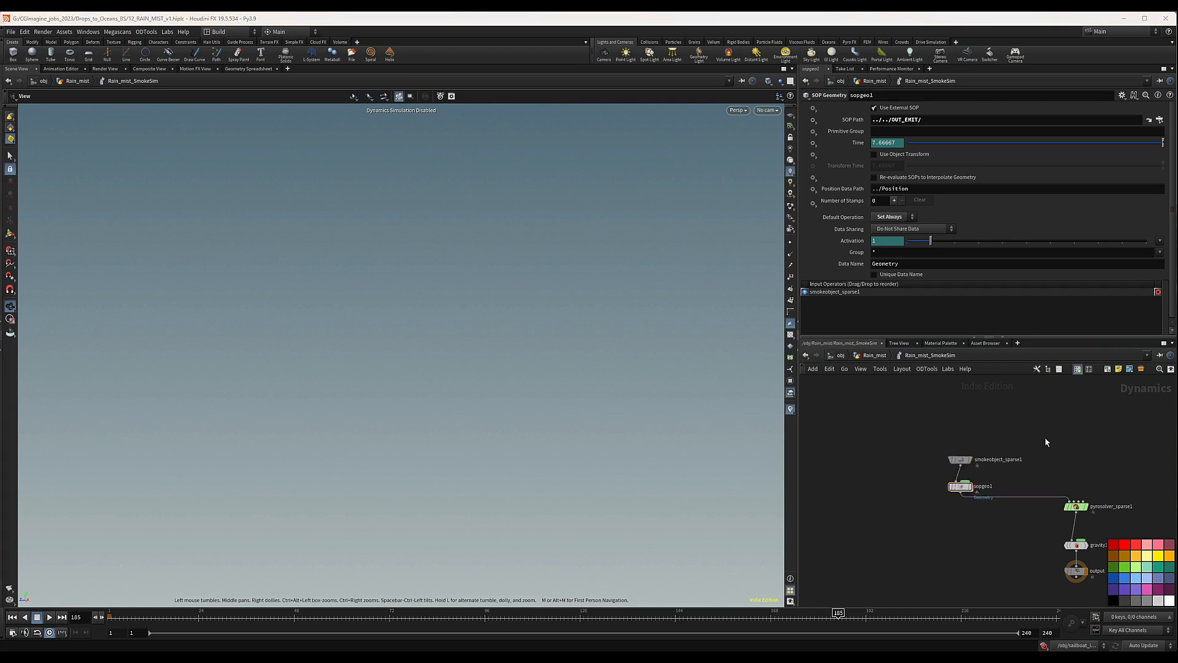
key("Tab")
type("gasres")
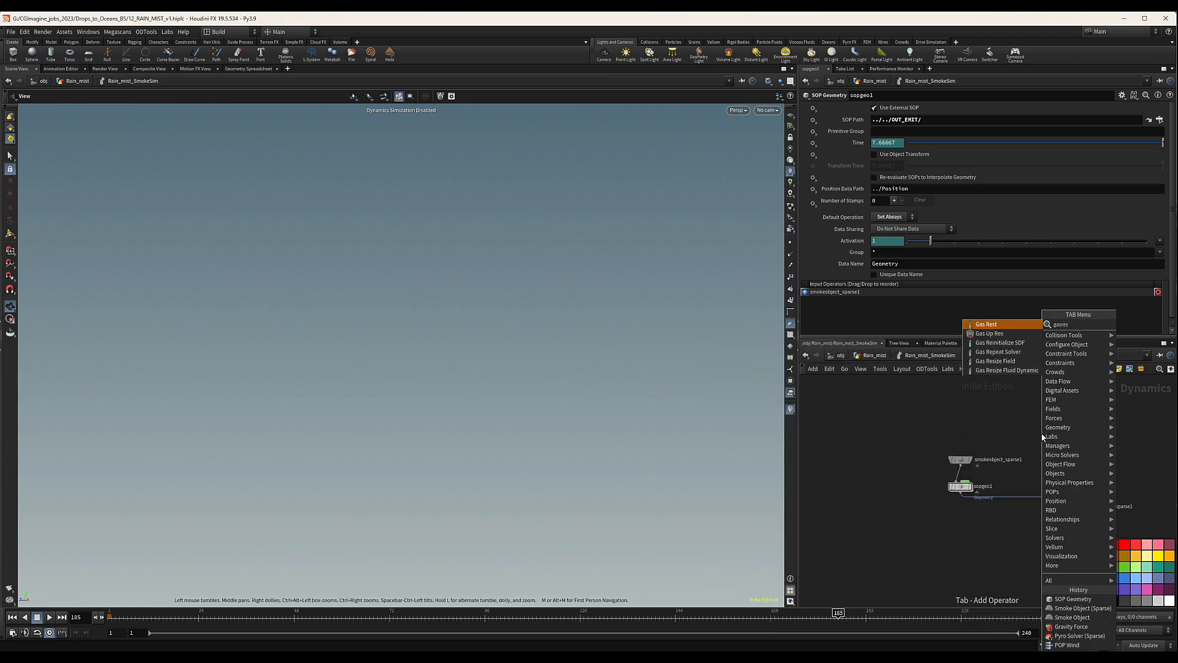
key("Down")
key("Down")
key("Down")
key("Down")
key("Down")
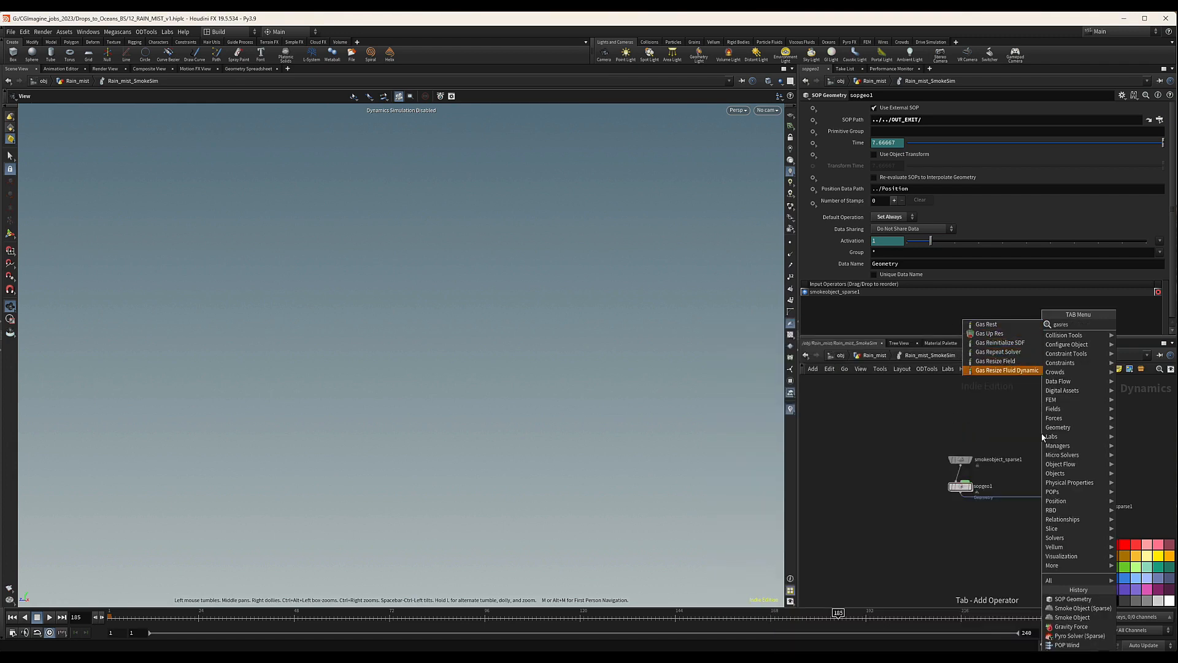
key("Return")
left_click(1055, 445)
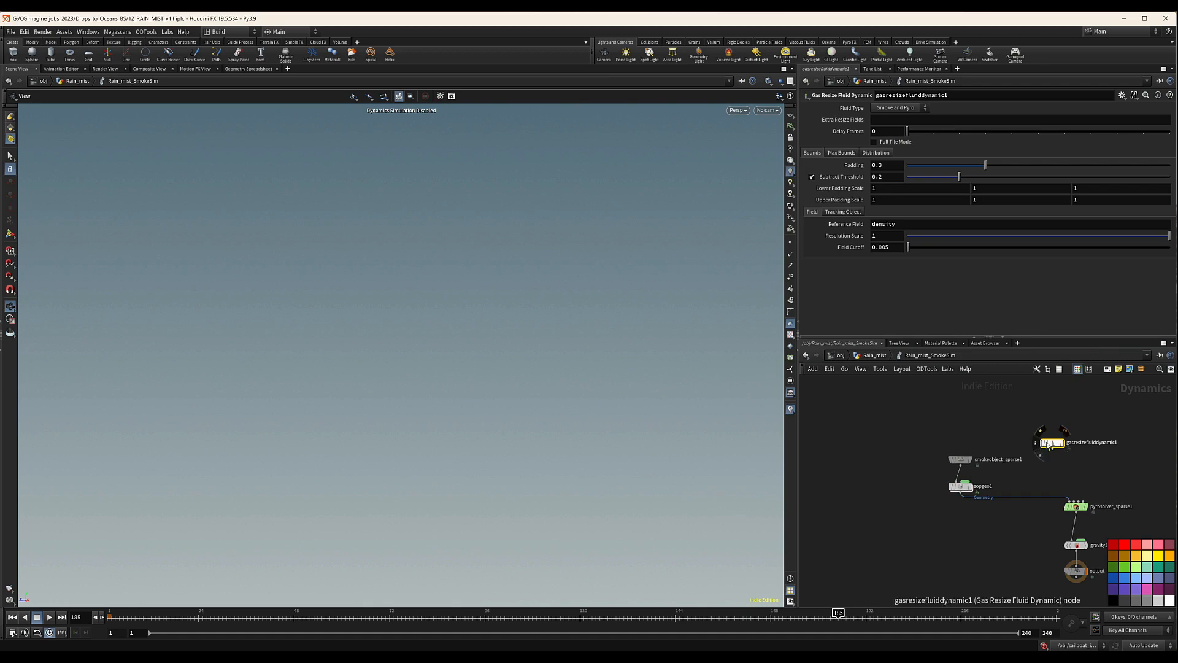
left_click_drag(1056, 446, 1060, 451)
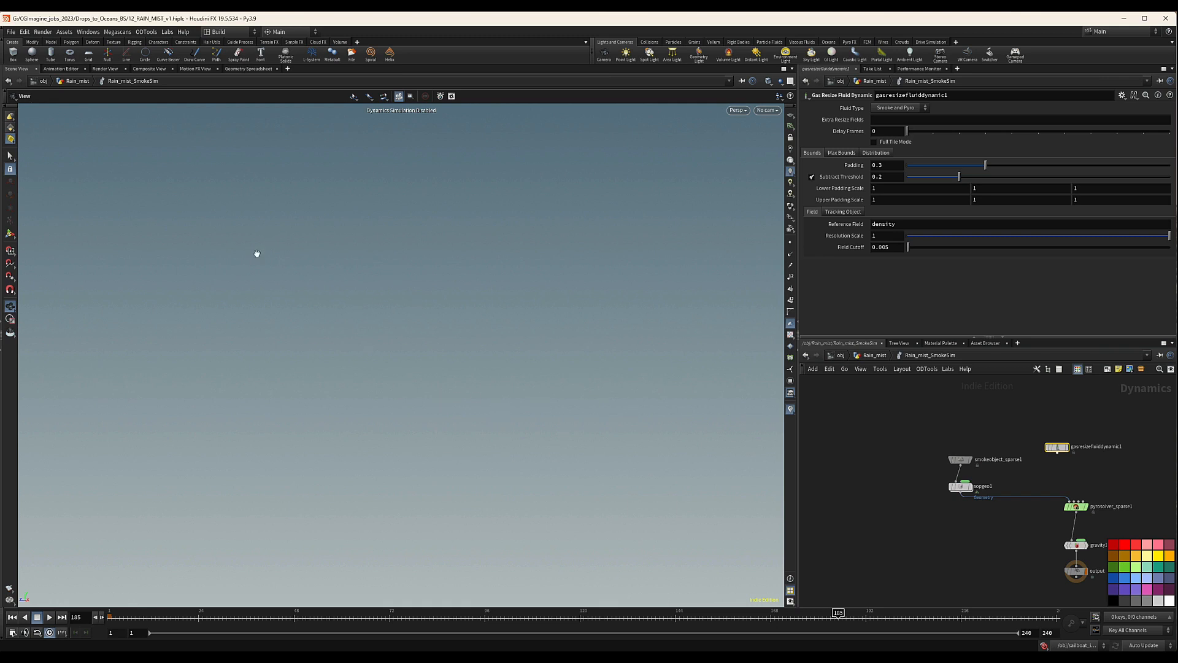
Step: Add a Merge node between the Gas Resize Fluid Dynamic node and the sparse Pyro Solver
middle_click_drag(1095, 470, 974, 465)
scroll(988, 462, "up", 5)
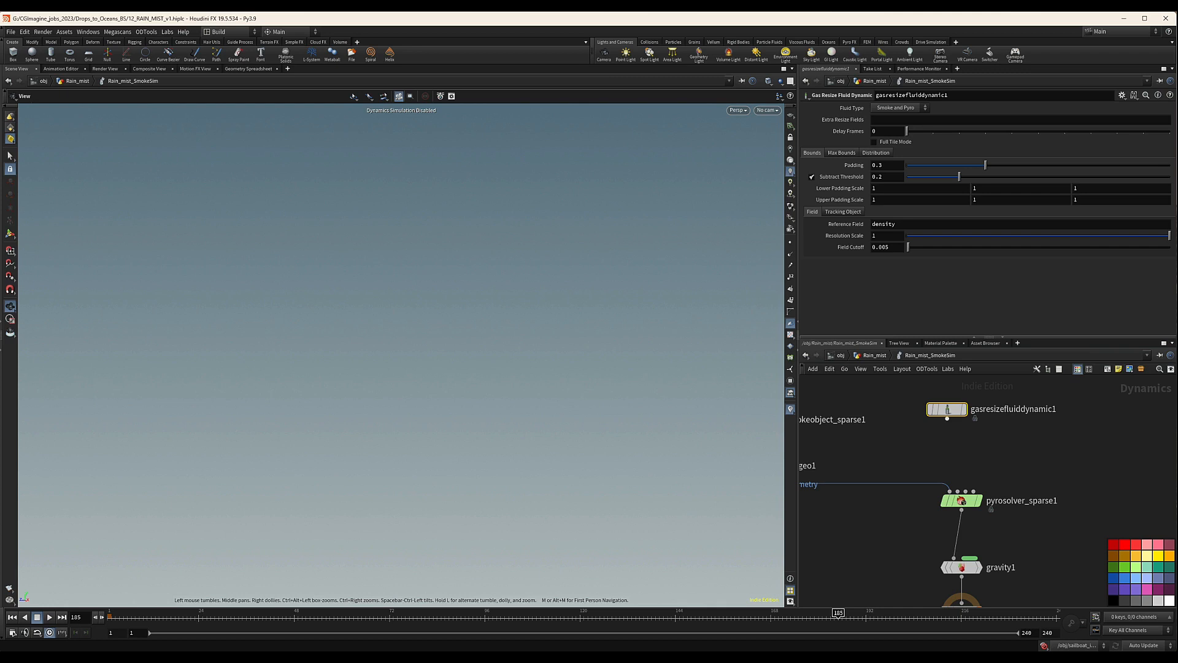
middle_click_drag(972, 425, 939, 422)
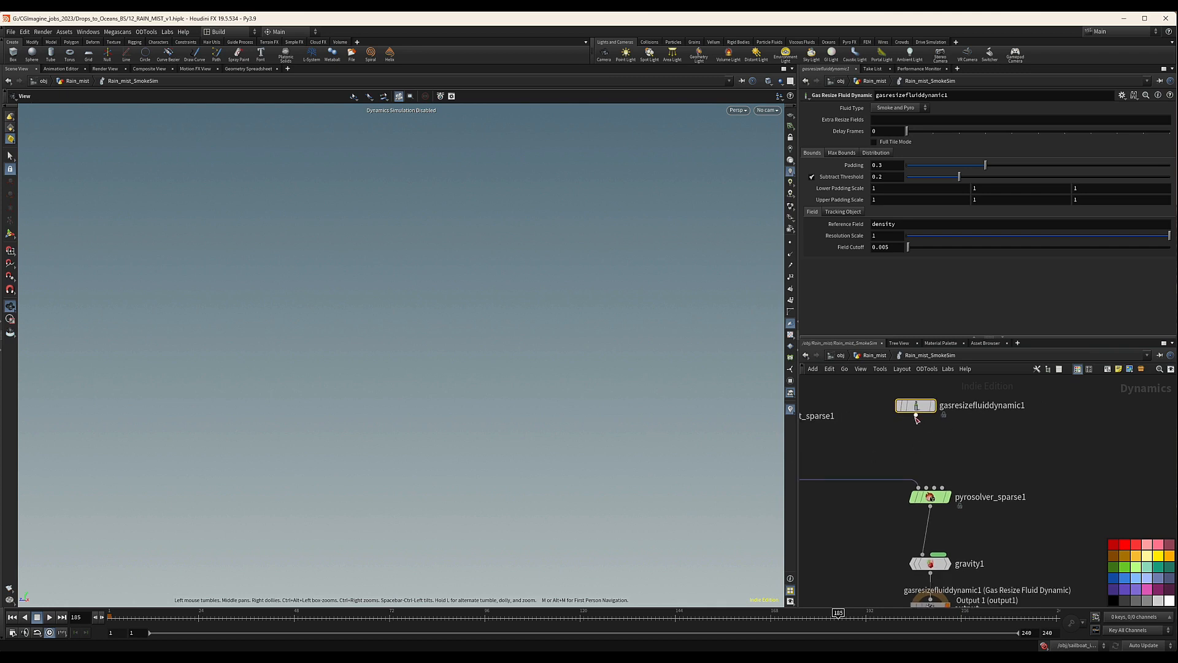
left_click_drag(915, 417, 919, 432)
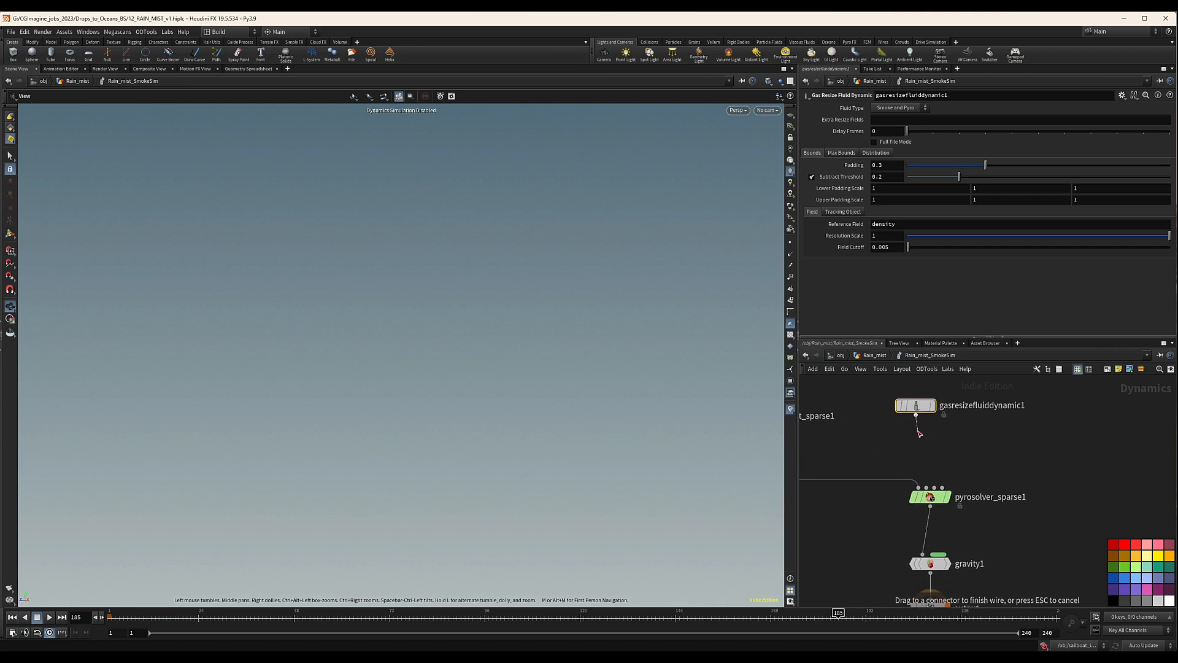
key("Tab")
type("merg")
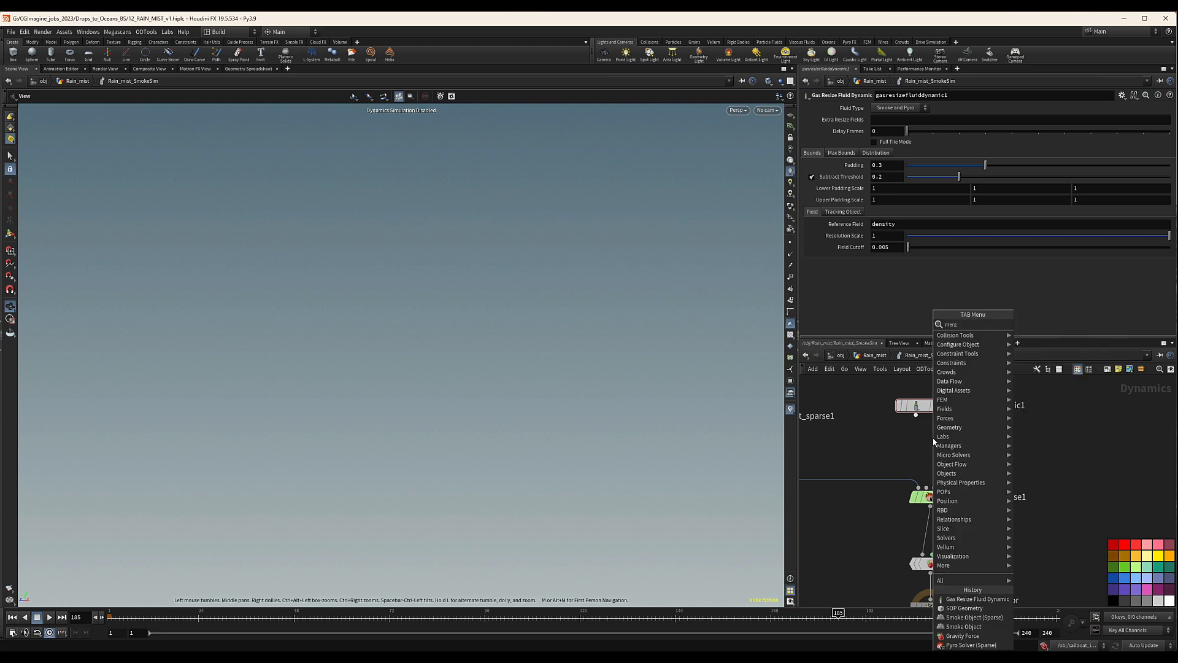
key("Return")
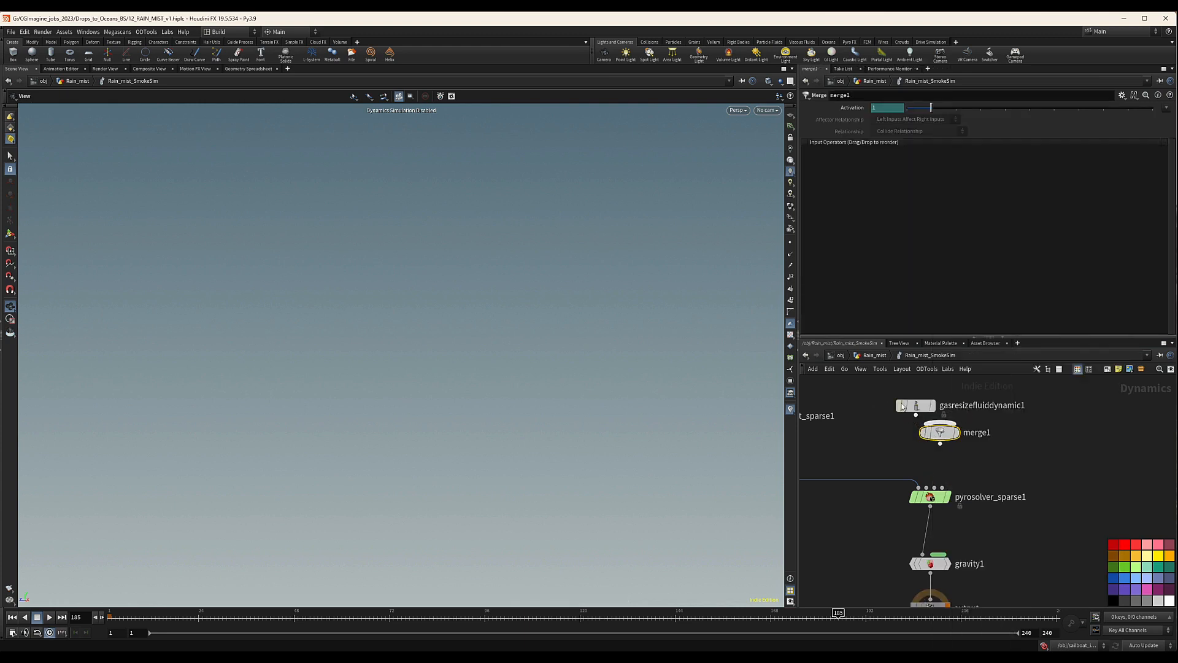
Step: Wire the Gas Resize Fluid Dynamic node into the Merge and connect the Merge to the sparse Pyro Solver's third input
left_click_drag(913, 407, 847, 379)
left_click(847, 386)
left_click(939, 422)
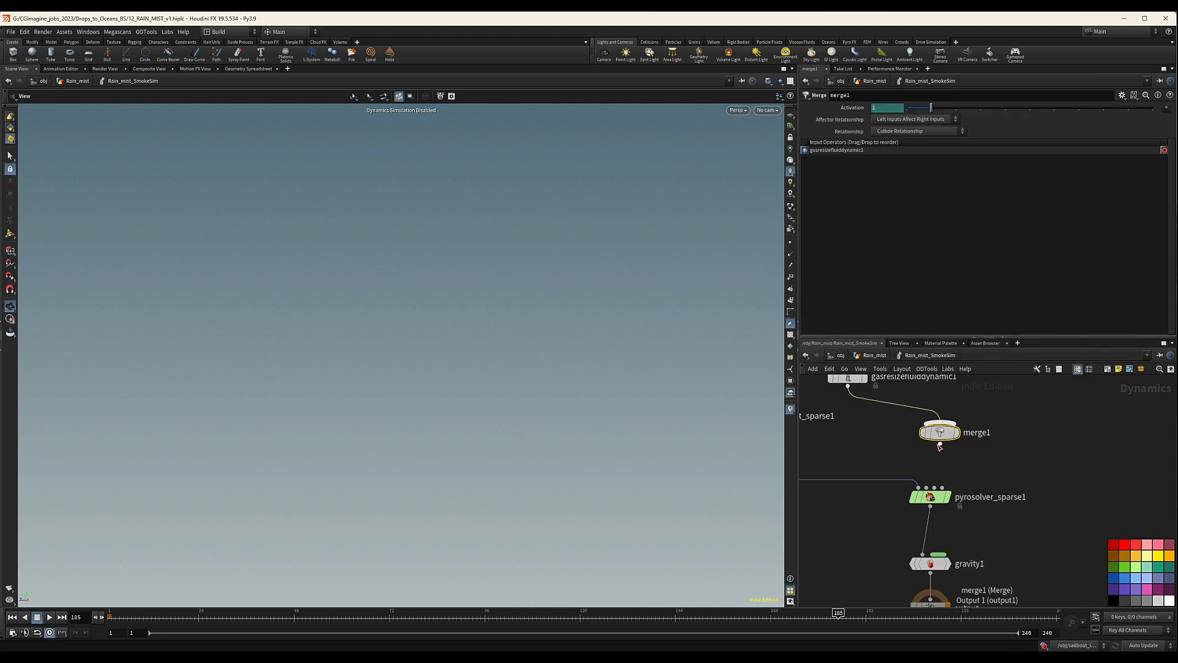
left_click_drag(939, 444, 934, 489)
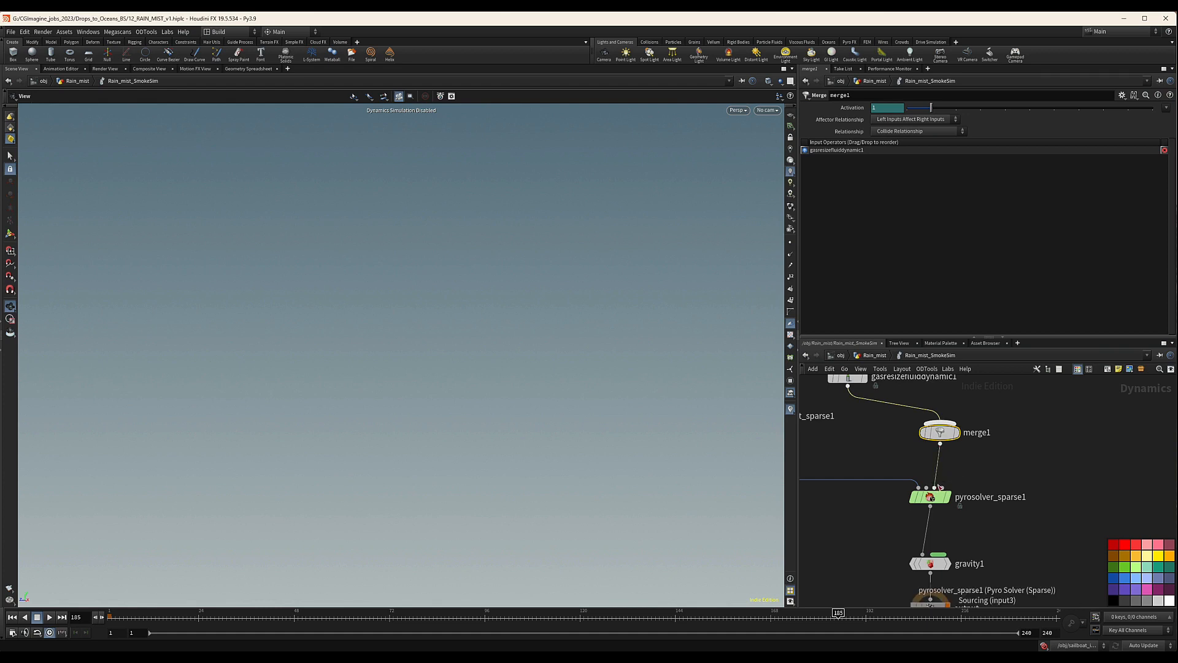
middle_click_drag(868, 433, 886, 466)
Step: Examine the maximum bounds settings of the Gas Resize Fluid Dynamic node
left_click(875, 409)
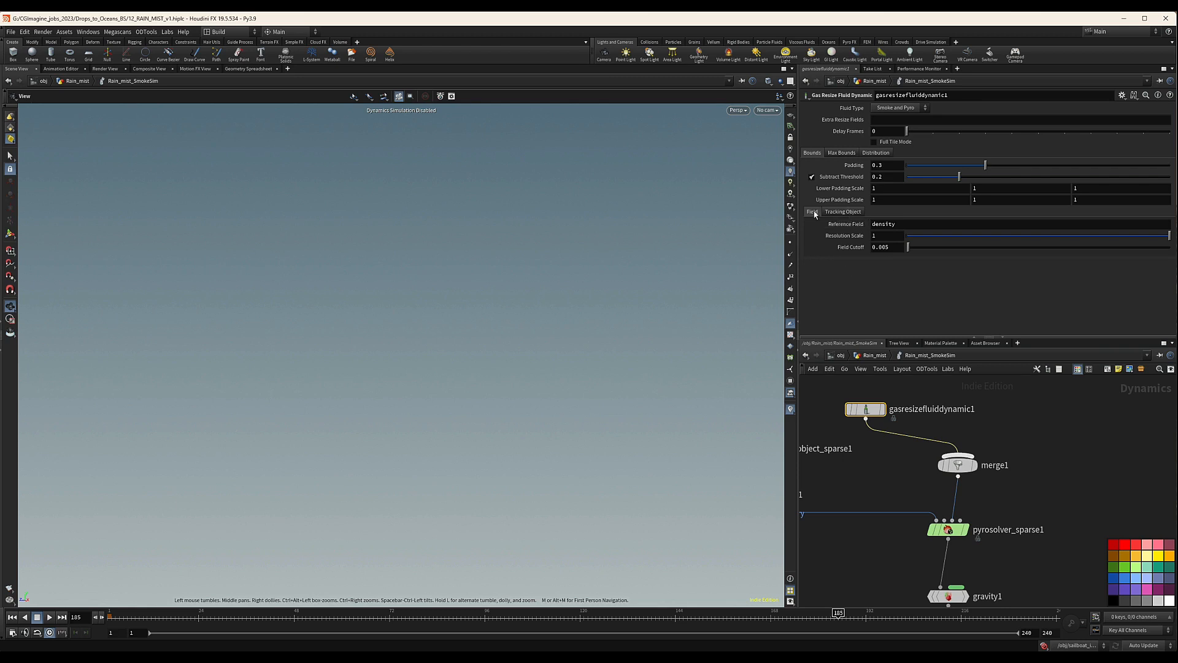
left_click(841, 153)
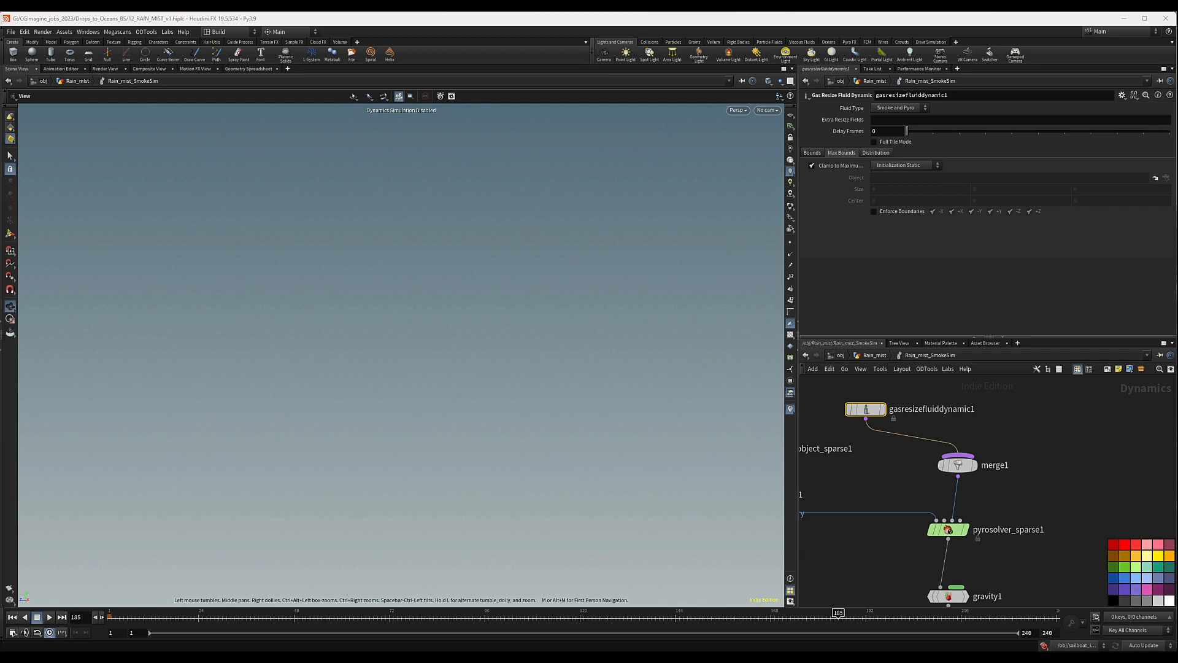
scroll(1053, 433, "down", 3)
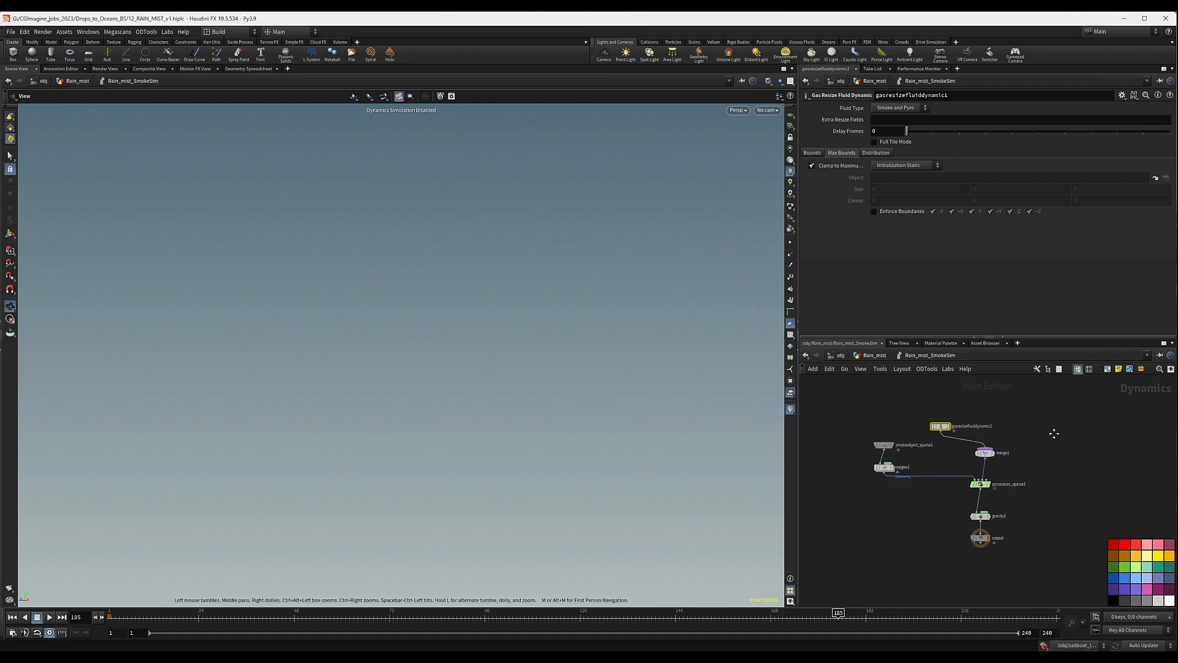
Step: Return to the Rain_mist network and select the bound1 node upstream of the emitter
left_click(870, 357)
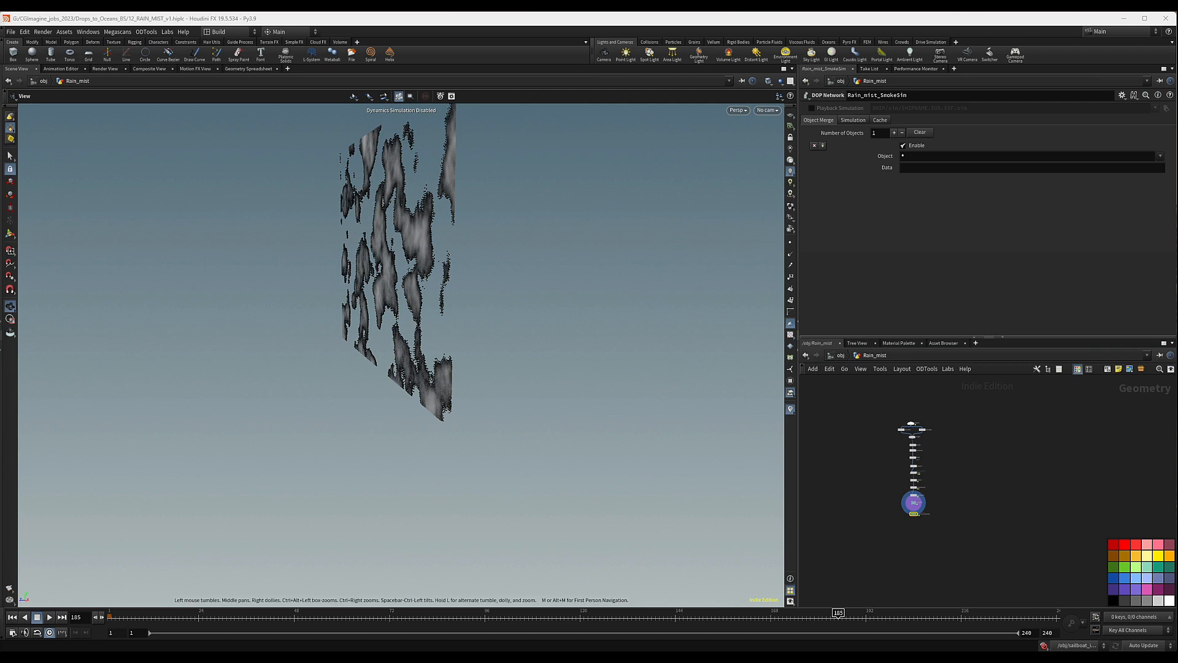
scroll(945, 474, "down", 2)
right_click_drag(378, 298, 216, 319)
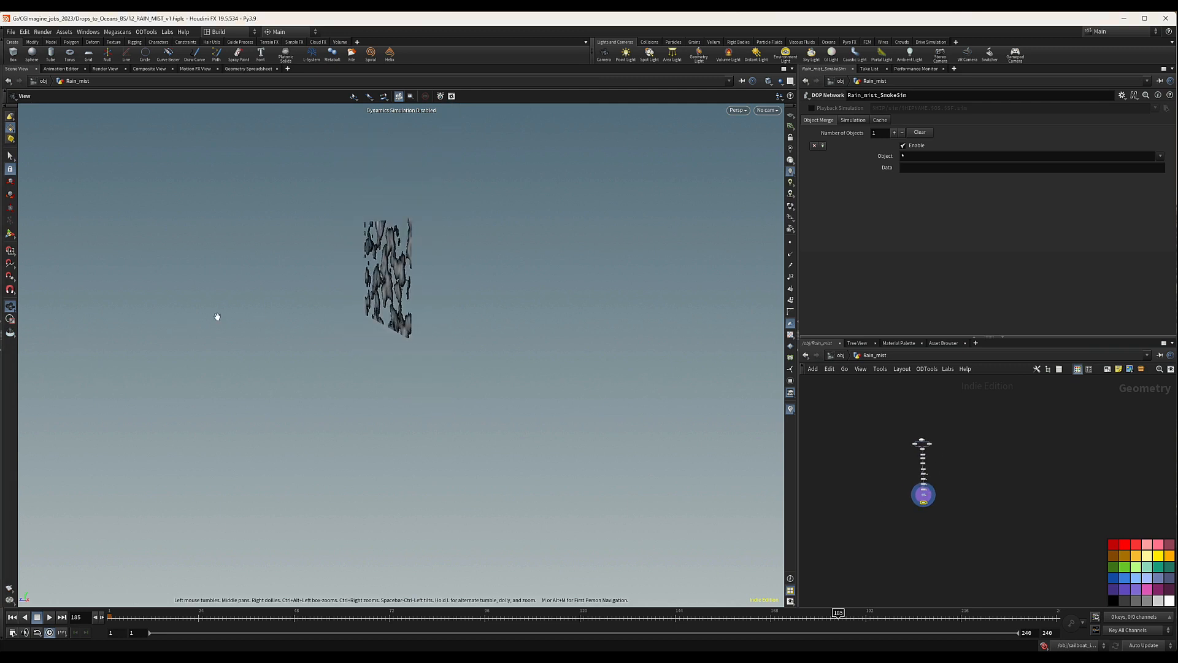
middle_click_drag(413, 322, 487, 333)
mouse_move(487, 333)
left_mouse_down()
mouse_move(505, 360)
mouse_move(584, 331)
mouse_move(505, 339)
left_mouse_up()
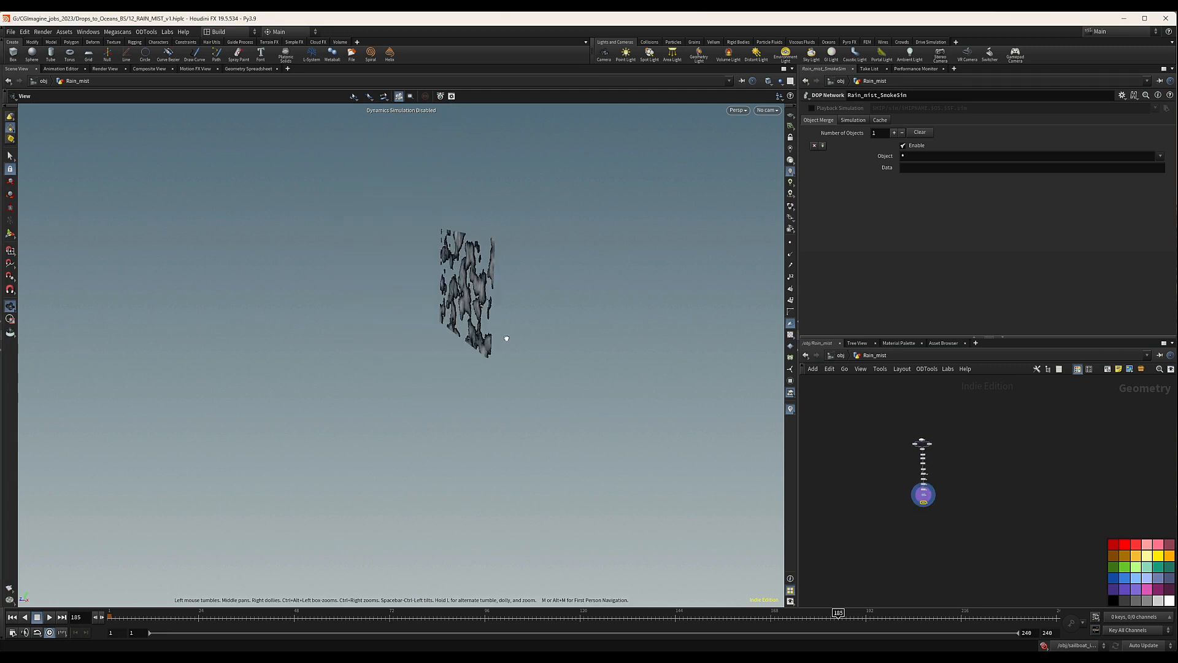
scroll(920, 451, "up", 6)
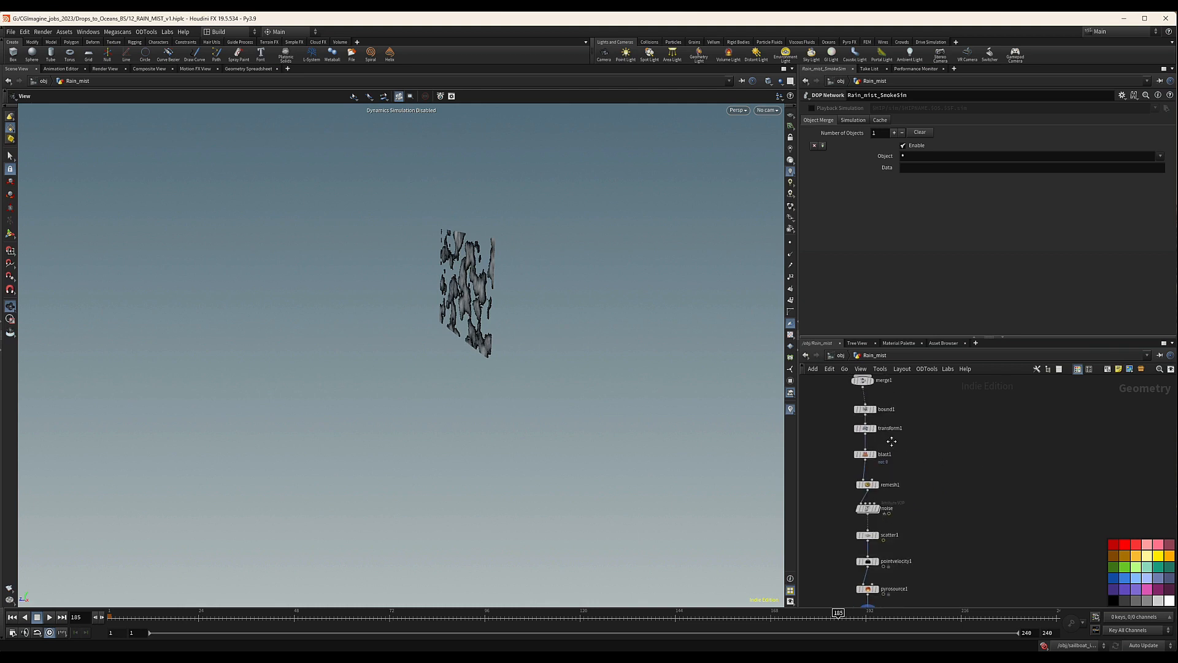
mouse_move(900, 410)
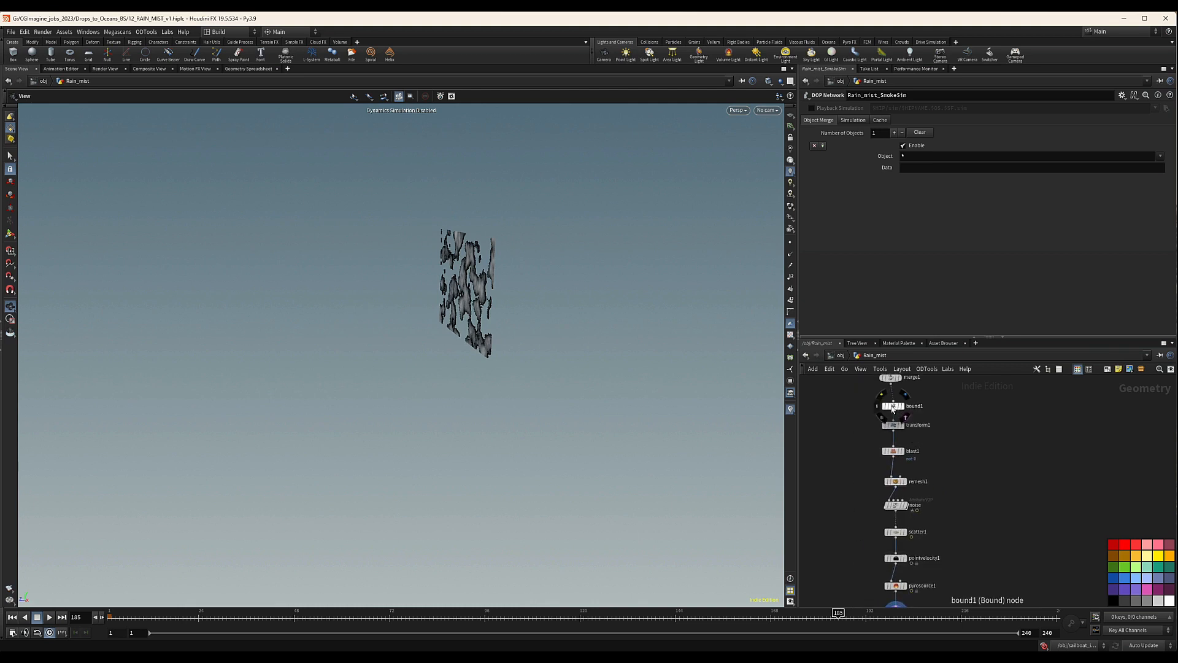
left_click(893, 408)
left_click(902, 406)
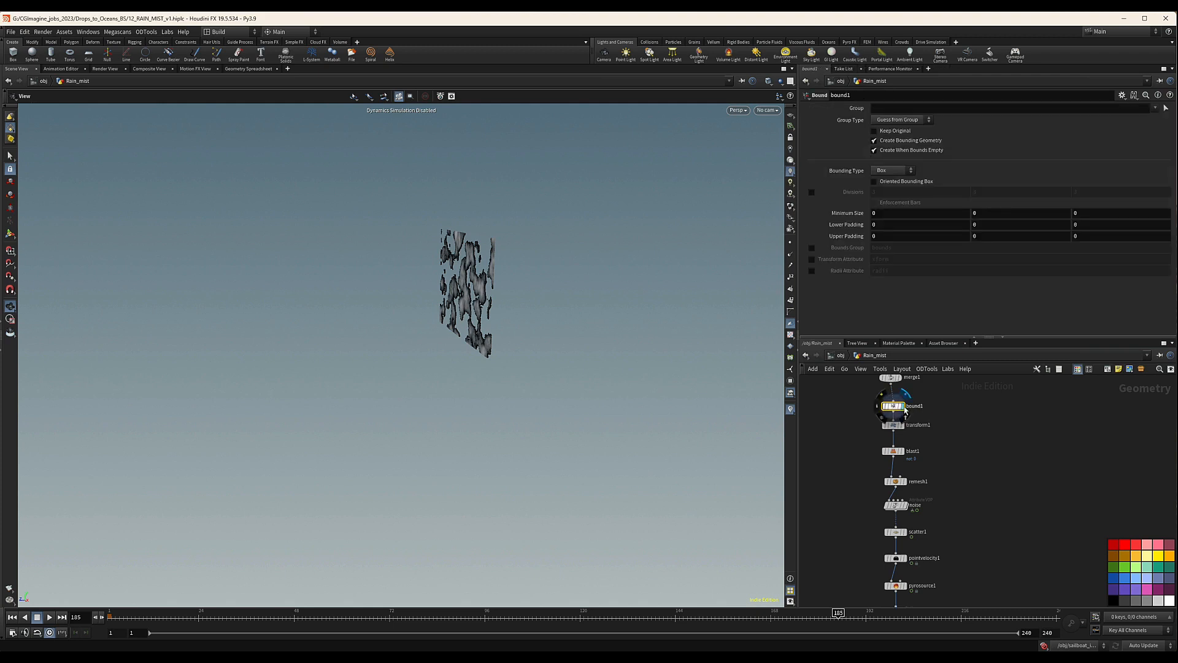
Step: Display the bounding box from the transform1 node and look at it through Cam_Mid_Shot1
left_click(901, 424)
left_click(893, 425)
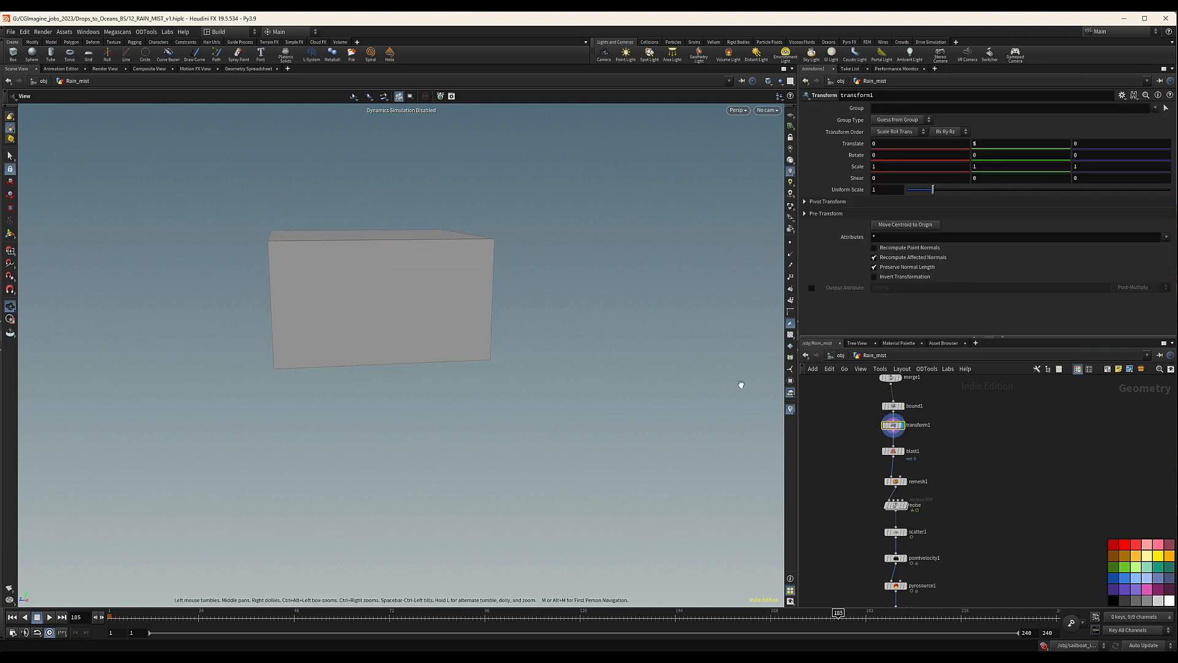
left_click_drag(420, 254, 452, 291)
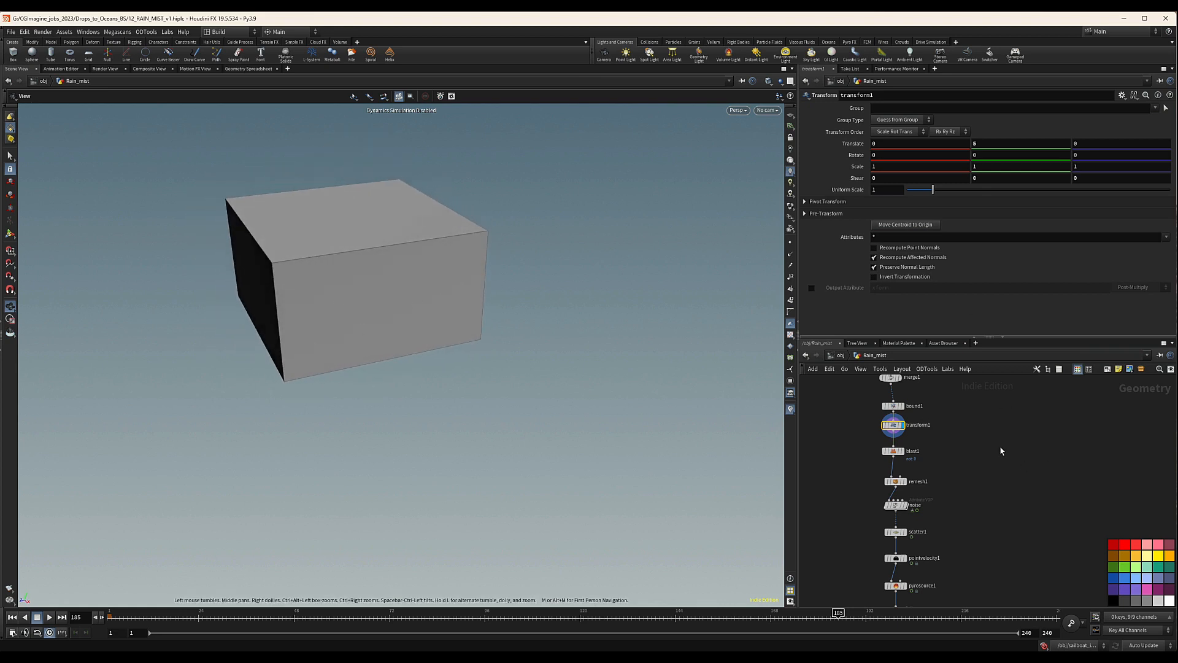
left_click(768, 111)
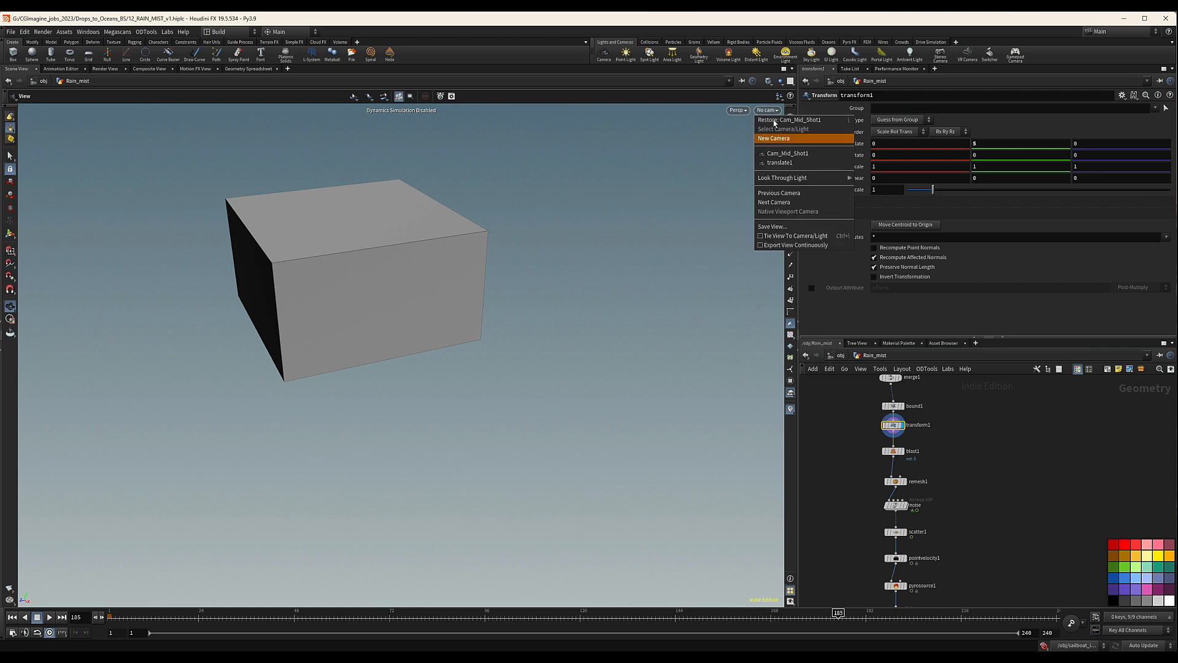
left_click(785, 154)
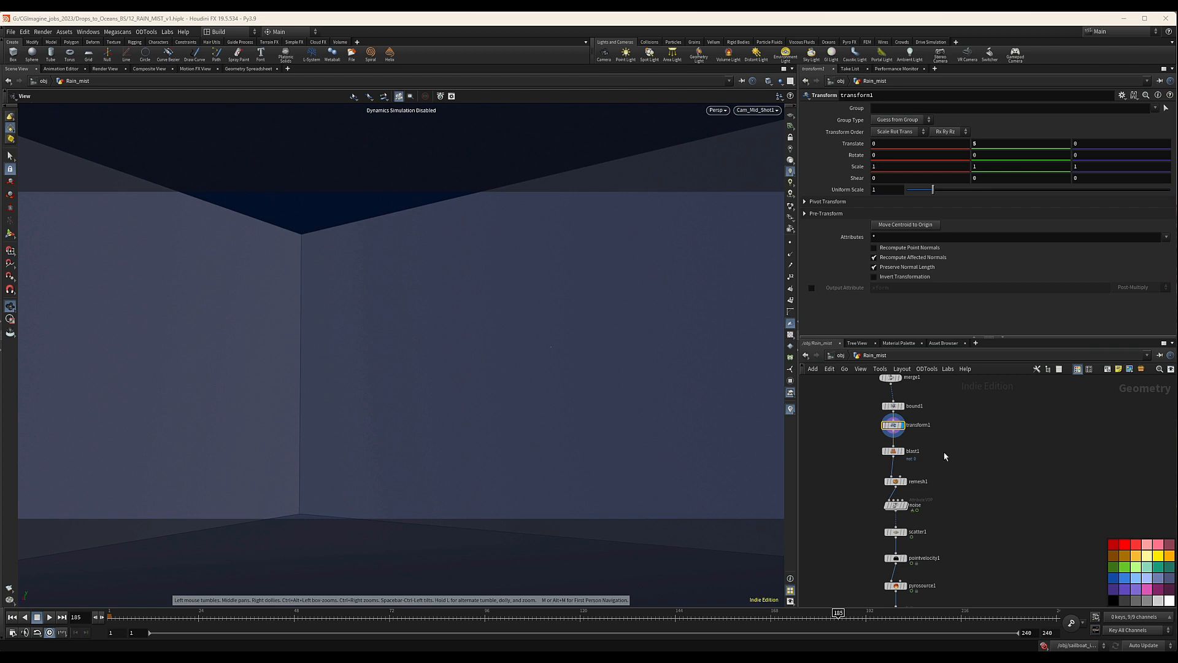
Step: Branch a Null node off transform1, name it OUT_BOUND and make it the displayed node
scroll(929, 452, "up", 3)
key("Tab")
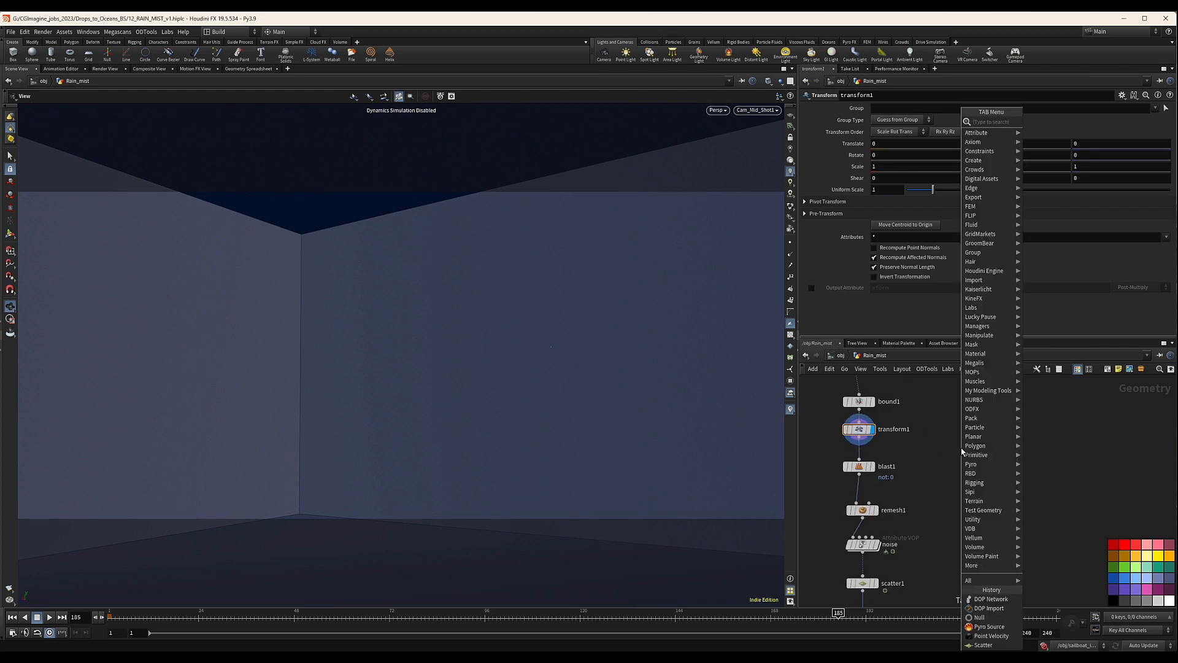
key("Escape")
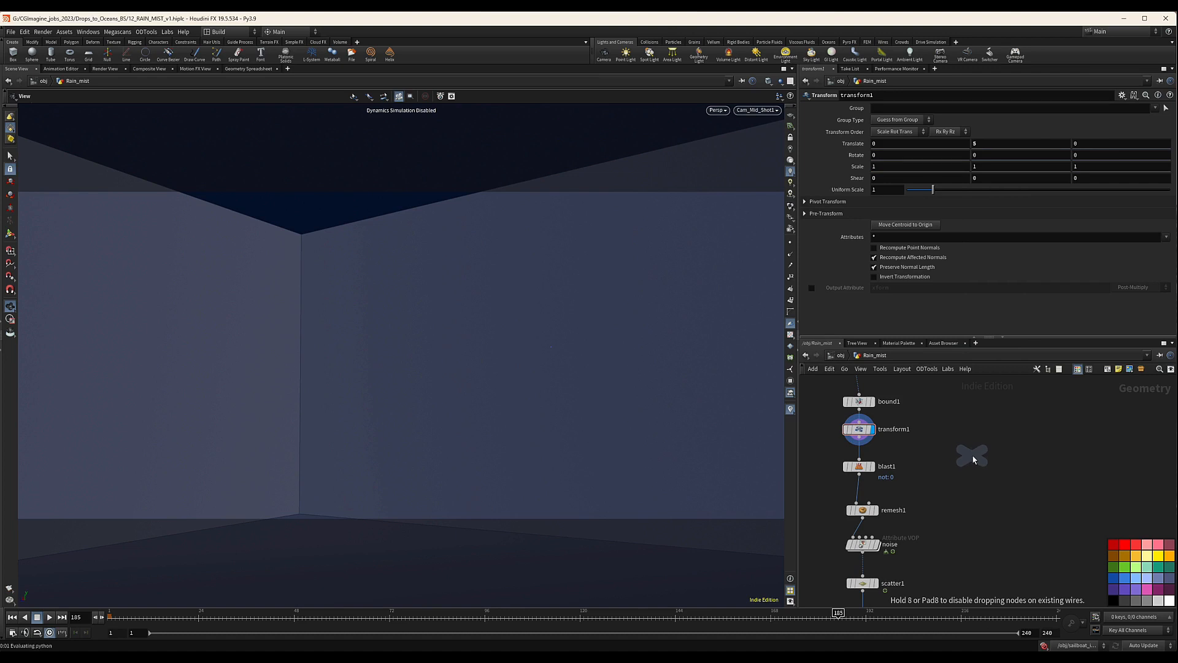
left_click(979, 461)
left_click_drag(861, 438, 980, 453)
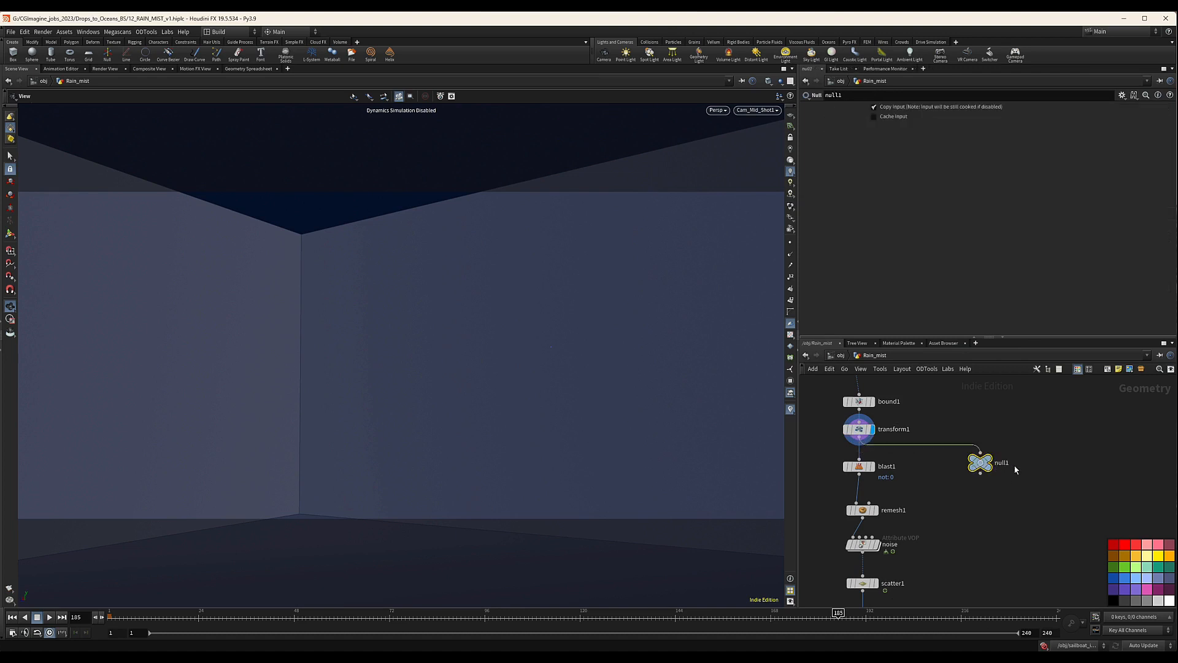
double_click(1000, 463)
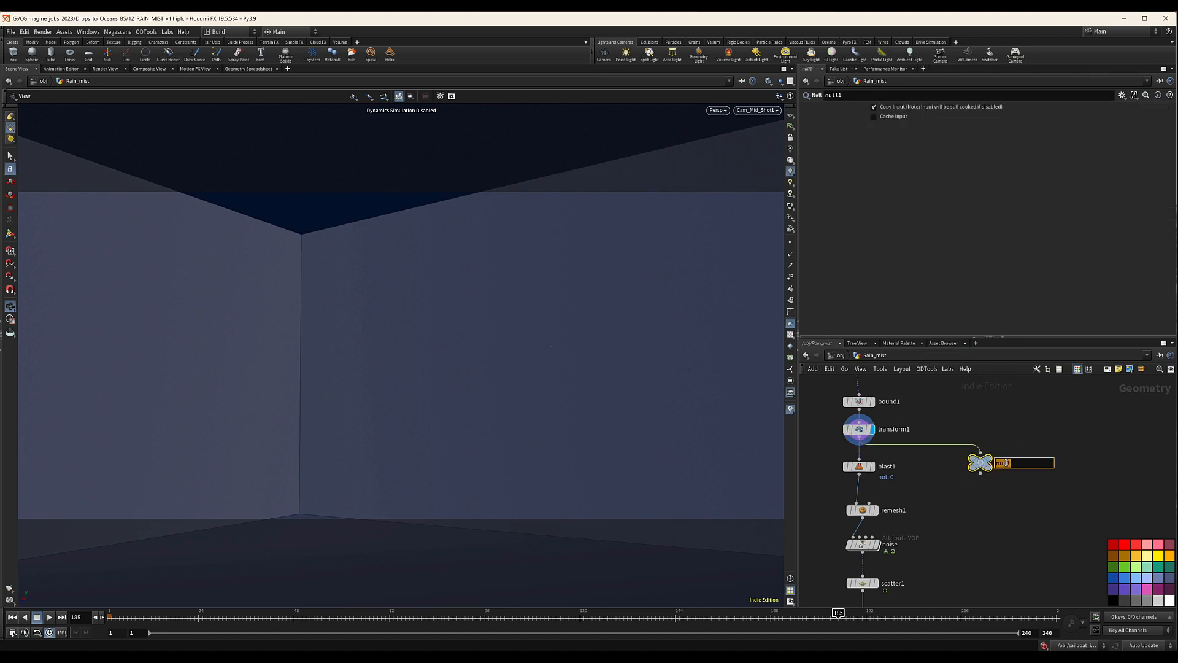
type("OUT_BOUND")
key("Return")
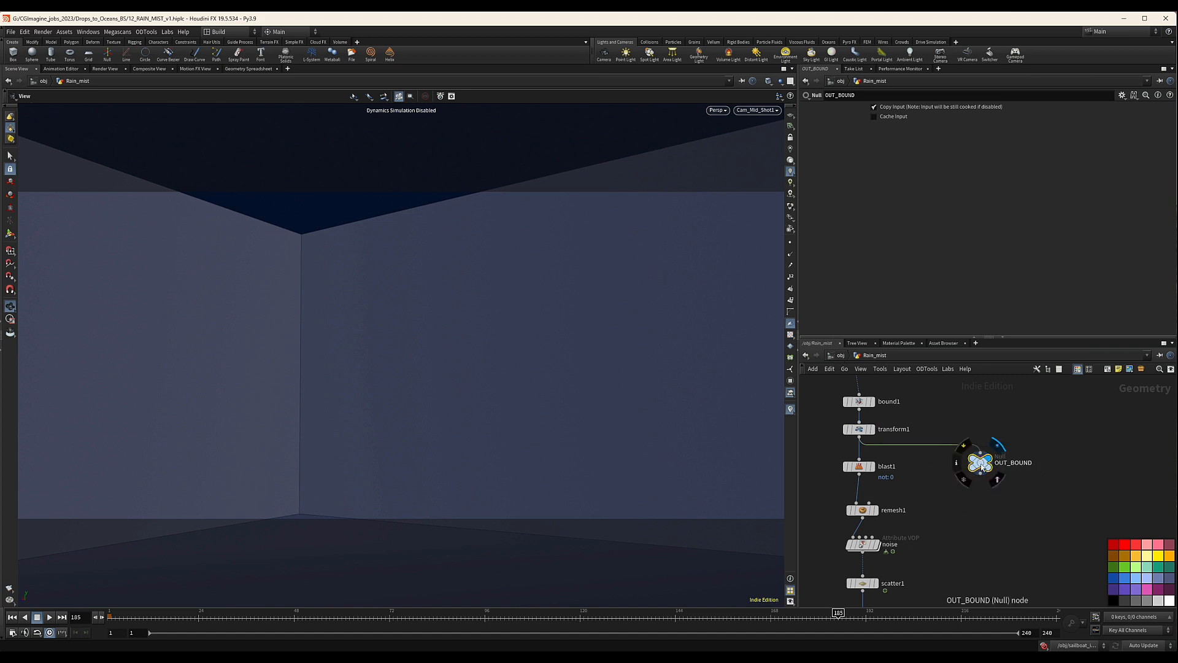
left_click_drag(979, 463, 986, 467)
Step: Check the OUT_BOUND box from outside the camera and copy the OUT_BOUND node
left_click_drag(539, 347, 460, 368)
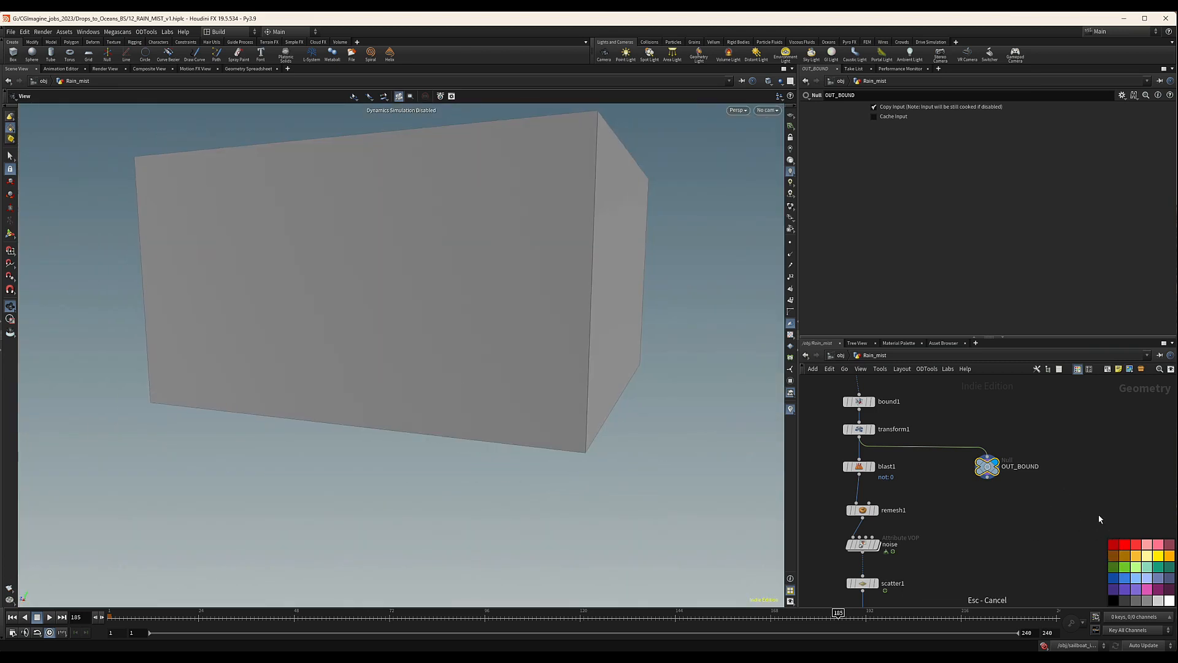
key("c")
key("h")
middle_click_drag(1045, 498, 1020, 471)
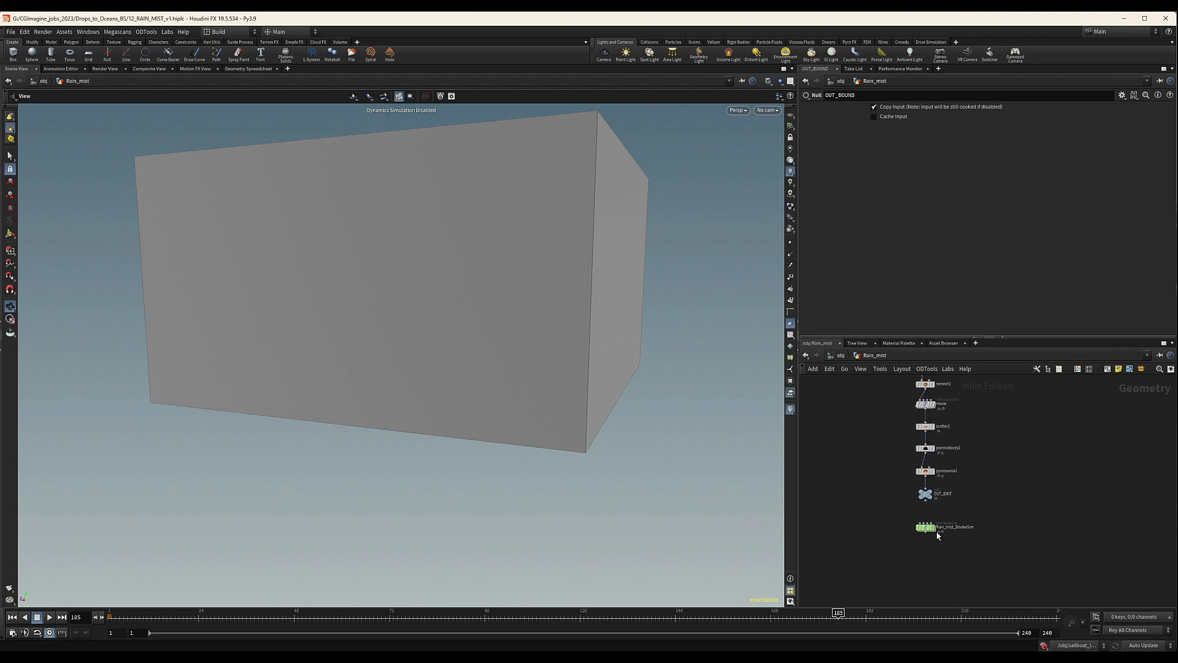
scroll(936, 536, "up", 1)
middle_click_drag(1043, 383, 1019, 522)
left_click(983, 478)
key("ctrl+c")
Step: Inside Rain_mist_SmokeSim, set the Gas Resize Fluid Dynamic node's Clamp to Maximum option to From Object
middle_click_drag(940, 605, 961, 505)
double_click(916, 562)
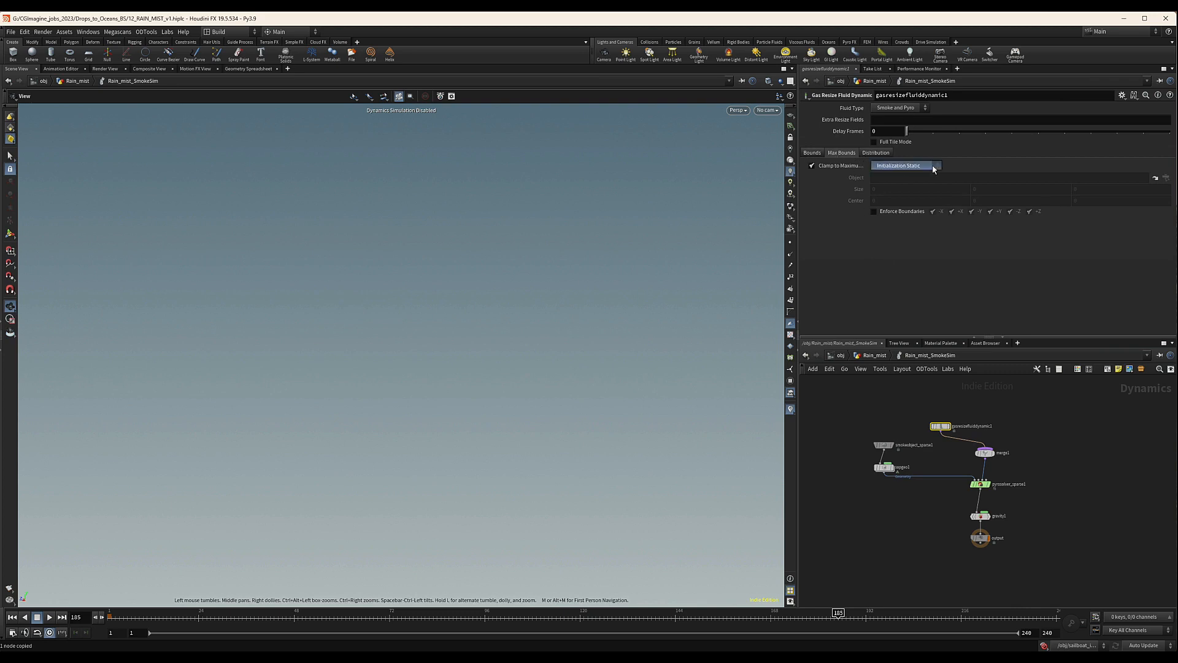
left_click(903, 165)
left_click(889, 175)
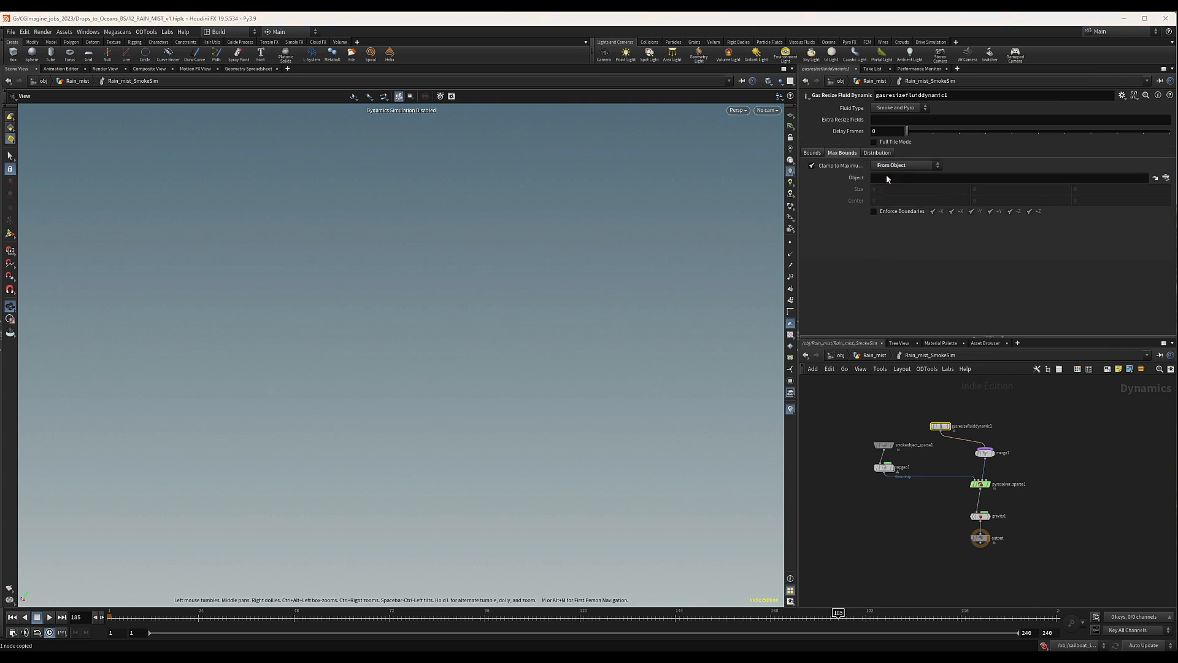
Step: Clamp the gas resize node's maximum bounds to the object /obj/Rain_mist/OUT_BOUND and enable tracking by object with DOP path Geometry
left_click(892, 178)
key("ctrl+v")
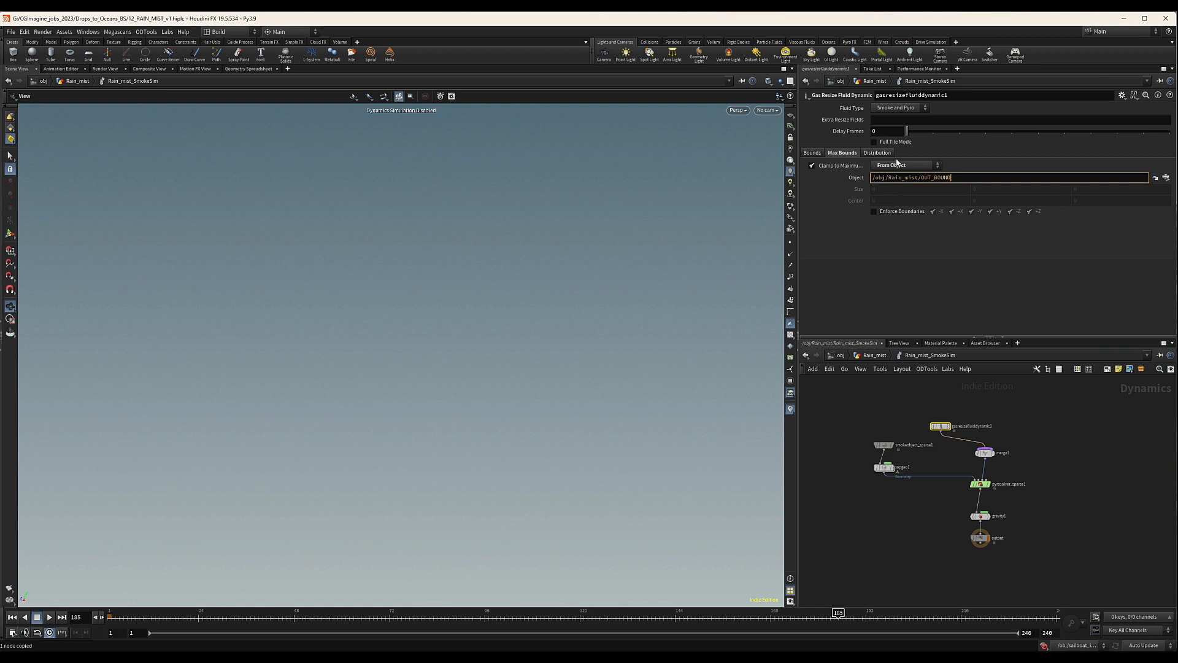
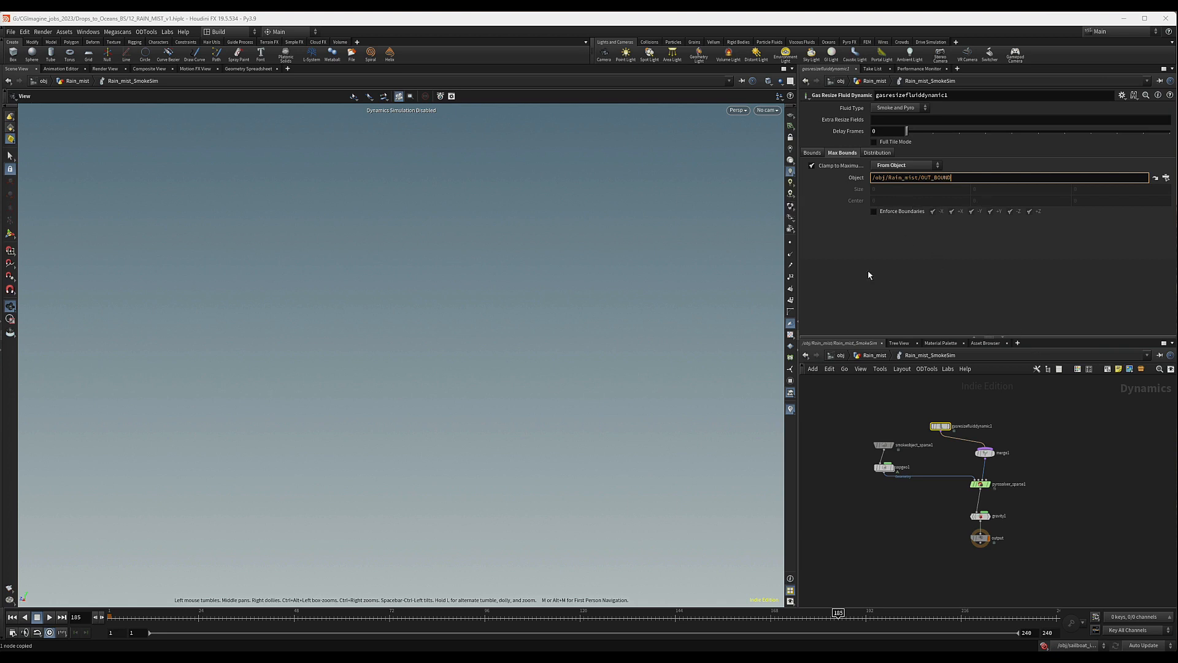
left_click(812, 152)
left_click(843, 211)
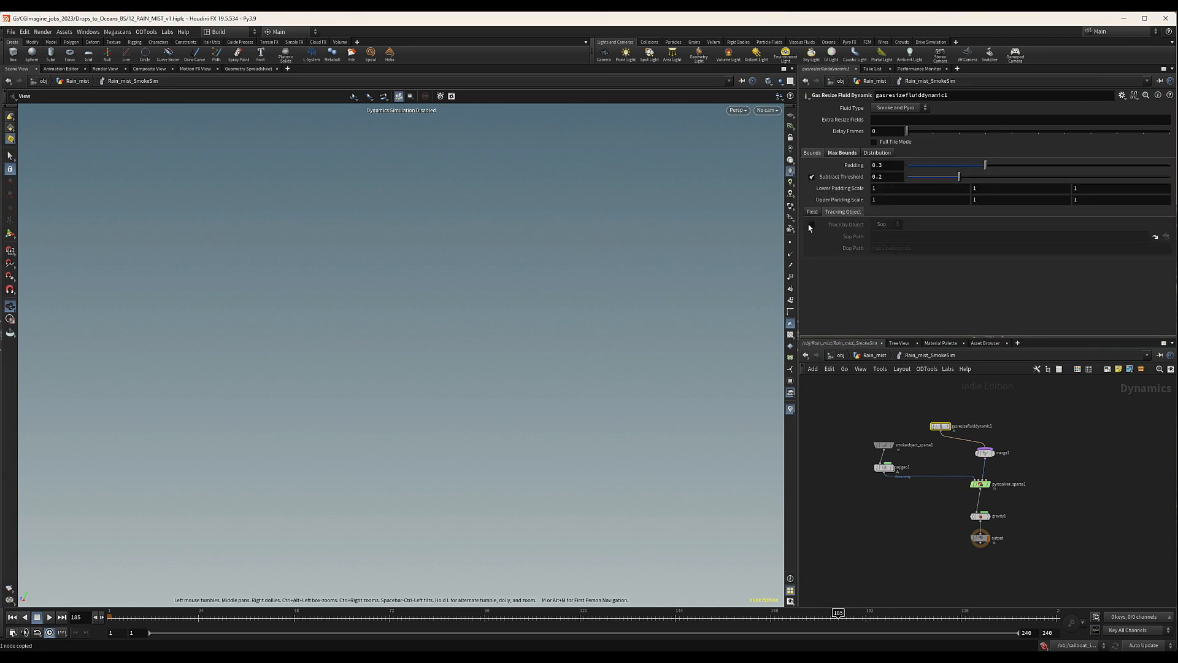
left_click(812, 225)
left_click(887, 243)
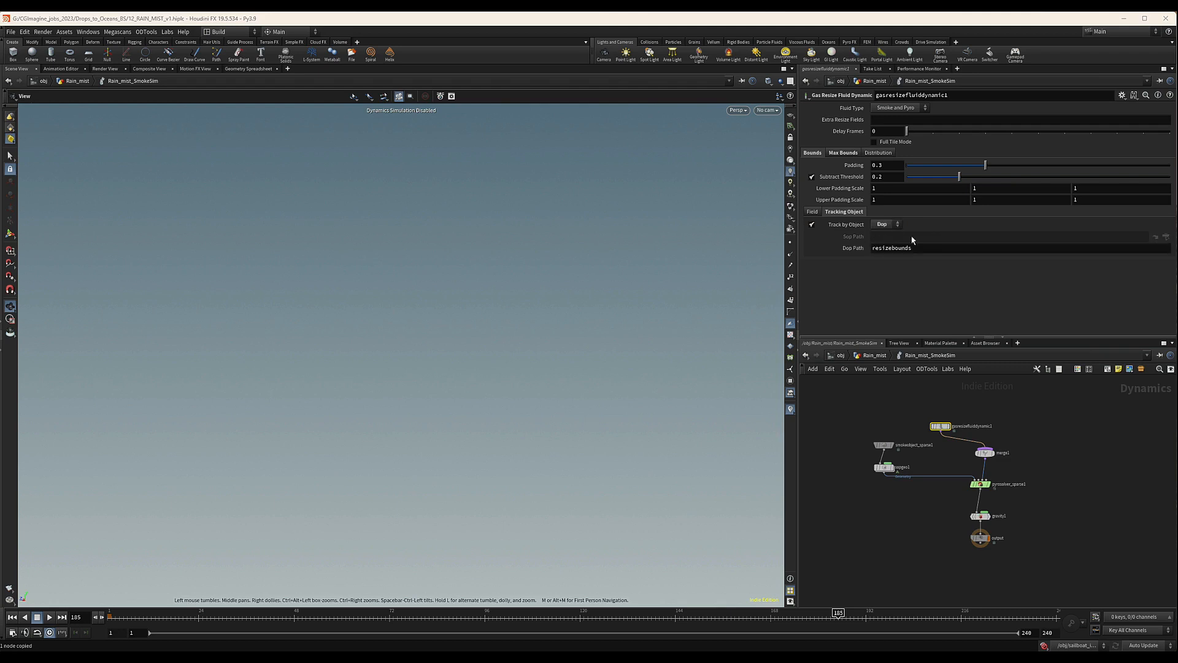
double_click(890, 248)
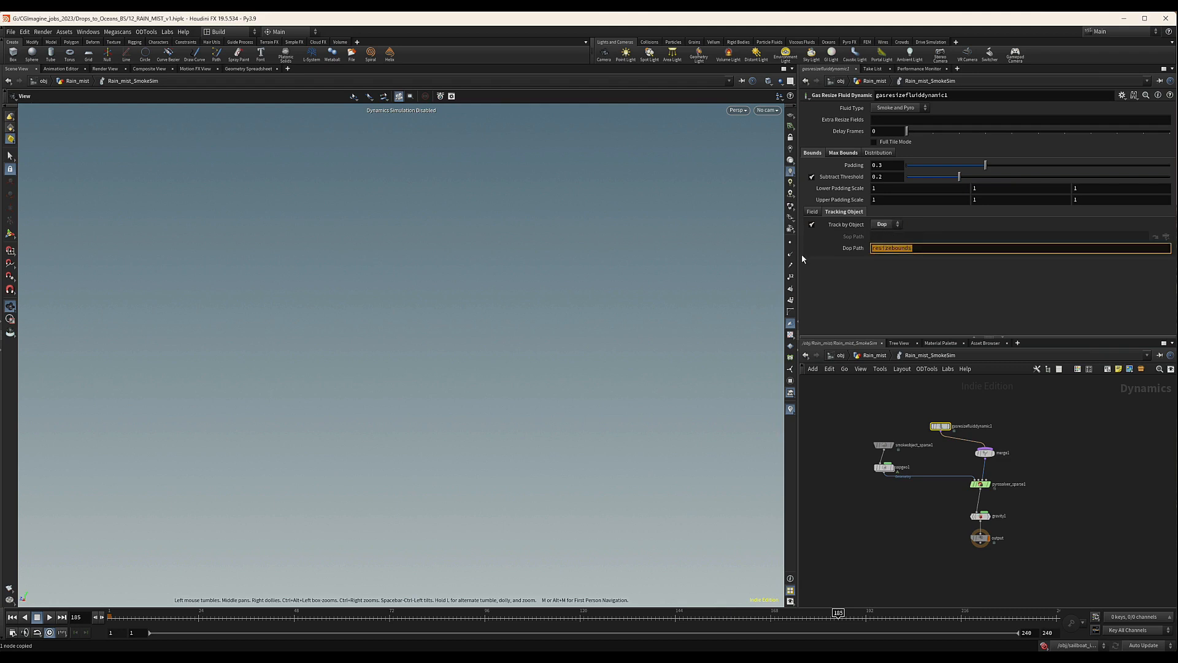
type("Geometry")
key("Return")
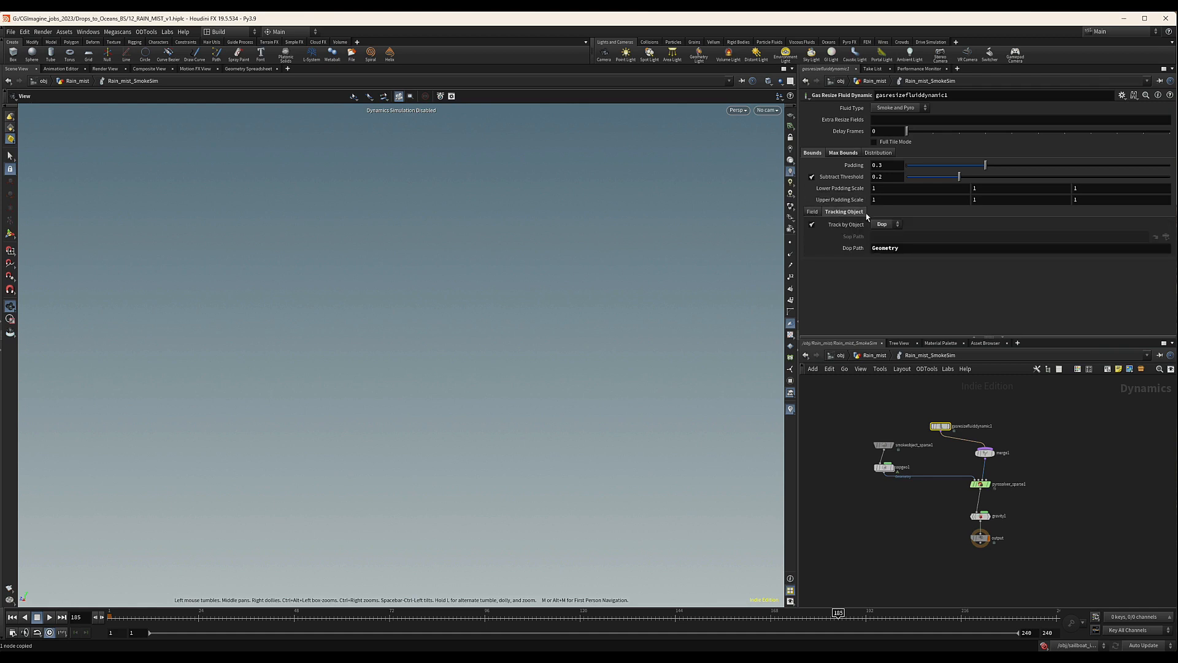
left_click(849, 153)
left_click(820, 154)
Step: Move gasresizefluiddynamic1 farther from merge1 and straighten merge1 above the solver to make room for new nodes
middle_click_drag(997, 412, 983, 474)
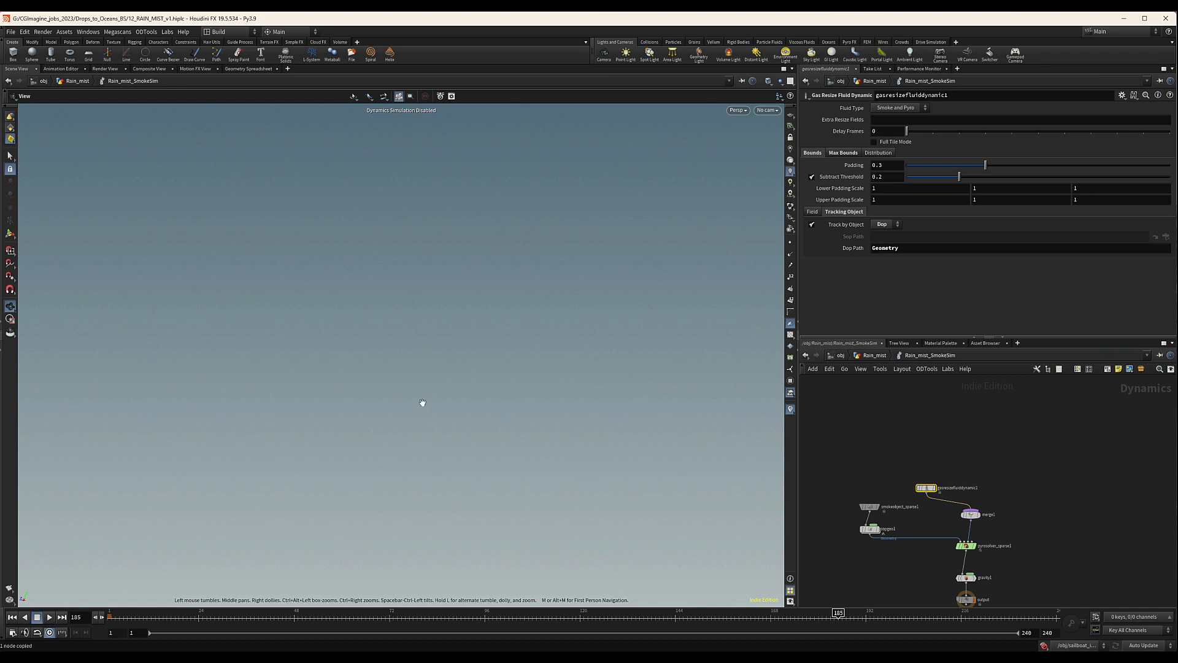
middle_click_drag(970, 433, 962, 420)
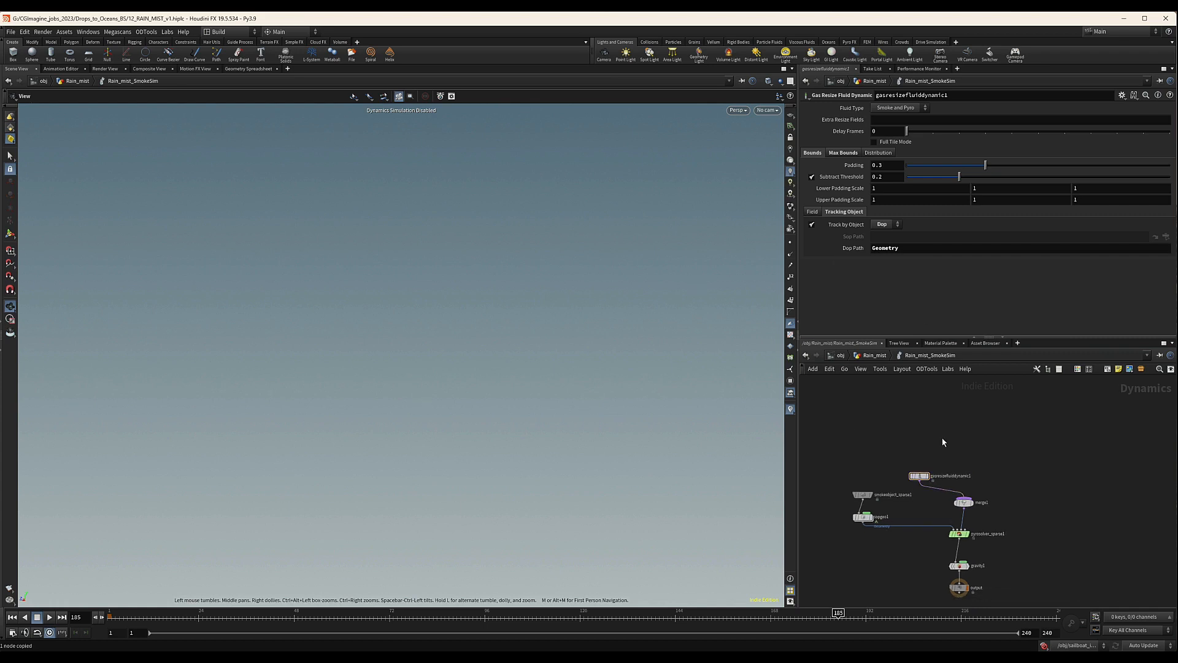
left_click_drag(926, 476, 910, 465)
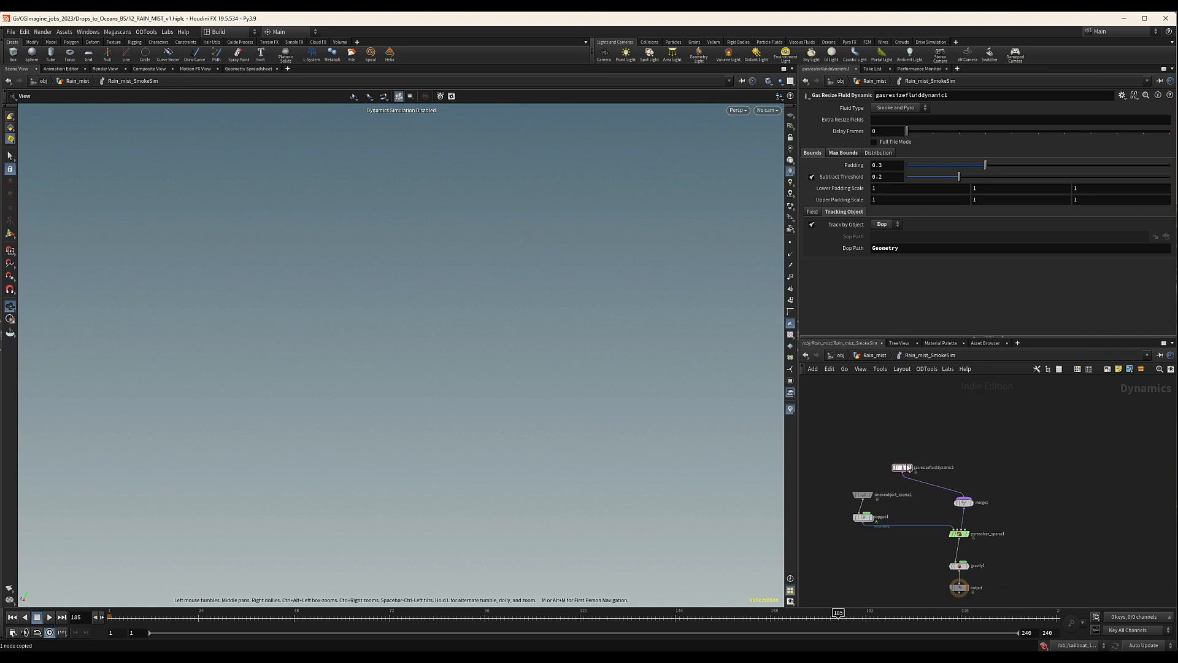
middle_click_drag(969, 456, 943, 434)
left_click_drag(941, 488, 936, 485)
middle_click_drag(935, 434, 940, 442)
Step: Add a Gas Particle to Field node above merge1 in the smoke simulation network
key("Tab")
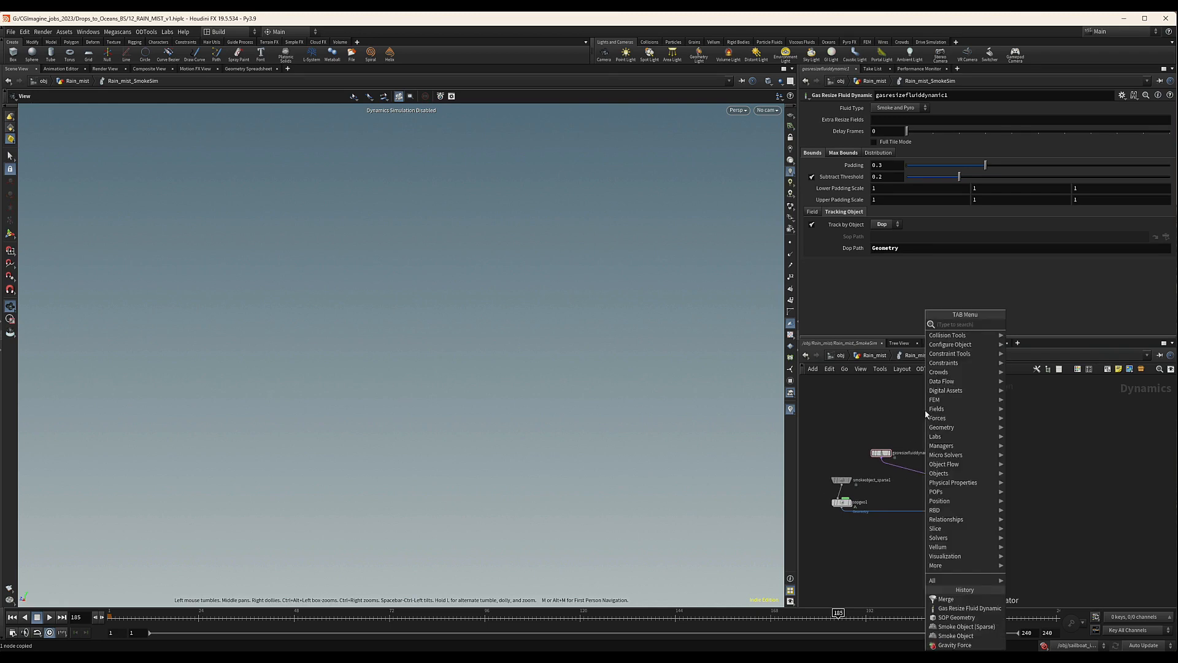
type("gasfiel")
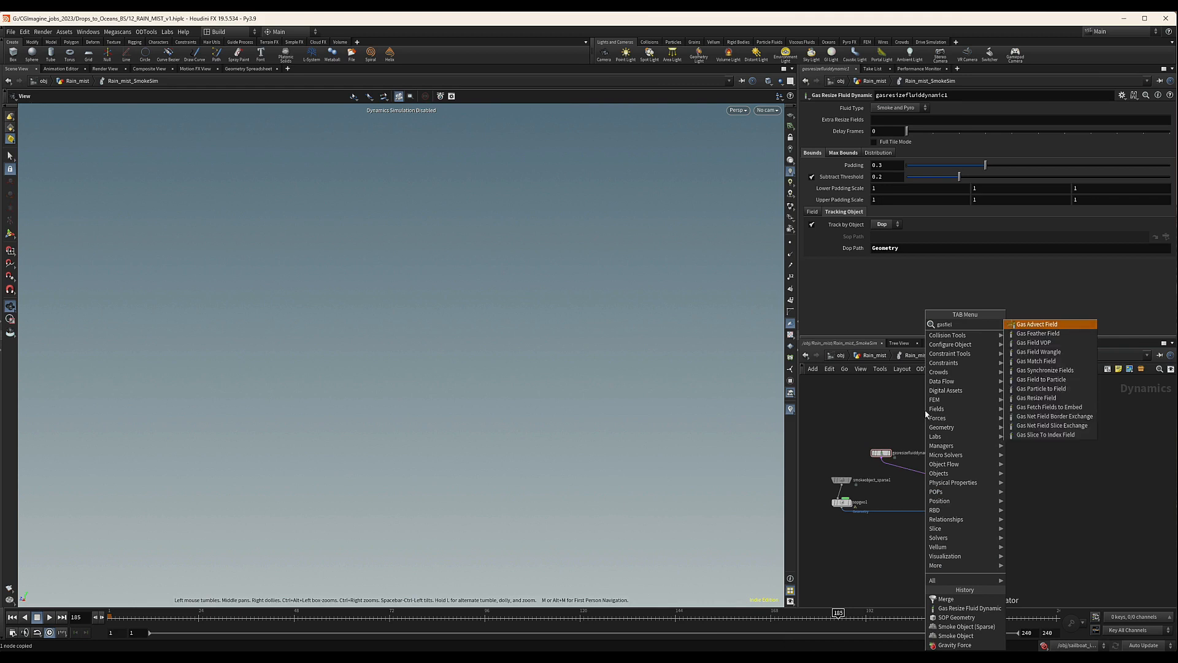
key("Down")
key("Down")
key("Down")
key("Down")
key("Down")
key("Down")
key("Down")
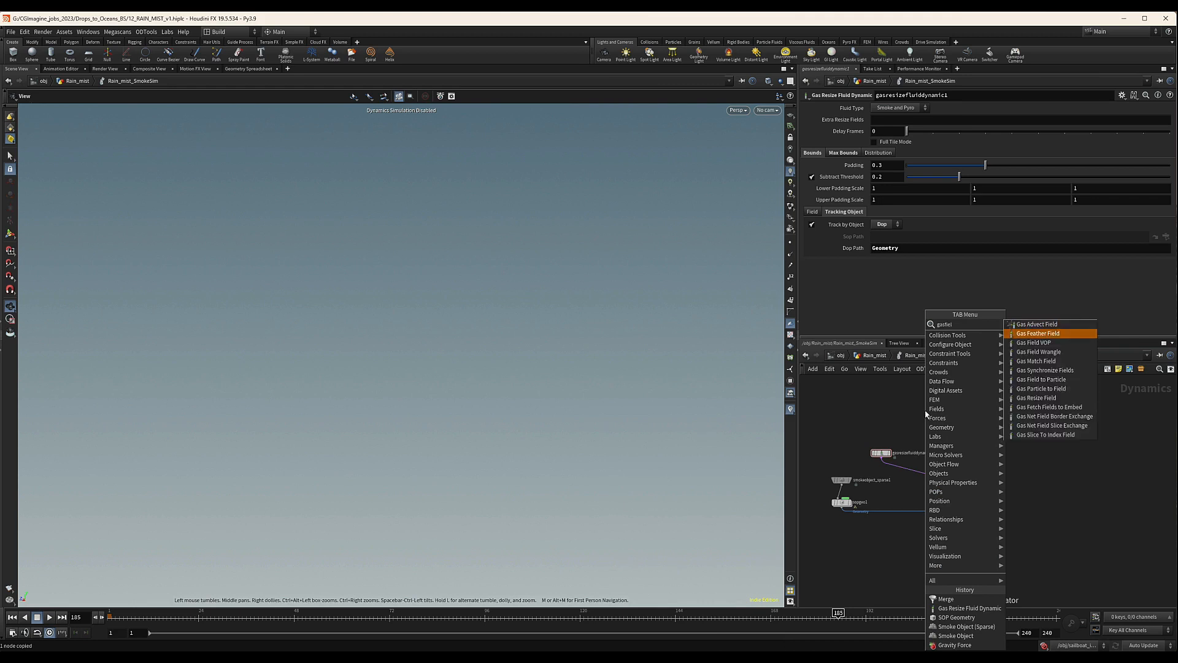
key("Return")
left_click(925, 410)
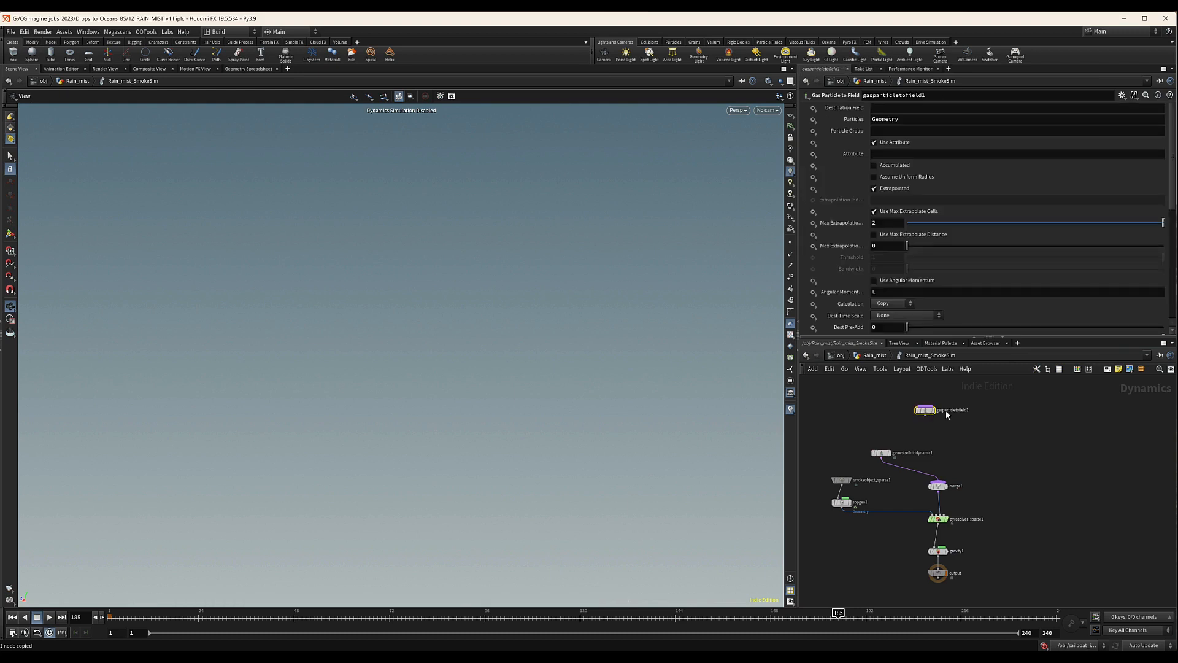
Step: Rename the new Gas Particle to Field node to density, connect its output to merge1 and align it above the merge
scroll(936, 433, "up", 2)
double_click(967, 400)
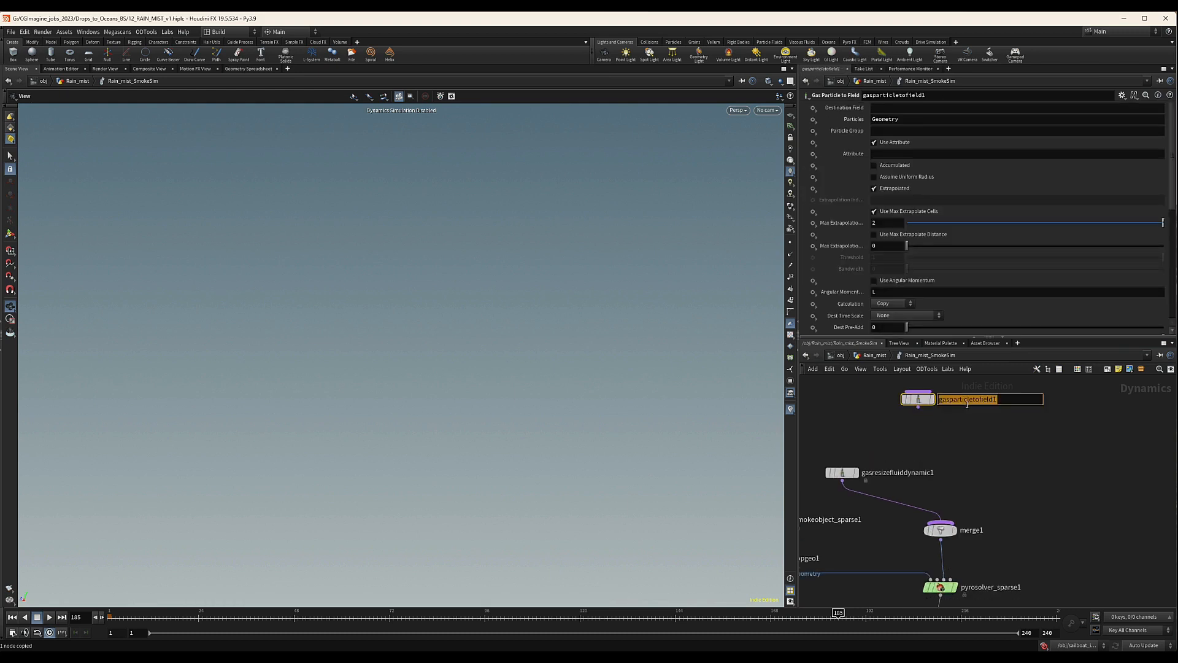
type("density")
key("Return")
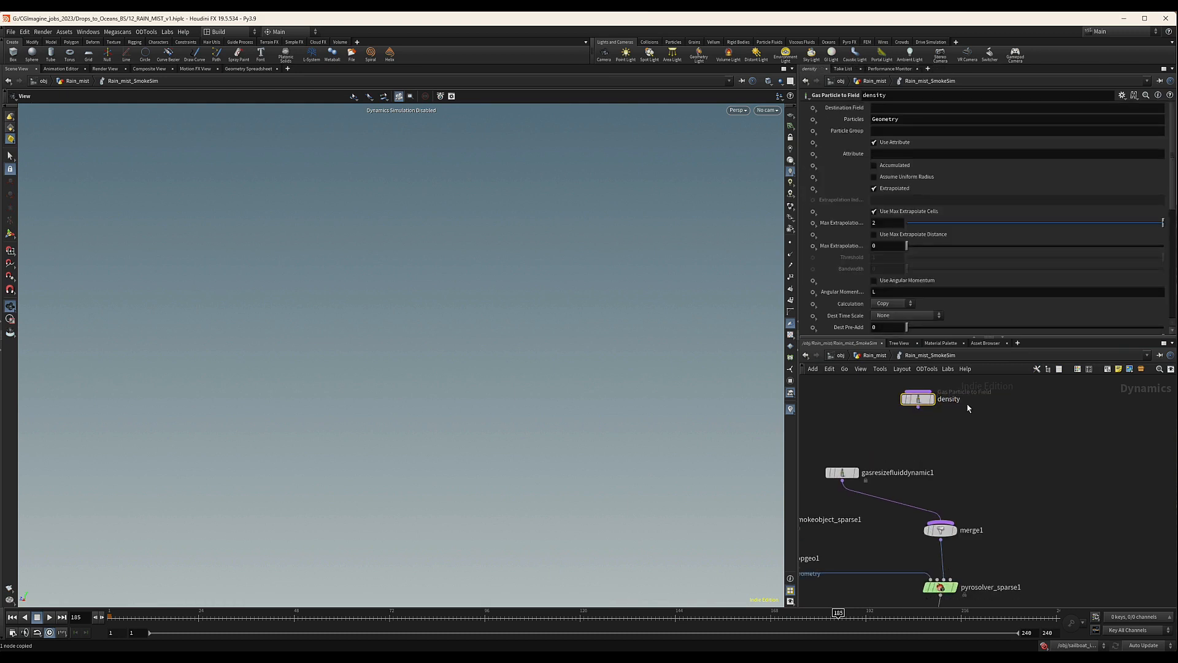
left_click_drag(917, 406, 934, 516)
middle_click_drag(992, 428, 960, 459)
left_click_drag(881, 429, 904, 443)
middle_click_drag(936, 470, 1012, 462)
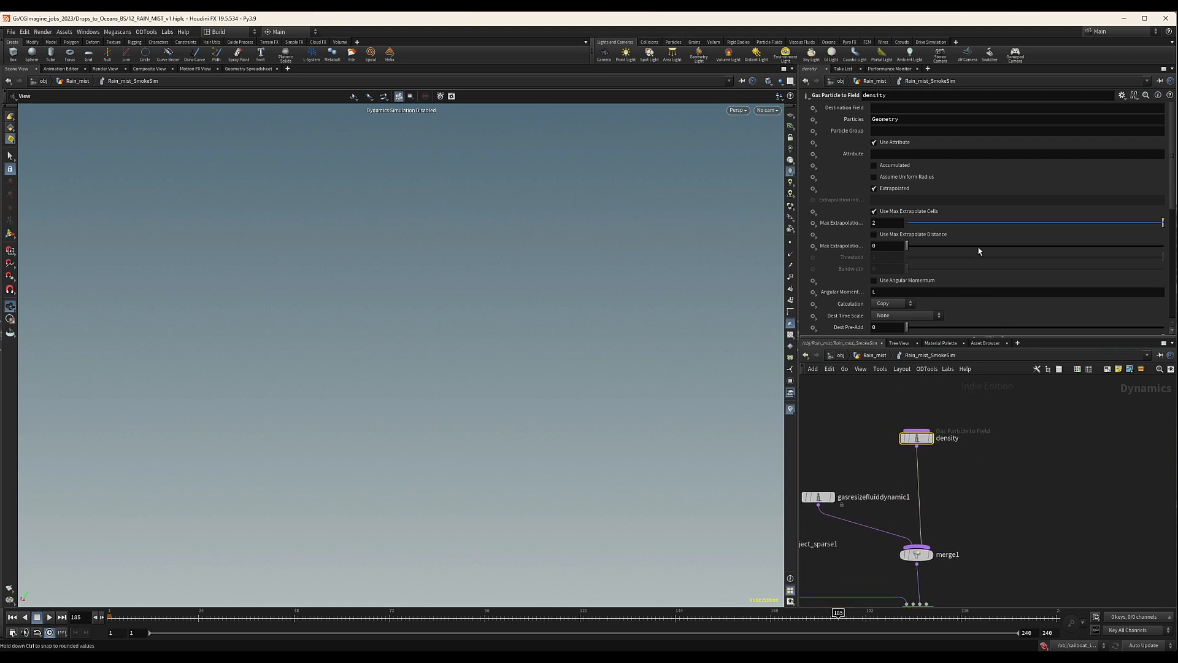
Step: Set both the destination field and the attribute of the density node to density
left_click(872, 108)
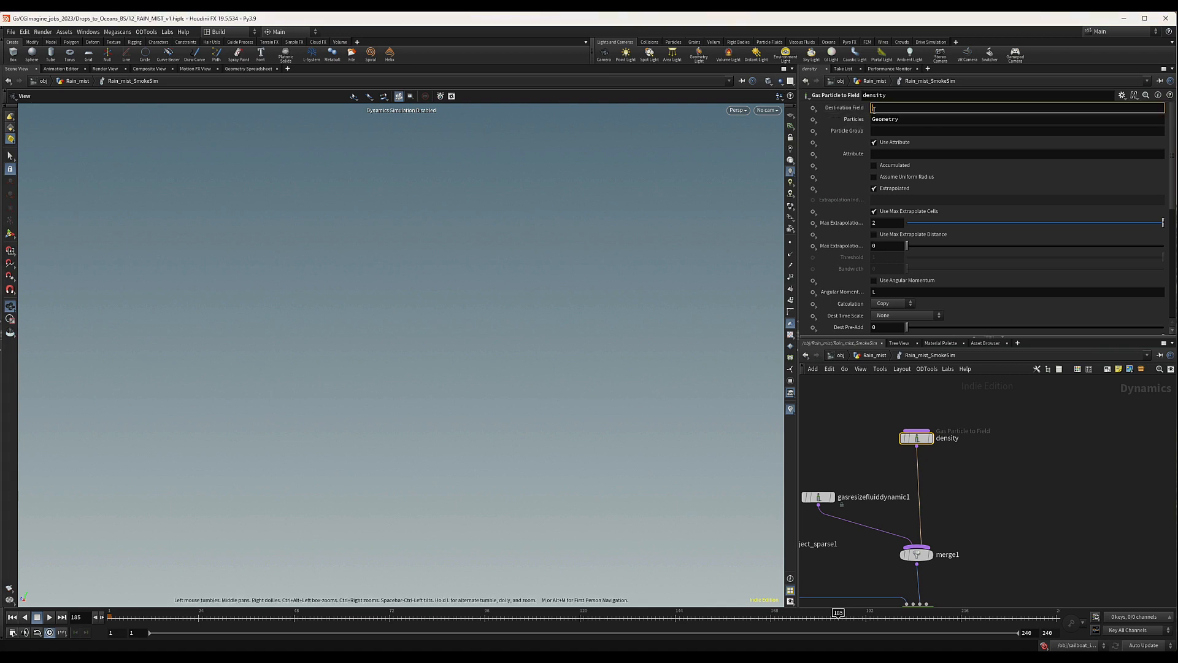
type("density")
key("Return")
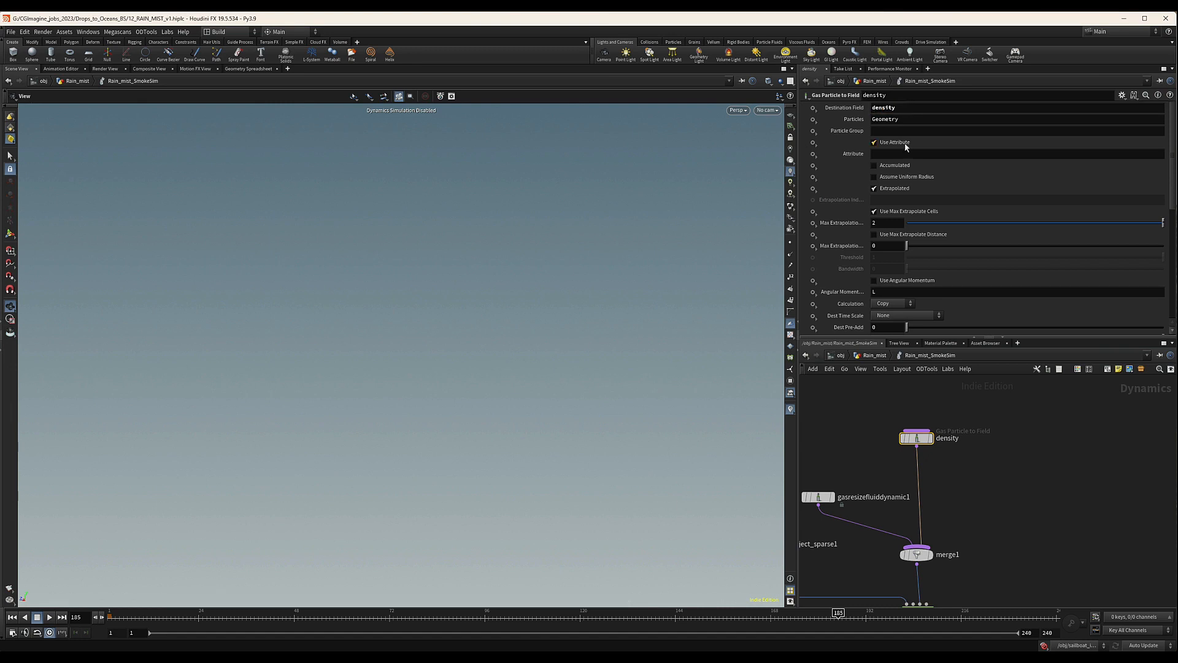
left_click(890, 130)
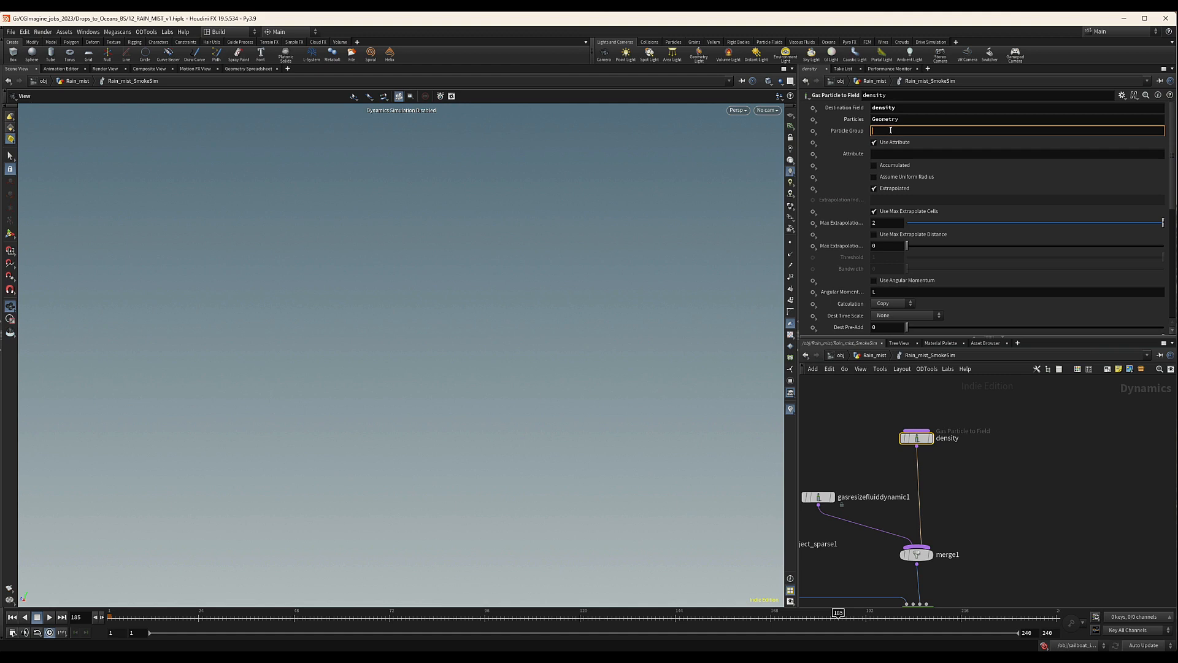
left_click(883, 154)
type("den")
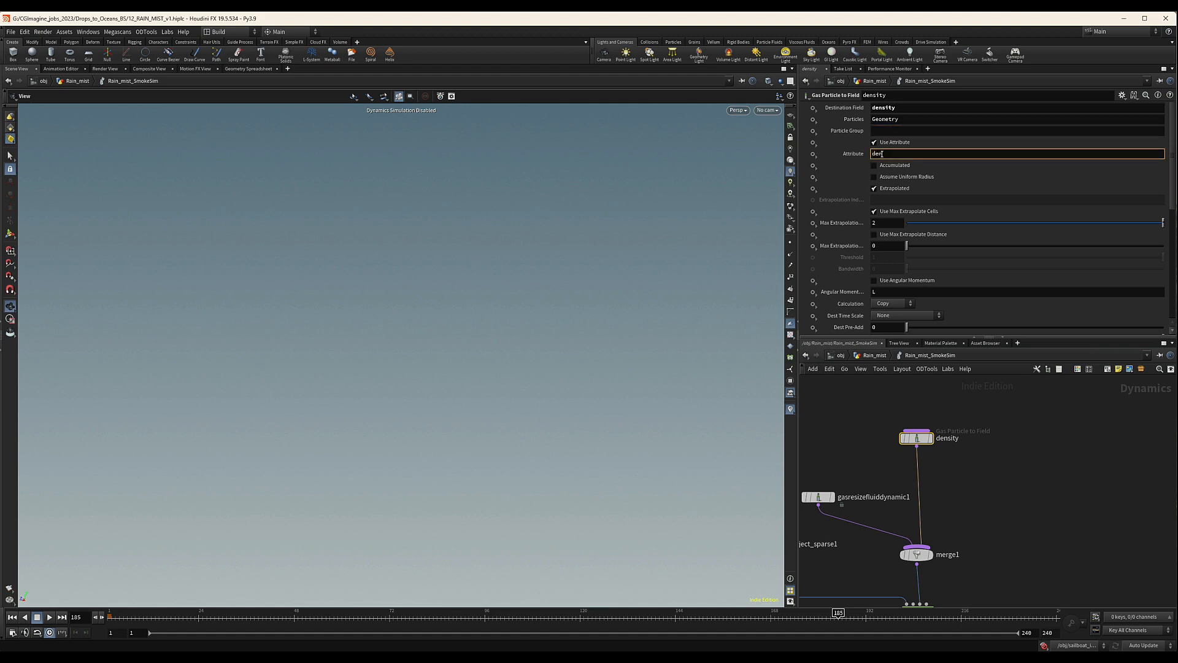
type("sity")
key("Return")
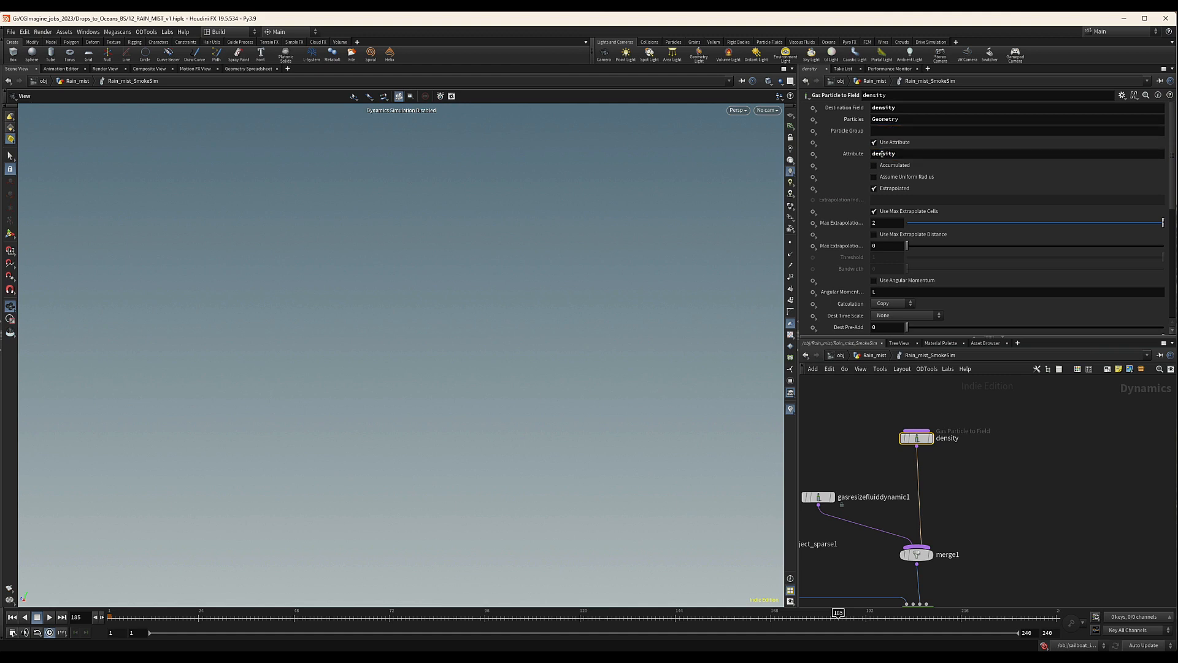
Step: Set the density node's calculation to Add and its default operation to Set Always
left_click(891, 304)
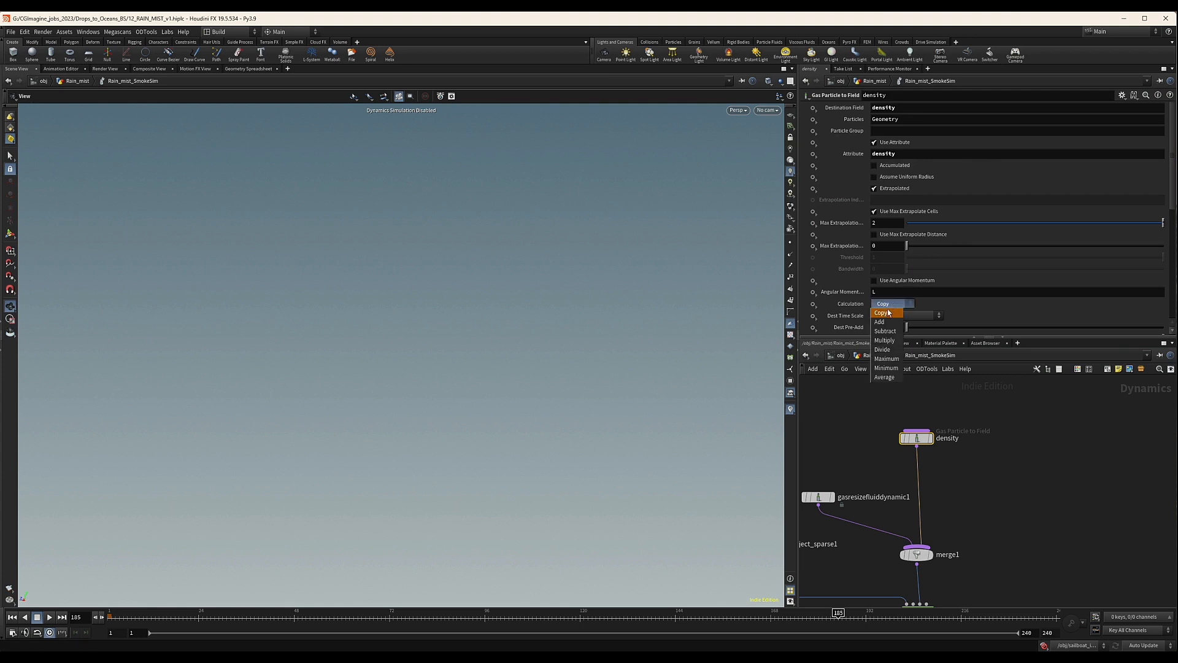
left_click(888, 317)
scroll(991, 260, "down", 7)
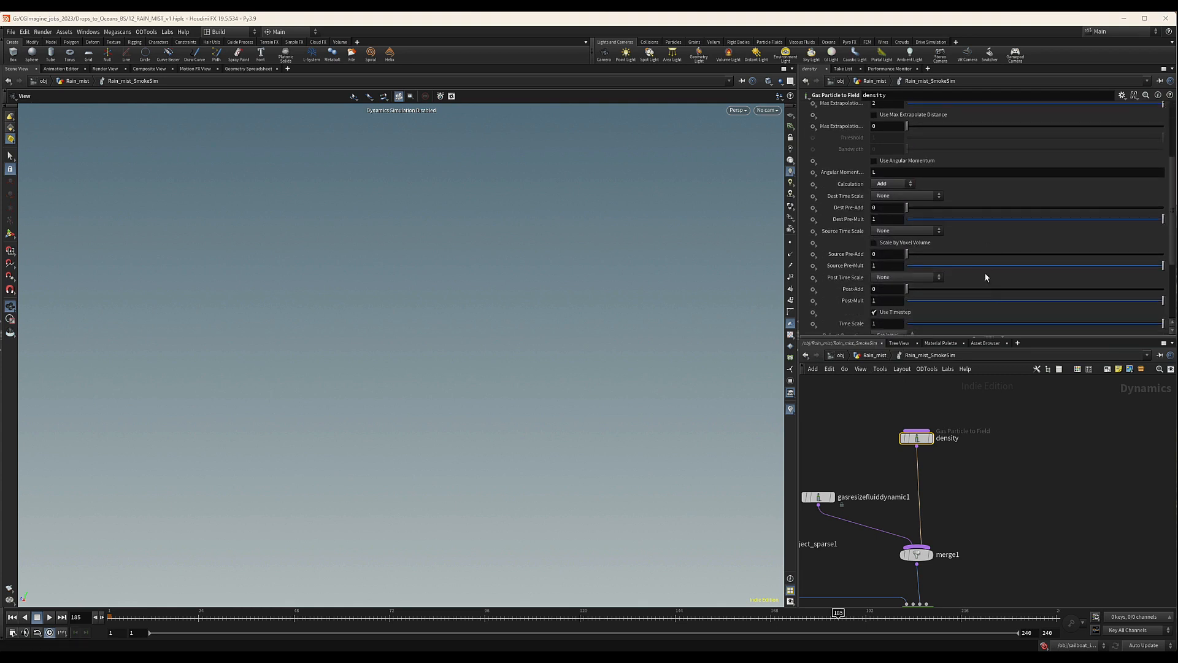
left_click(893, 287)
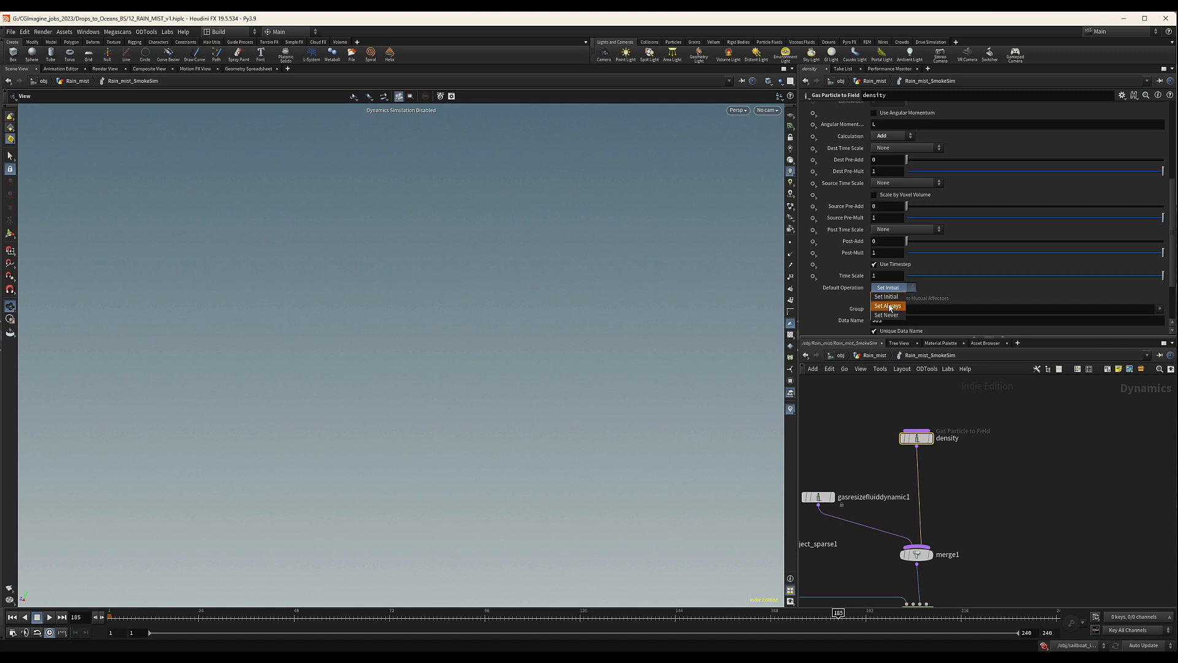
left_click(890, 305)
scroll(997, 251, "up", 7)
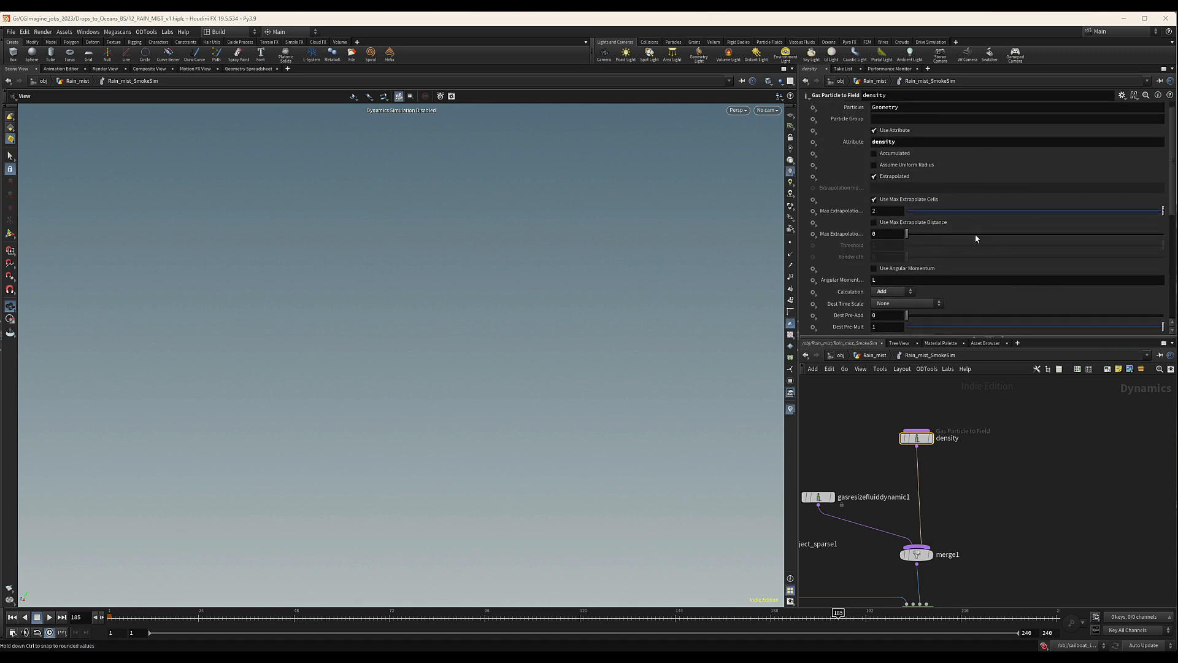
scroll(974, 233, "down", 2)
scroll(973, 227, "down", 1)
Step: Duplicate the density node with its connection to merge1 and rename the copy temperature
middle_click_drag(991, 467, 973, 476)
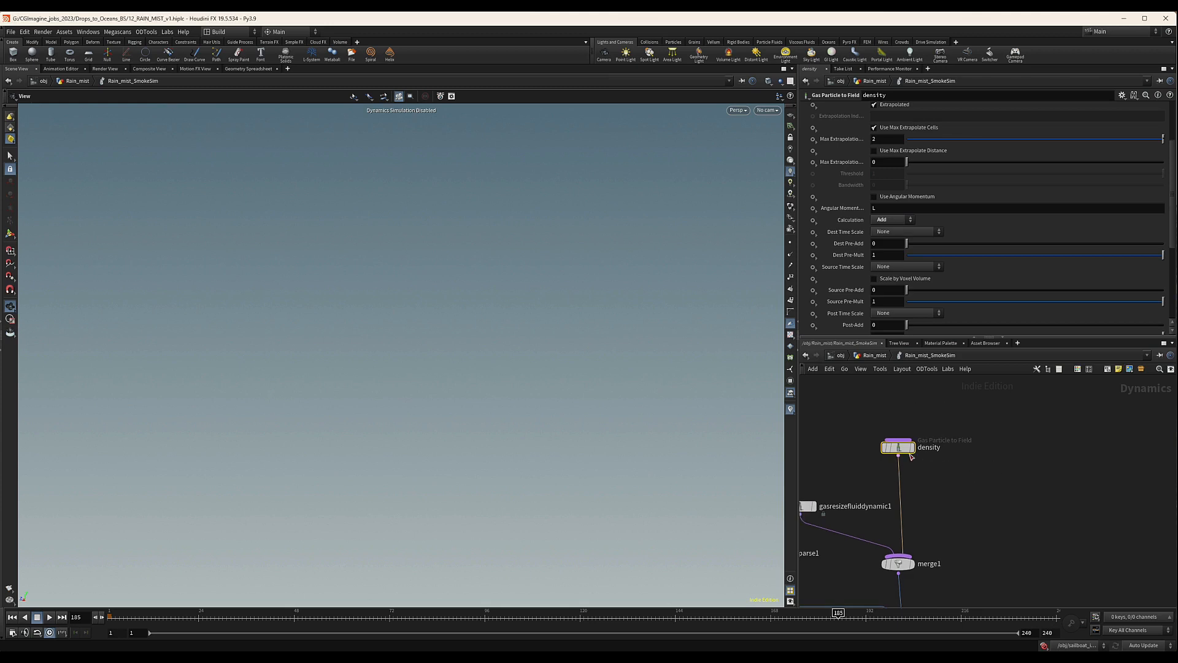
left_click_drag(905, 448, 899, 555, "alt")
double_click(1007, 462)
type("tempert")
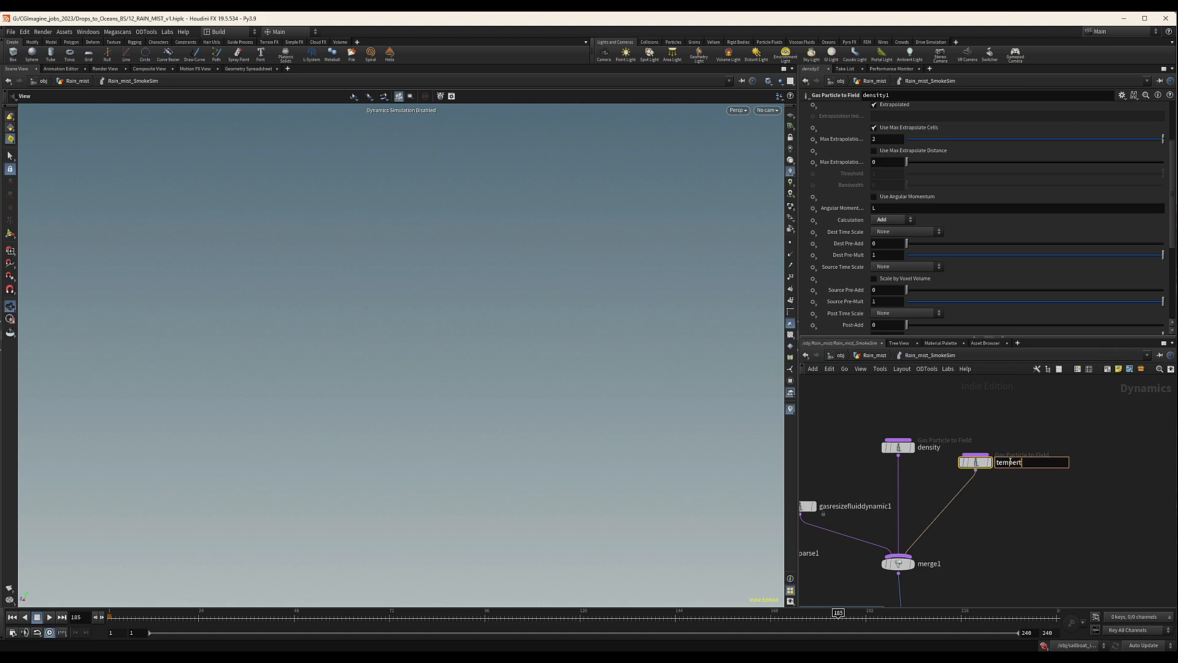
key("BackSpace")
type("ature")
key("Return")
left_click_drag(971, 438, 1003, 494)
Step: Set the temperature node's destination field and attribute to temperature
scroll(828, 164, "up", 3)
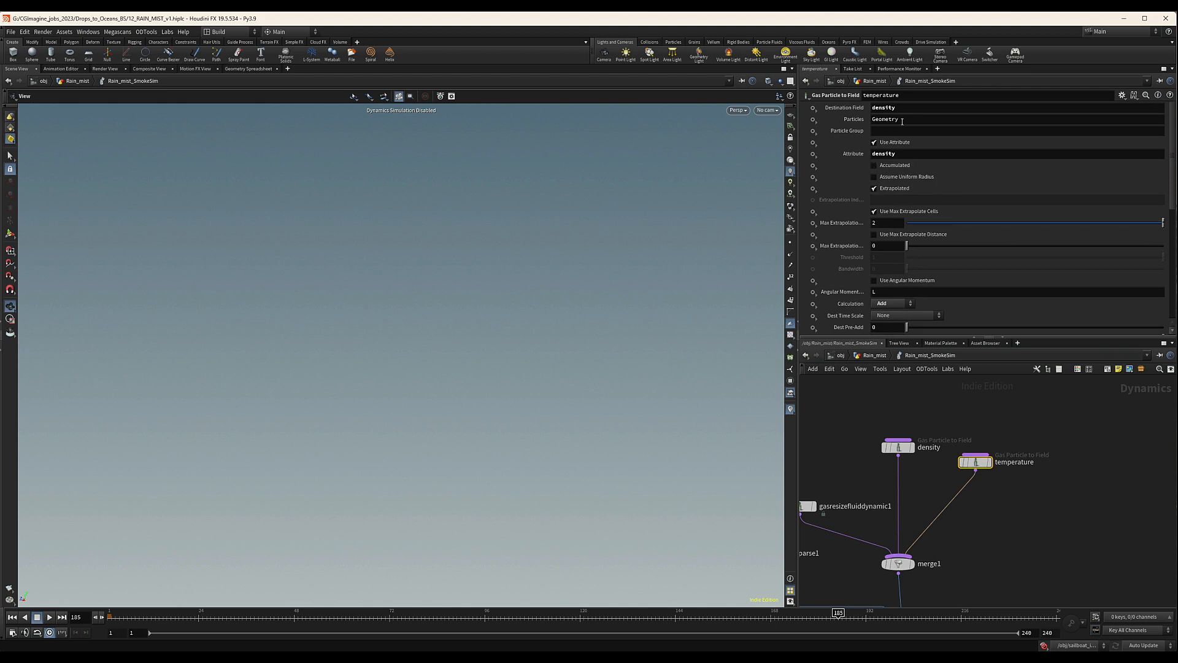
left_click_drag(900, 108, 756, 119)
type("temp")
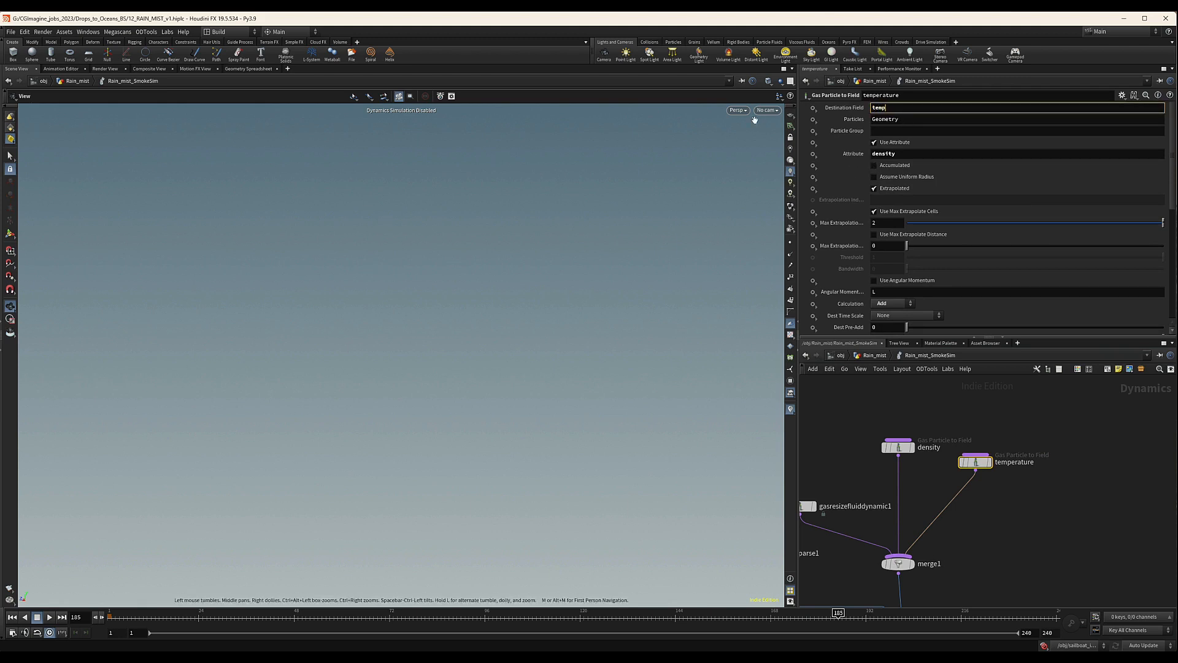
type("erature")
left_click_drag(871, 154, 886, 154)
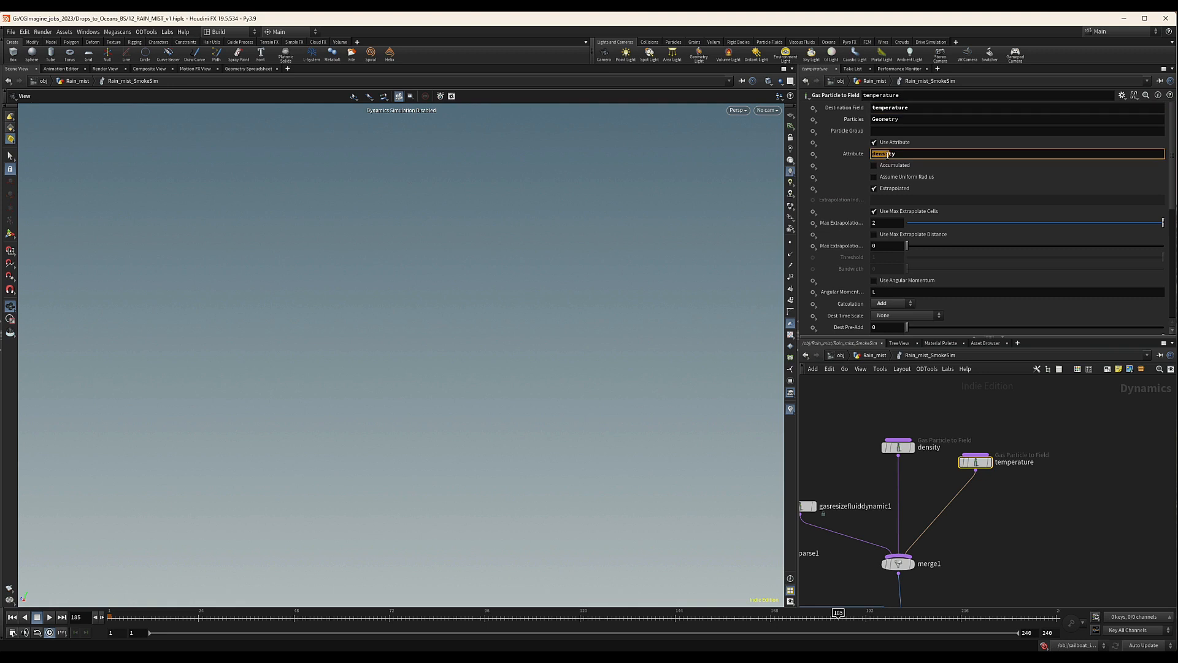
double_click(888, 154)
type("temperature")
key("Return")
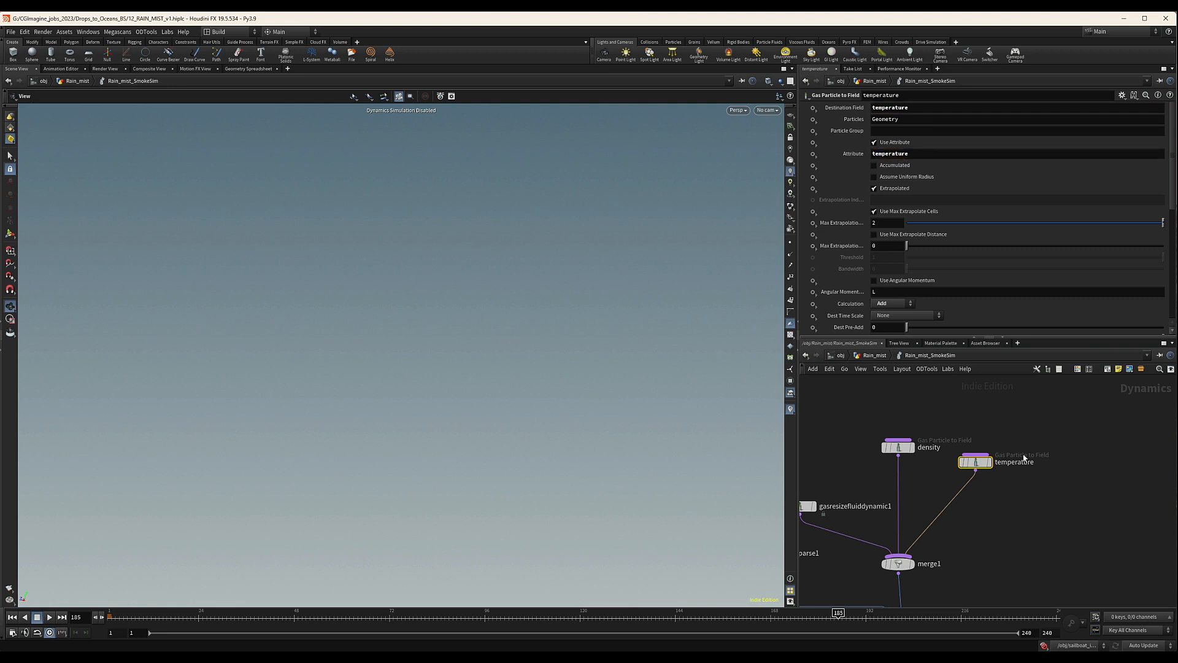
Step: Duplicate the temperature node with its connection to merge1 and rename the copy velocity
middle_click_drag(1043, 497, 1002, 494)
left_click_drag(938, 461, 861, 551, "alt")
double_click(1053, 474)
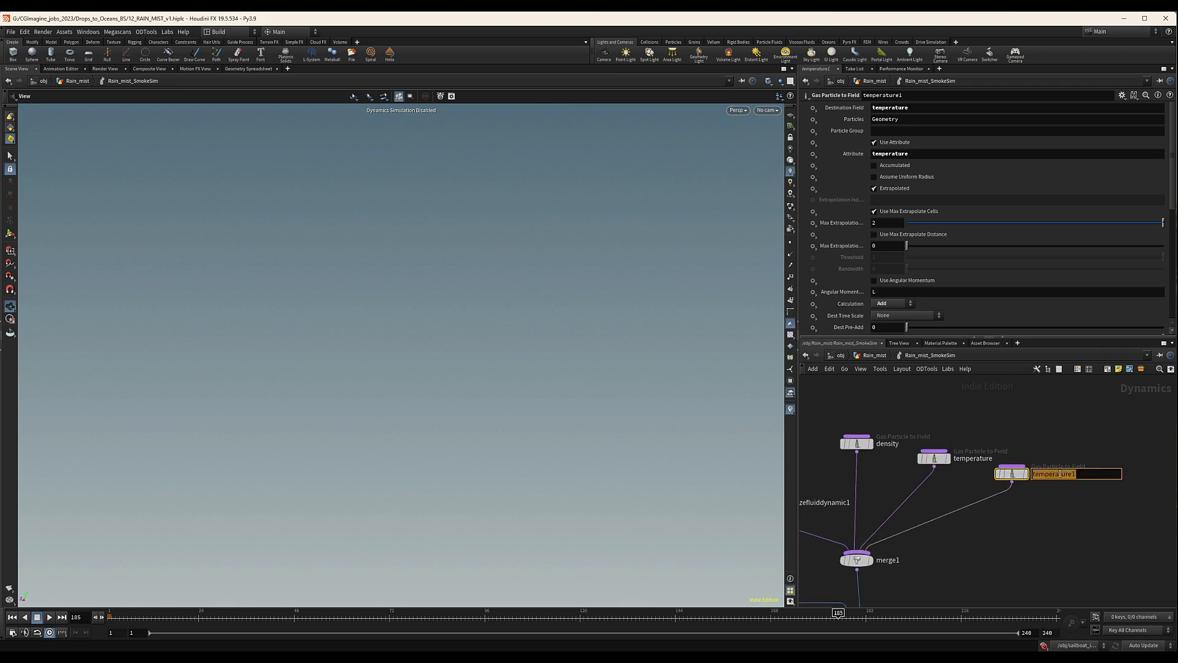
type("velocity")
key("Return")
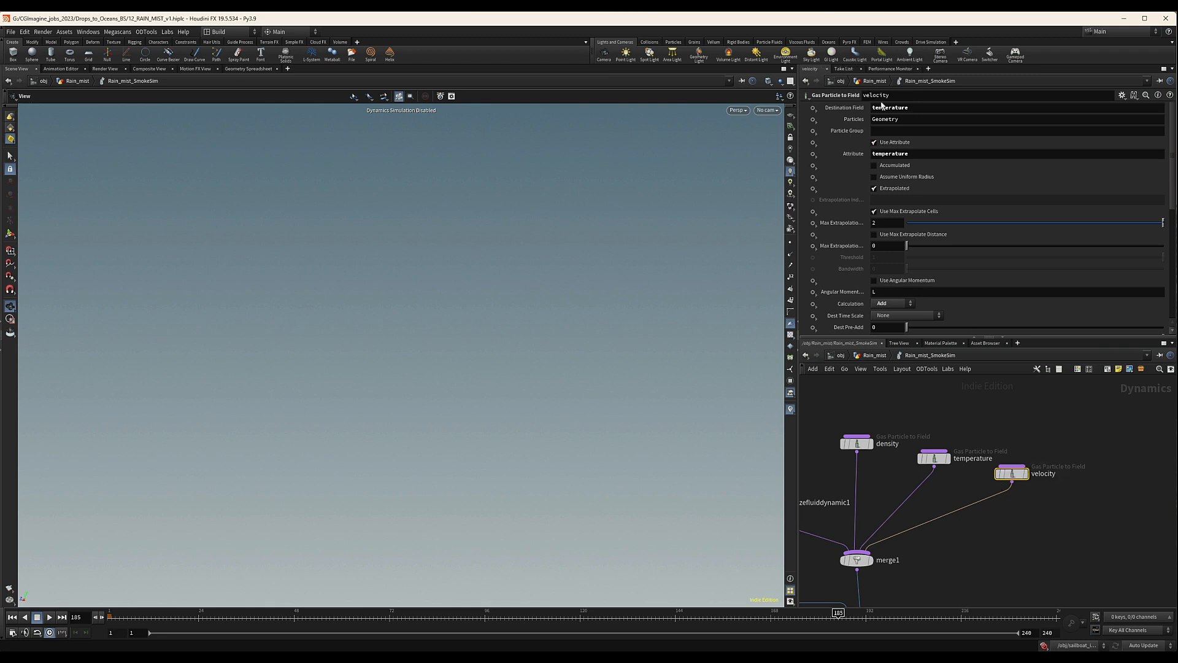
Step: Set the velocity node's destination field to vel and its attribute to v
double_click(901, 111)
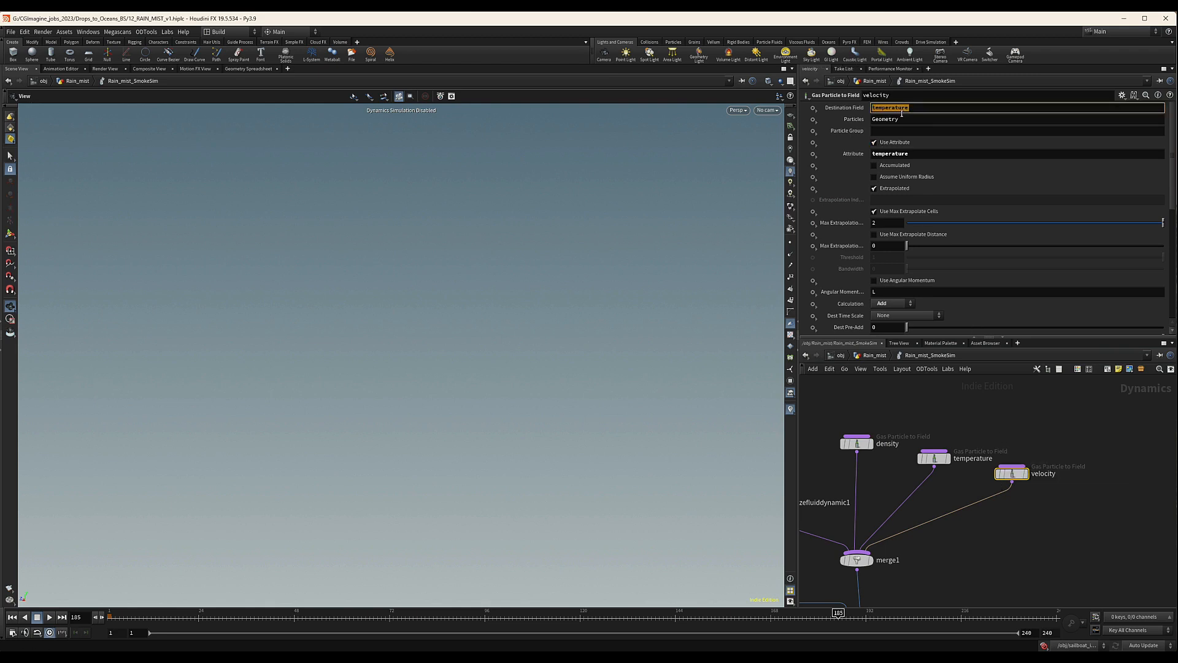
type("vel")
double_click(895, 154)
type("v")
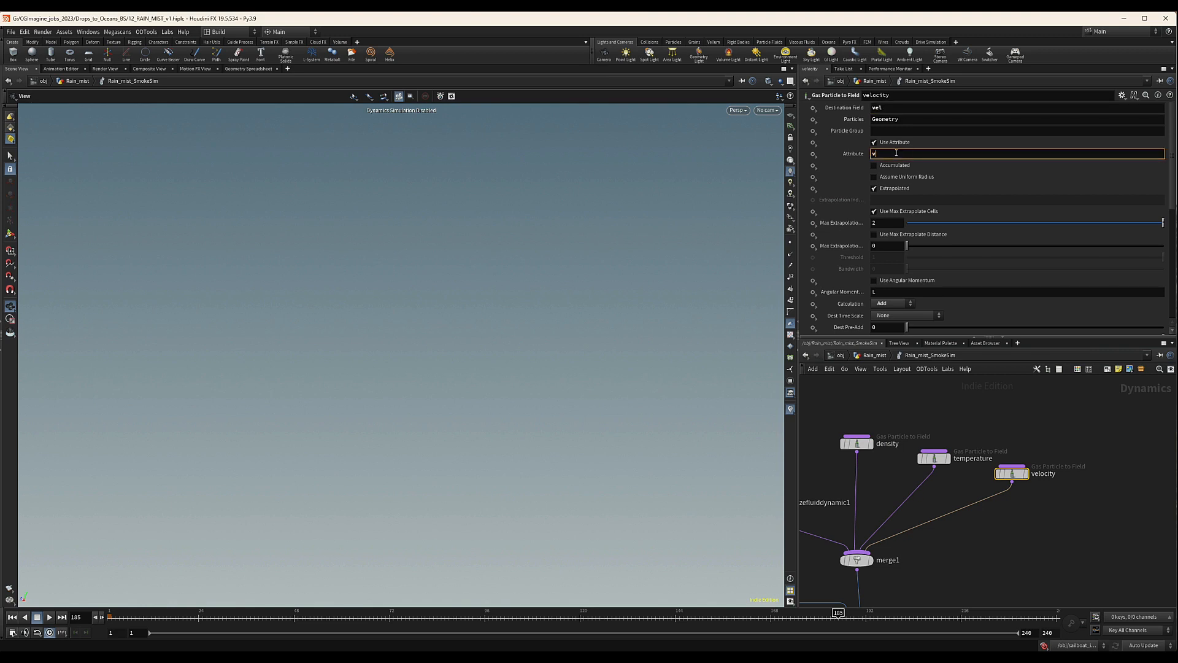
Step: Apply v as the velocity node's attribute and review its remaining calculation and time scale settings
key("Return")
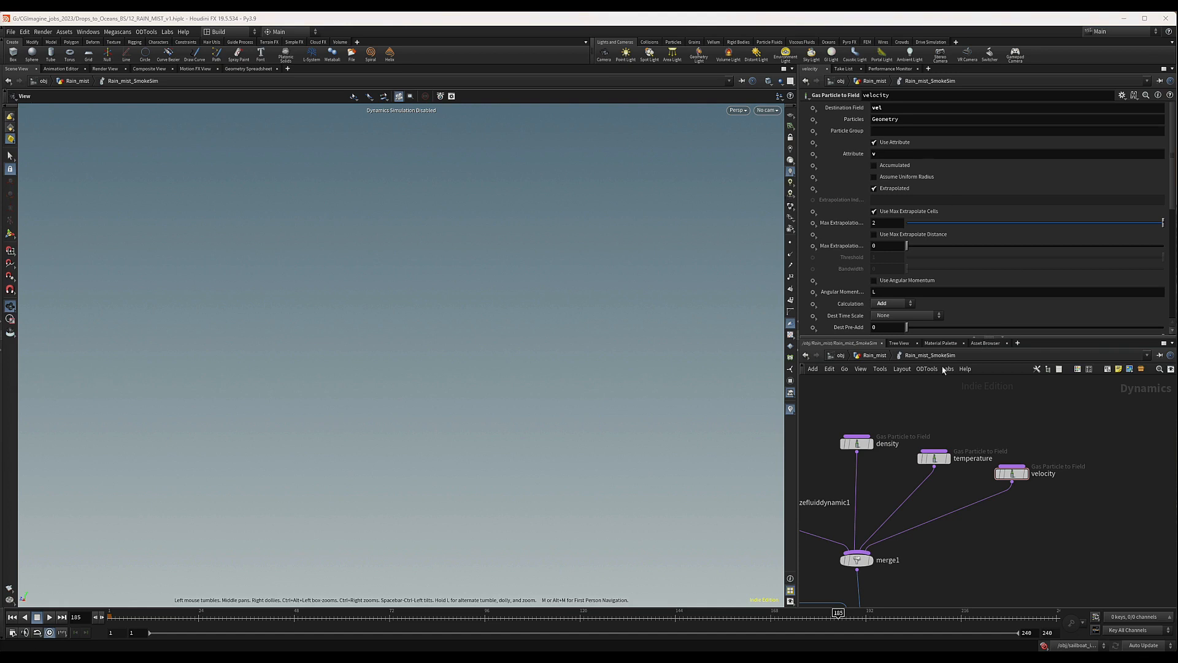
scroll(1058, 433, "down", 3)
scroll(847, 270, "down", 4)
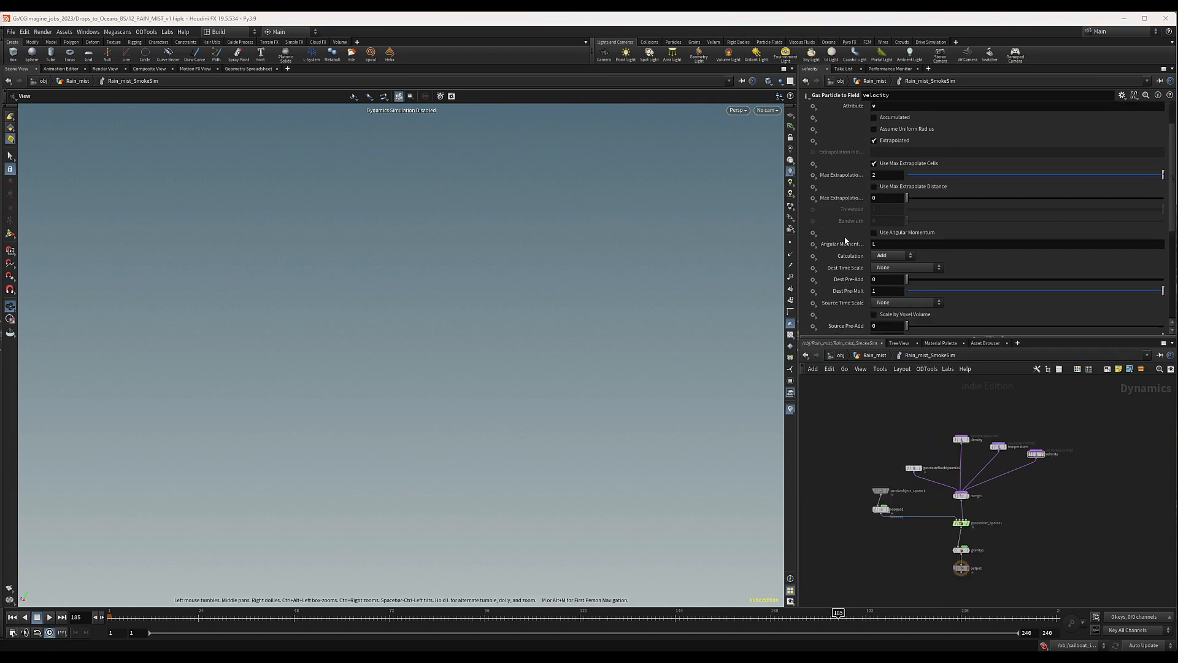
scroll(841, 245, "down", 2)
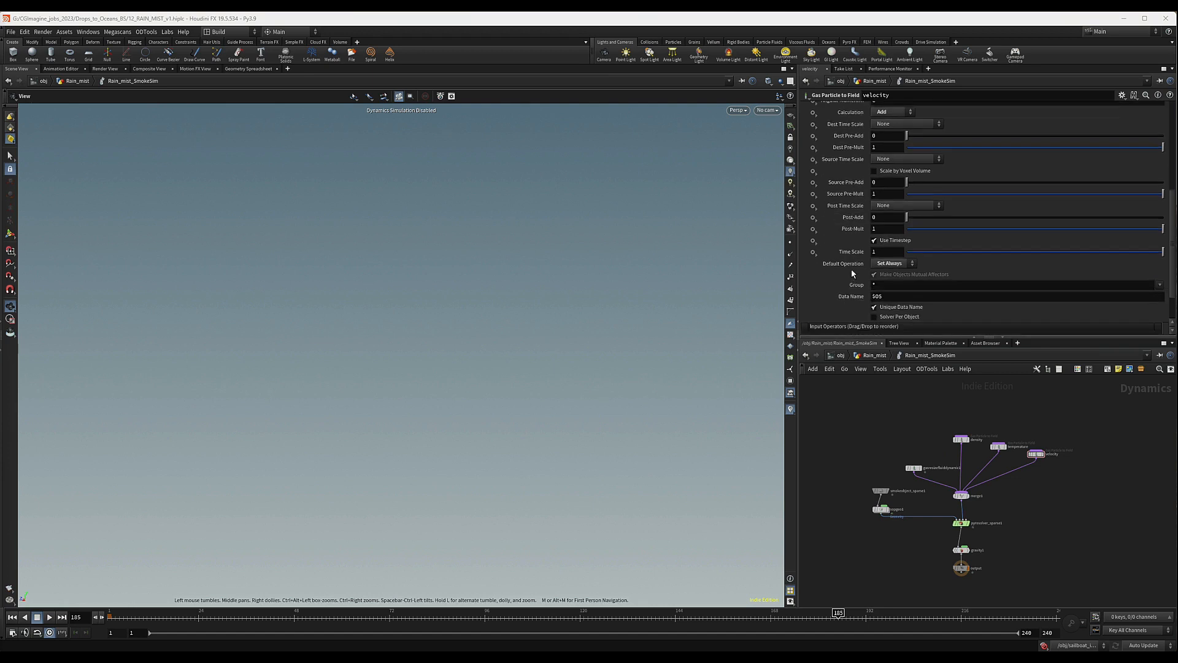
scroll(1071, 476, "down", 2)
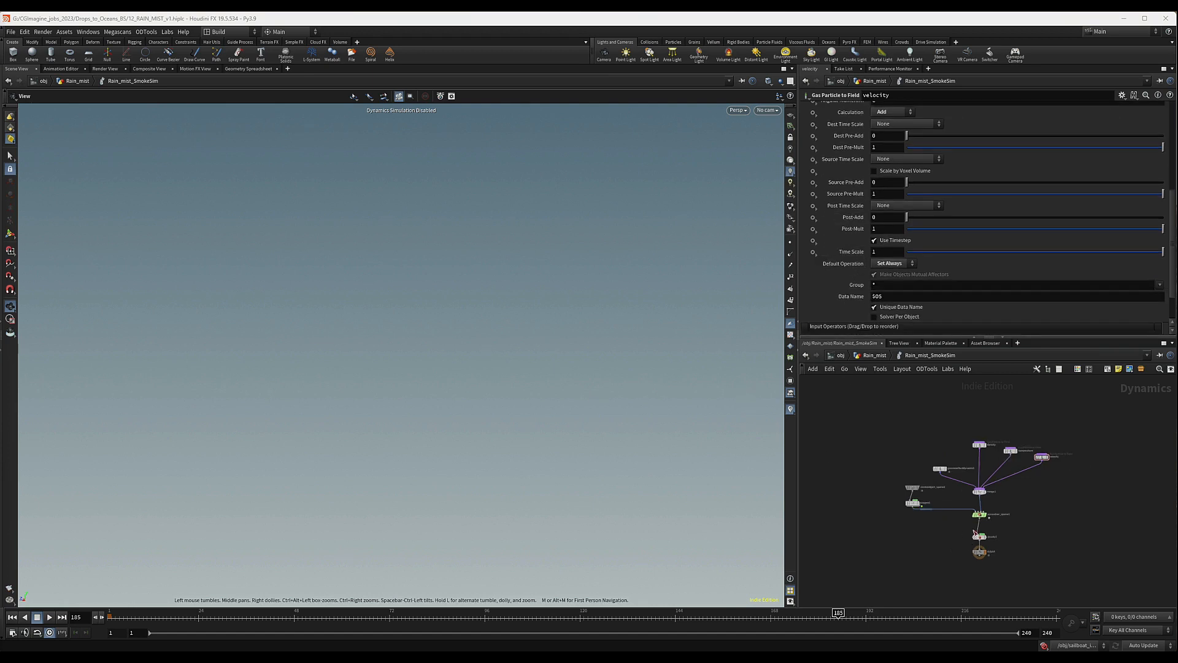
Step: Set pyrosolver_sparse1's temperature diffusion to 0.3 and expand its gravity settings
scroll(975, 527, "up", 3)
left_click(978, 503)
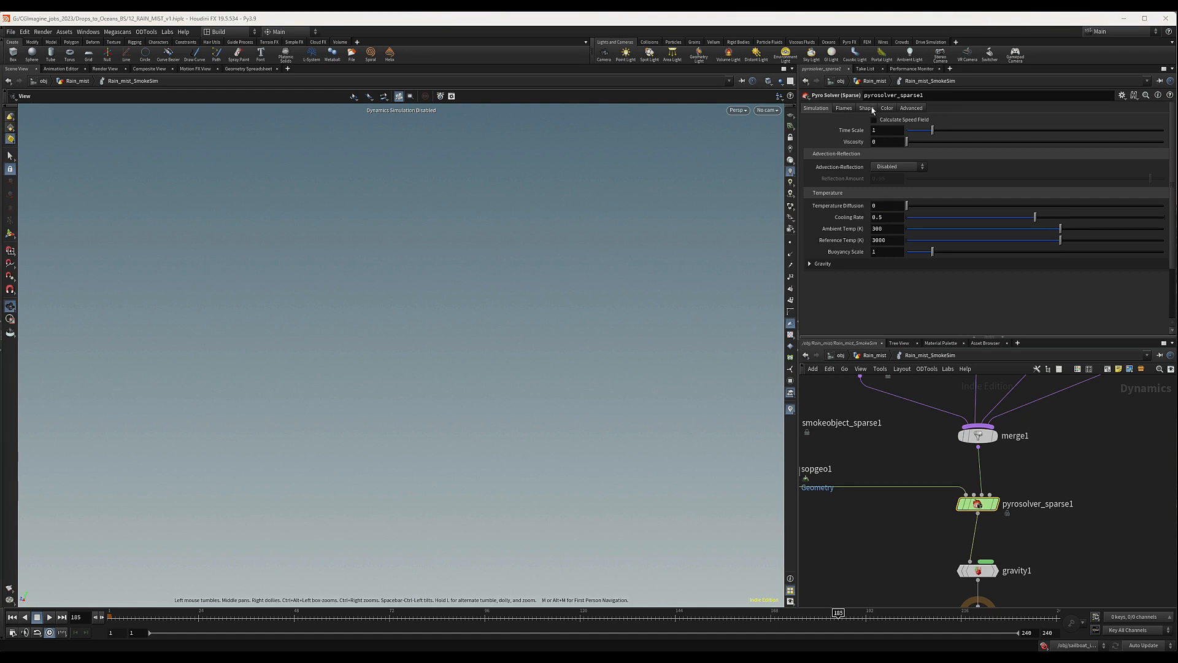
left_click(885, 207)
left_click(884, 208)
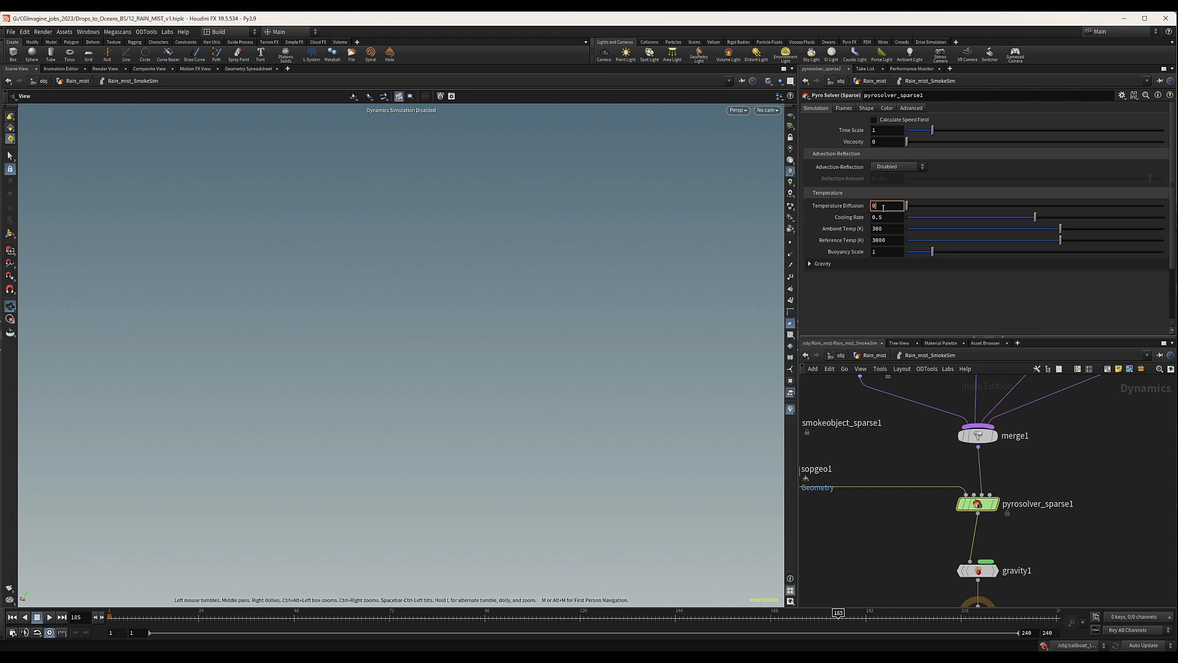
type("0.3")
key("Return")
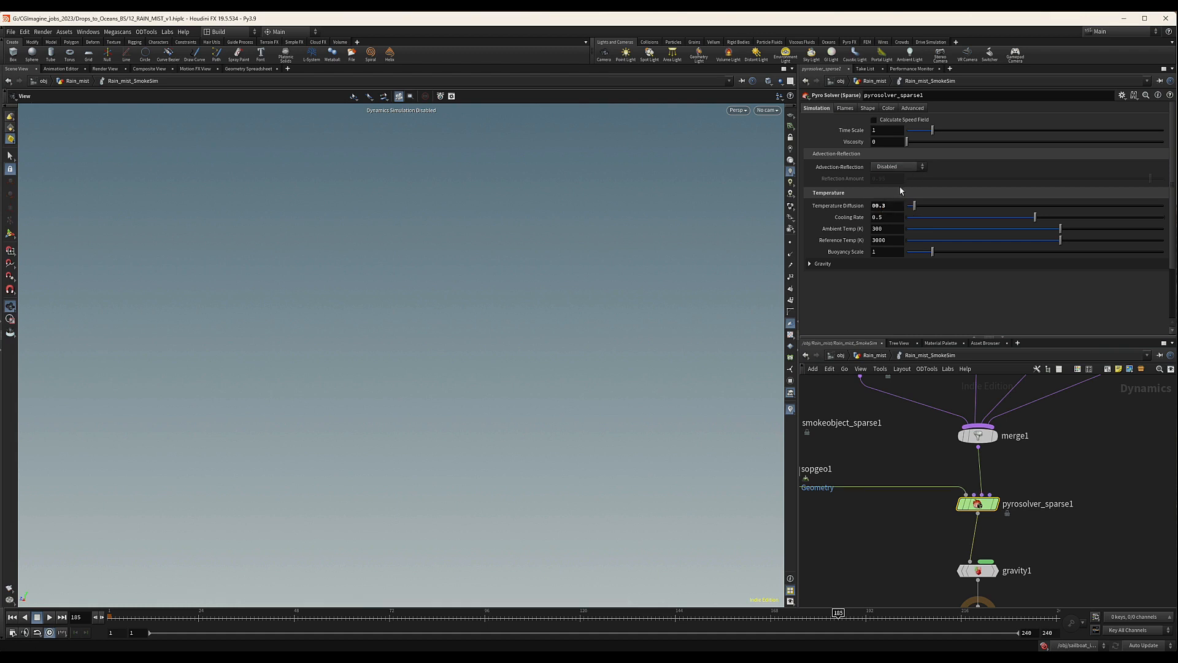
left_click(879, 205)
key("BackSpace")
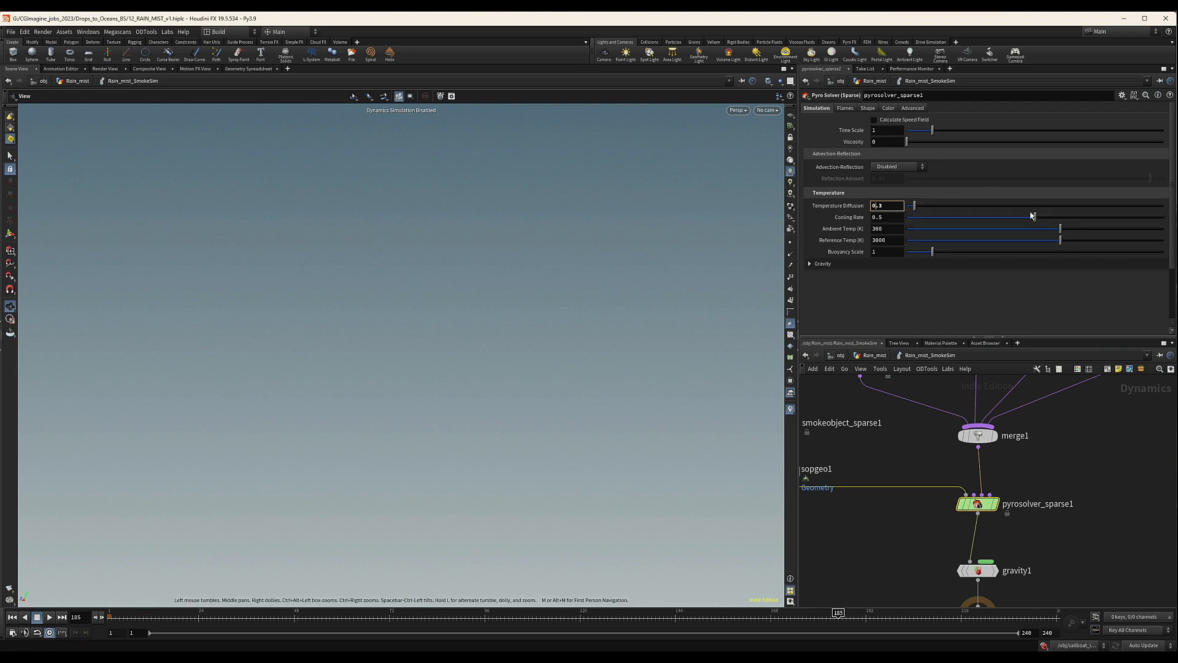
left_click(886, 264)
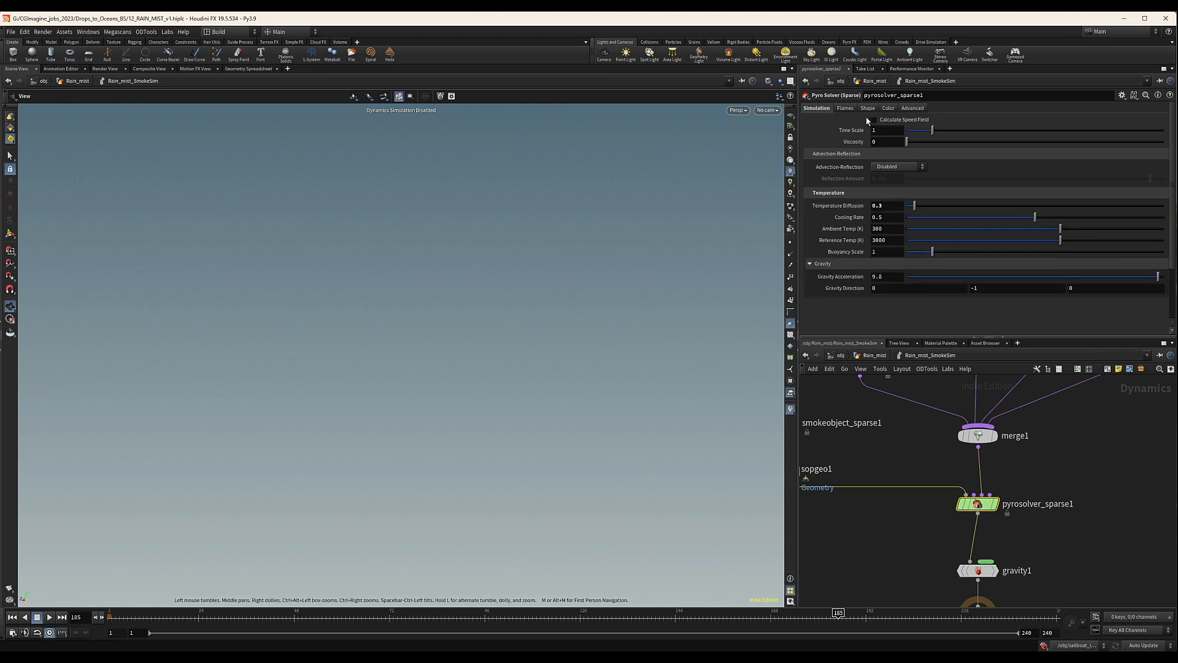
Step: In the pyro solver's shape settings, turn off dissipation and enable disturbance with a value of 0.15
left_click(867, 108)
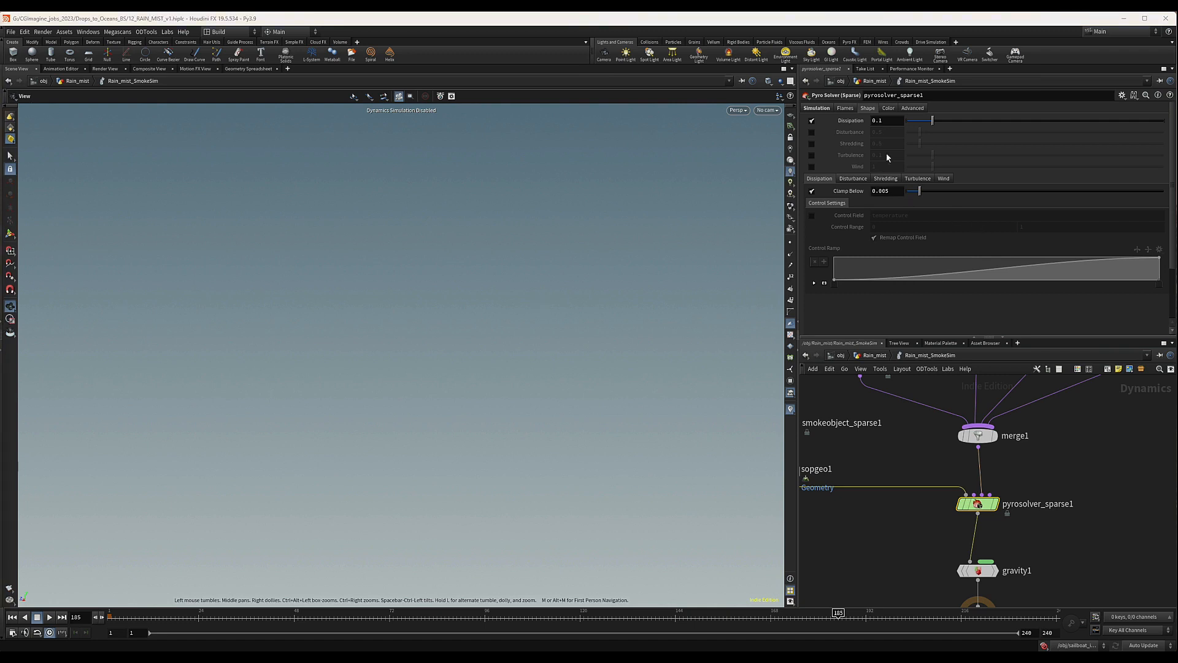
left_click(812, 121)
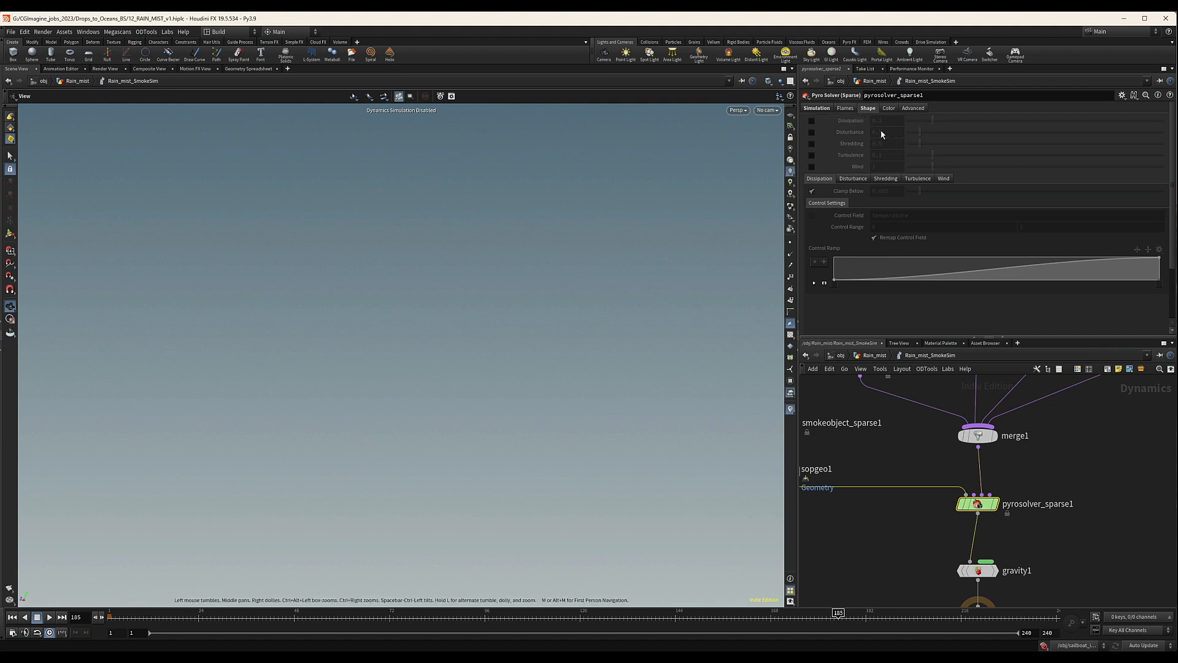
left_click(812, 132)
left_click_drag(886, 132, 877, 133)
type("15")
key("Return")
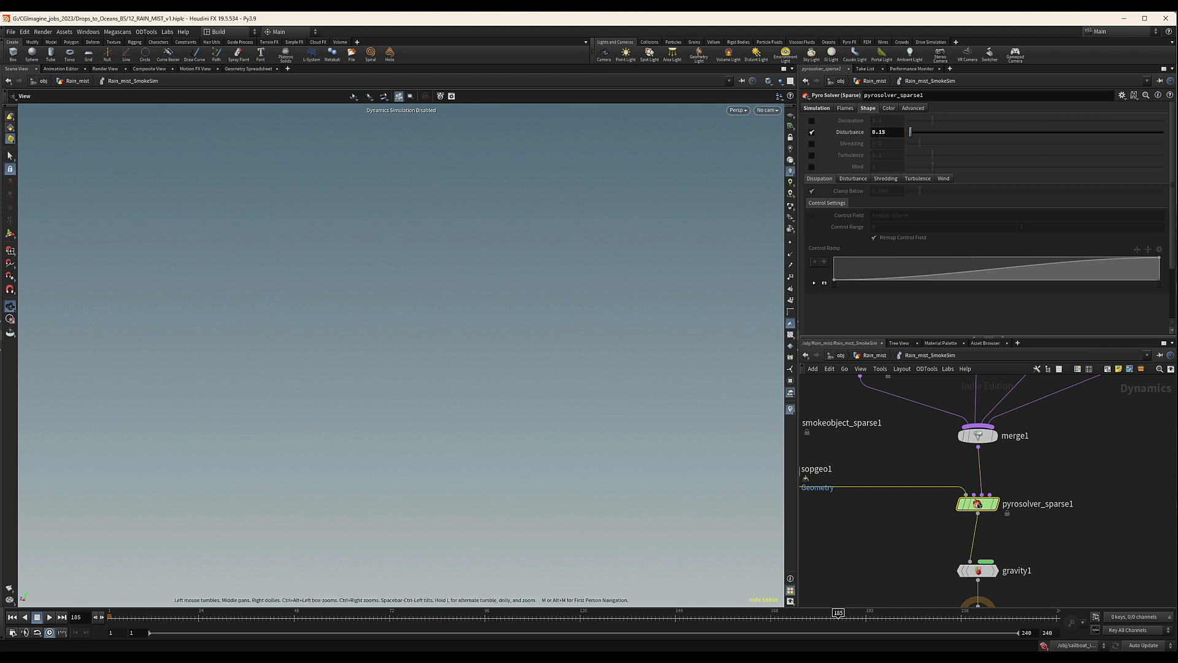
Step: Set the disturbance's base block size to 0.65
left_click(852, 179)
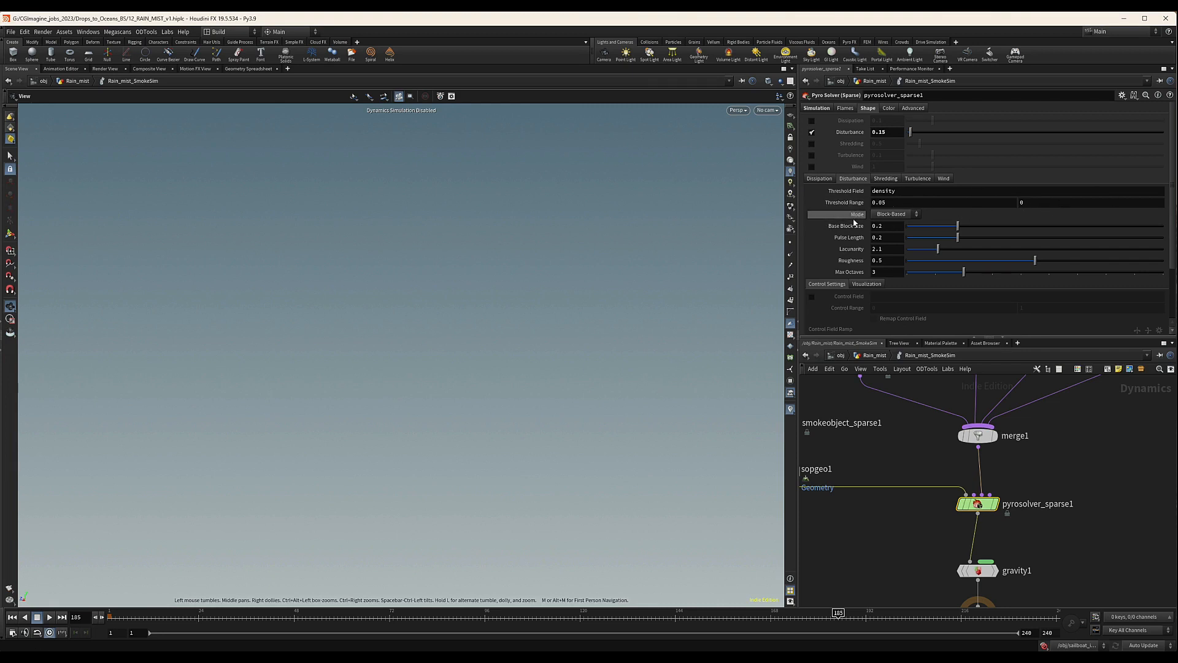
double_click(880, 227)
key("Return")
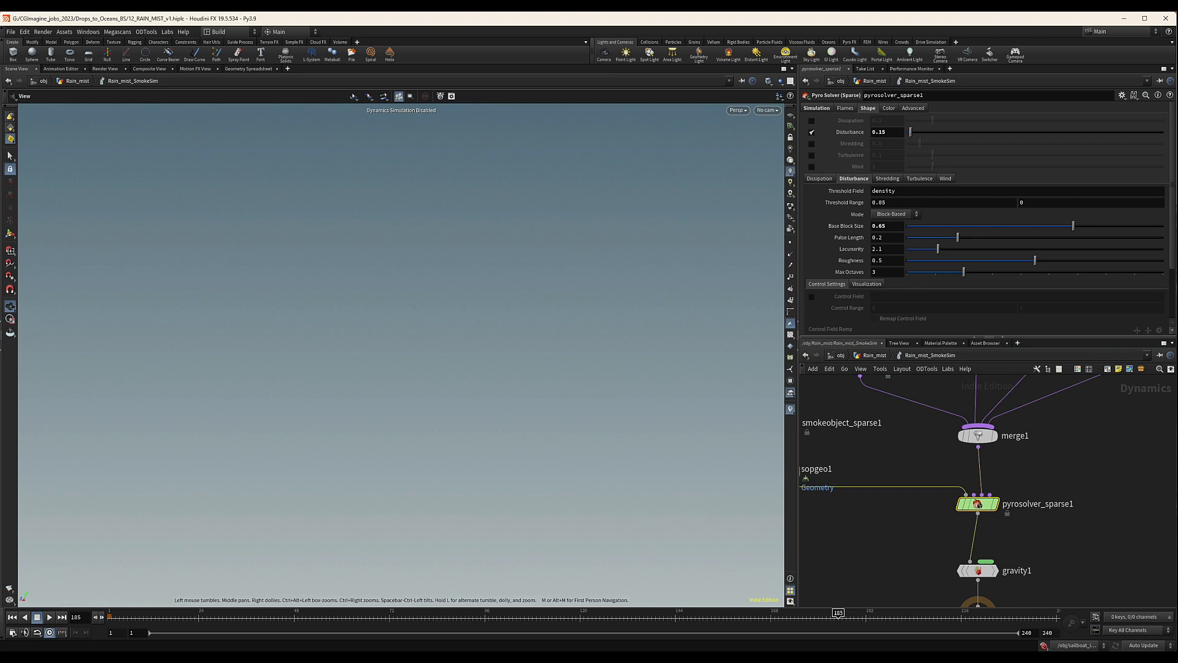
Step: Enable turbulence on the pyro solver and set its swirl size to 3
left_click(811, 155)
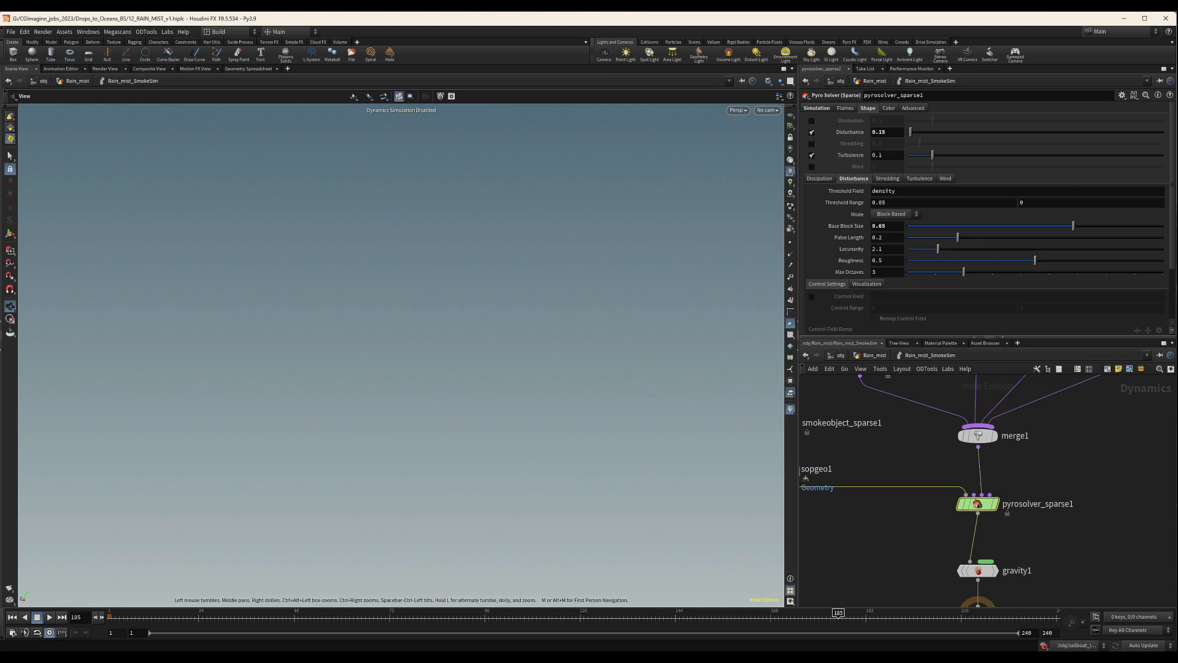
left_click(919, 179)
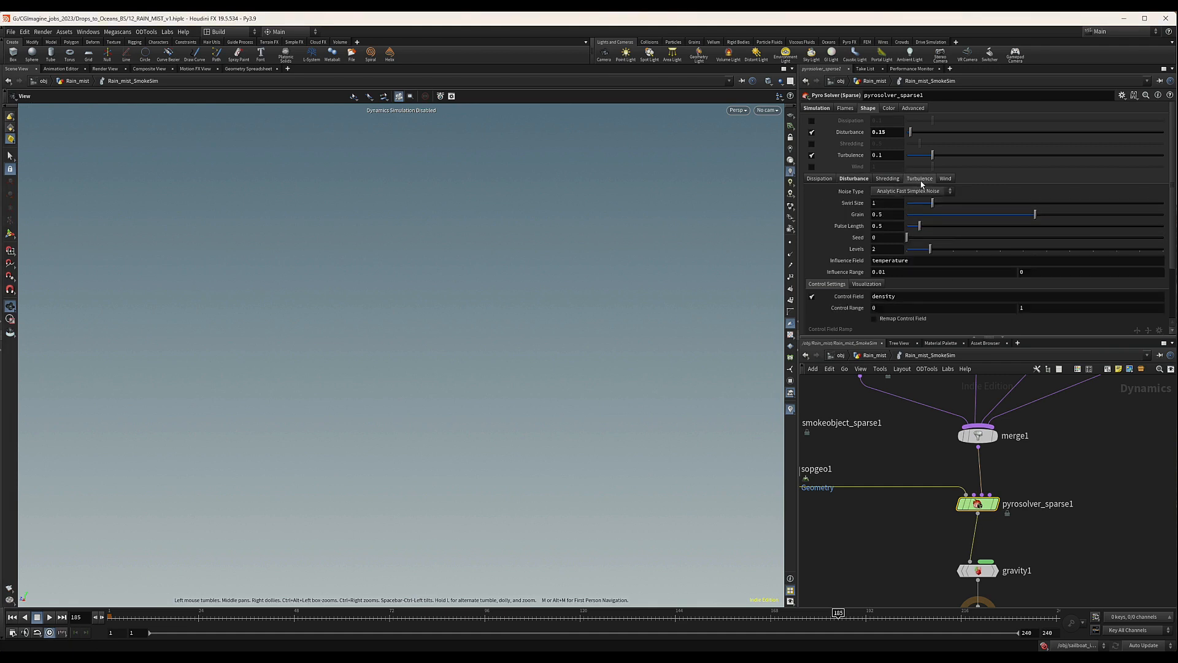
left_click(889, 203)
type("3")
key("Return")
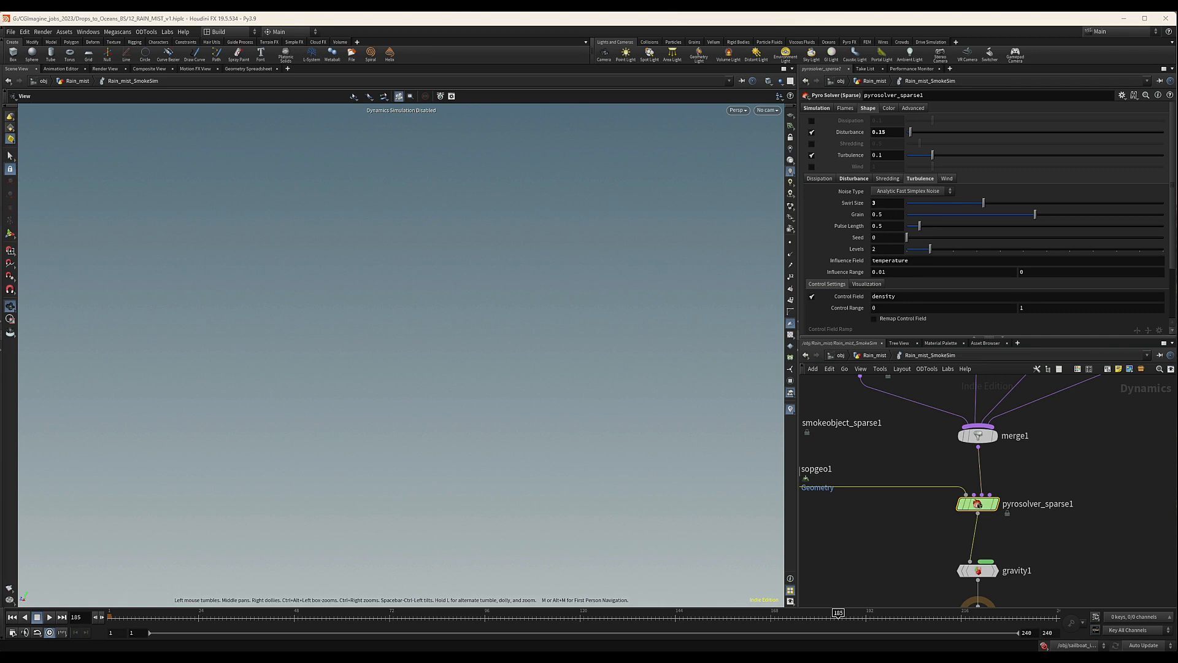
Step: Enable wind on the pyro solver and set the wind direction to 9 in X and 7 in Z
left_click(812, 166)
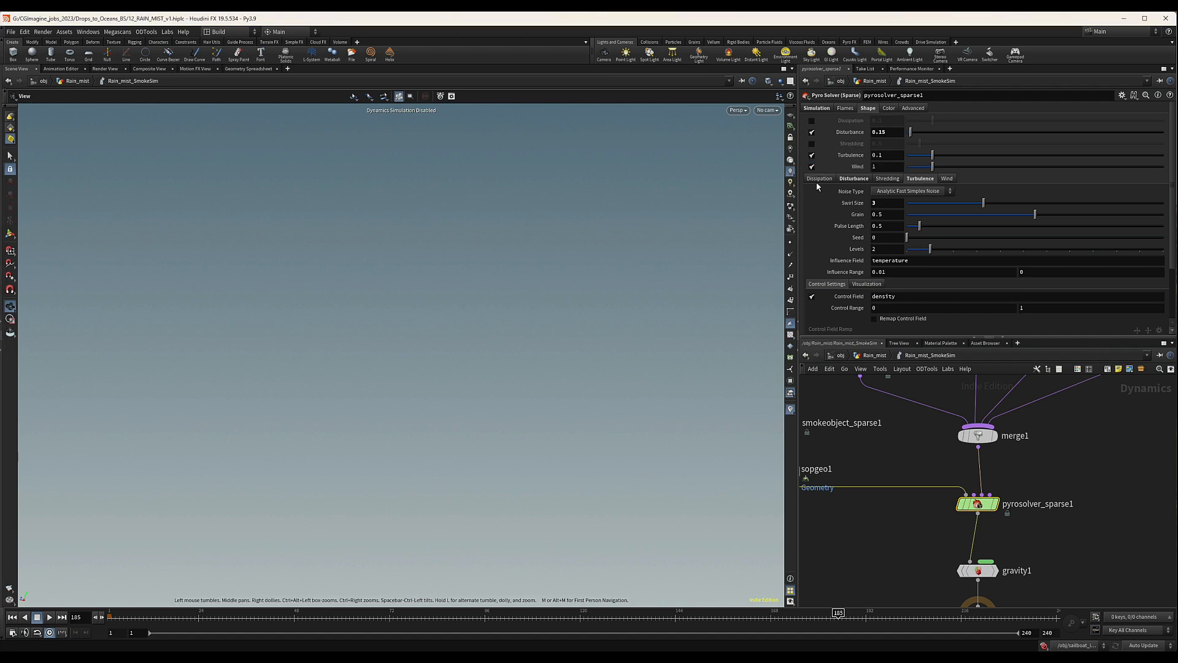
left_click(945, 179)
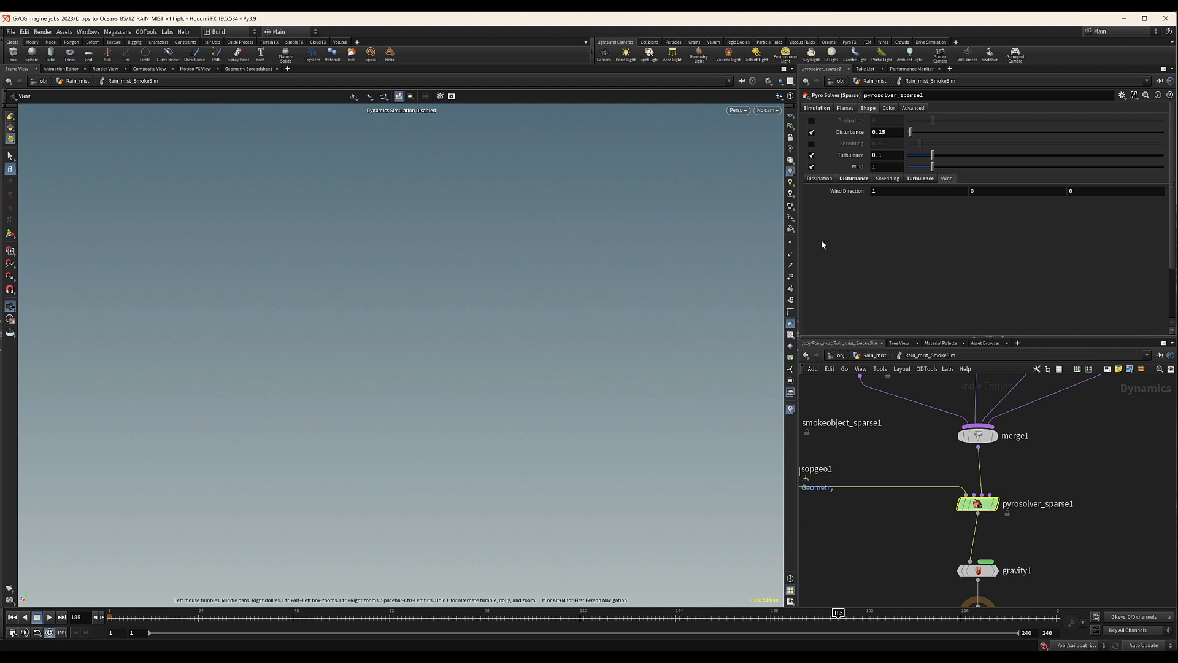
left_click(1109, 192)
type("7")
key("Return")
left_click(878, 190)
type("9")
key("Return")
Step: Select the output node, return to frame 1 and enable the dynamics simulation
middle_click_drag(1106, 519, 1104, 463)
scroll(1095, 481, "down", 4)
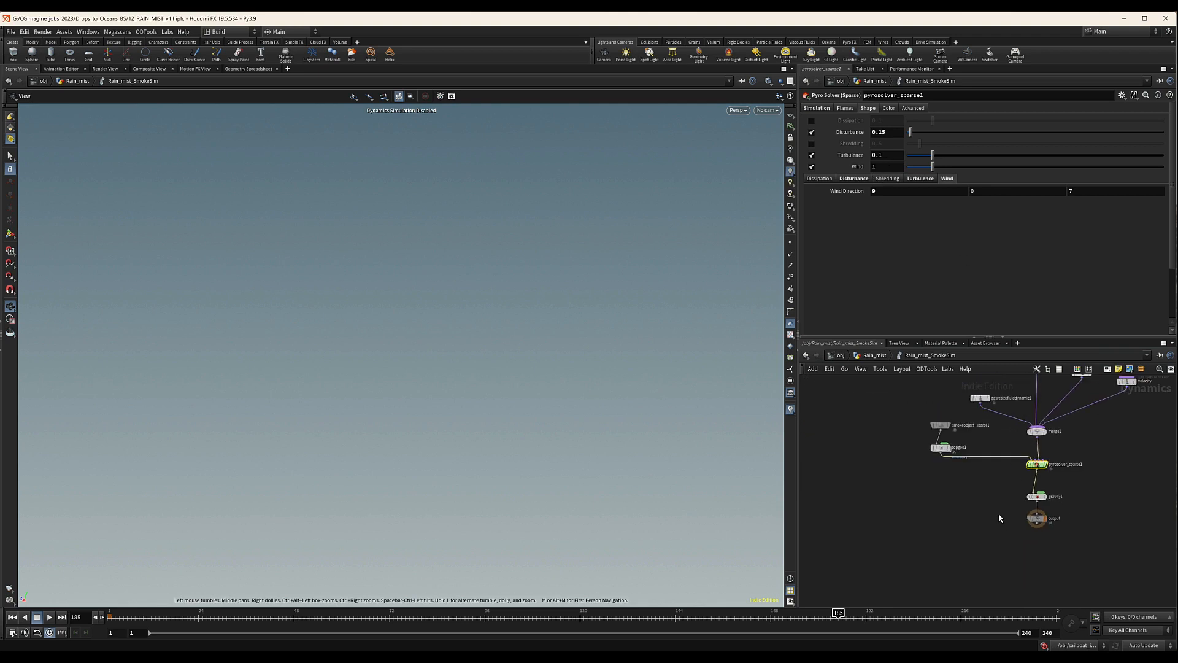
left_click(1036, 517)
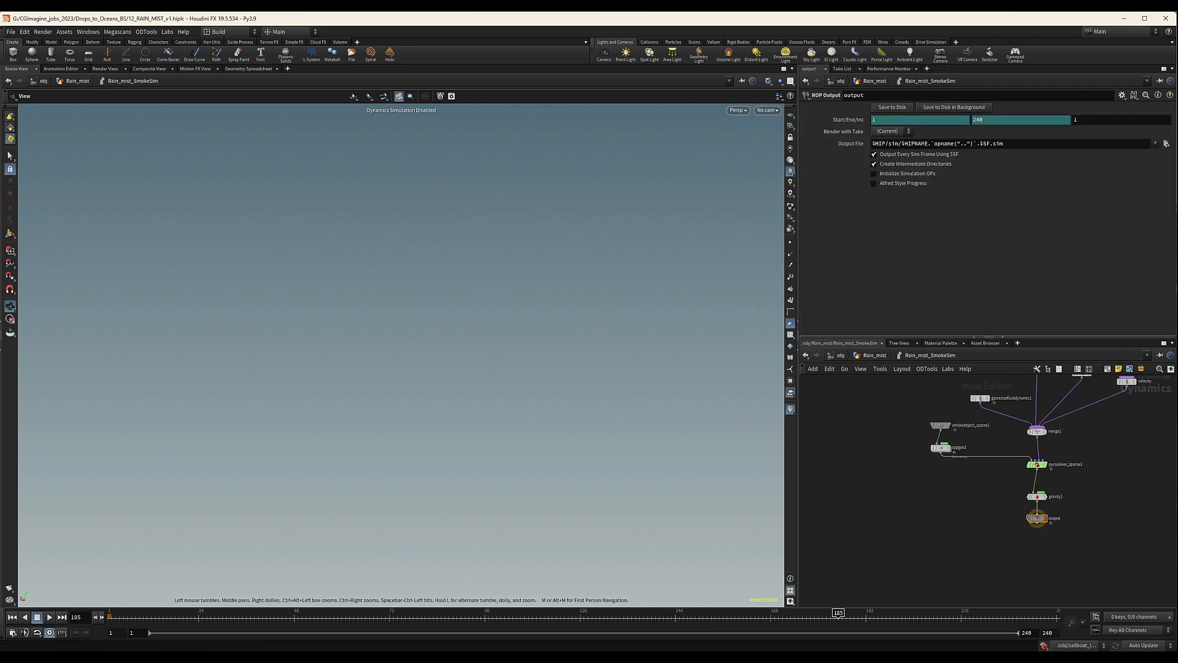
left_click(13, 617)
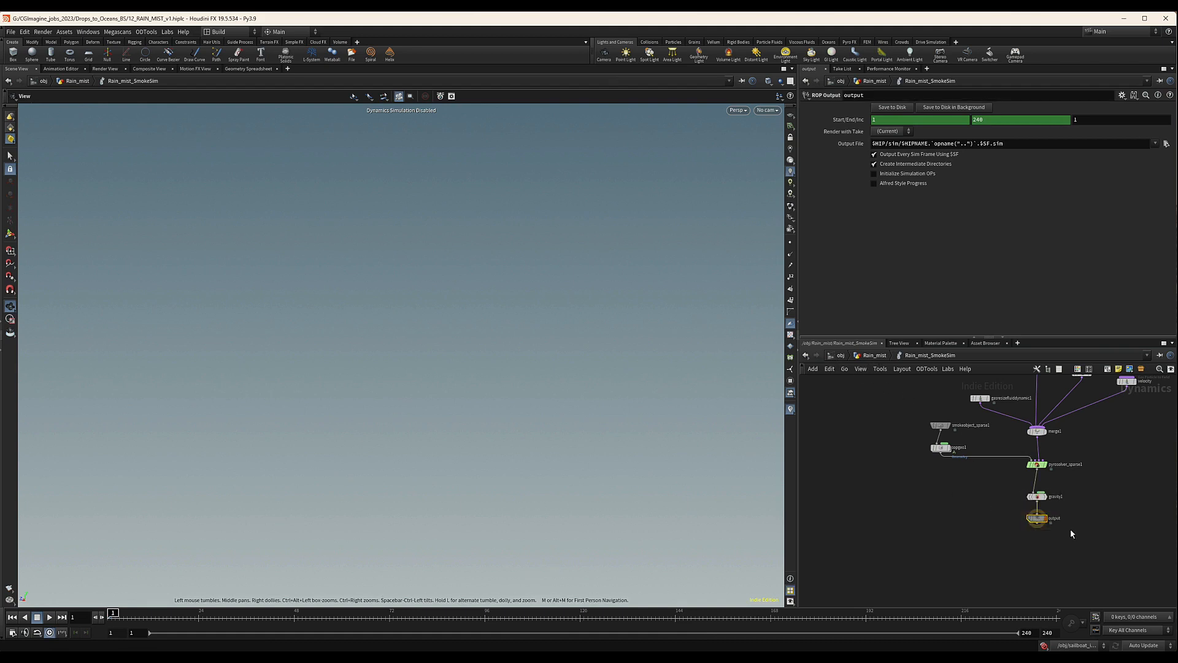
left_click(1044, 644)
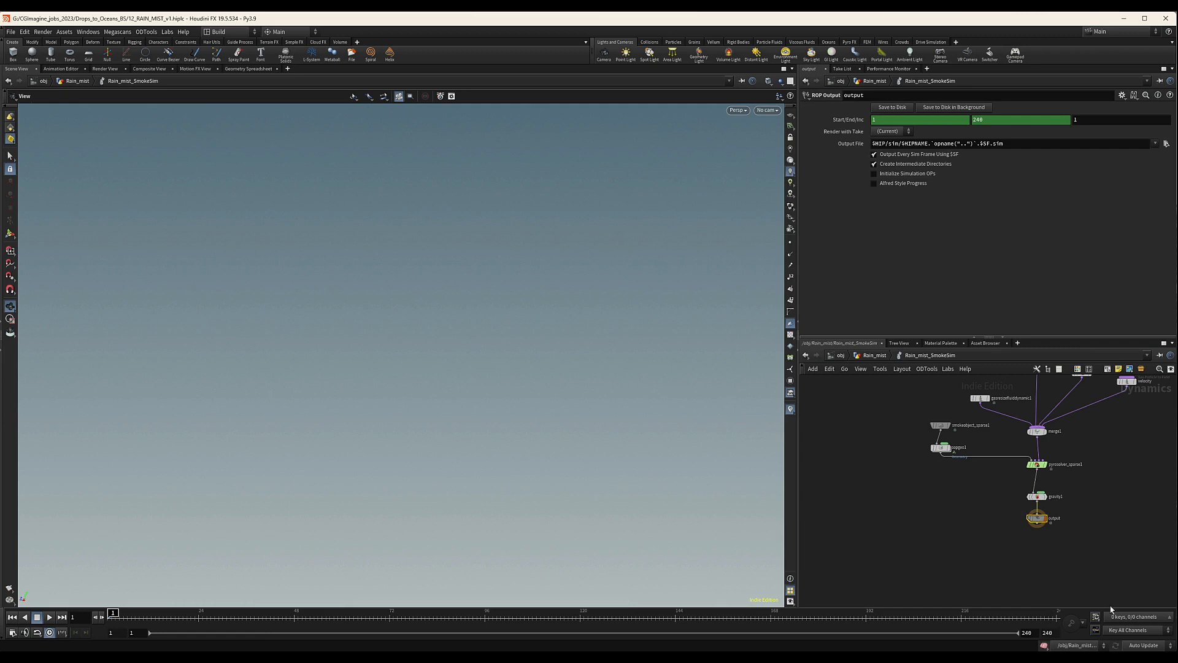
Step: Advance the simulation frame by frame to frame 5, inspect the smoke volume from the front and side, and return to frame 1
left_click(102, 616)
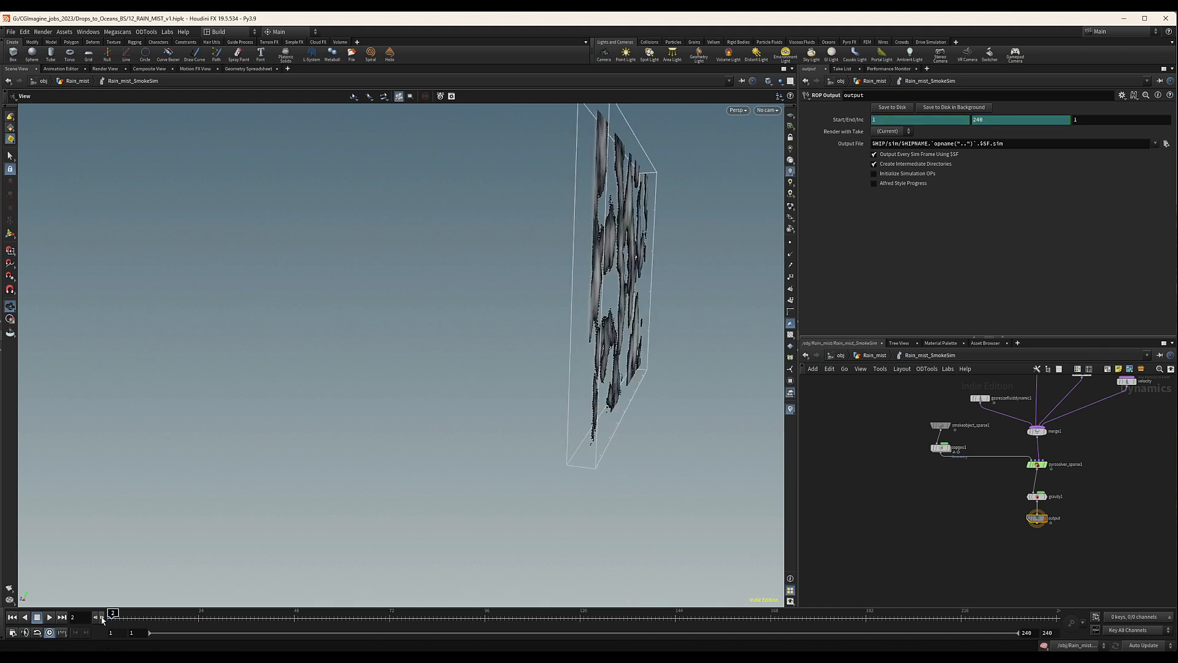
left_click(102, 617)
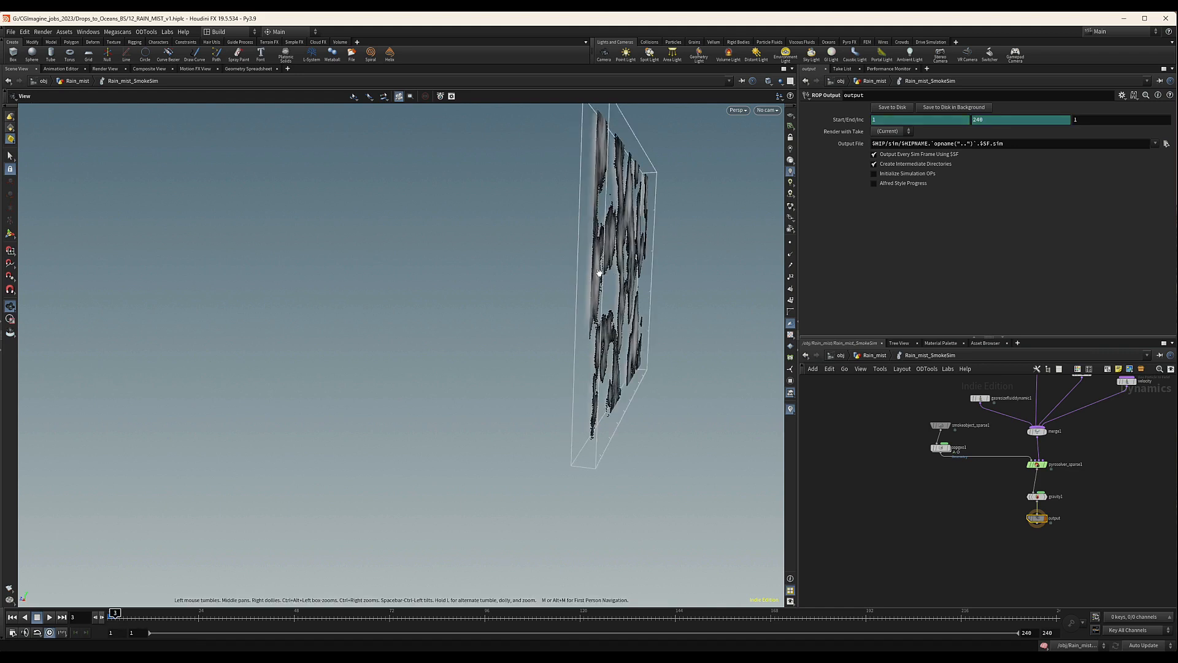
left_click_drag(598, 273, 526, 261)
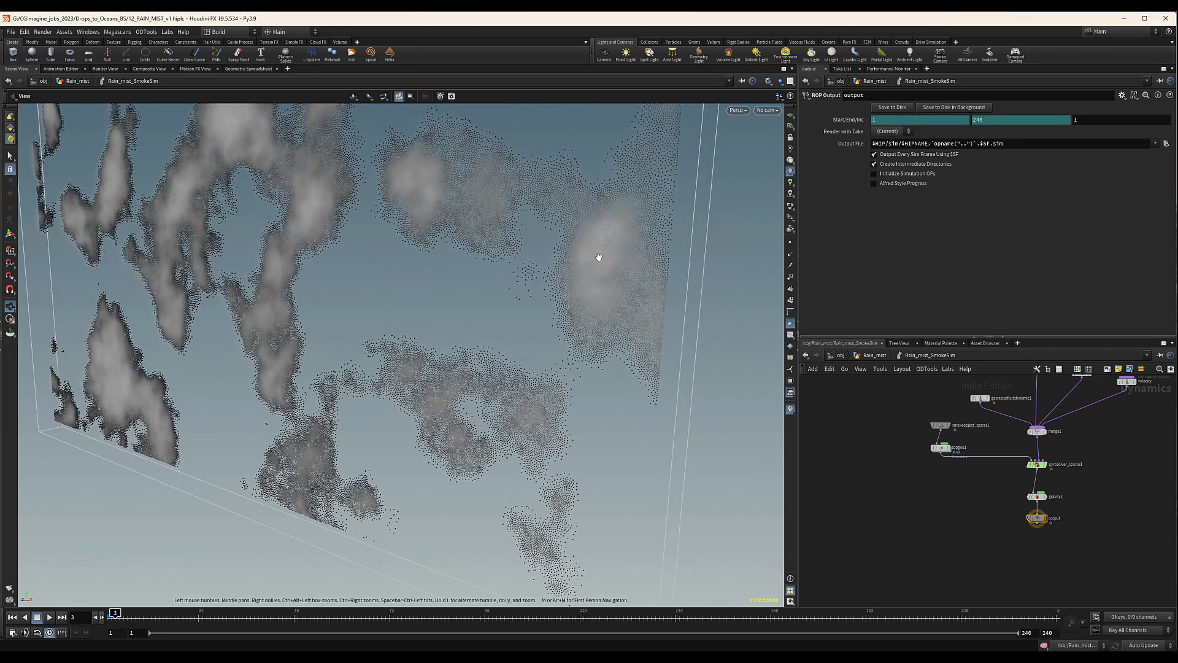
left_click_drag(499, 252, 368, 231)
left_click(102, 617)
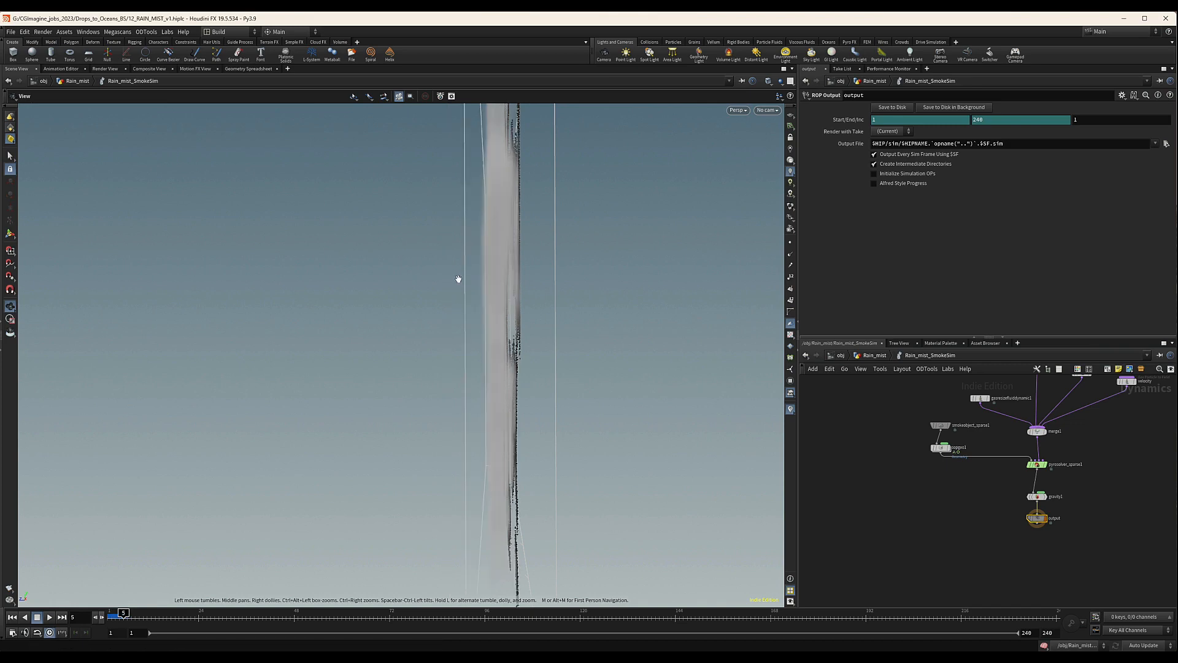
left_click_drag(499, 284, 635, 275)
scroll(532, 277, "down", 5)
middle_click_drag(580, 261, 558, 308)
left_click(12, 616)
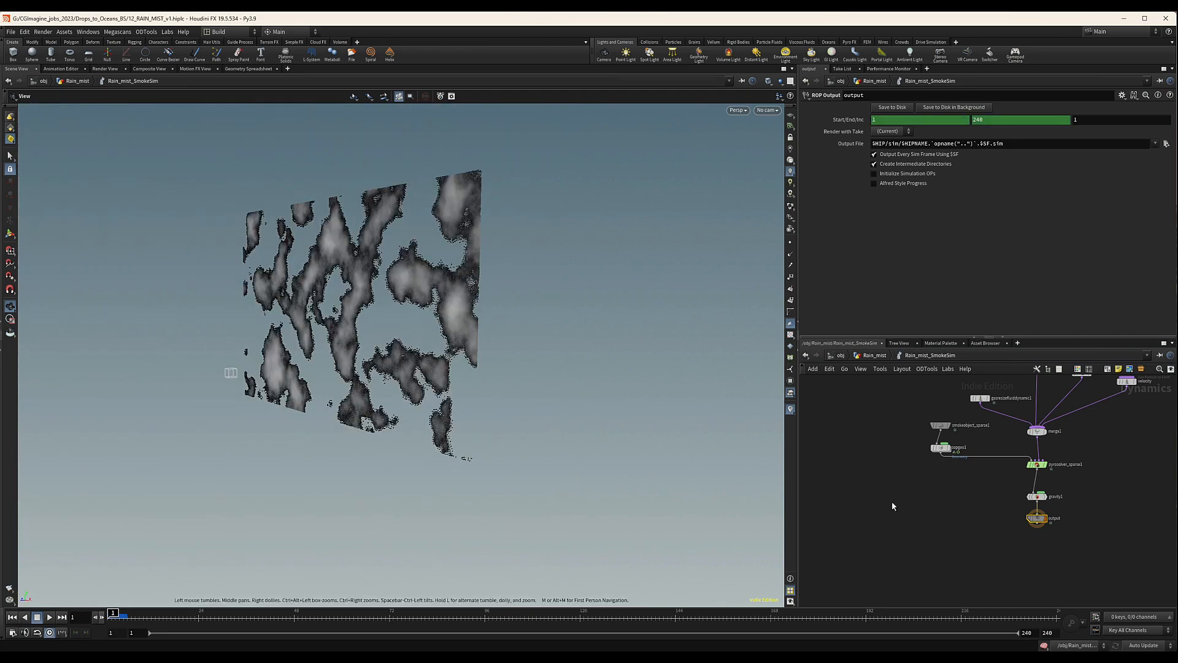
Step: Leave the DOP network and add a DOP Import Fields node to the Rain_mist geometry network
key("u")
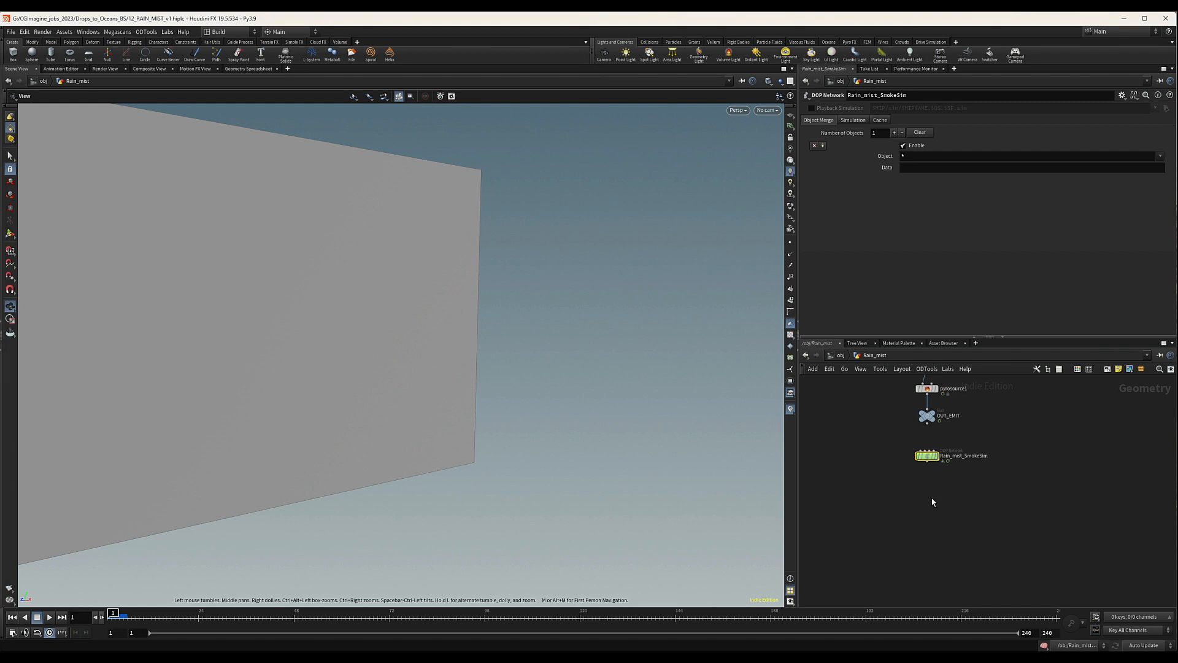
key("Tab")
type("do")
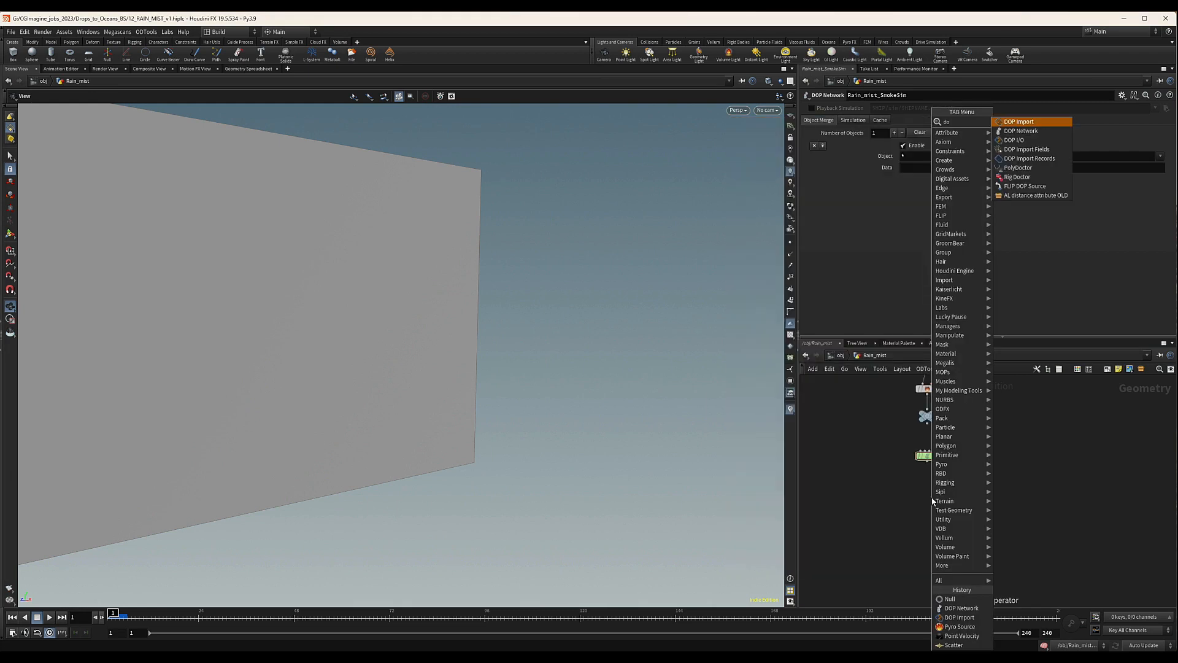
type("im")
key("Return")
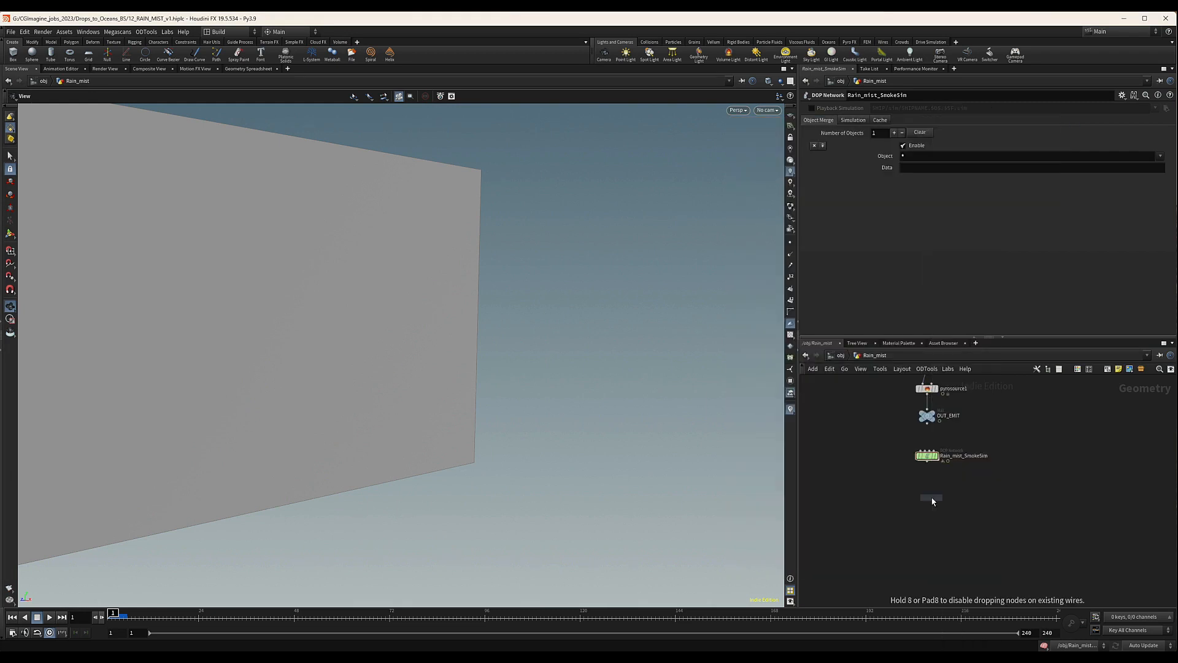
left_click(932, 501)
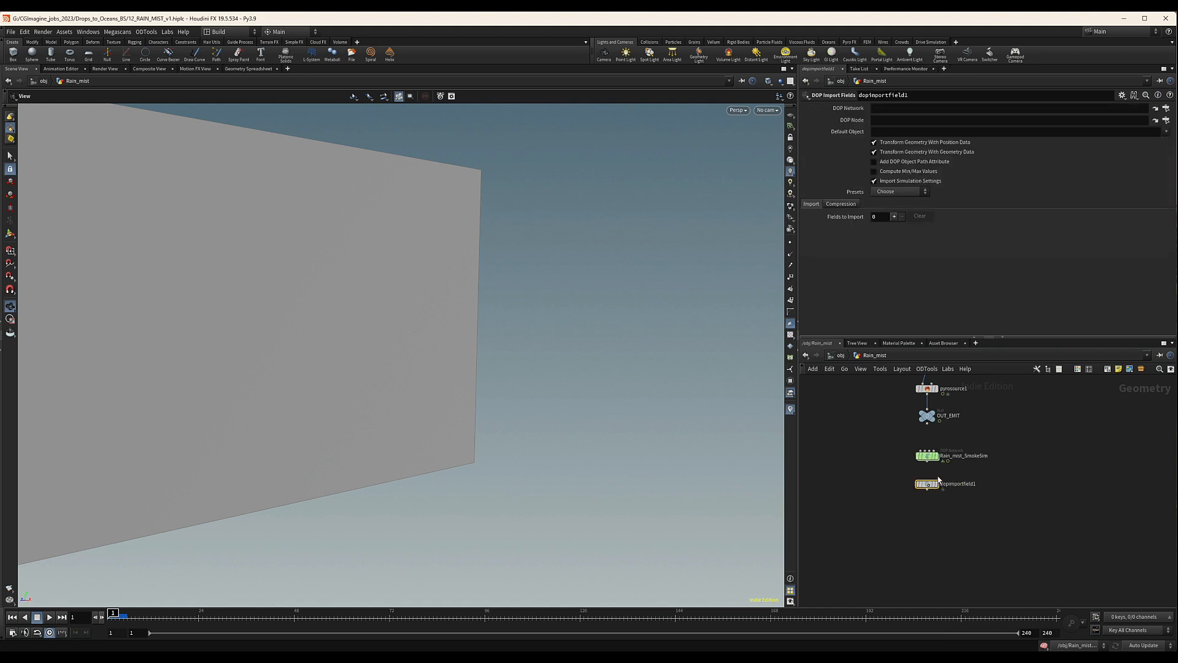
Step: Position dopimportfield1 below Rain_mist_SmokeSim and set its DOP network to ../Rain_mist_SmokeSim
scroll(945, 485, "up", 2)
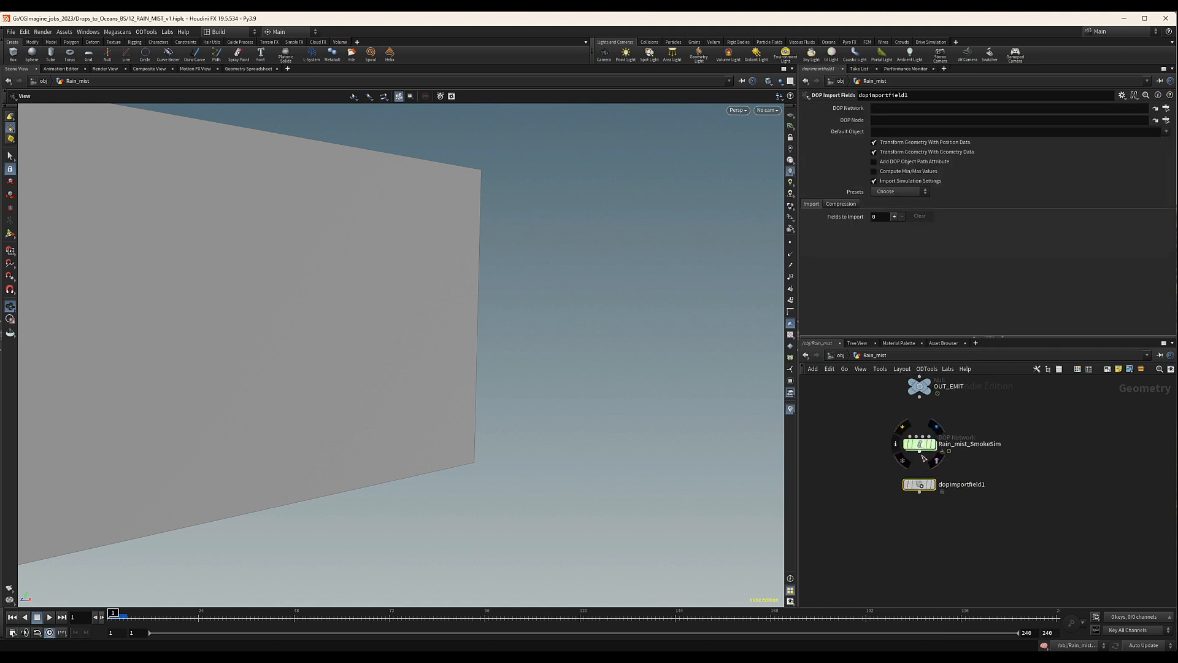
left_click_drag(912, 487, 912, 493)
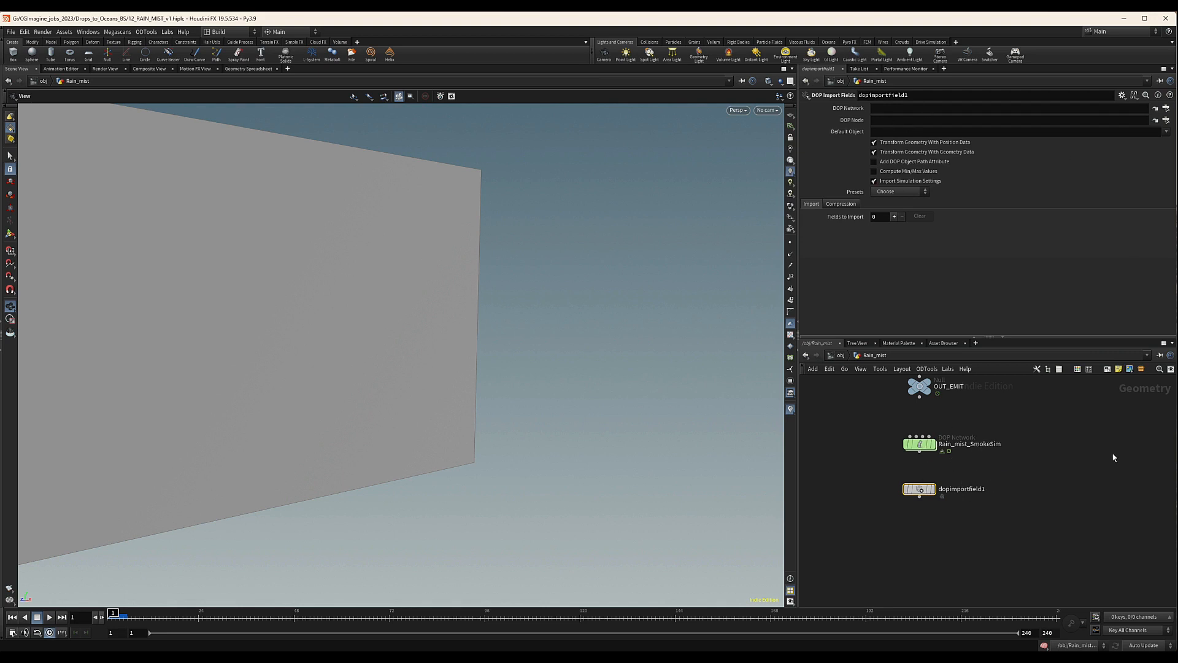
left_click_drag(924, 445, 885, 109)
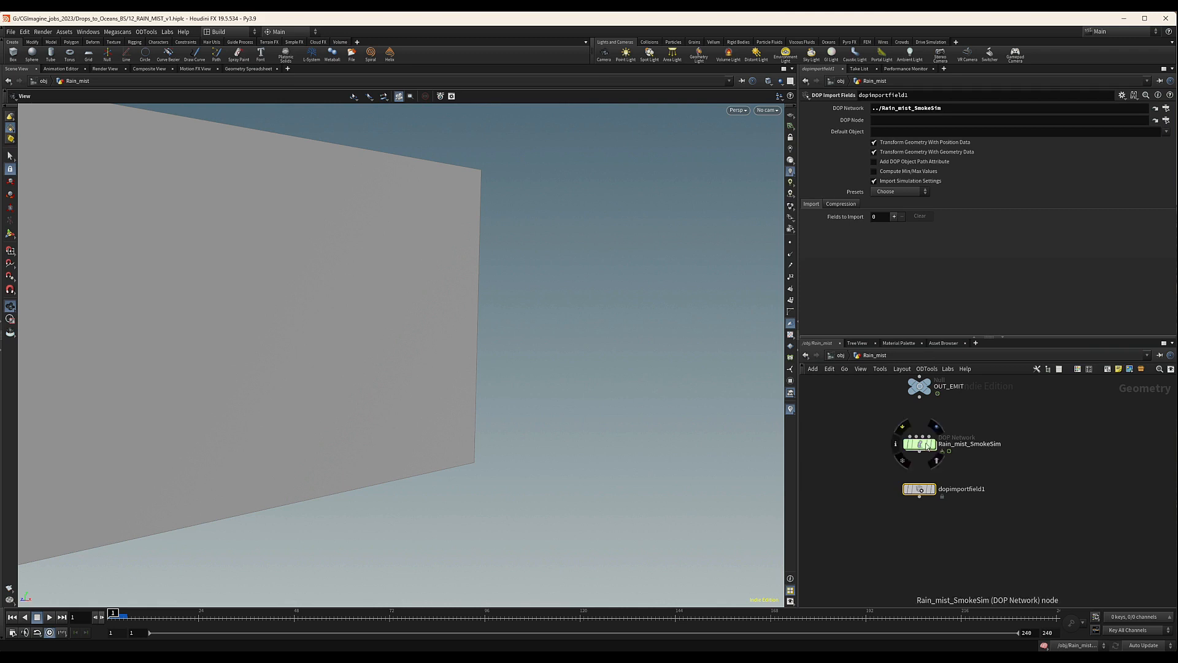
Step: Set the DOP node of dopimportfield1 to ../Rain_mist_SmokeSim/smokeobject_sparse1/
left_click_drag(920, 442, 886, 120)
left_click(948, 119)
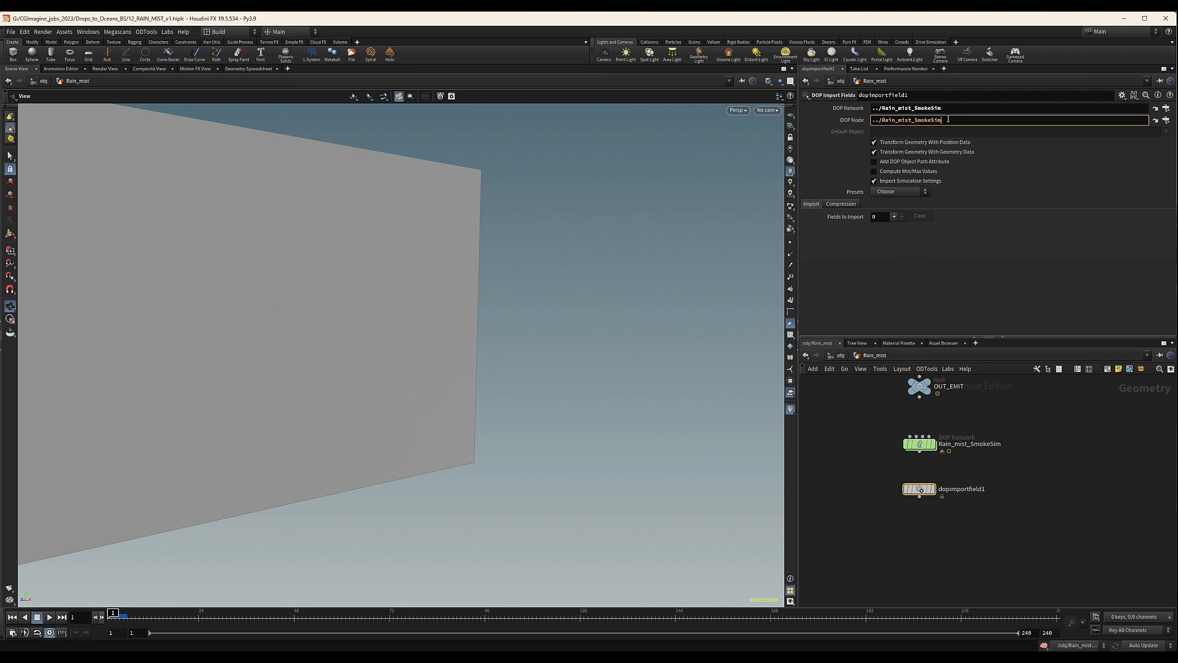
type("/")
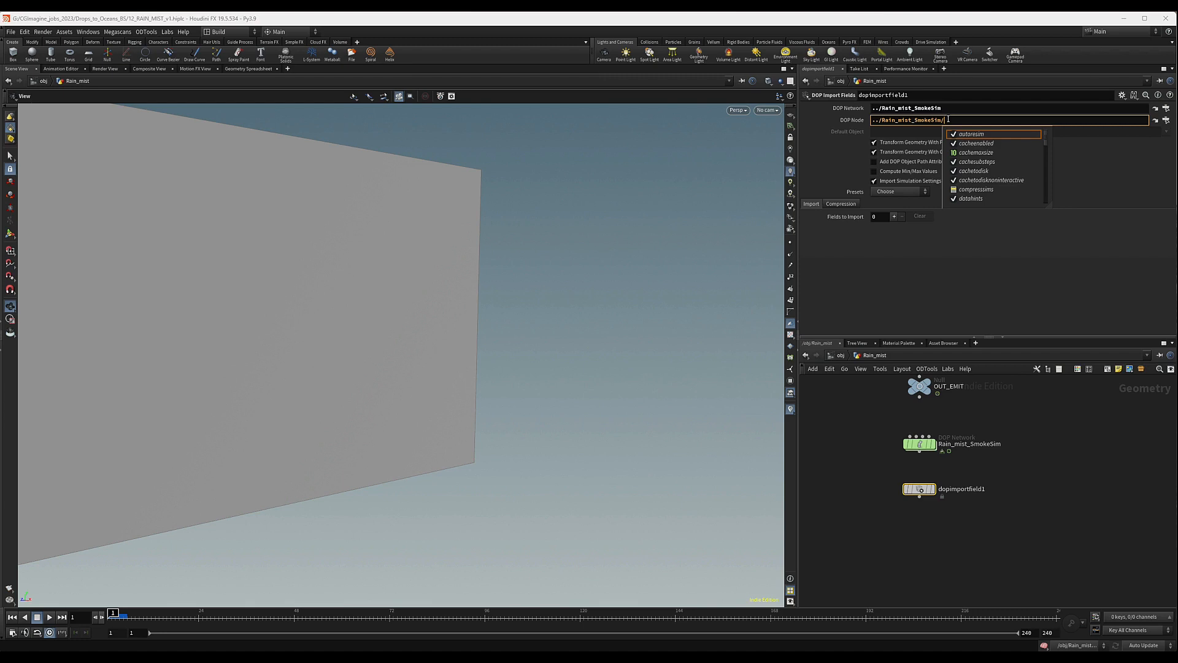
type("ou")
key("BackSpace")
key("BackSpace")
type("sm")
key("Tab")
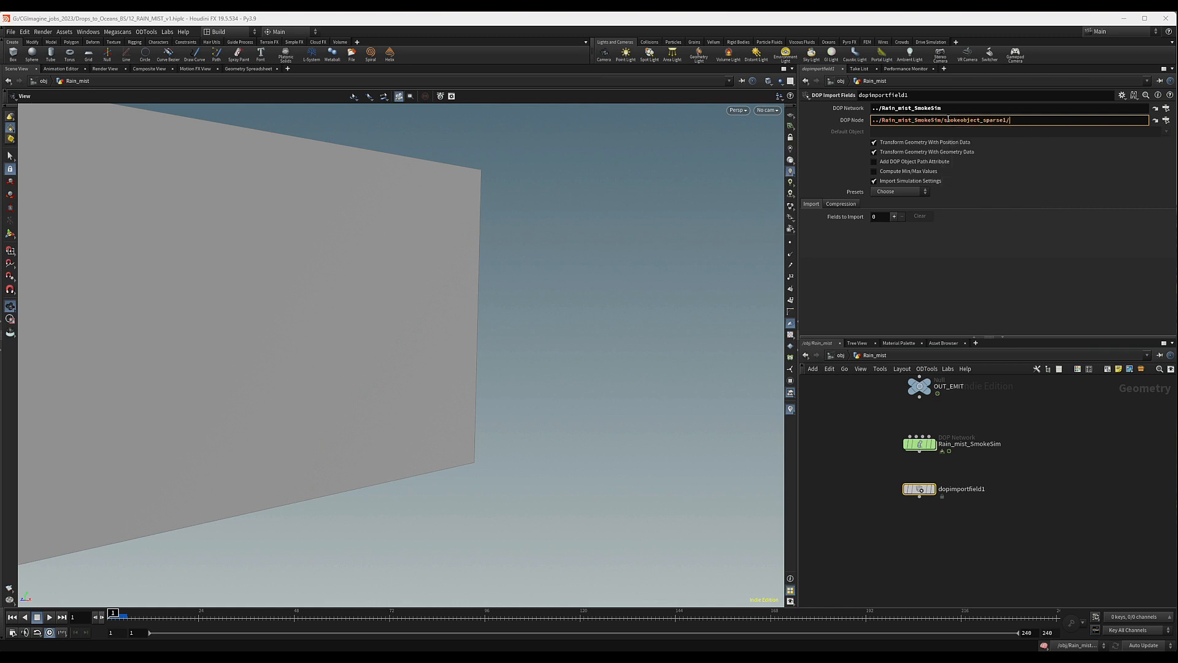
Step: Apply the Pyro preset to dopimportfield1 and remove every imported field except density and vel
left_click(900, 191)
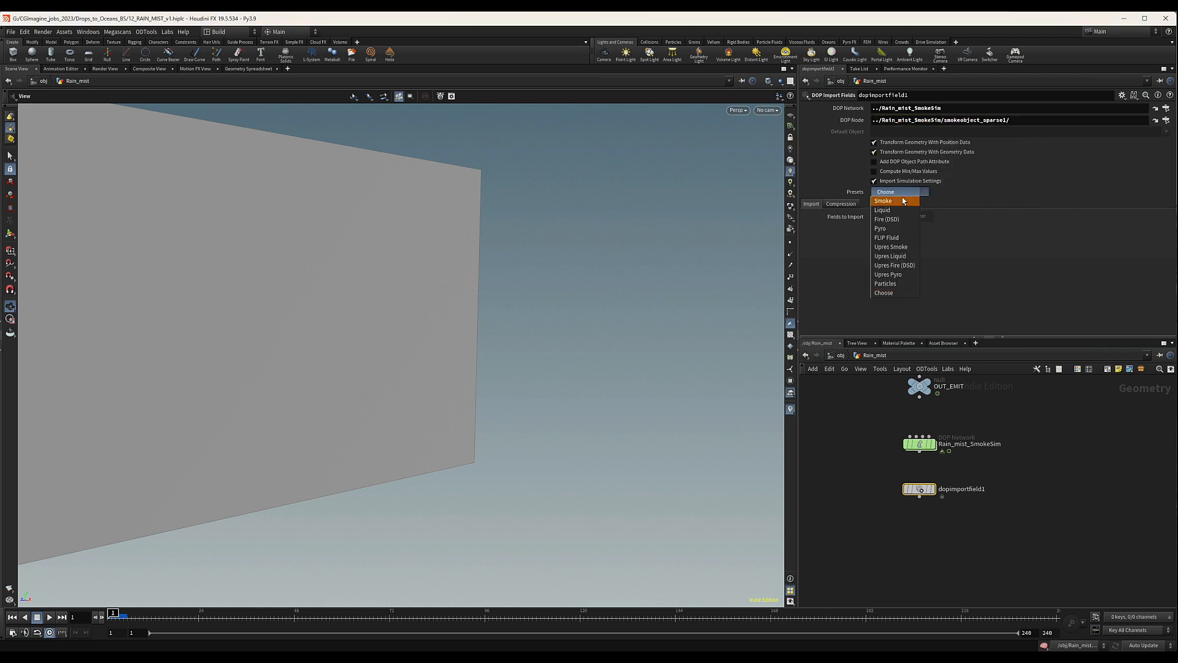
left_click(894, 229)
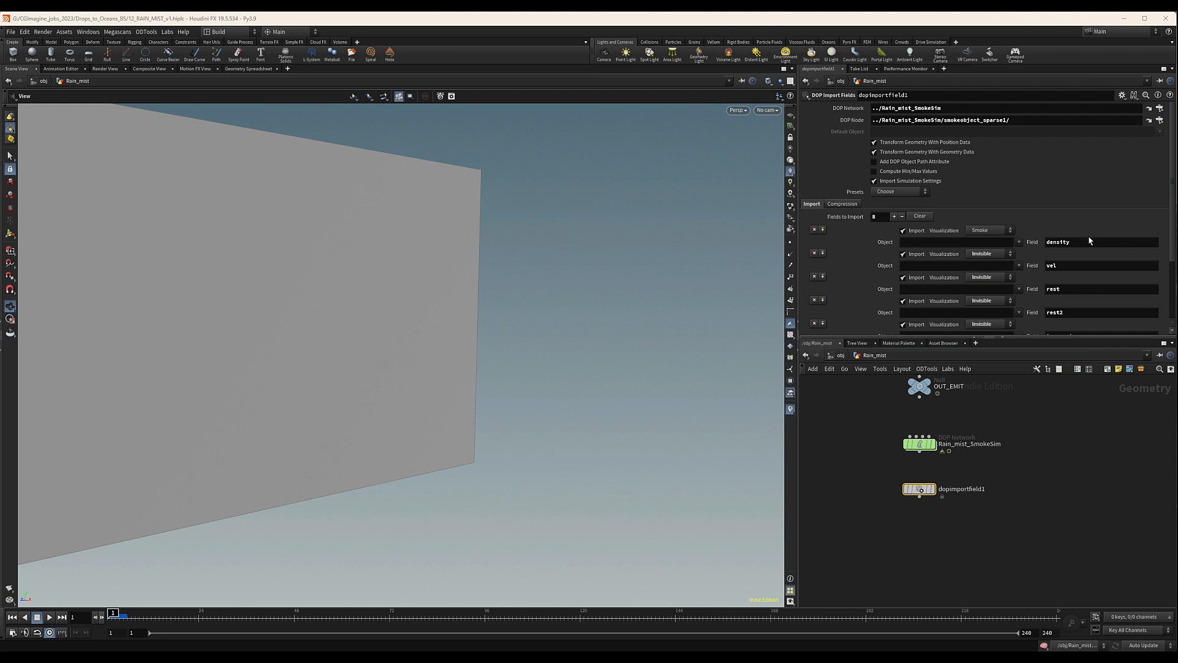
left_click(813, 277)
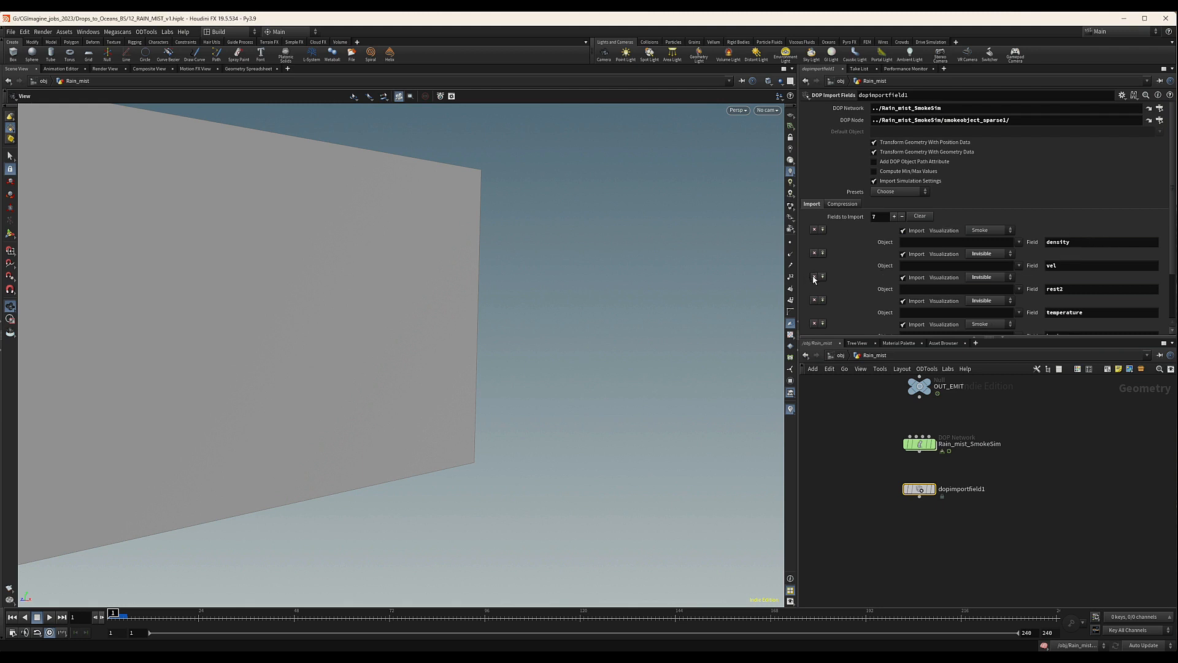
left_click(814, 276)
left_click(813, 277)
left_click(814, 277)
left_click(814, 276)
left_click(814, 276)
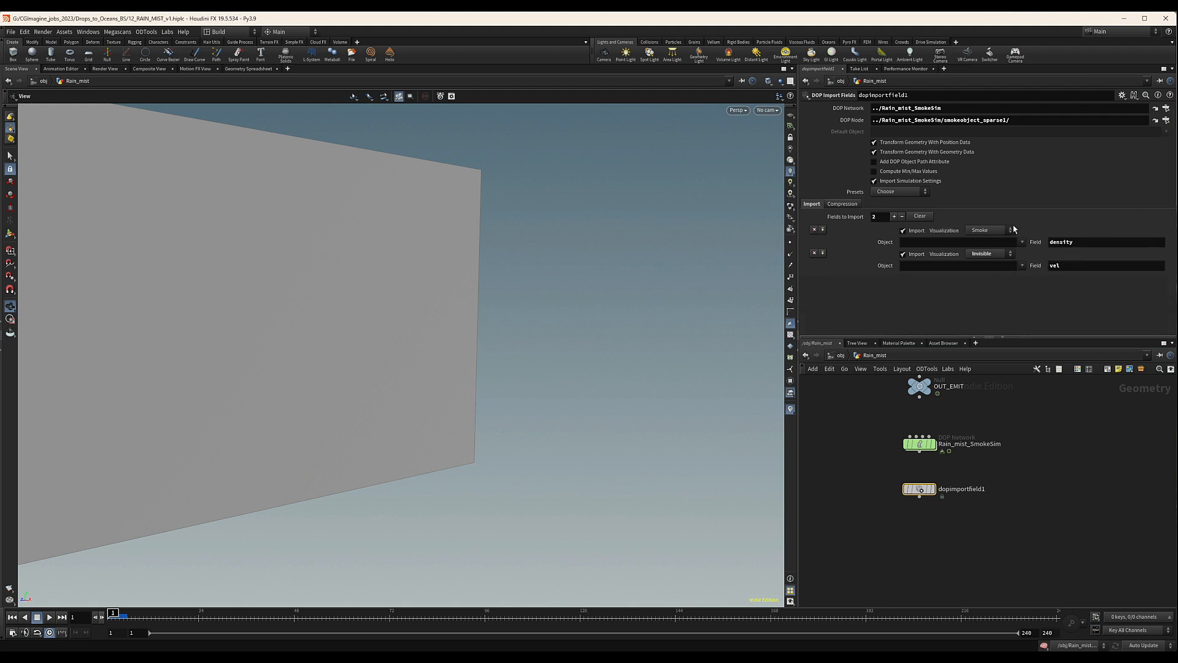
Step: Add a File Cache node below dopimportfield1 and connect it to that node's output
middle_click_drag(919, 556, 926, 533)
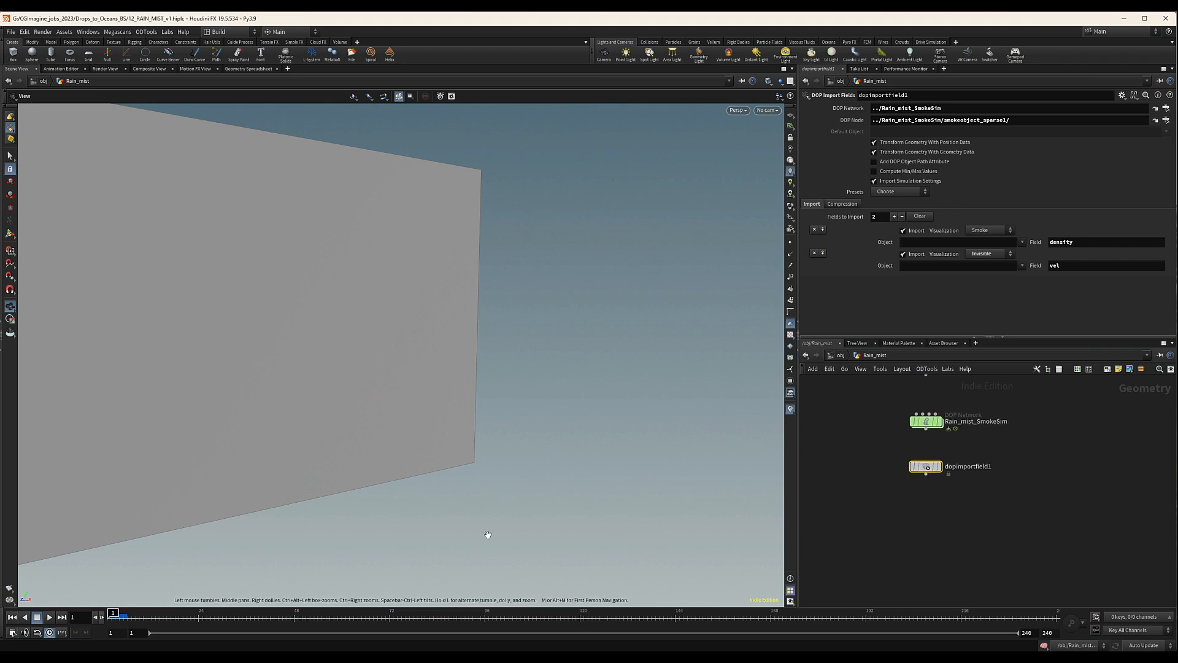
key("Tab")
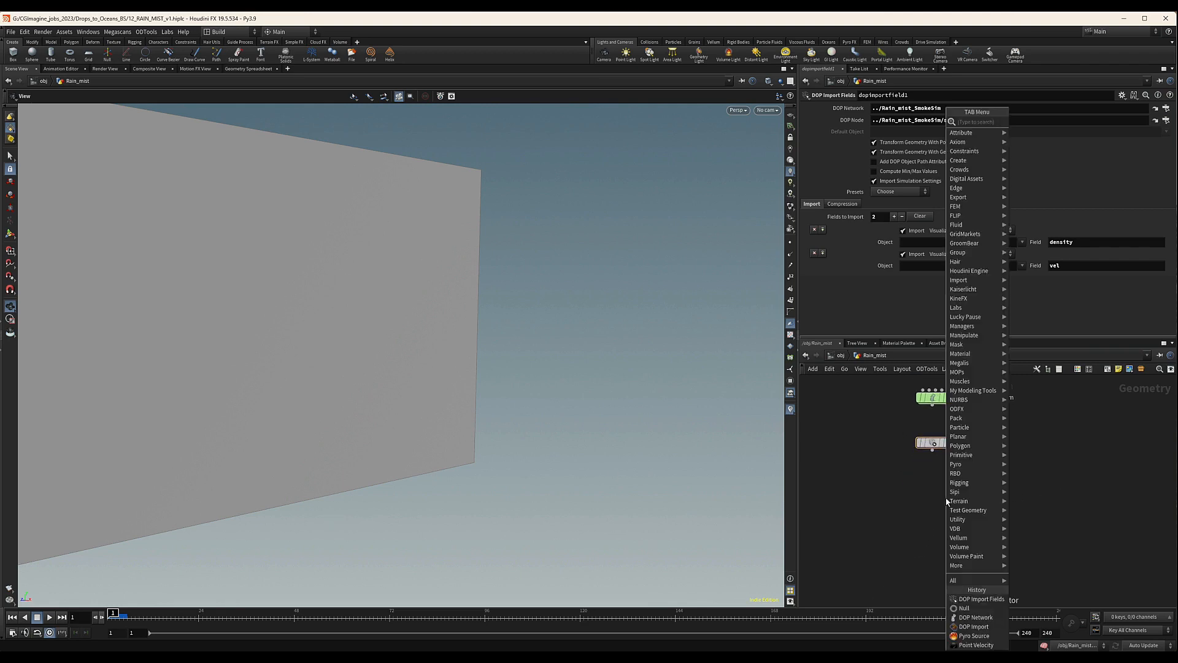
type("filec")
key("Return")
left_click(934, 481)
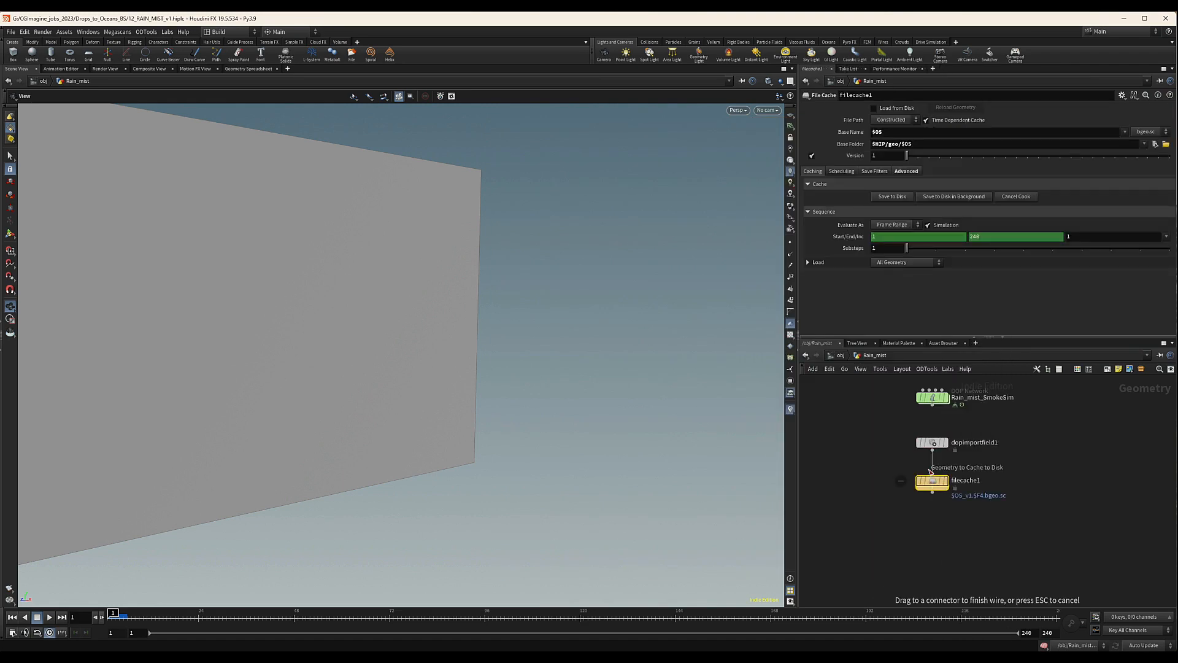
Step: Rename the file cache node RAIN_MIST_VOL and set its base folder to $CACHE/$OS
double_click(971, 482)
type("RAIN_MIST_VOL")
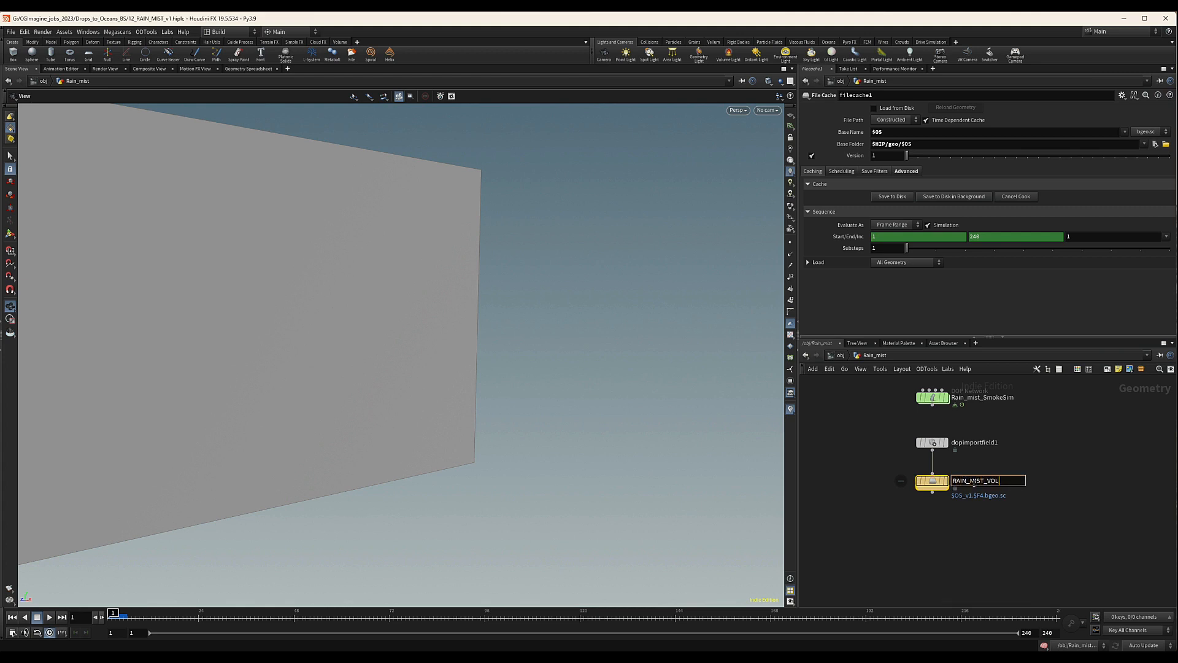
key("Return")
left_click_drag(894, 144, 872, 143)
type("$CACHE/")
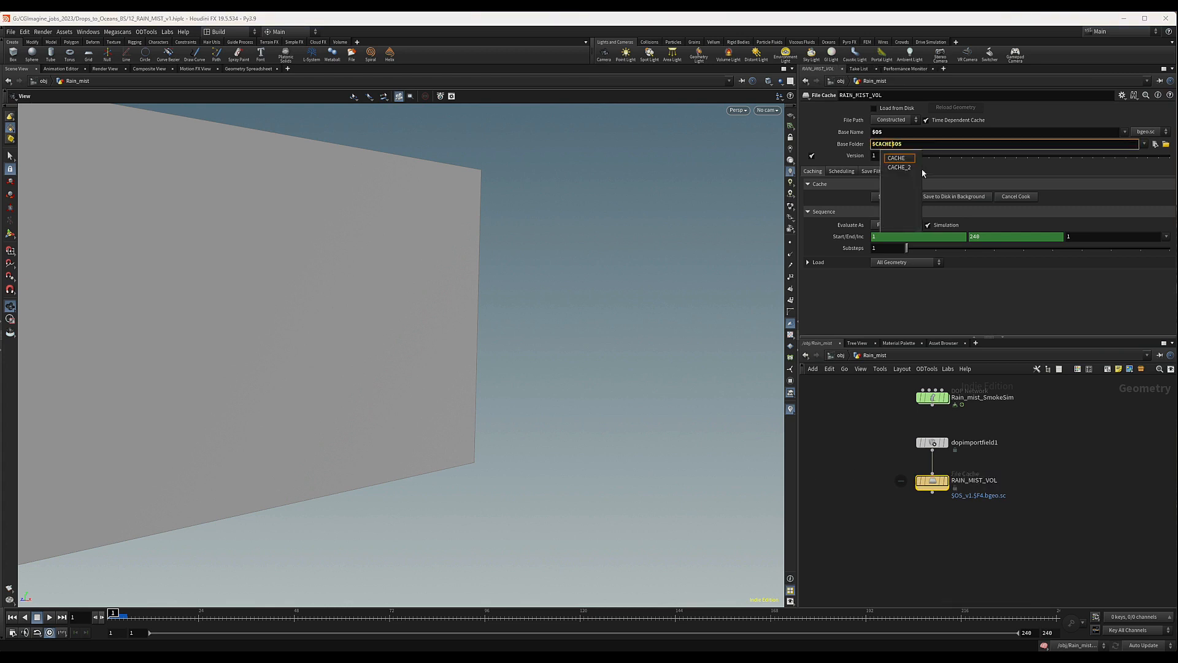
left_click(928, 224)
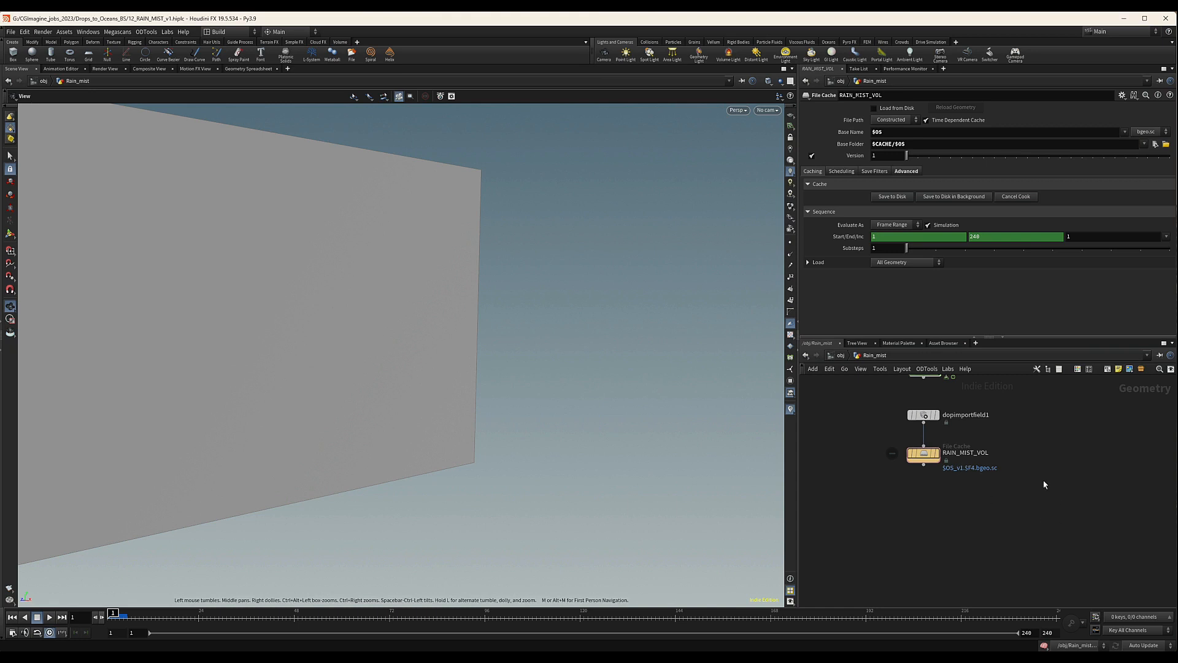
Step: Inspect the cached RAIN_MIST_VOL smoke volume at frame 134 from a different angle
scroll(1022, 473, "down", 4)
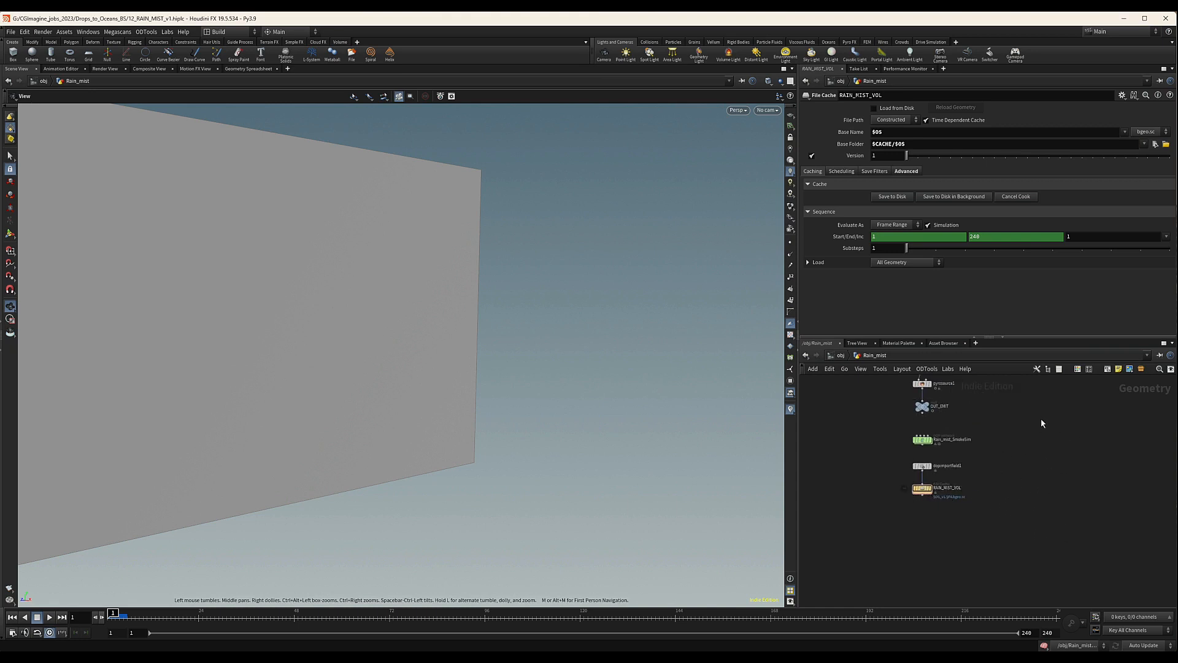
middle_click_drag(1091, 413, 1088, 422)
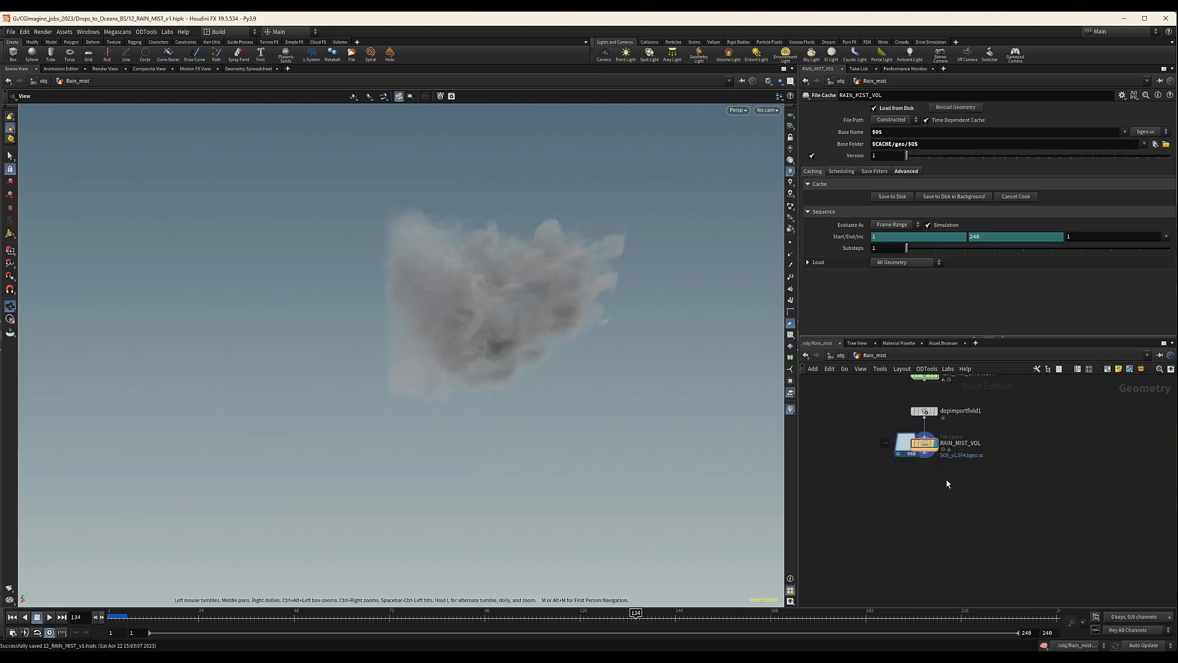
left_click_drag(972, 426, 877, 469)
middle_click_drag(959, 489, 963, 509)
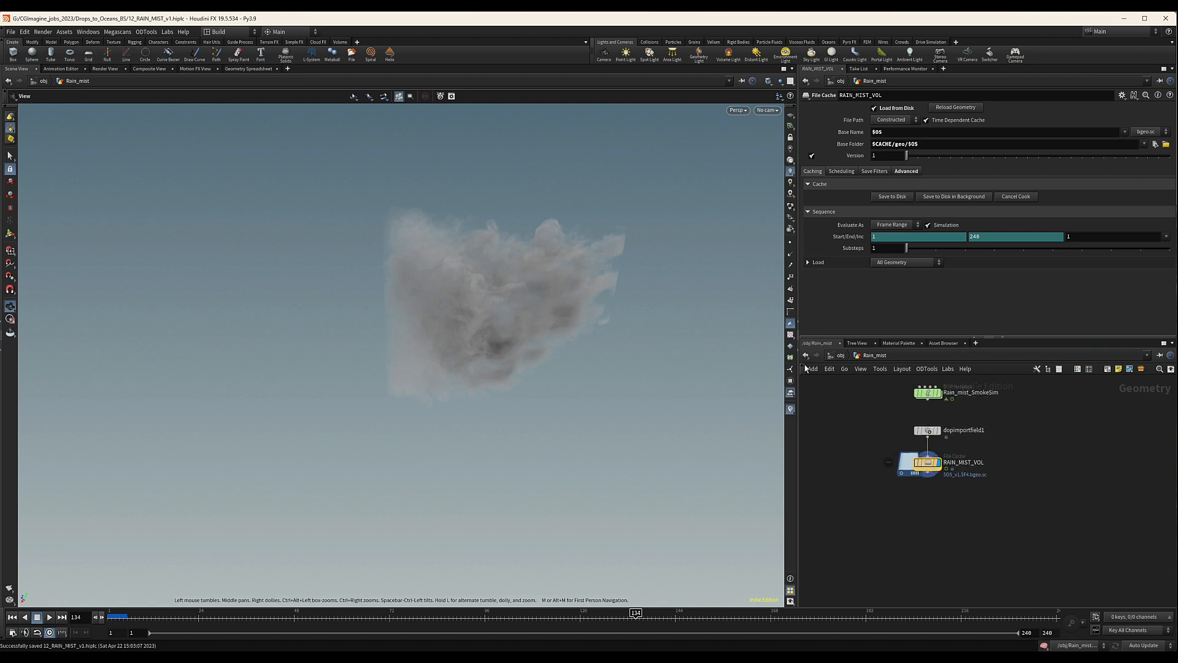
left_click_drag(517, 244, 481, 190)
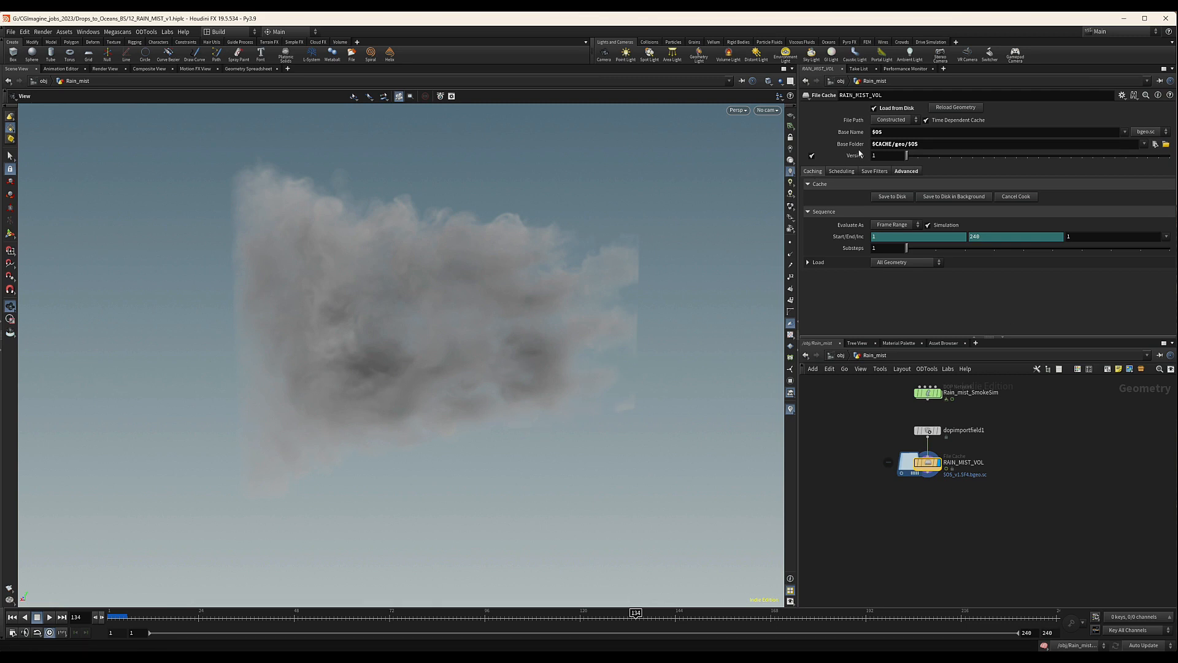
Step: Open the Rain_mist_SmokeSim network, set the voxel size of smokeobject_sparse1 to 0.08, and return to Rain_mist
scroll(886, 439, "down", 3)
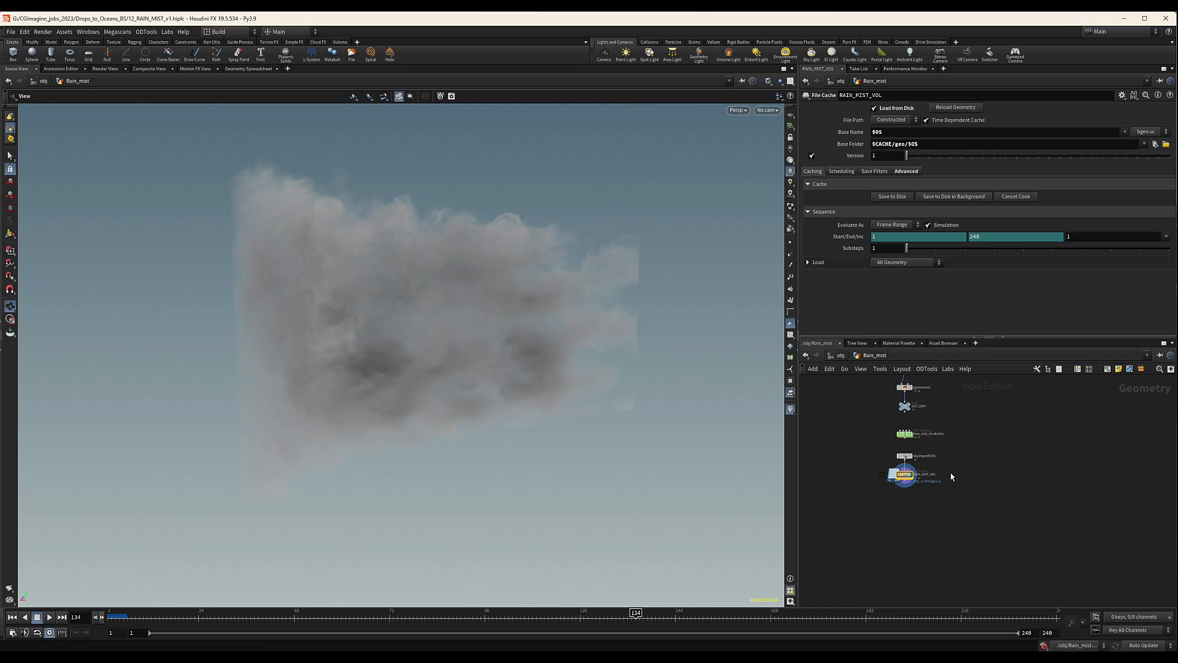
double_click(906, 433)
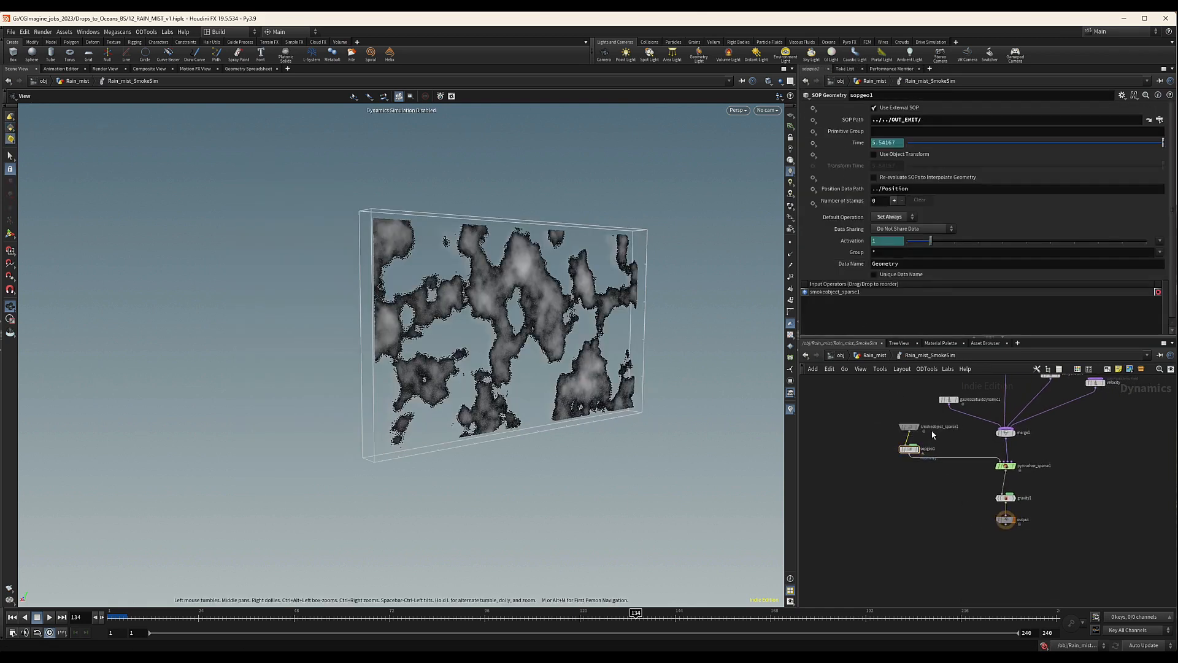
left_click(908, 427)
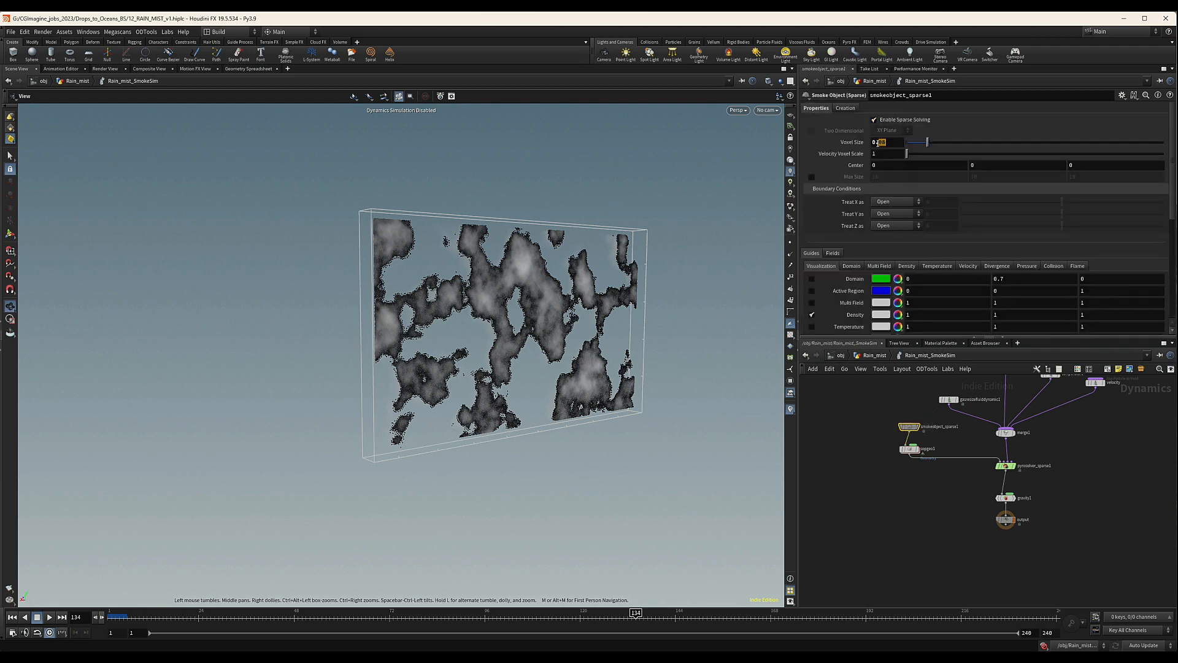
left_click_drag(886, 142, 876, 143)
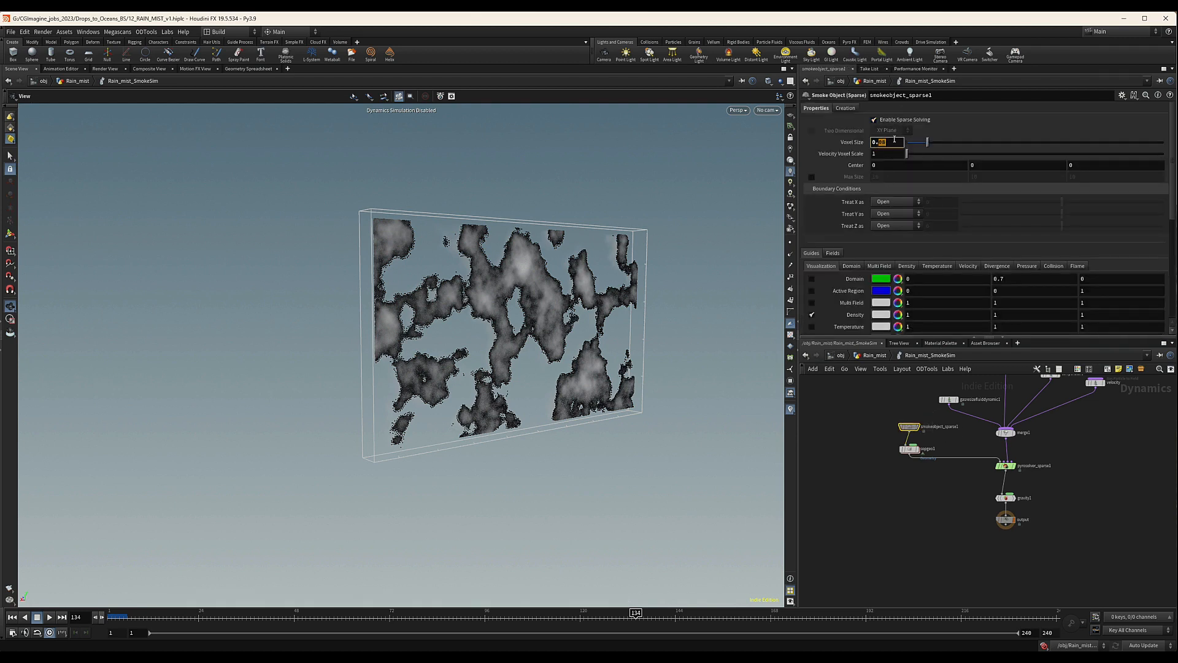
type("12")
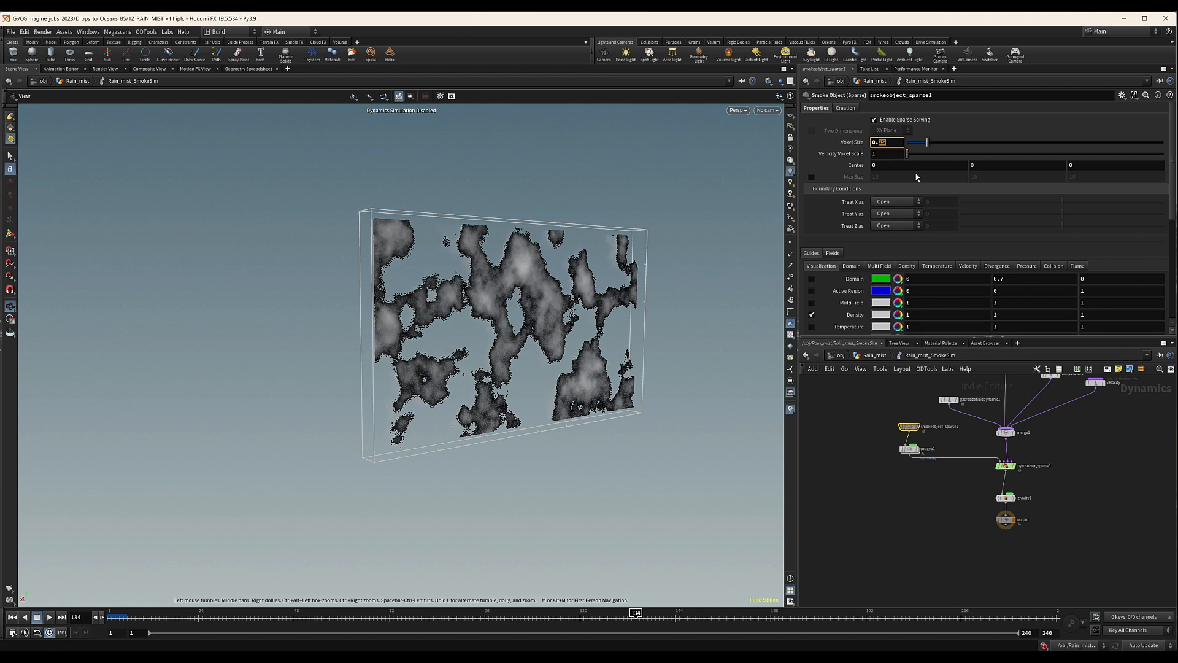
type("08")
key("Return")
left_click(873, 356)
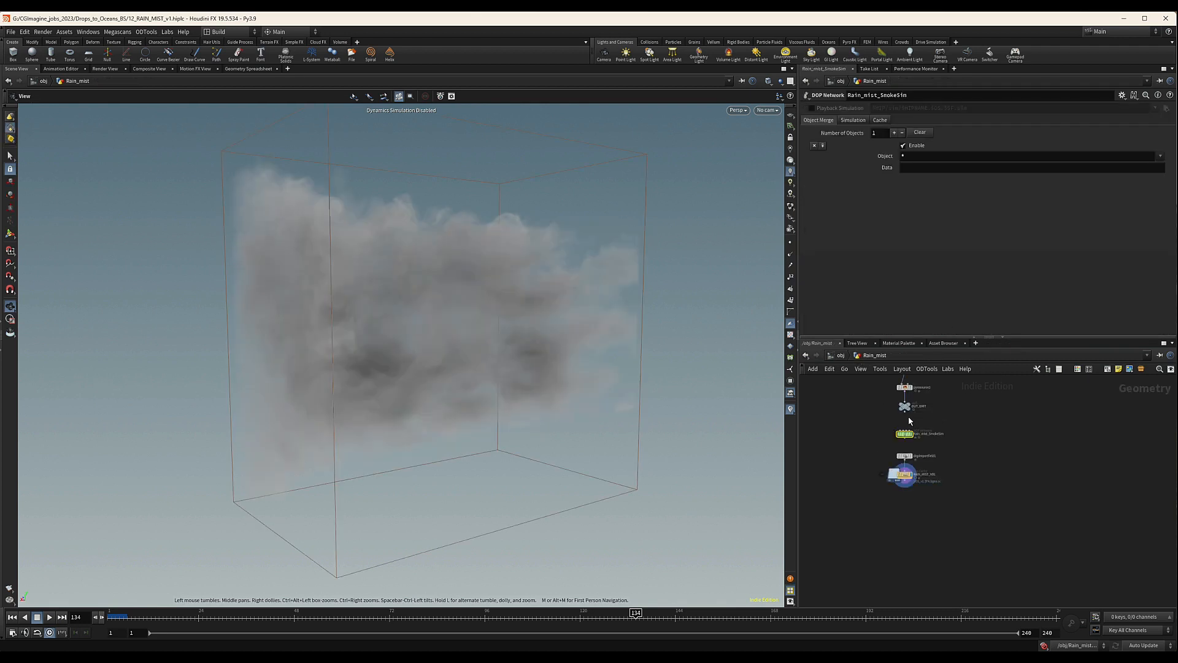
Step: Examine the cached smoke's detail from several angles and check the volume and voxel information of RAIN_MIST_VOL
scroll(907, 501, "up", 3)
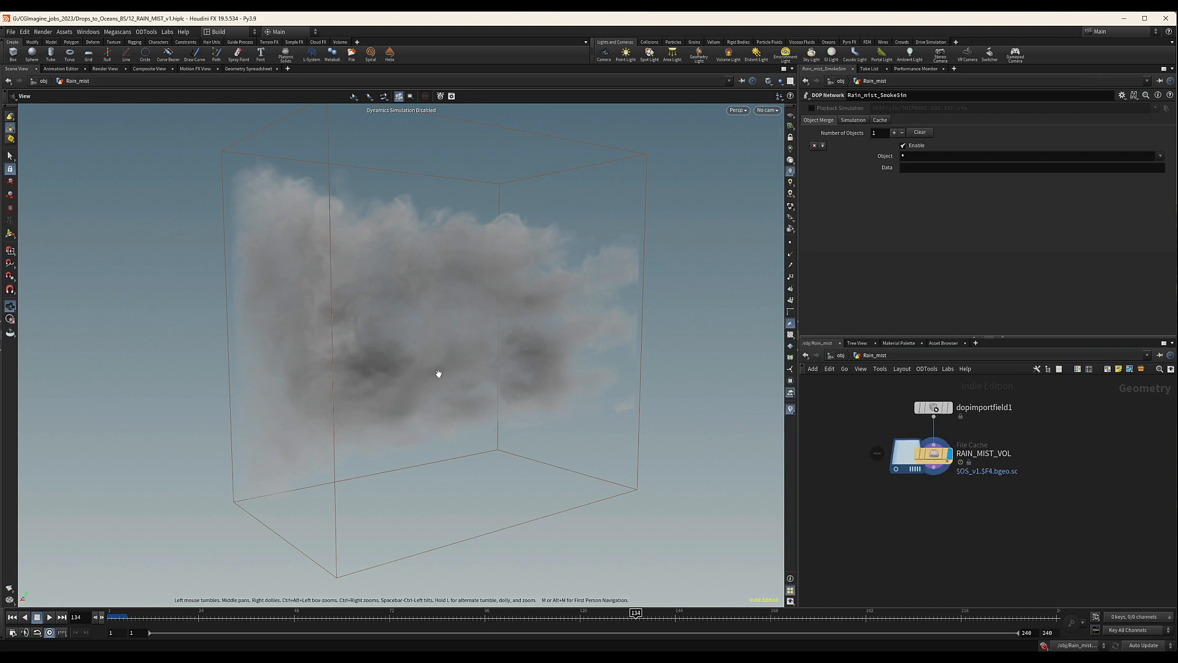
left_click_drag(284, 325, 342, 337)
right_click_drag(342, 337, 421, 348)
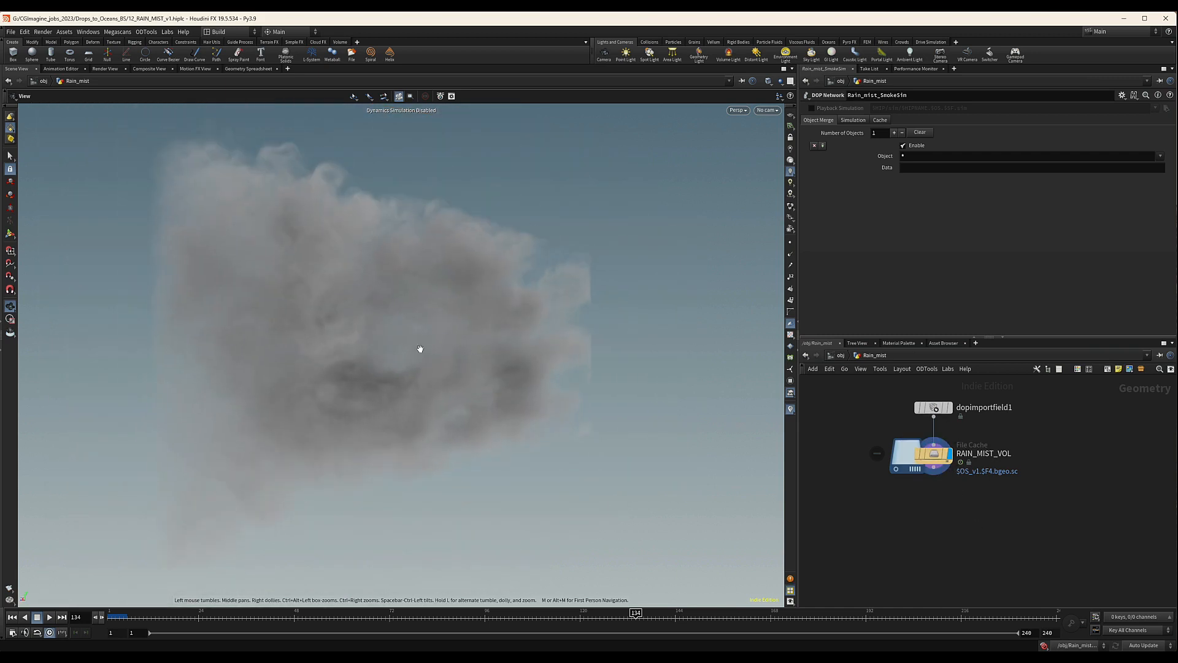
left_click_drag(521, 271, 485, 279)
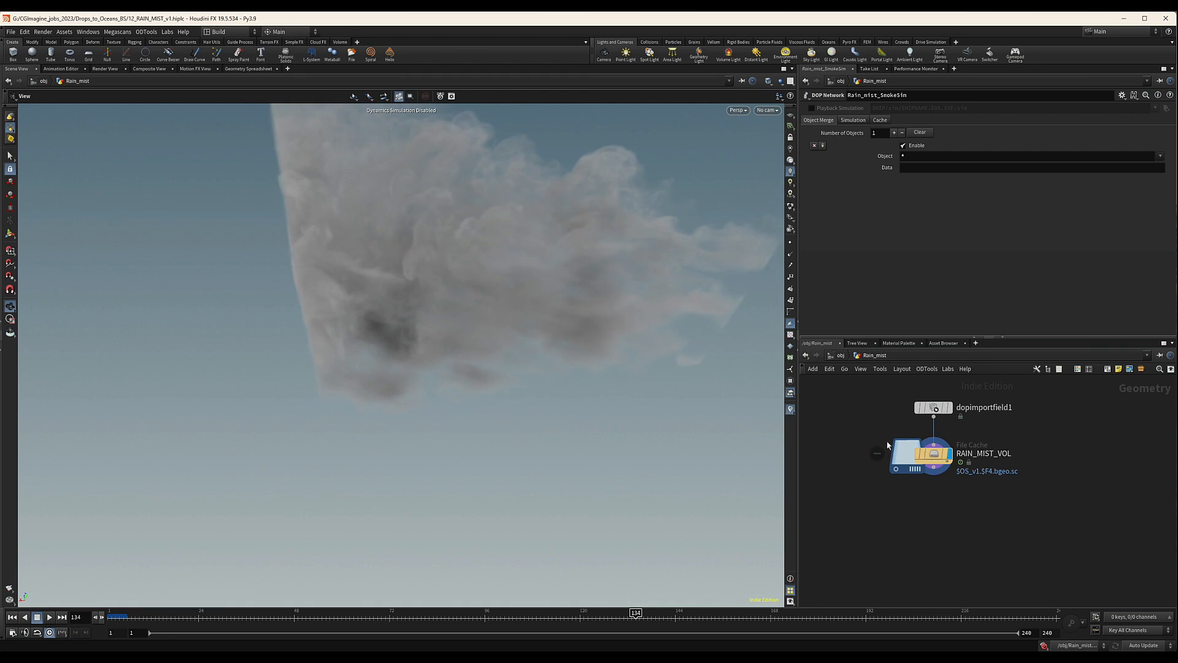
scroll(939, 478, "up", 3)
middle_click(926, 451)
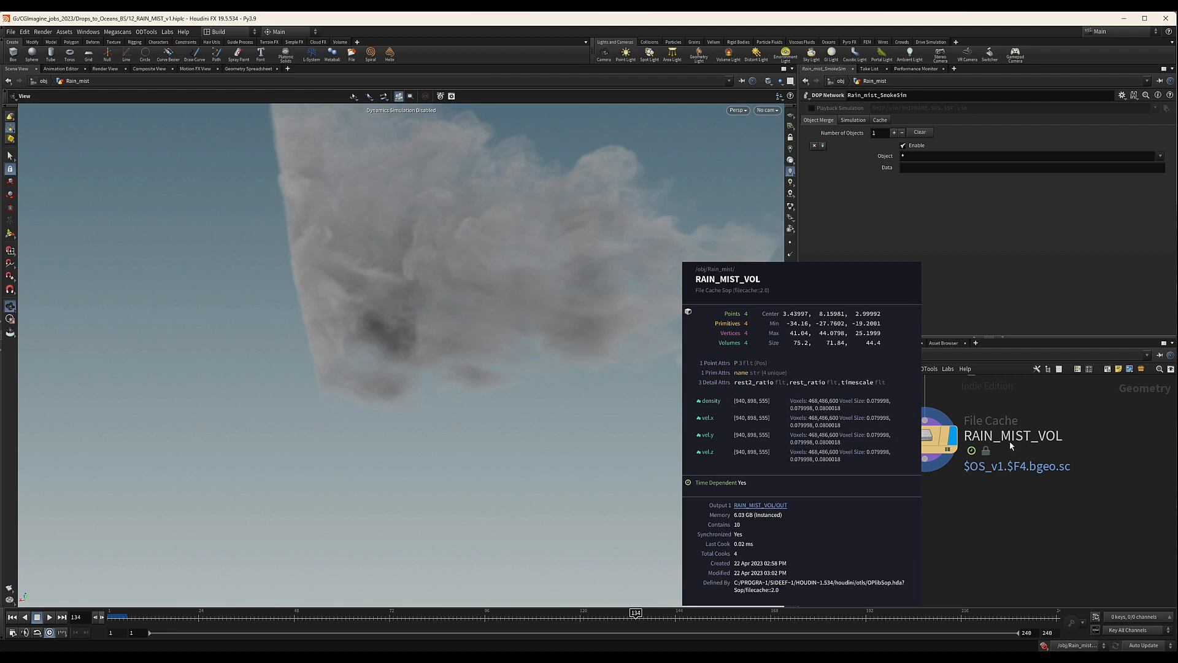
scroll(929, 489, "down", 5)
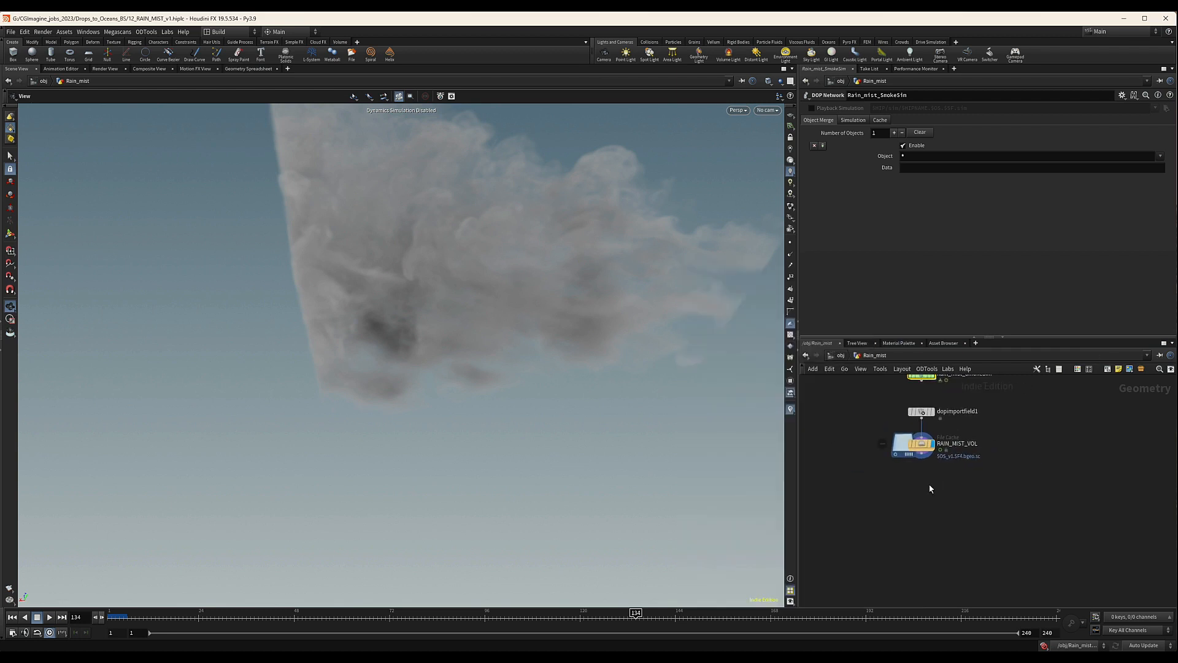
scroll(932, 489, "up", 2)
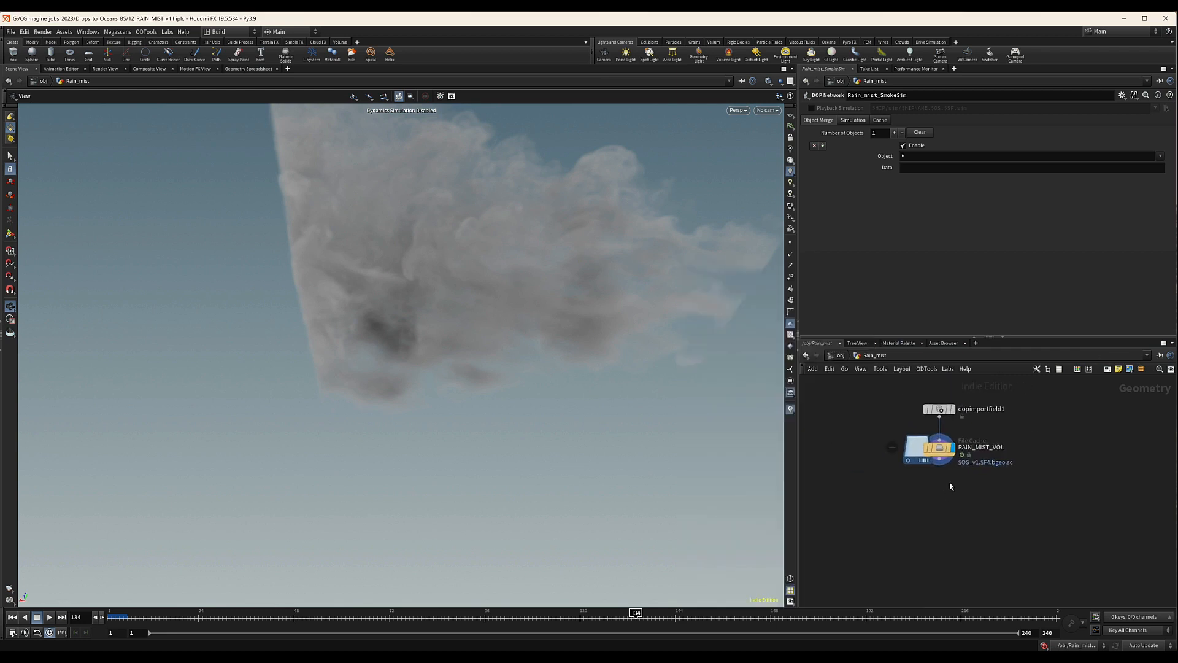
scroll(936, 476, "down", 4)
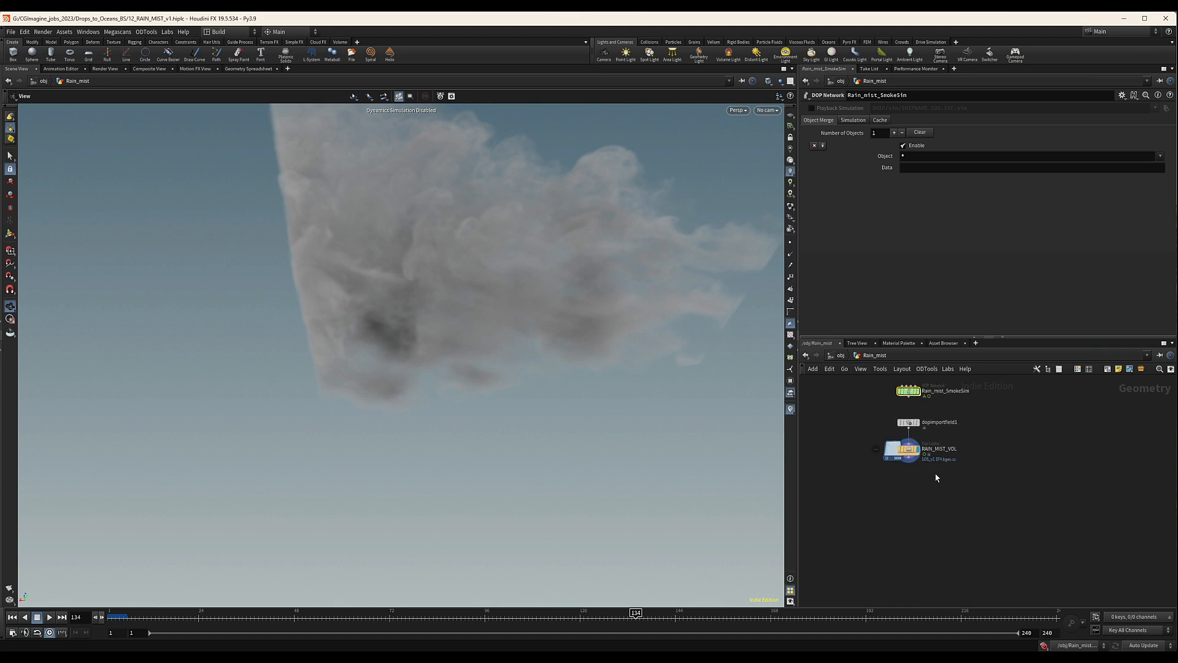
middle_click_drag(883, 471, 900, 475)
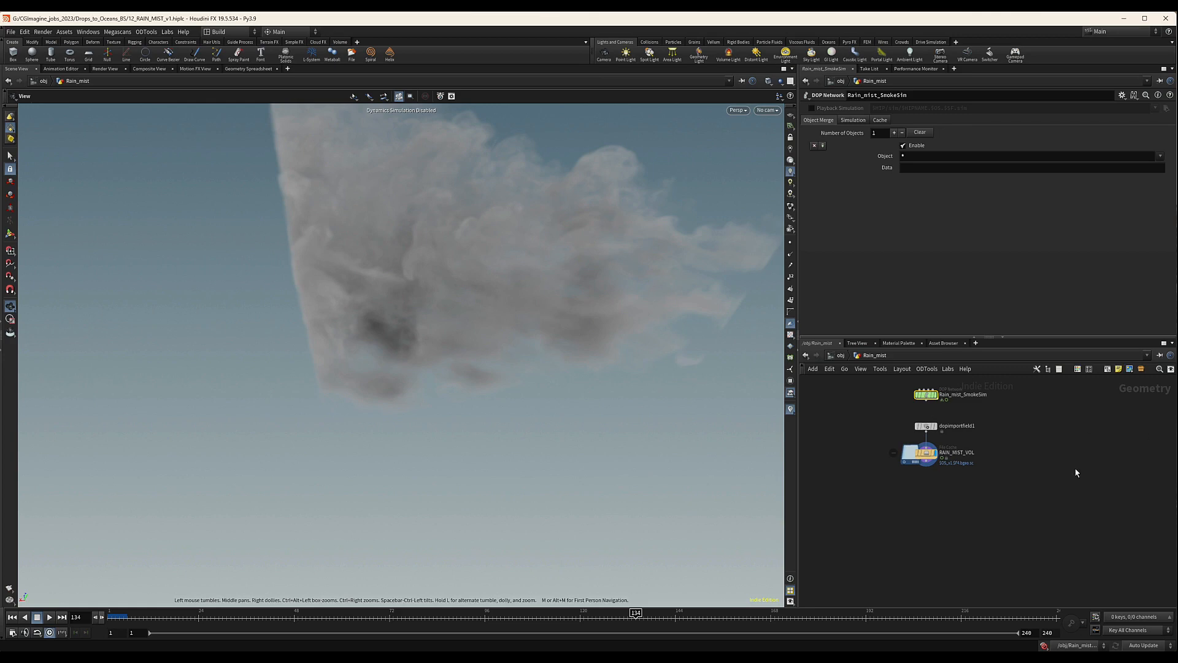
middle_click_drag(1094, 404, 1032, 408)
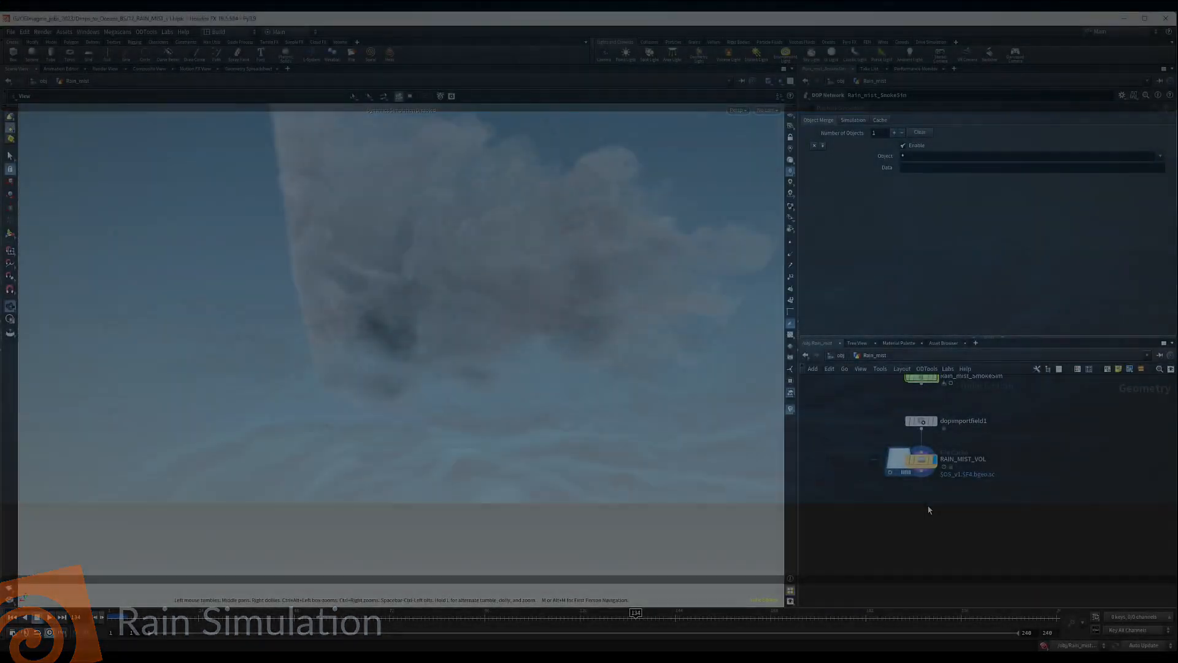
Step: Add a Convert VDB node below RAIN_MIST_VOL in the Rain_mist network
key("Tab")
type("c")
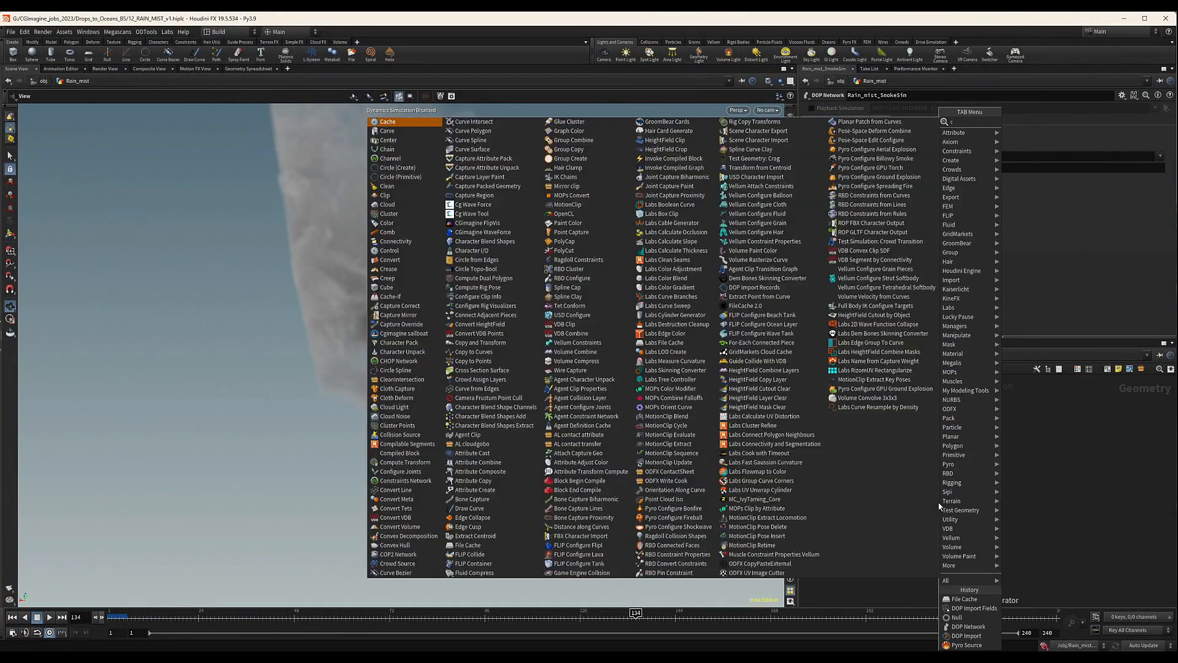
type("onve")
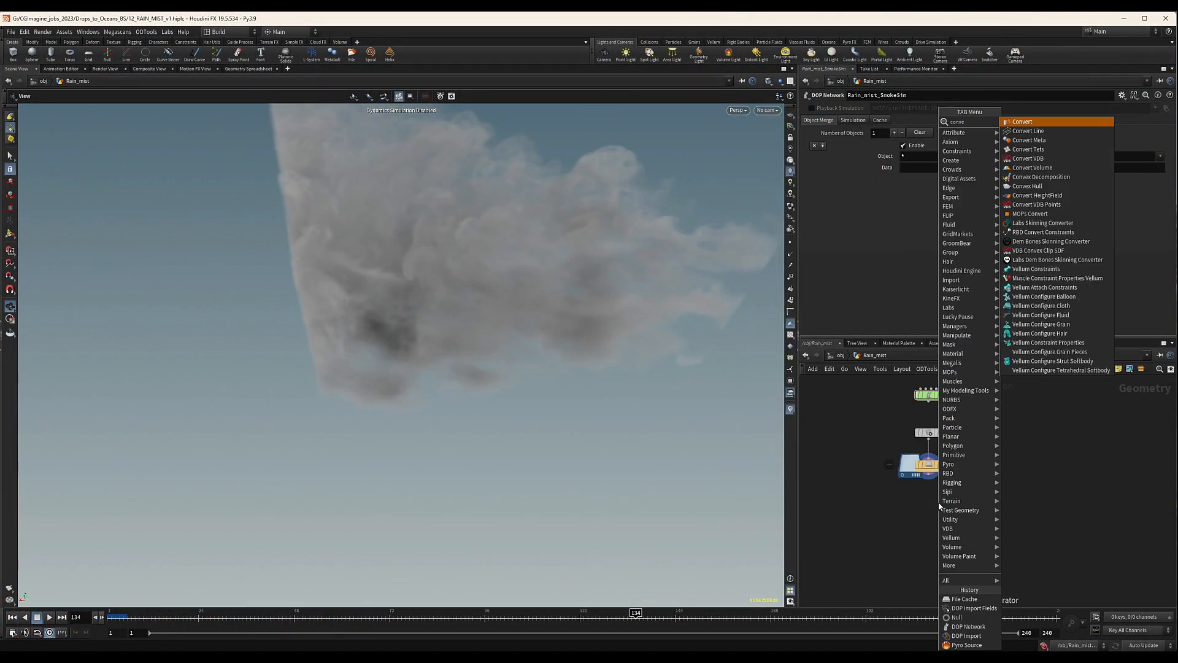
type("v")
key("Return")
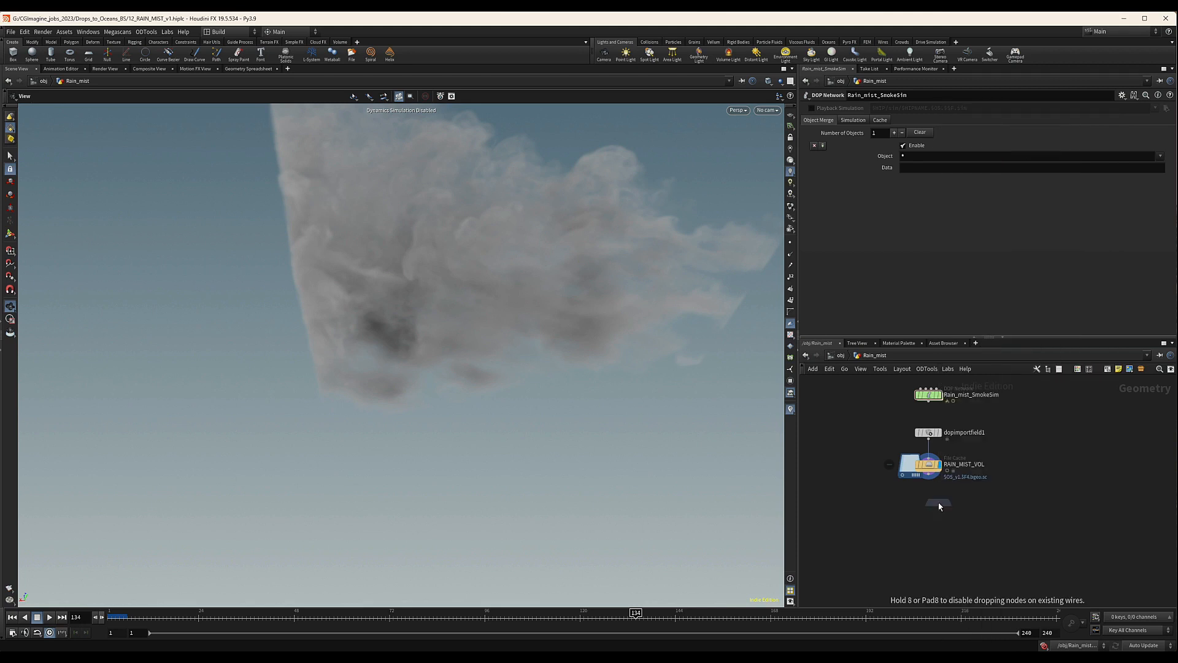
left_click(922, 510)
Step: Connect RAIN_MIST_VOL to convertvdb1, display it, and set Convert To to VDB
middle_click(921, 478)
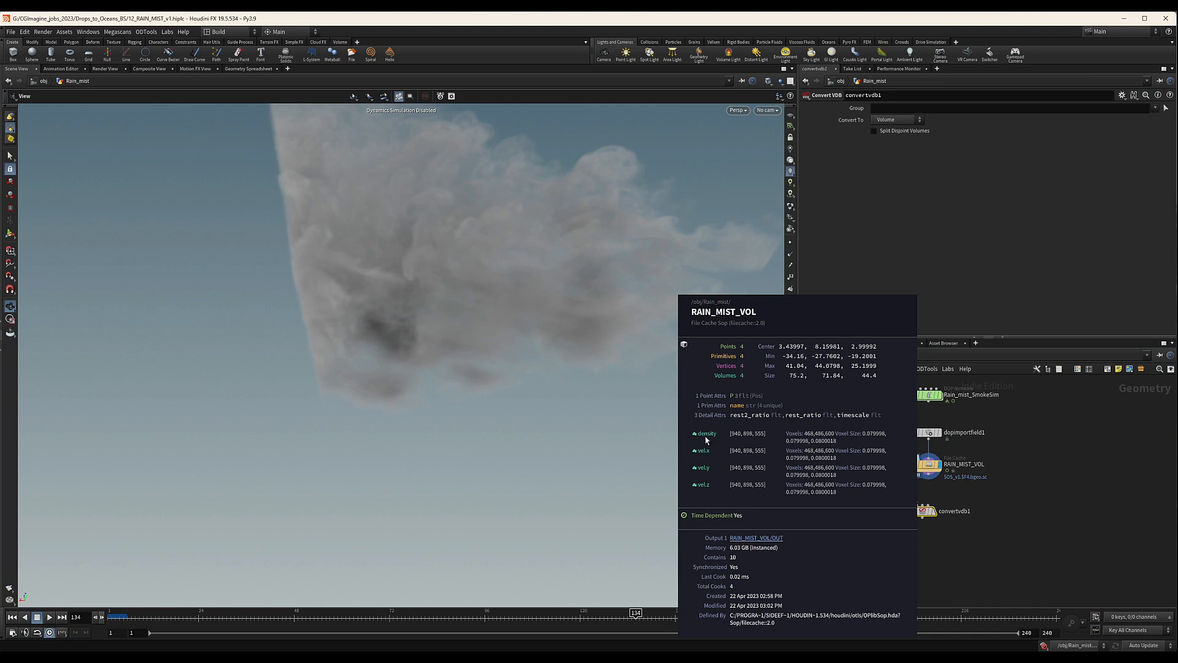
scroll(902, 494, "down", 1)
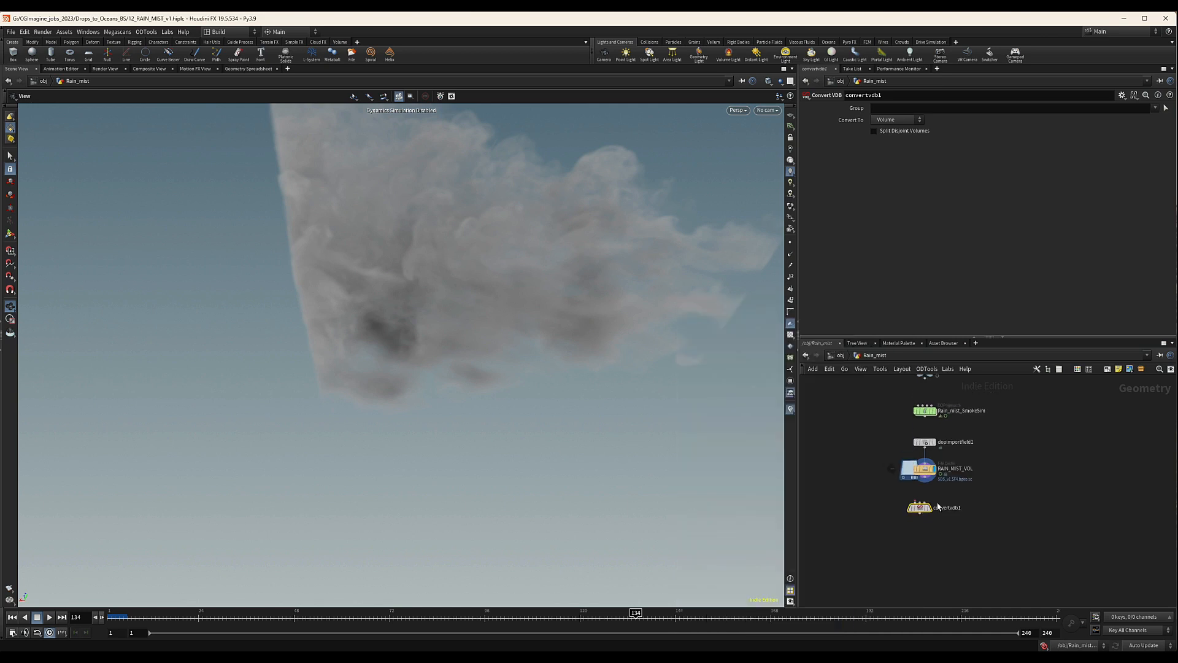
left_click_drag(920, 509, 927, 509)
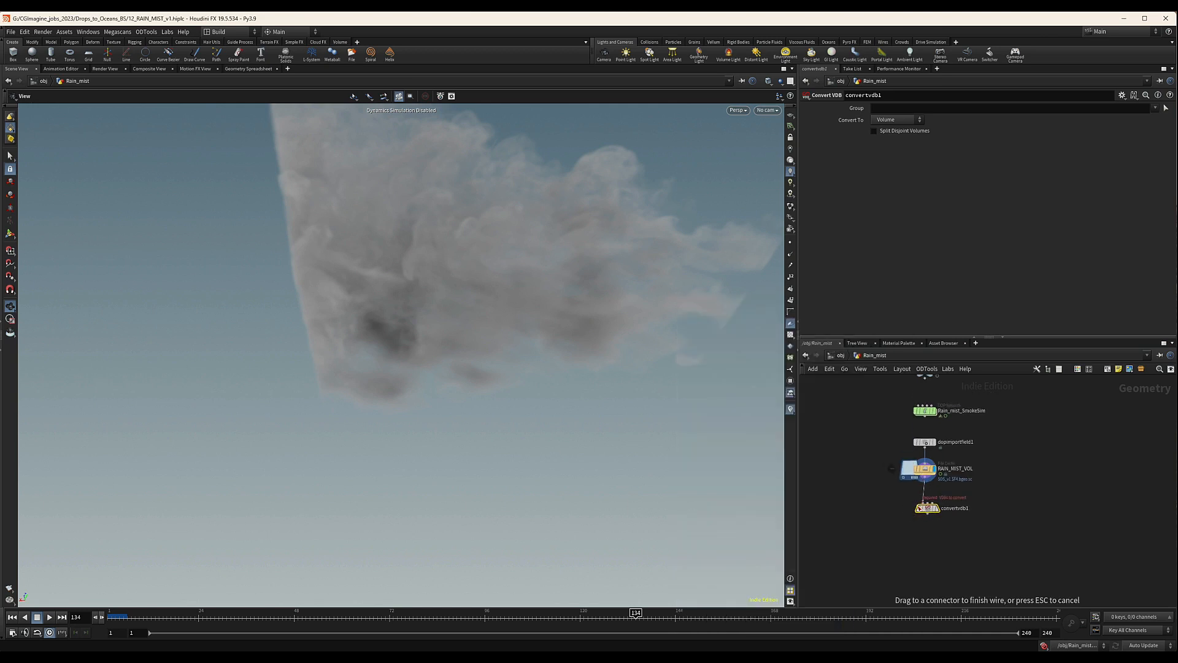
scroll(932, 511, "up", 2)
left_click(937, 505)
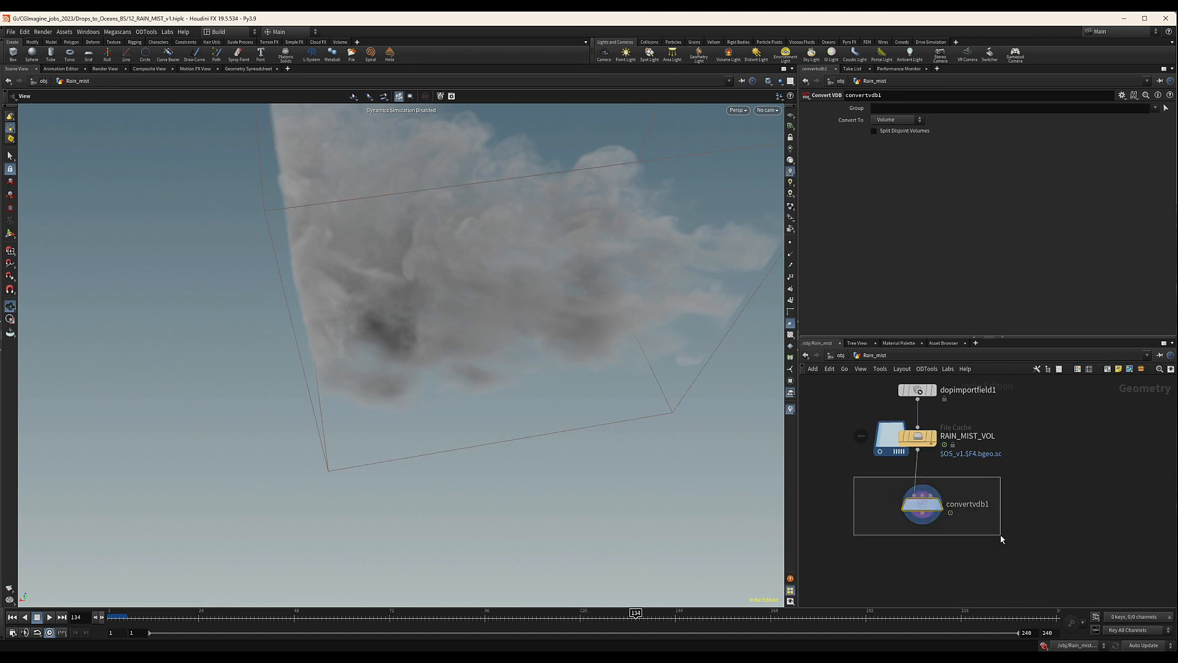
left_click(897, 119)
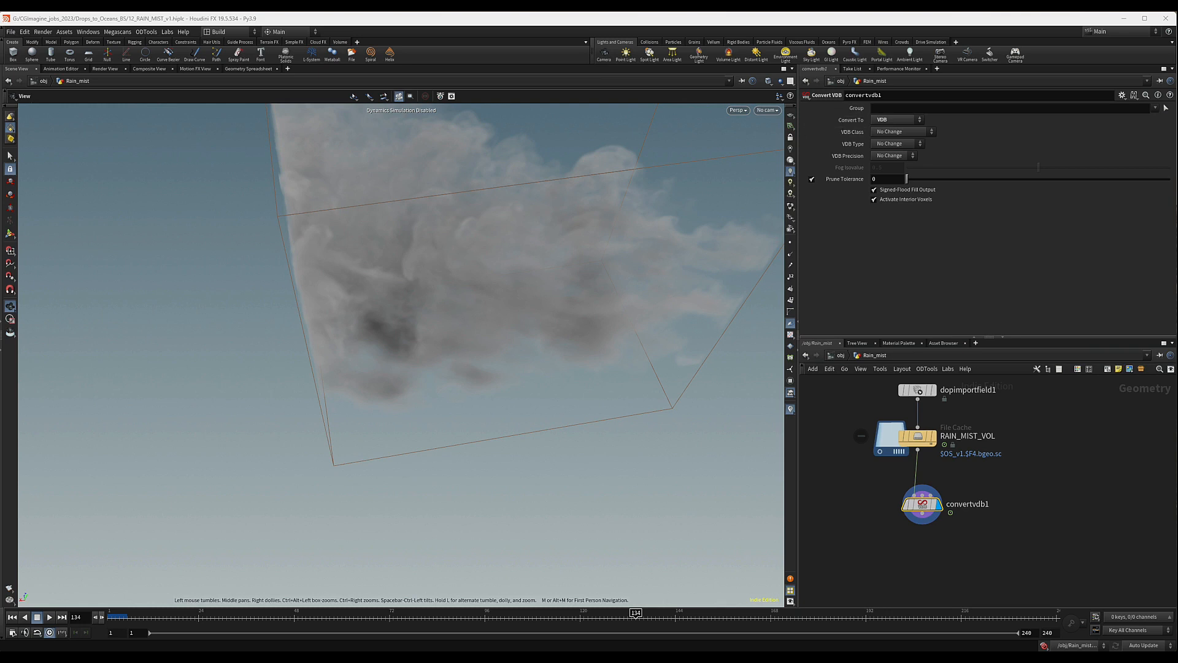
Step: Lay out the network nodes automatically and add a Split node connected below convertvdb1
key("l")
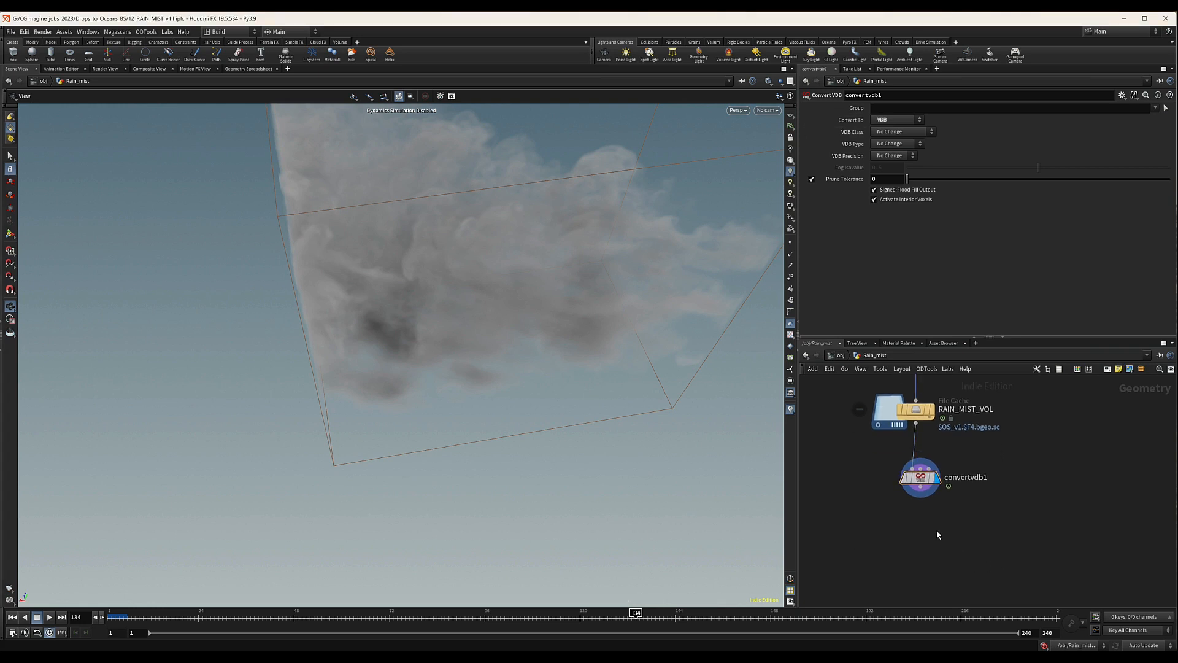
key("p")
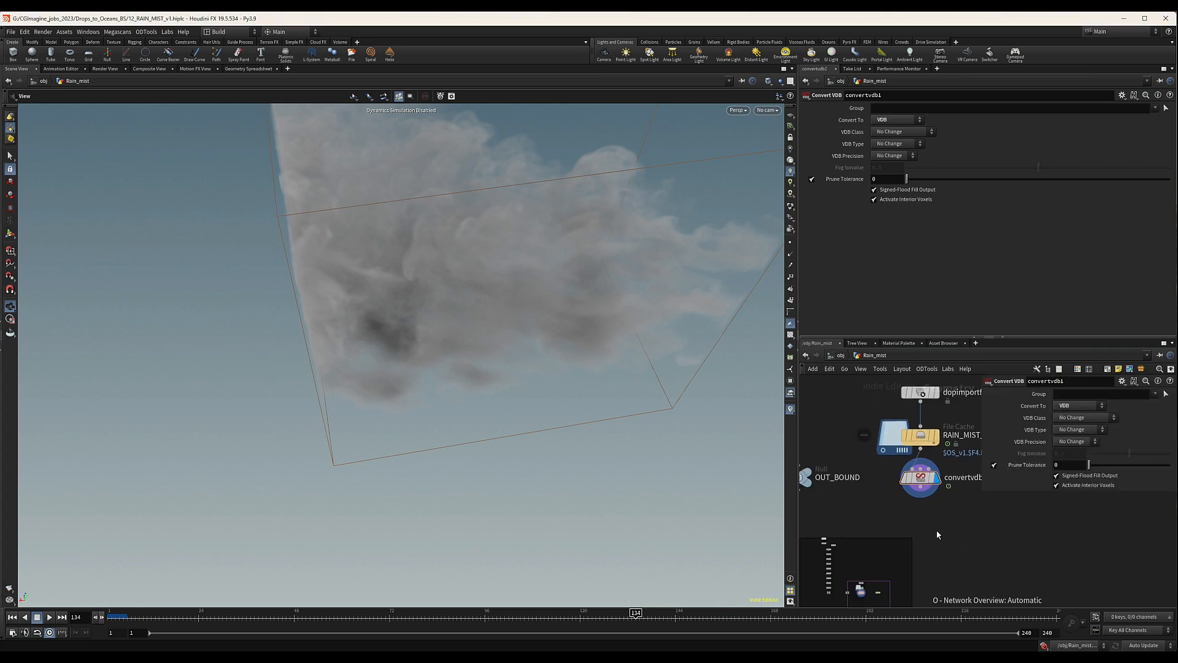
key("p")
key("Tab")
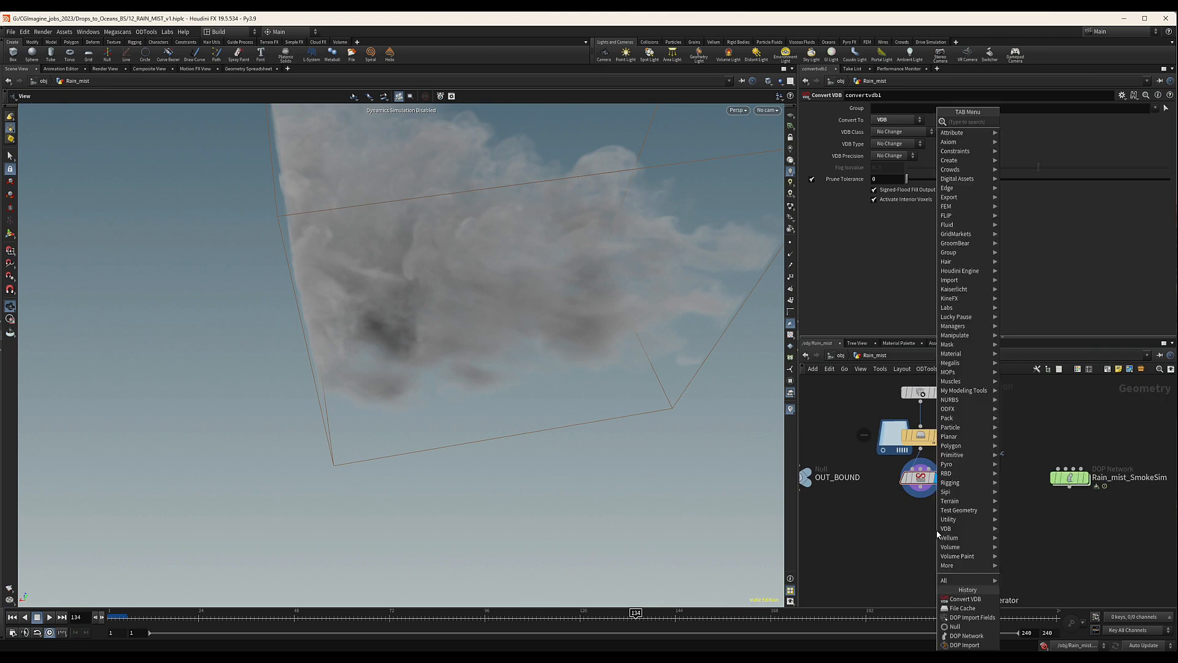
type("null")
key("Return")
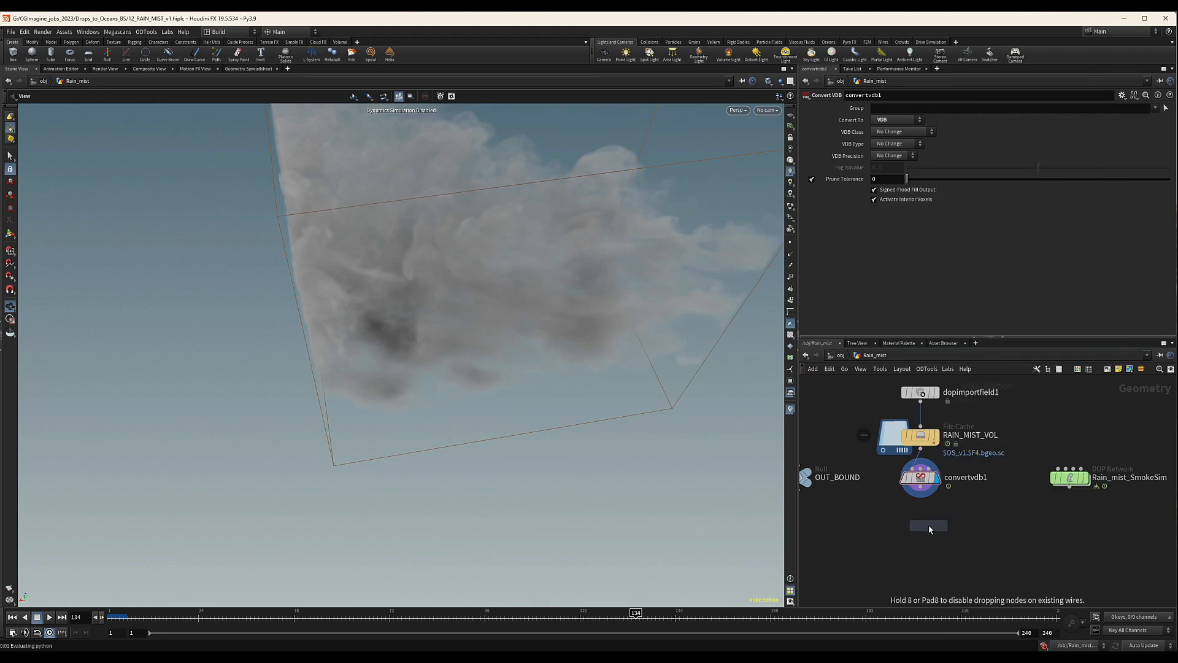
left_click(929, 524)
left_click_drag(925, 523, 921, 521)
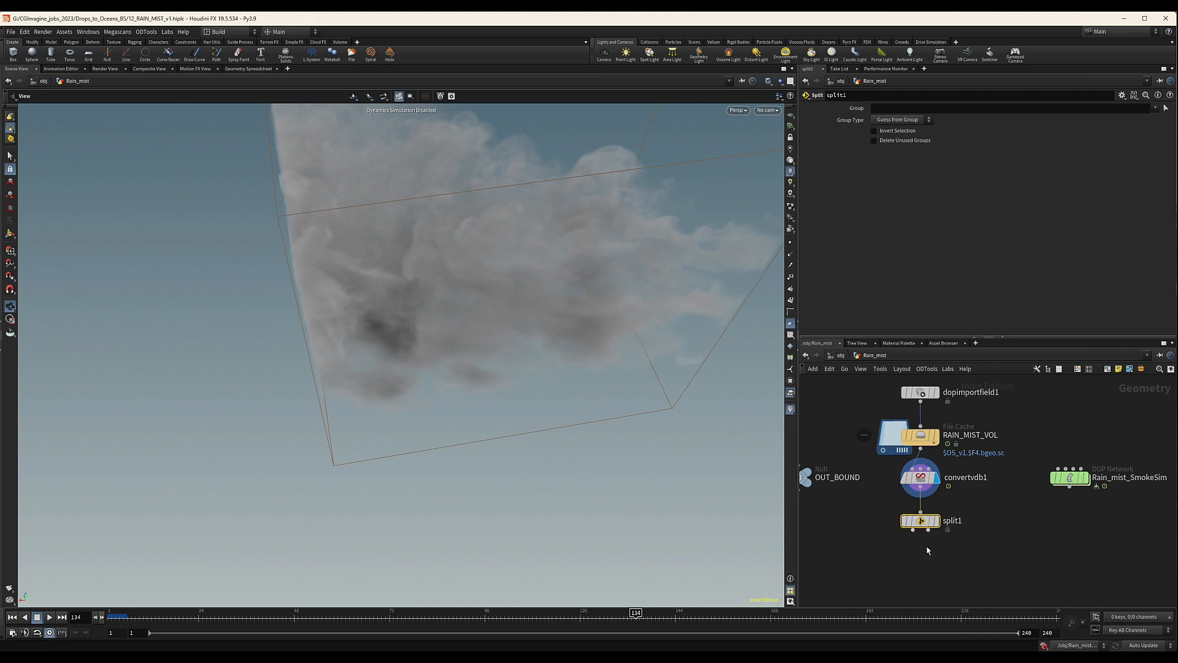
left_click(1155, 108)
left_click(1144, 127)
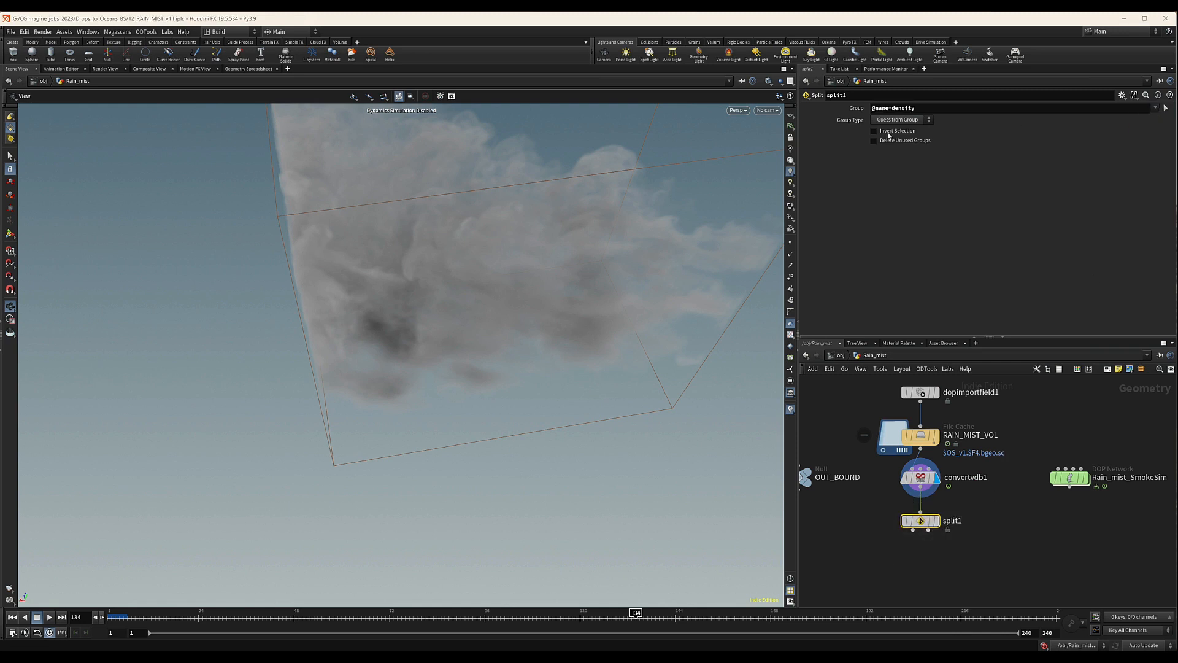
left_click(936, 520)
Step: Add a VDB Vector from Scalar node to the second output of split1 and display it
scroll(958, 533, "down", 3)
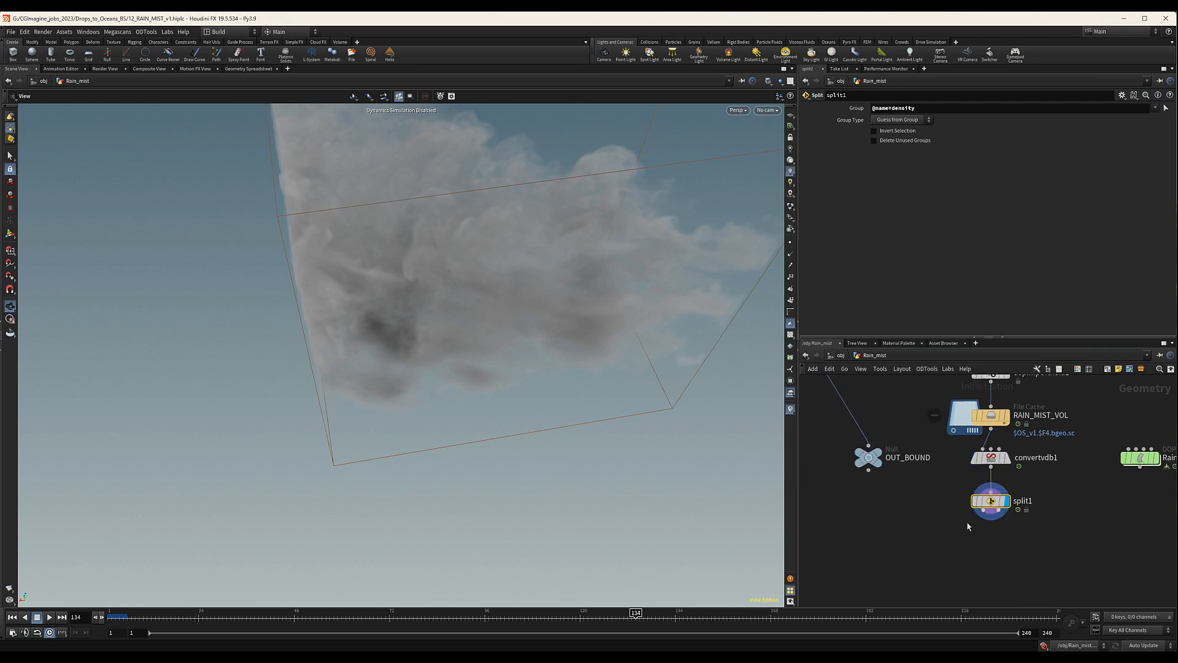
scroll(1057, 524, "down", 2)
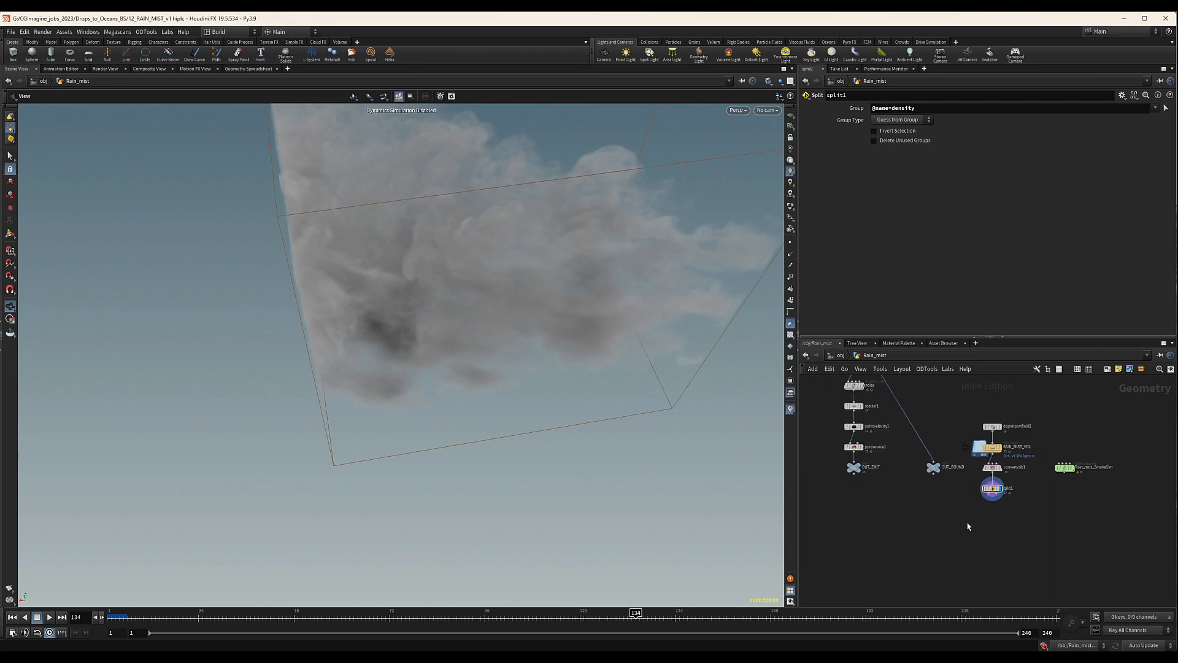
scroll(998, 511, "up", 3)
key("Tab")
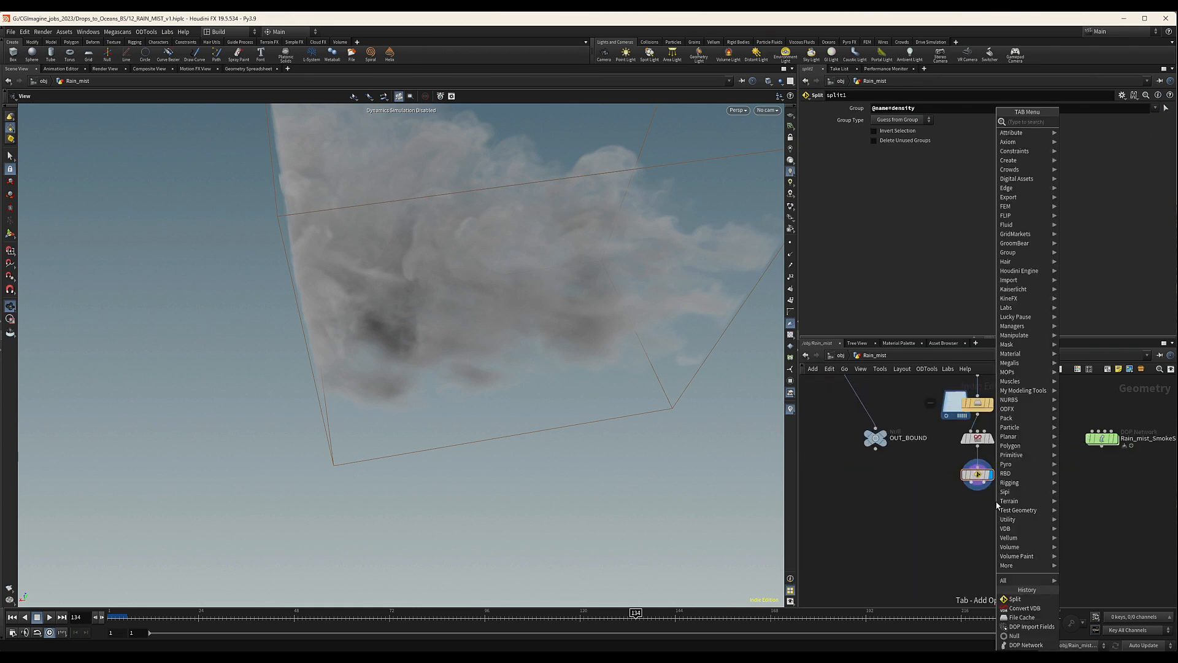
type("vect")
key("Down")
key("Down")
key("Down")
key("Down")
key("Down")
key("Down")
key("Down")
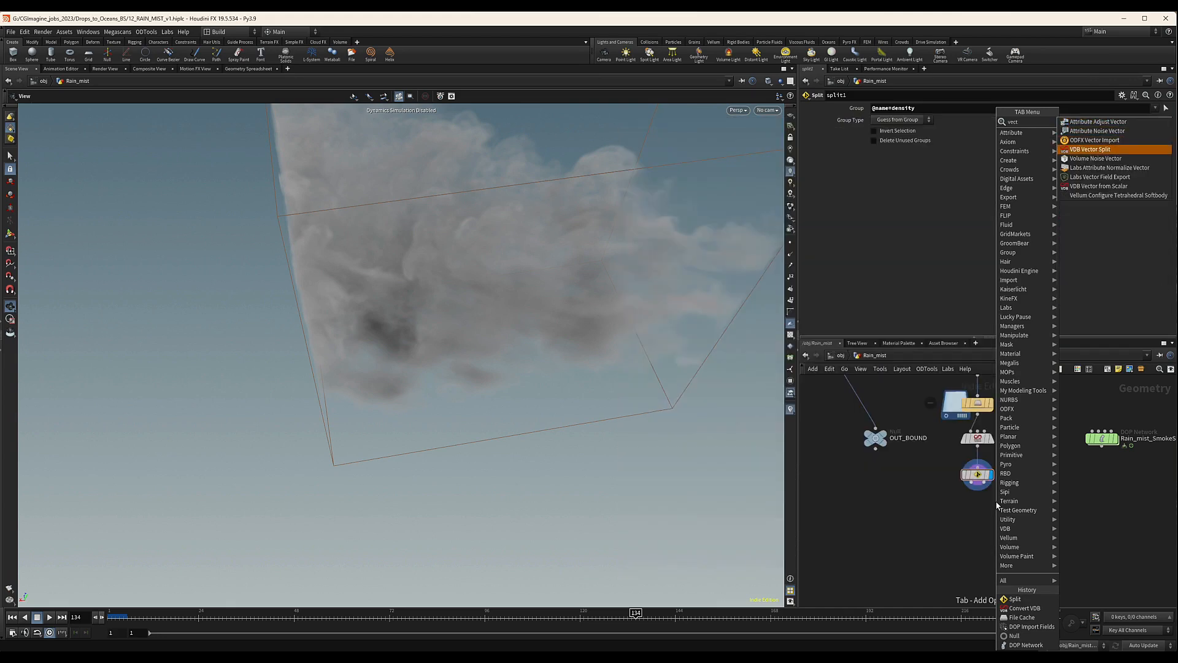
key("Return")
left_click(992, 523)
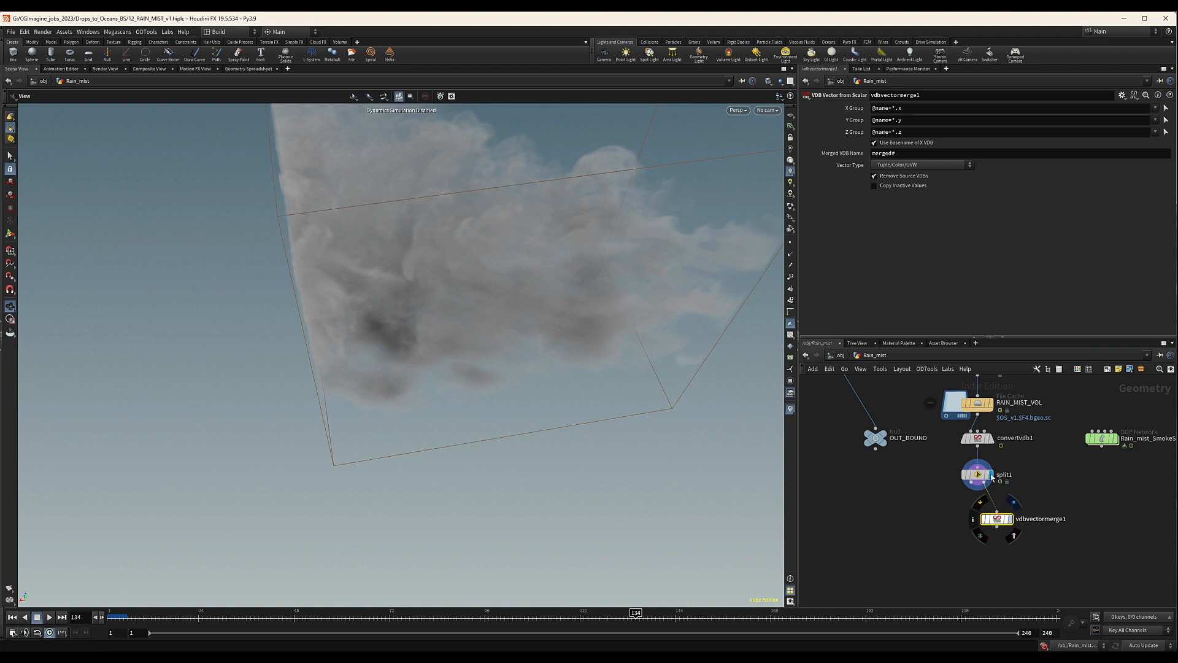
key("r")
middle_click(997, 523)
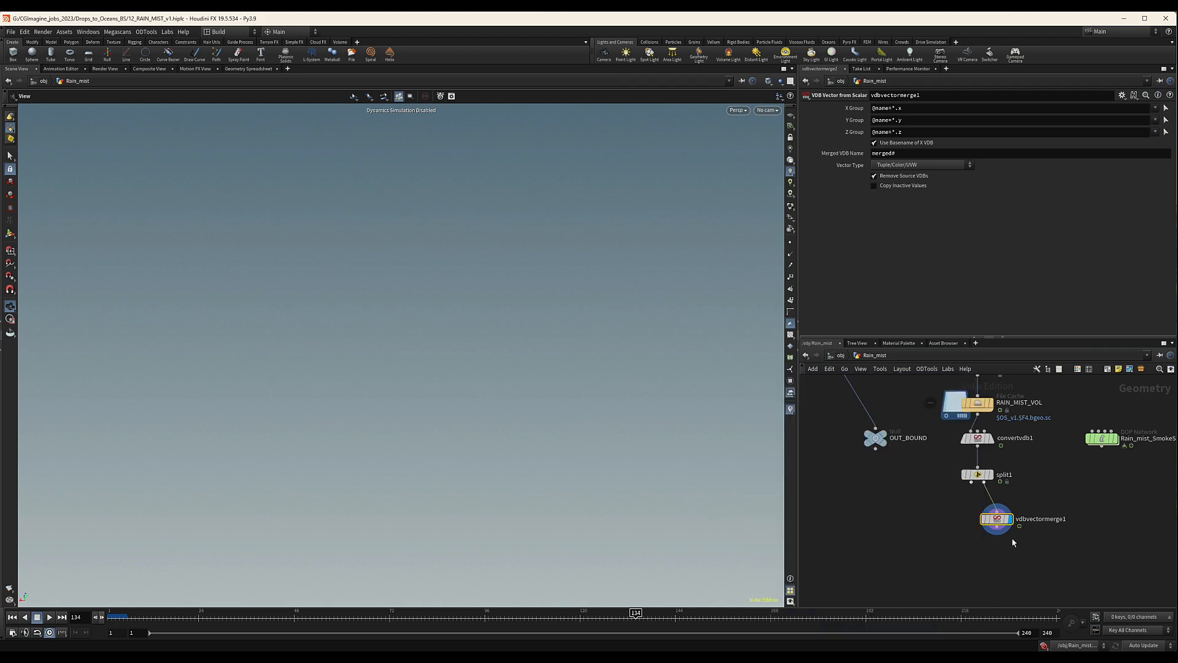
Step: Add an Object Merge node in the free space below OUT_BOUND
scroll(954, 533, "down", 2)
middle_click_drag(954, 532, 943, 508)
key("Tab")
type("obje")
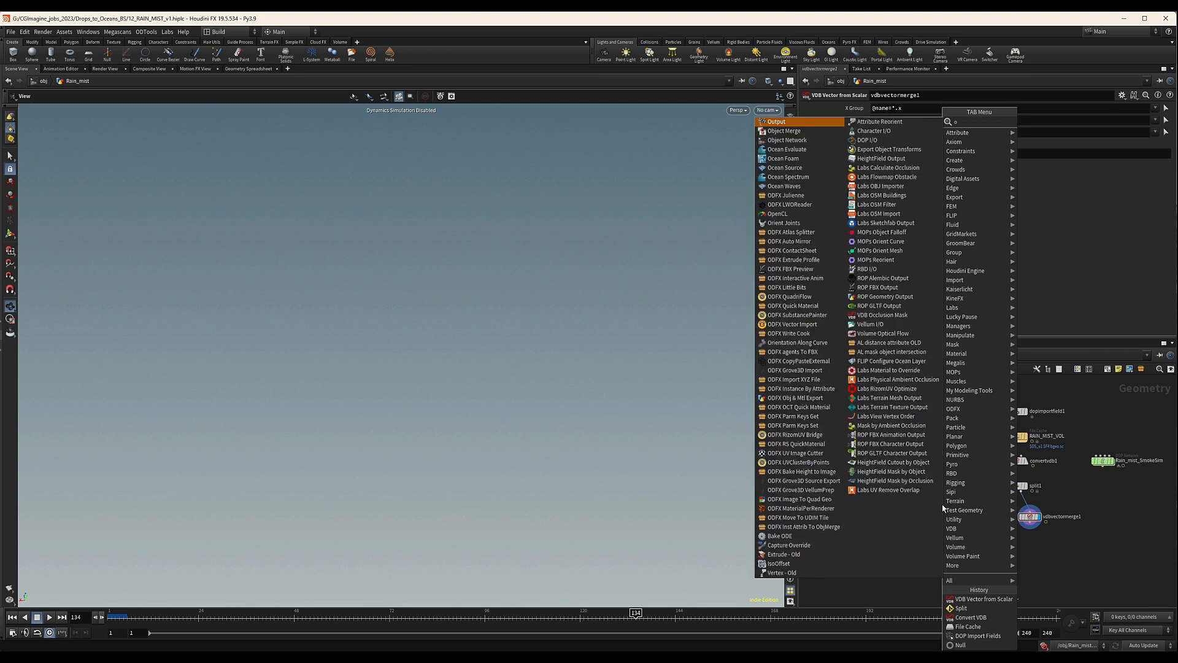
key("Return")
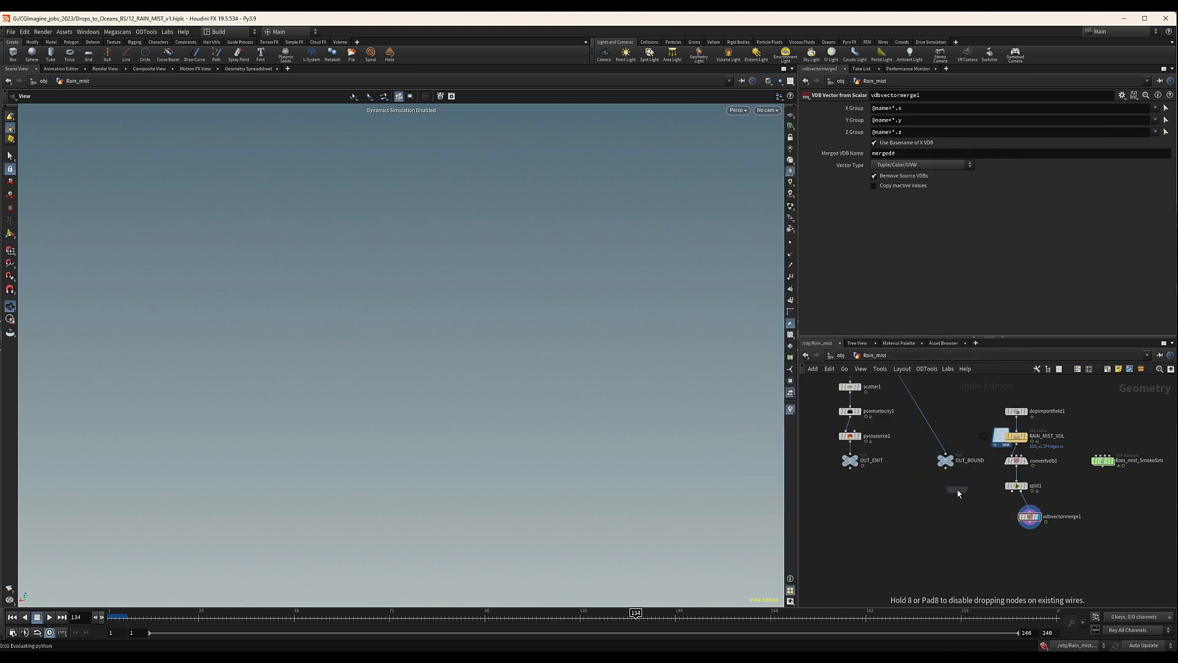
left_click(934, 494)
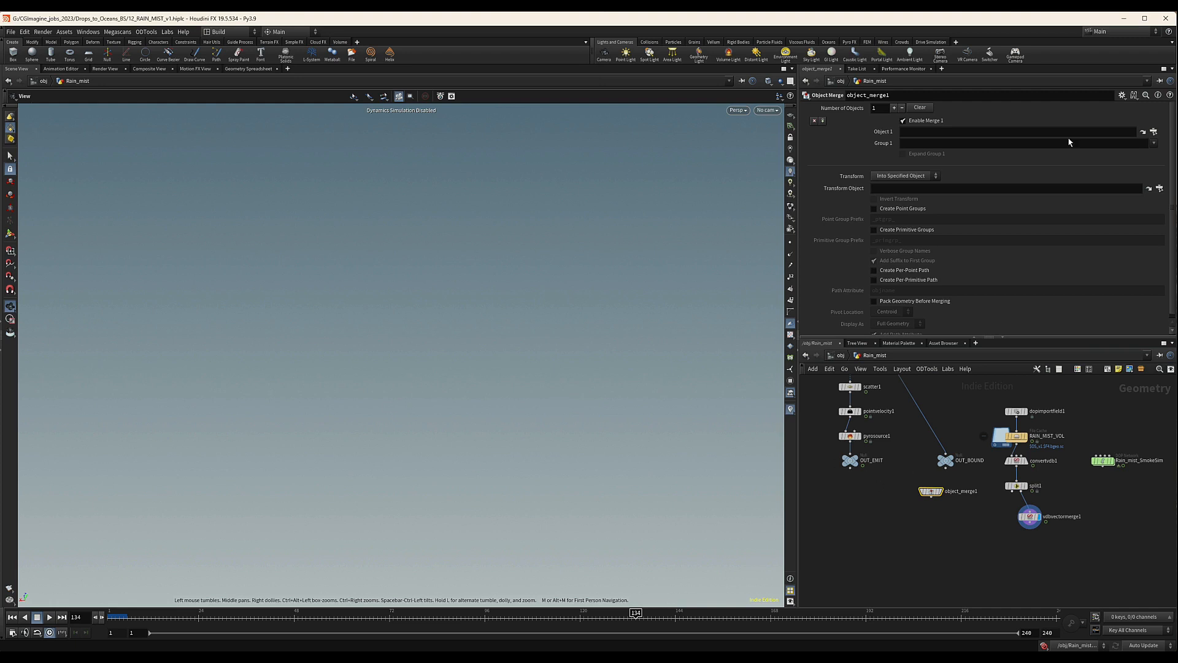
Step: Set Object 1 of object_merge1 to /obj/wavetank_fluid/RENDER_Vol
left_click(1153, 133)
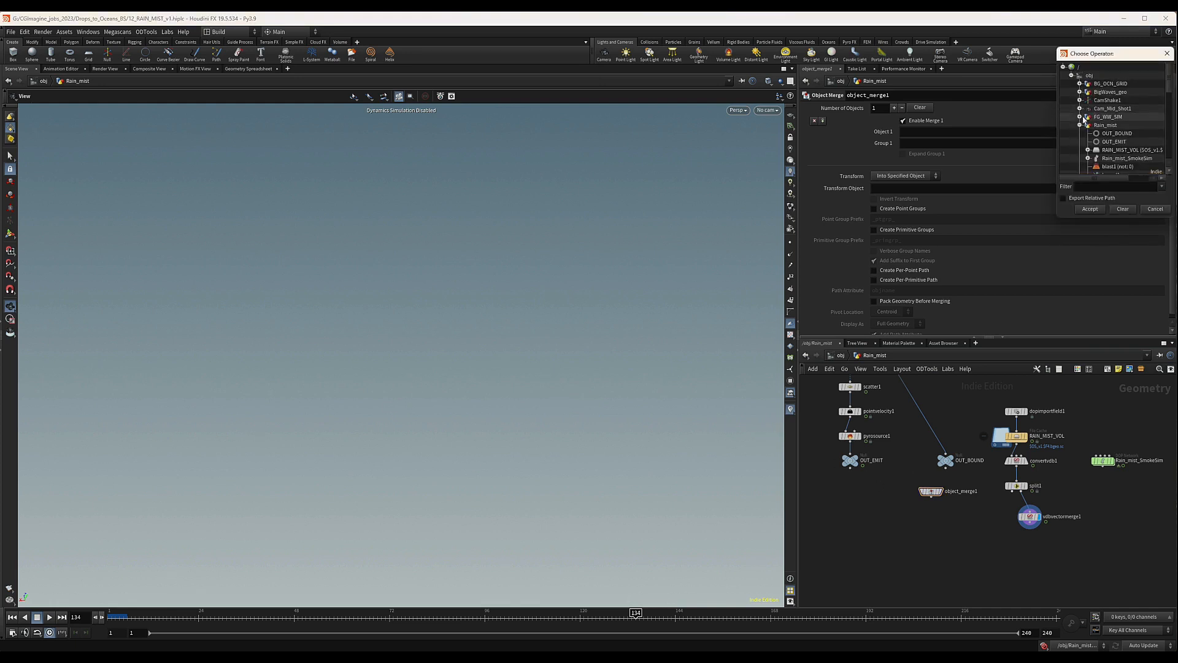
left_click(1080, 125)
scroll(1082, 129, "down", 3)
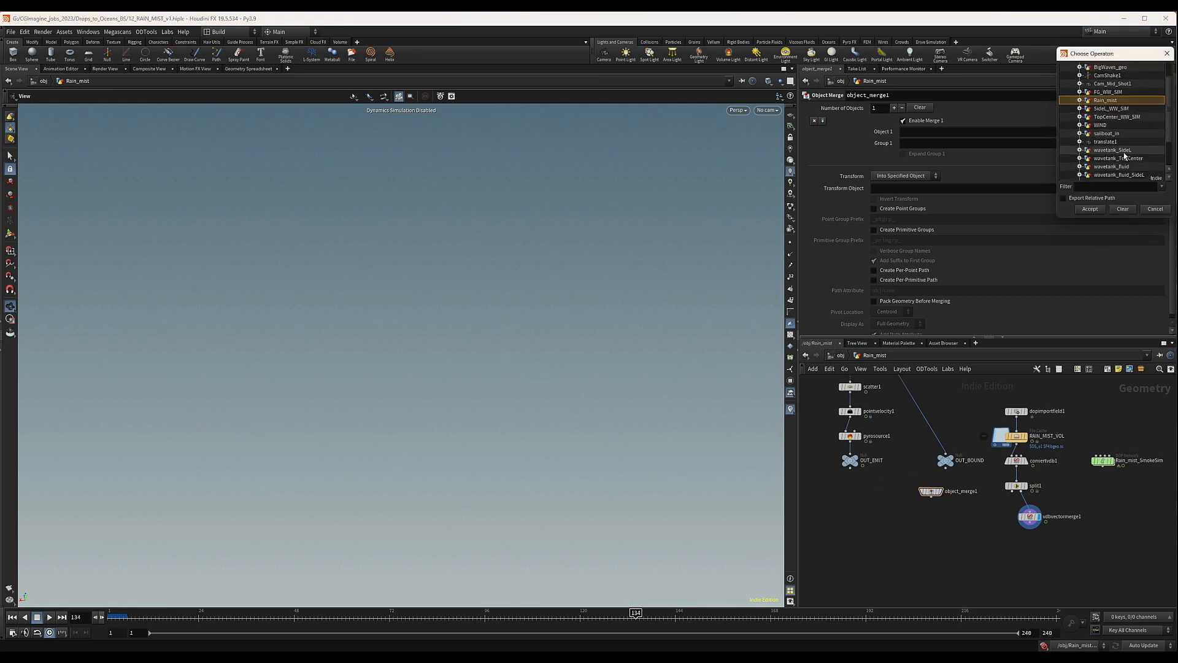
left_click(1079, 166)
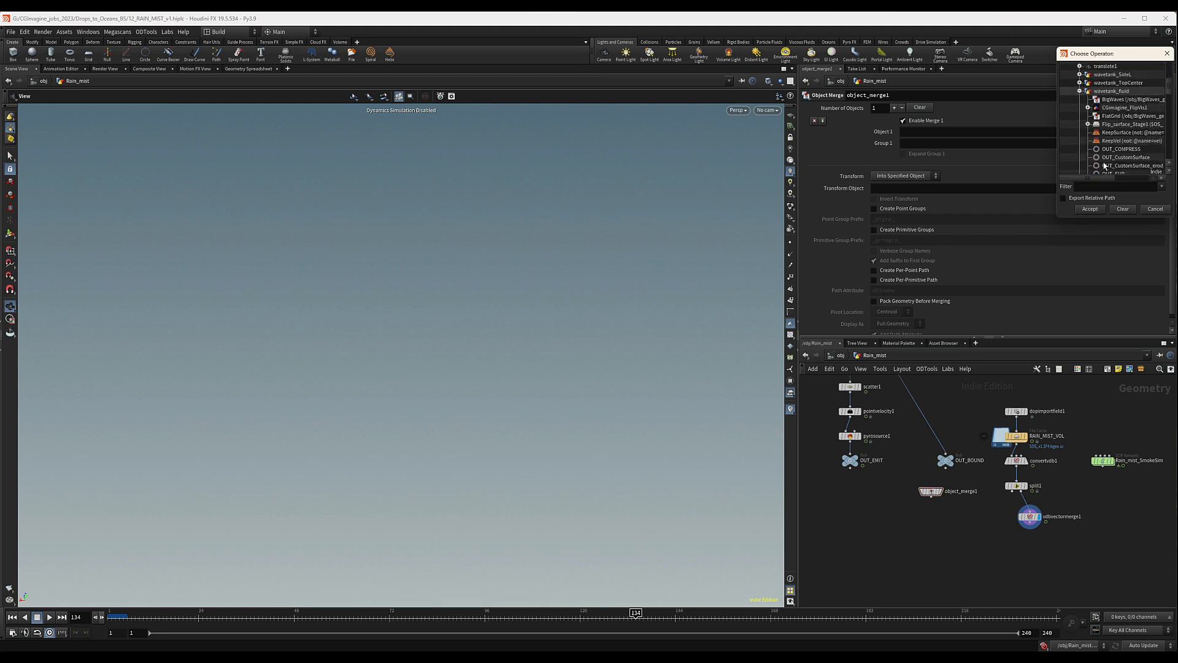
scroll(1136, 102, "down", 5)
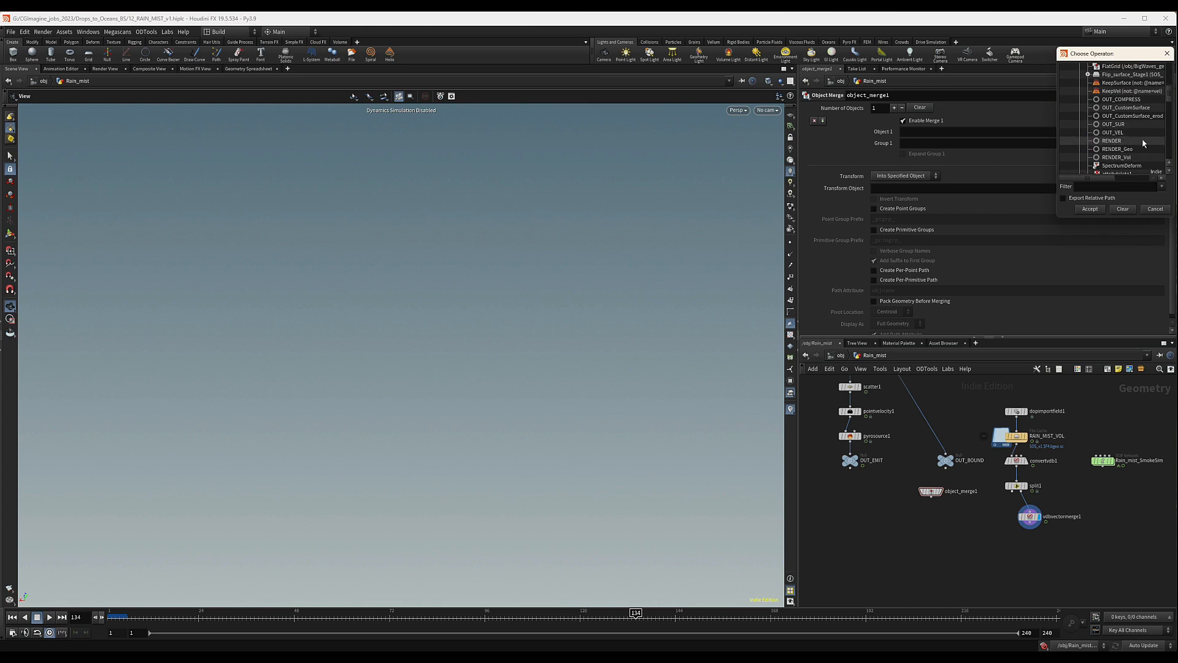
scroll(1116, 134, "down", 1)
left_click(1120, 133)
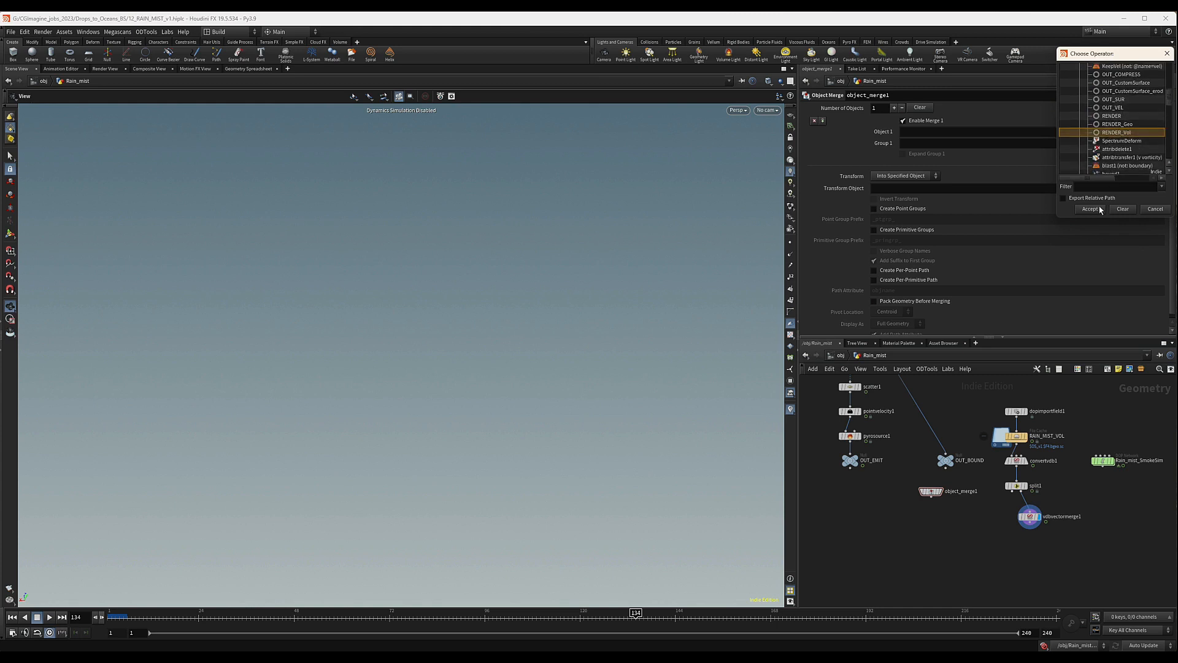
left_click(1094, 210)
Step: Display object_merge1 and bring the whole merged wavetank geometry into view
scroll(920, 489, "up", 1)
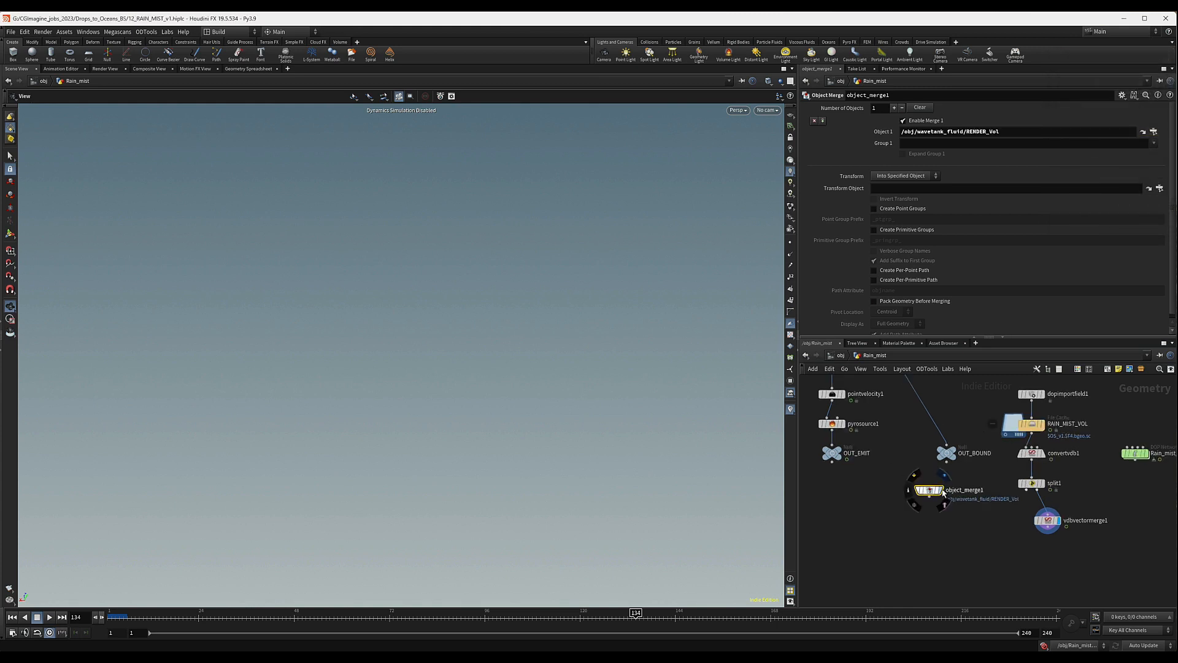
left_click(945, 504)
left_click_drag(507, 307, 429, 271)
right_click_drag(429, 271, 625, 276)
middle_click_drag(626, 276, 560, 370)
Step: Add a VDB from Polygons node below object_merge1
middle_click_drag(921, 538, 910, 502)
key("Tab")
type("vd")
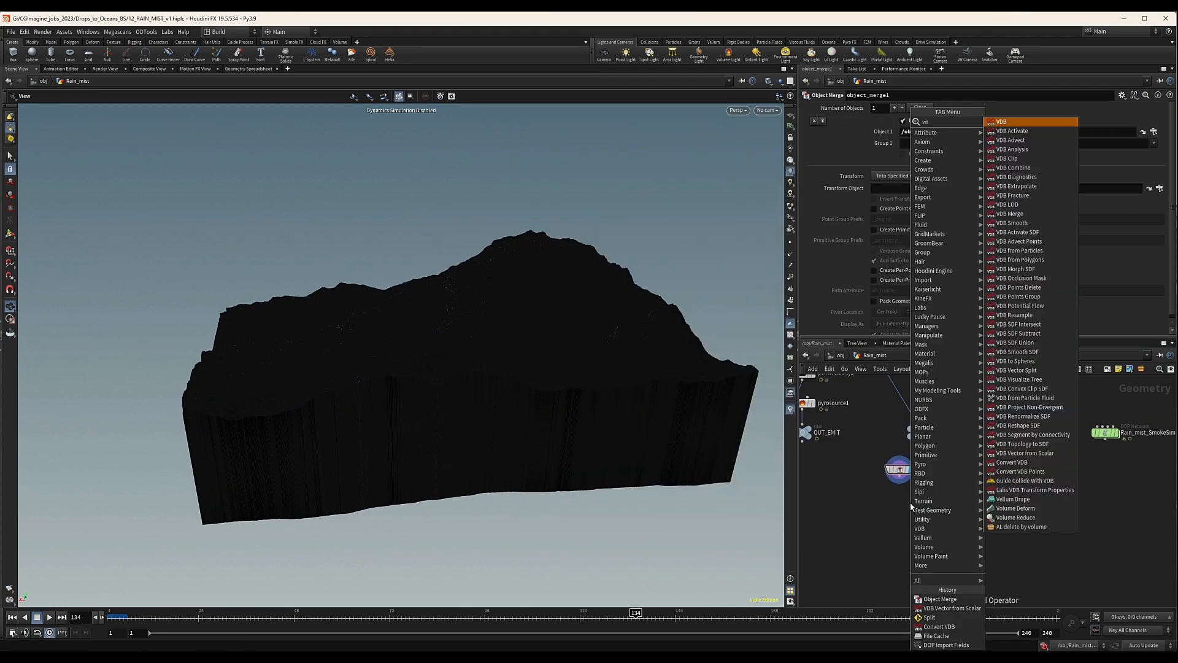
type("b from")
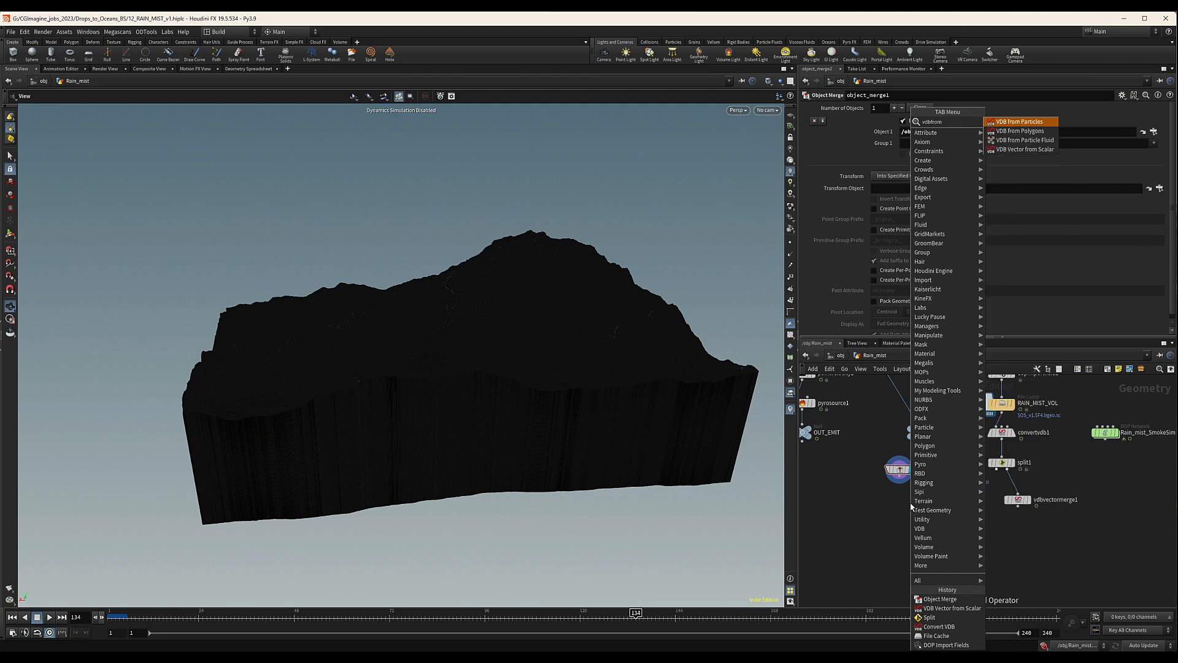
key("Down")
key("Return")
left_click(893, 504)
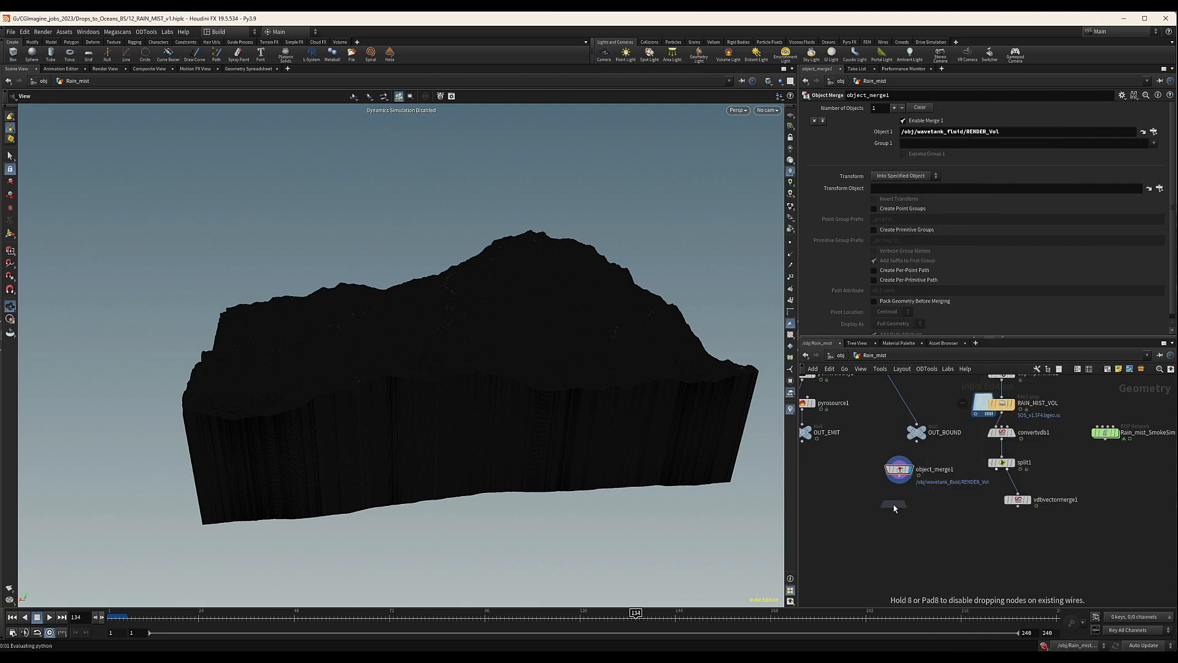
Step: Set vdbfrompolygons1 to output only a density Fog VDB with voxel size 0.15, fed by object_merge1, and display it
left_click(812, 131)
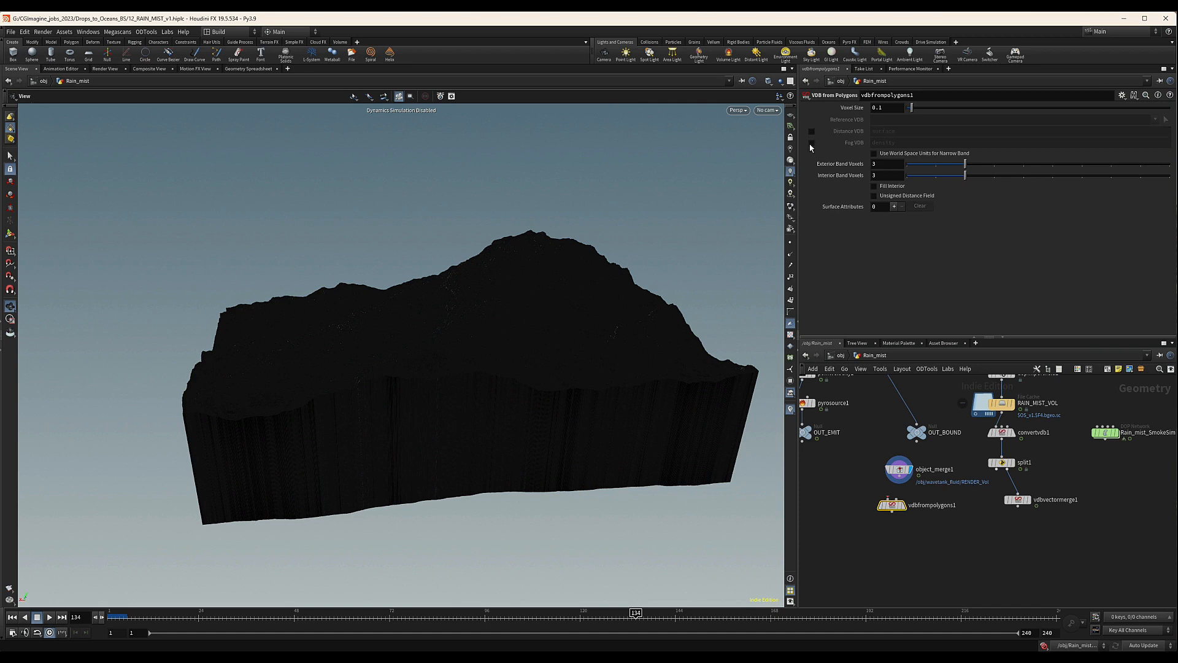
left_click(812, 143)
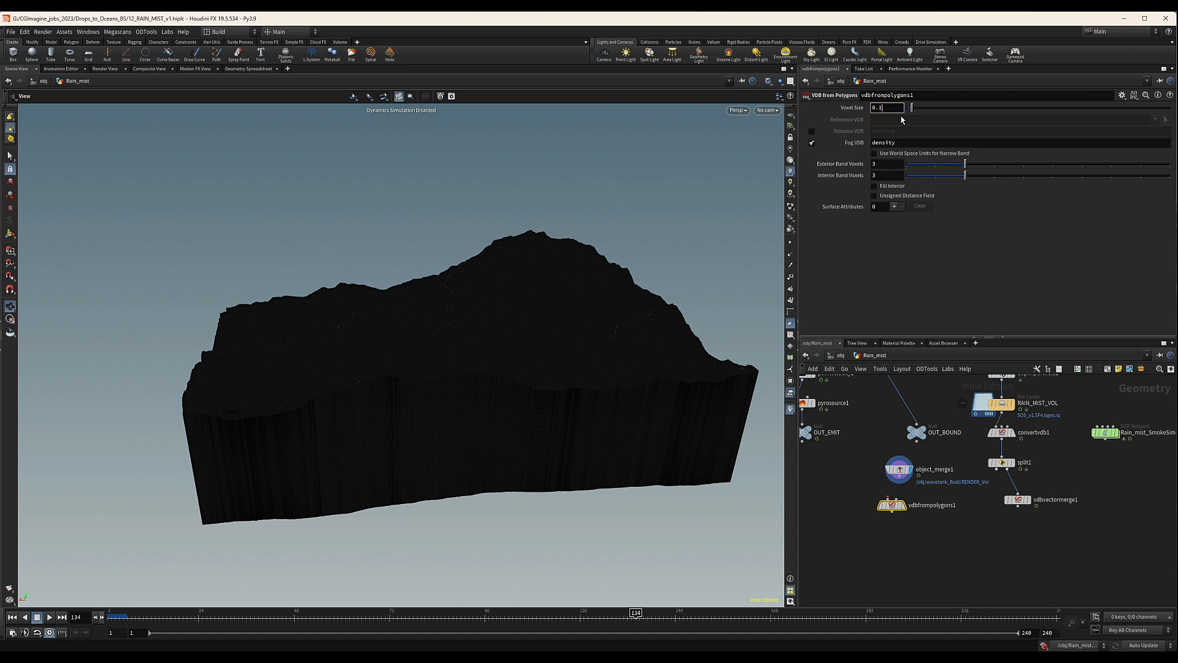
left_click_drag(892, 505, 899, 505)
left_click(899, 498)
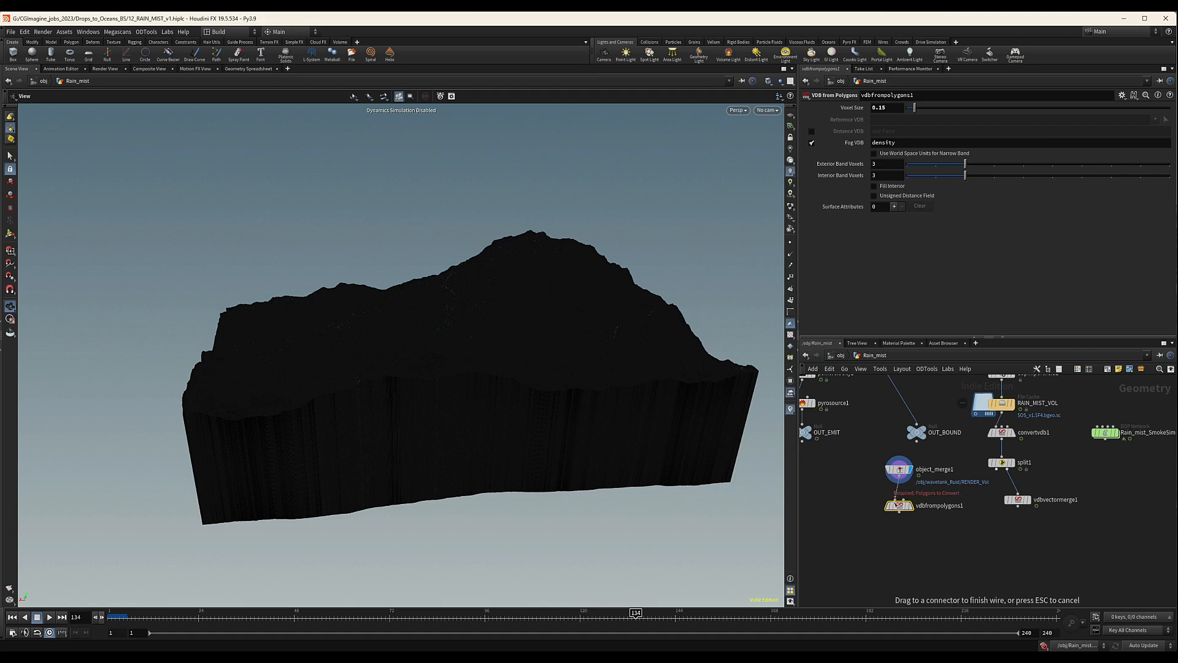
left_click(906, 511)
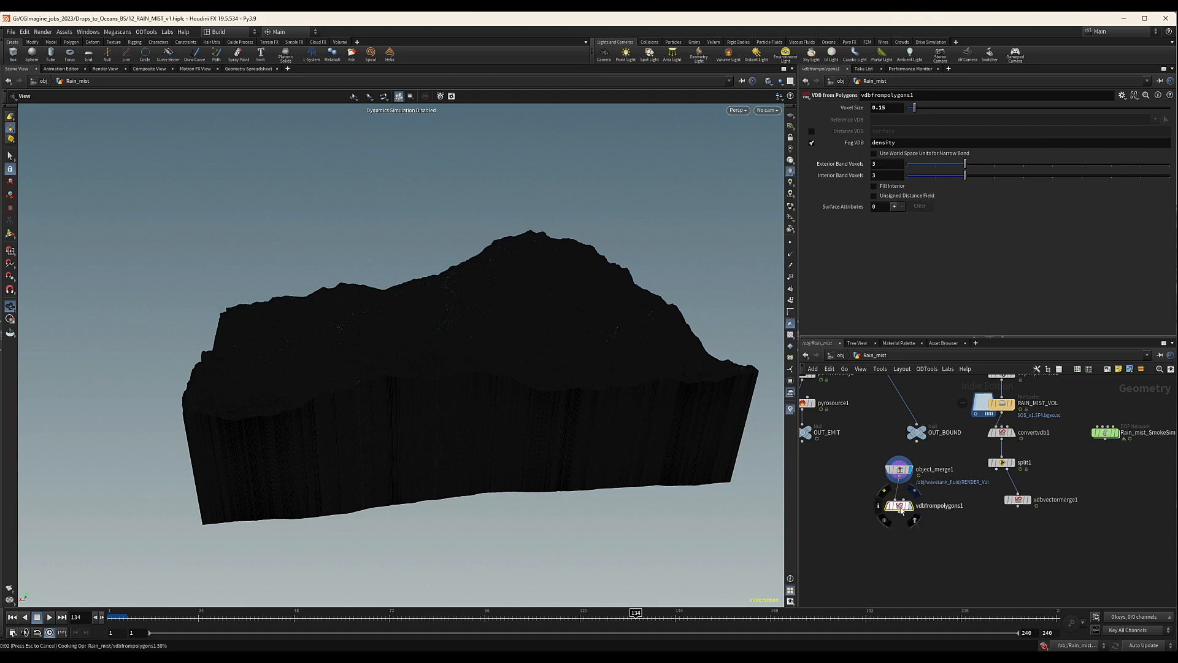
Step: Add a Volume VOP node in the free space below vdbvectormerge1
middle_click_drag(1017, 500, 995, 484)
key("Tab")
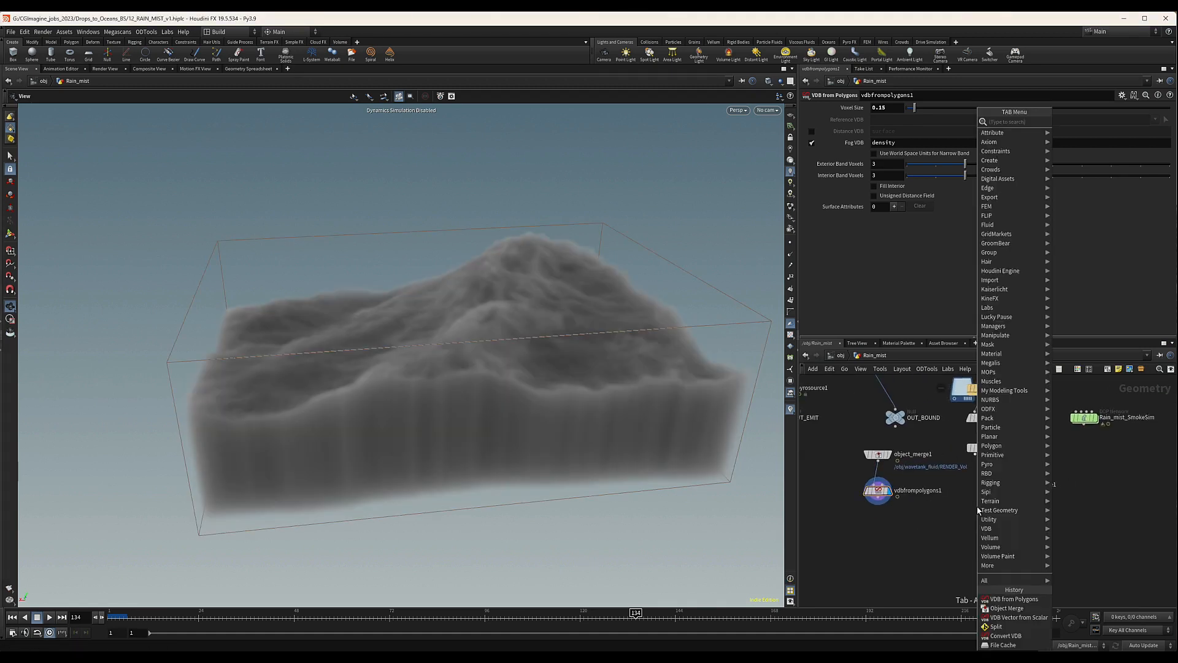
type("volu")
key("Return")
left_click(1003, 521)
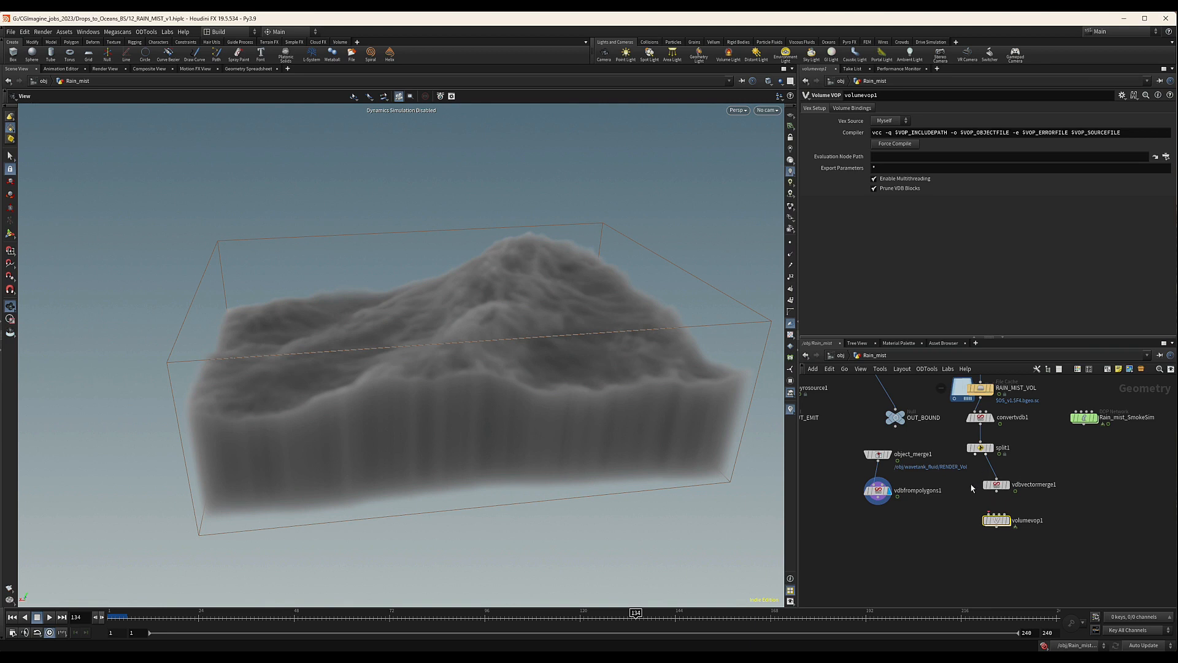
Step: Feed split1's density output and vdbfrompolygons1 into the first two inputs of volumevop1 and display it
middle_click_drag(972, 486, 979, 485)
left_click_drag(1002, 521, 964, 523)
left_click_drag(985, 456, 958, 525)
left_click_drag(889, 504, 963, 521)
left_click(977, 542)
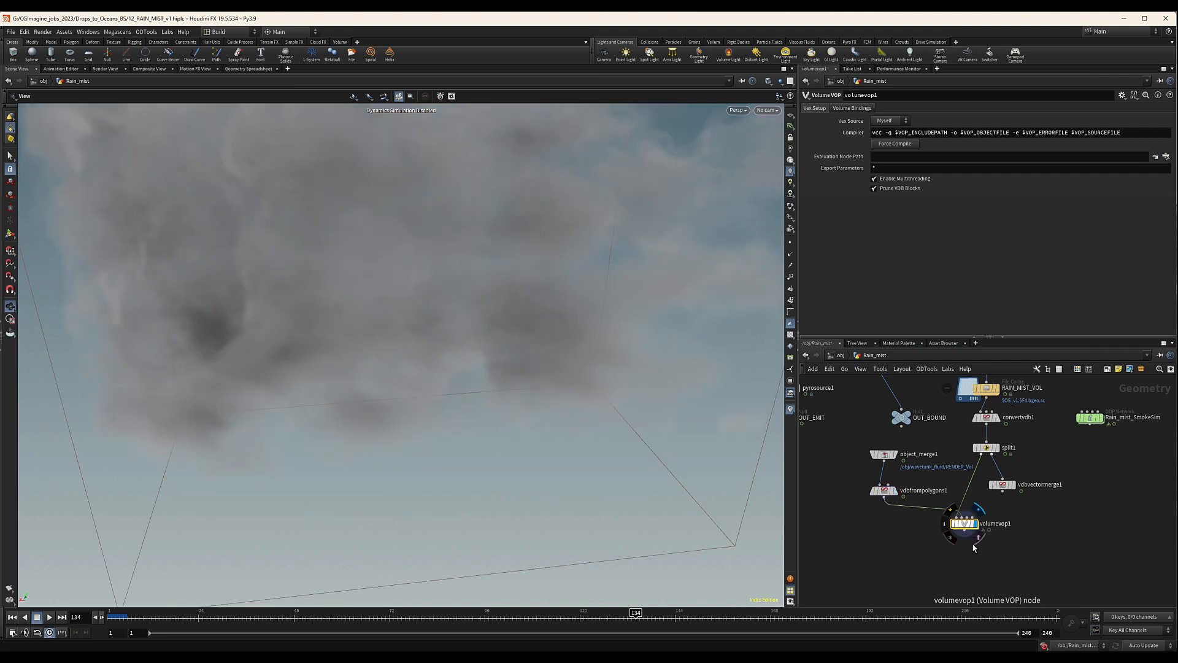
Step: Enter volumevop1 and add a Volume Sample node beside the global parameters
double_click(964, 523)
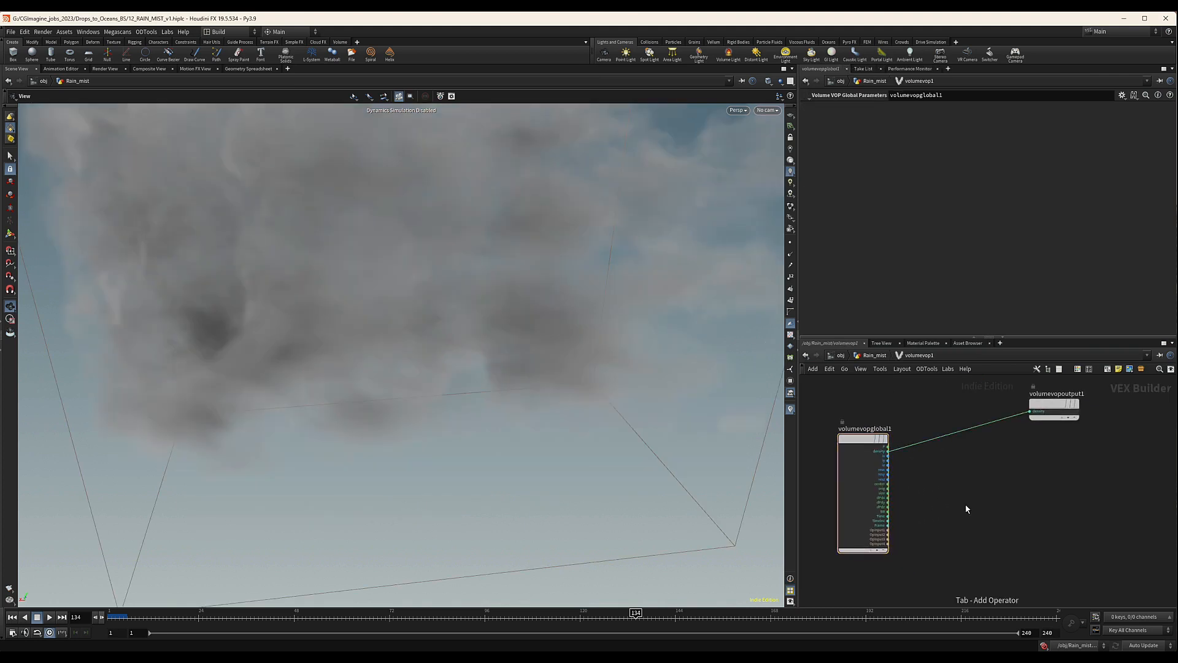
key("Tab")
type("volume sa")
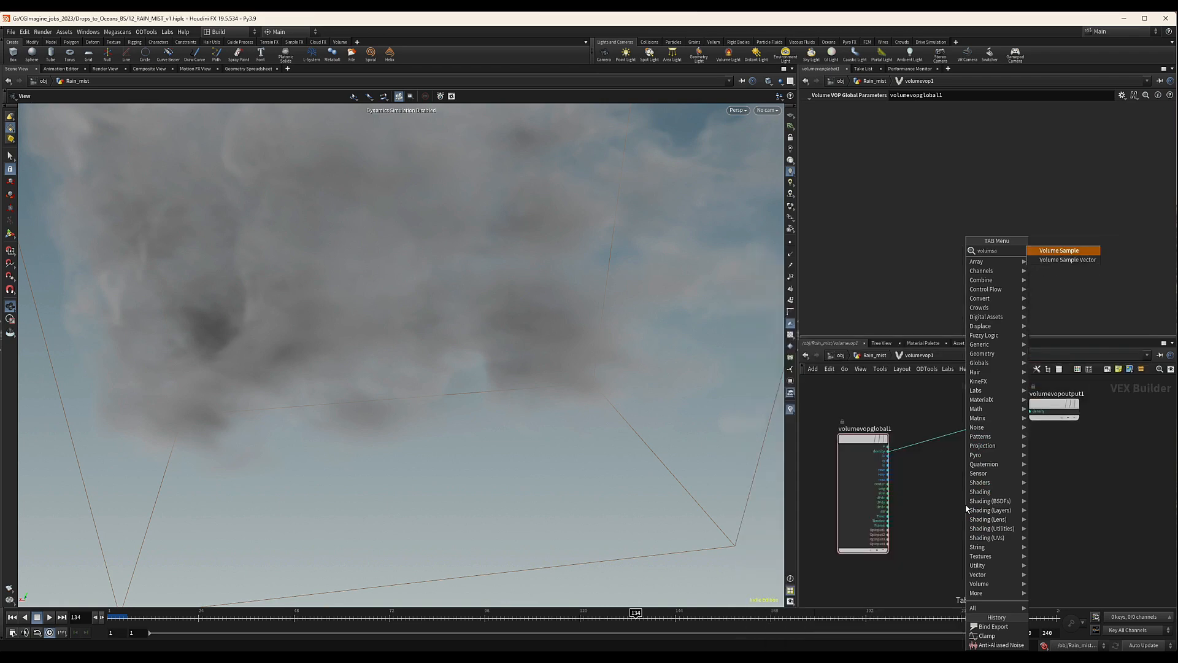
key("Return")
left_click(965, 503)
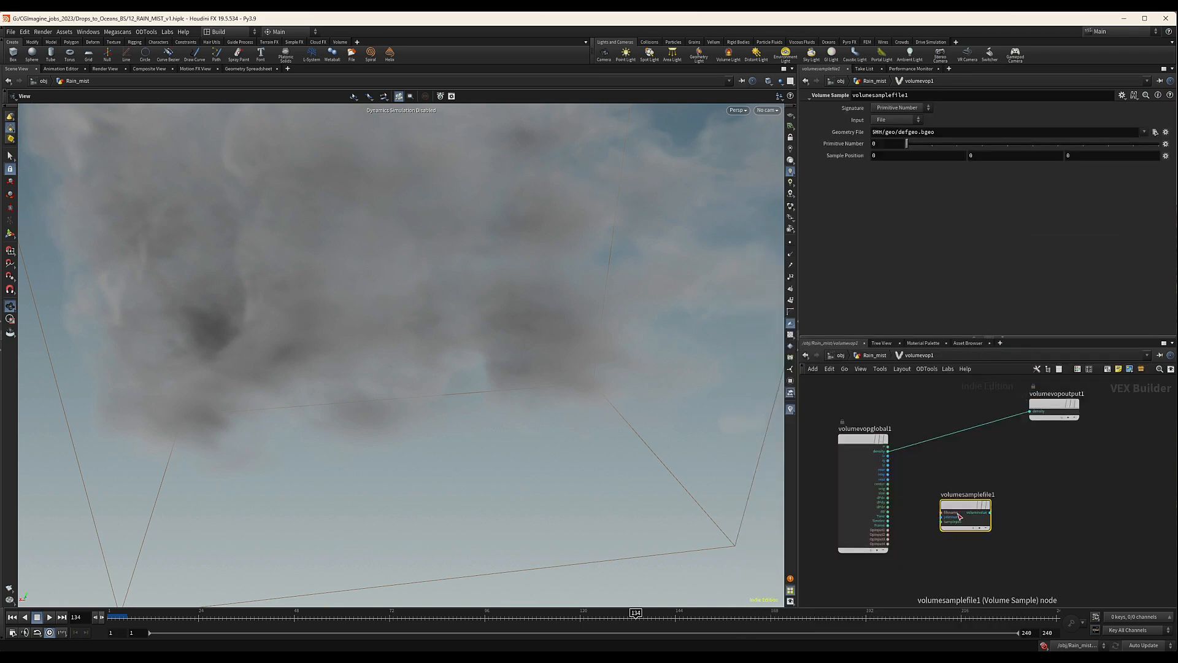
Step: Wire OpInput2 to the Volume Sample's file input and P to its sample position
scroll(906, 515, "up", 2)
left_click_drag(885, 538, 949, 512)
left_click_drag(885, 432, 948, 522)
Step: Add a Compare node fed by the sampled volume value and set its test to Less Than
middle_click_drag(1077, 484, 1055, 488)
key("Tab")
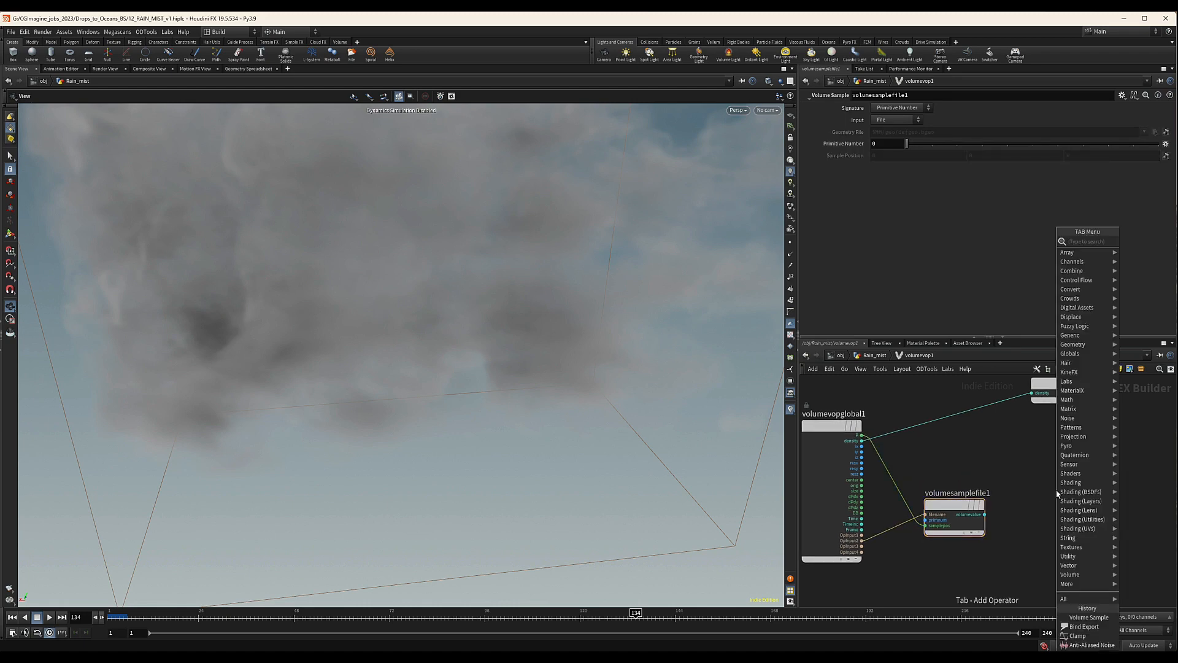
type("compa")
key("Return")
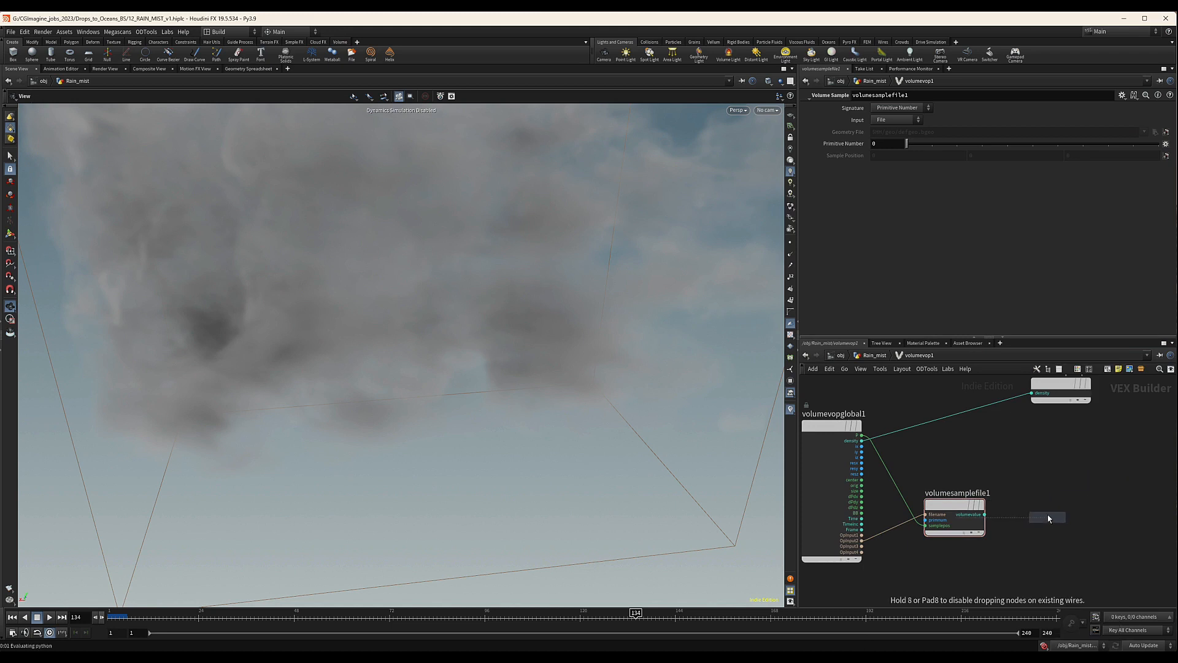
left_click(1042, 511)
left_click_drag(1048, 519, 1026, 520)
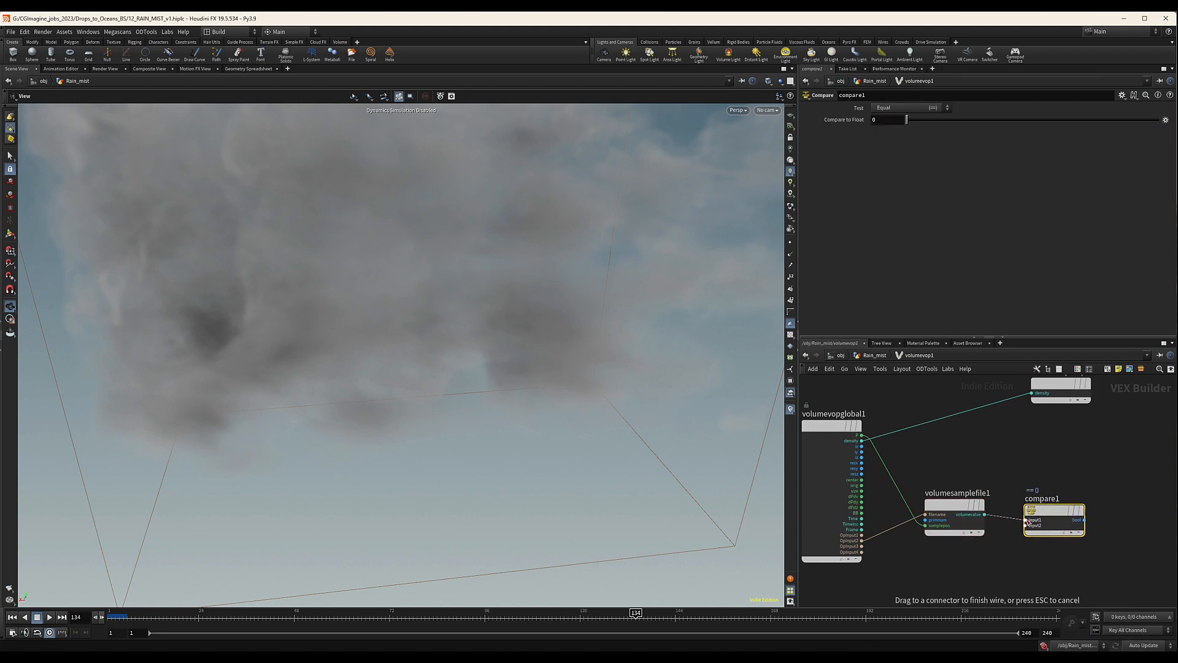
left_click(890, 108)
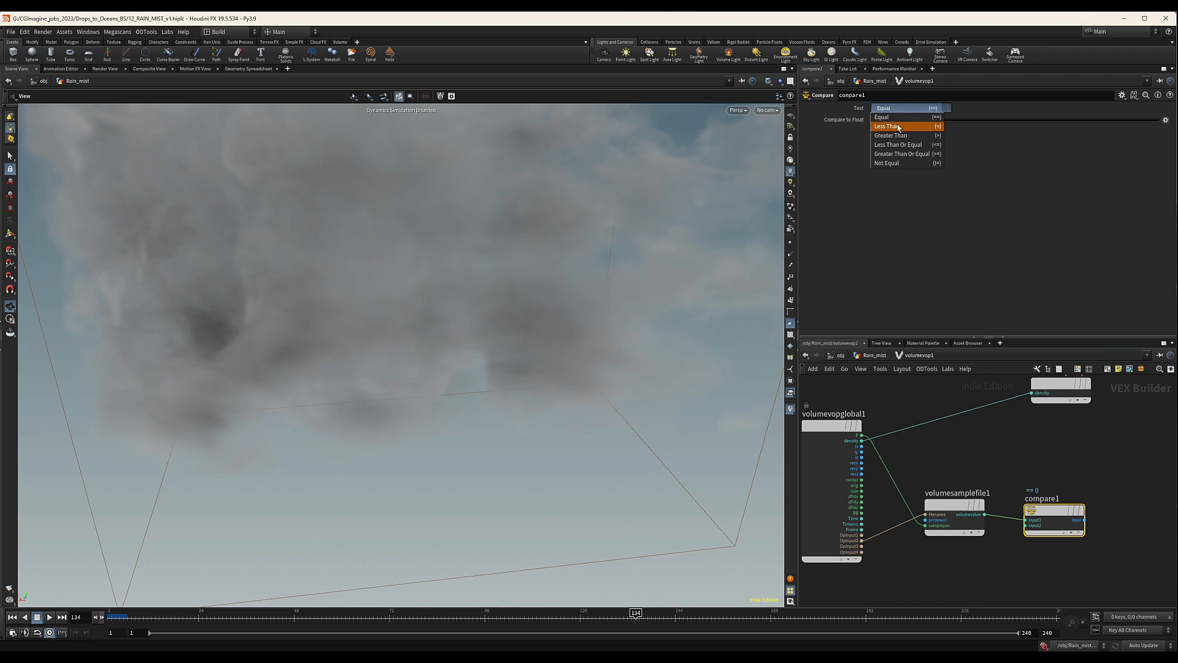
left_click(898, 127)
Step: Add a Multiply node above compare1 and connect the global density to its first input
left_click(1080, 519)
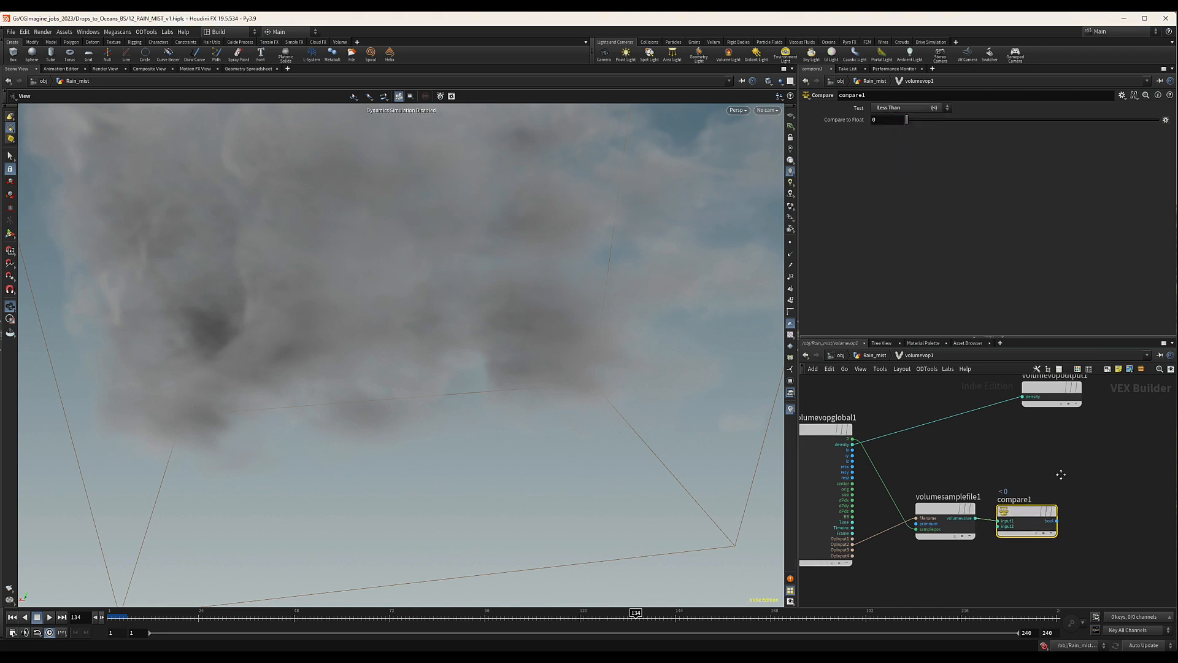
key("Tab")
type("mult")
key("Return")
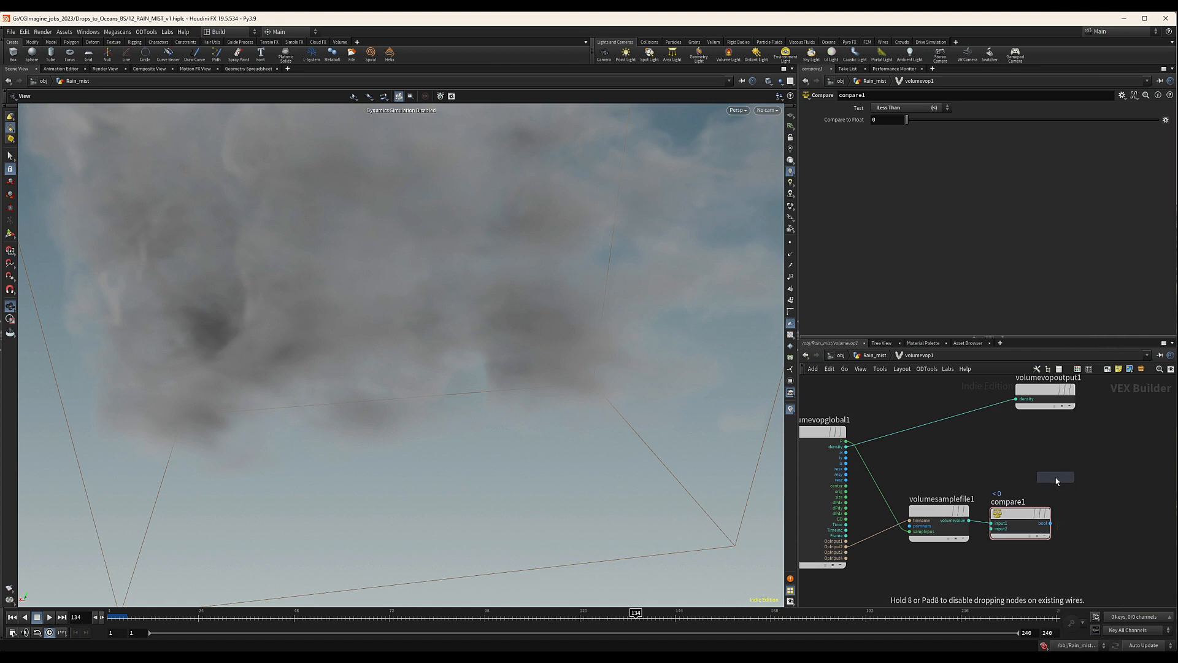
left_click(1049, 447)
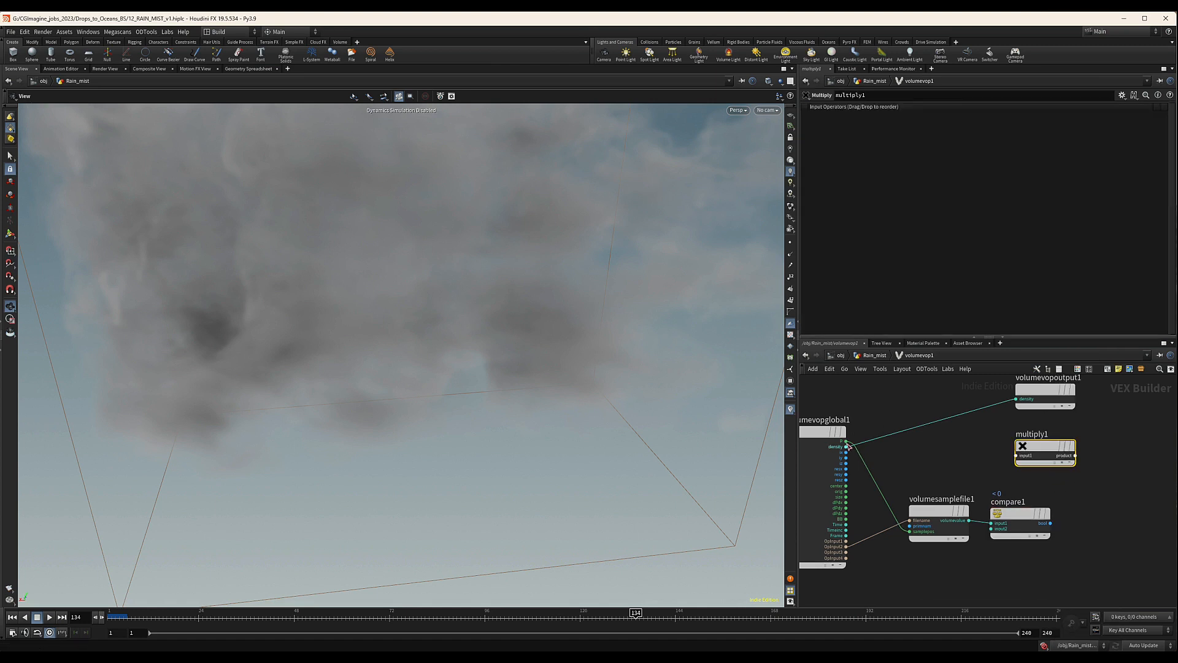
left_click(845, 446)
left_click(1013, 455)
Step: Connect compare1's result to multiply1's second input and the product to the output node's density
middle_click_drag(1134, 430, 1000, 442)
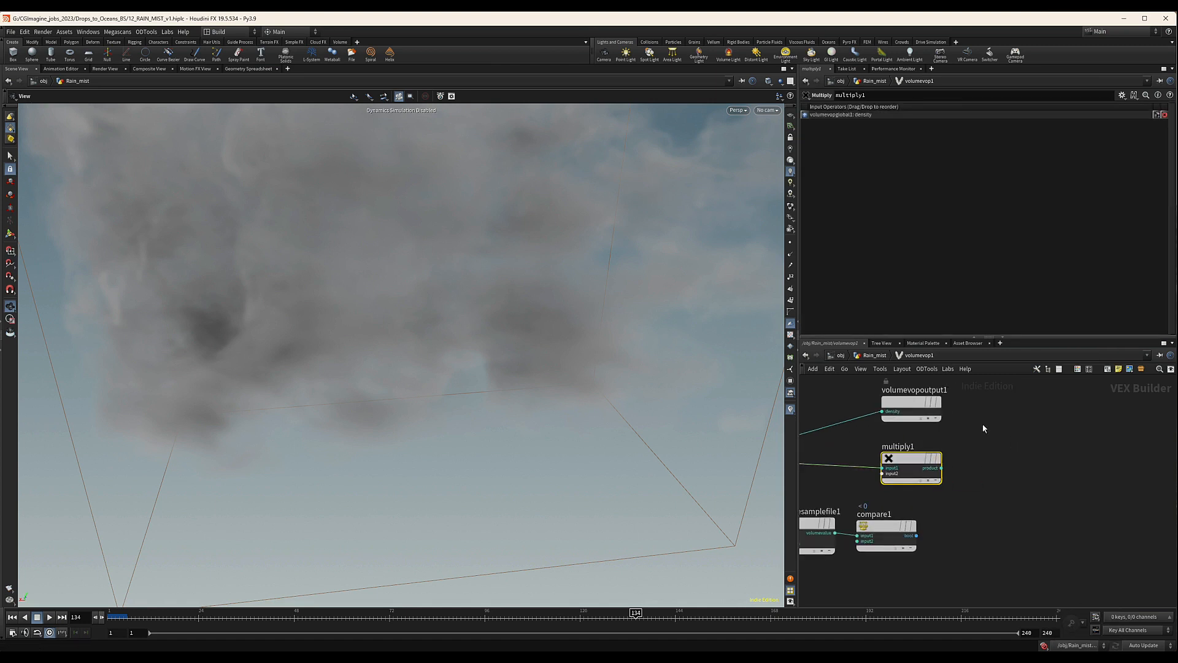
left_click_drag(910, 410, 1058, 428)
left_click(916, 535)
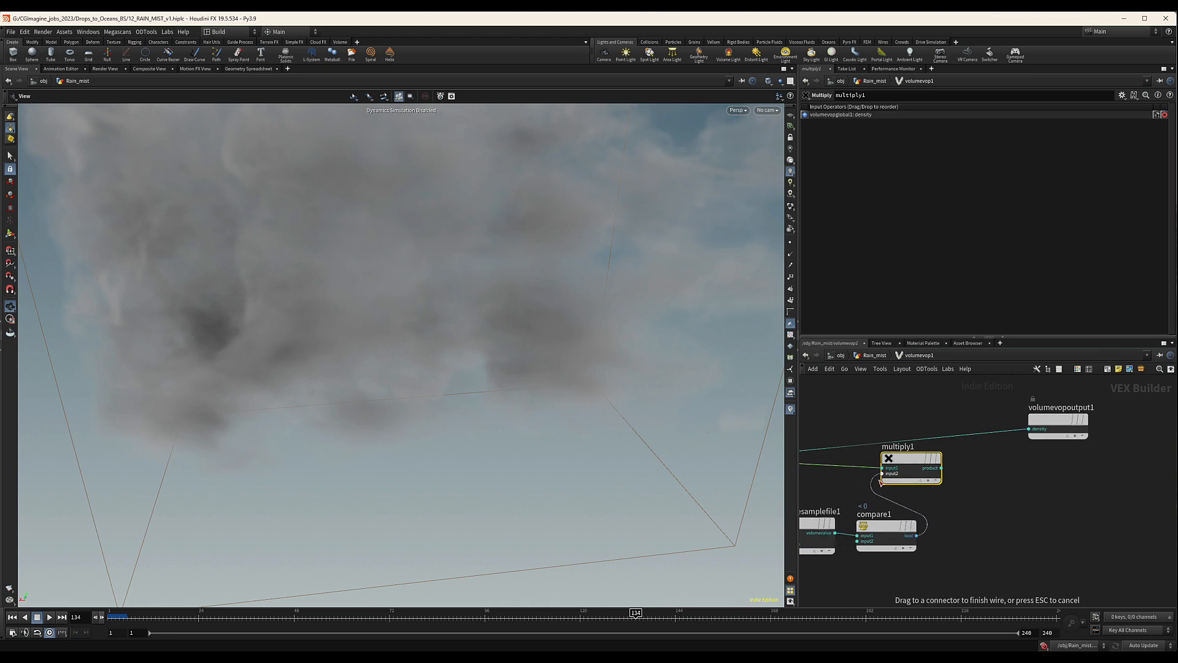
left_click(912, 474)
left_click(942, 468)
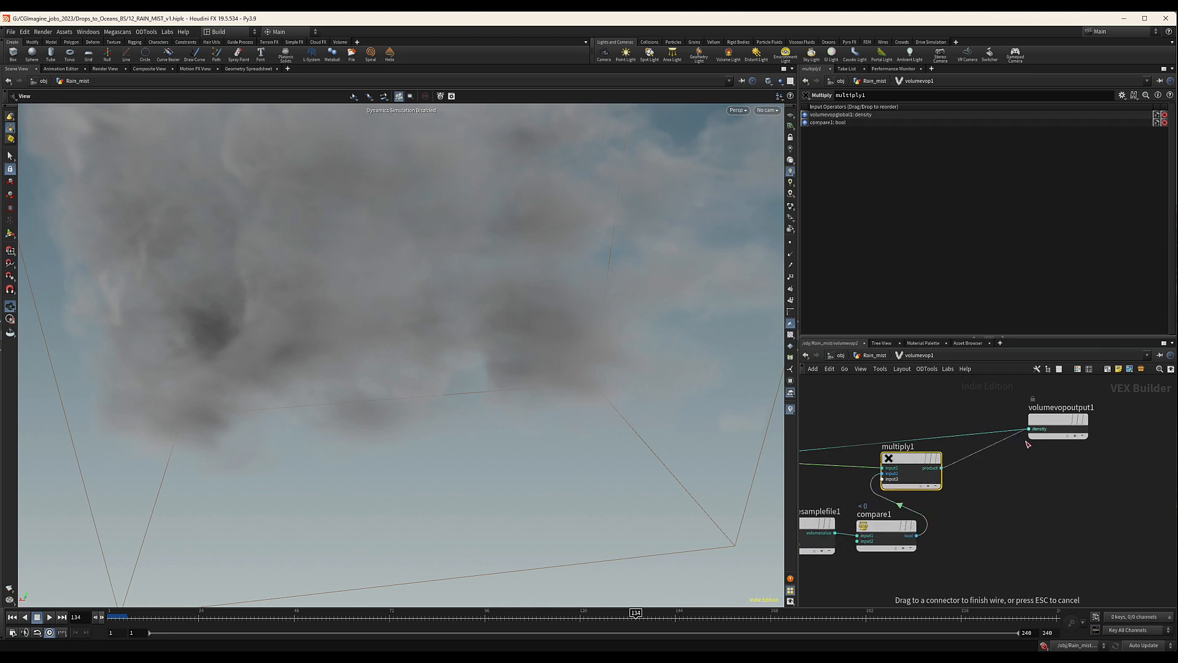
left_click(1029, 429)
key("h")
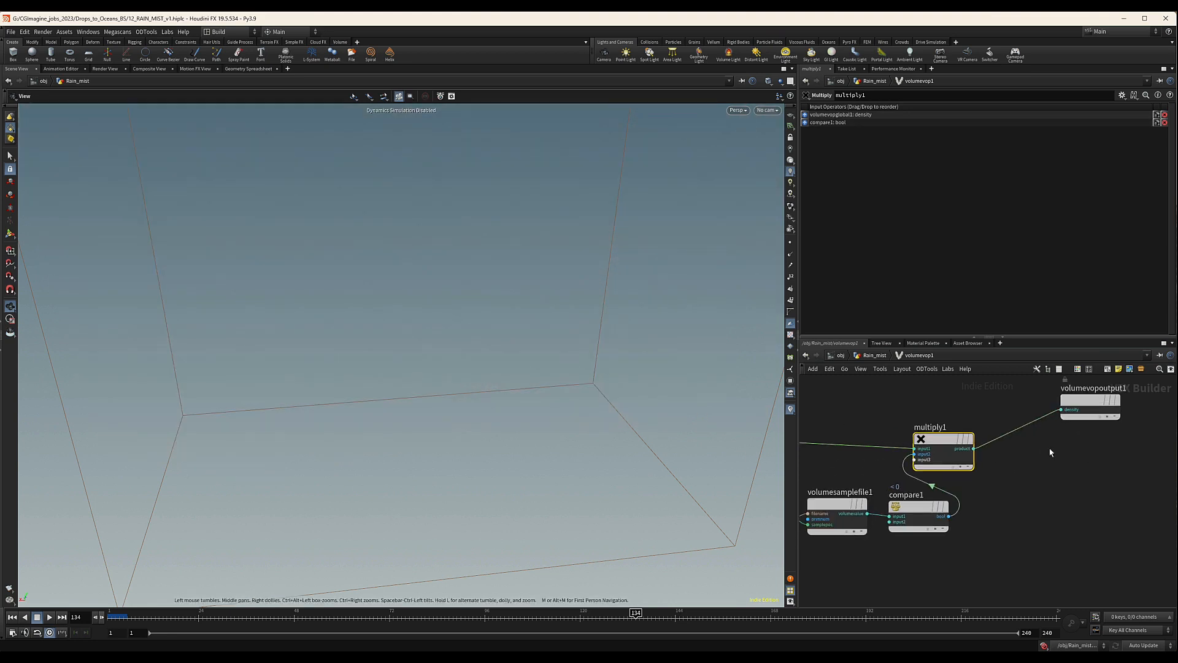
Step: Return to the Rain_mist network and select vdbfrompolygons1
scroll(939, 485, "up", 3)
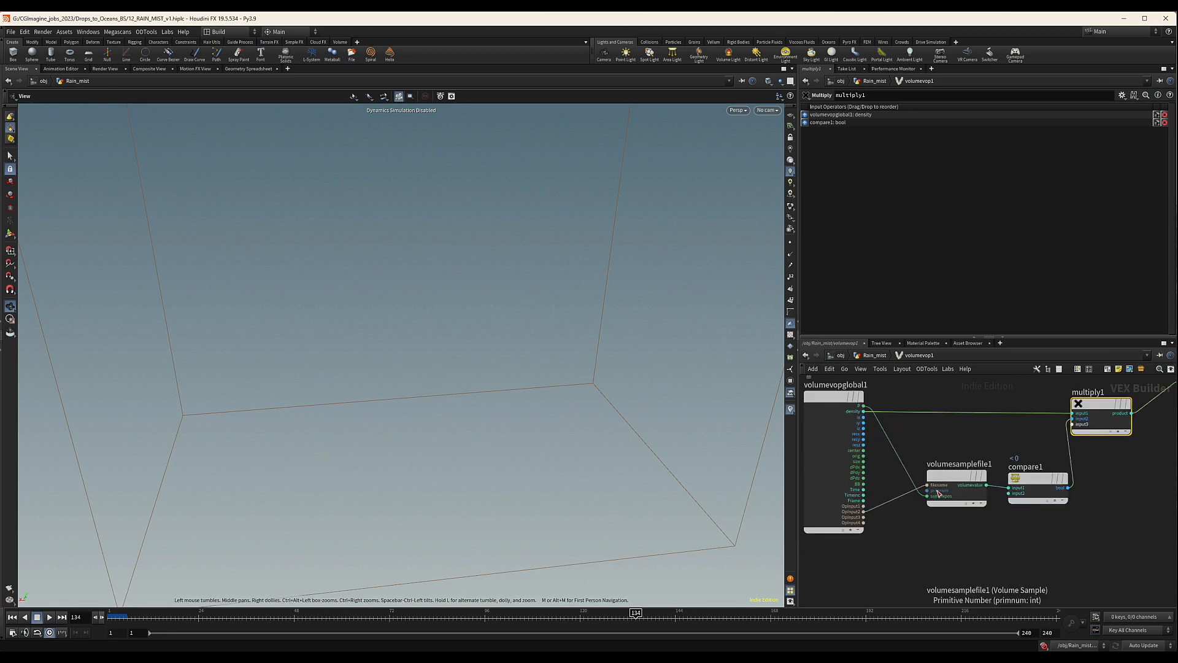
left_click(876, 358)
left_click_drag(496, 403, 484, 368)
scroll(930, 464, "up", 1)
left_click(893, 477)
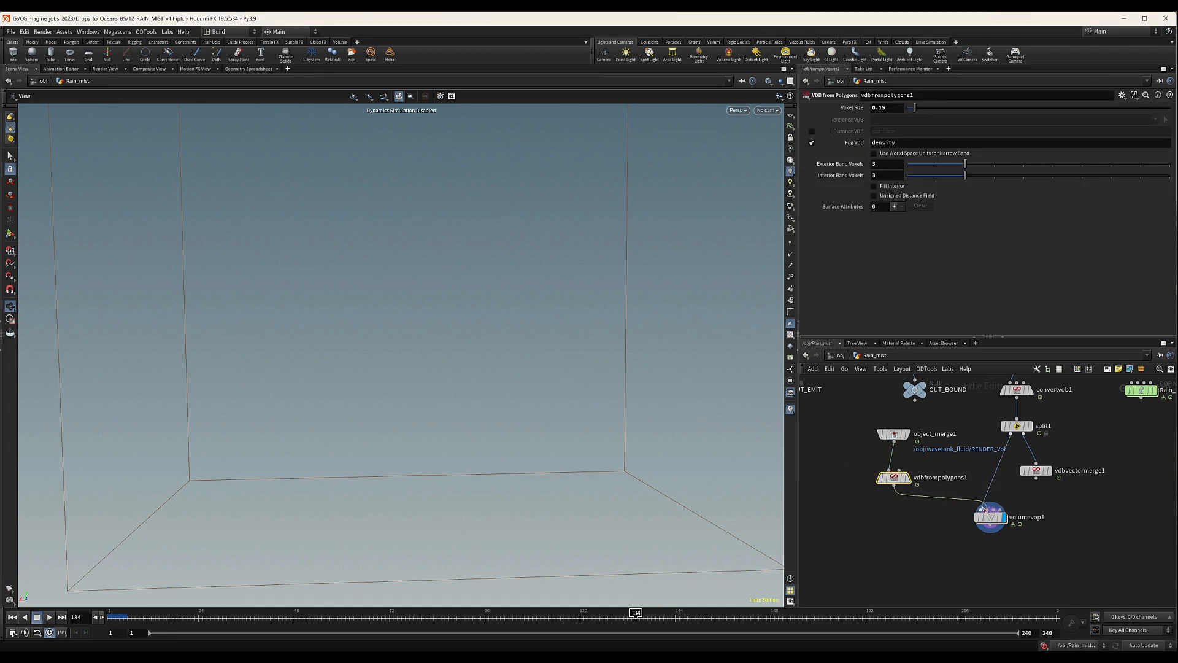
Step: Add a VDB Combine node below vdbfrompolygons1, left of volumevop1
middle_click_drag(932, 535, 948, 528)
key("Tab")
type("bdn")
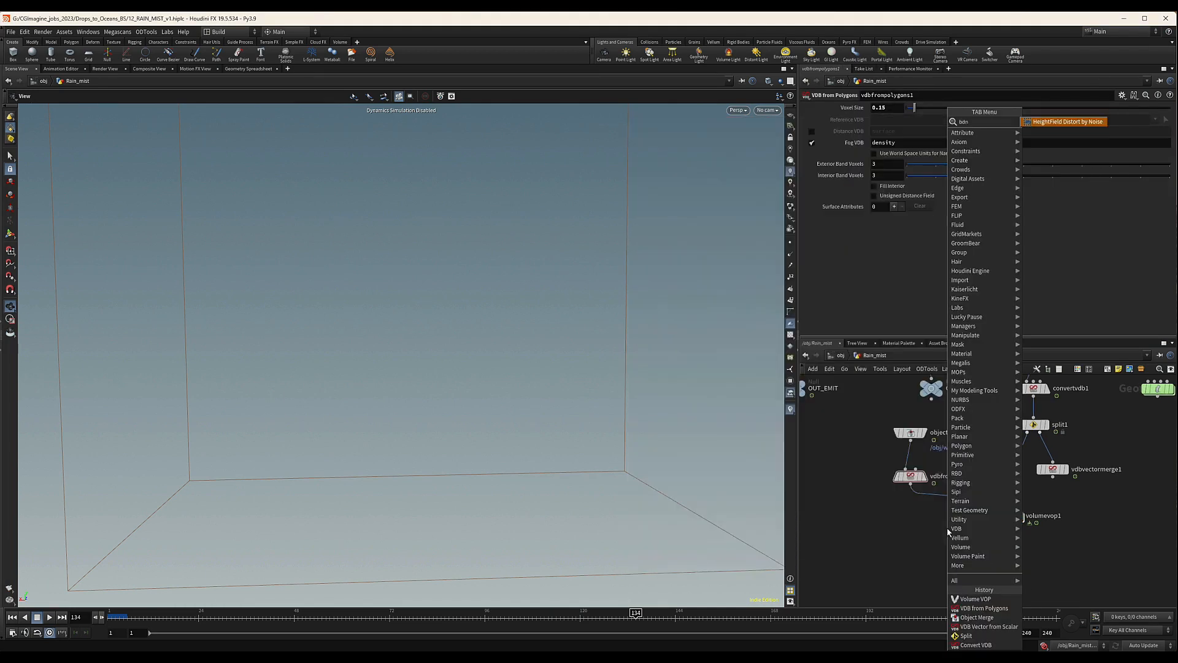
key("Escape")
key("Tab")
type("vdbcom")
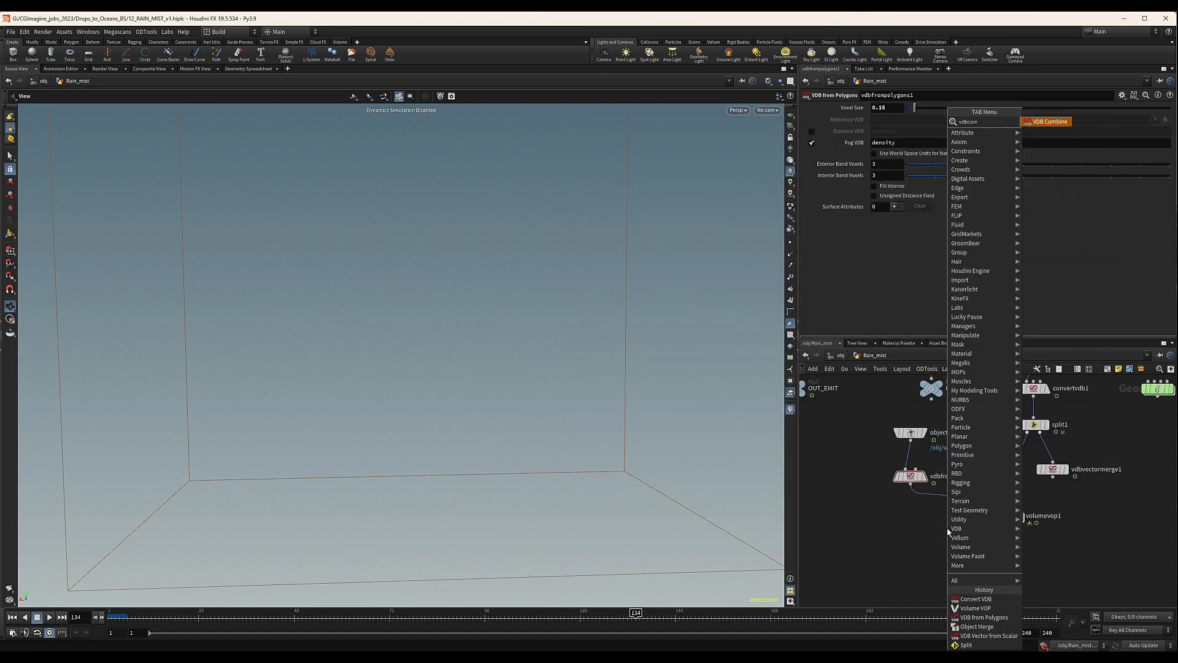
key("Return")
left_click(936, 521)
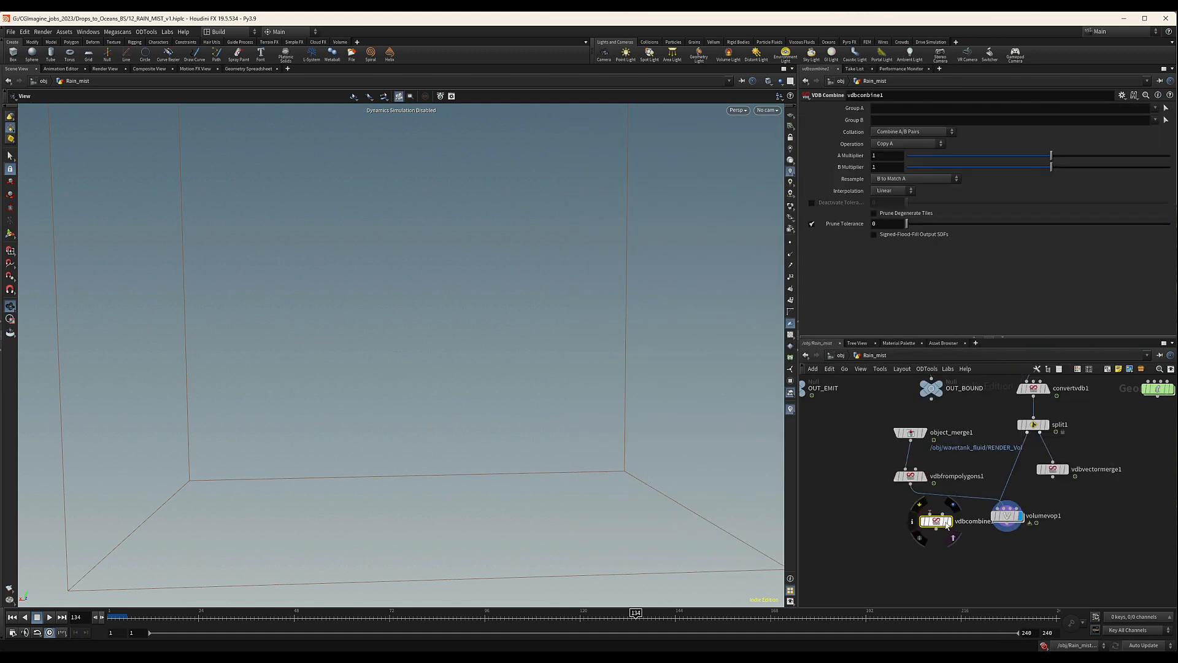
left_click(935, 529)
key("Escape")
left_click_drag(932, 521, 934, 527)
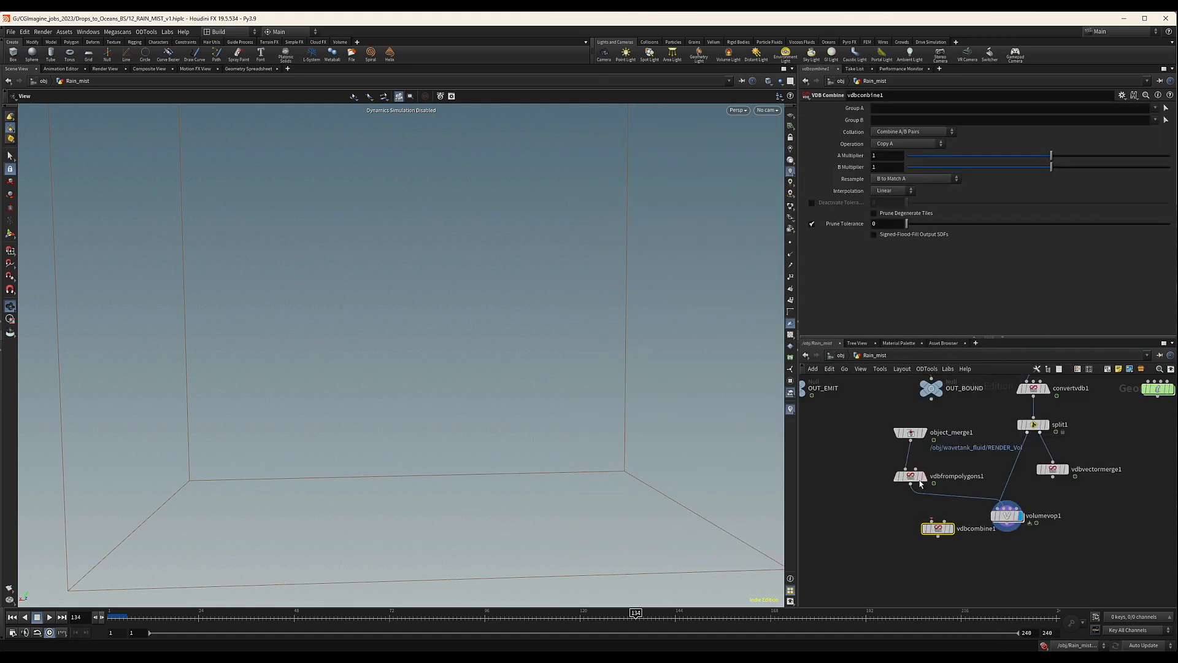
Step: Switch vdbfrompolygons1 from Fog VDB output to a Distance VDB named surface
left_click(910, 476)
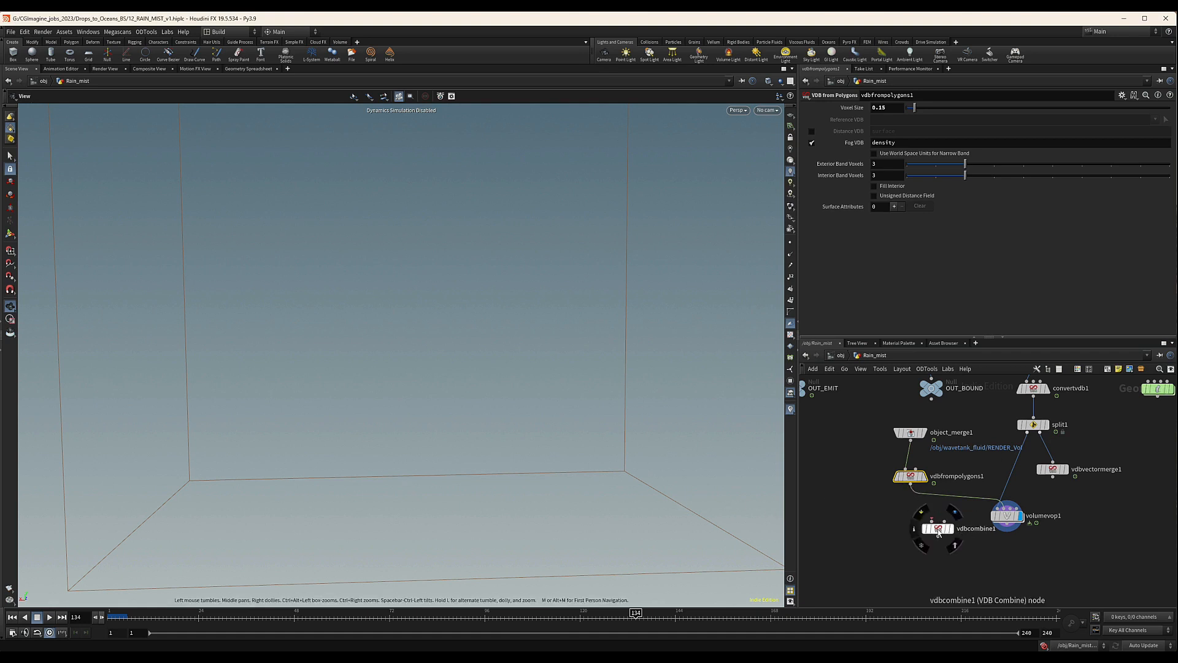
left_click_drag(938, 529, 936, 527)
left_click_drag(852, 460, 920, 494)
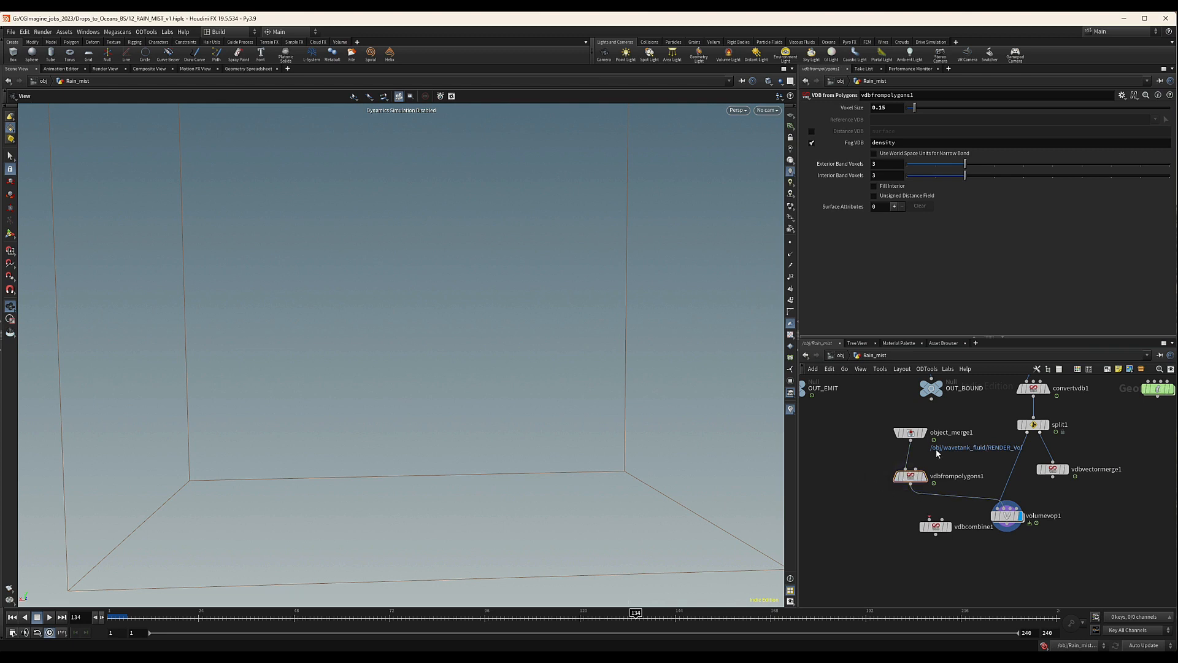
left_click(1034, 424)
left_click(911, 476)
left_click(810, 136)
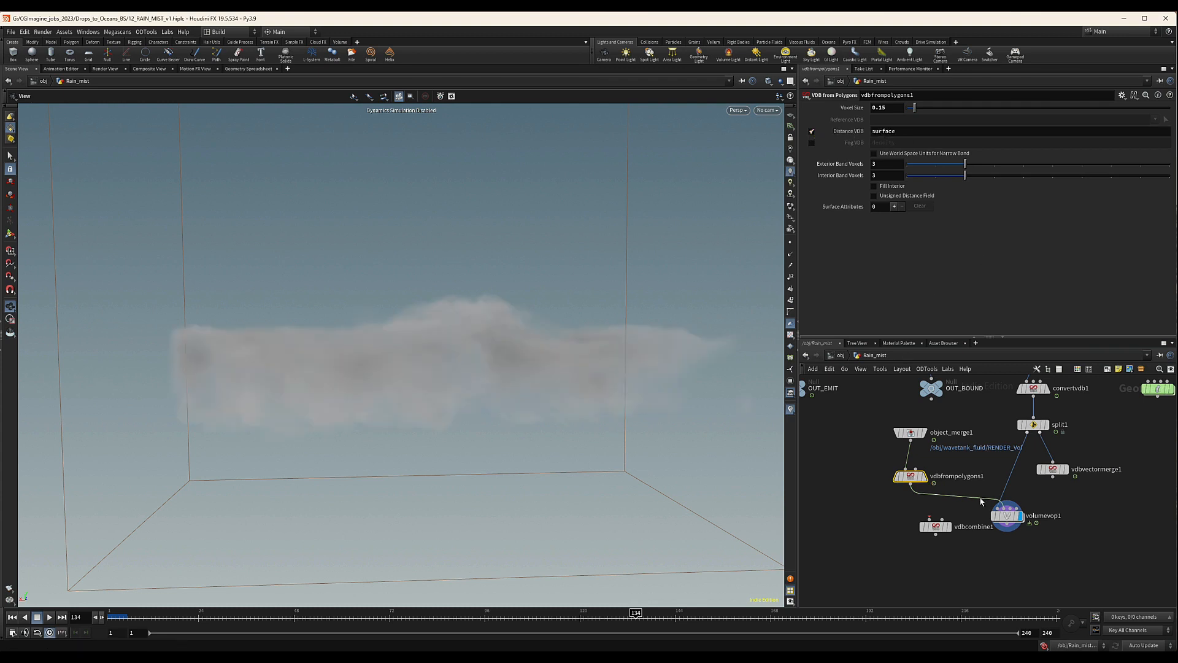
Step: Review the Volume Sample, Compare and Multiply setup inside volumevop1, then return to the Rain_mist network
double_click(1008, 516)
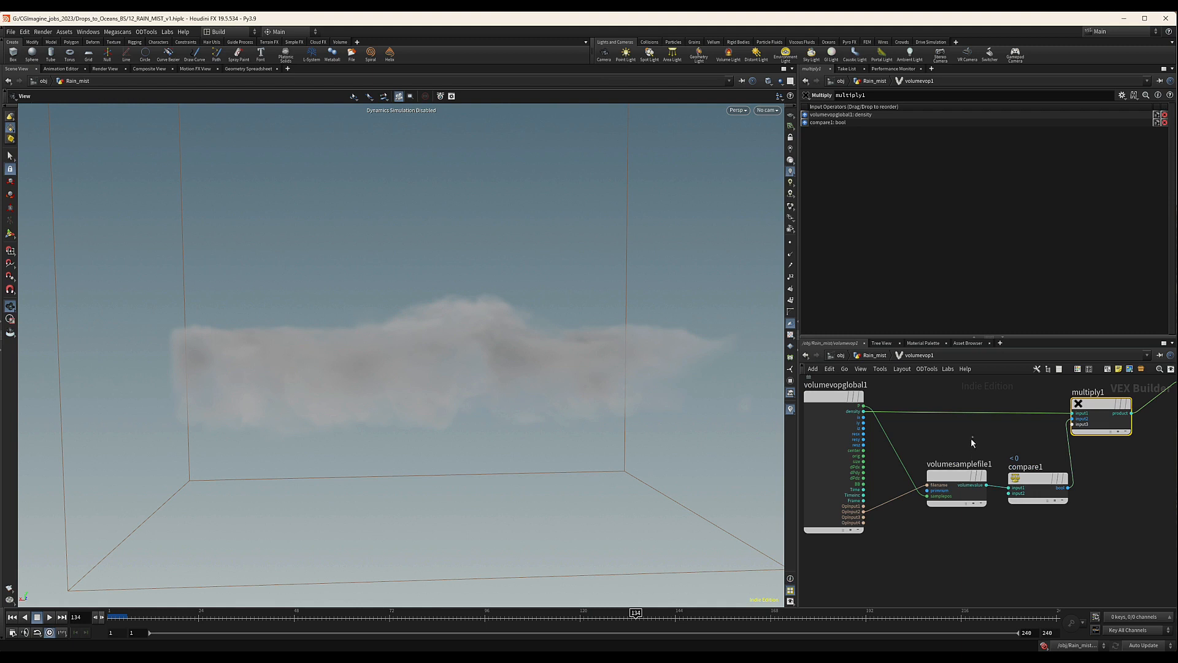
left_click(958, 476)
left_click_drag(1047, 482, 1048, 480)
left_click_drag(1089, 411, 1095, 409)
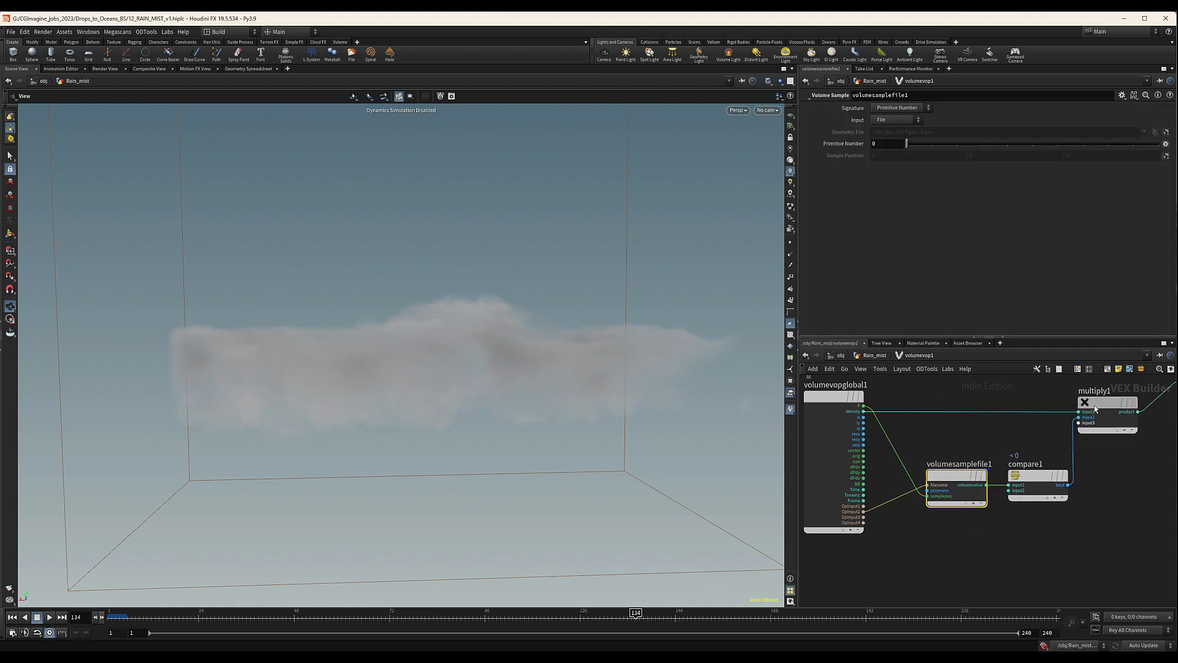
left_click(877, 355)
Step: Try the Subtract operation on vdbcombine1 and delete that node, keeping vdbfrompolygons1 wired into volumevop1
left_click_drag(896, 508, 979, 558)
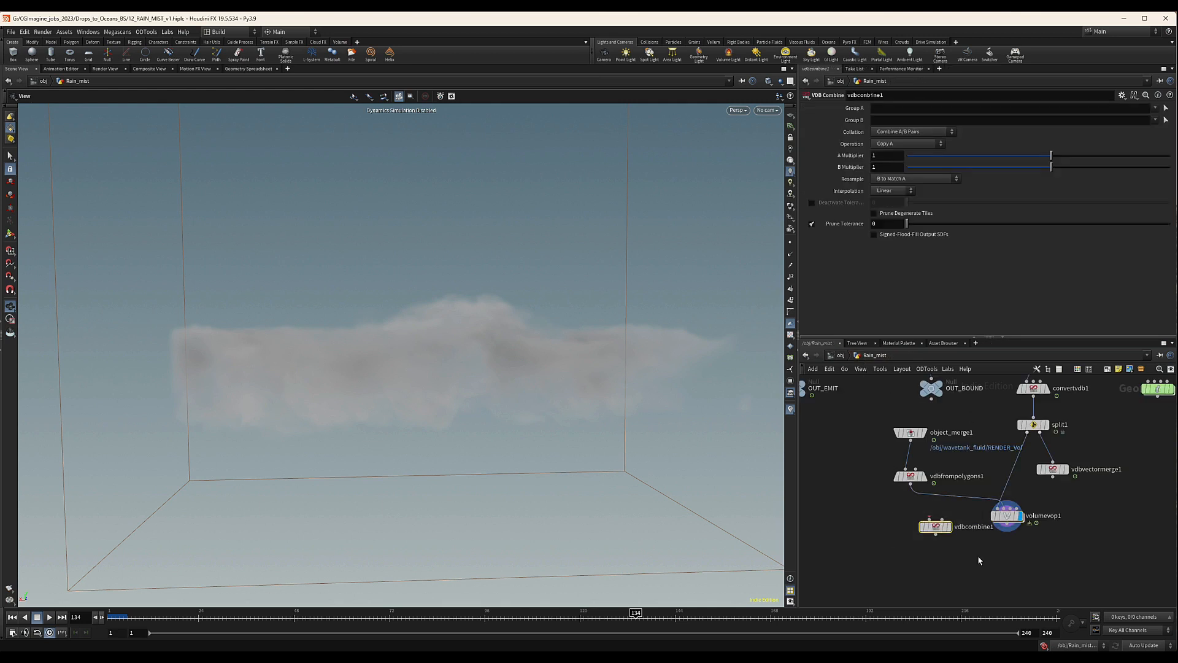
left_click_drag(937, 527, 911, 522)
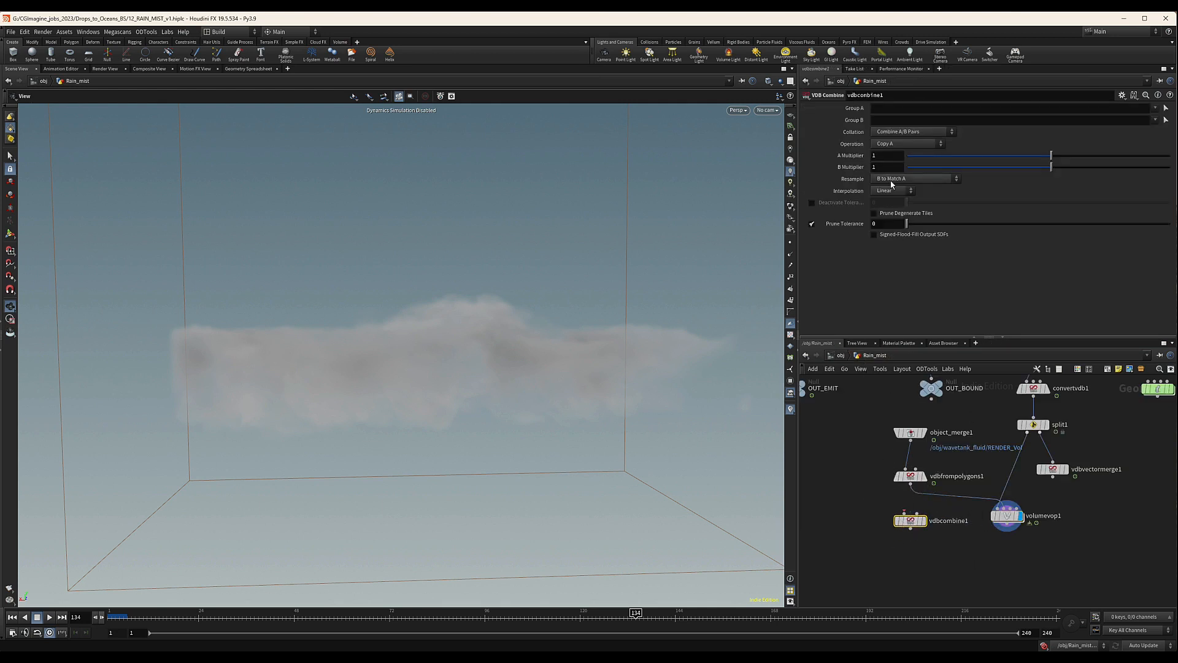
left_click(905, 147)
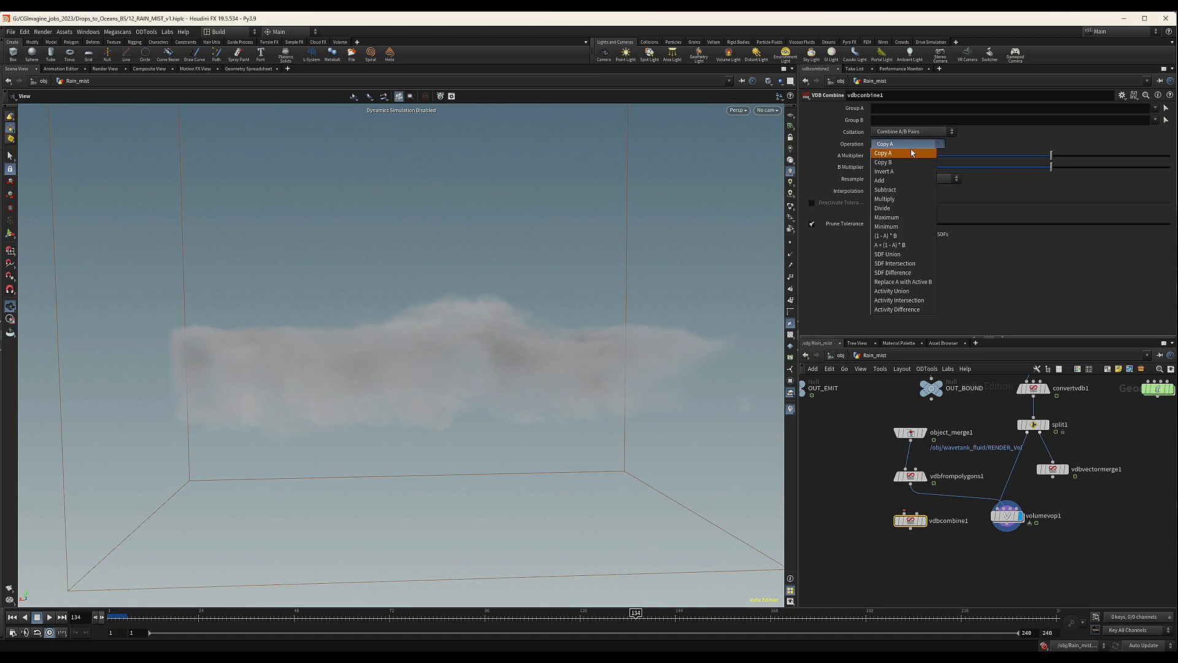
left_click(891, 190)
key("Delete")
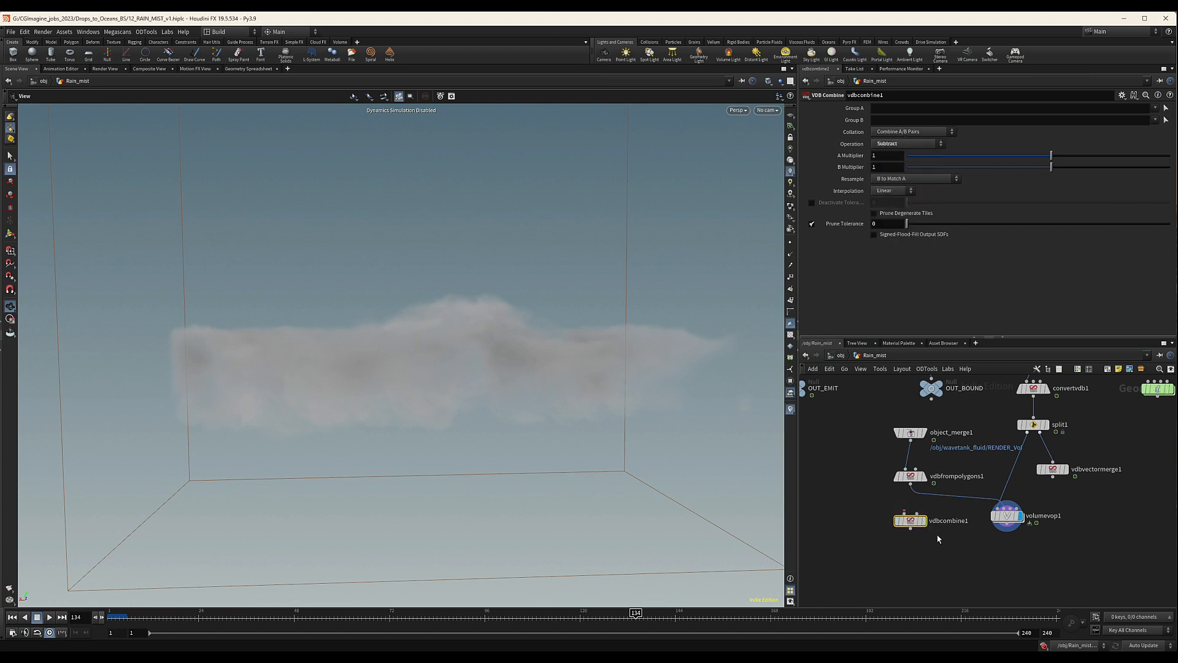
left_click(1007, 517)
left_click_drag(1007, 517, 1012, 513)
Step: Compare the viewport output of split1, vdbfrompolygons1 and volumevop1 to check how the water surface masks the mist
left_click_drag(861, 460, 953, 498)
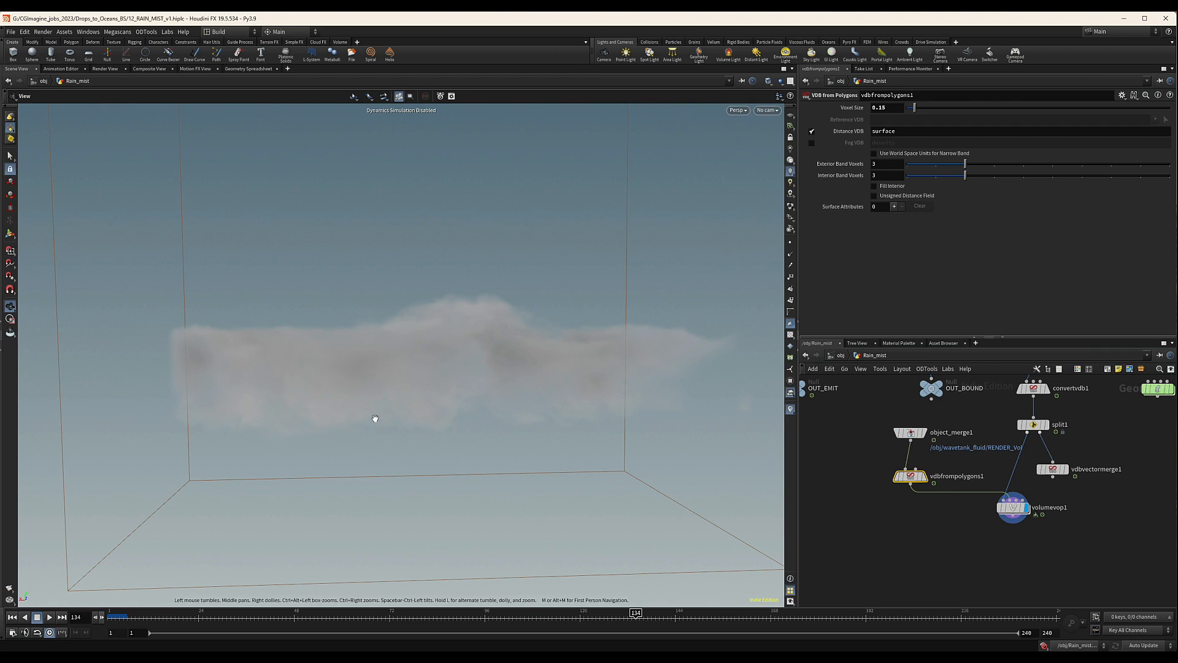
left_click_drag(410, 436, 473, 407)
middle_click_drag(1045, 495, 1023, 499)
left_click(1020, 430)
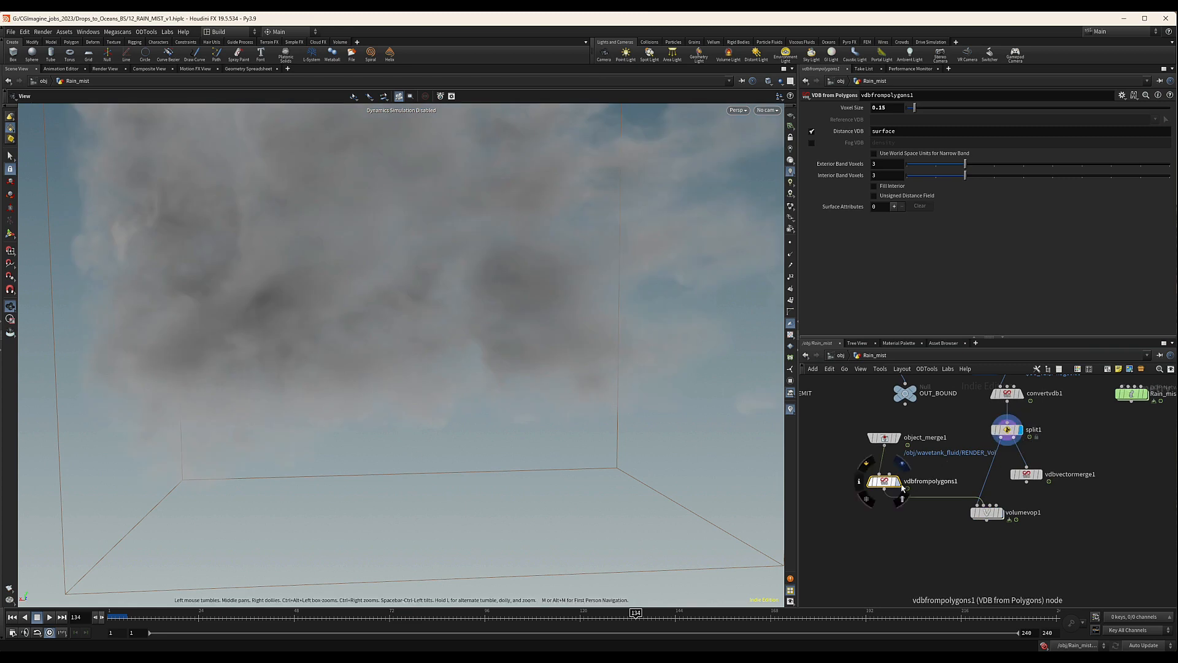
left_click(999, 513)
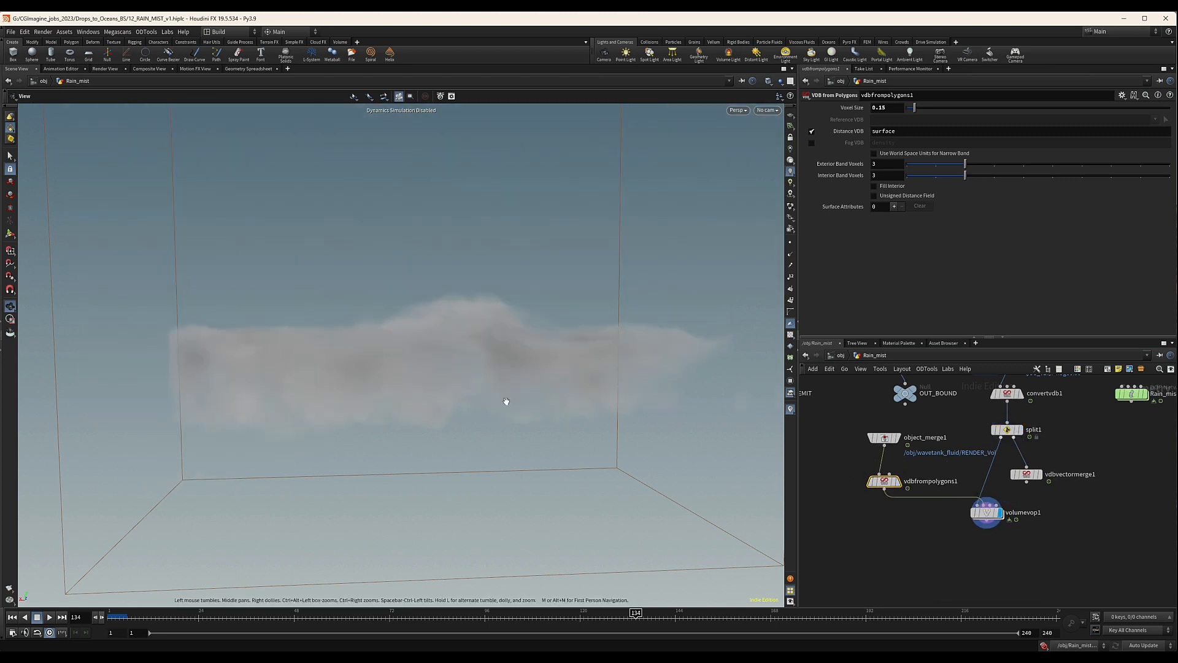
left_click_drag(307, 374, 288, 399)
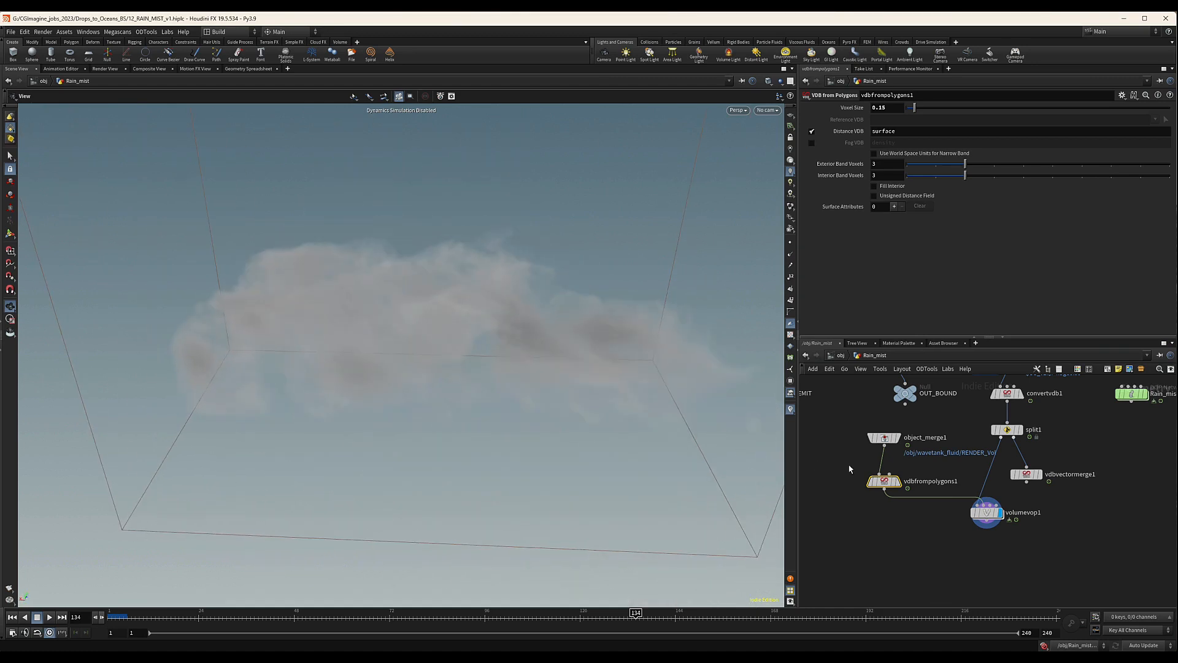
left_click(884, 489)
key("Escape")
left_click(896, 482)
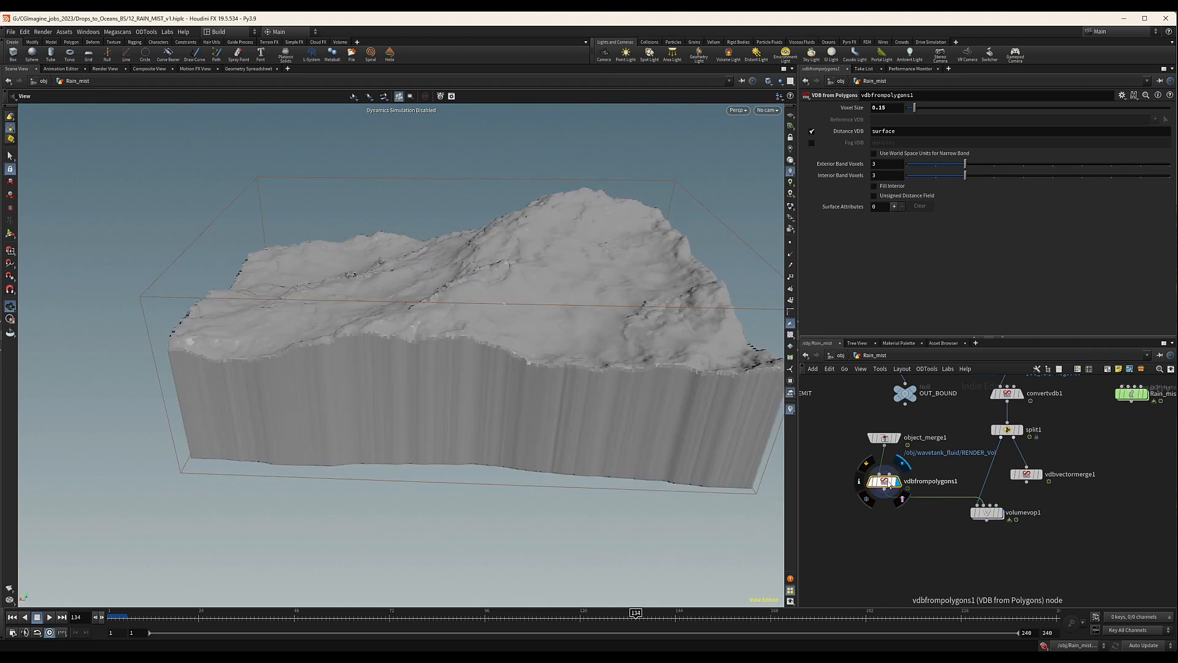
left_click(1003, 516)
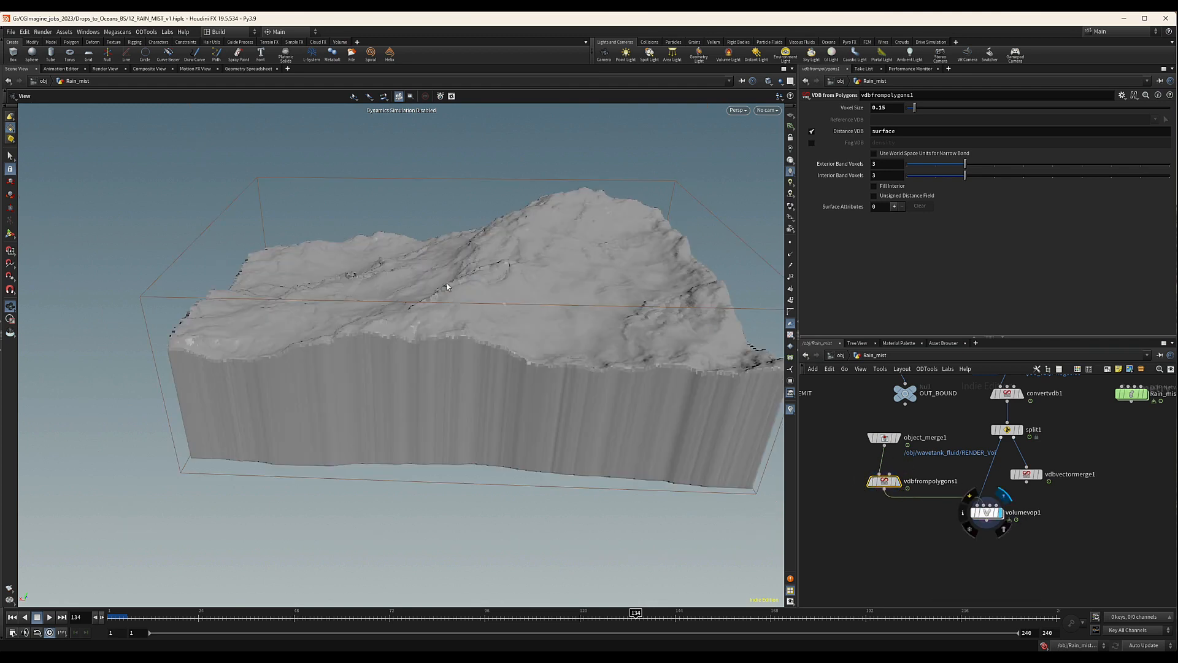
left_click_drag(455, 360, 466, 328)
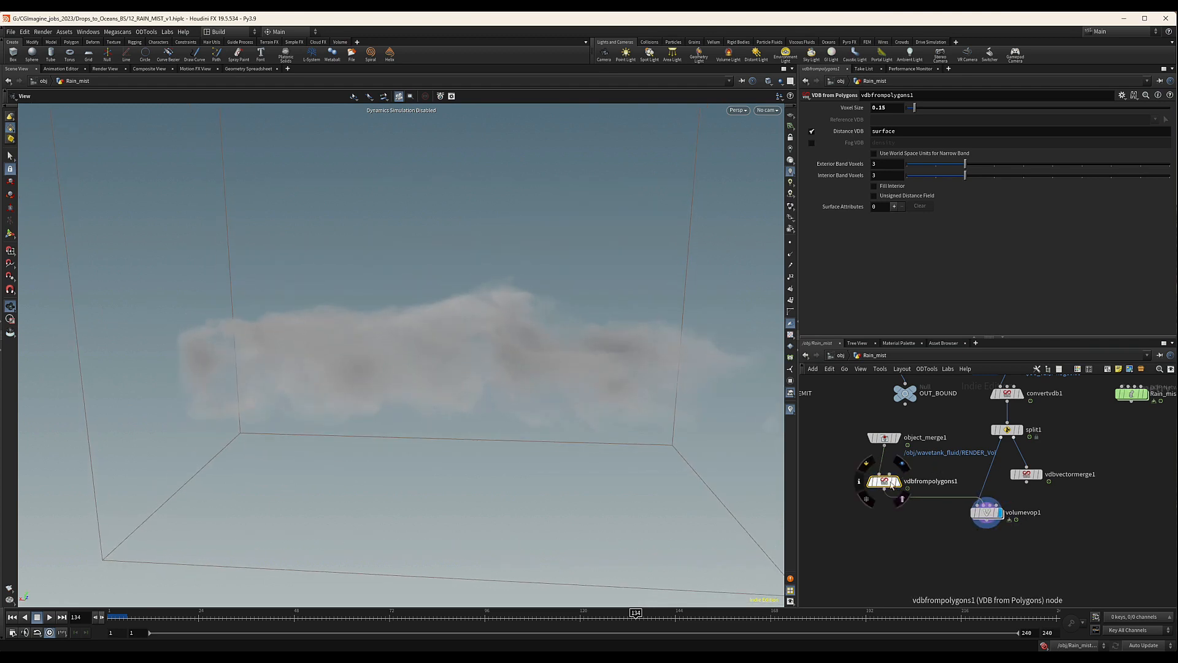
left_click(898, 481)
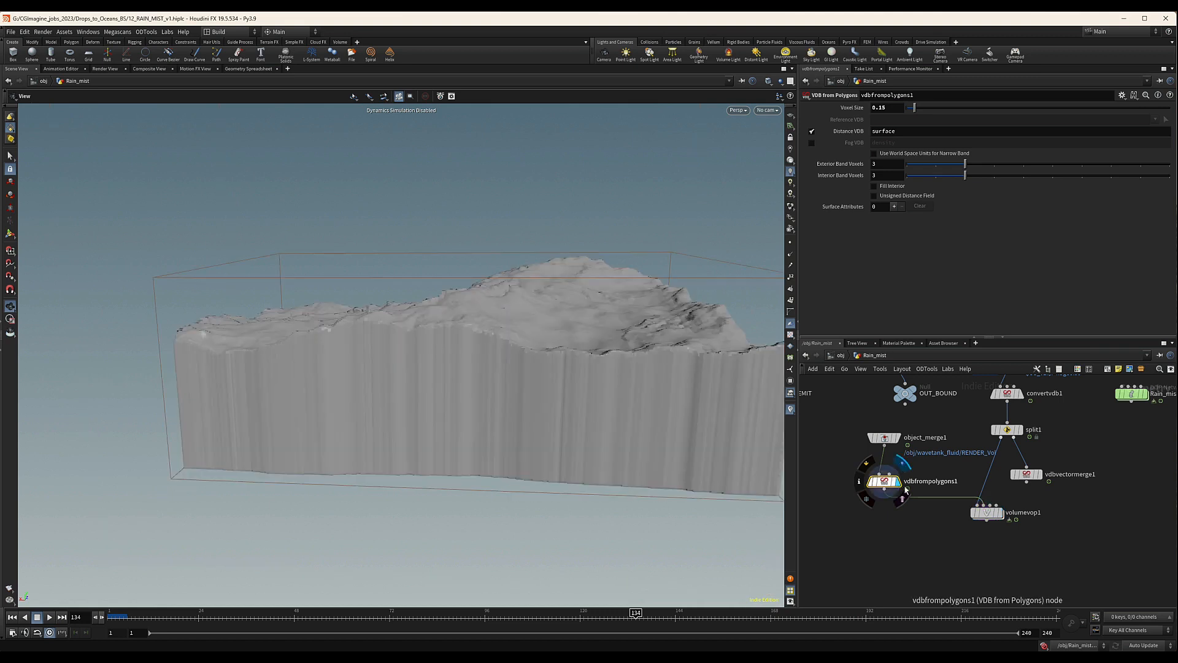
left_click(1002, 513)
Step: Inside volumevop1, set the compare1 test to Greater Than and inspect the masked mist
double_click(986, 512)
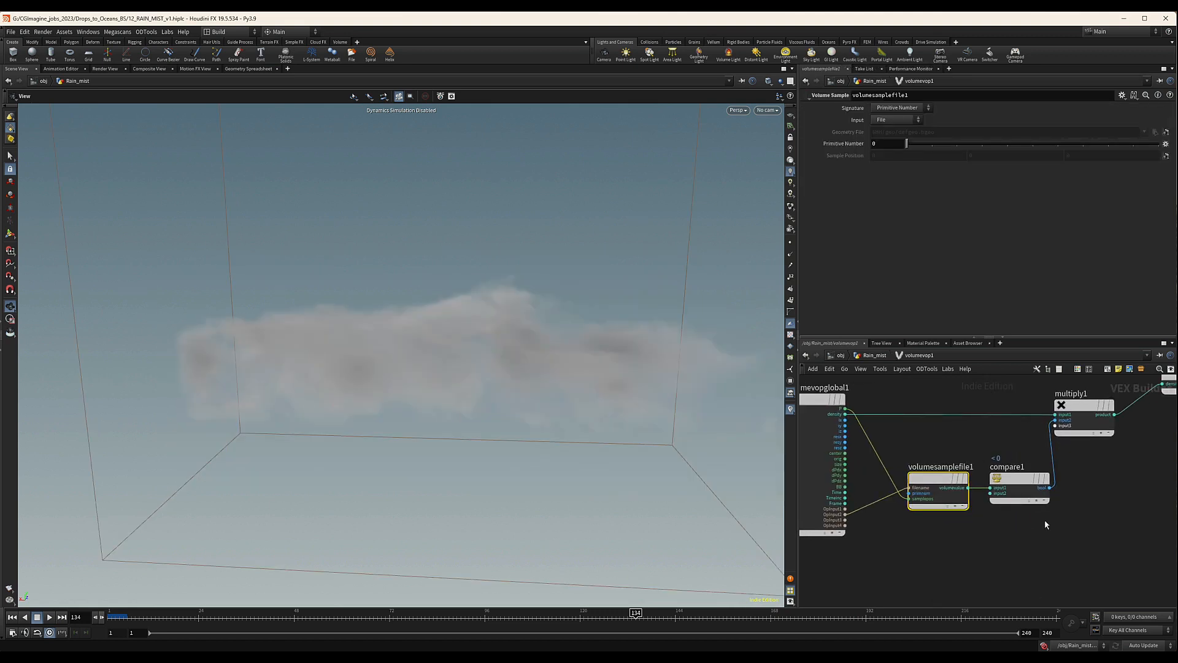
left_click(1022, 486)
left_click(902, 108)
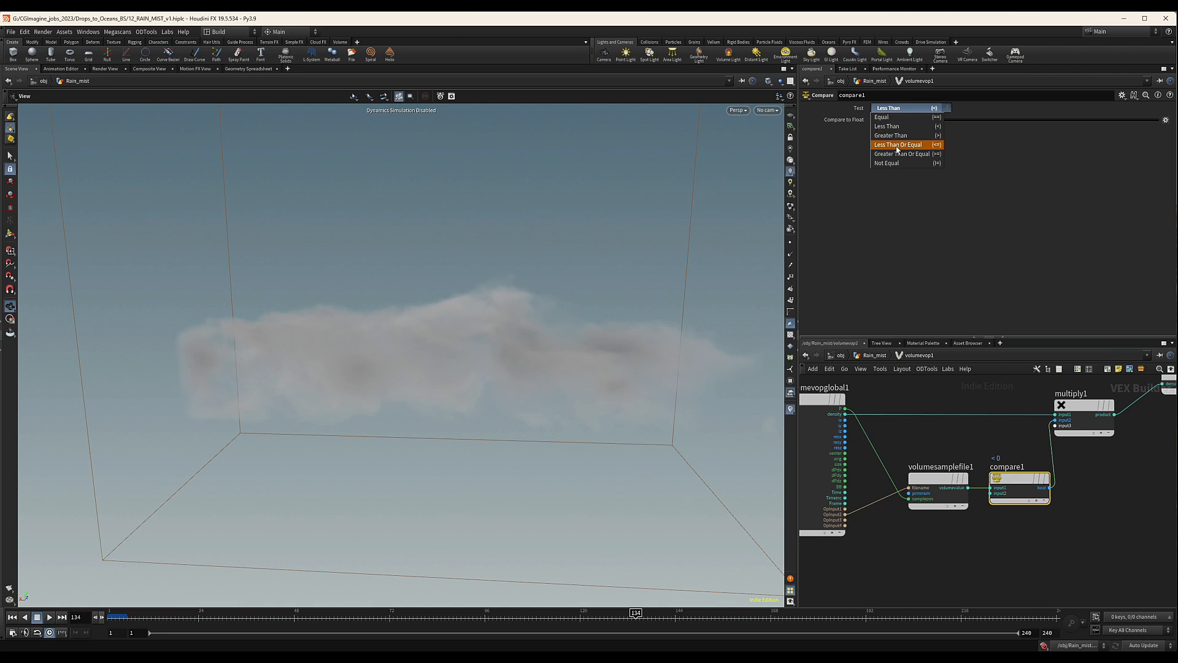
left_click(900, 136)
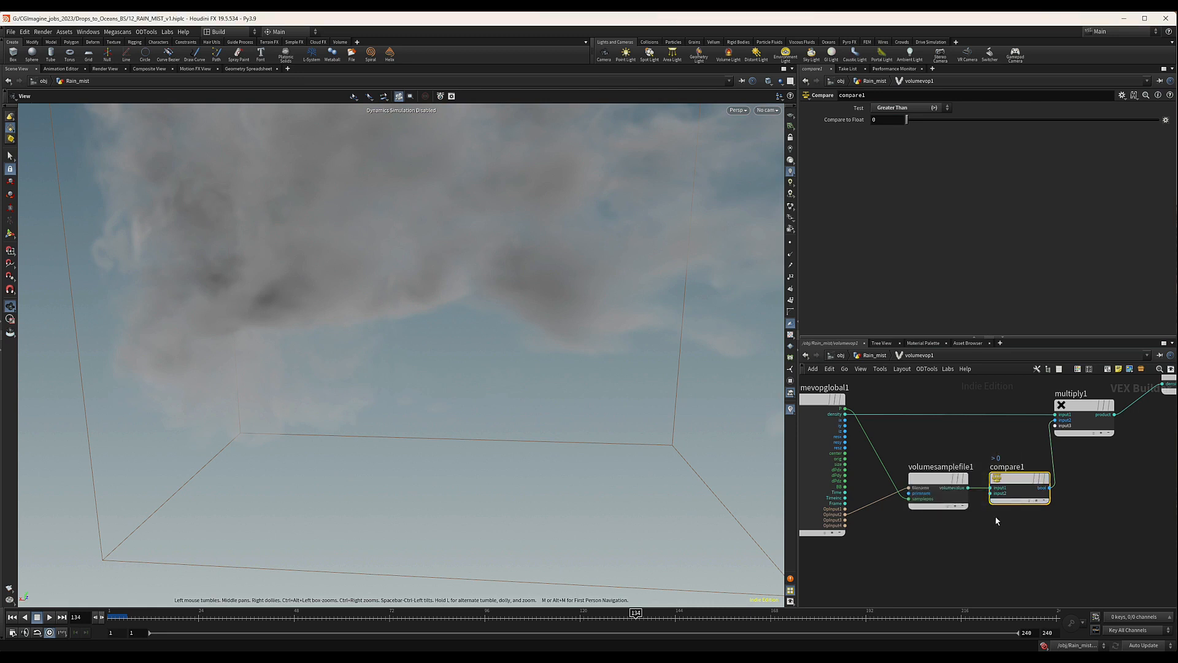
middle_click_drag(1036, 443, 995, 454)
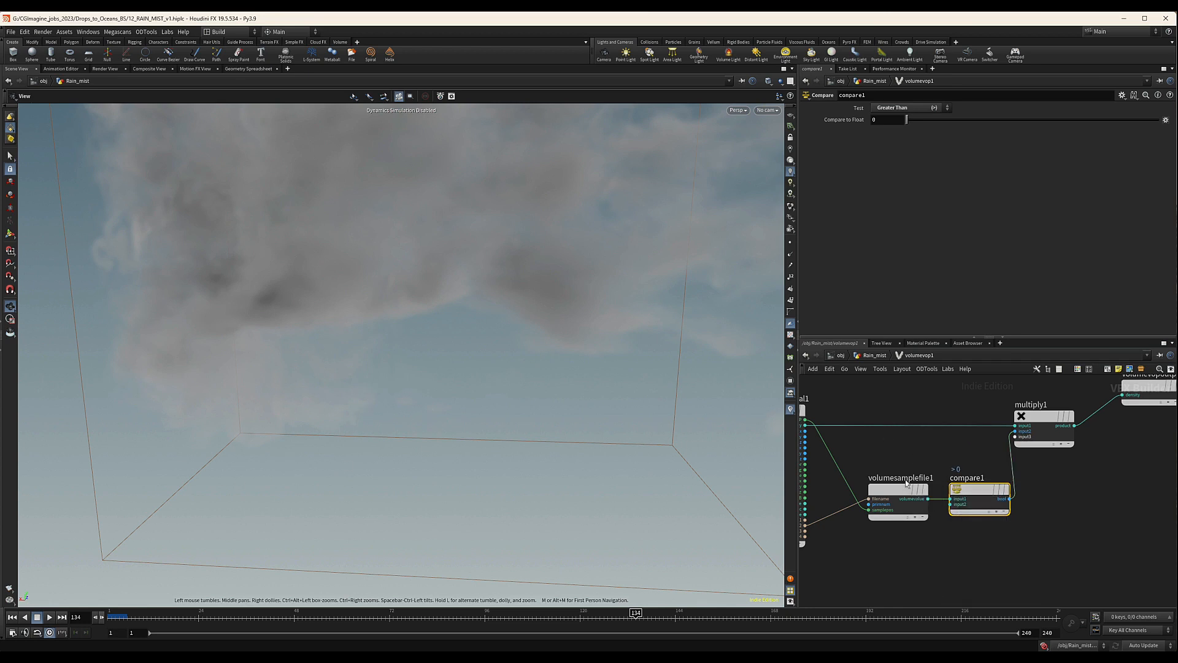
mouse_move(962, 468)
key("space+h")
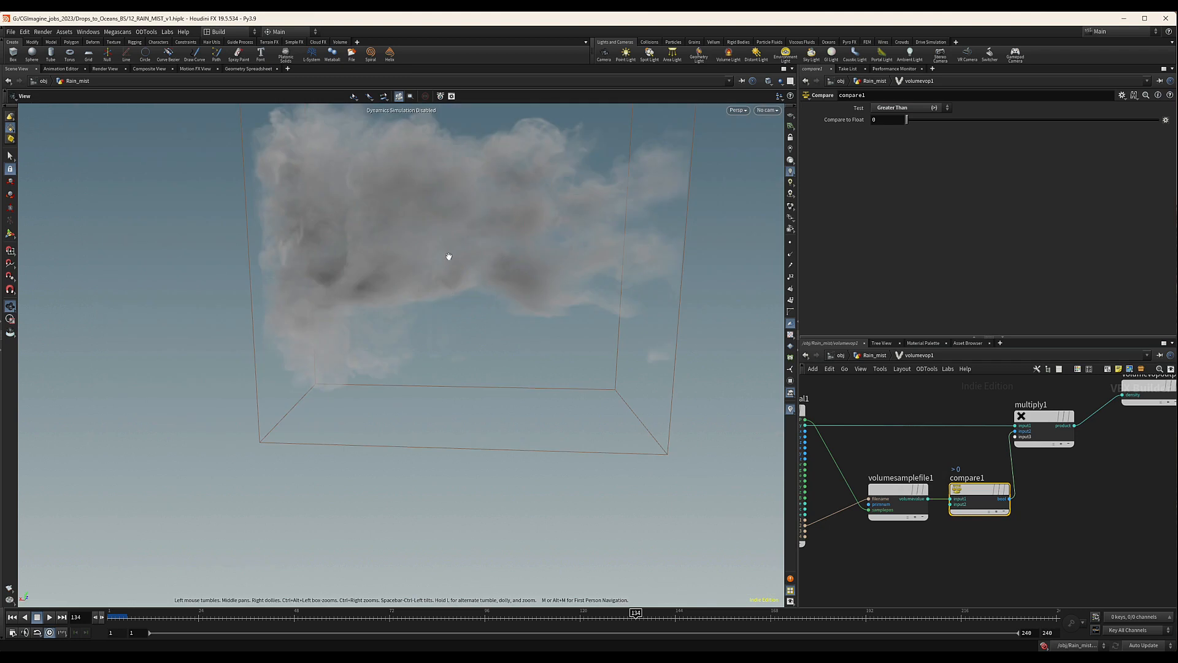
left_click_drag(446, 266, 468, 218)
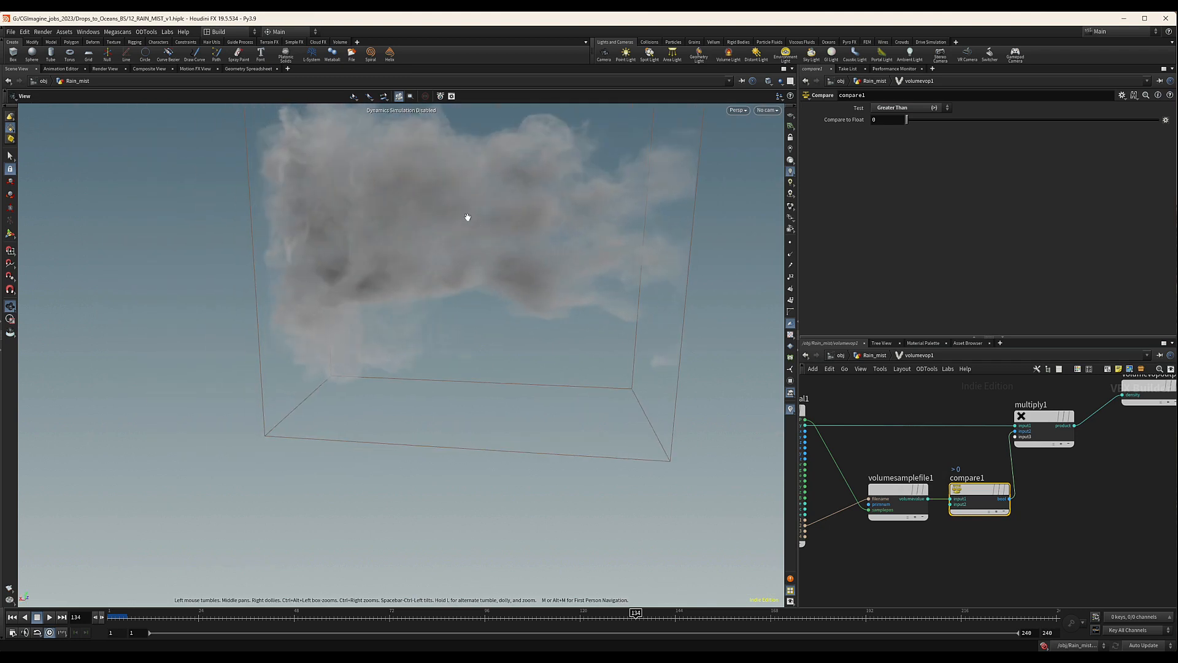
Step: Return to the Rain_mist network and compare the unmasked split1 density with the volumevop1 output
left_click(878, 356)
scroll(973, 486, "down", 3)
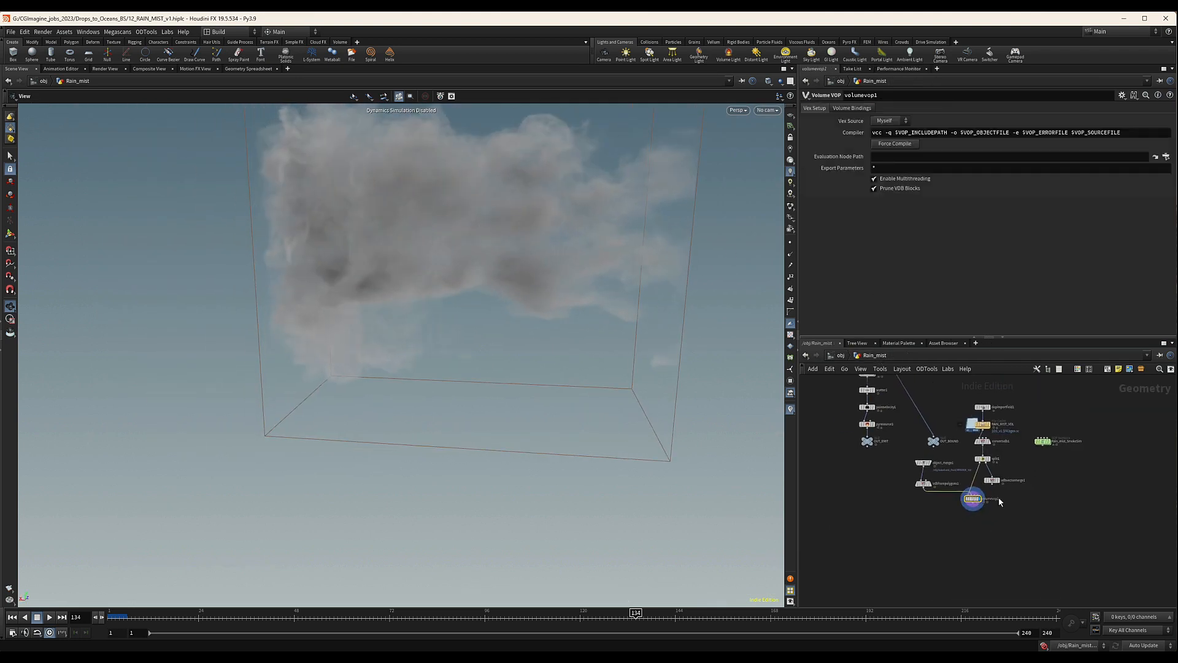
scroll(967, 499, "up", 5)
mouse_move(983, 461)
middle_click_drag(983, 461, 975, 496)
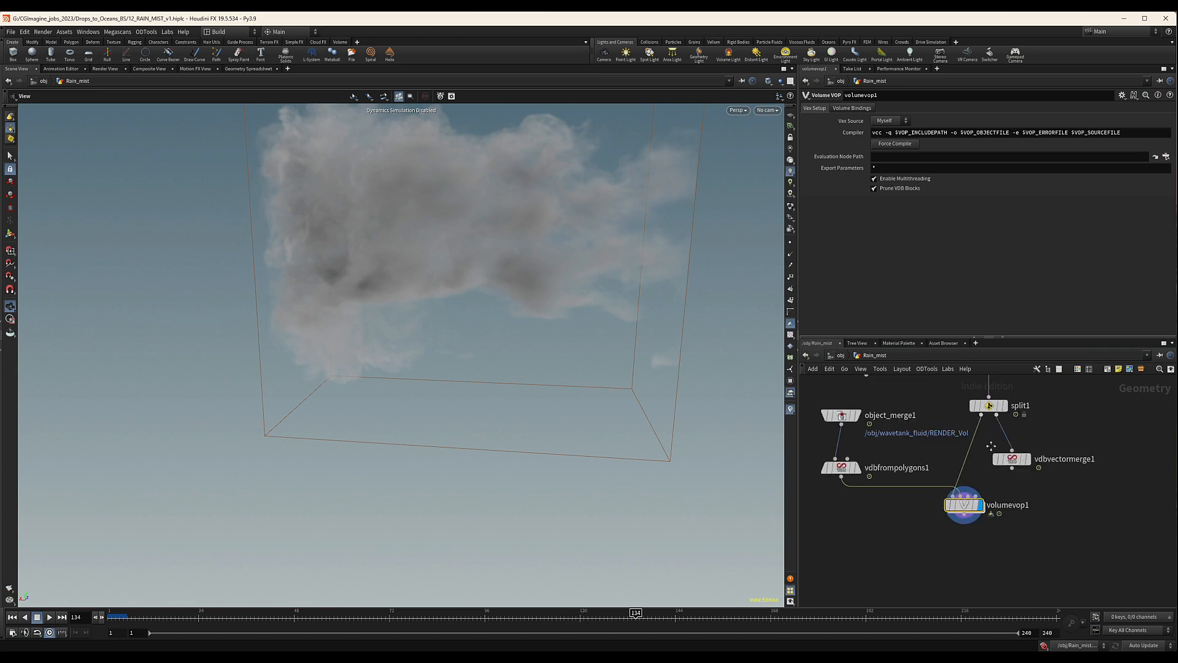
left_click(1003, 408)
left_click(979, 506)
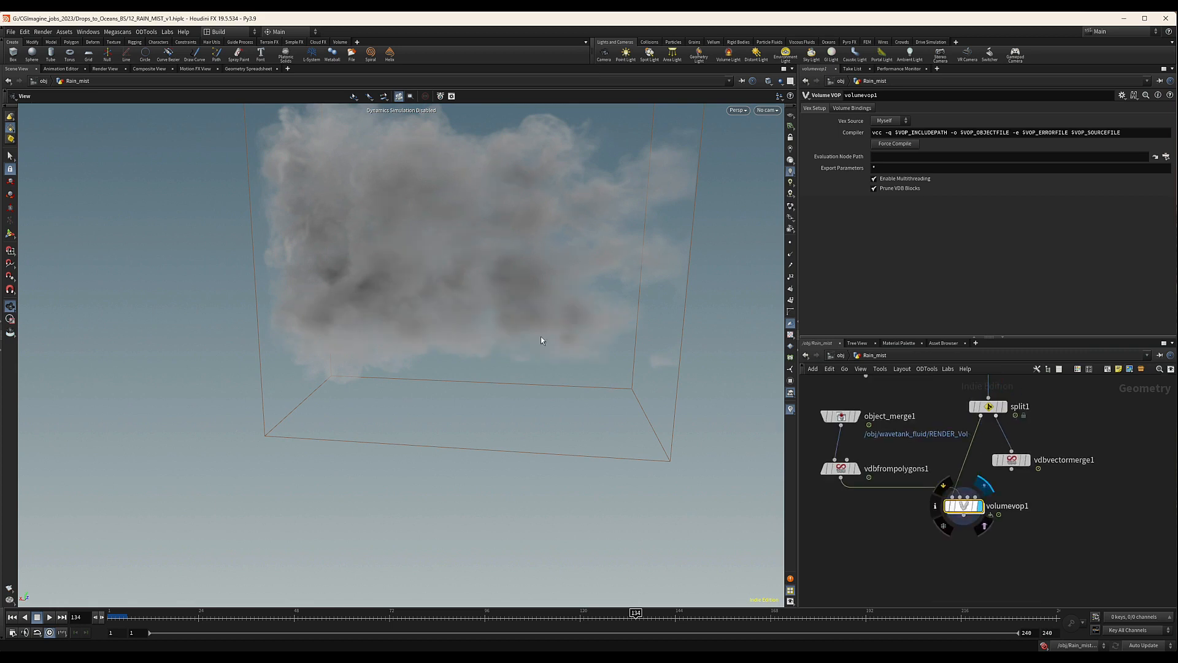
left_click_drag(488, 301, 319, 264)
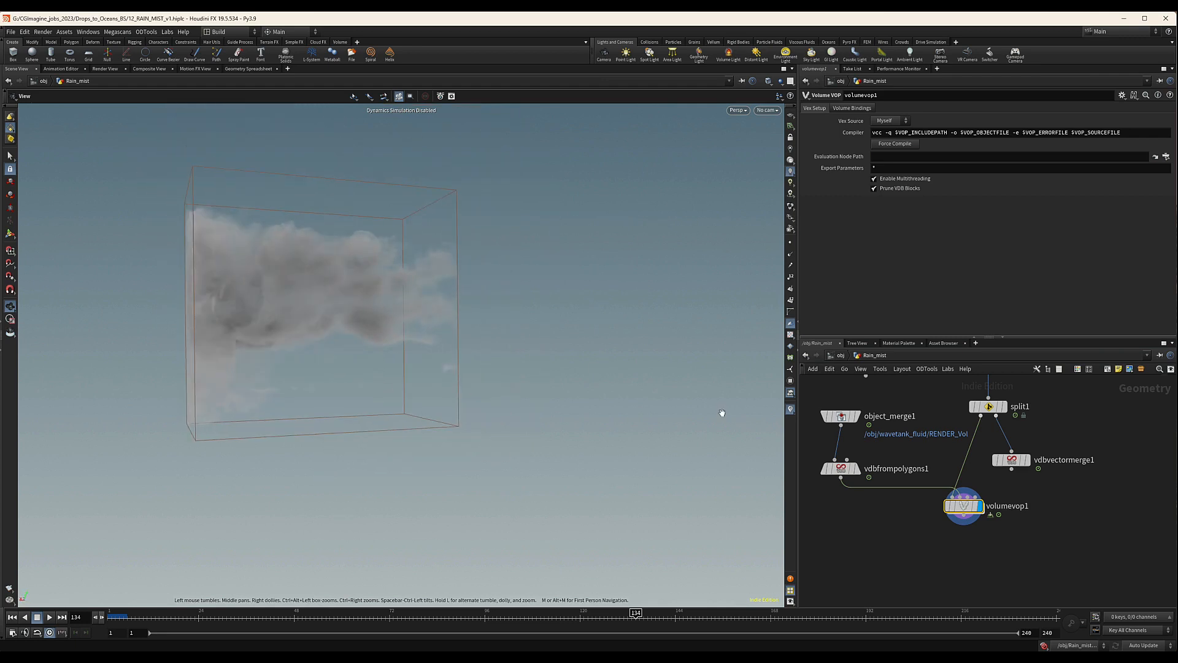
Step: Add a Null below volumevop1, connect it to the masked density output and name it OUT_MIST_DENSITY
scroll(981, 490, "down", 5)
scroll(920, 491, "up", 5)
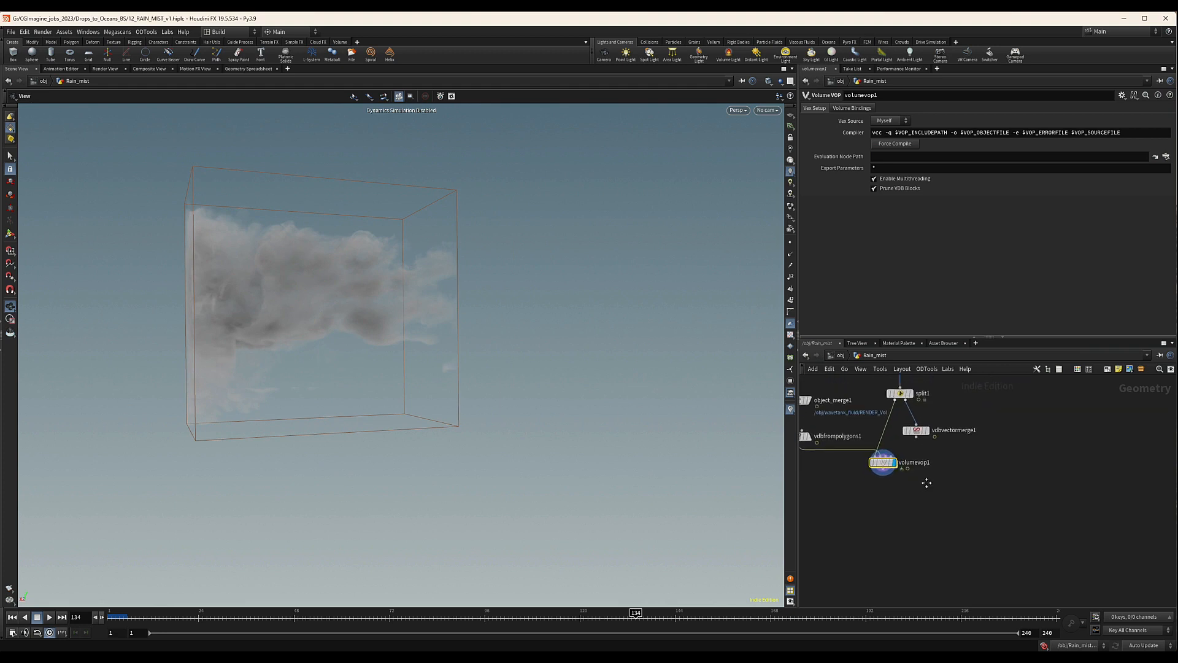
key("Tab")
type("null")
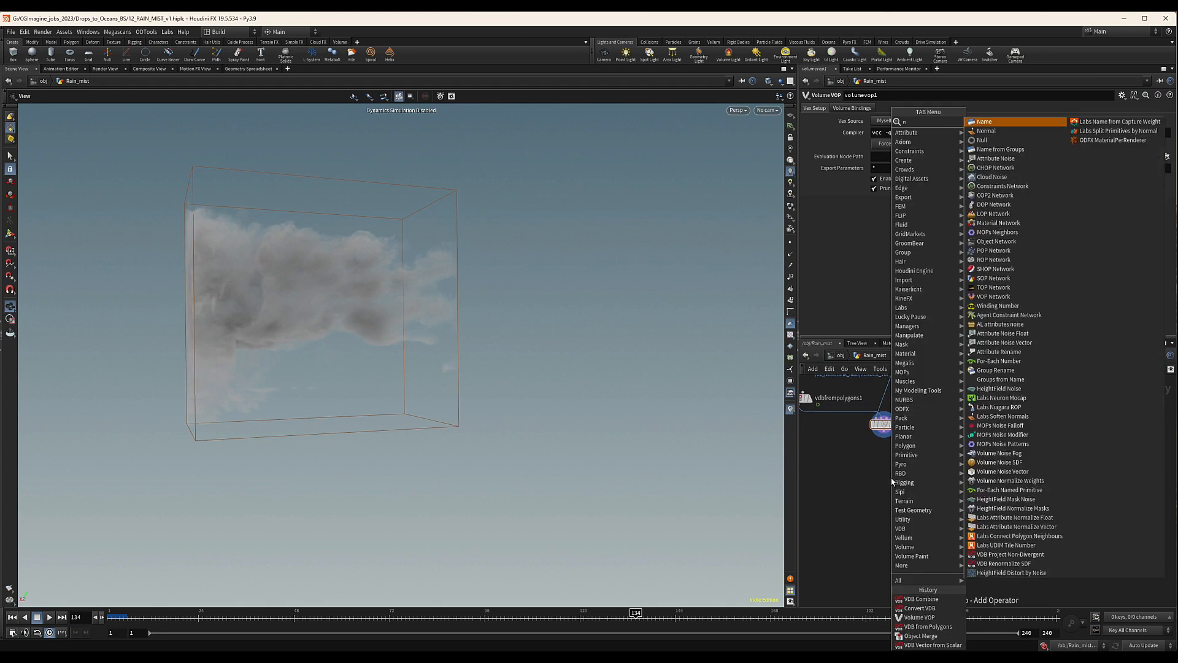
key("Return")
left_click(892, 481)
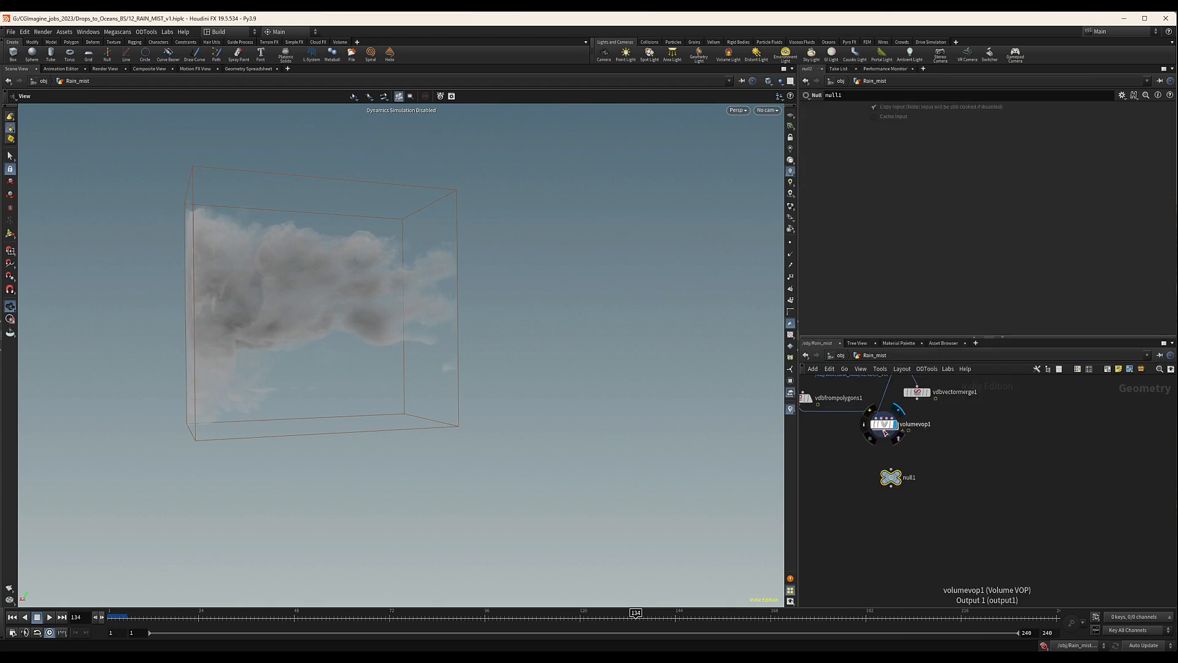
double_click(912, 480)
type("De")
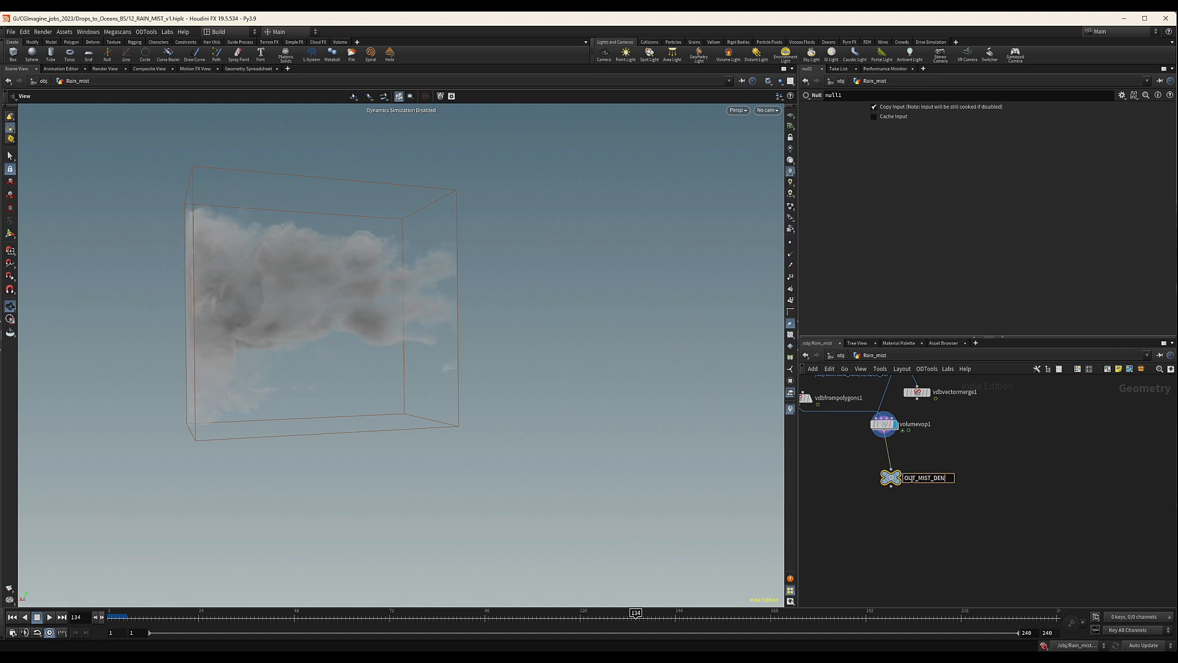
type("NSITY")
key("Return")
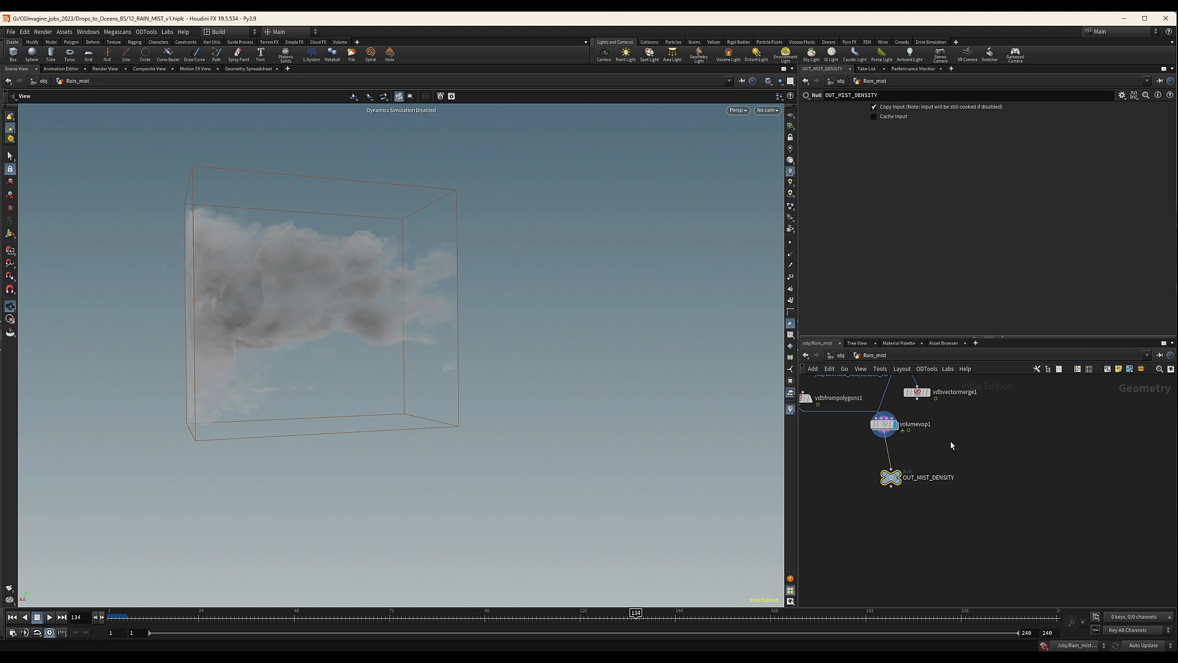
Step: Duplicate the OUT_MIST_DENSITY null, connect the copy to vdbvectormerge1 and rename it OUT_MIST_VEL
middle_click_drag(947, 445, 913, 471)
scroll(912, 471, "down", 1)
left_click_drag(864, 499, 914, 487, "alt")
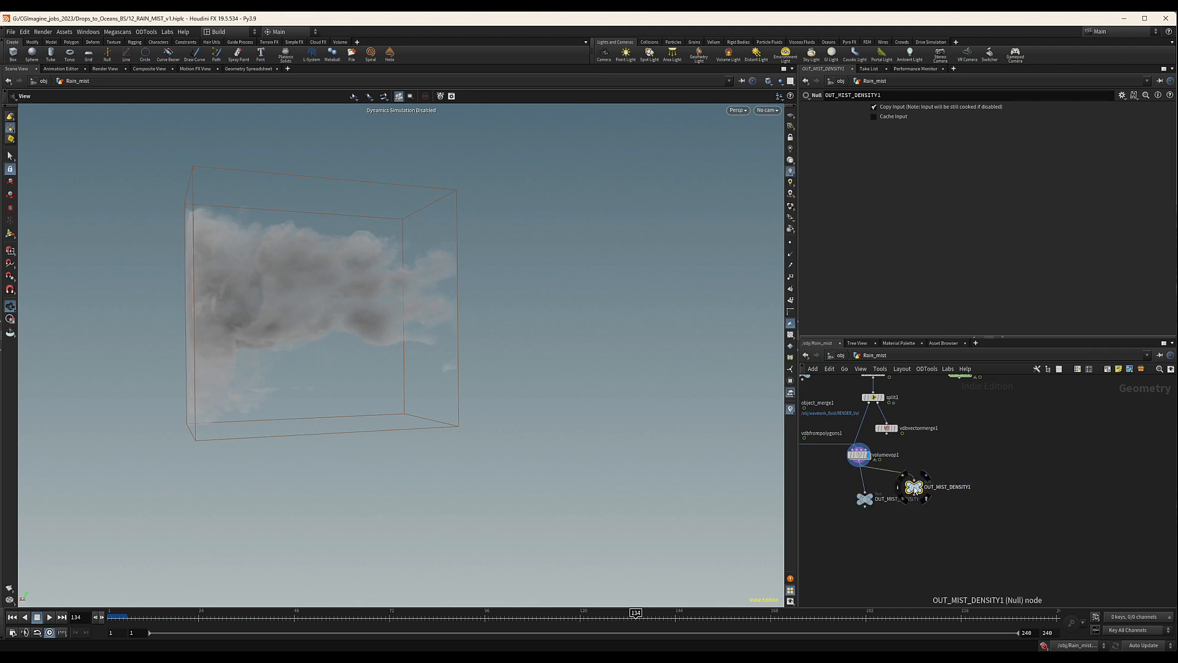
left_click_drag(888, 435, 960, 487)
double_click(947, 487)
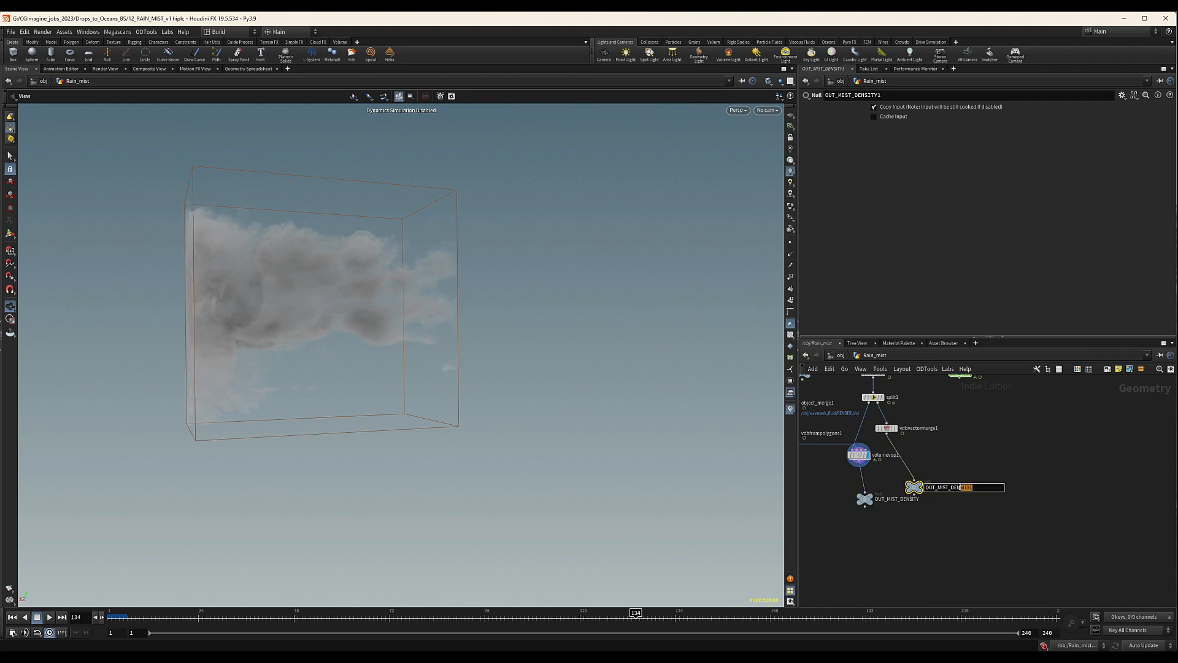
key("BackSpace")
type("VEL")
key("Return")
Step: Move the mist import, cache, VDB masking and output nodes together below the emitter branch of the network
scroll(955, 479, "down", 3)
middle_click_drag(964, 470, 962, 539)
scroll(954, 462, "up", 4)
scroll(963, 538, "down", 6)
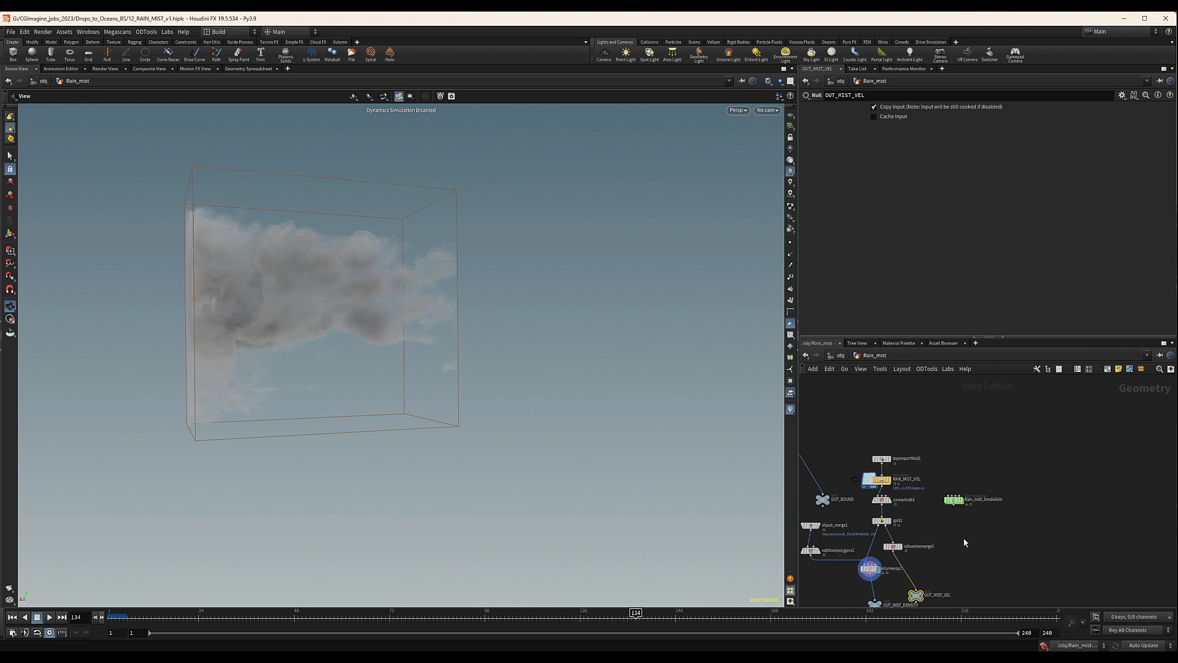
left_click_drag(985, 483, 914, 593)
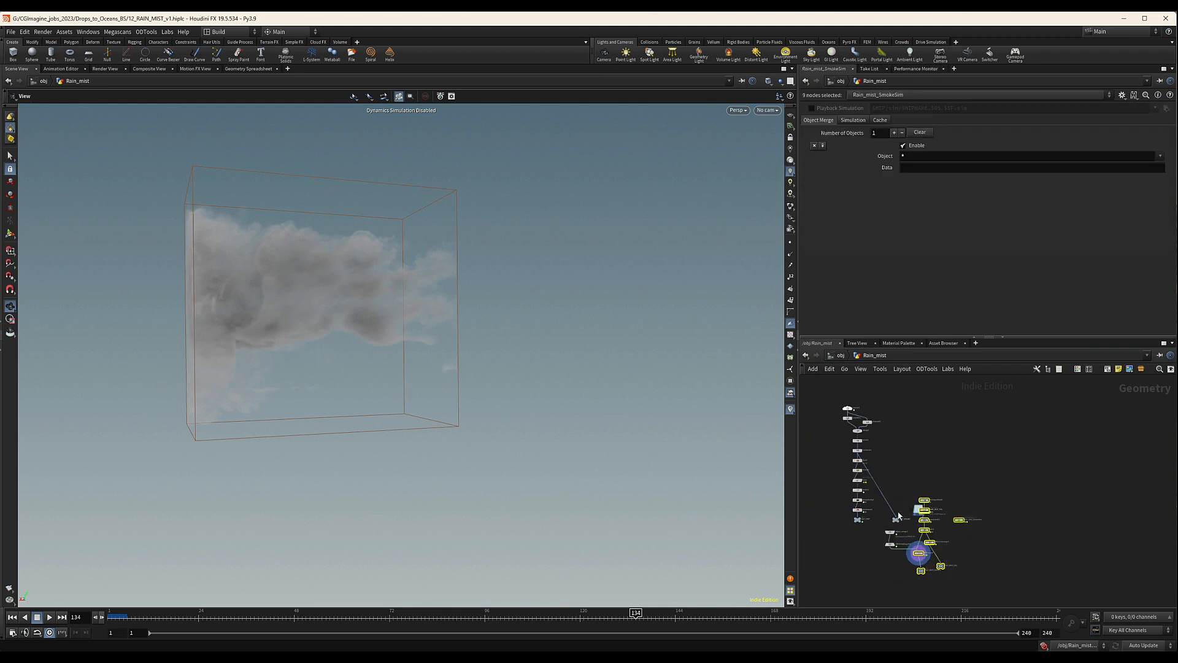
left_click(902, 531, "shift")
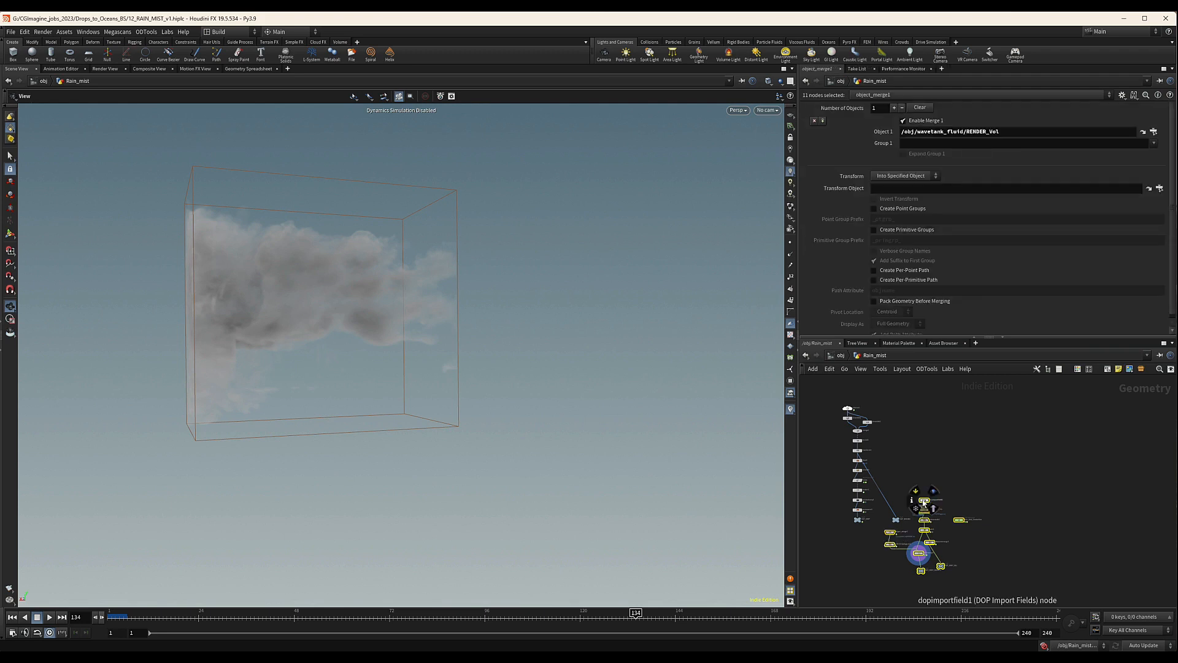
left_click_drag(923, 500, 861, 550)
middle_click_drag(887, 538, 886, 528)
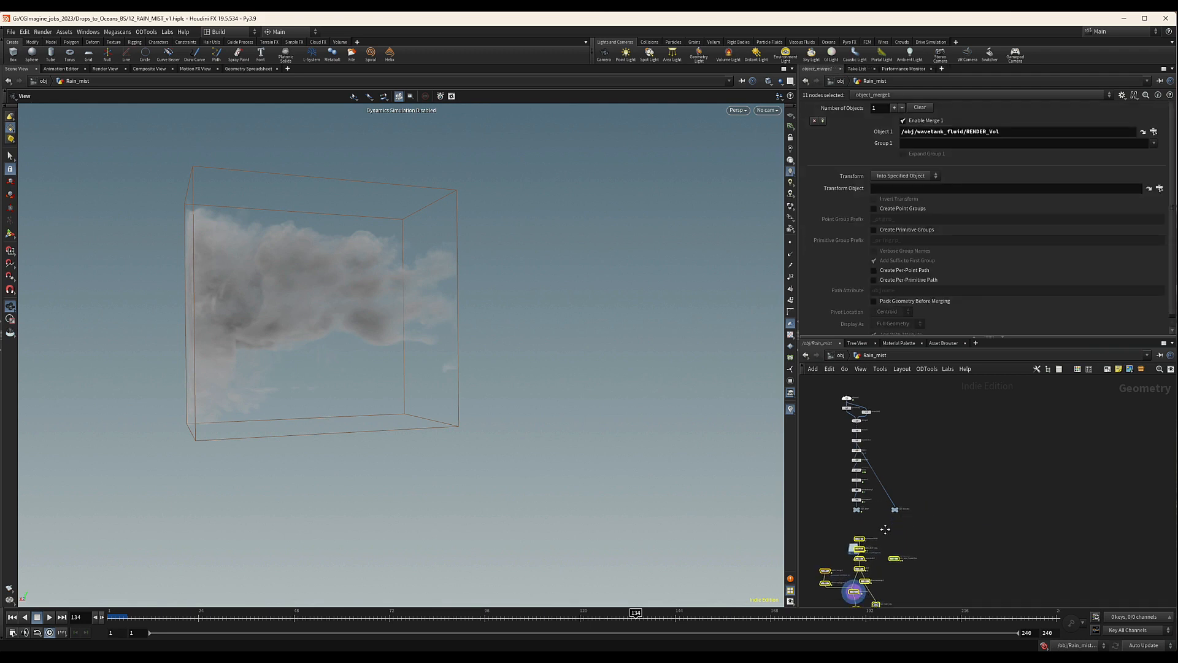
Step: Place the Rain_mist smoke simulation node between the emitter output and dopimportfield1
left_click(923, 552)
left_click_drag(893, 560, 860, 526)
middle_click_drag(915, 528, 944, 495)
scroll(935, 511, "up", 2)
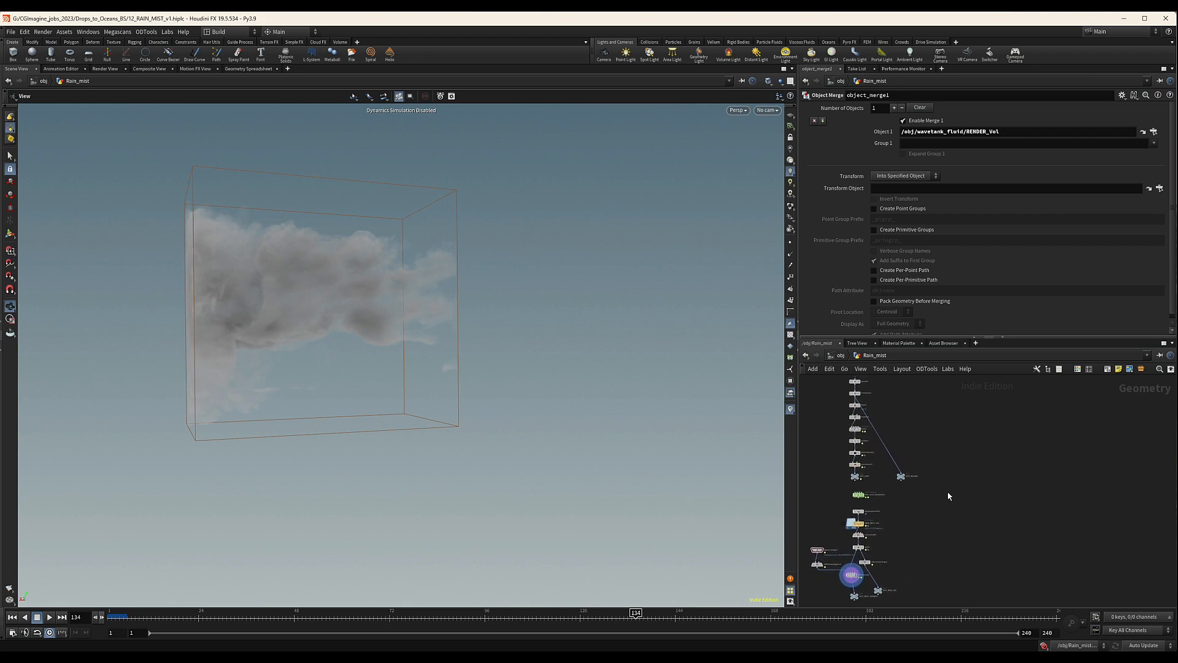
Step: Add a POP Network node beside Rain_mist_SmokeSim and move the emitter chain's side-branch null up closer to its source node
key("Tab")
type("obj")
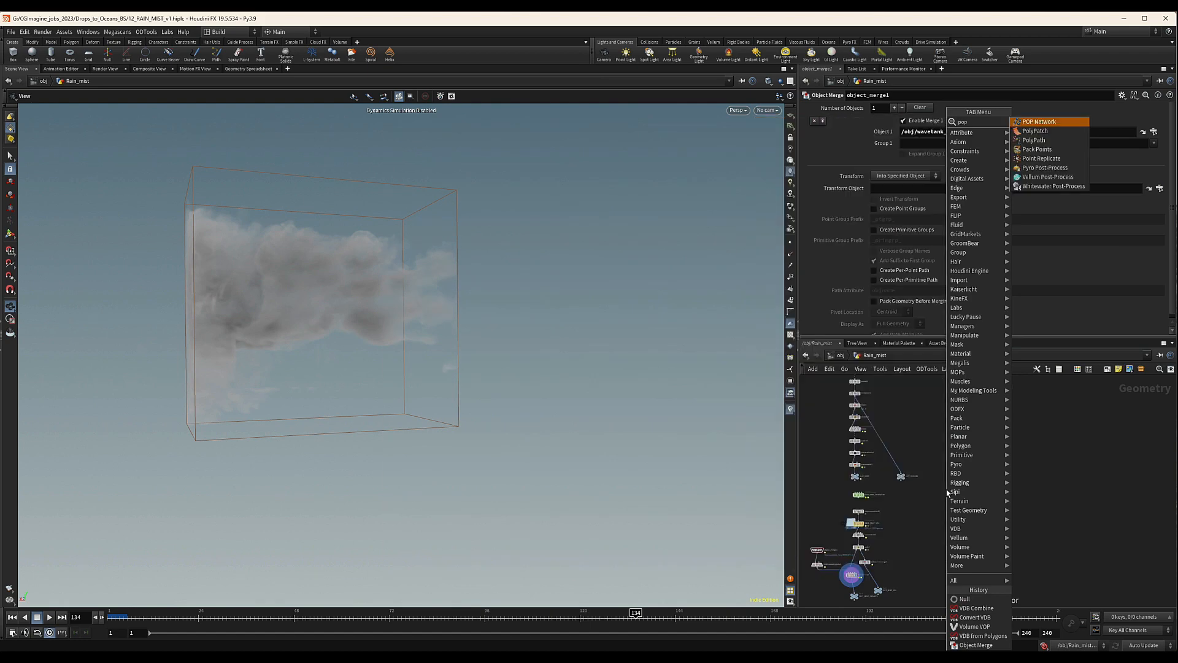
key("Return")
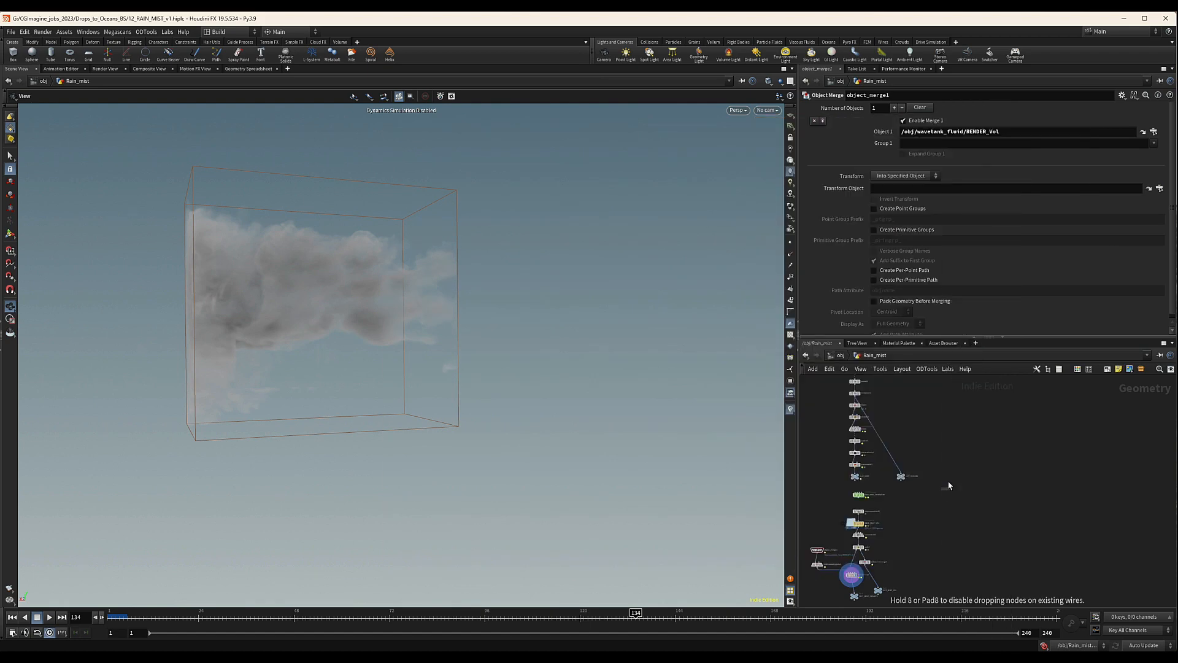
left_click(945, 487)
left_click_drag(901, 479, 892, 409)
key("Escape")
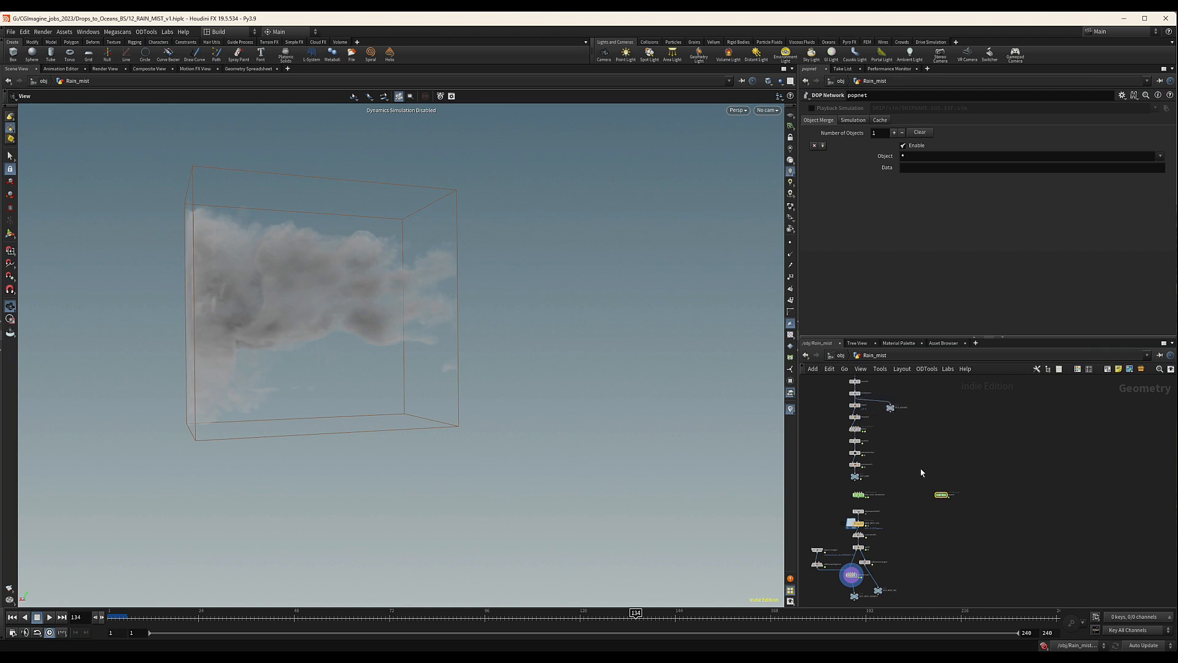
Step: Rename the new POP Network node as PopRain_SIM
scroll(923, 478, "up", 3)
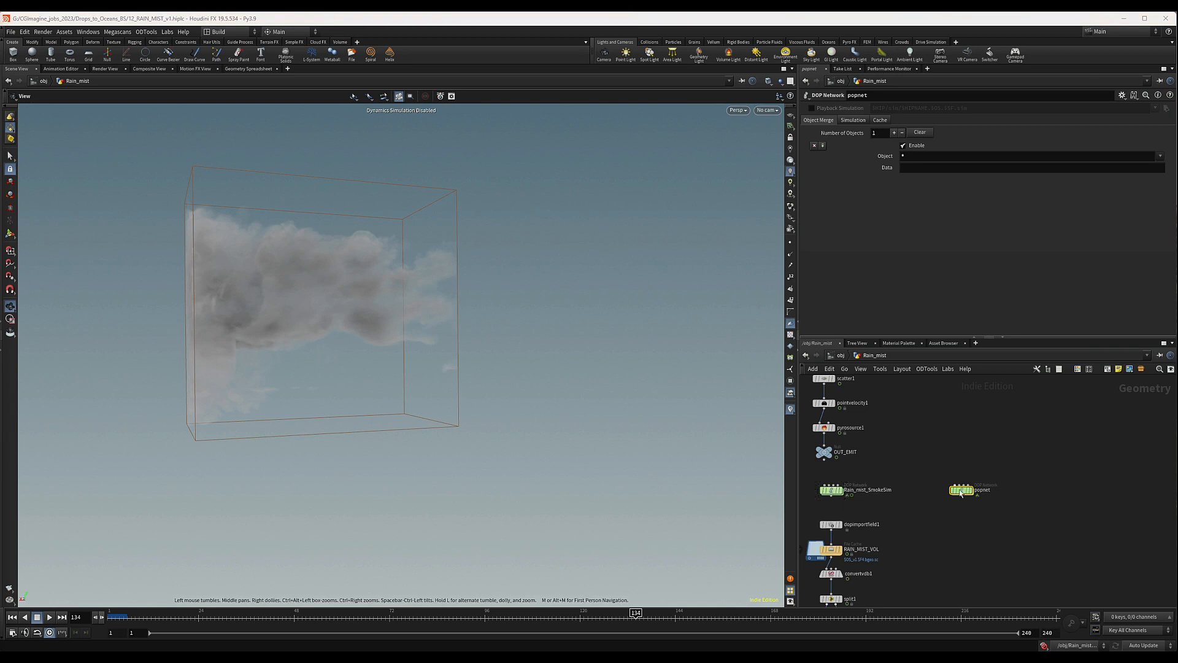
scroll(988, 491, "up", 3)
double_click(982, 489)
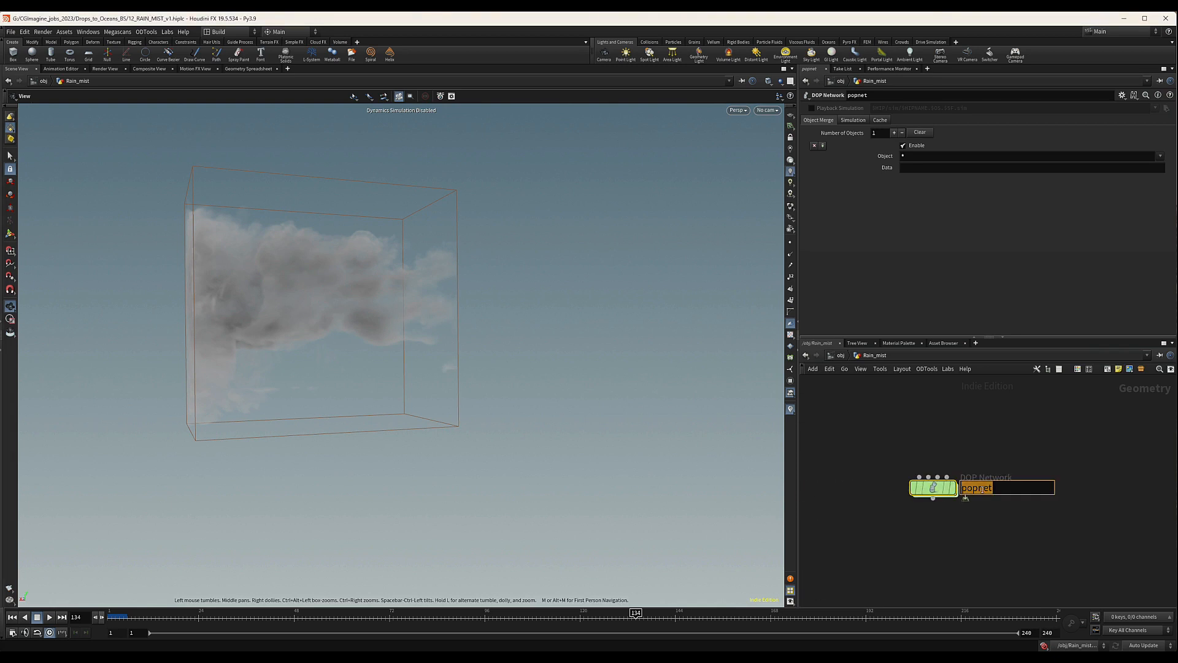
type("PopRain_SIM")
key("Return")
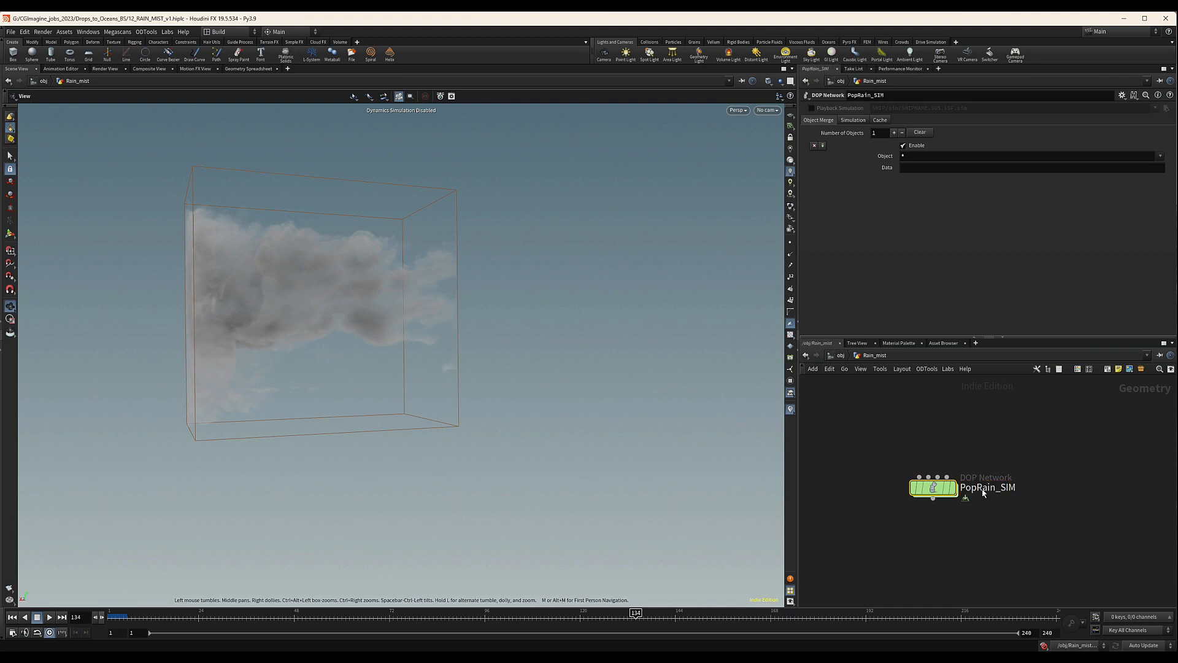
Step: Place PopRain_SIM beside pyrosource1 and connect the pointvelocity1 output to its first input
scroll(834, 473, "down", 3)
middle_click_drag(834, 474, 992, 529)
scroll(992, 528, "down", 1)
left_click_drag(907, 453, 1031, 476)
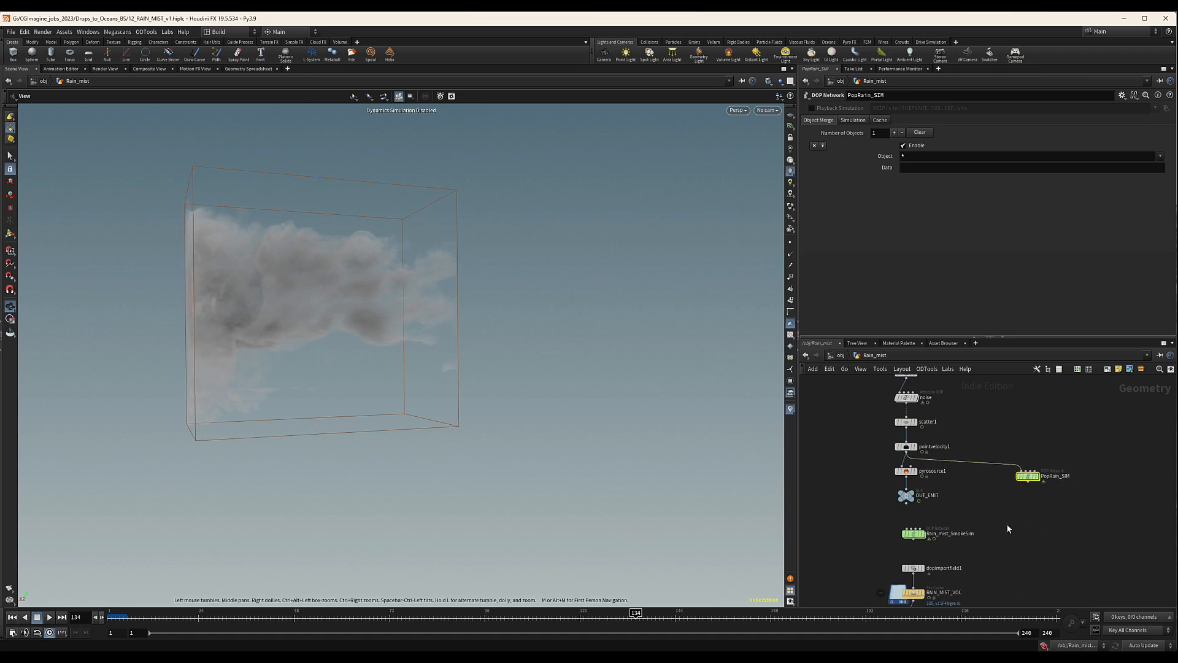
scroll(1007, 528, "up", 3)
mouse_move(1027, 502)
middle_mouse_down()
mouse_move(1000, 465)
mouse_move(1062, 489)
mouse_move(1022, 492)
middle_mouse_up()
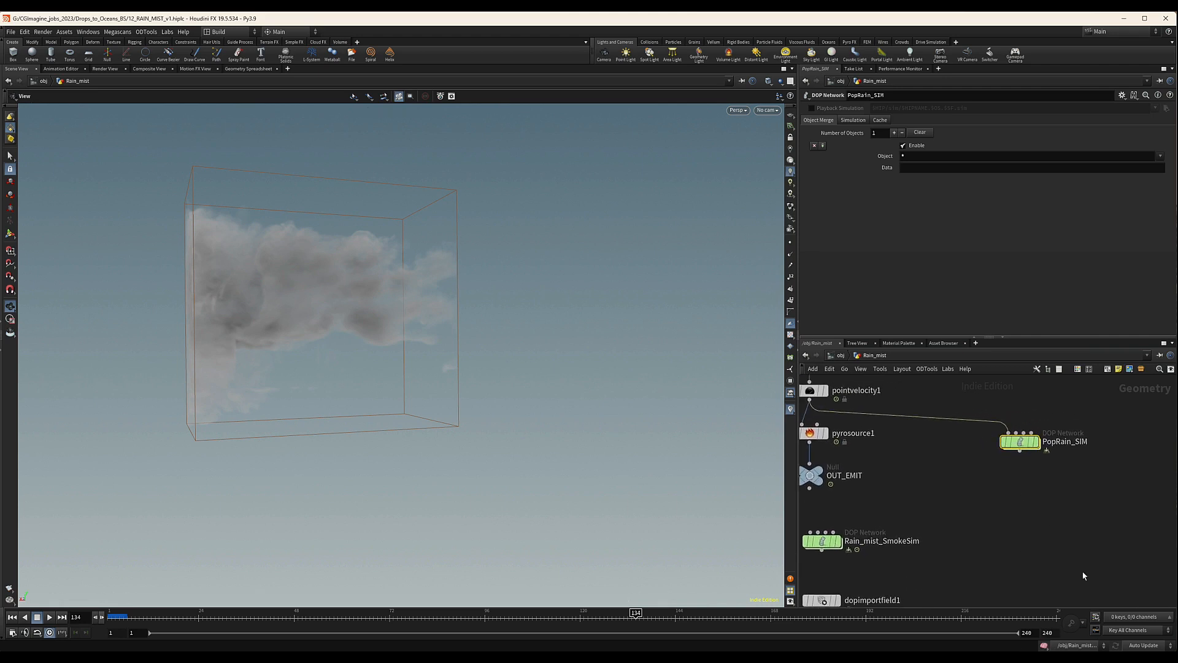
Step: Open the PopRain_SIM network and spread its source, merge and popobject nodes away from the popsolver
double_click(1024, 447)
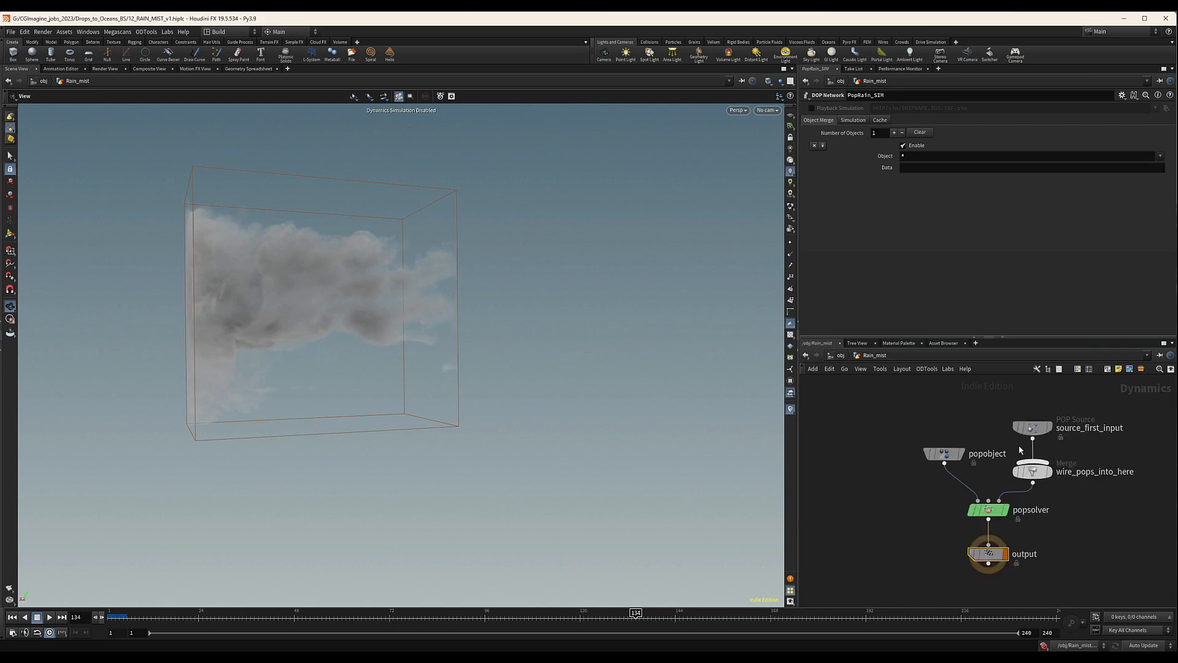
left_click_drag(1050, 482, 1023, 423)
left_click_drag(979, 527, 919, 514)
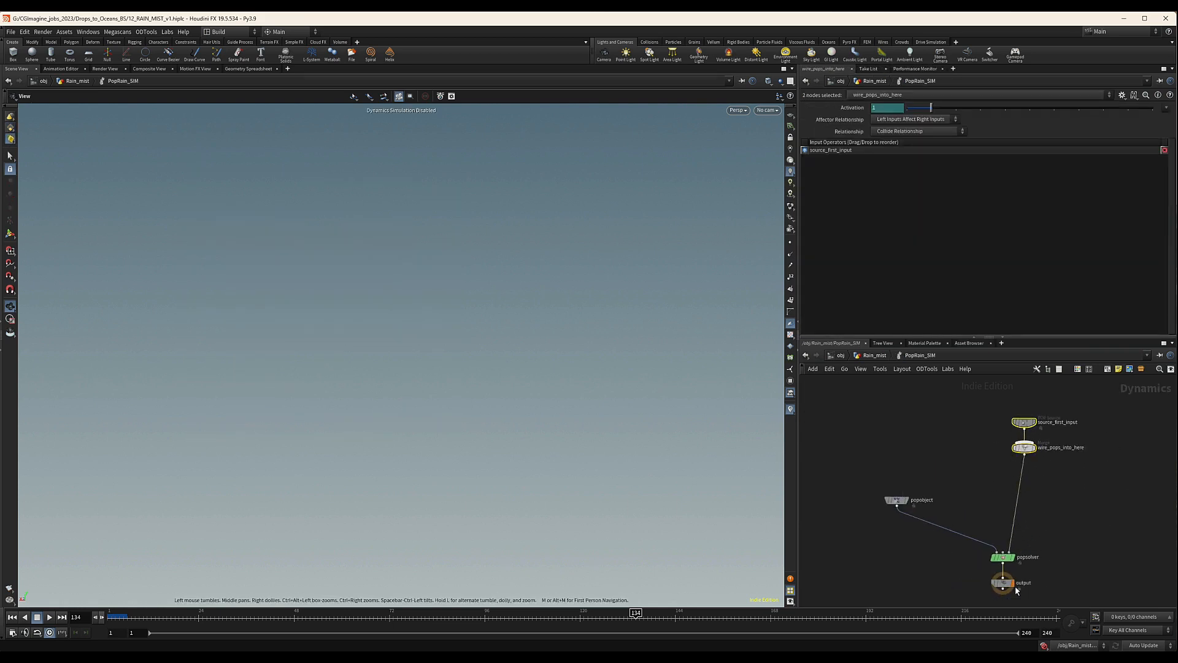
Step: Insert a Gravity Force node between popsolver and output
middle_click_drag(1015, 585, 996, 483)
left_click(997, 481)
key("Tab")
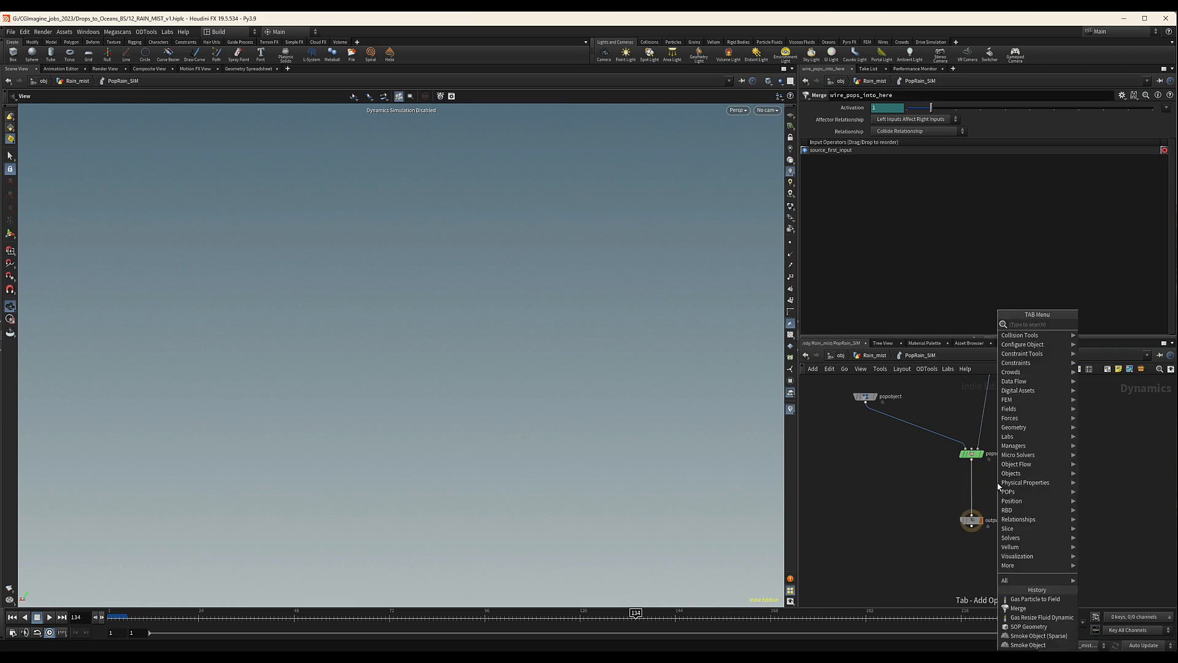
type("gran")
key("BackSpace")
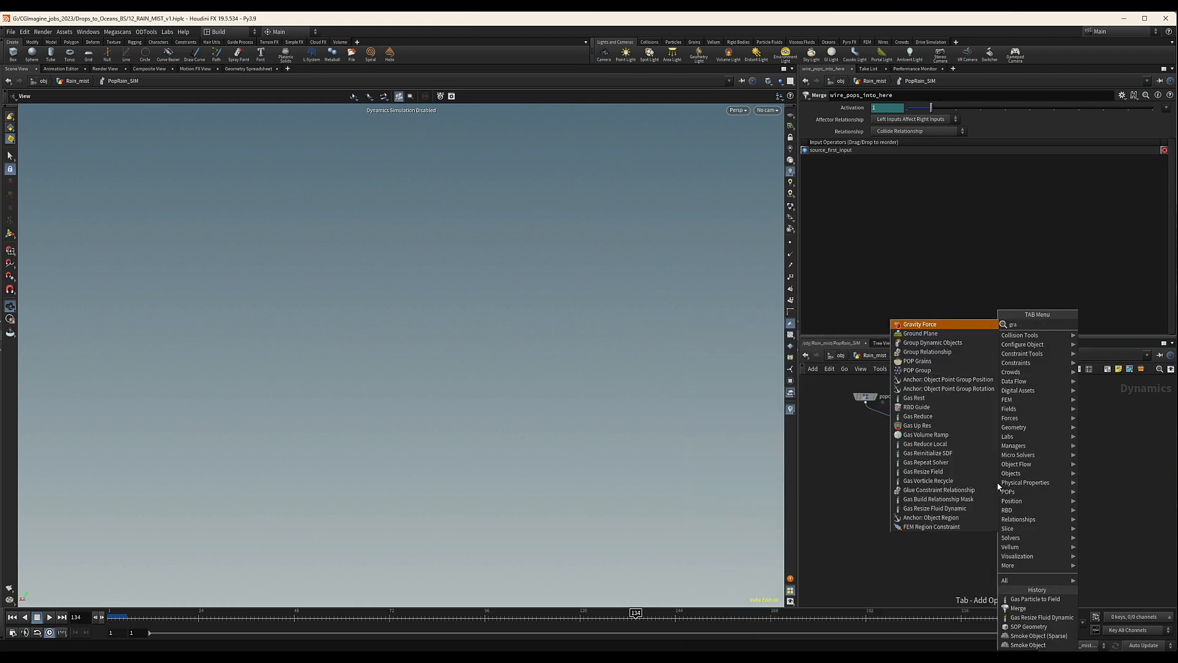
type("v")
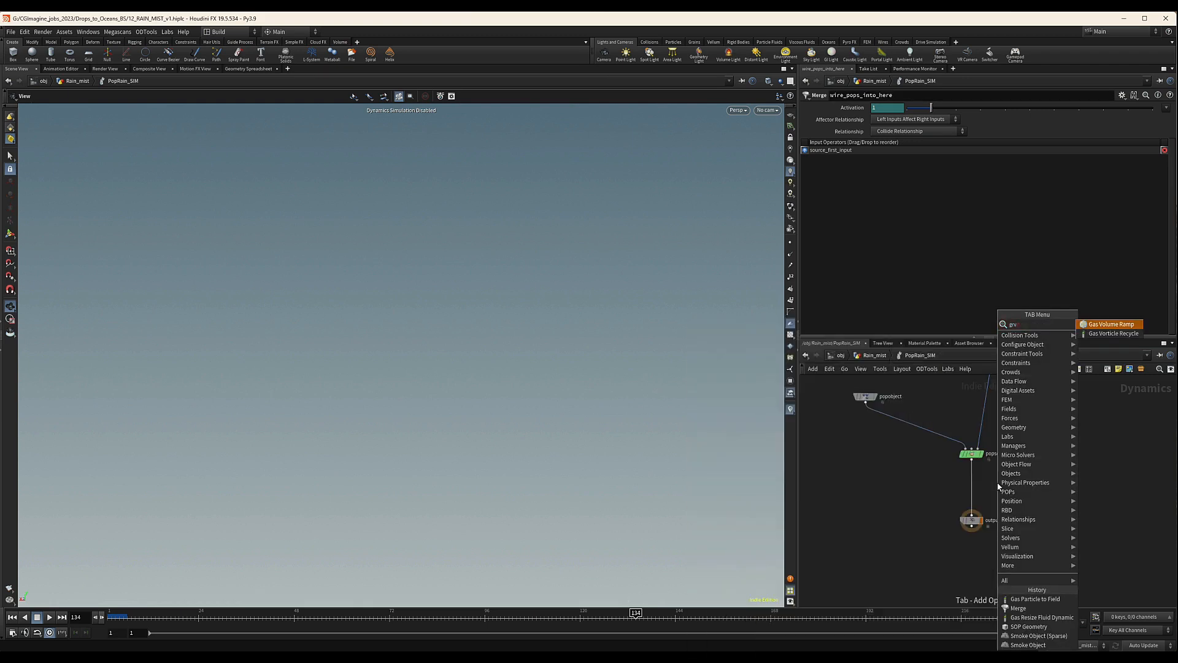
key("BackSpace")
type("a")
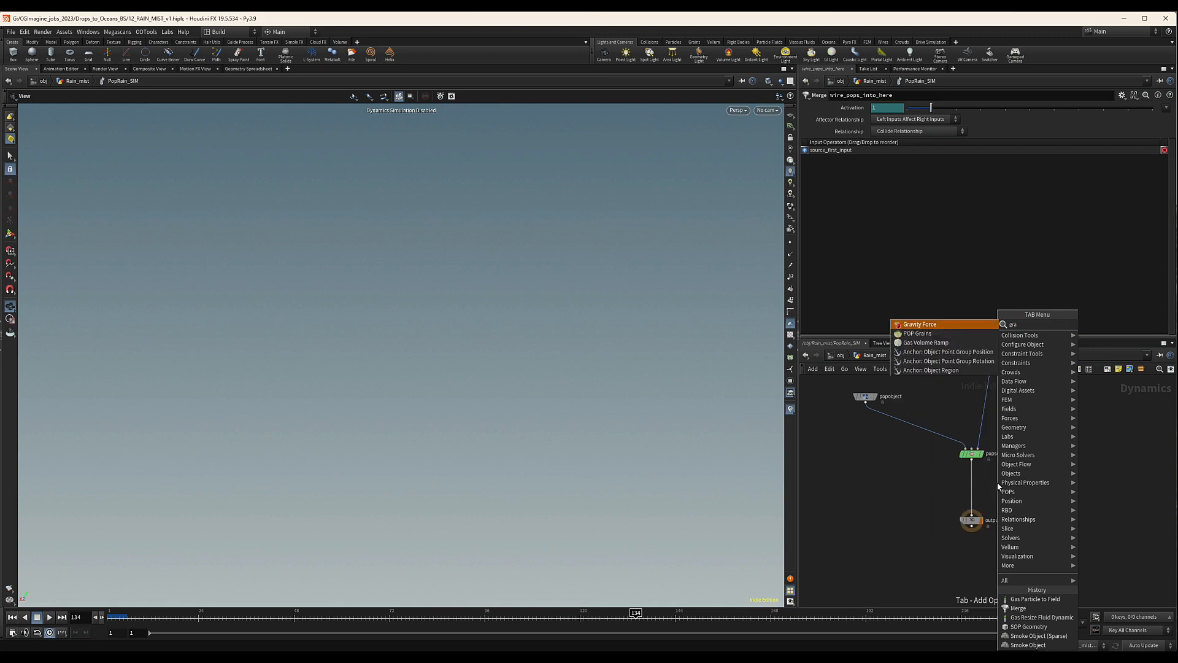
key("Return")
left_click(998, 487)
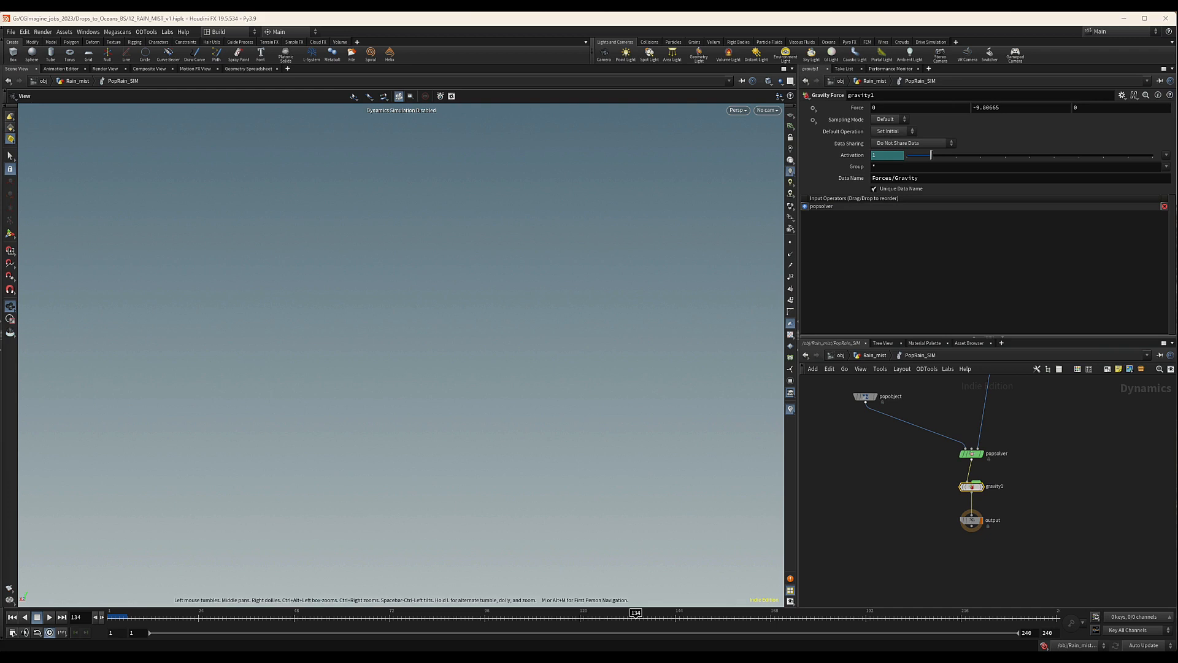
middle_click_drag(1031, 514, 1033, 455)
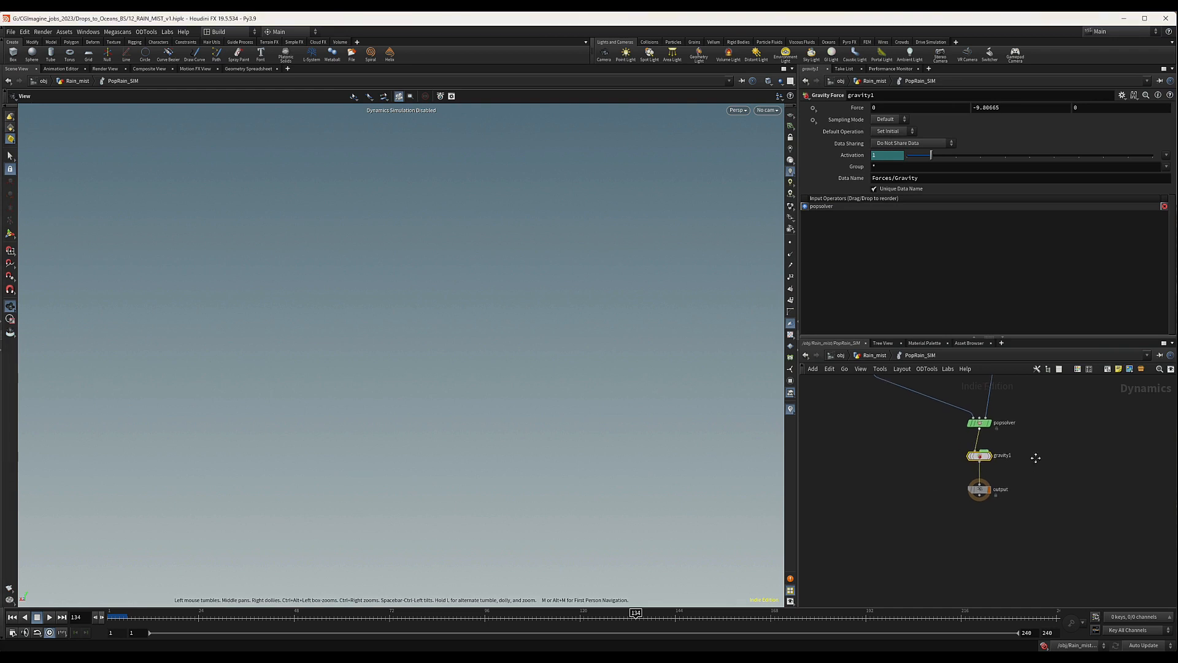
Step: Reposition popobject and widen the gap between source_first_input and wire_pops_into_here to make room for more nodes
middle_click_drag(913, 452, 1047, 507)
left_click_drag(893, 427, 917, 408)
middle_click_drag(979, 400, 949, 495)
scroll(1009, 489, "down", 3)
middle_click_drag(1033, 512, 1026, 500)
middle_click_drag(1010, 454, 1006, 476)
scroll(1003, 470, "up", 3)
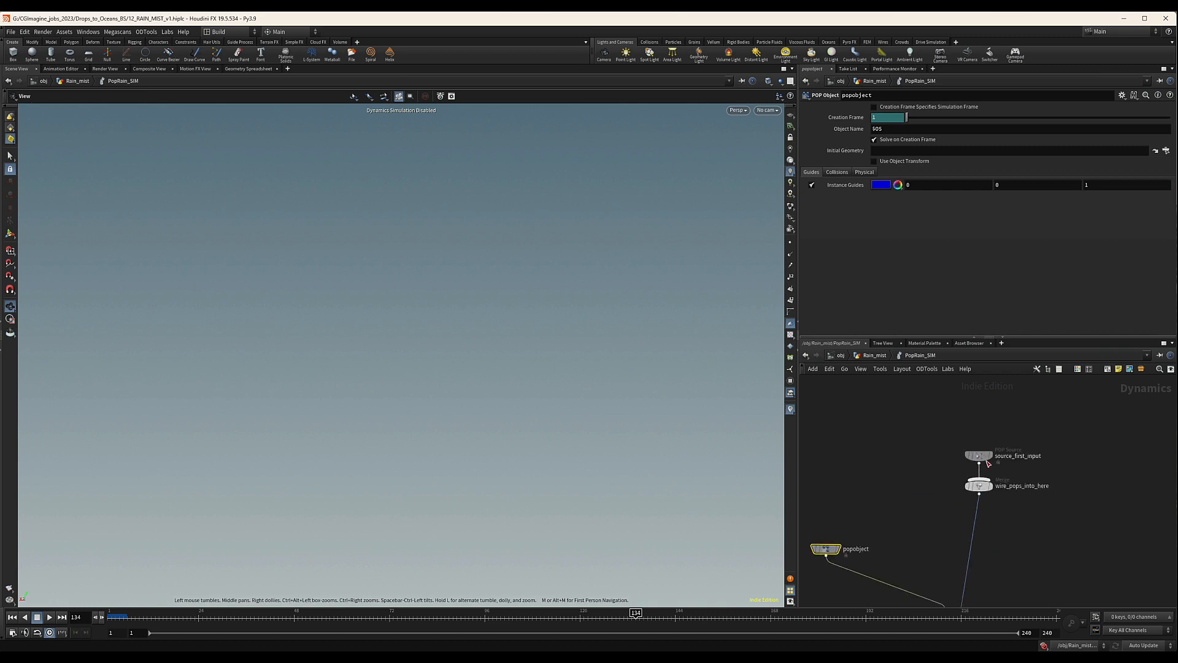
left_click_drag(984, 455, 984, 418)
middle_click_drag(1006, 507, 986, 478)
left_click_drag(961, 455, 961, 504)
middle_click_drag(935, 414, 933, 440)
Step: Set the emission type of source_first_input to All Points
left_click(957, 414)
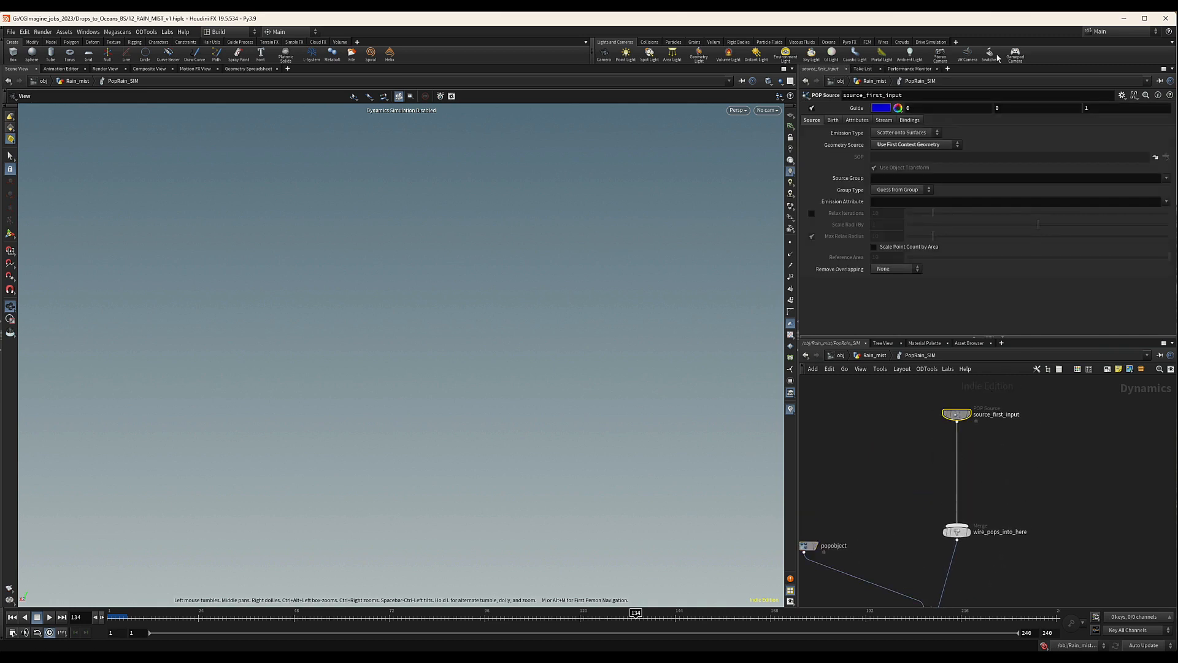
left_click(903, 132)
left_click(902, 146)
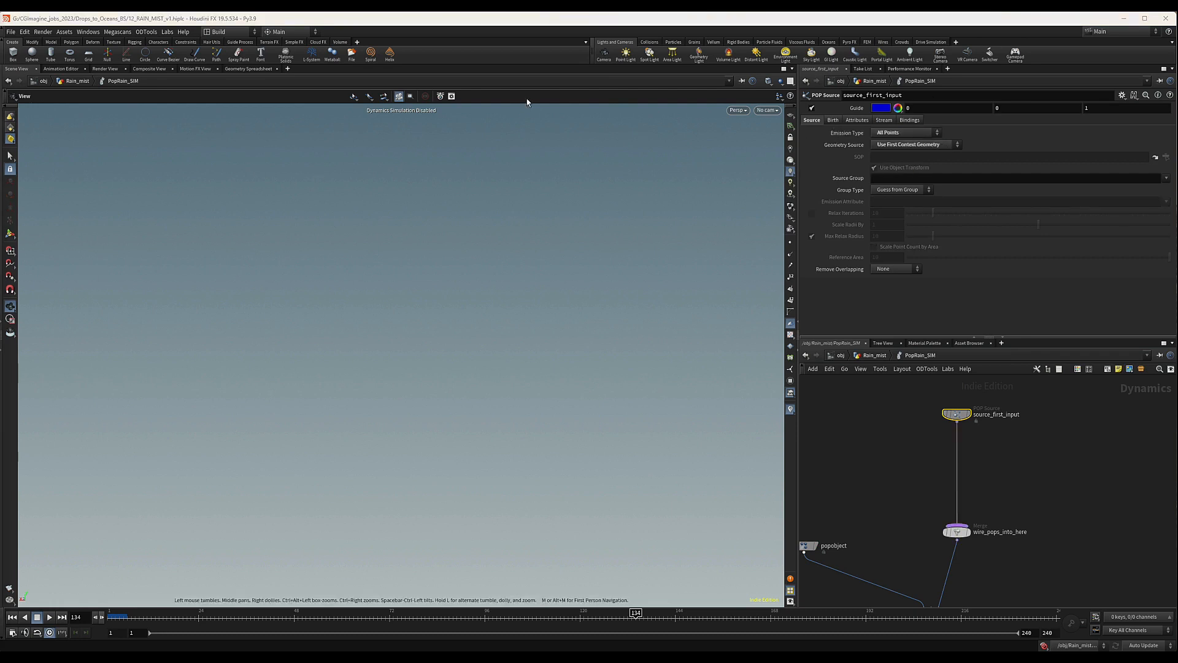
Step: Set the source's initial velocity to Add to inherited velocity, with a variance of 0.2
left_click(859, 120)
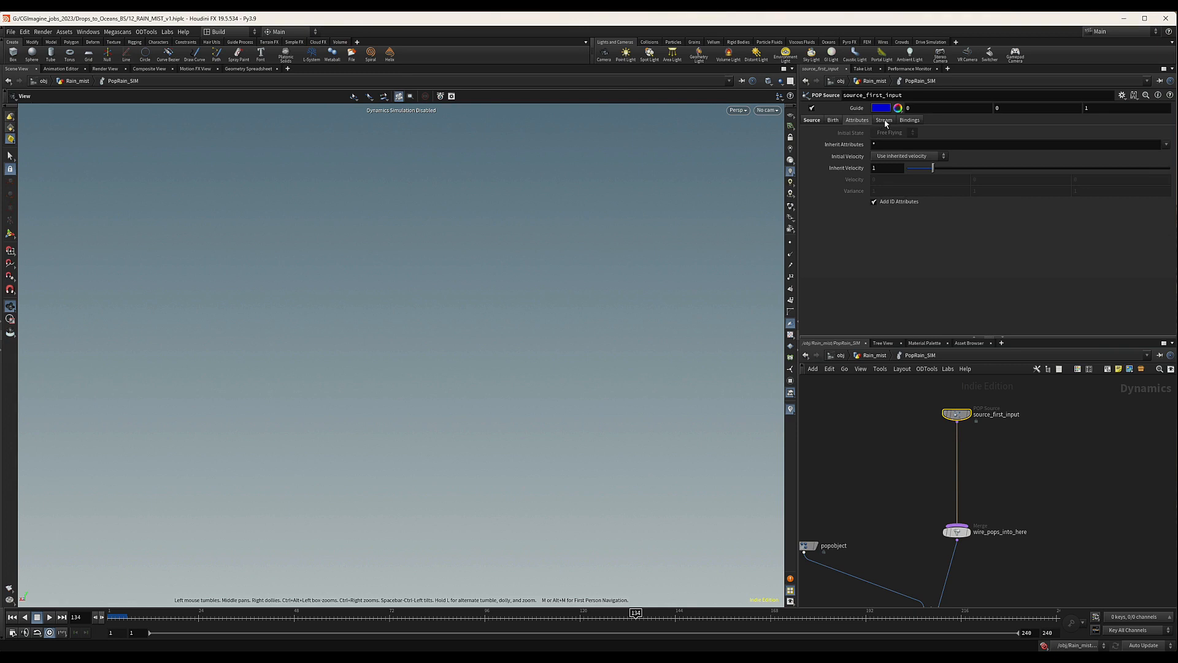
left_click(895, 157)
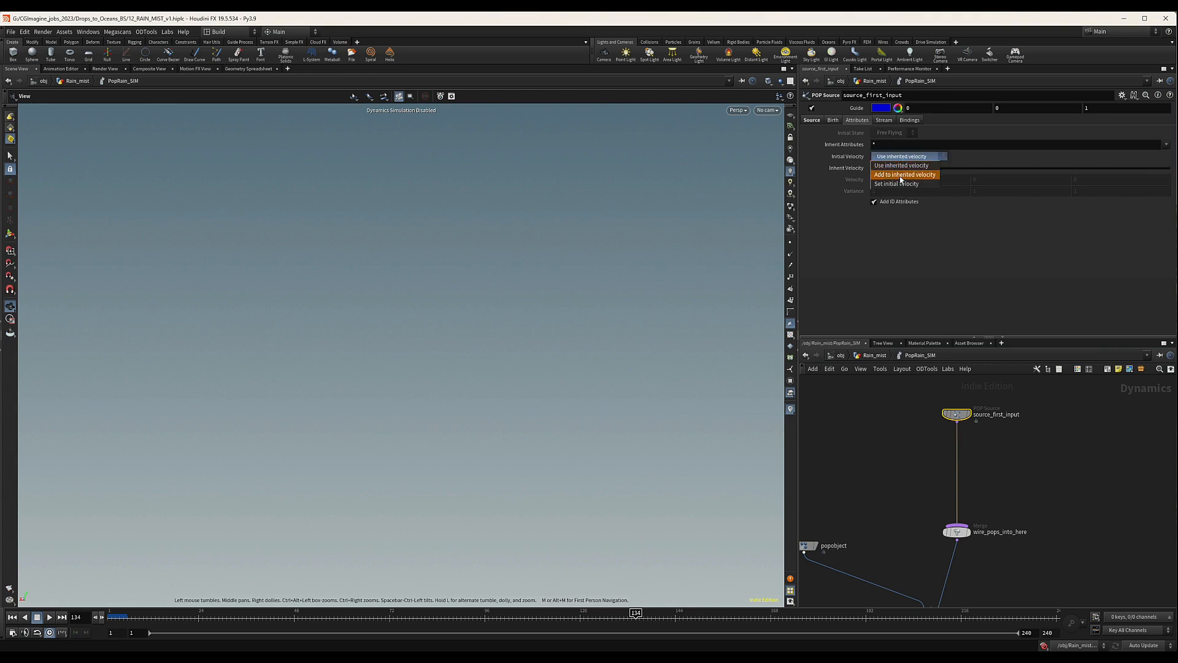
left_click(900, 176)
left_click(879, 193)
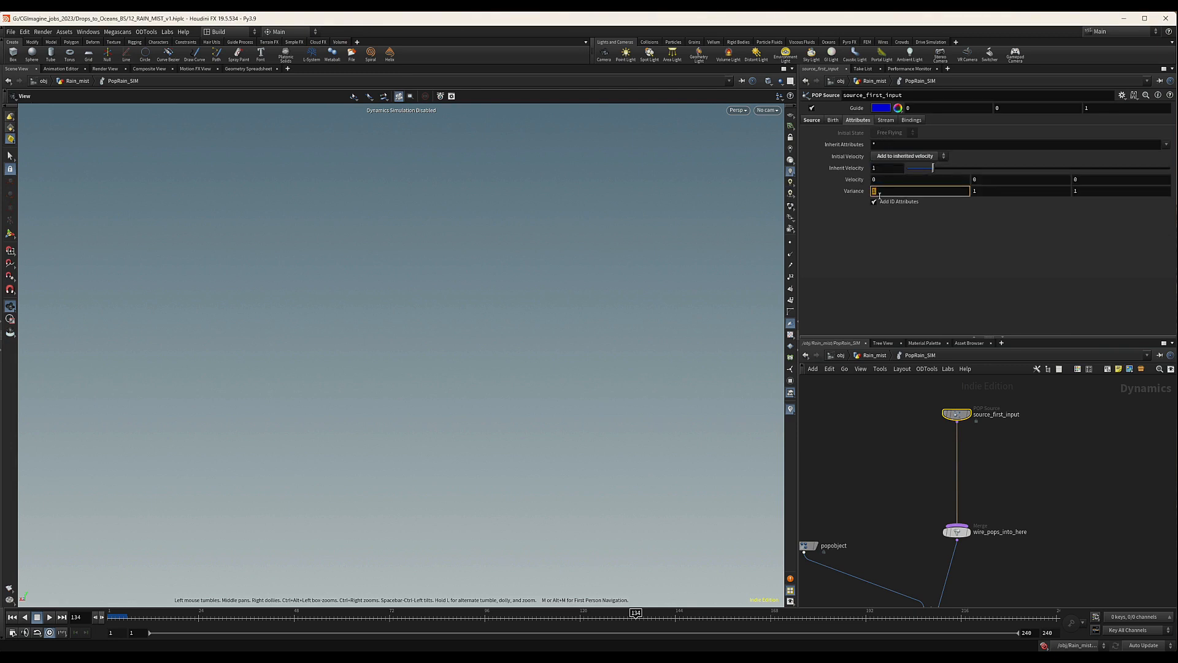
key("Tab")
type("0.2")
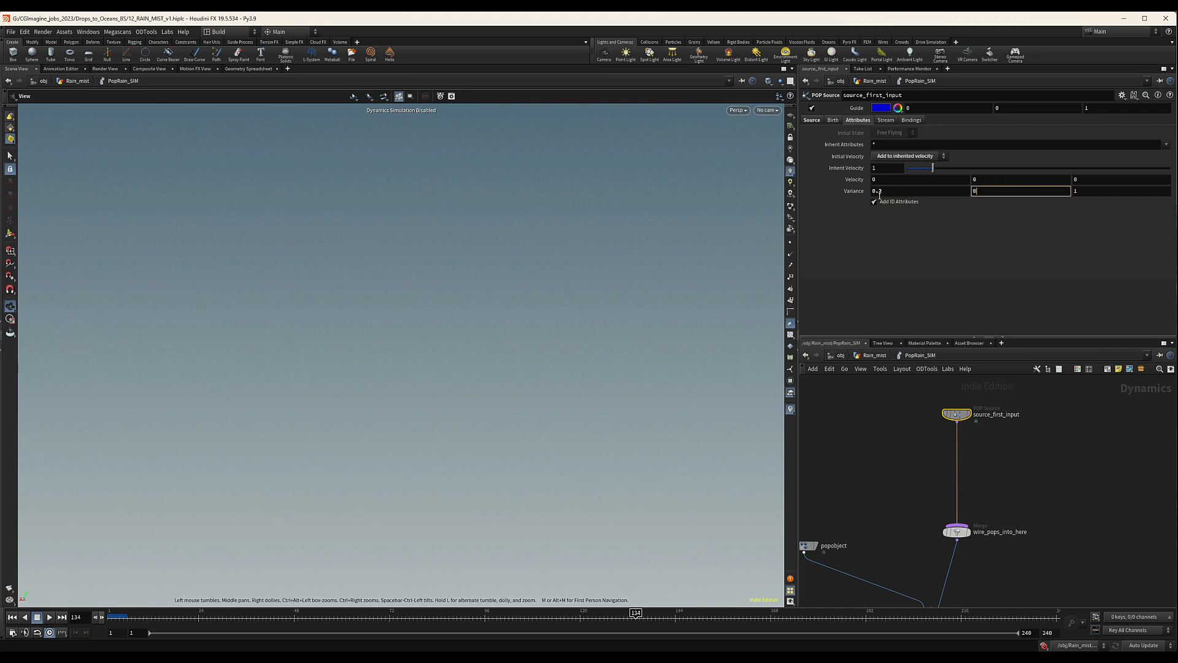
key("Tab")
key("Return")
Step: Set the life expectancy of the particles born from source_first_input to 3
left_click(832, 121)
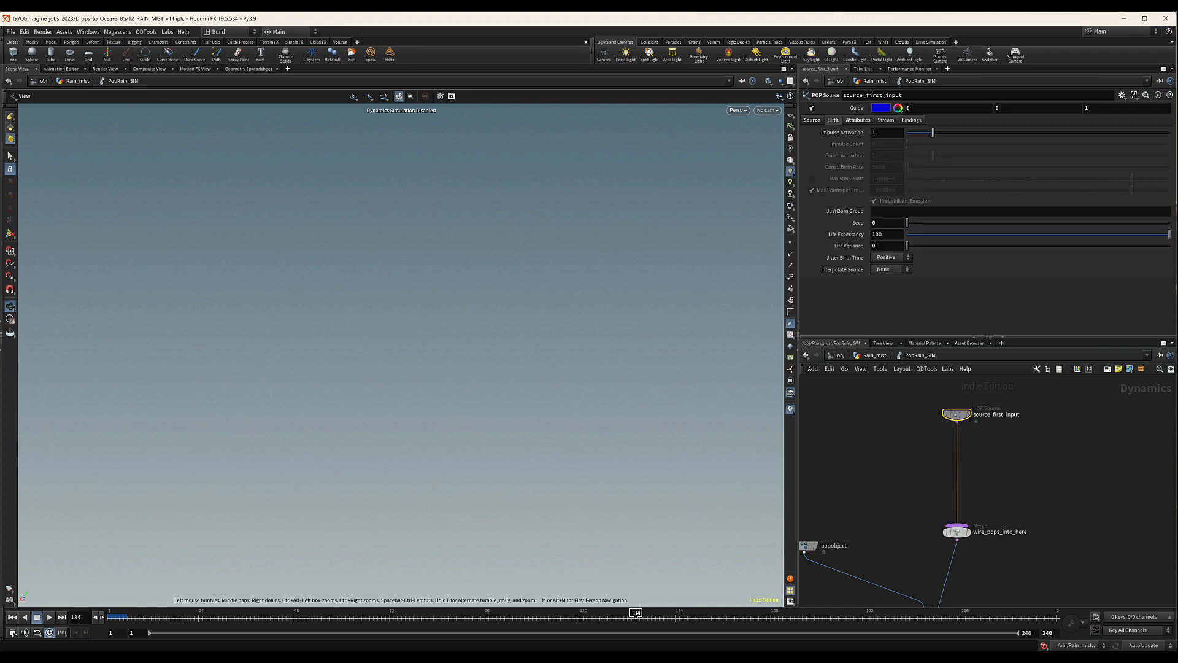
left_click_drag(884, 234, 795, 250)
type("4")
key("Return")
left_click_drag(892, 236, 836, 239)
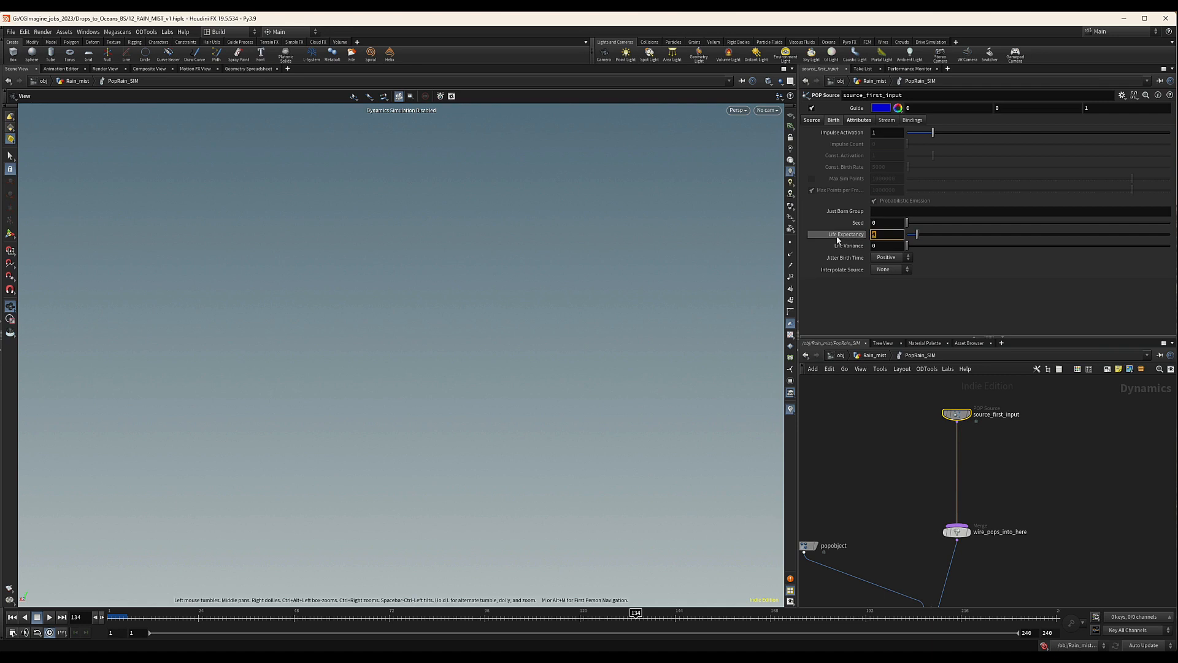
type("3")
key("Return")
left_click(816, 122)
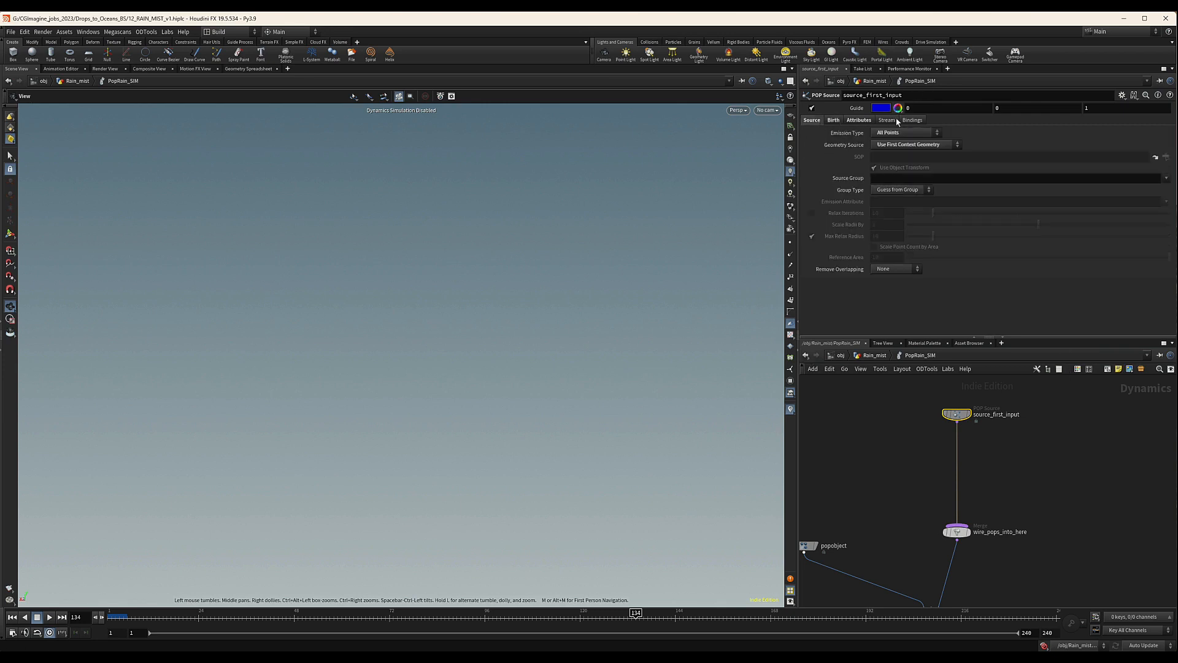
Step: Insert a POP Advect by Volumes node between source_first_input and wire_pops_into_here
middle_click_drag(1002, 460, 1000, 462)
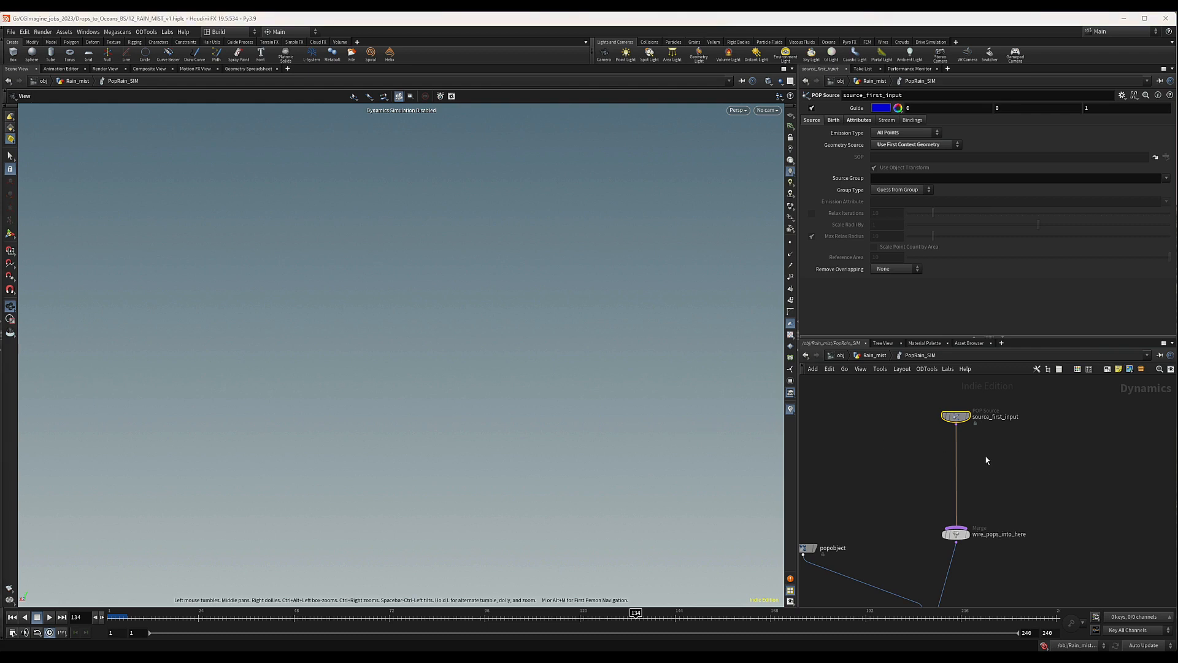
key("Tab")
type("popa")
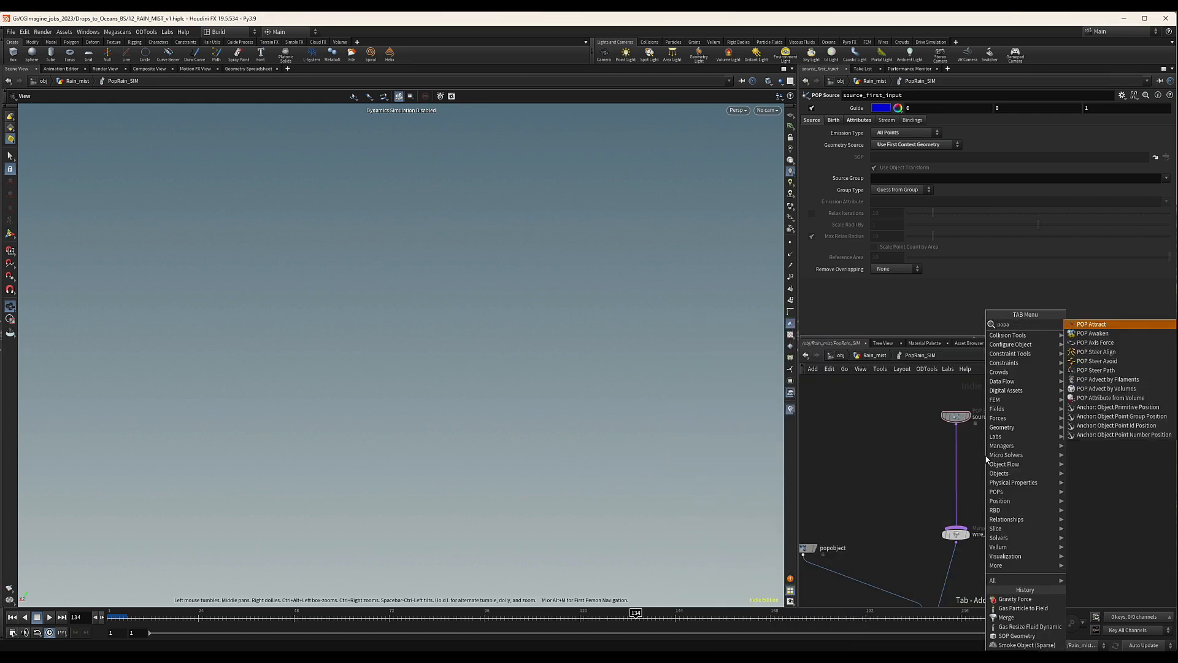
type("t")
key("Down")
key("Return")
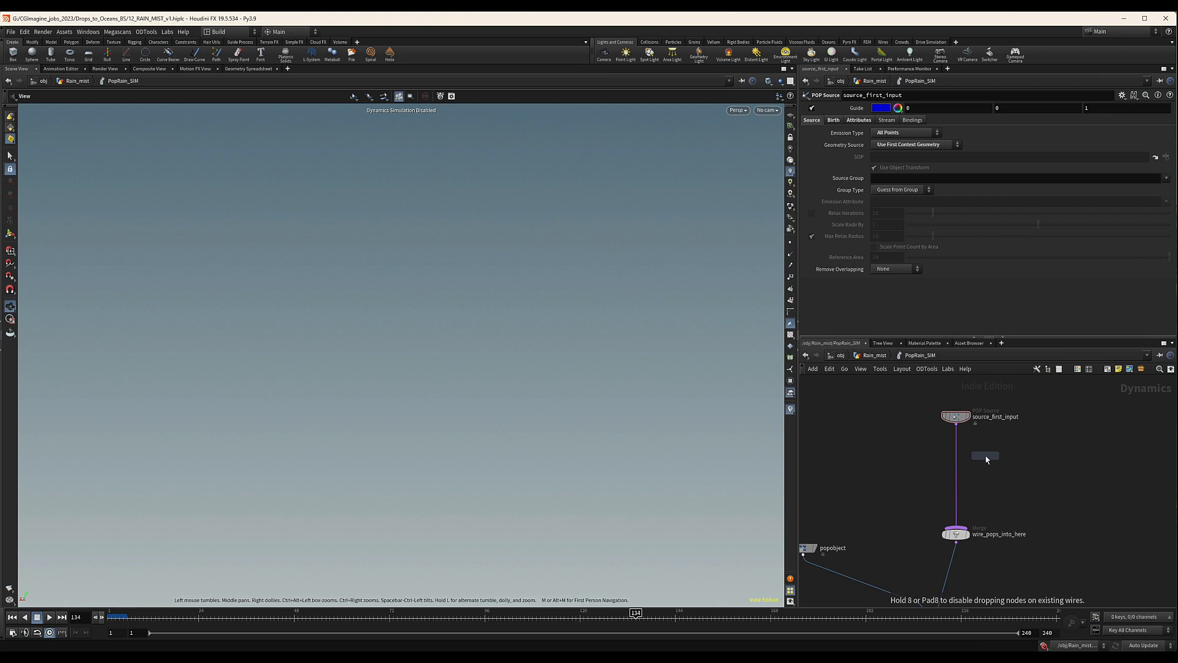
left_click(955, 444)
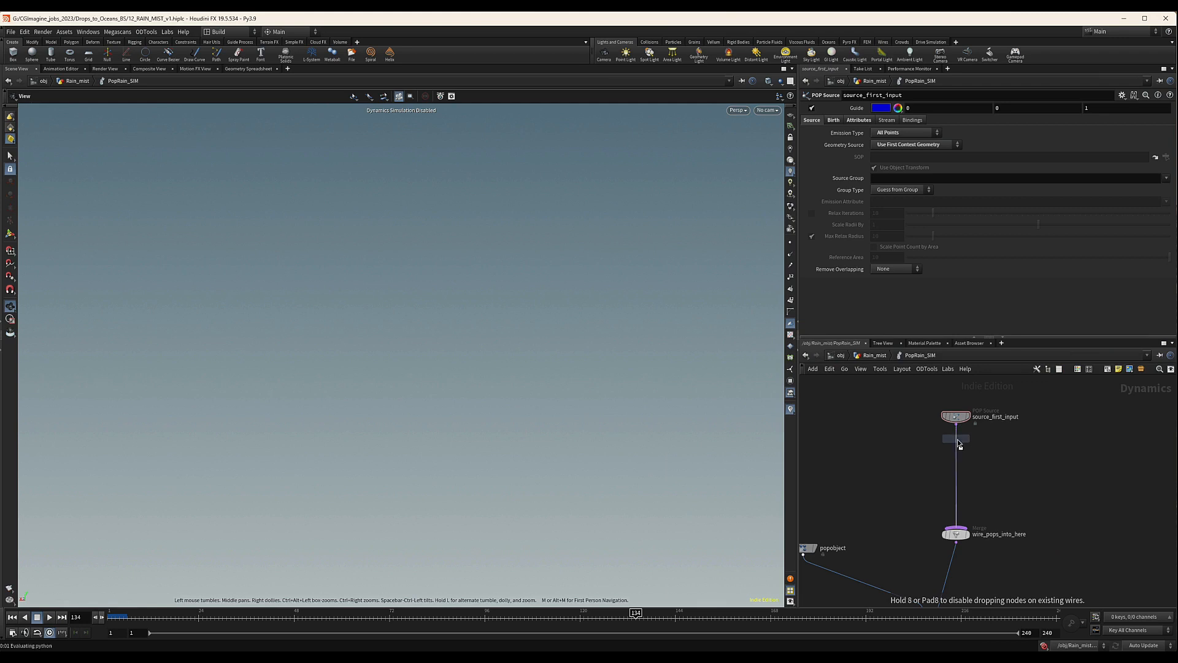
Step: Set the SOP velocity source of popadvectbyvolumes1 to ../../OUT_MIST_VEL/ and turn off Treat as Wind
left_click(1081, 157)
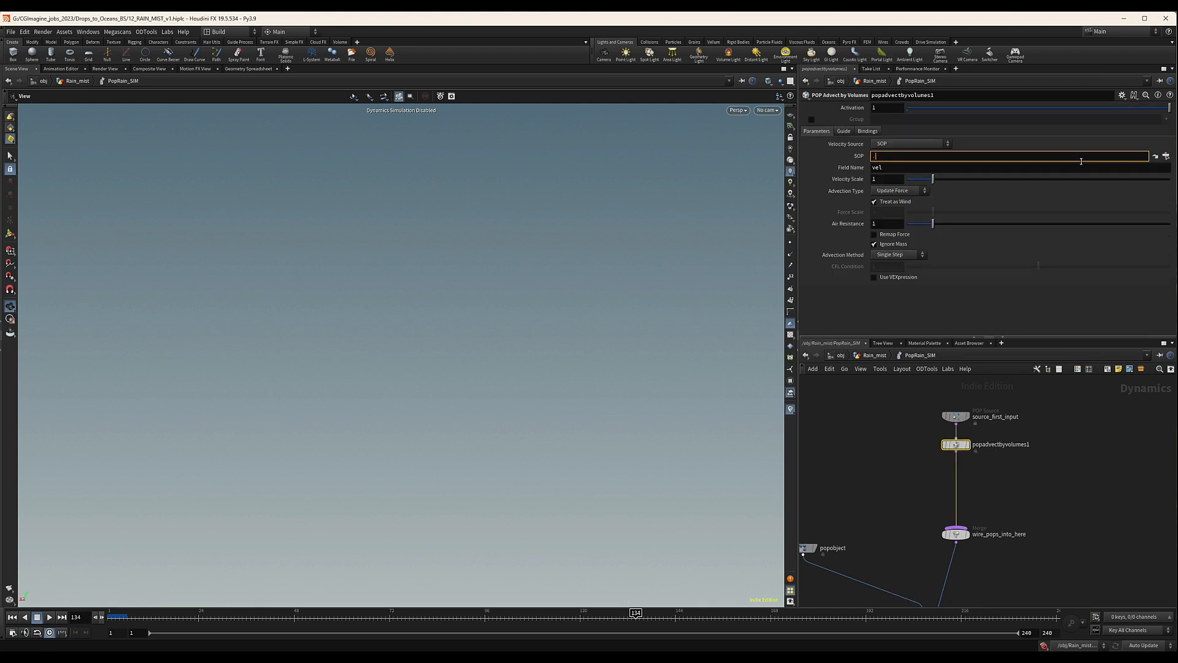
type("/../")
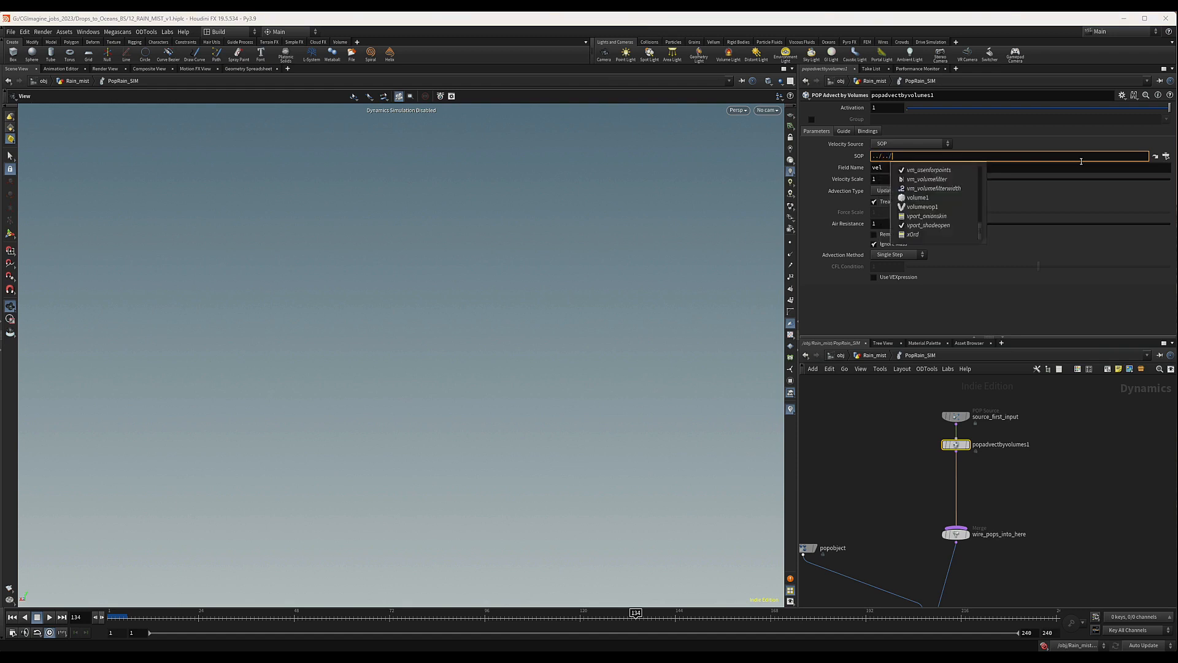
type("OU")
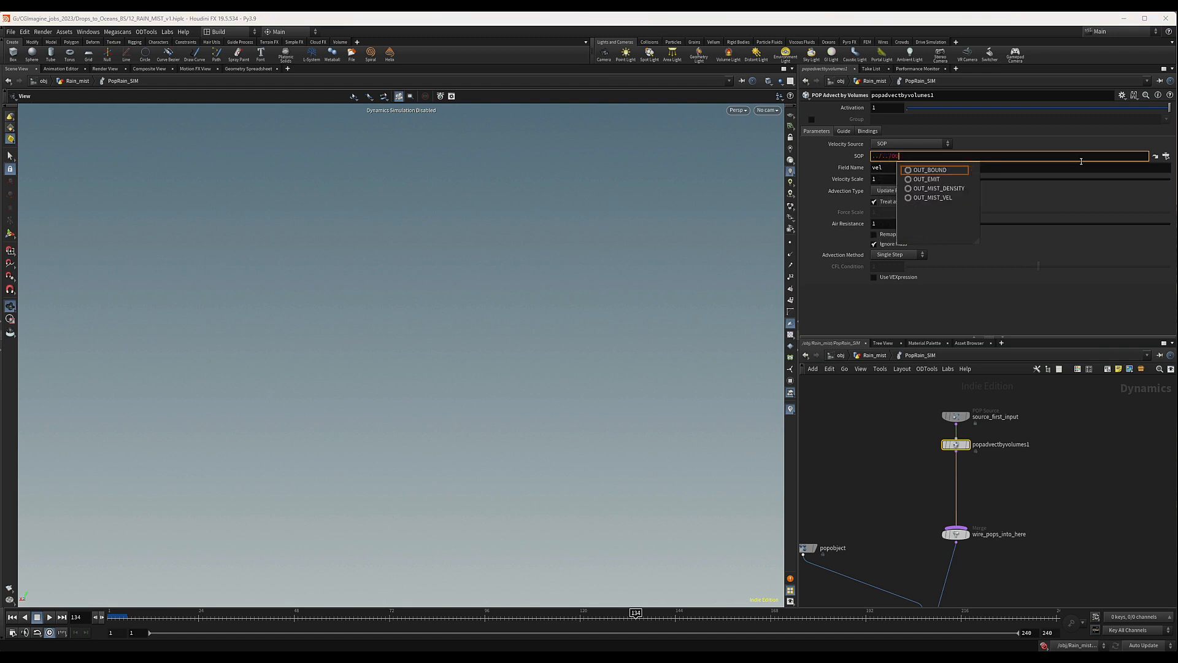
key("Down")
key("Down")
key("Down")
key("Return")
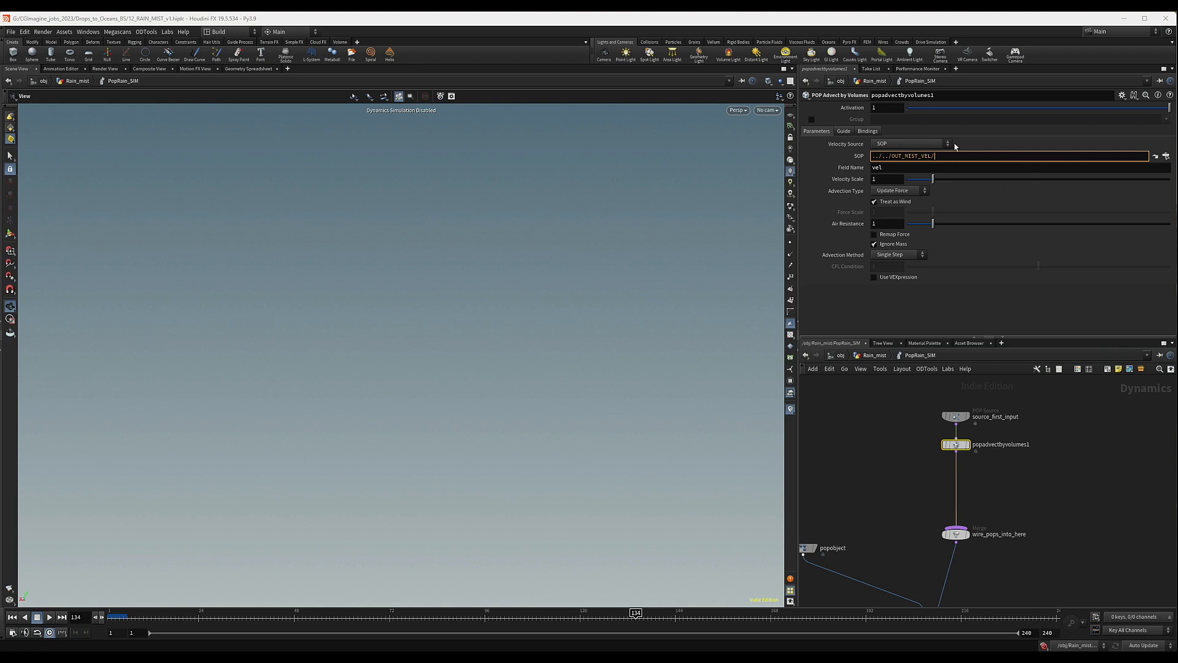
left_click(875, 202)
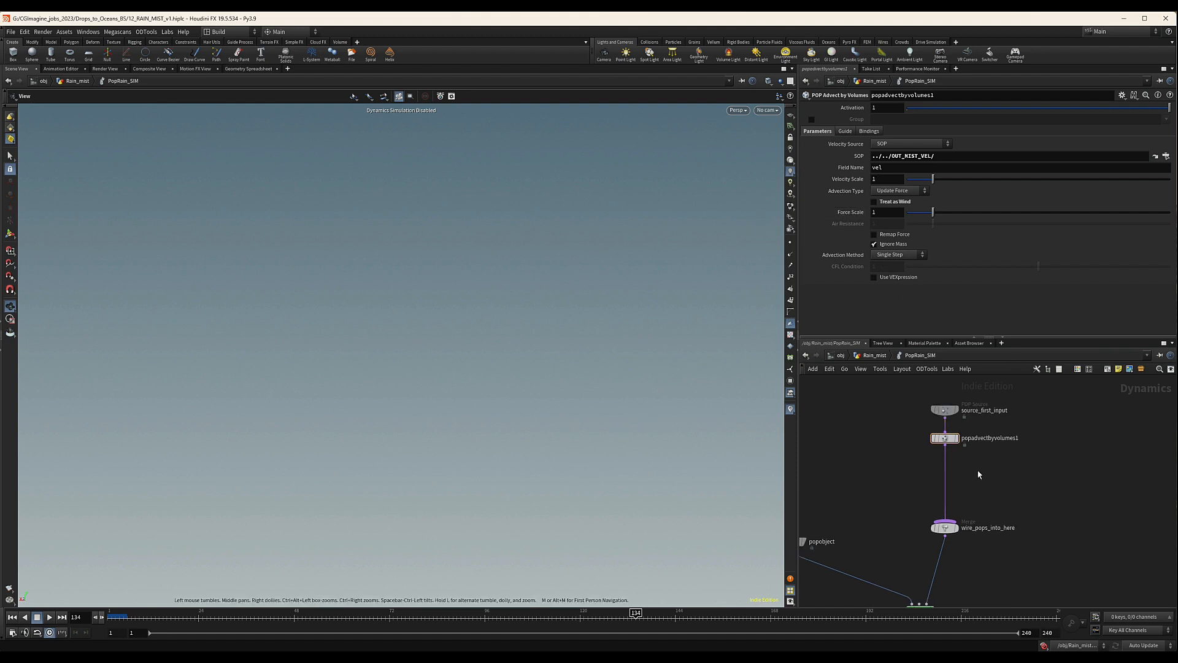
Step: Insert a POP Kill node between popadvectbyvolumes1 and wire_pops_into_here
key("Tab")
type("popk")
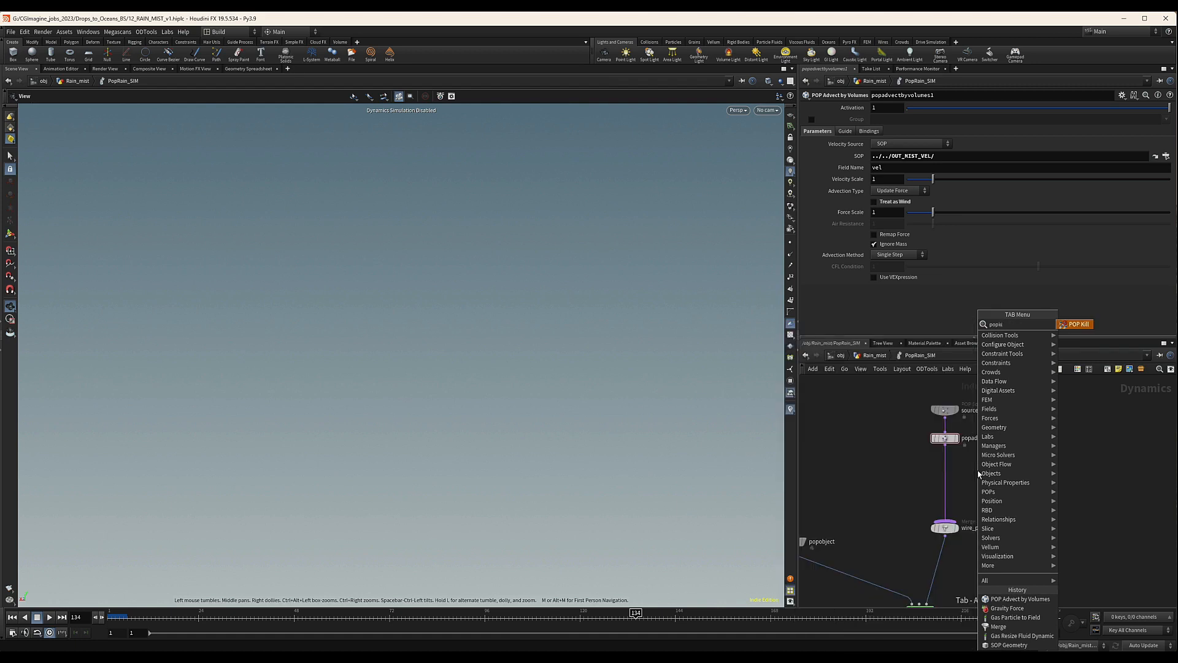
type("i")
key("Return")
left_click(945, 466)
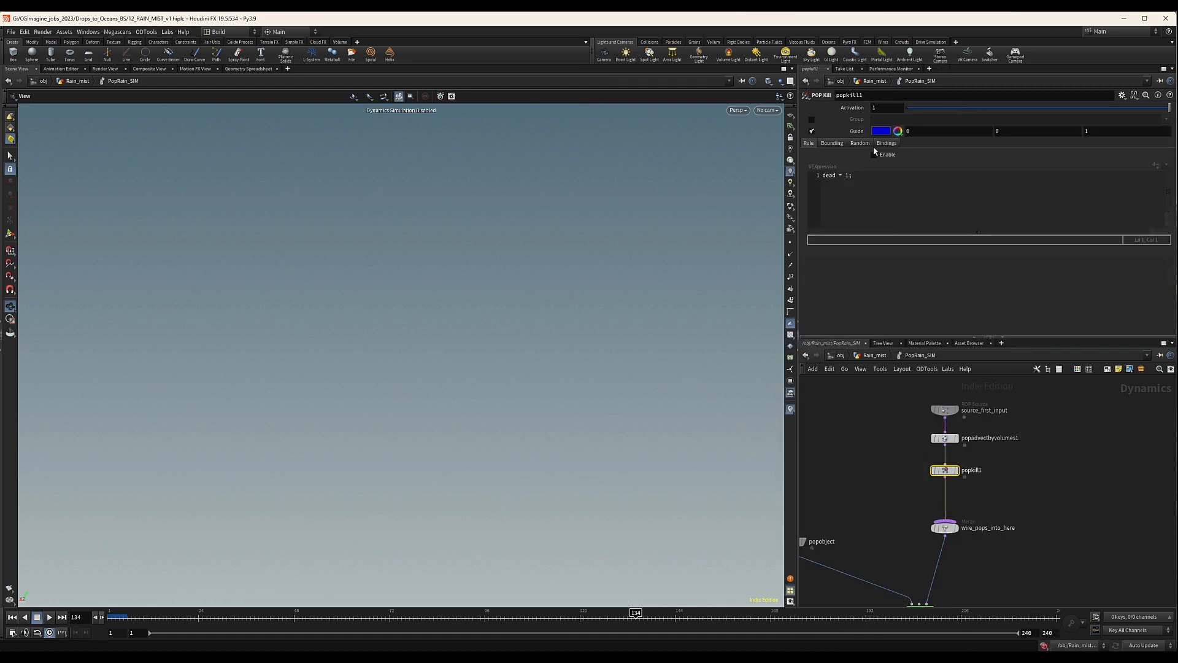
Step: Enable popkill1's bounding kill with type Bounding Object, SOP path ../../OUT_BOUND/ and Invert turned on
left_click(833, 144)
left_click(887, 164)
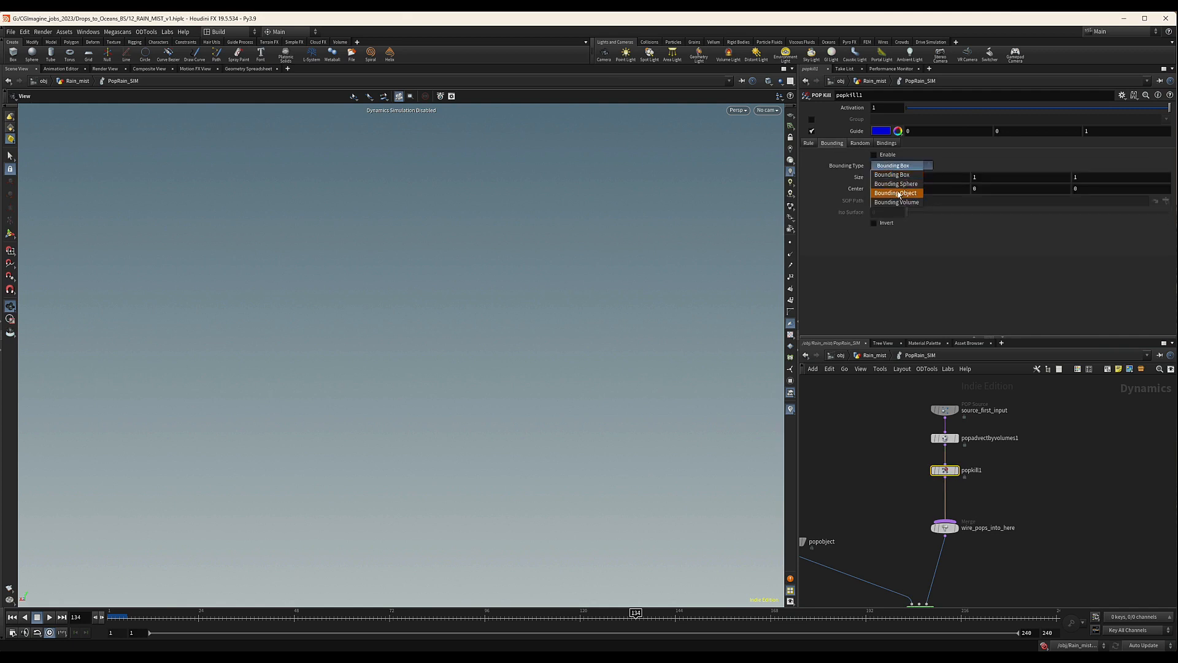
left_click(889, 185)
left_click(1087, 203)
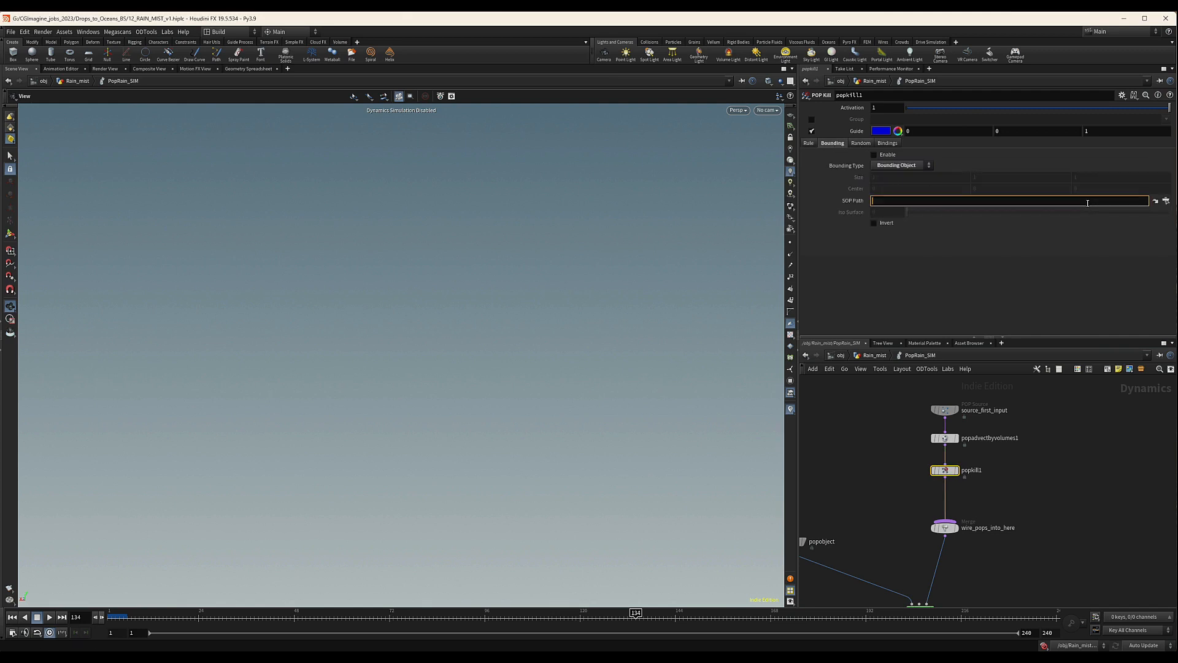
type("../..")
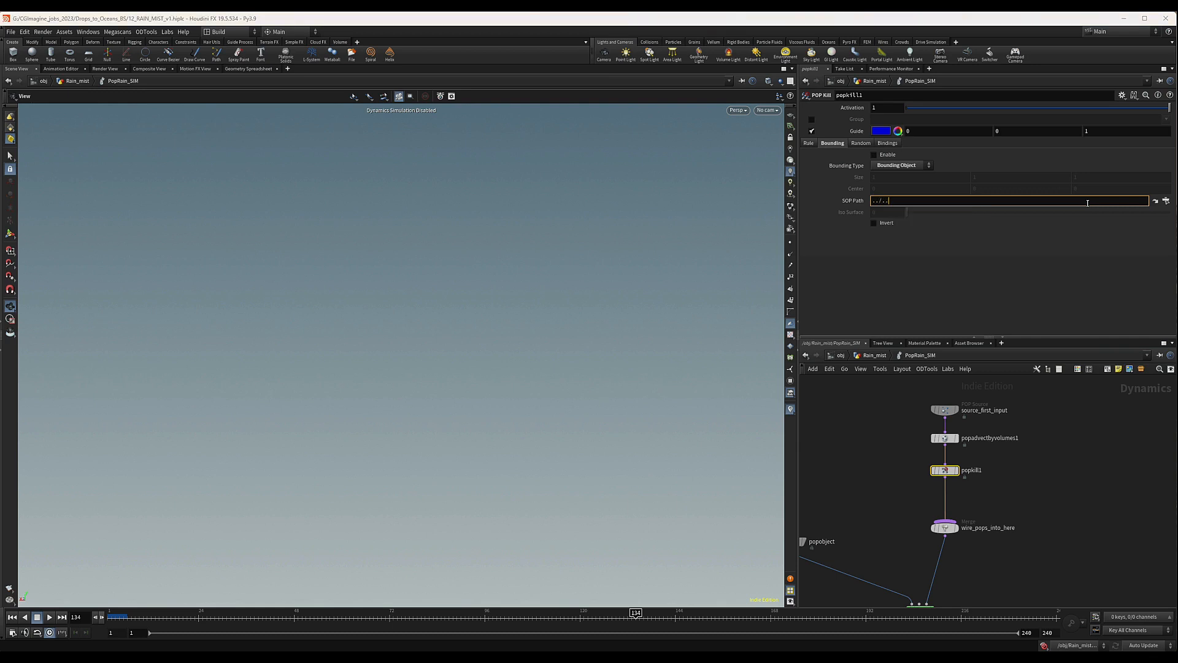
type("/O")
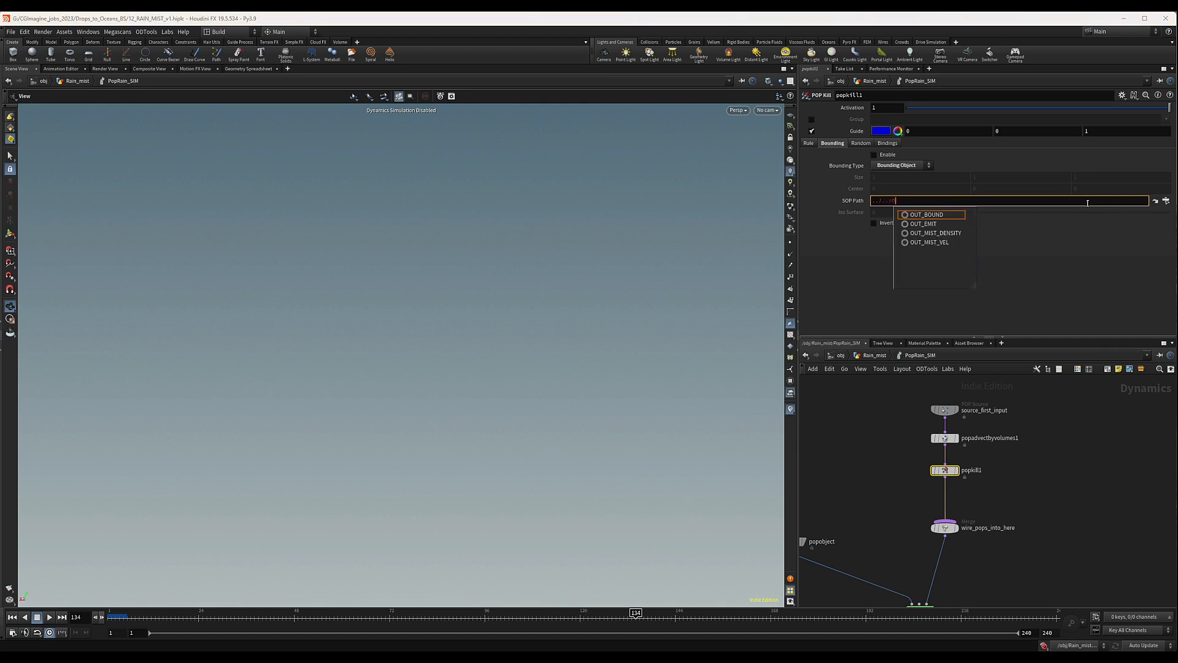
key("Down")
key("Return")
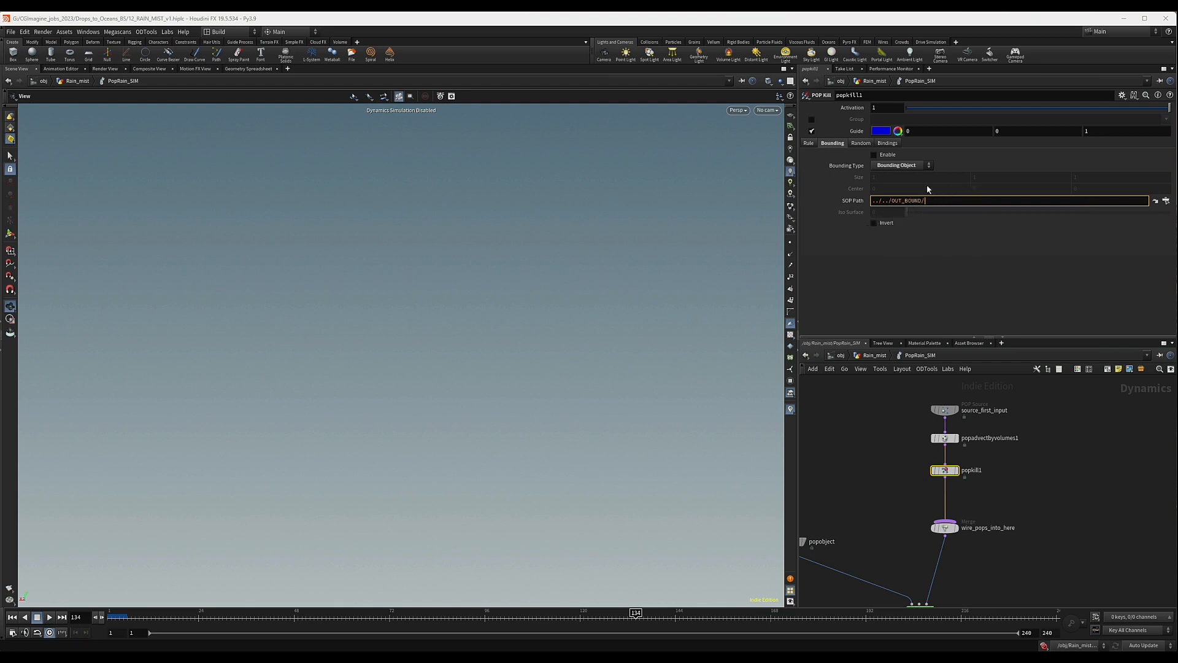
left_click(875, 223)
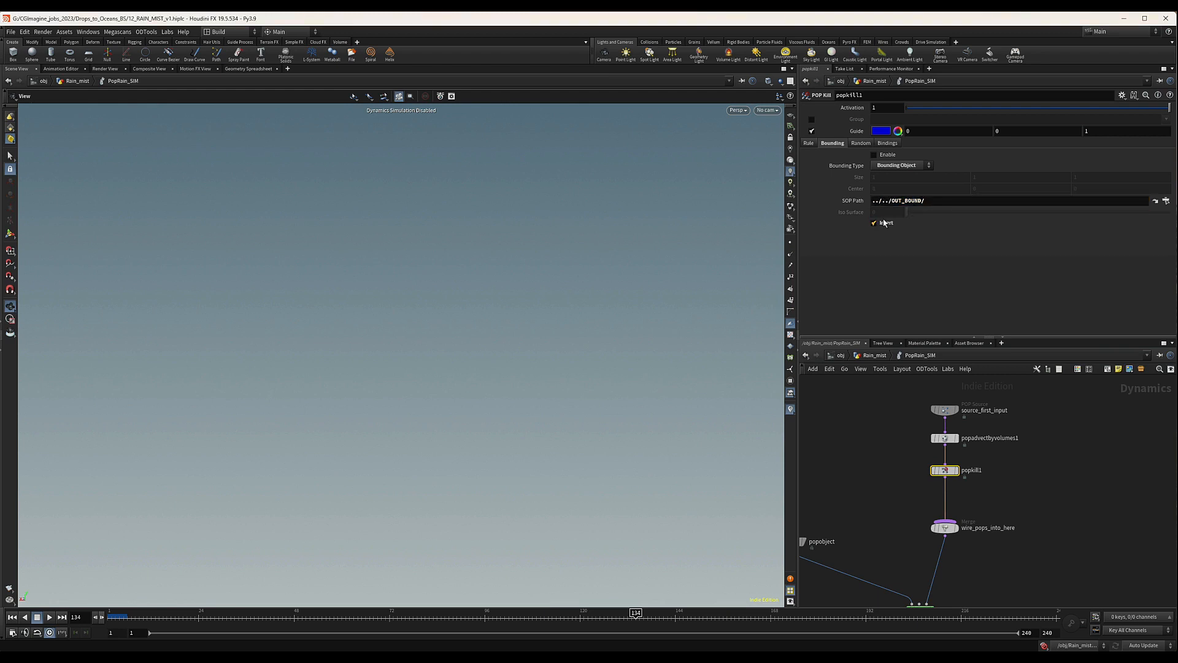
left_click(874, 155)
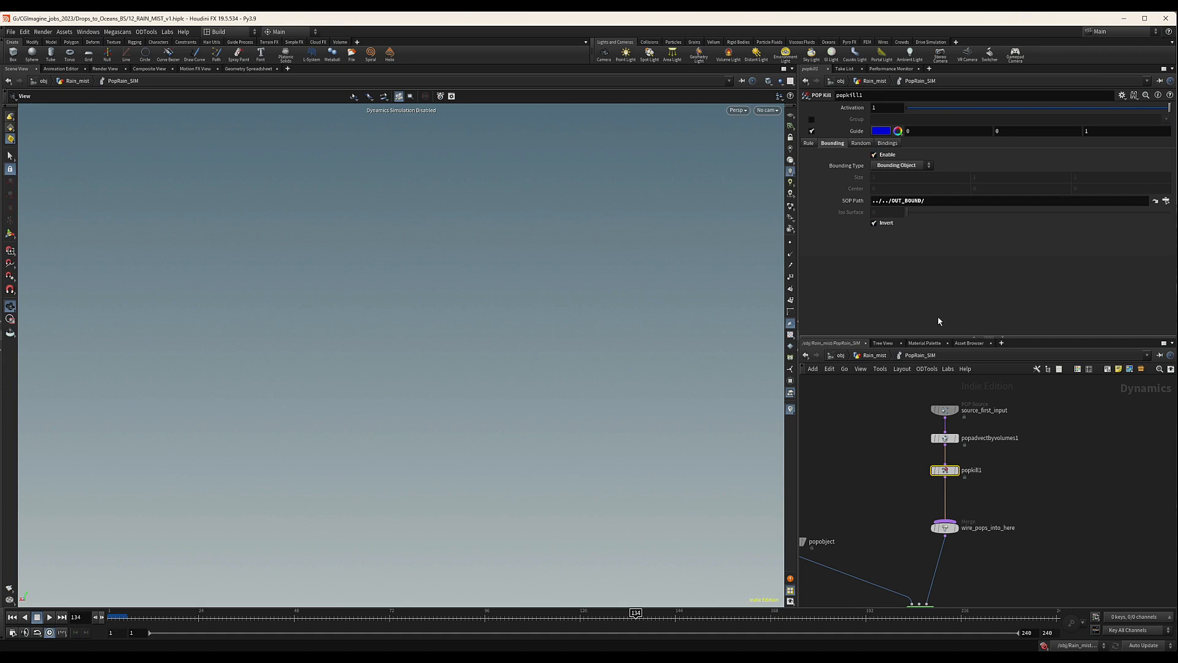
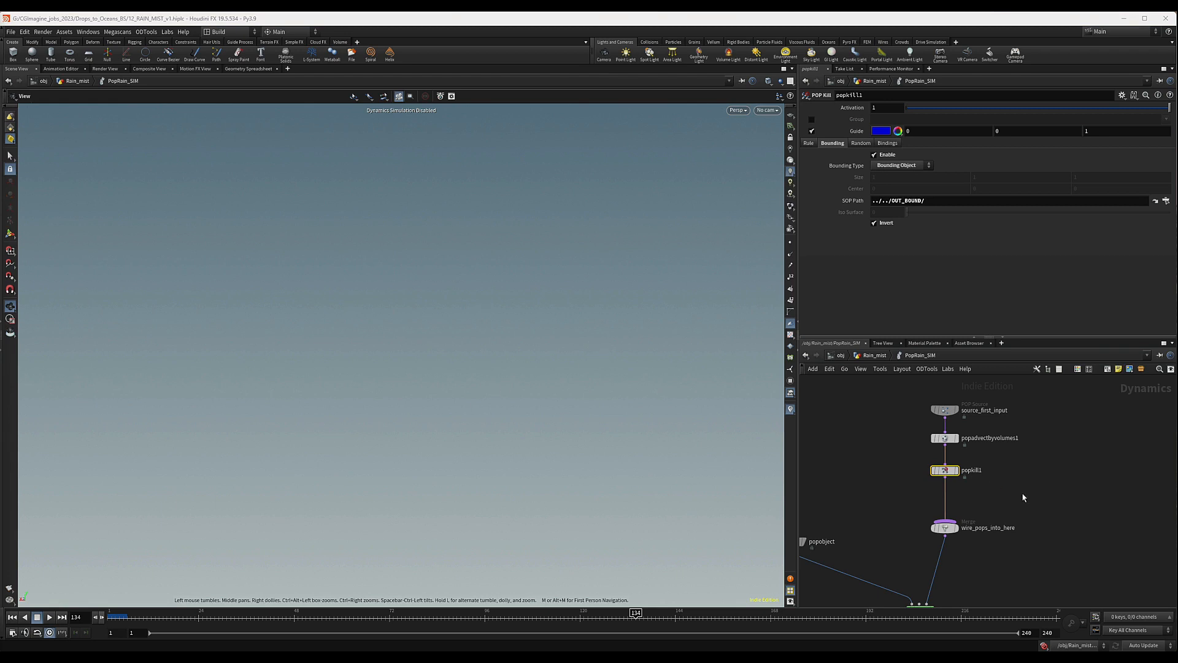
Step: Insert a second POP Kill node between popkill1 and wire_pops_into_here
left_click_drag(946, 485, 946, 489)
key("Tab")
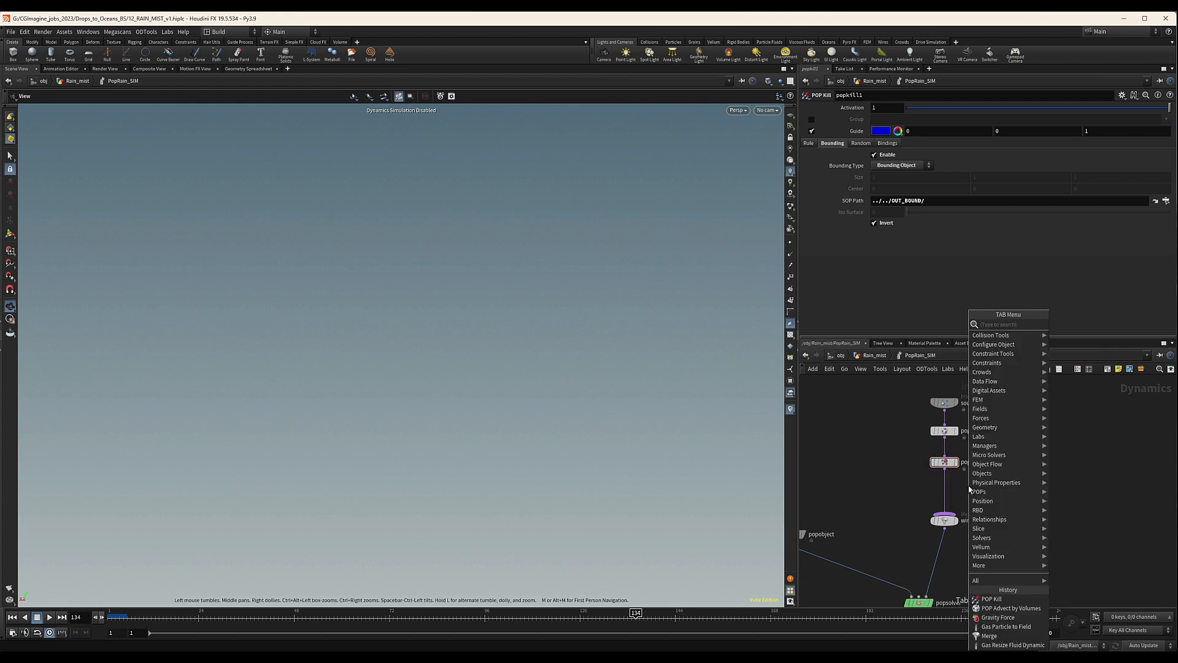
type("popki")
key("Return")
left_click(970, 489)
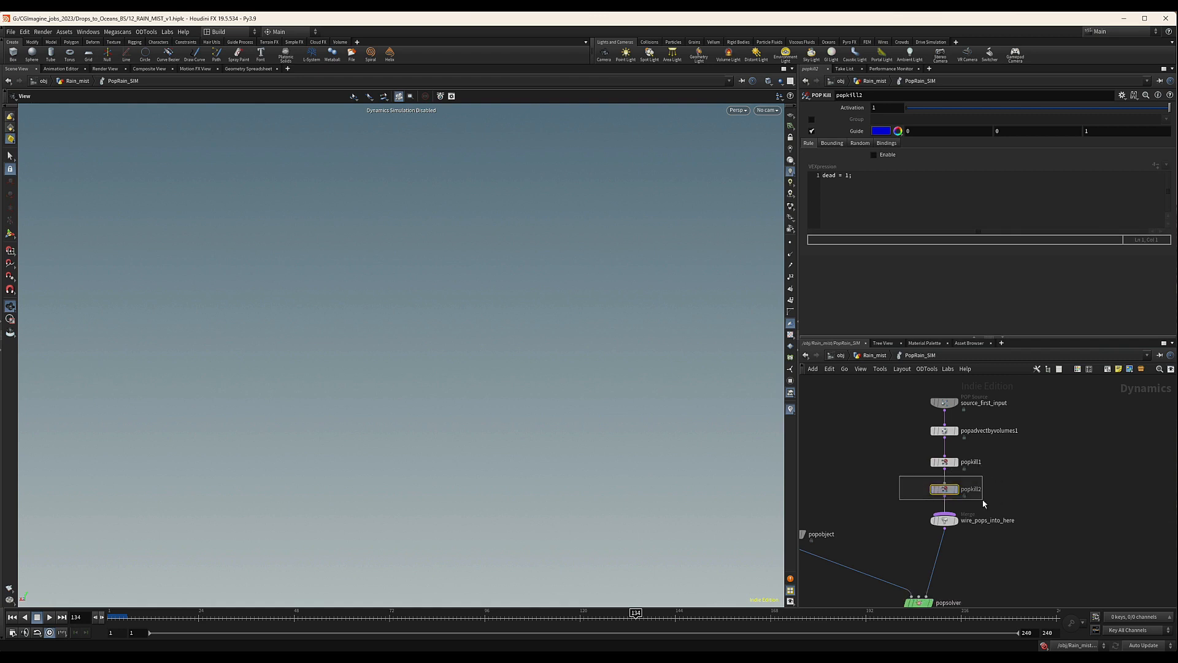
Step: Enable popkill2's bounding kill with type Bounding Object and SOP path /obj/wavetank_fluid/RENDER_Vol
left_click(836, 145)
left_click(874, 156)
left_click(901, 165)
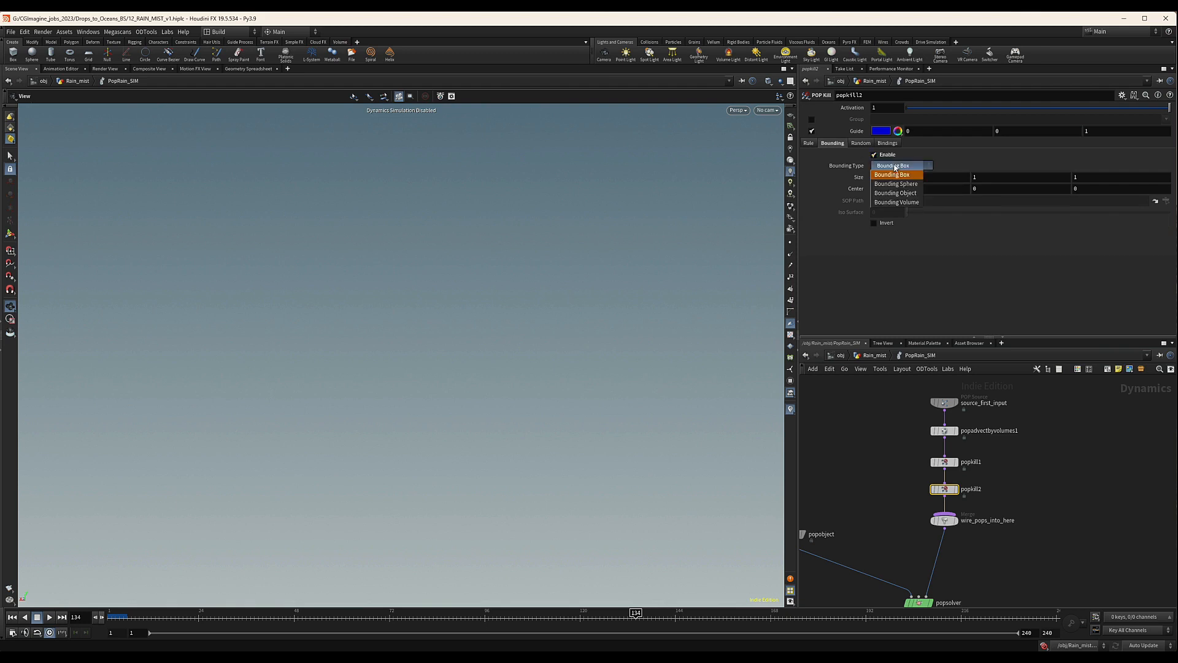
left_click(896, 190)
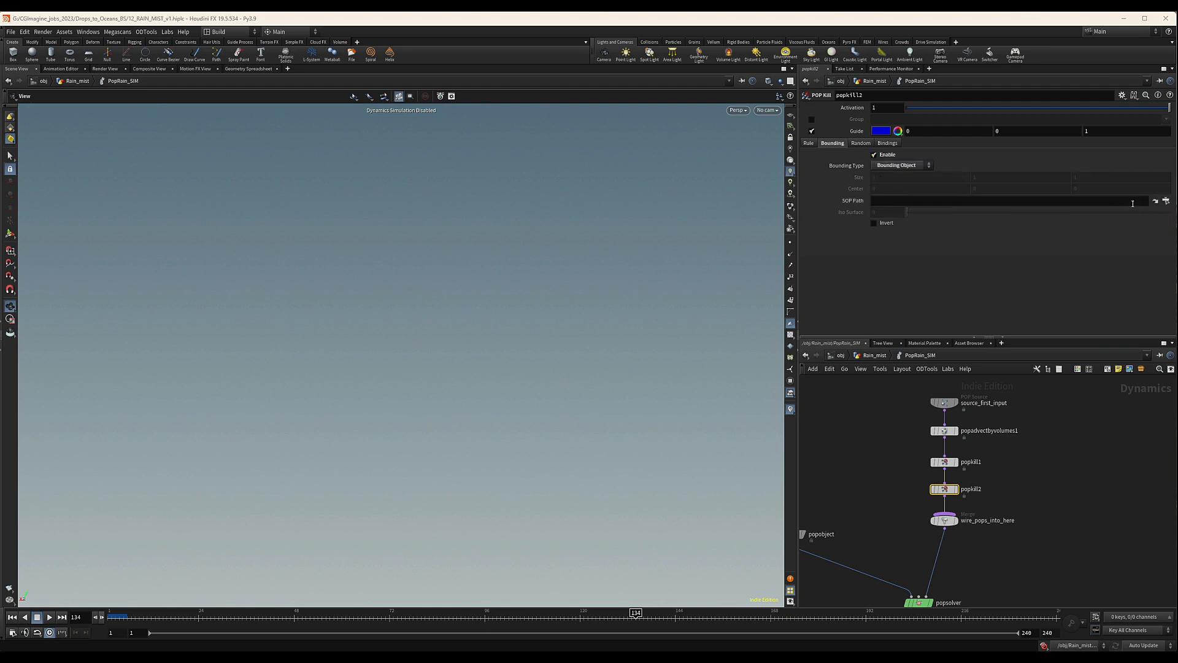
left_click(1166, 201)
scroll(1129, 184, "up", 6)
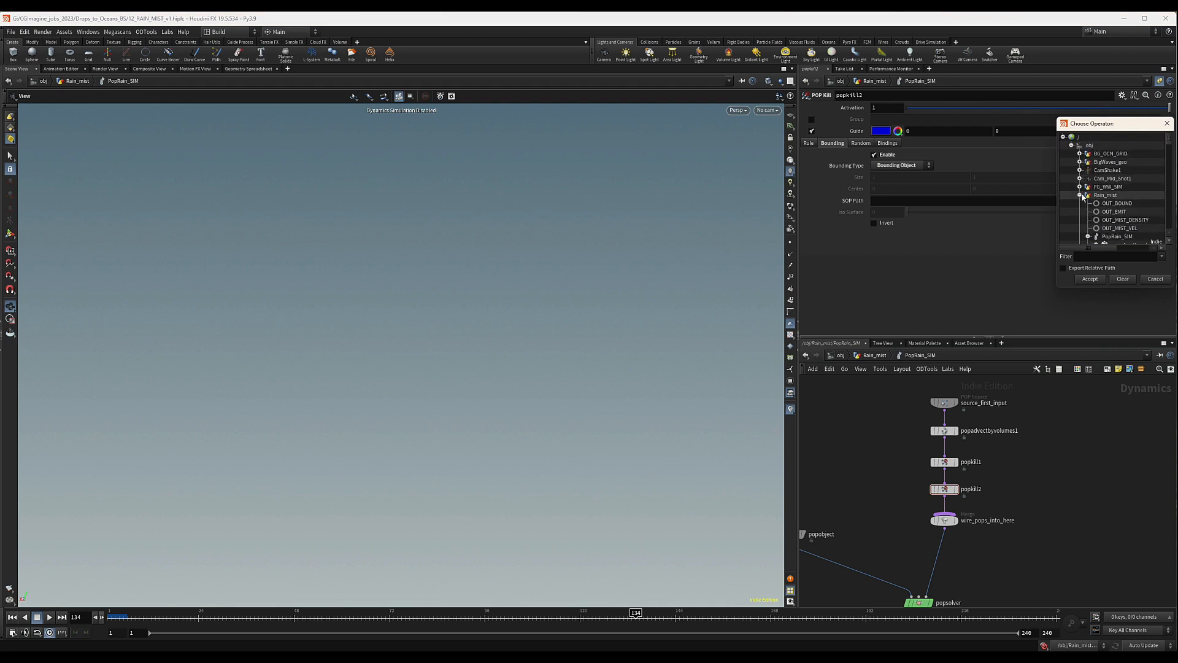
scroll(1114, 203, "down", 10)
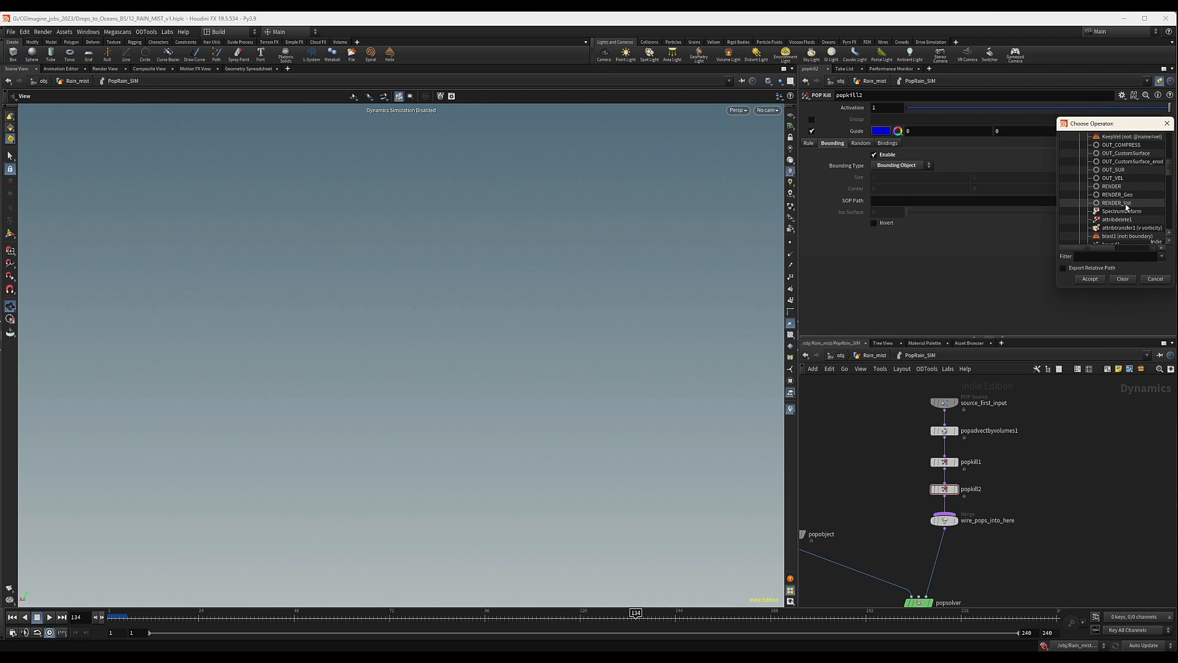
double_click(1126, 207)
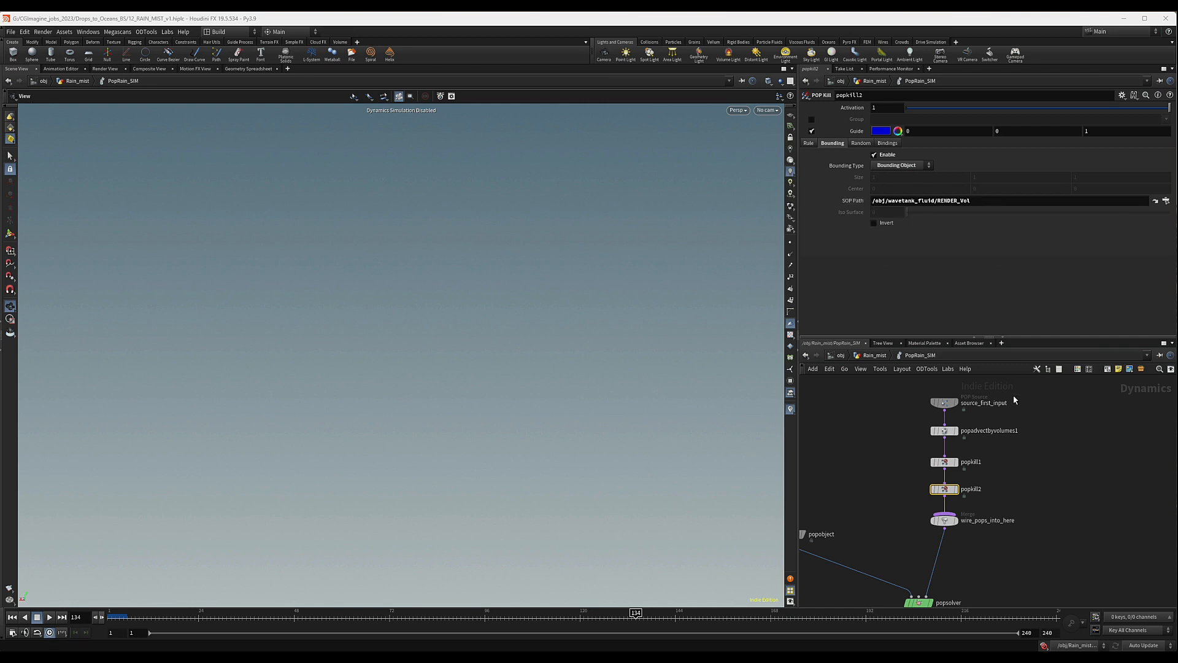
Step: Make room above wire_pops_into_here and insert a POP Drag node between it and popkill2
left_click(944, 462)
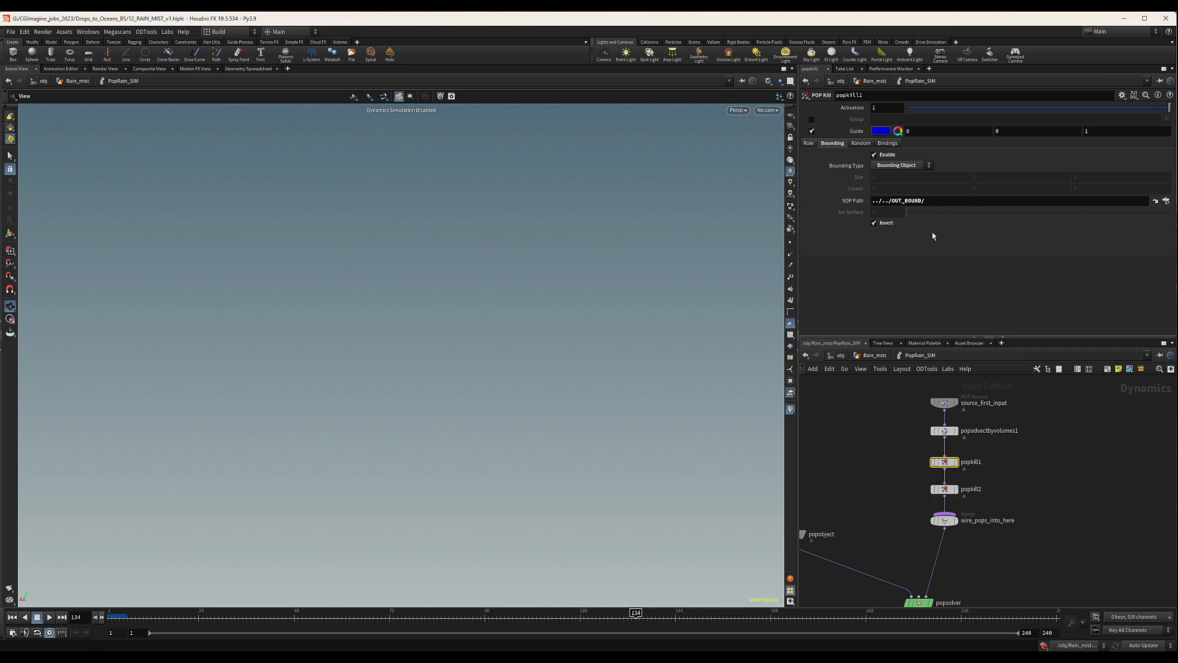
scroll(1046, 459, "down", 1)
scroll(1046, 466, "down", 1)
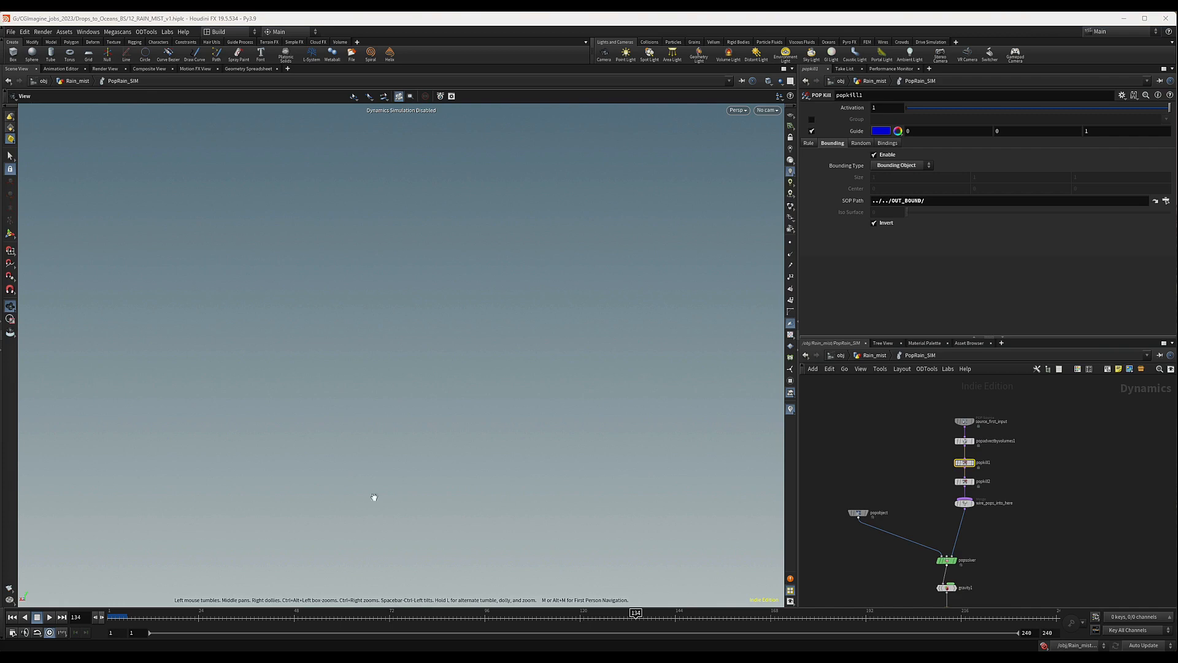
key("l")
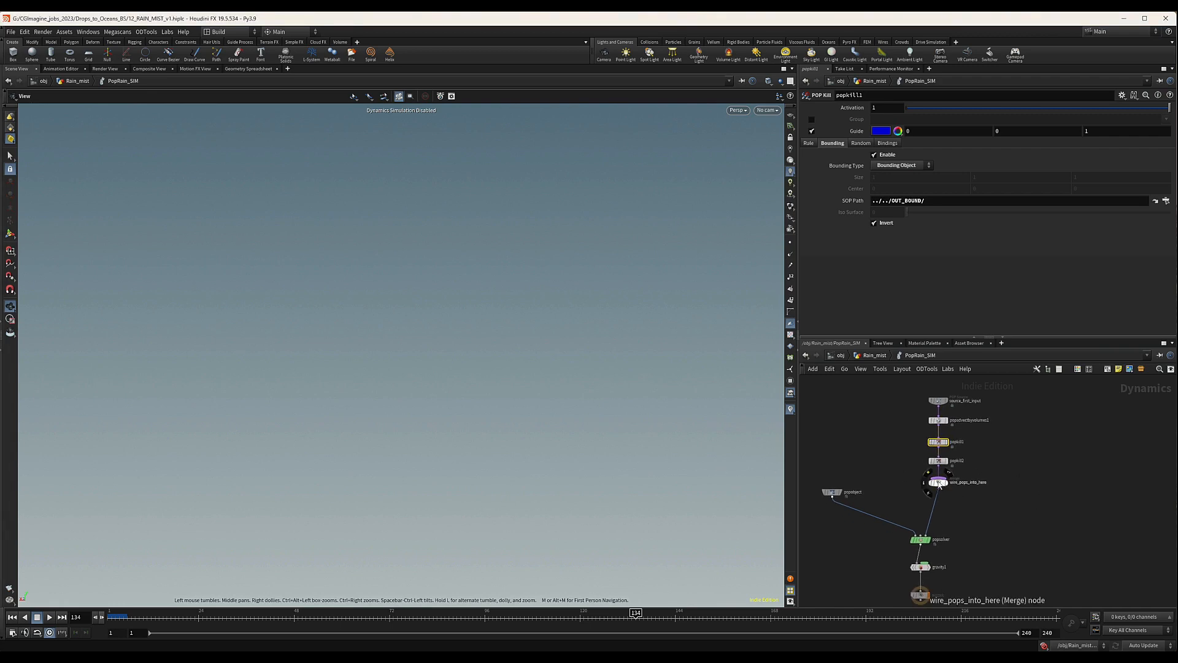
key("Tab")
type("popdr")
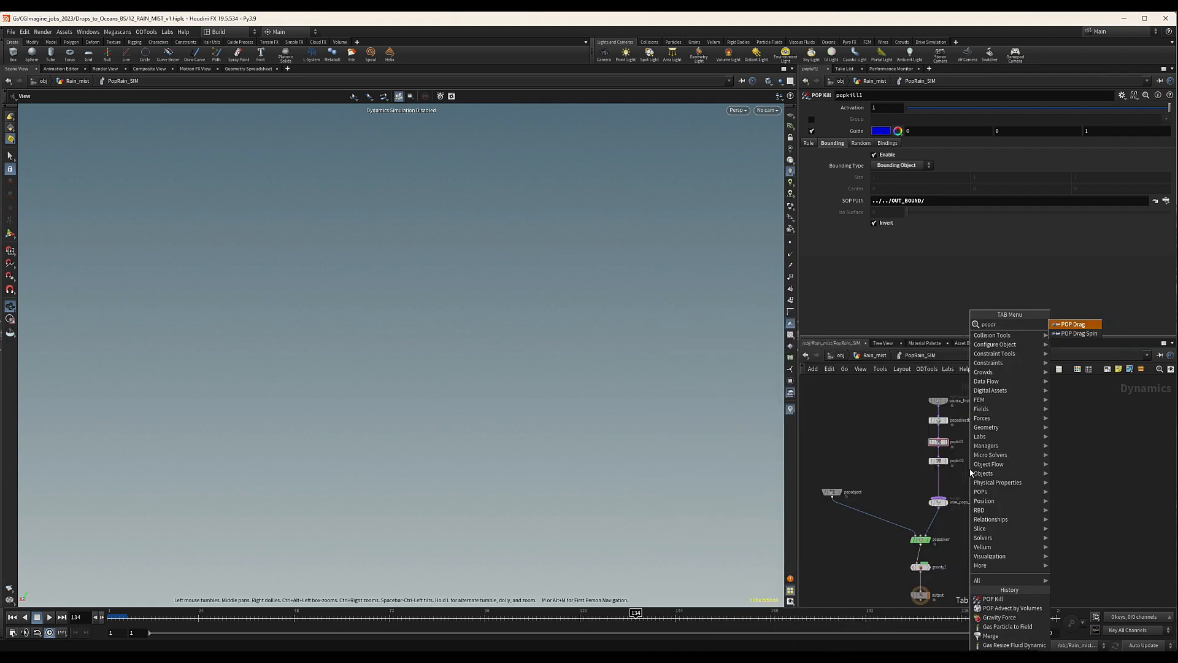
key("Return")
left_click(969, 473)
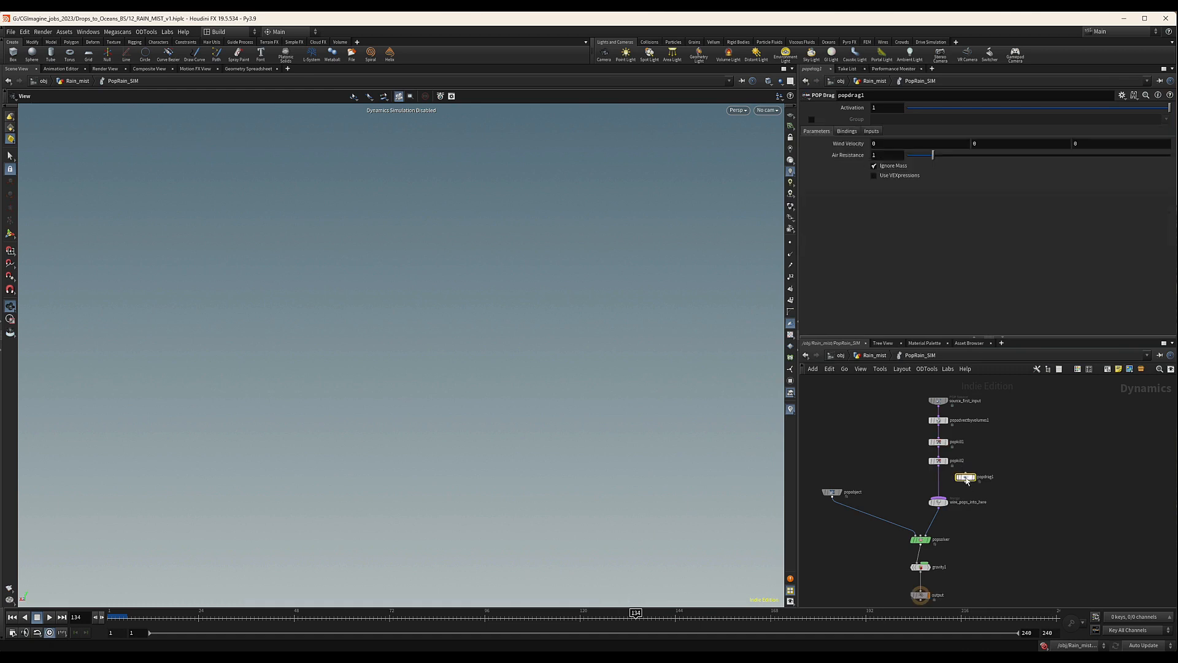
mouse_move(963, 476)
left_mouse_down()
mouse_move(938, 480)
mouse_move(997, 491)
left_mouse_up()
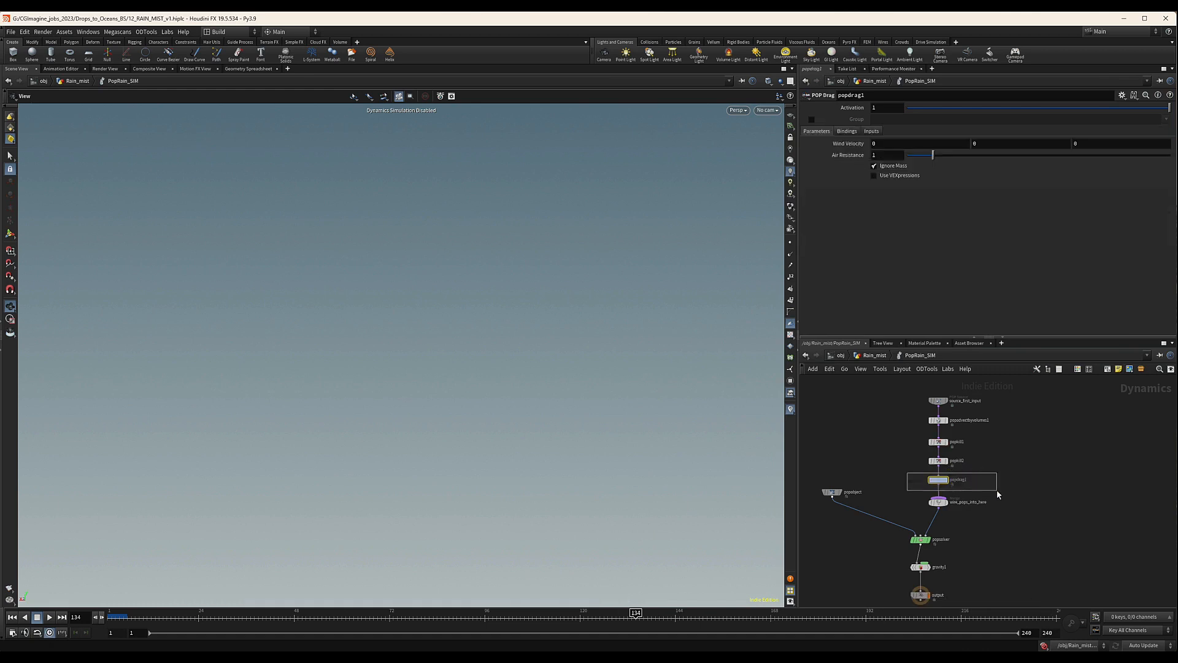
Step: Set popdrag1's air resistance to 0.01
double_click(874, 155)
type("0.01")
key("Return")
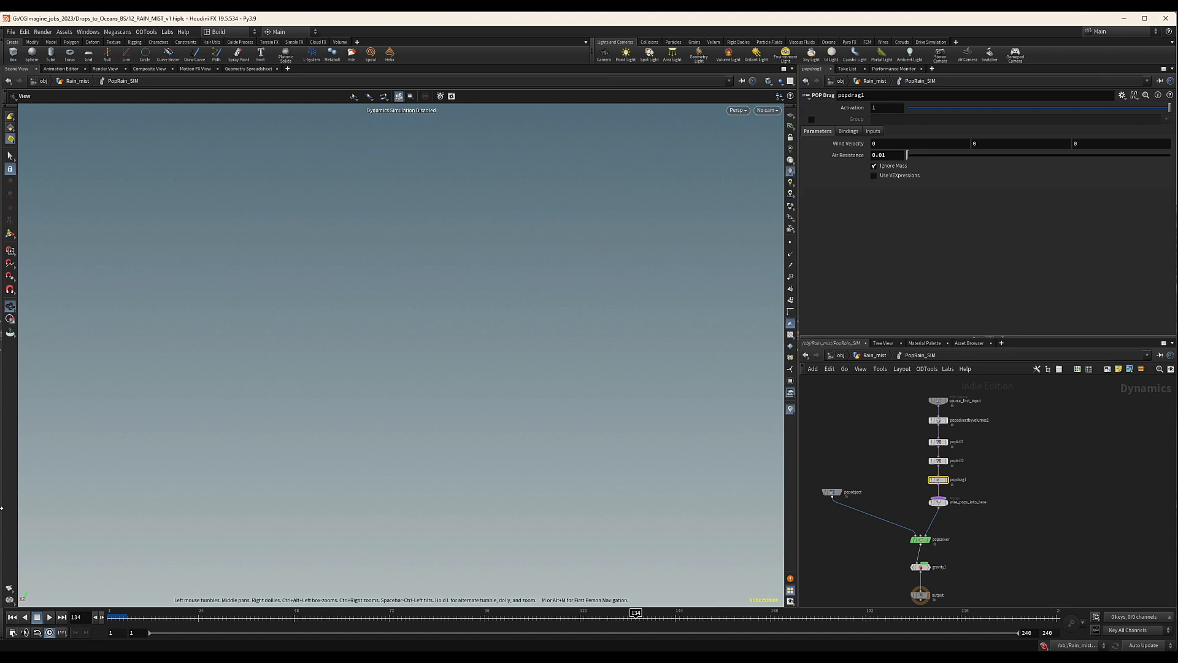
Step: Delete the wire_pops_into_here merge node so that popdrag1 feeds popsolver directly
left_click(934, 502)
key("Delete")
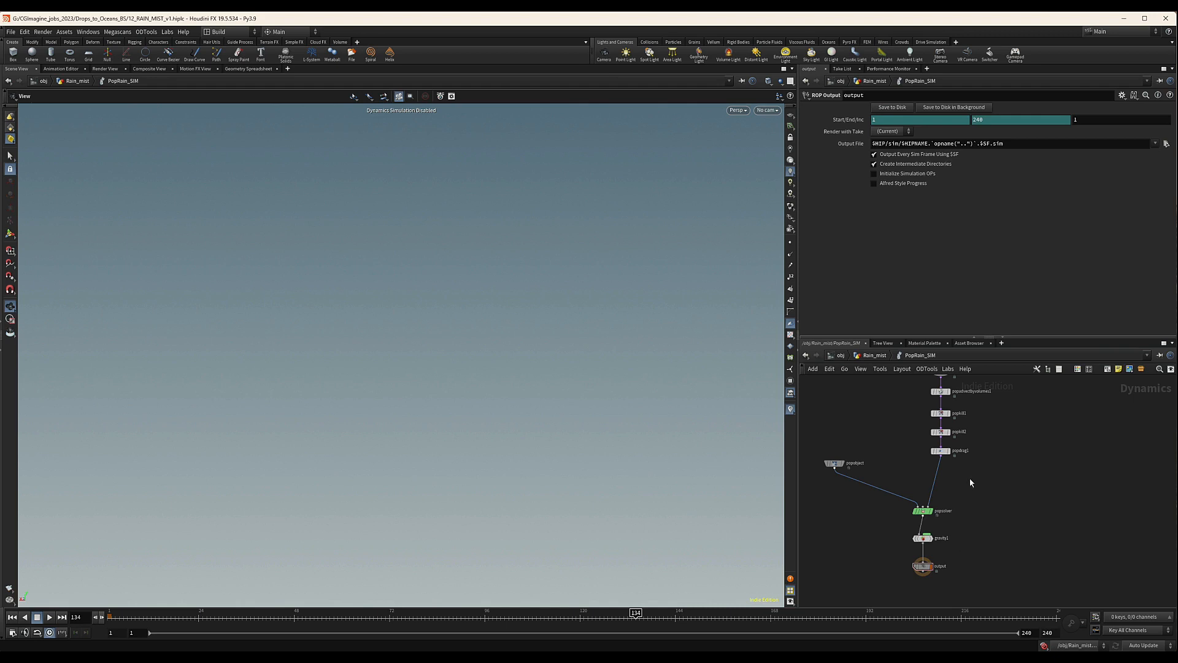
left_click(922, 510)
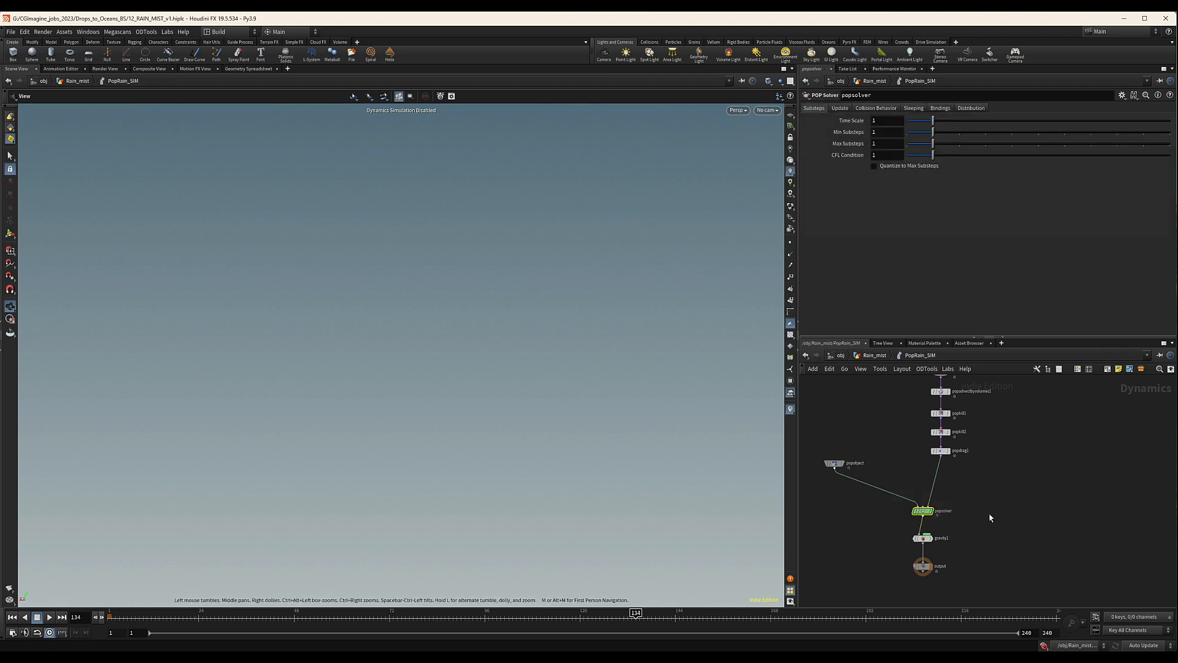
middle_click_drag(988, 518, 989, 538)
scroll(966, 487, "down", 1)
scroll(918, 407, "up", 2)
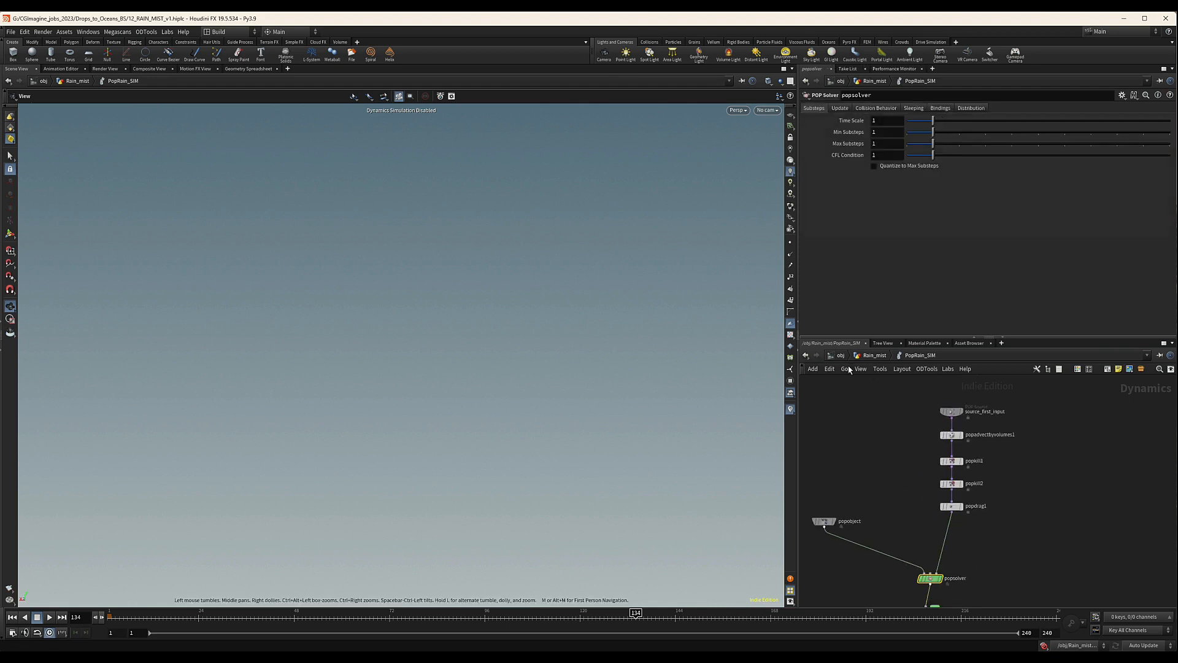
Step: Return to the Rain_mist network, add an Attribute Delete node wired below PopRain_SIM, and display it
key("u")
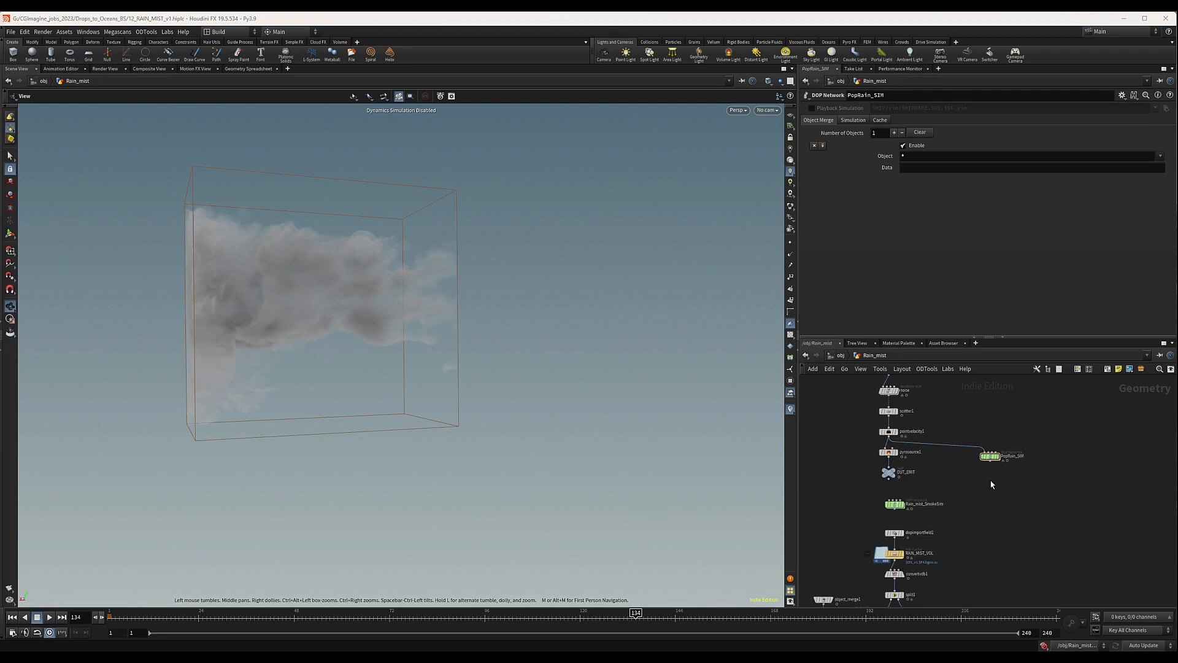
key("Tab")
type("attri")
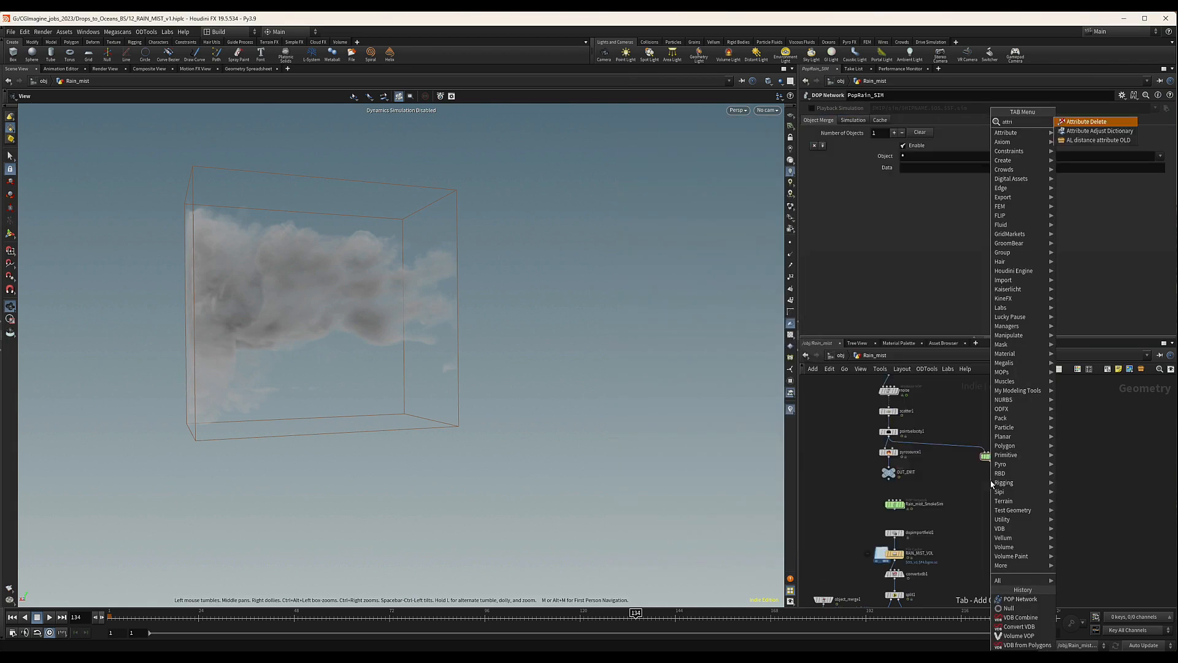
key("Return")
left_click(992, 482)
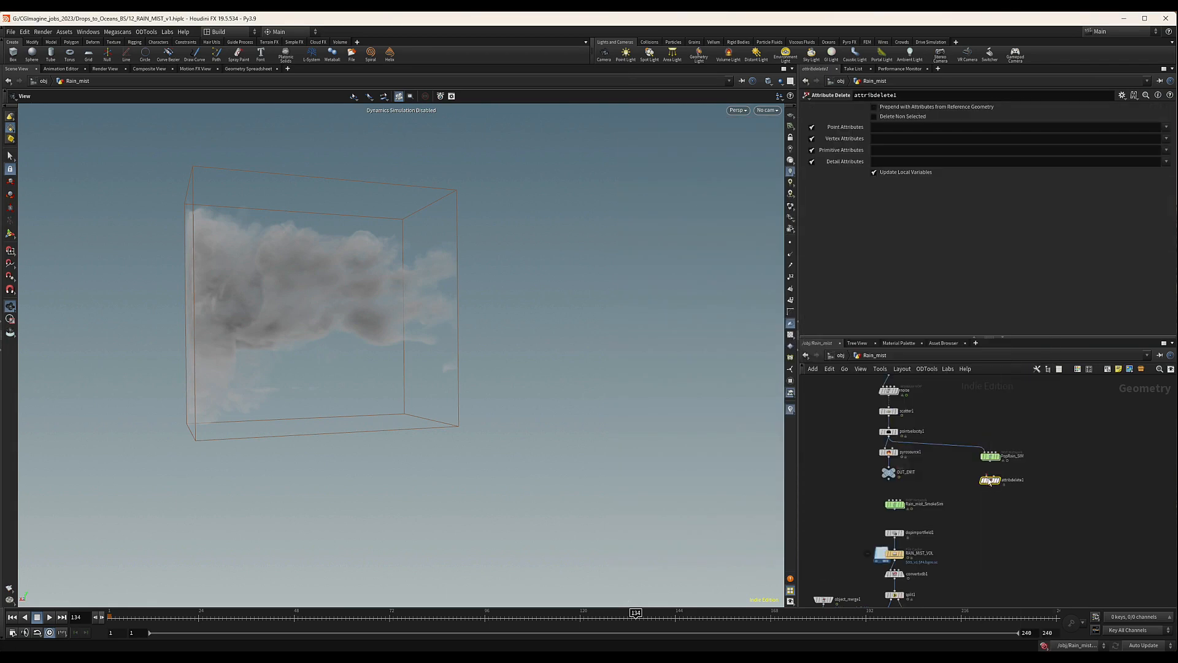
left_click(998, 480)
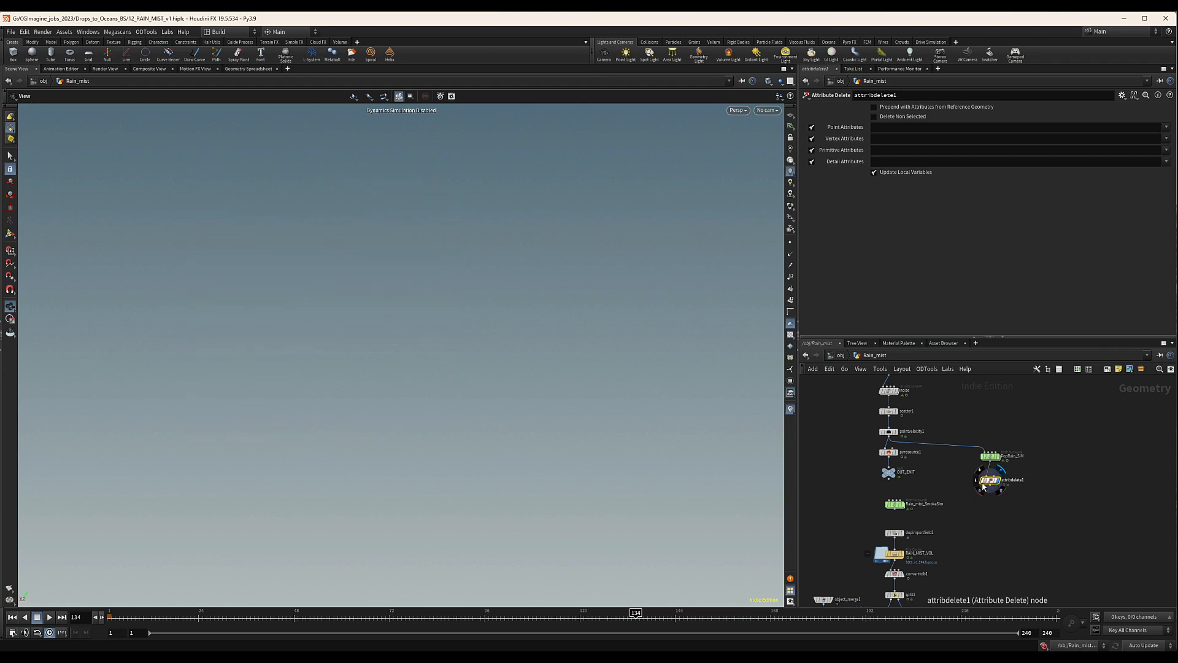
Step: Turn on Delete Non Selected for attribdelete1 and list v age life id as its point attributes
left_click(906, 117)
left_click(975, 127)
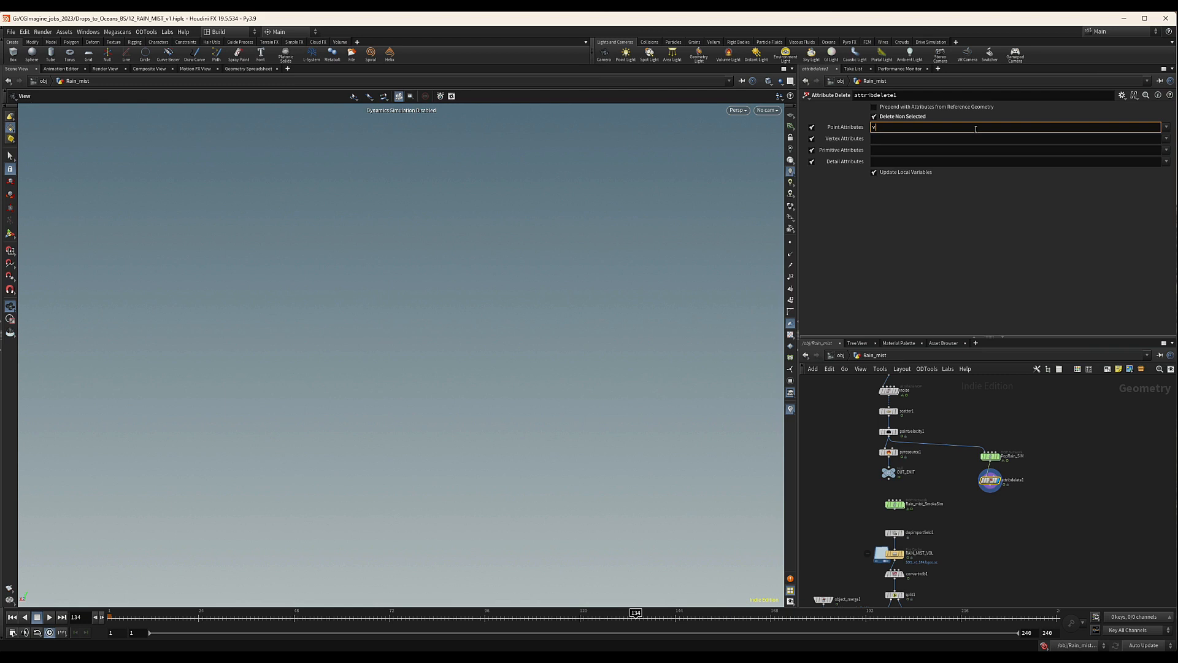
type("v age life id")
key("Return")
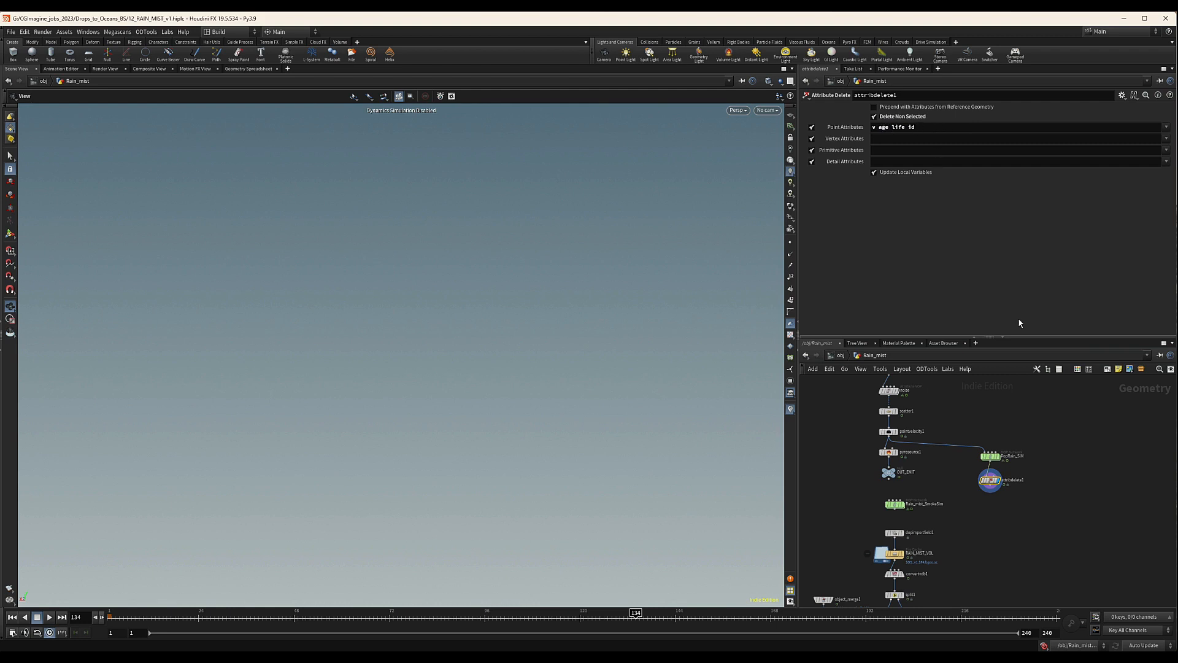
Step: Add a Group Delete node directly below attribdelete1 in the PopRain_SIM branch and connect it to that node
scroll(1031, 474, "up", 3)
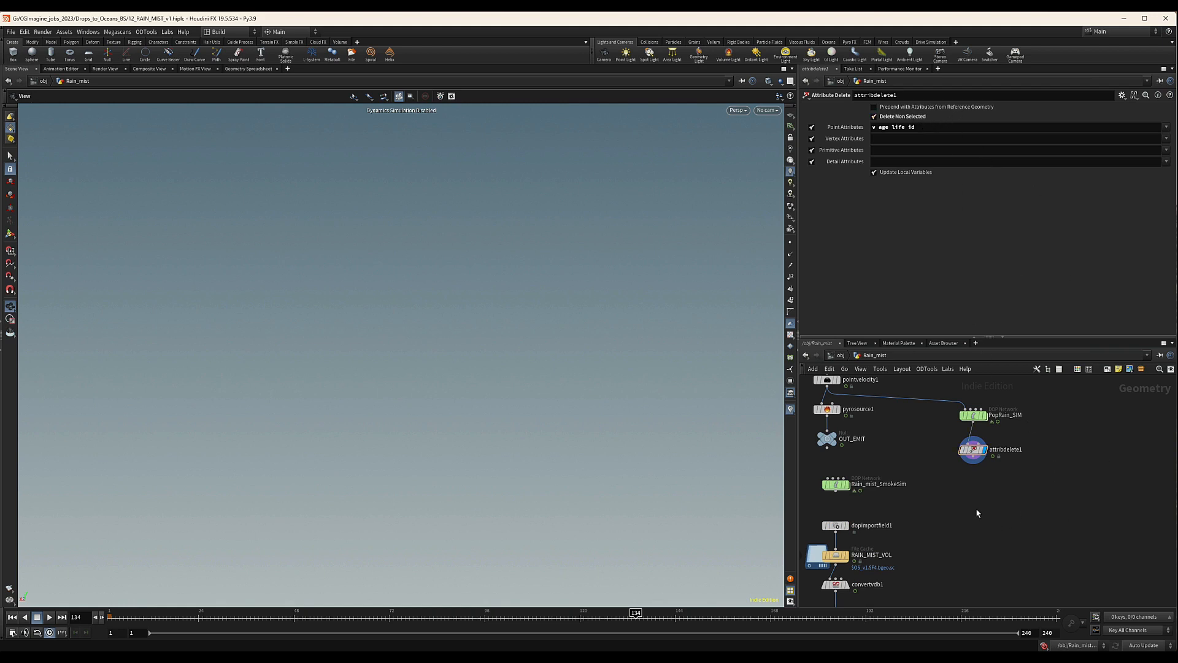
key("Tab")
type("grou")
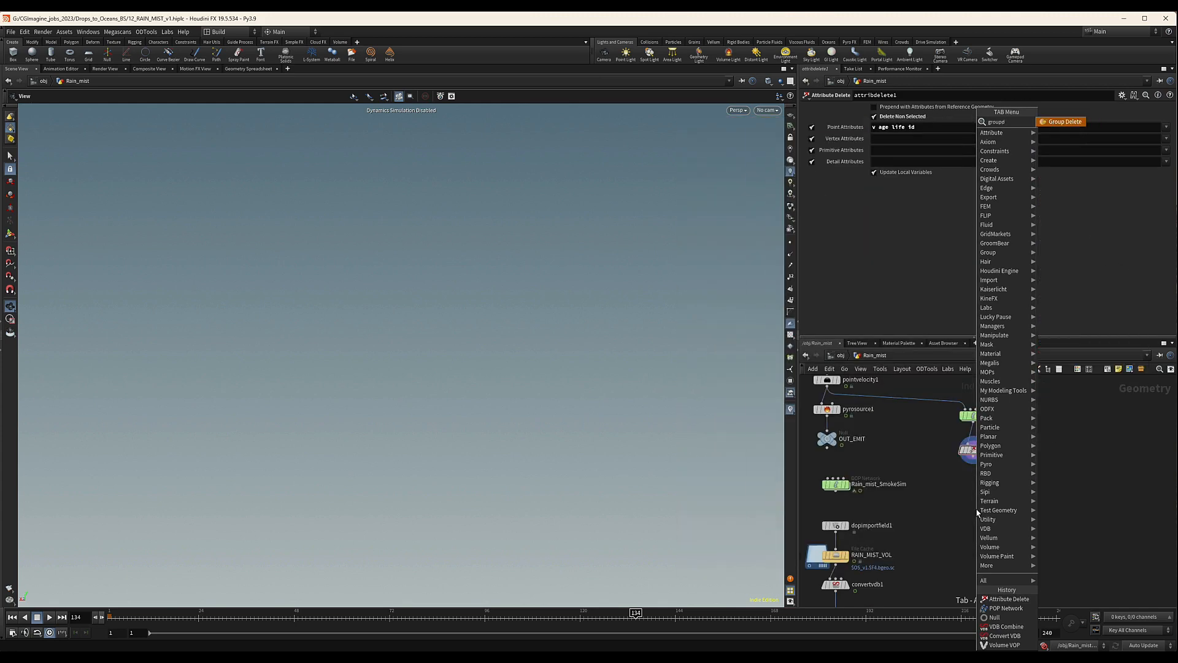
key("Return")
left_click(974, 481)
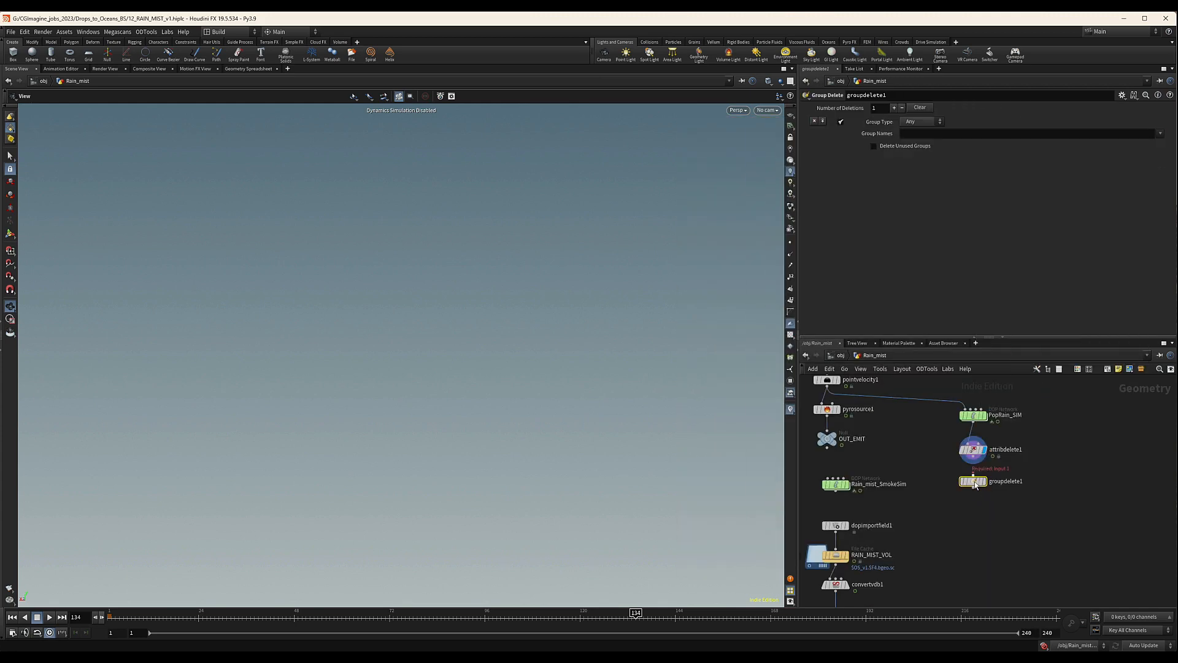
left_click_drag(973, 454, 974, 463)
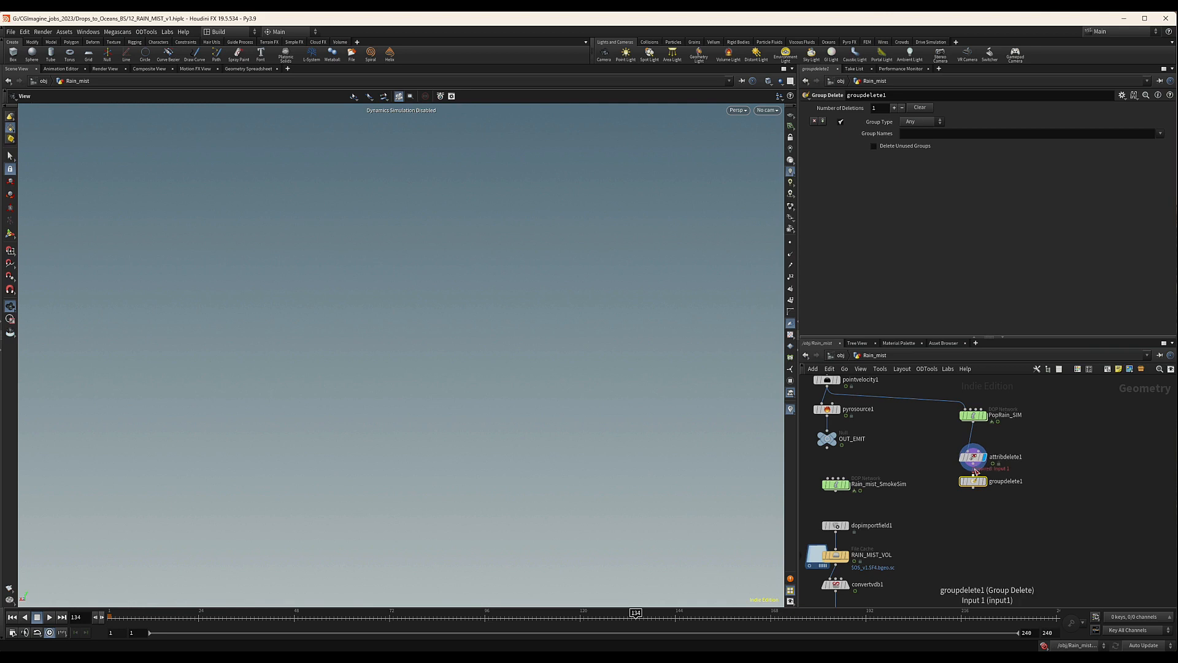
Step: Set the Group Delete node's group names to * so all groups are removed
left_click(923, 134)
type("*")
key("Return")
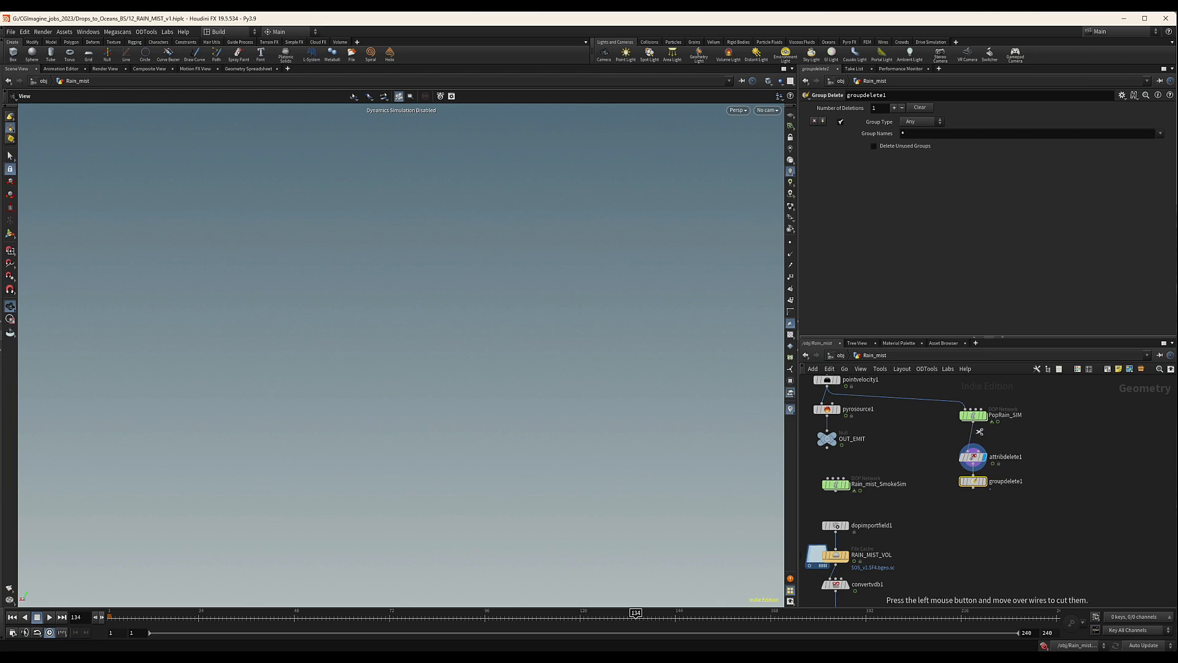
Step: Disconnect attribdelete1 from PopRain_SIM and move the two delete nodes lower to make room above them
left_click_drag(938, 434, 995, 521)
left_click_drag(966, 458, 971, 480)
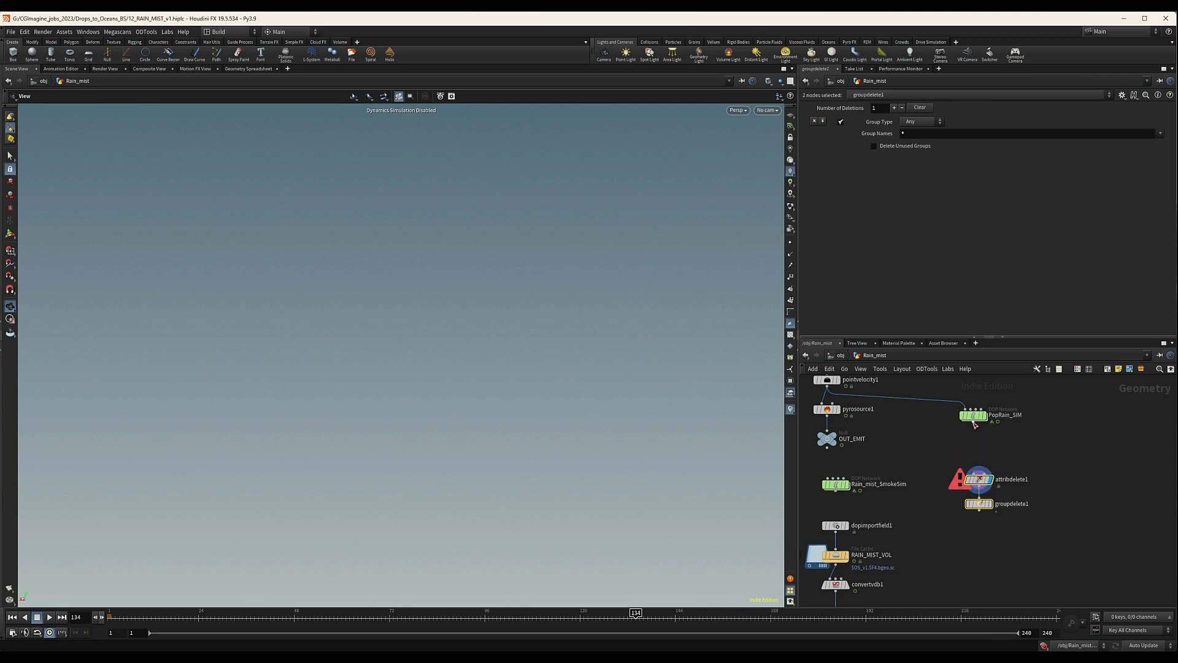
left_click(978, 446)
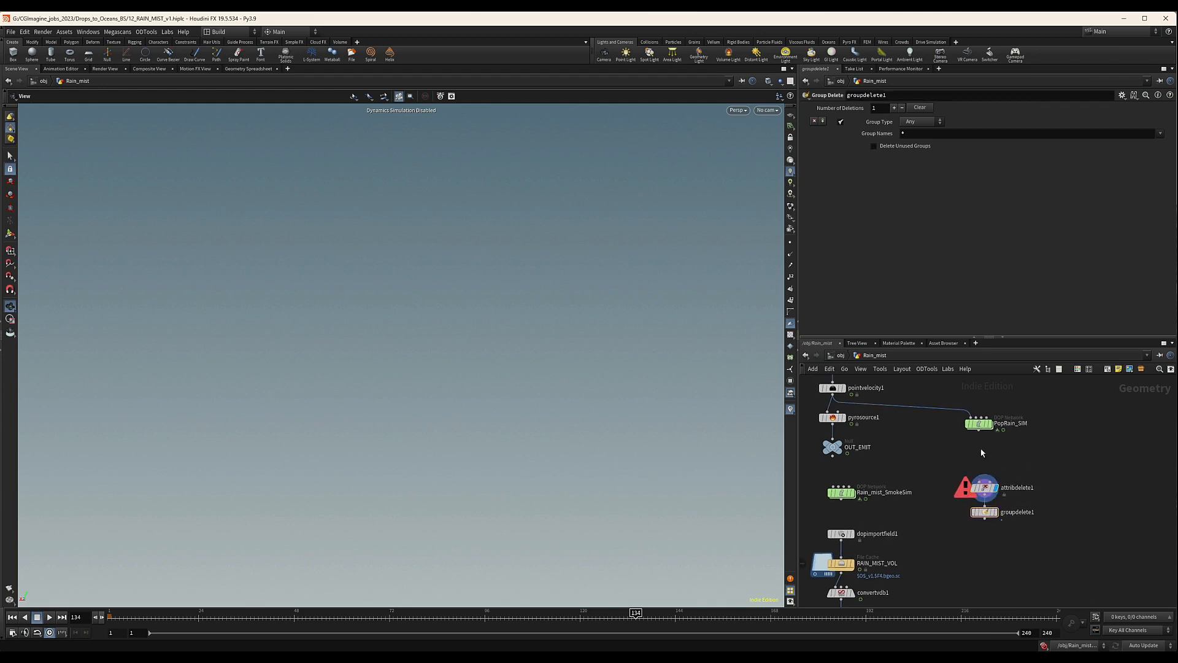
Step: Add a DOP Import Fields node below PopRain_SIM and feed it into attribdelete1
key("Tab")
type("dop")
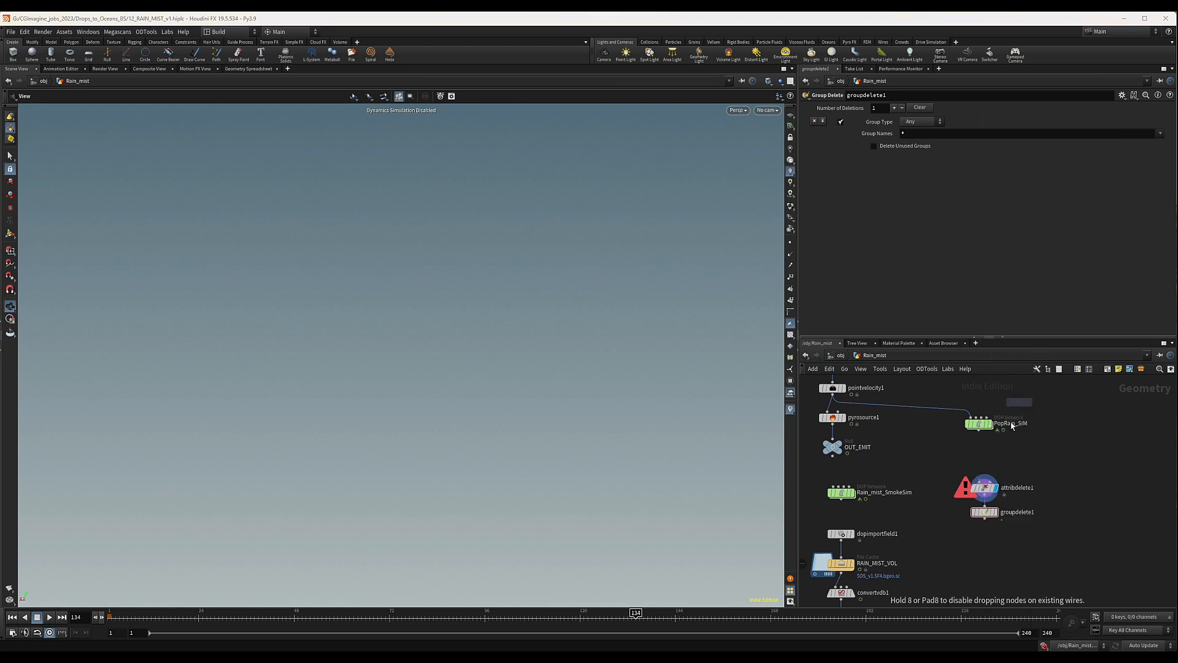
left_click(1070, 140)
left_click(988, 453)
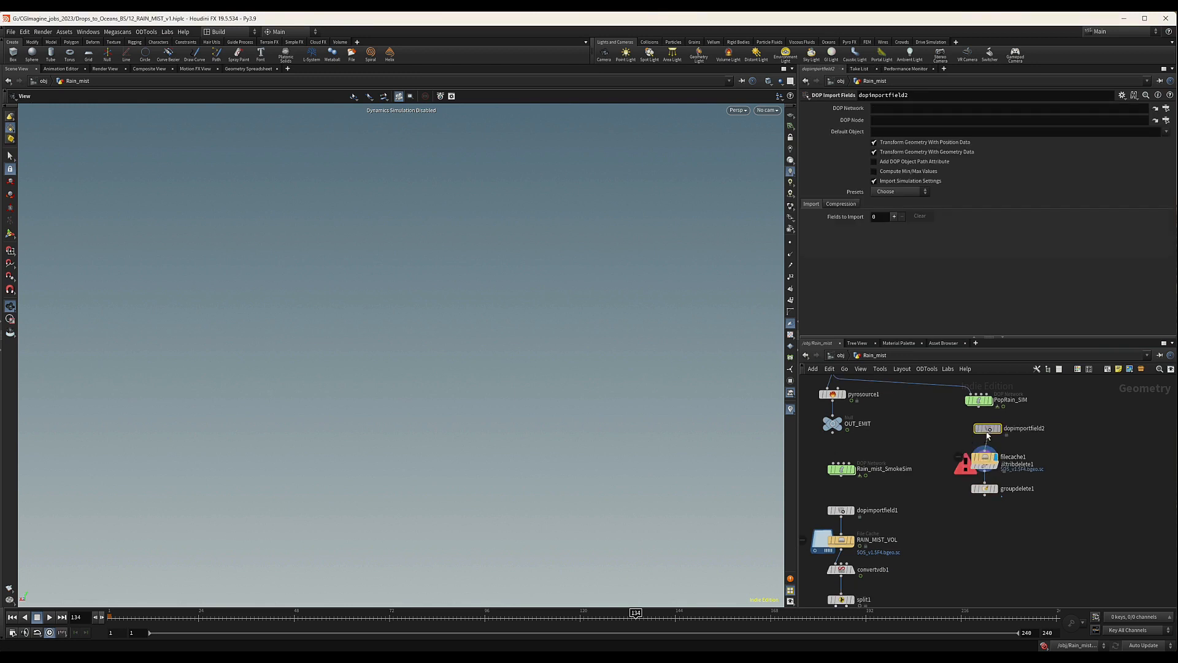
left_click_drag(981, 428, 987, 456)
Step: Place the File Cache node at the end of the chain below groupdelete1 and rename it RAIN_CACHE
left_click_drag(1008, 525, 984, 513)
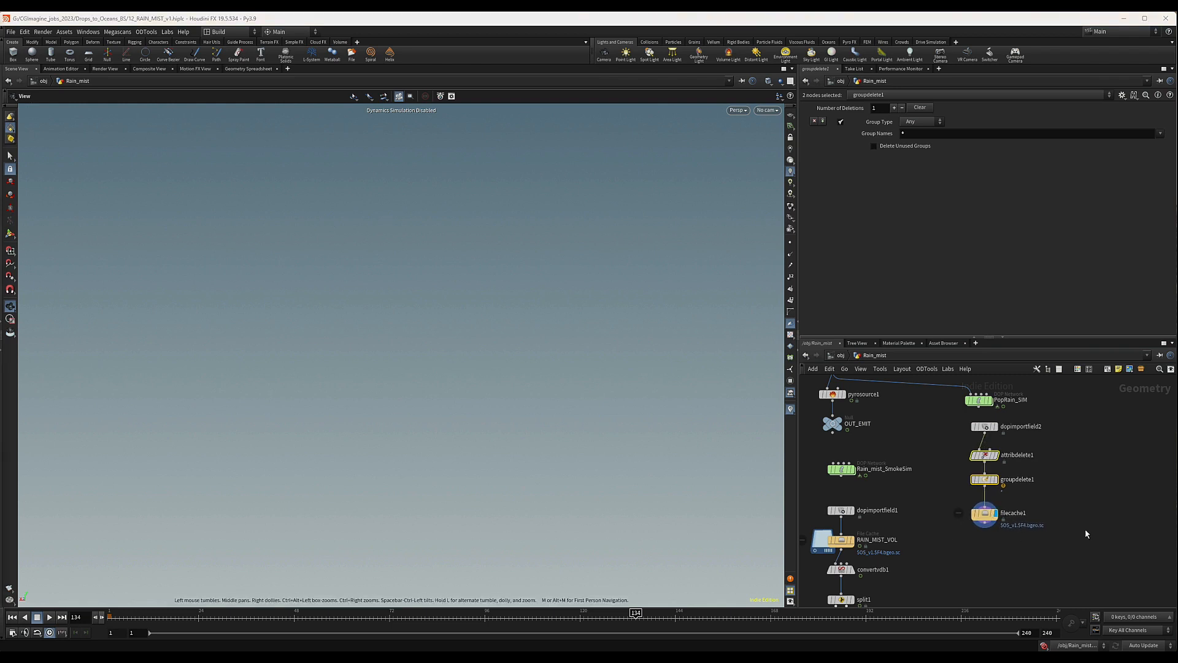
double_click(1013, 513)
type("RAIN")
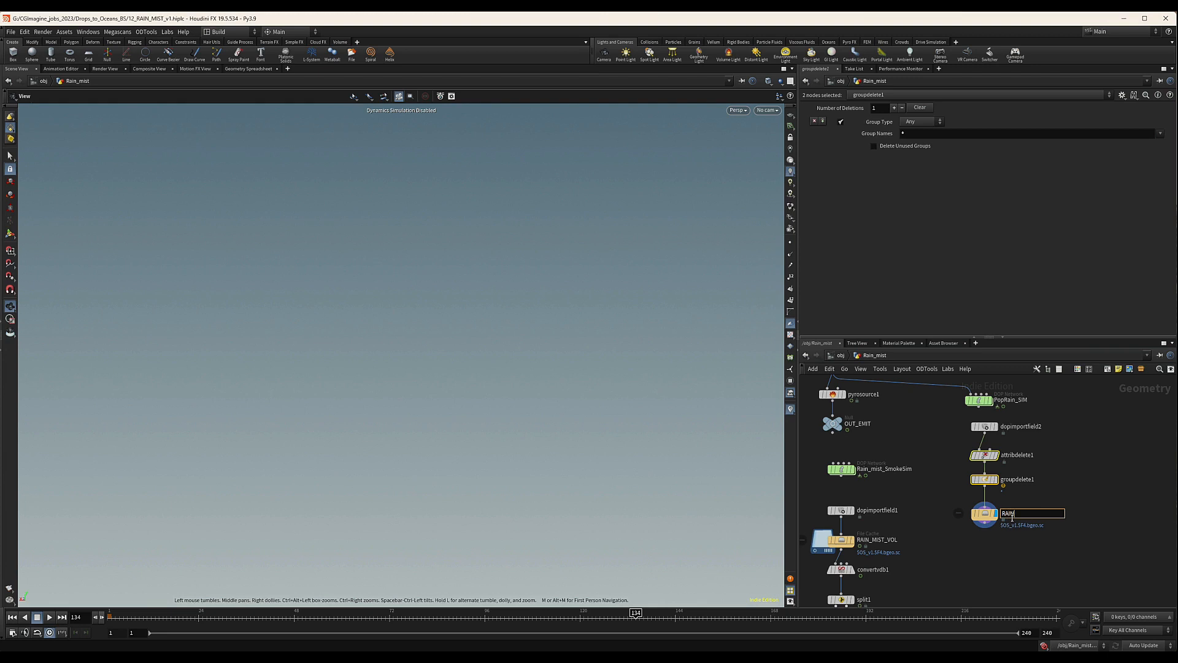
type("_CACHE")
key("Return")
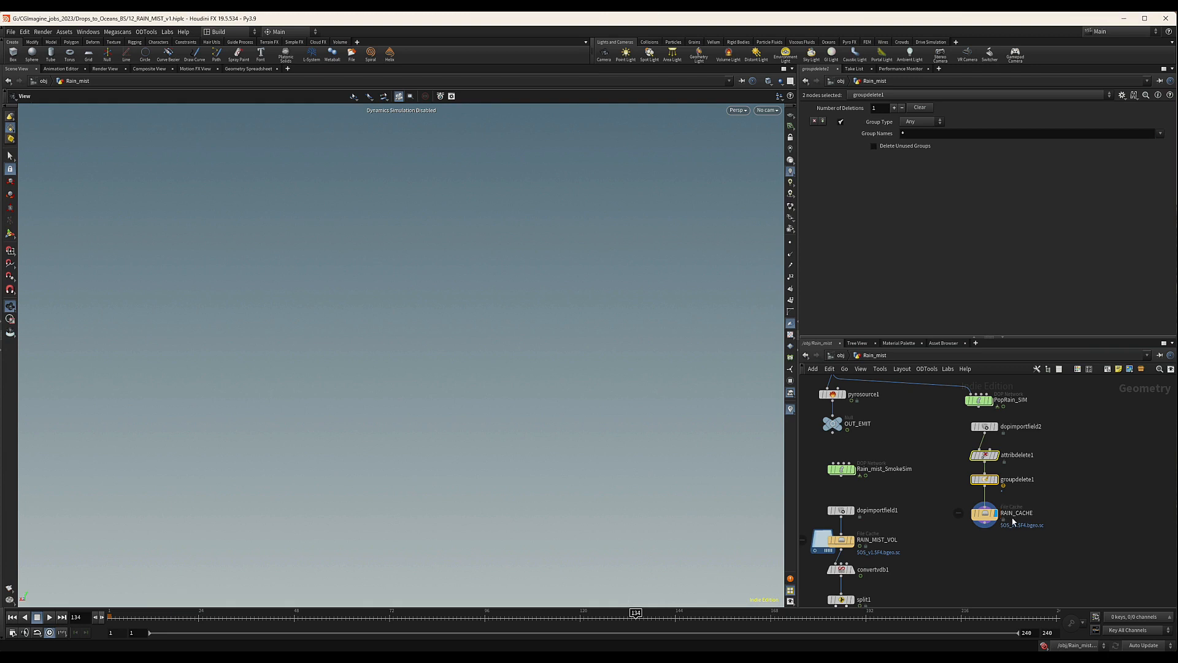
Step: Set the base folder of RAIN_CACHE to $CACHE/geo/$OS
left_click(1011, 511)
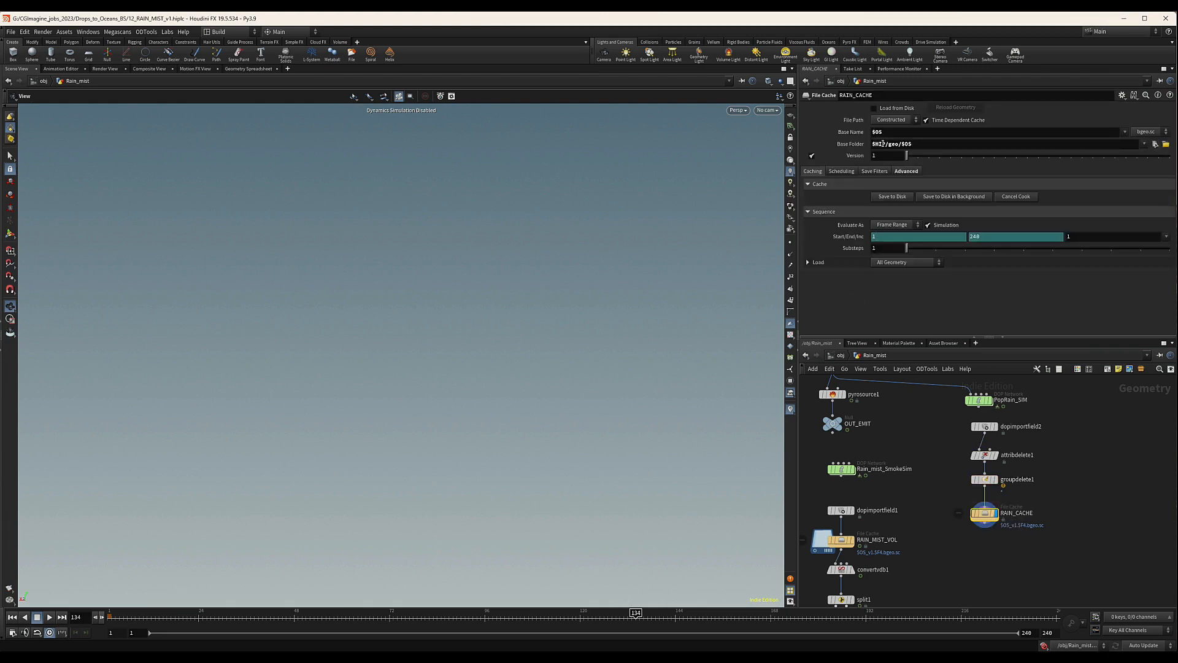
double_click(881, 143)
type("C")
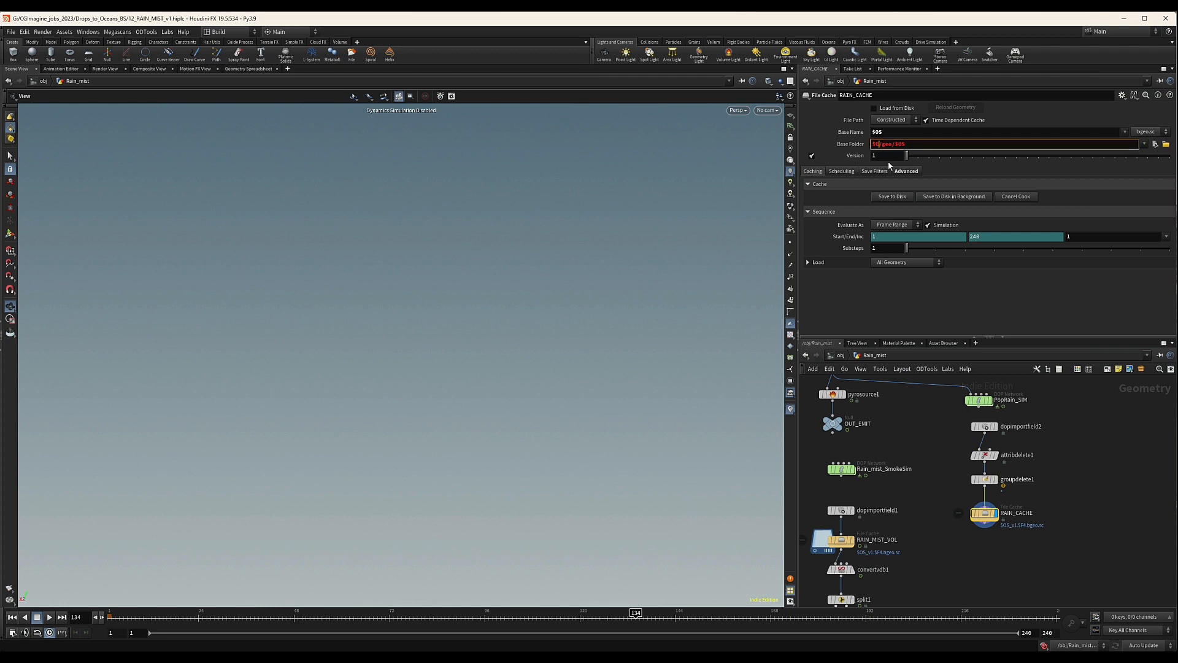
type("ACHE")
key("Return")
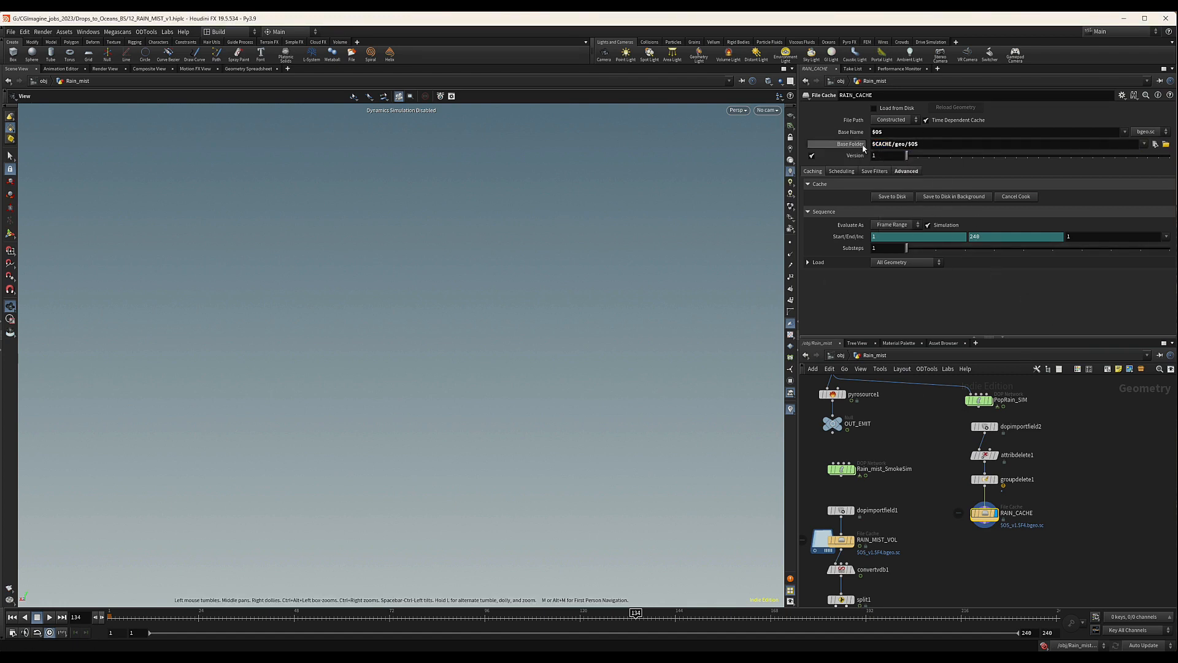
Step: Point dopimportfield2 at network ../PopRain_SIM and node ../PopRain_SIM/popobject/, using a preset that imports the Geometry field
left_click(984, 426)
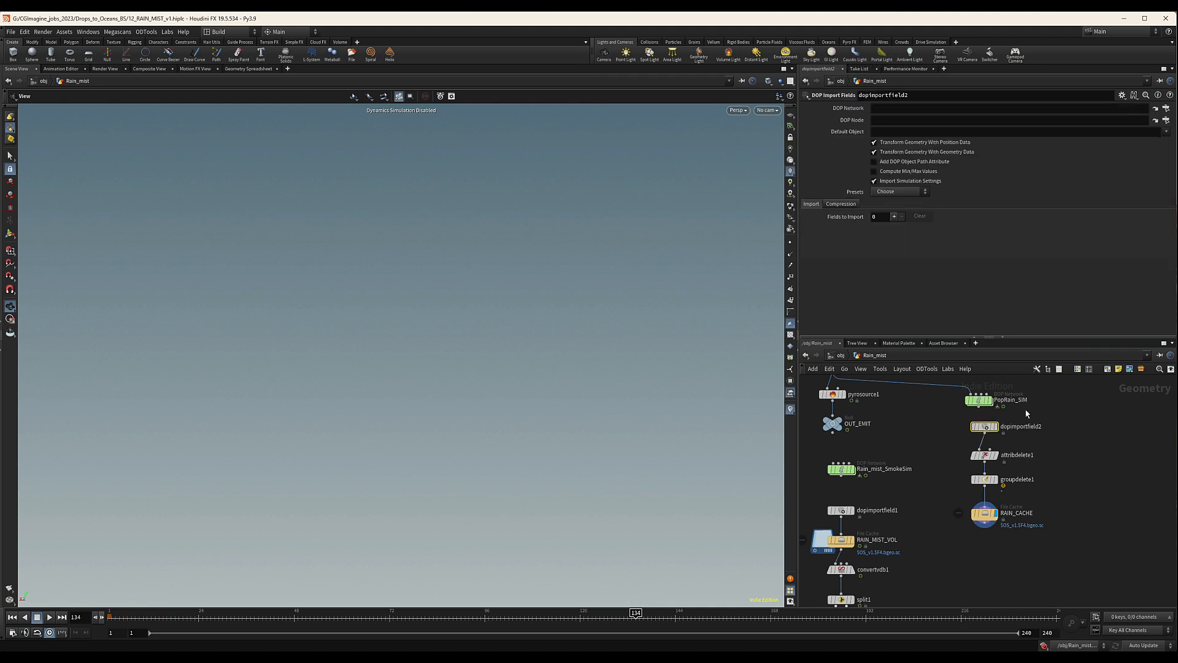
left_click_drag(980, 399, 932, 123)
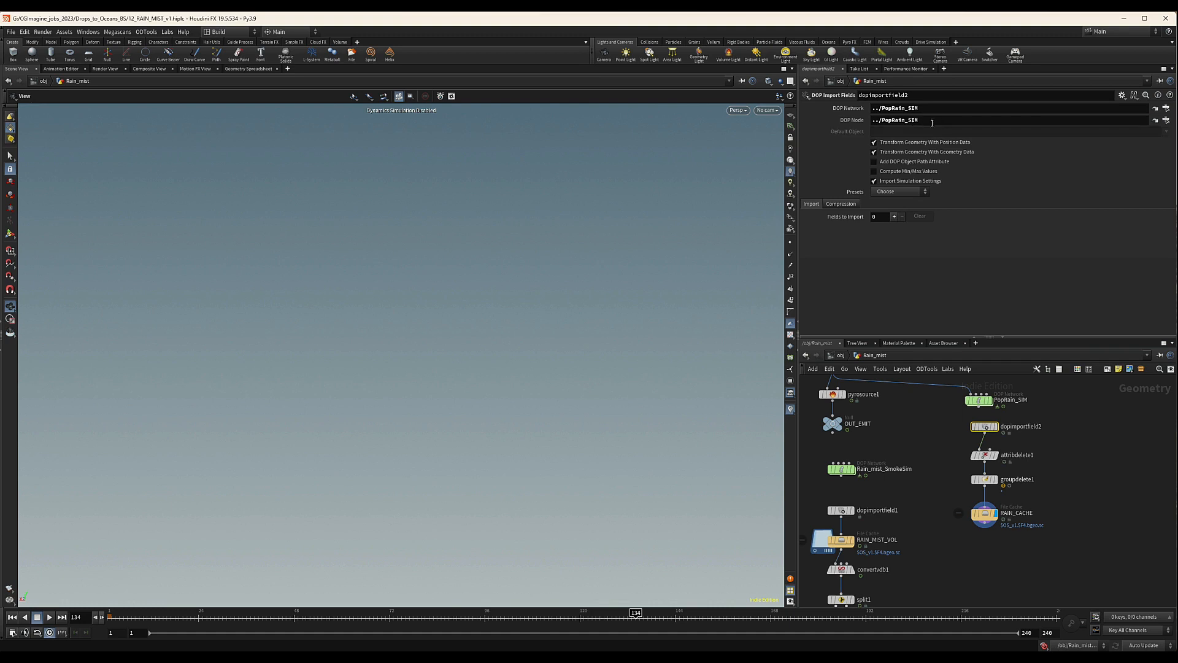
left_click(945, 121)
type("/")
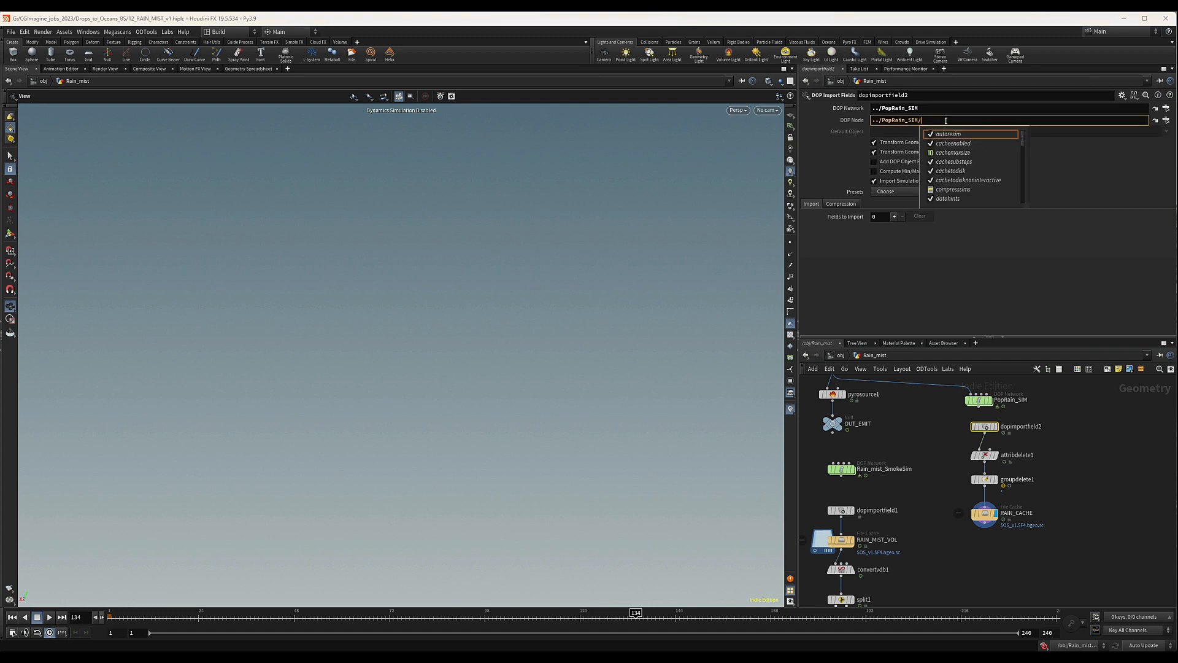
type("popo")
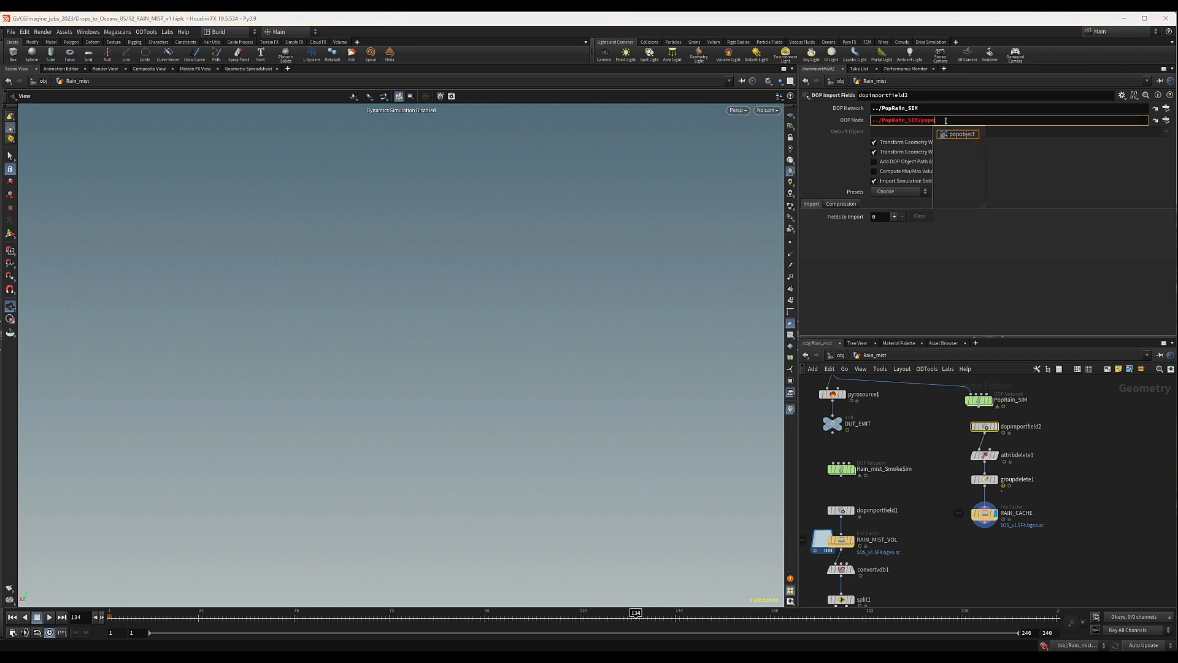
key("Tab")
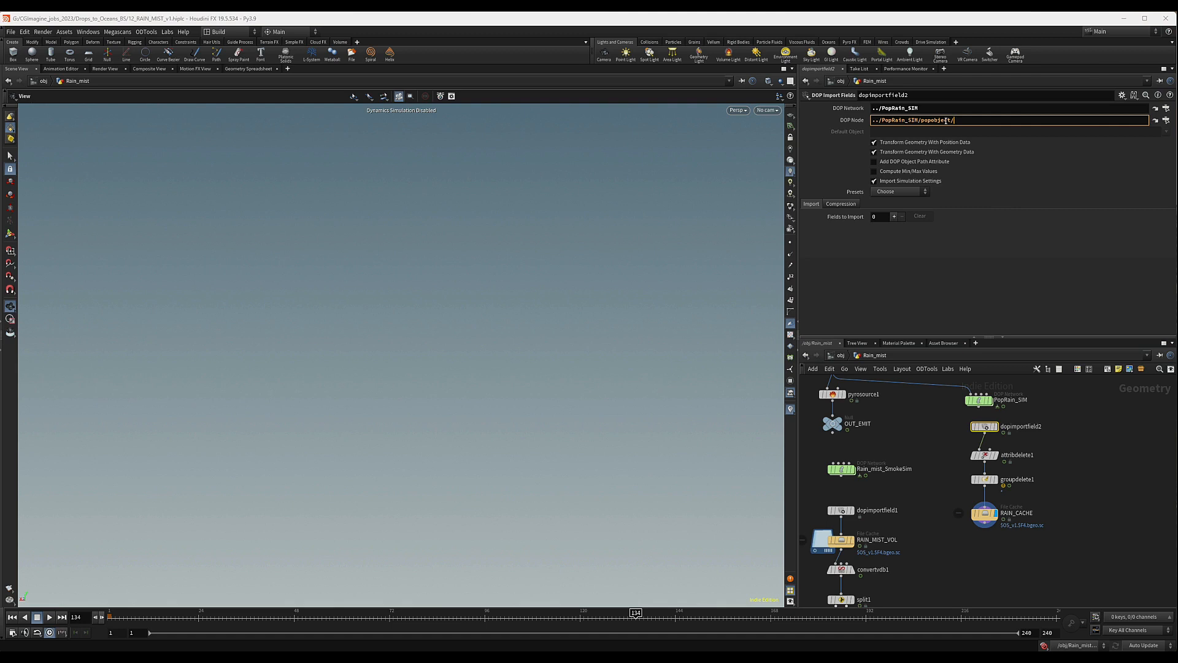
left_click(897, 192)
left_click(903, 286)
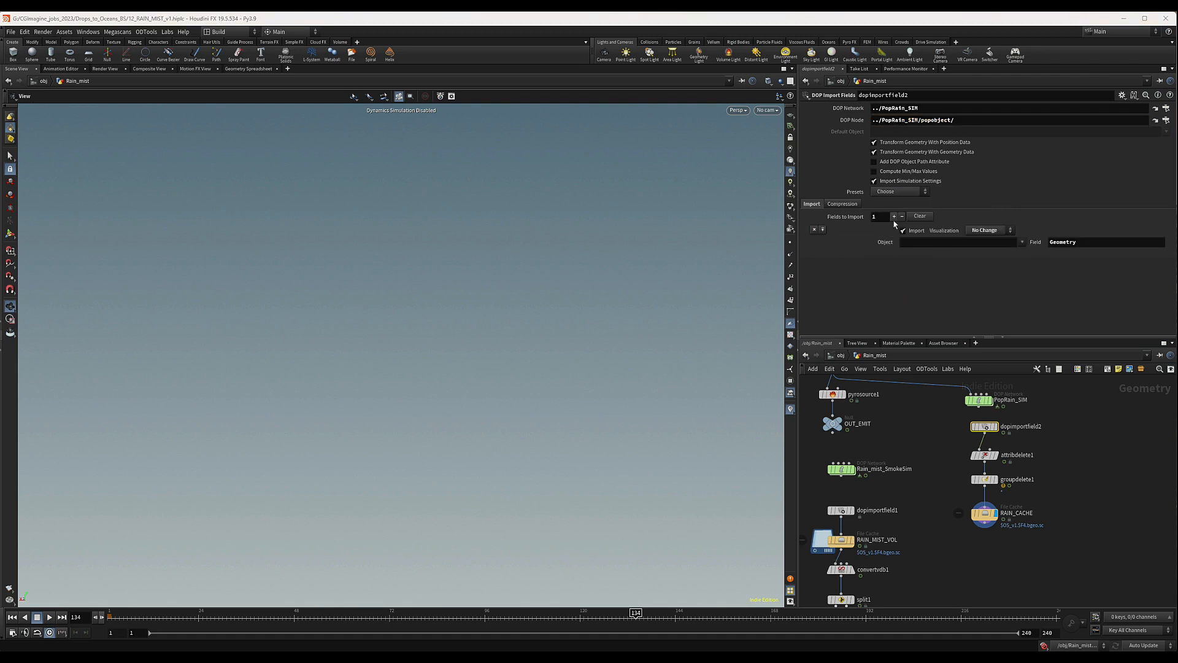
Step: Review the cache settings of RAIN_CACHE and the Simulation settings of PopRain_SIM
middle_click_drag(1050, 508, 1056, 473)
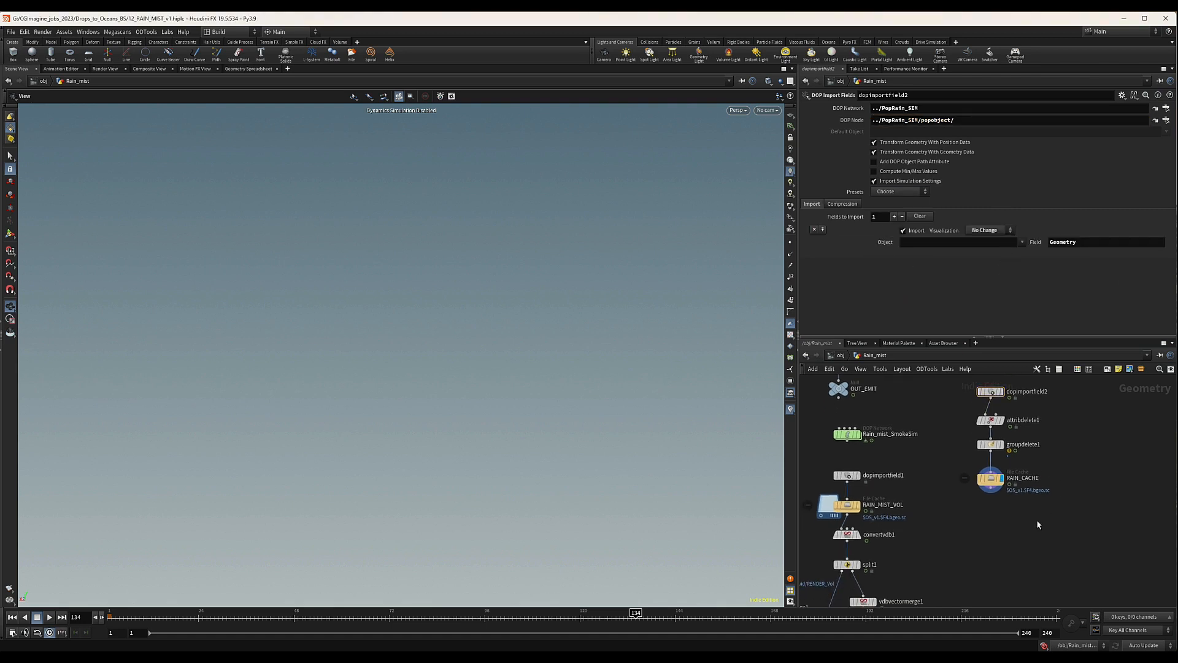
scroll(1036, 513, "up", 3)
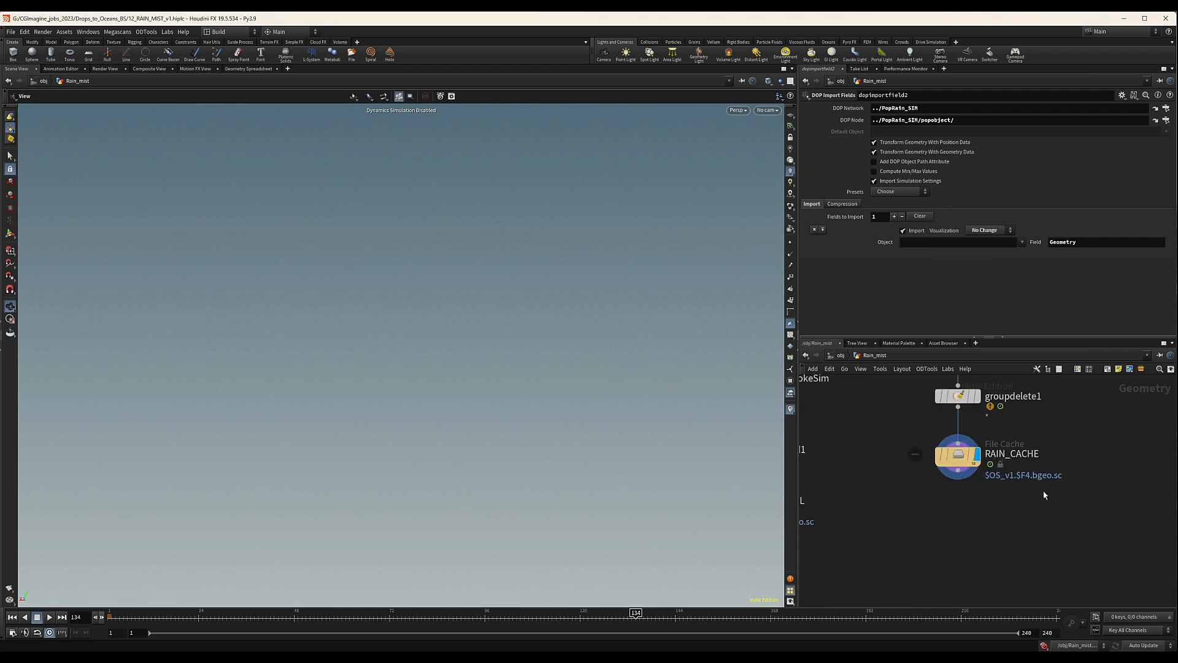
scroll(1047, 486, "down", 3)
left_click(1043, 459)
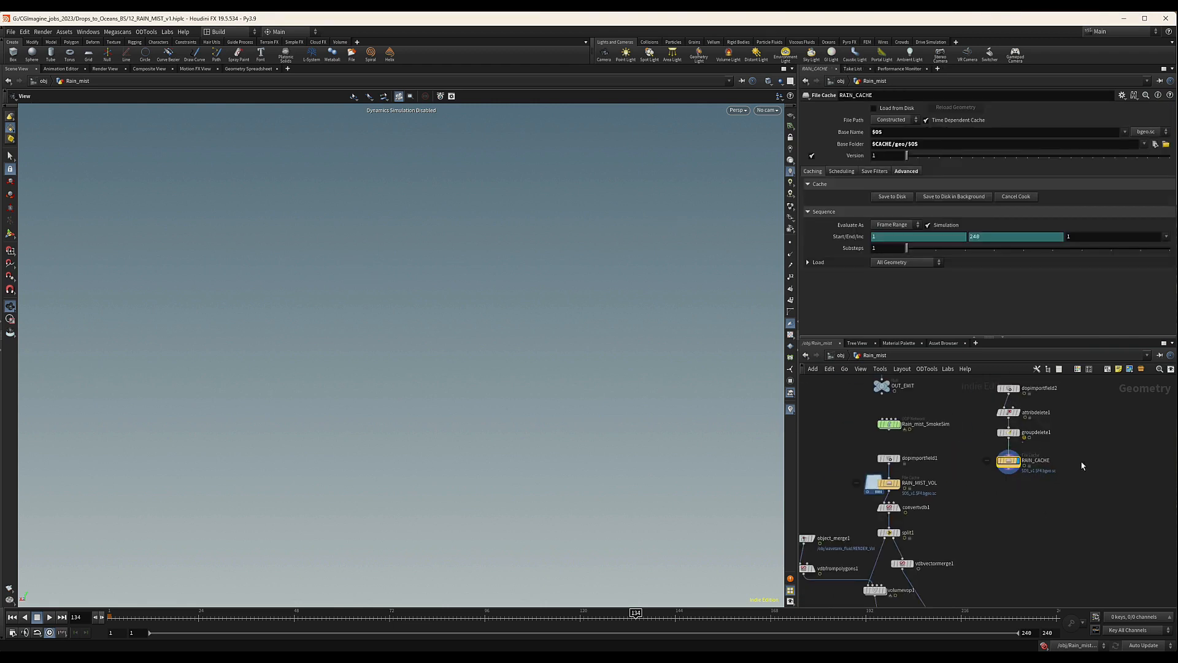
middle_click_drag(1082, 465, 1077, 512)
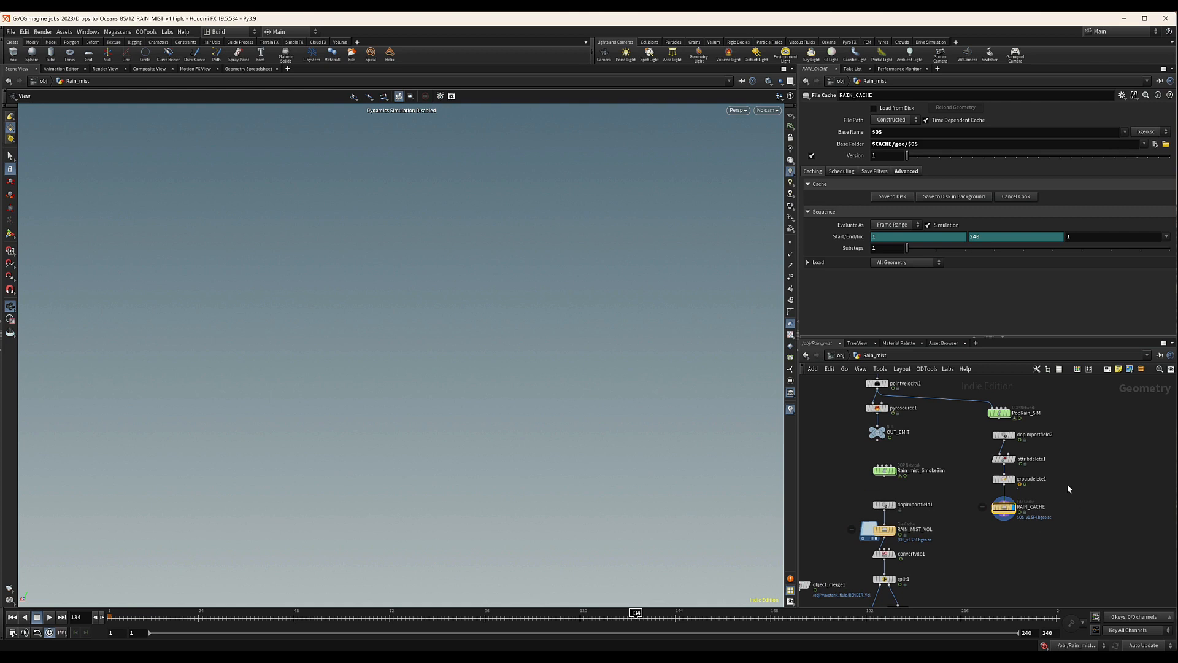
left_click(998, 412)
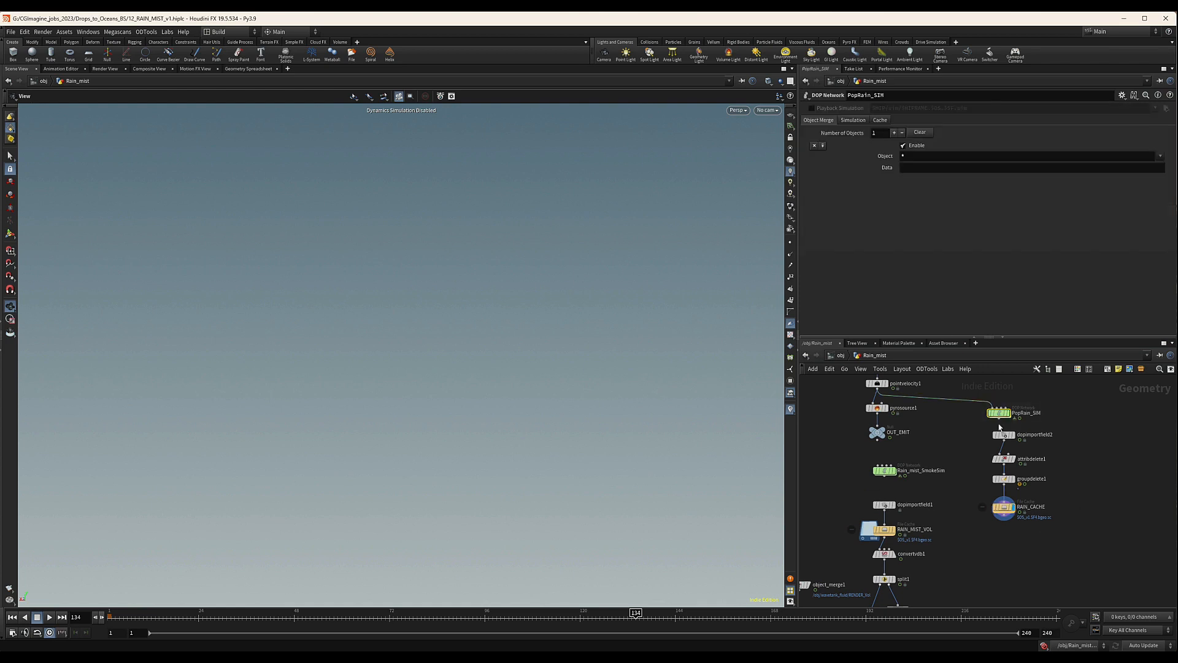
left_click(851, 121)
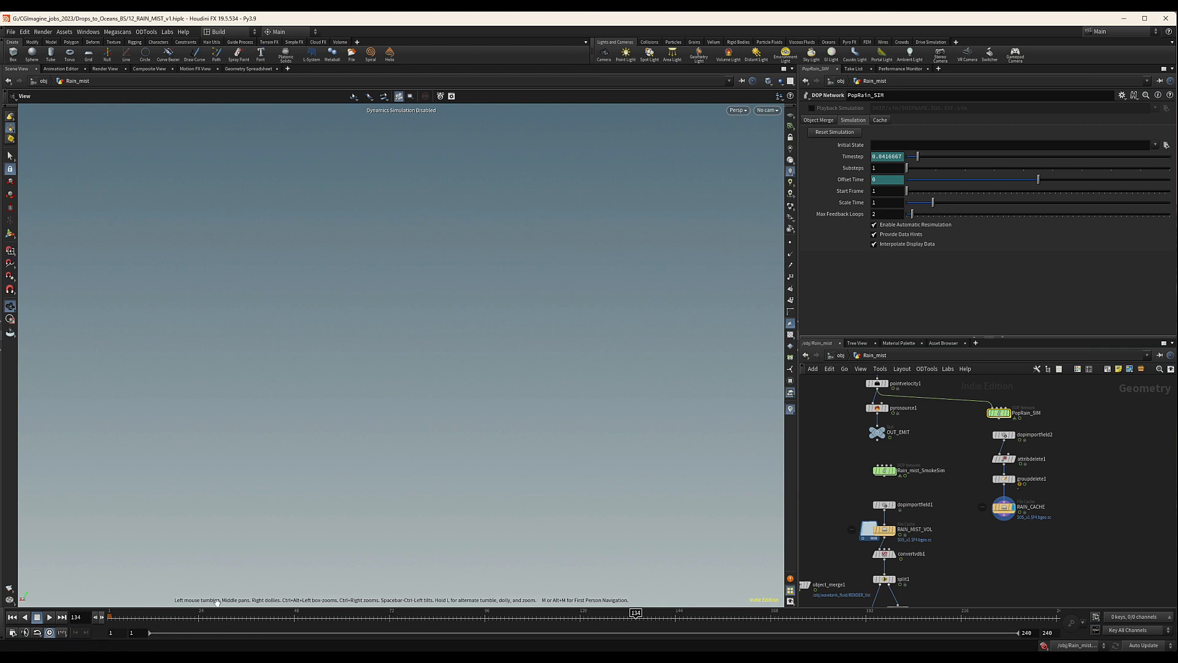
Step: Inspect the cached rain particles from another angle and at other frames, and check the node information of RAIN_CACHE
scroll(1024, 557, "down", 4)
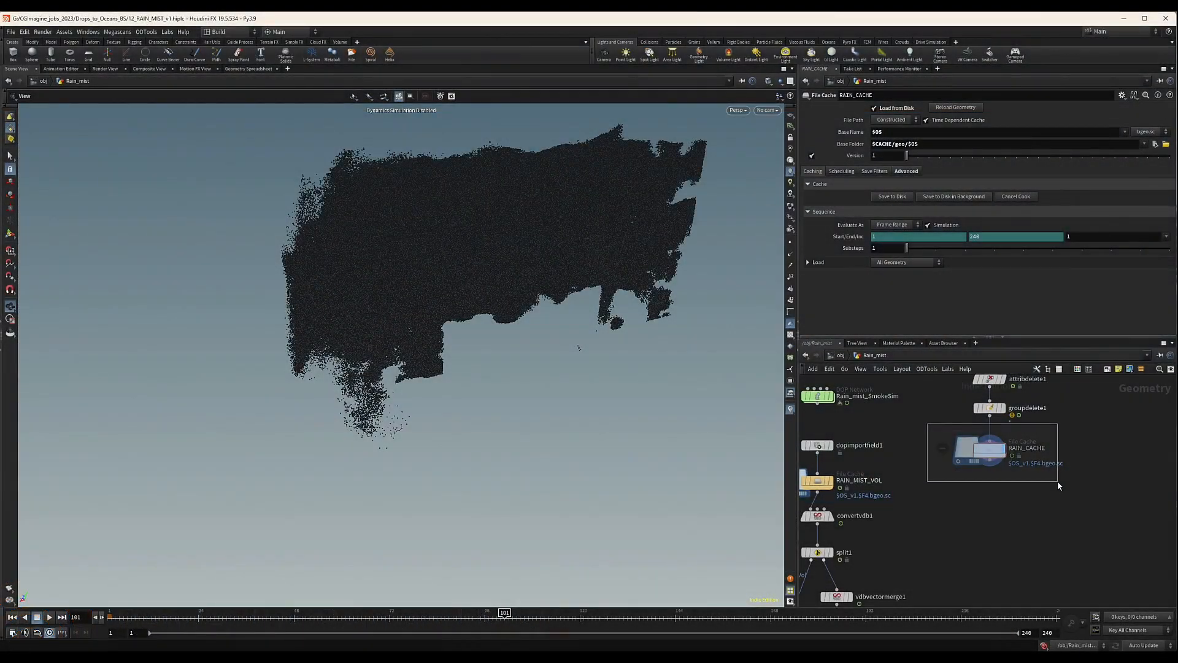
left_click_drag(632, 197, 509, 258)
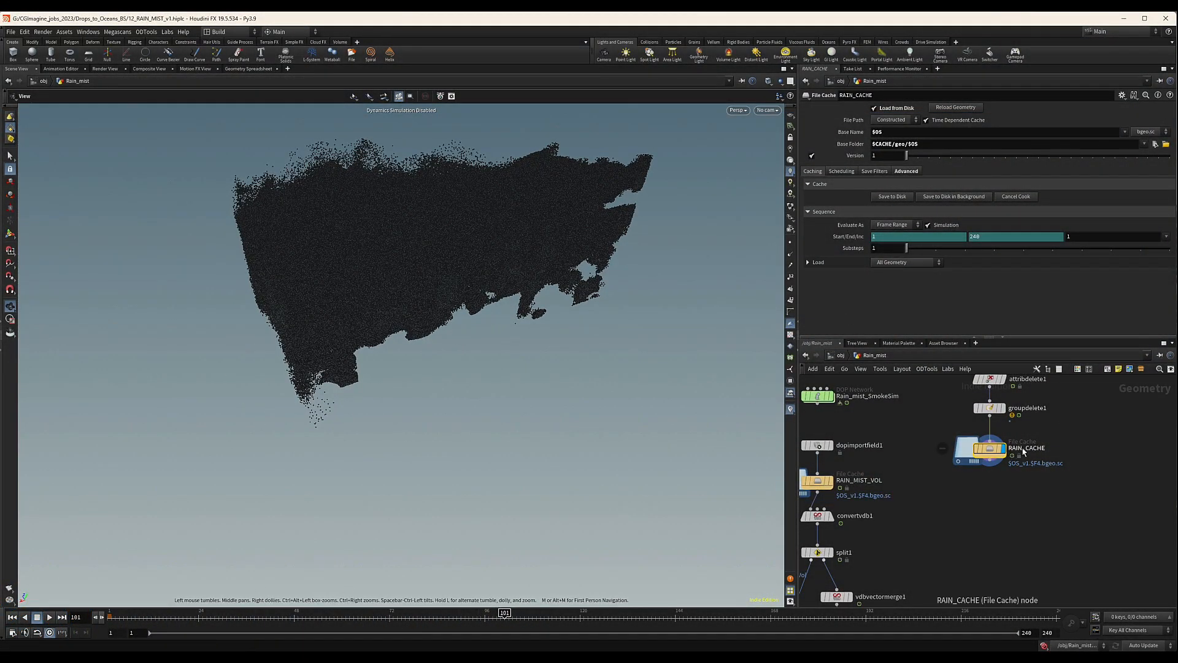
middle_click(988, 449)
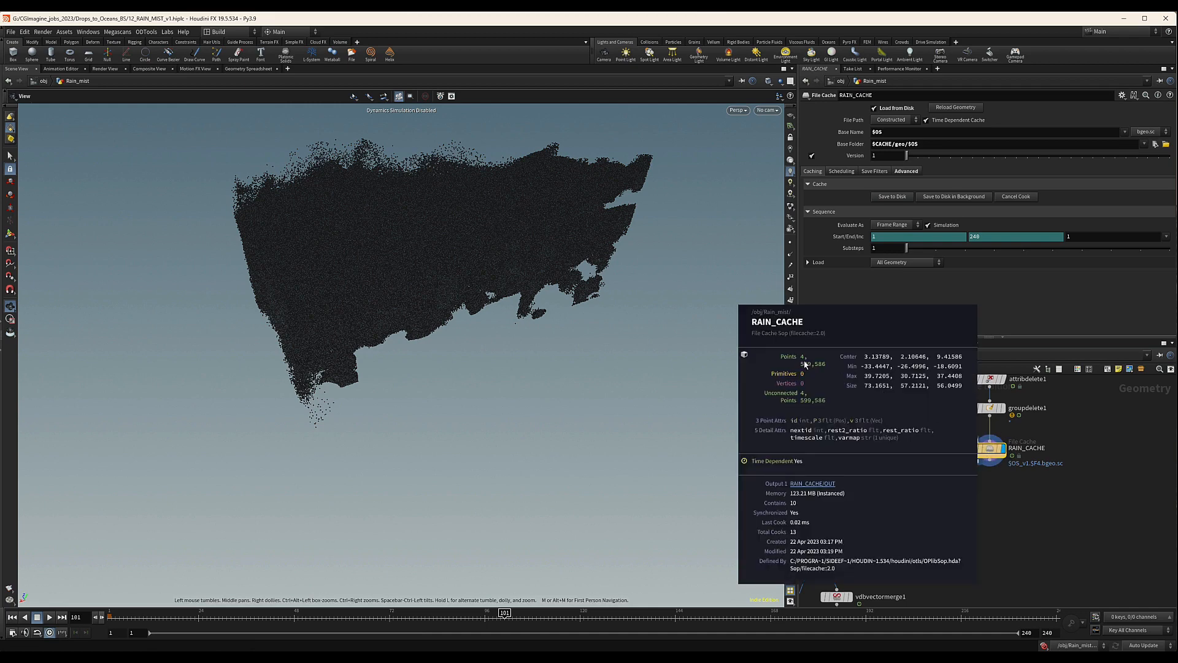
left_click(449, 615)
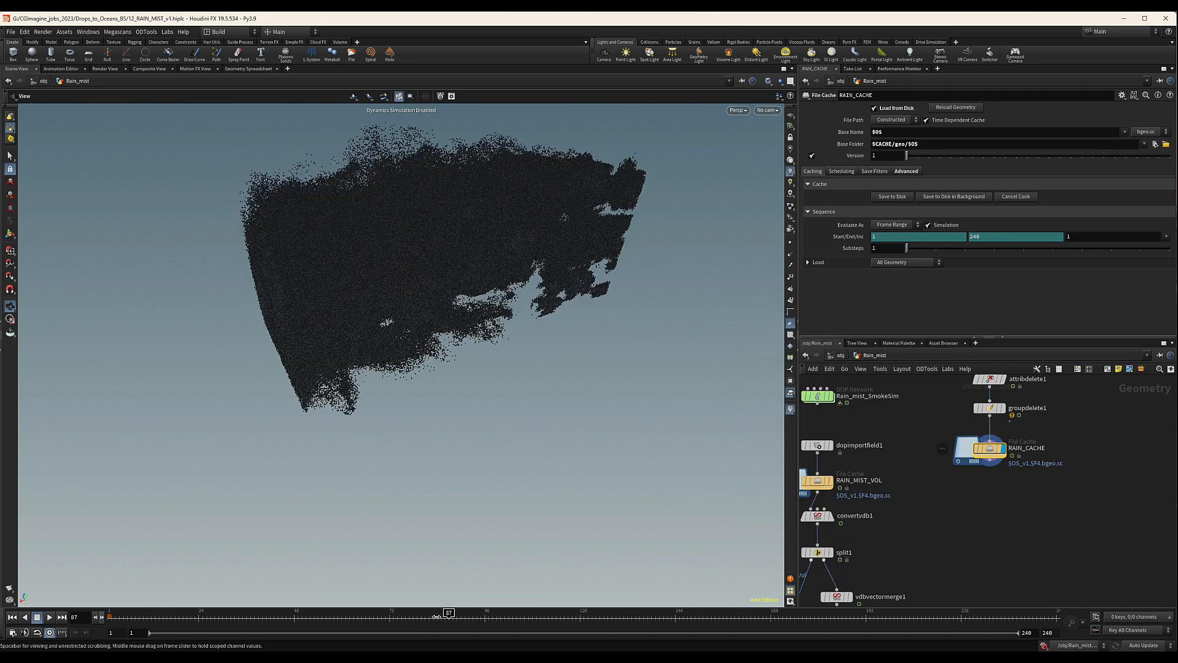
left_click_drag(437, 616, 465, 617)
Step: Open the parameters of scatter1 upstream of the simulation to examine its density scale and point limit
scroll(1128, 408, "down", 2)
middle_click_drag(1120, 418, 1099, 502)
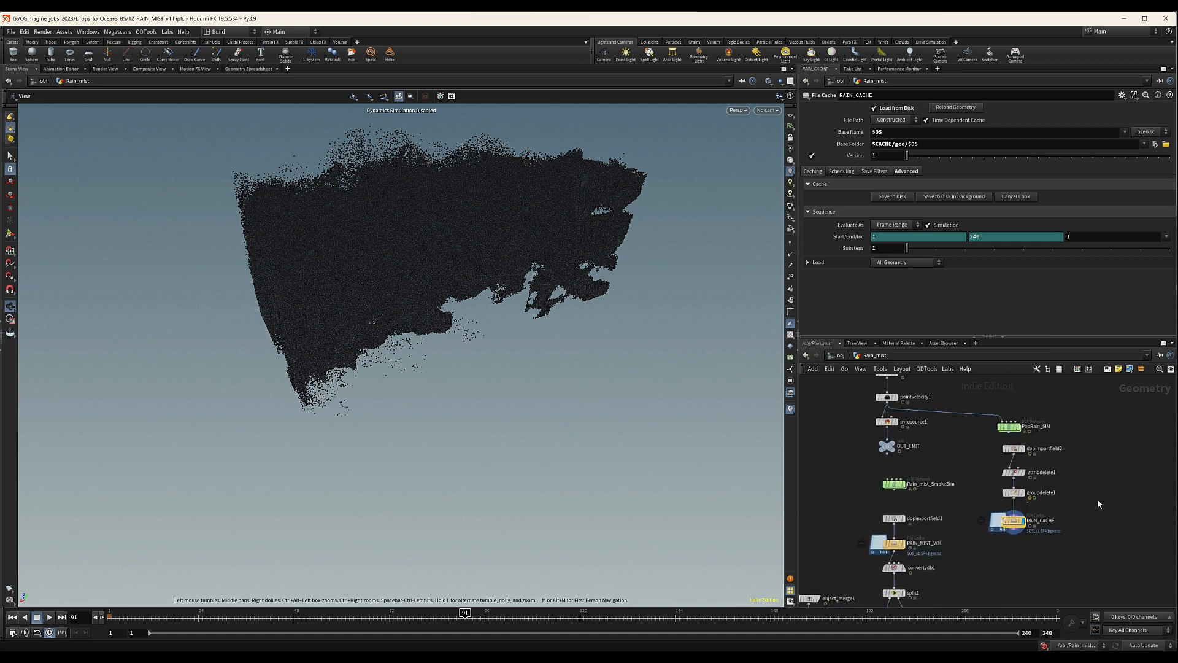
middle_click_drag(1089, 448, 1088, 473)
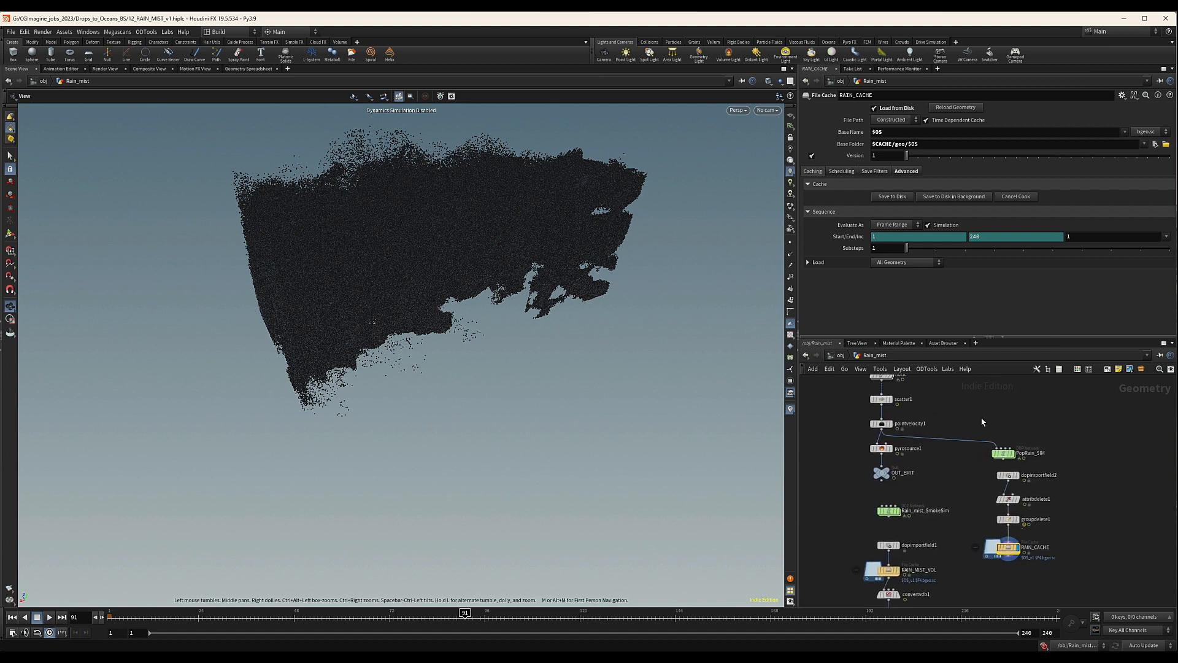
middle_click_drag(982, 423, 1008, 471)
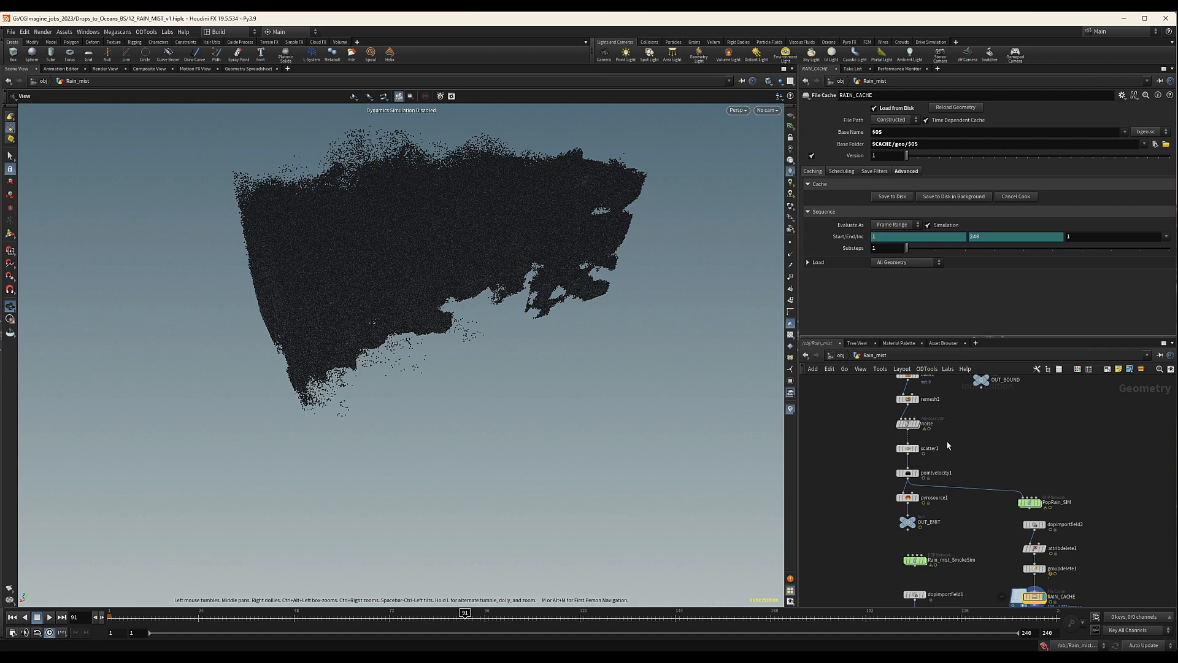
left_click(908, 448)
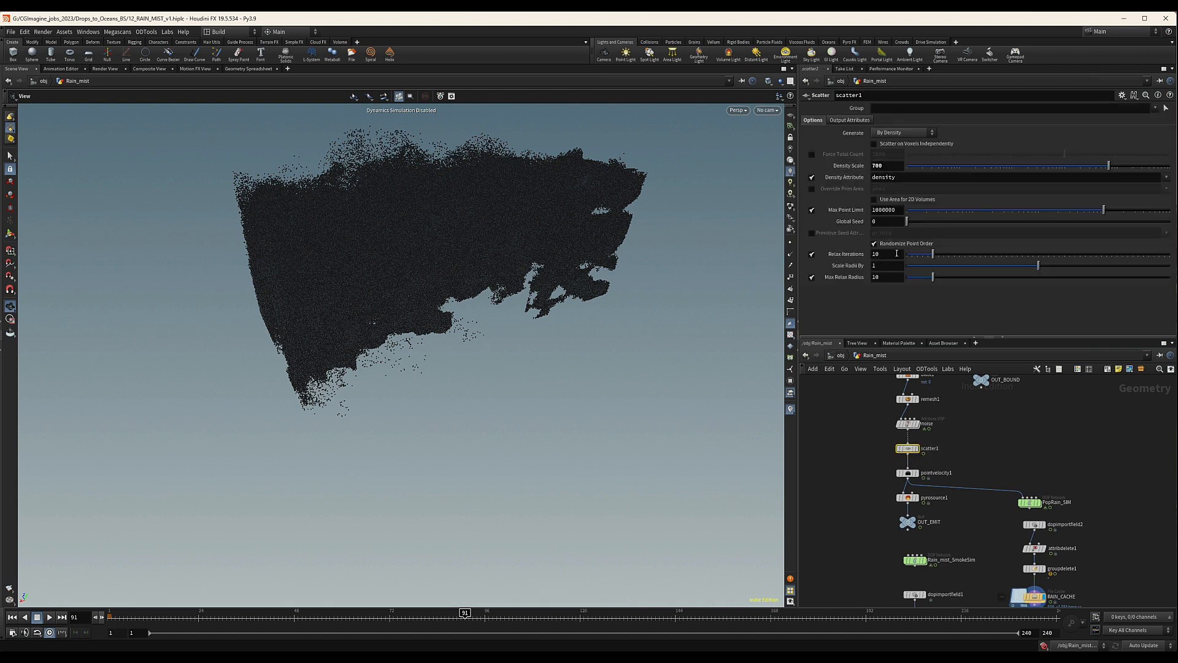
Step: Inspect the node chain below PopRain_SIM and view the cached rain particles at frame 116
scroll(1103, 480, "down", 3)
middle_click_drag(1104, 481, 1062, 441)
scroll(1051, 481, "up", 5)
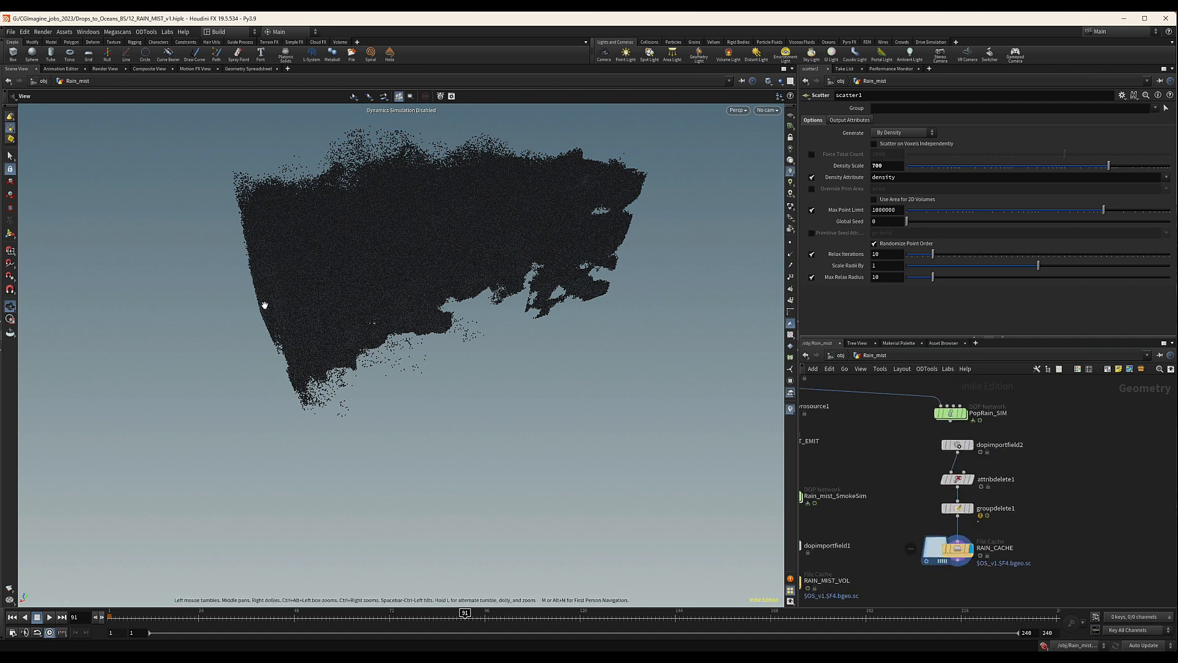
middle_click_drag(1000, 520, 990, 488)
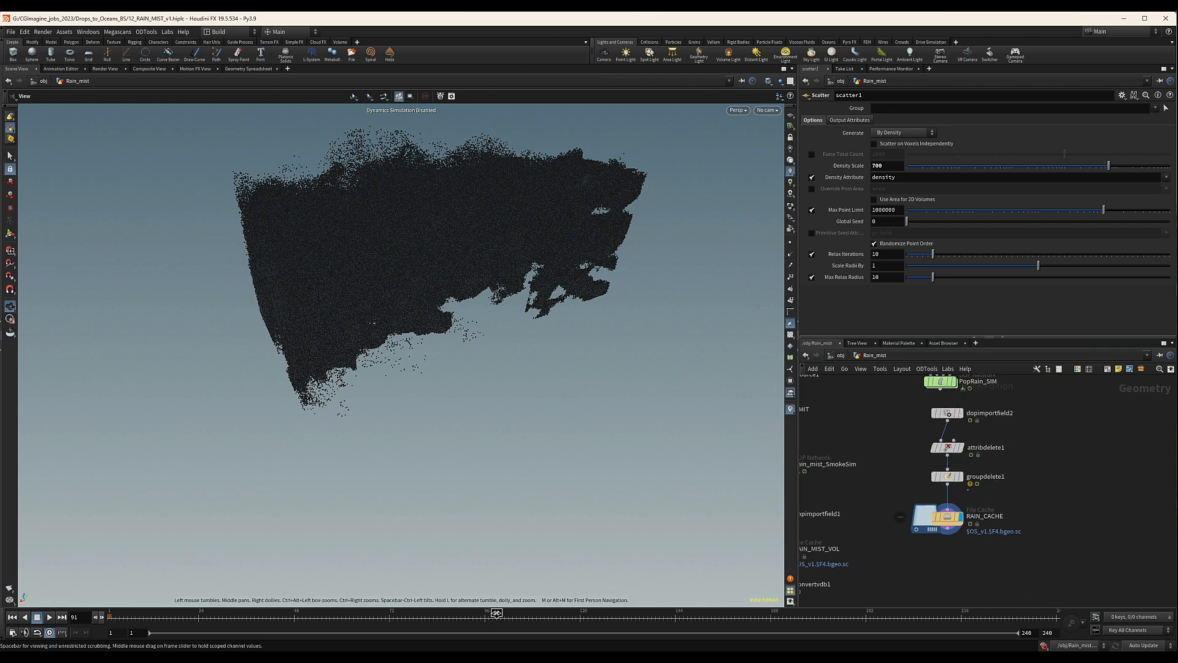
left_click_drag(456, 618, 565, 625)
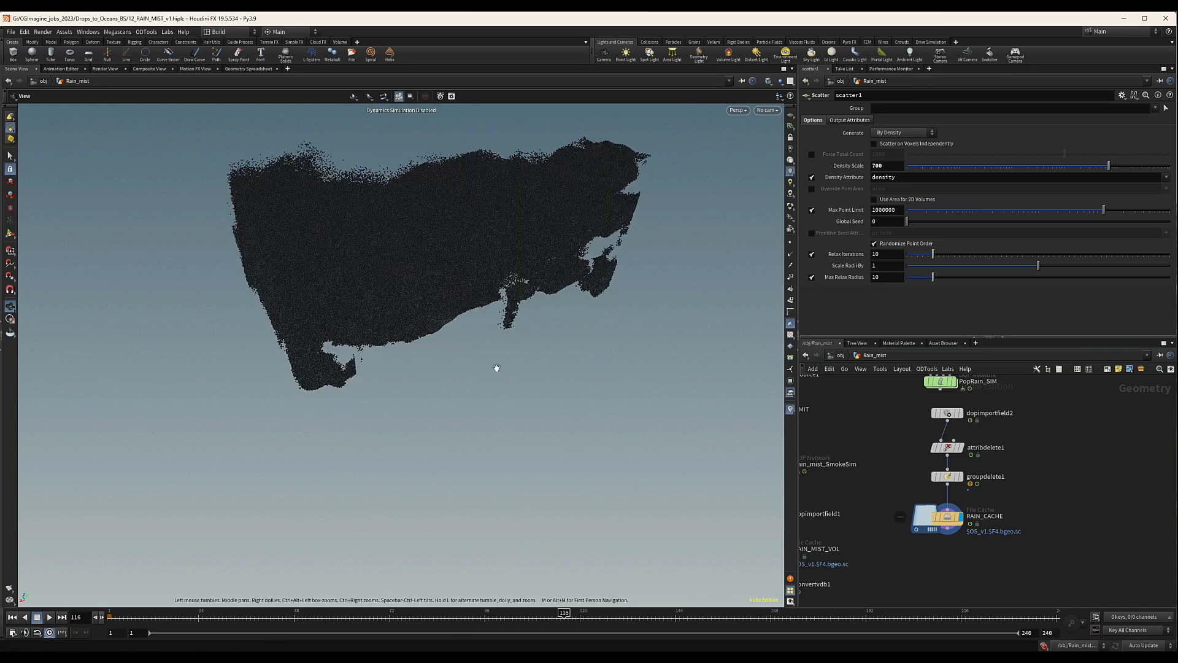
Step: Add an Attribute Randomize node connected below RAIN_CACHE
scroll(1027, 533, "down", 4)
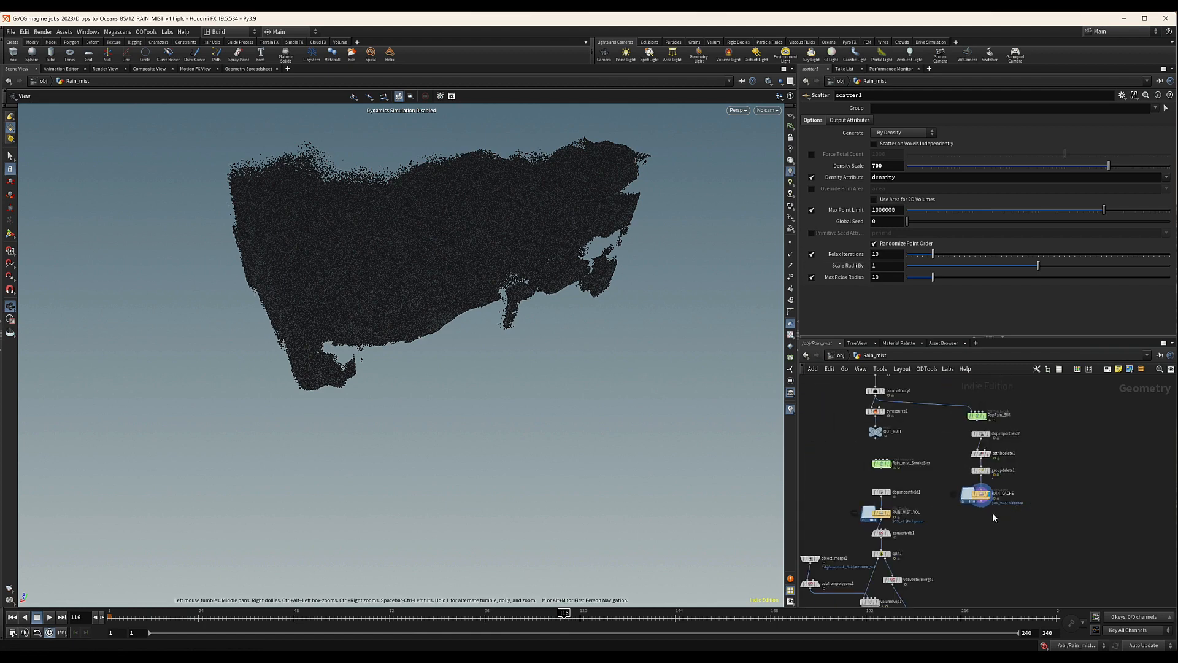
key("Tab")
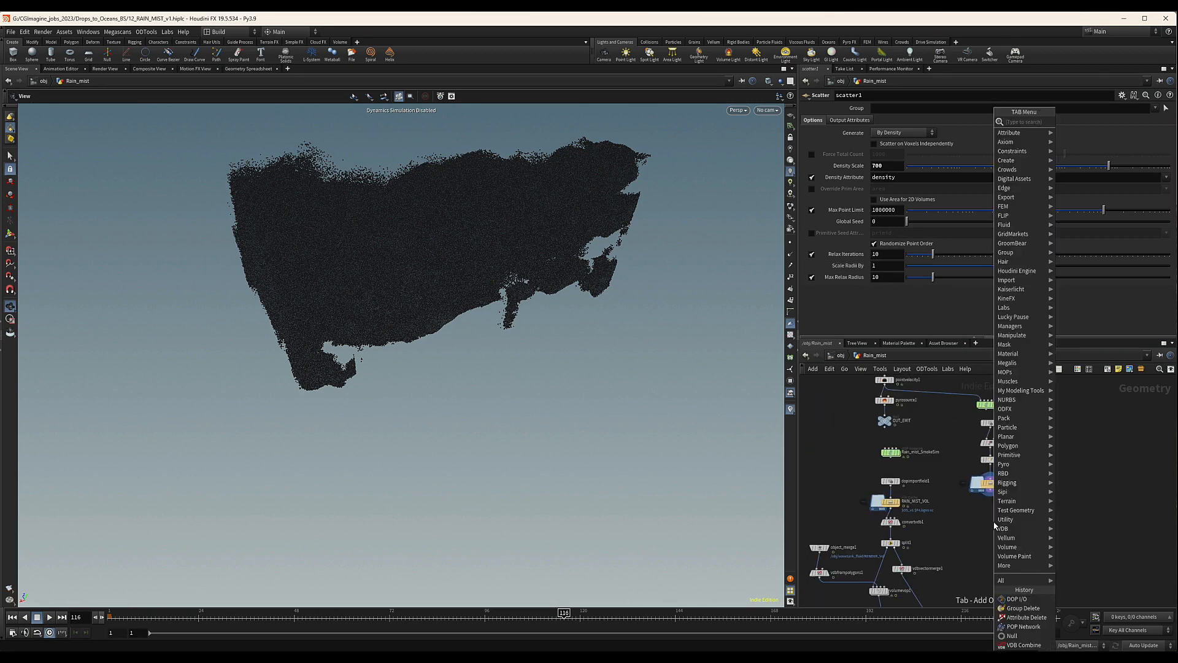
type("attrid")
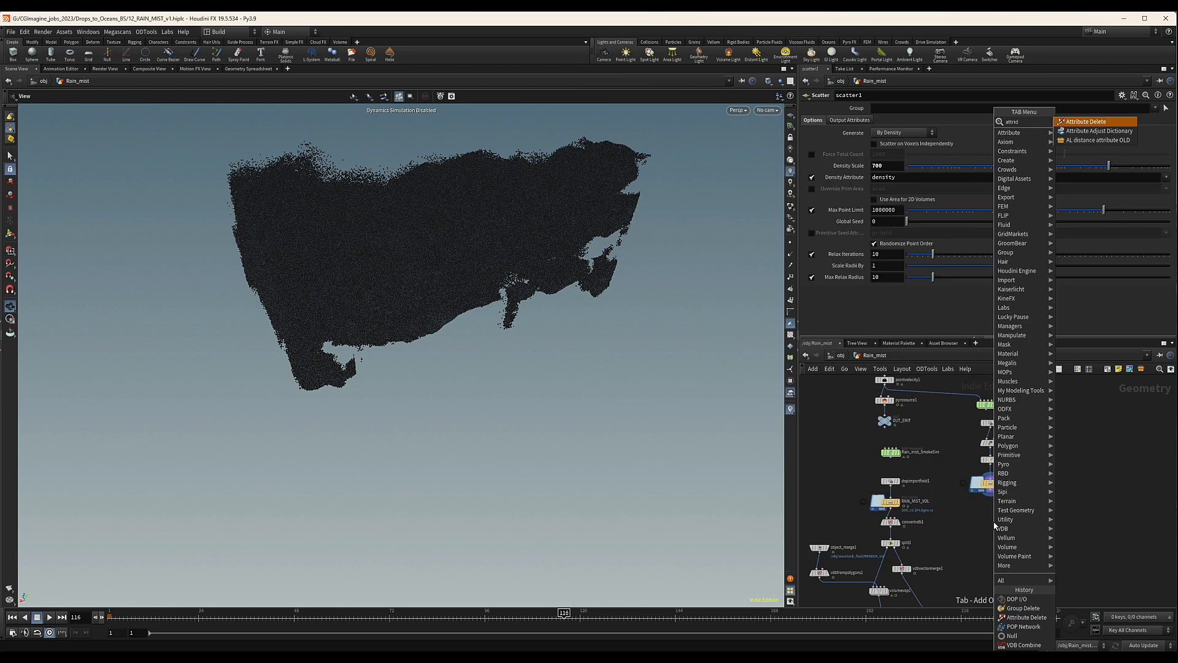
key("BackSpace")
key("BackSpace")
type("r")
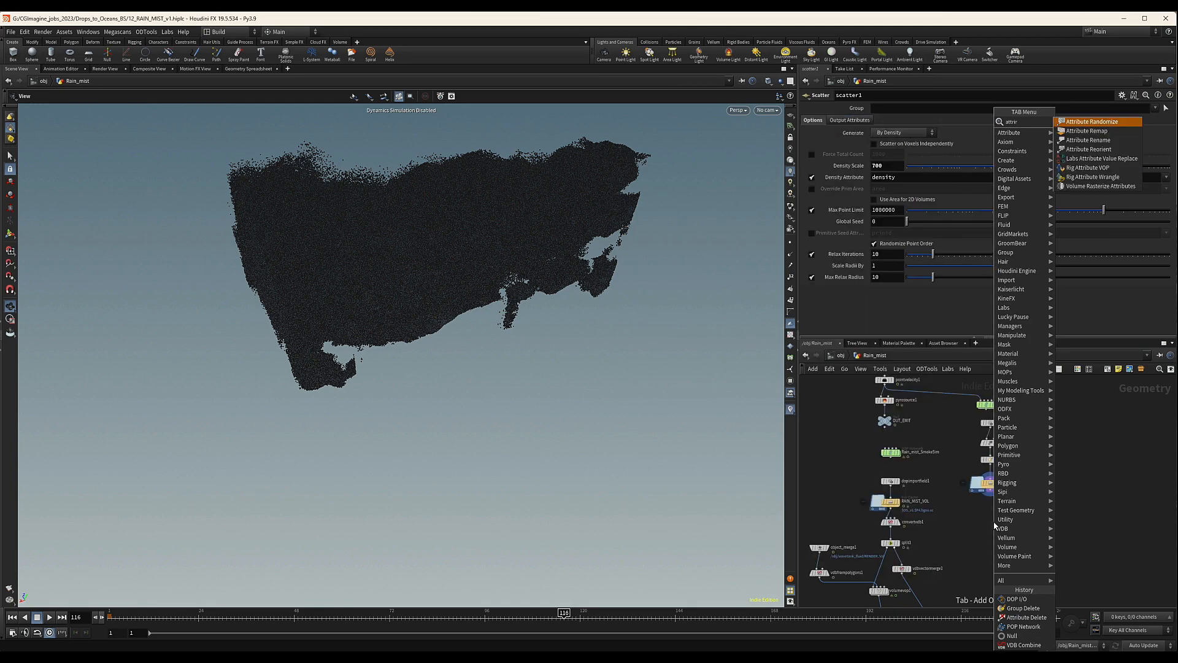
key("Return")
left_click(988, 503)
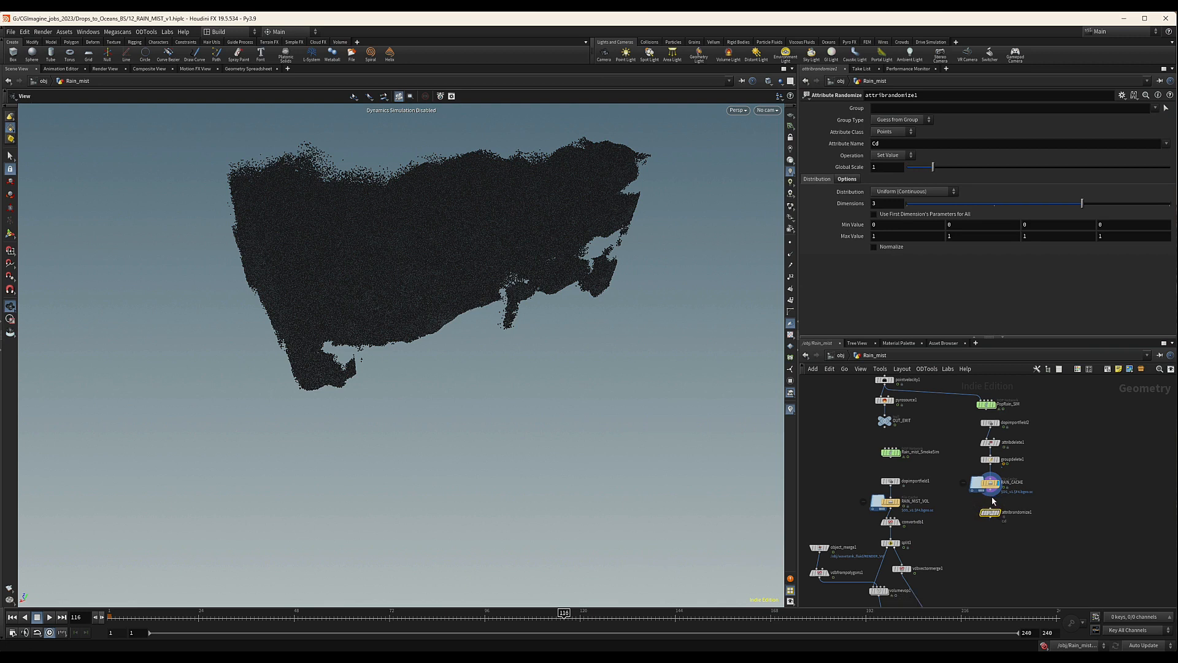
scroll(991, 518, "up", 4)
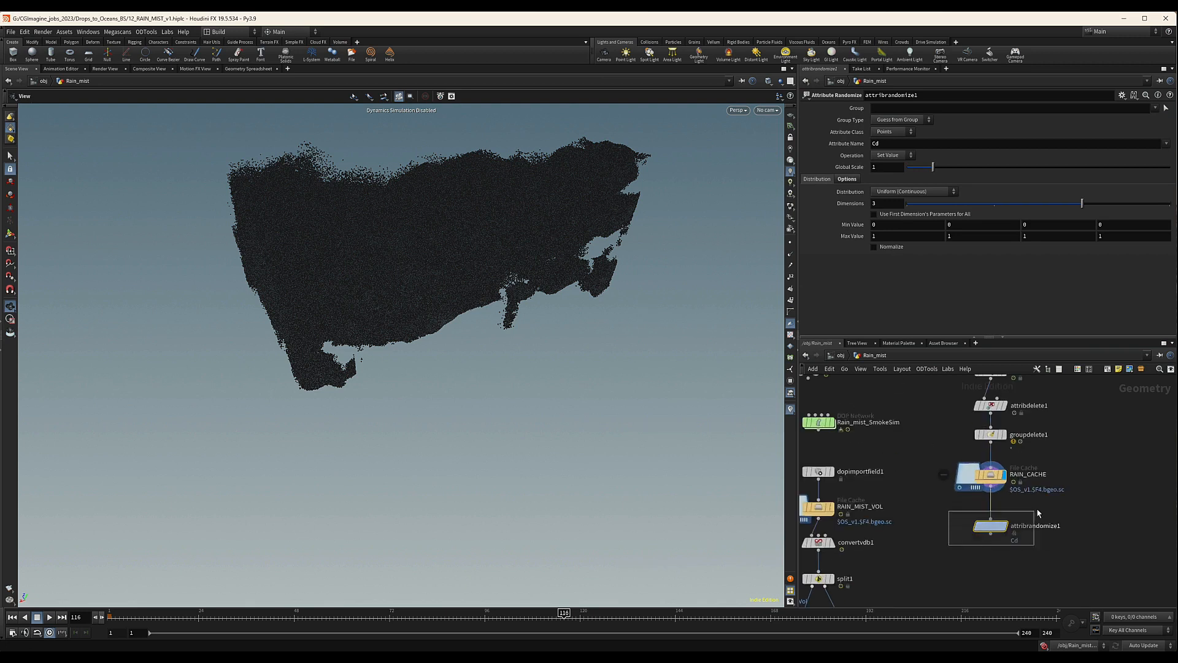
Step: Randomize the pscale attribute in one dimension with a minimum value of 0.0025 and a maximum value of 0.005
left_click(905, 143)
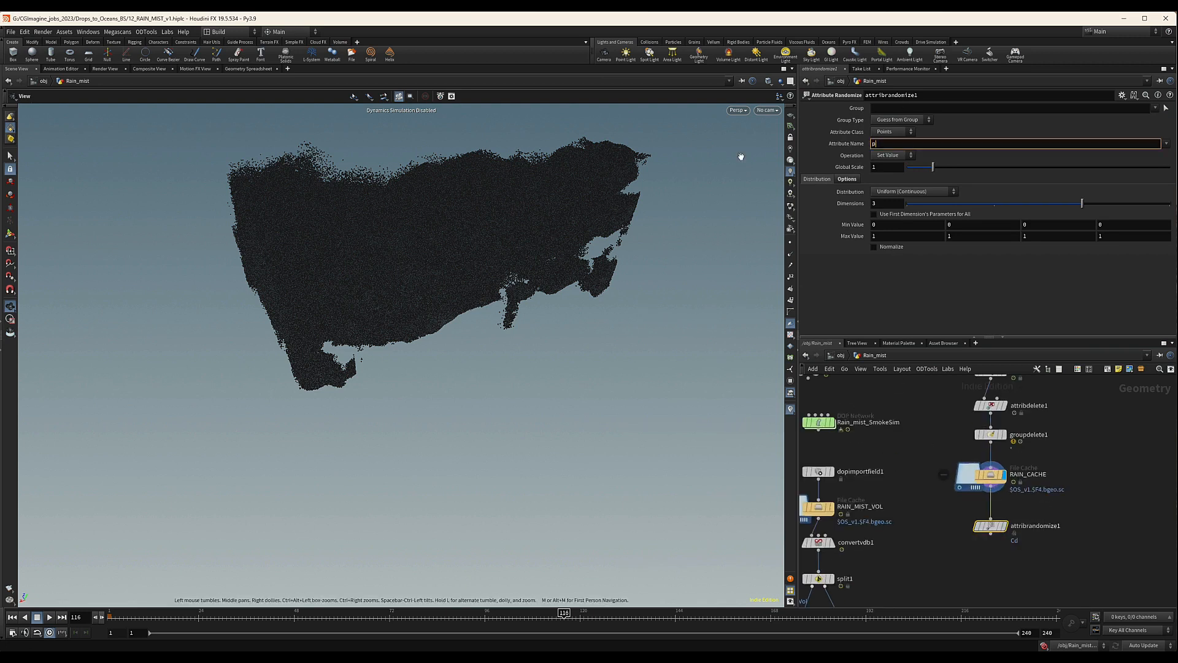
type("pscale")
key("Return")
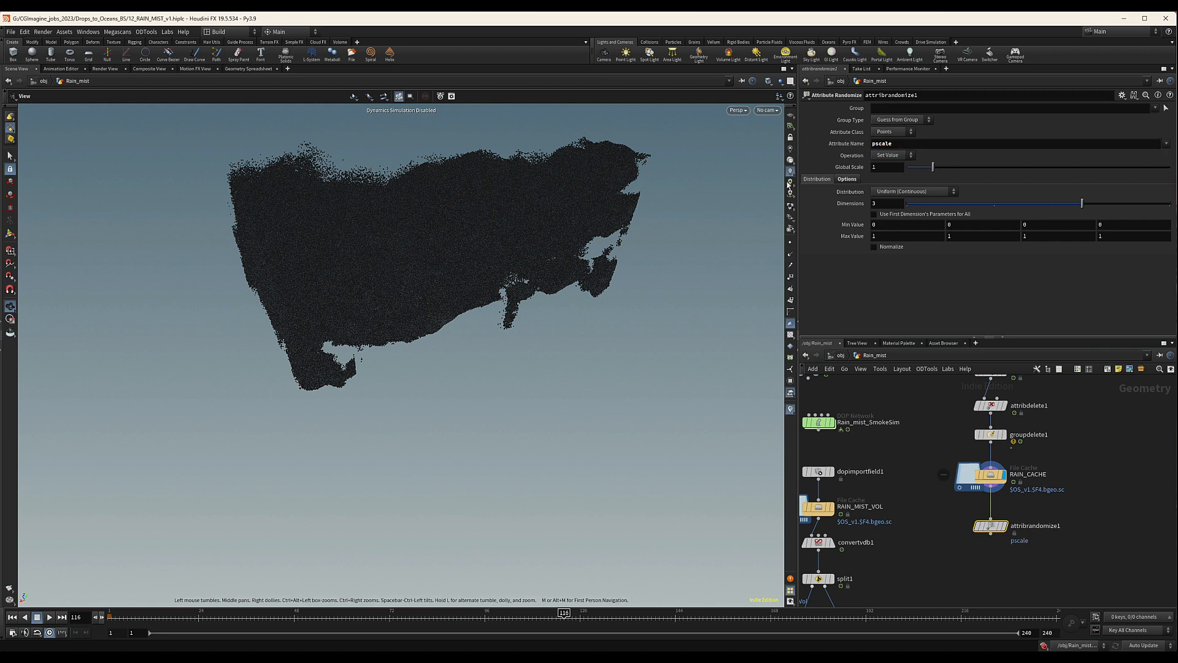
left_click(918, 203)
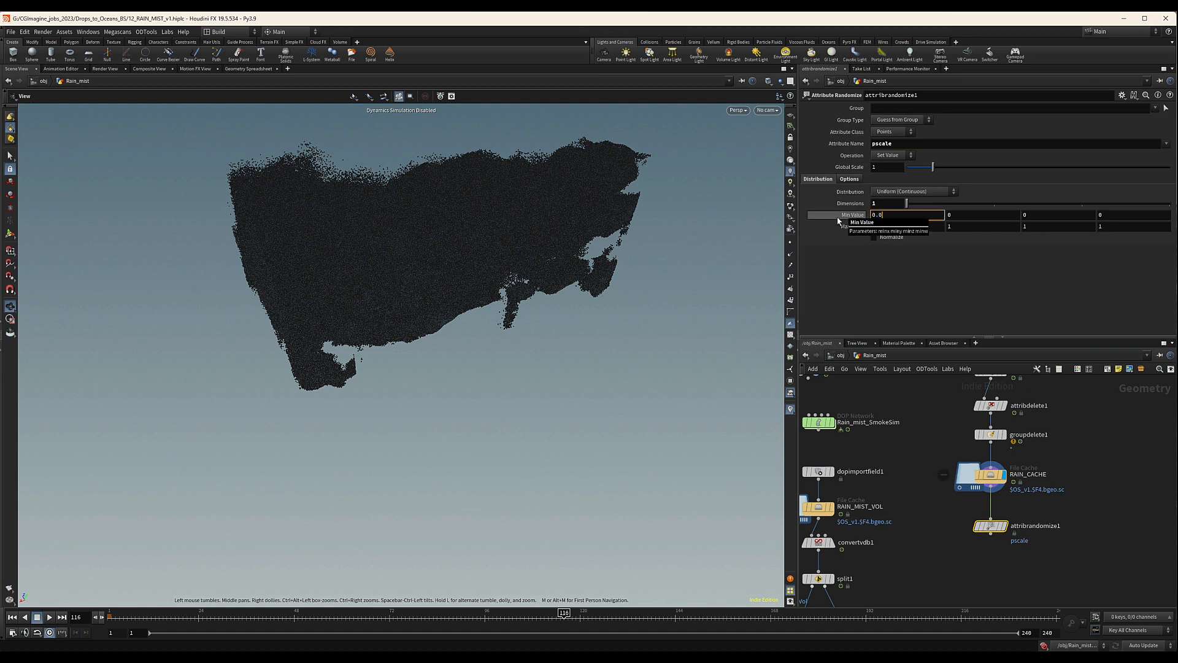
key("Tab")
key("Tab")
key("Tab")
key("Tab")
key("Return")
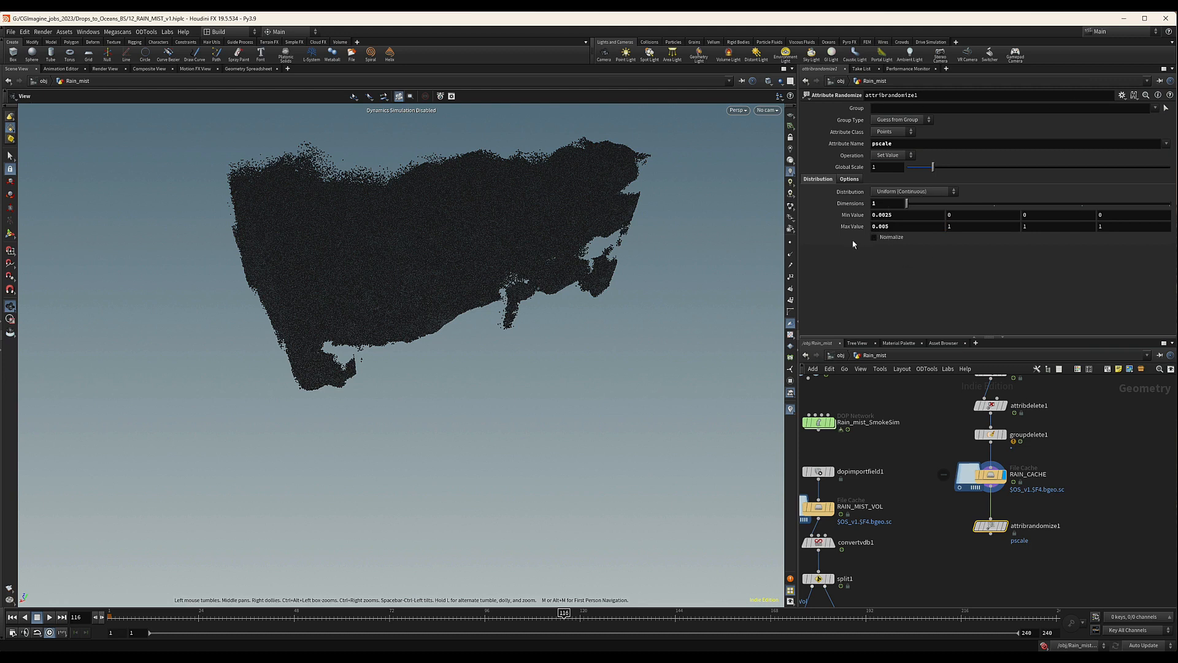
Step: Look through Cam_Mid_Shot1 and set the viewport to draw particles as discs
left_click(767, 110)
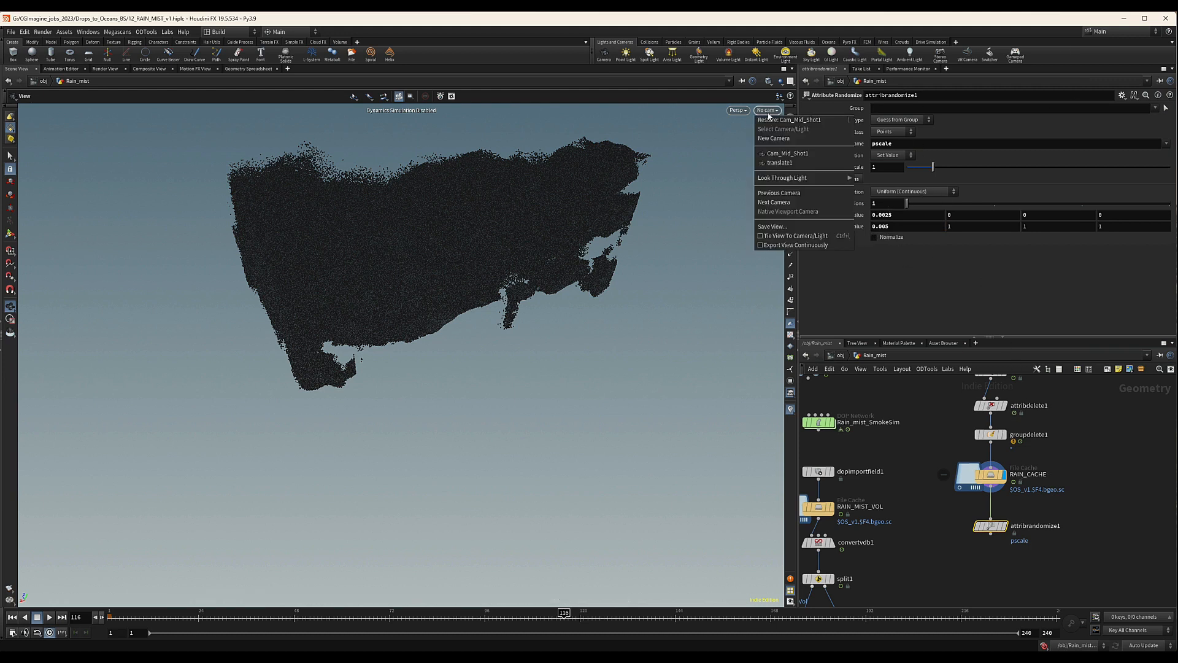
left_click(791, 154)
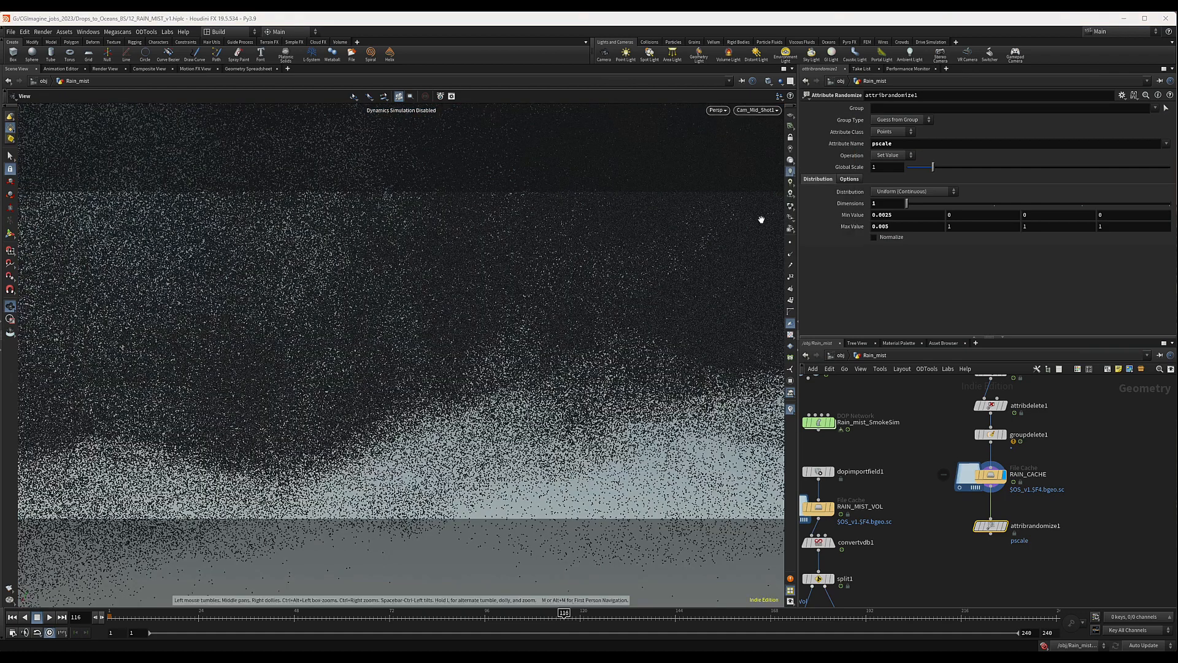
left_click(790, 205)
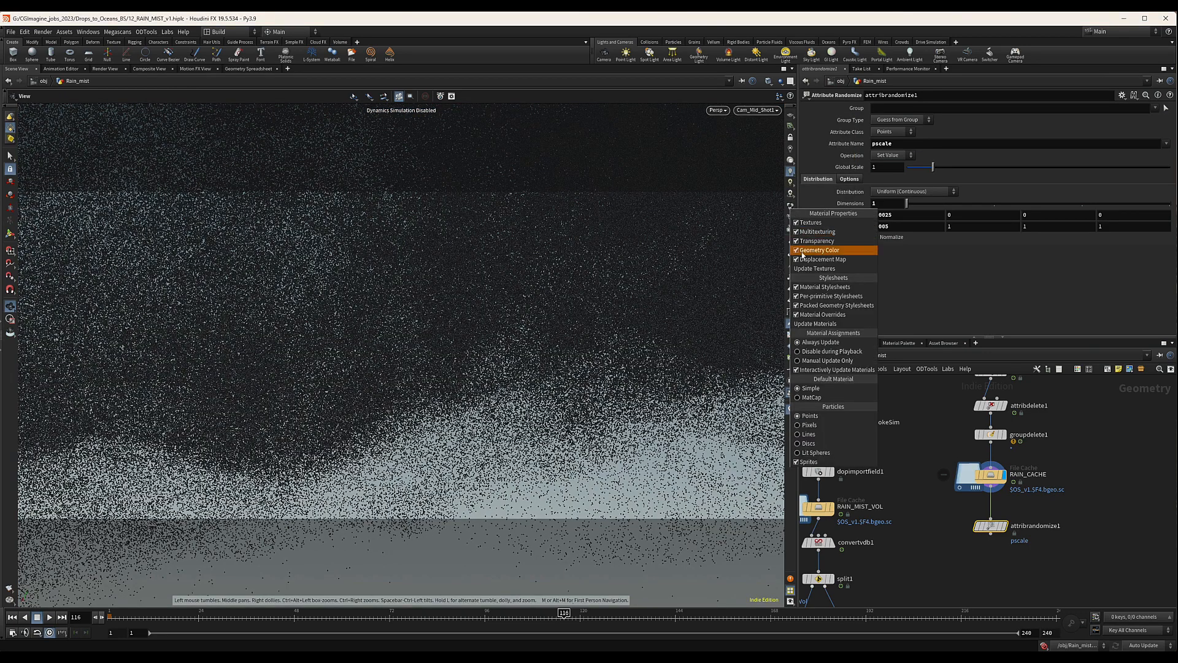
left_click(809, 434)
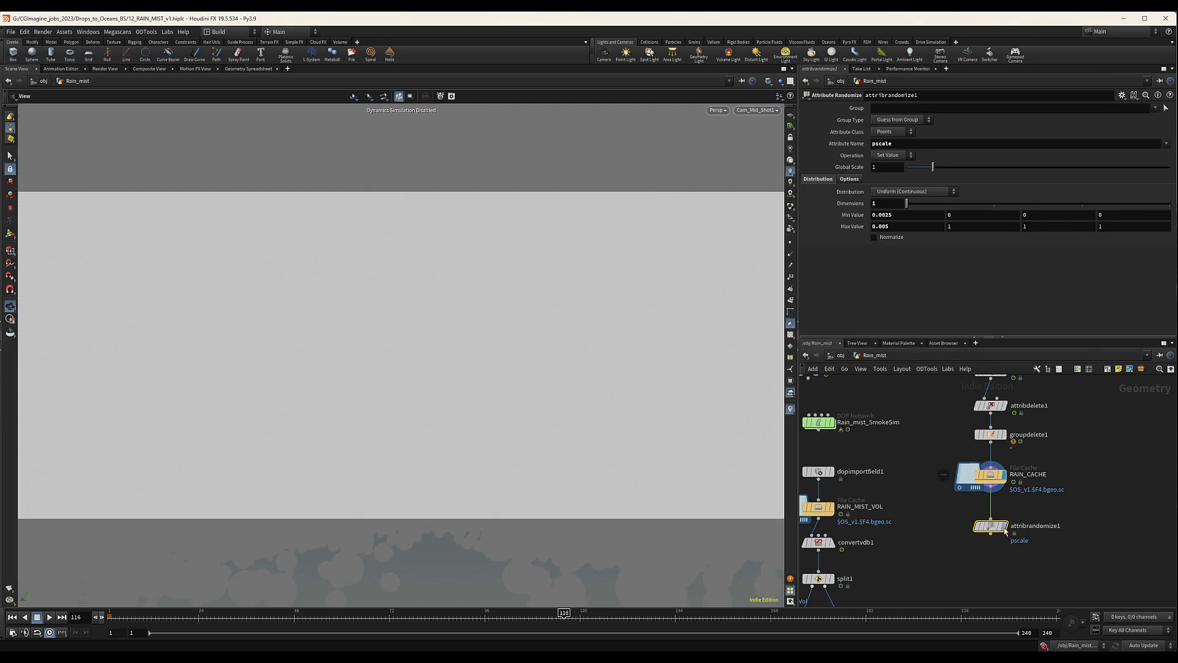
Step: Display the output of attribrandomize1 and check the rain particle sizes at frames 74 and 84
mouse_move(995, 543)
left_click(1009, 508)
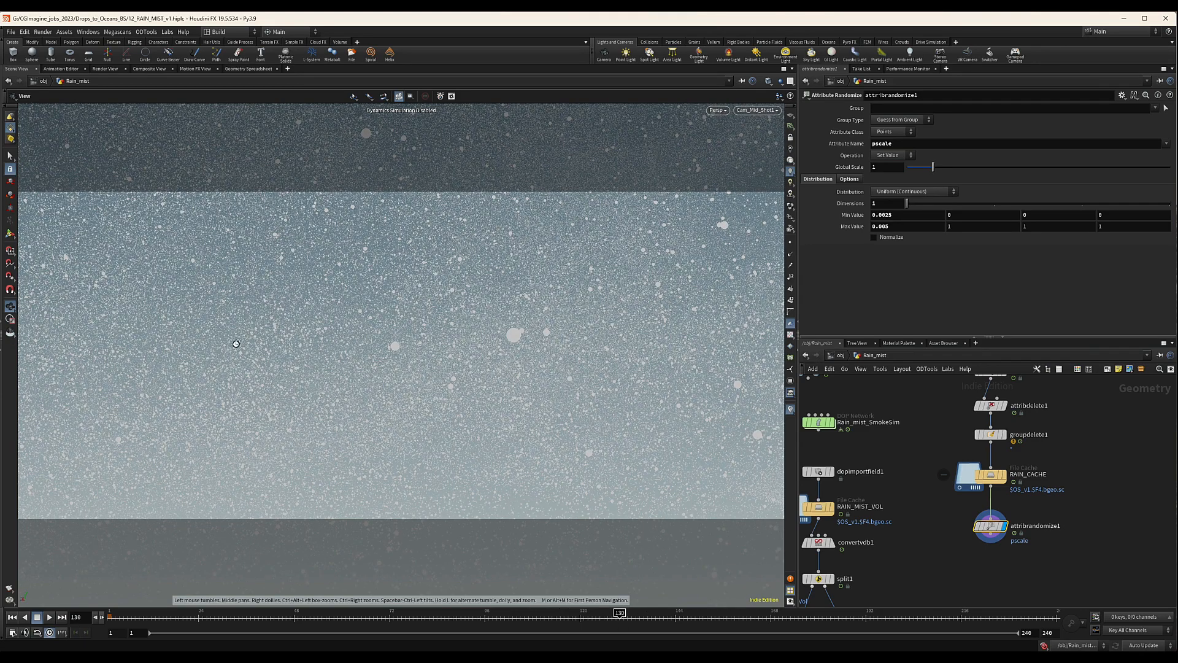
left_click(397, 613)
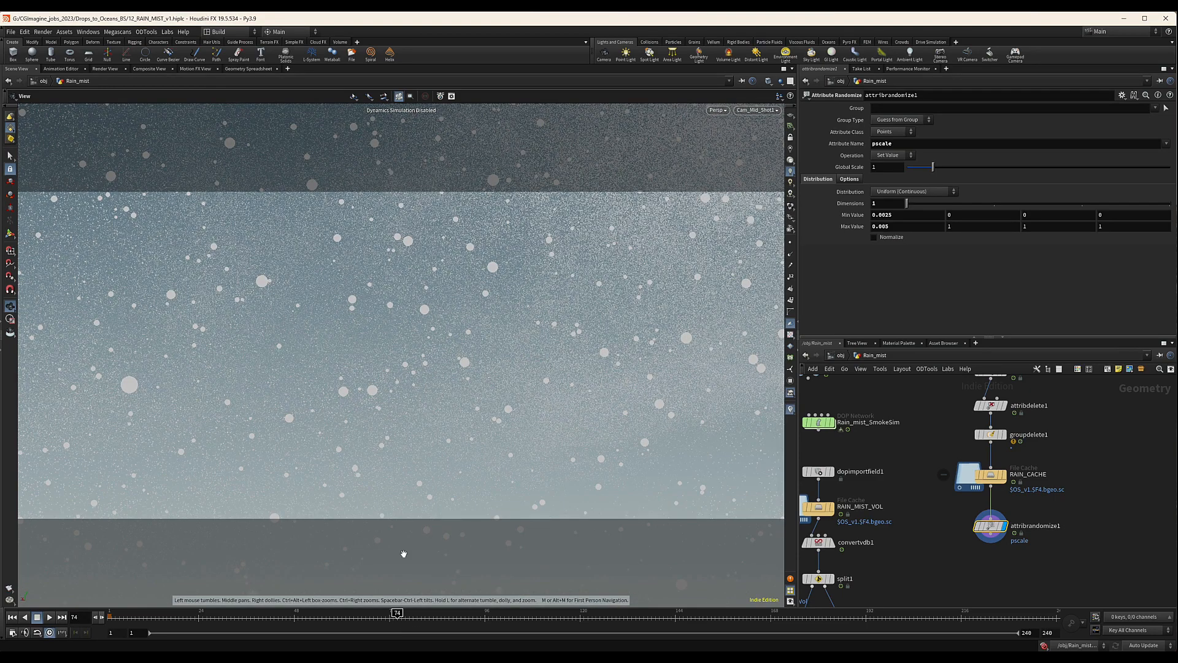
left_click(437, 613)
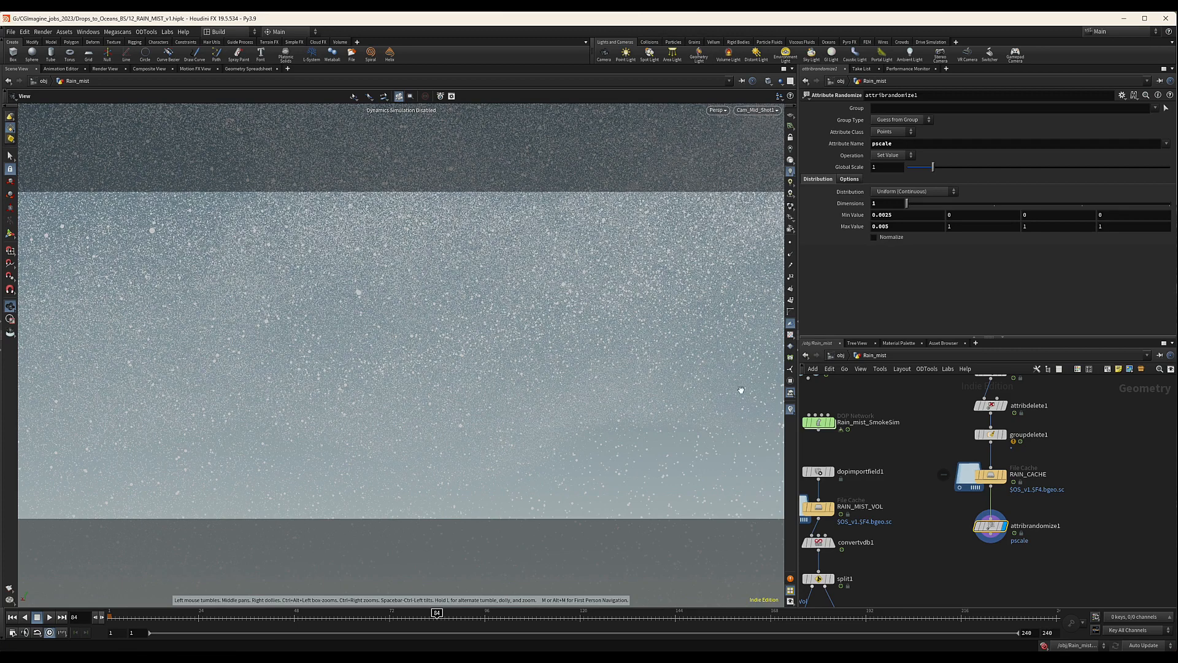
middle_click_drag(1072, 560, 980, 501)
scroll(1024, 516, "down", 2)
left_click(981, 500)
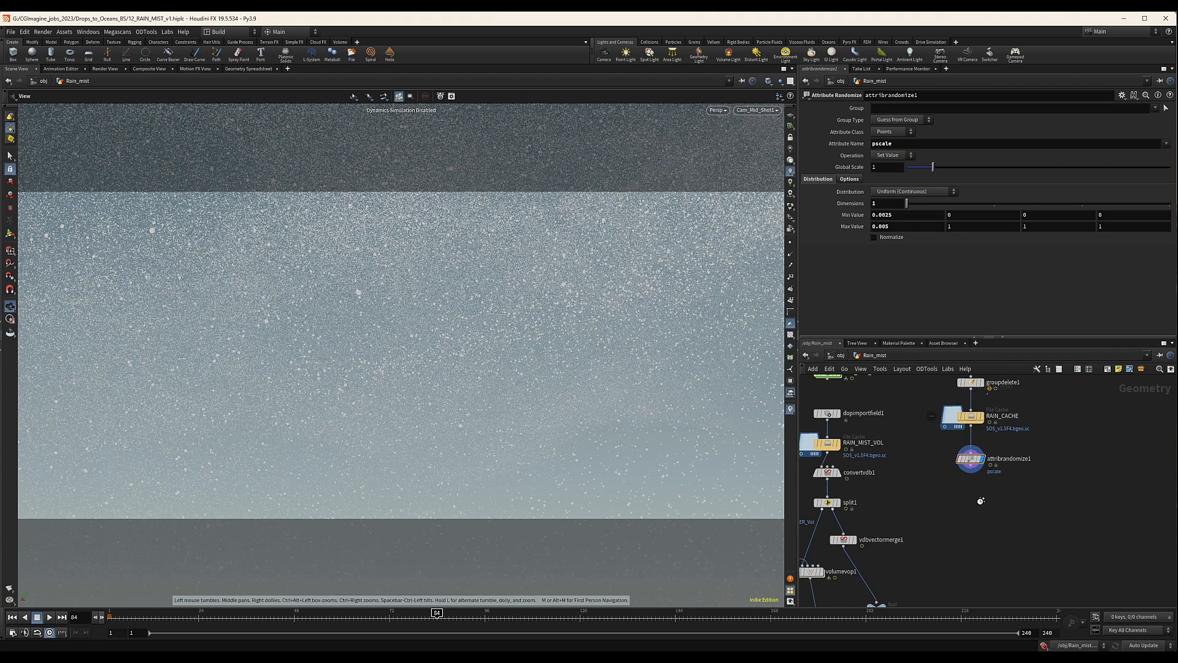
key("Tab")
type("null")
key("Return")
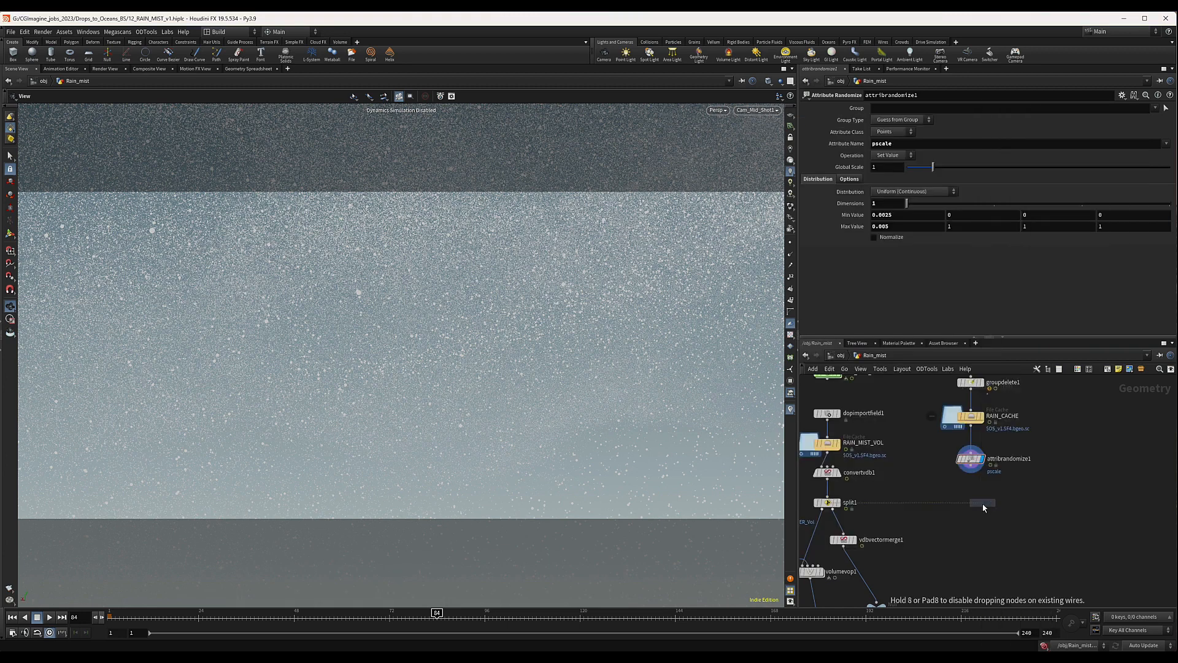
key("Escape")
Step: Add a Null node below attribrandomize1 and connect it to that node's output
key("Tab")
type("null")
key("Return")
left_click(976, 514)
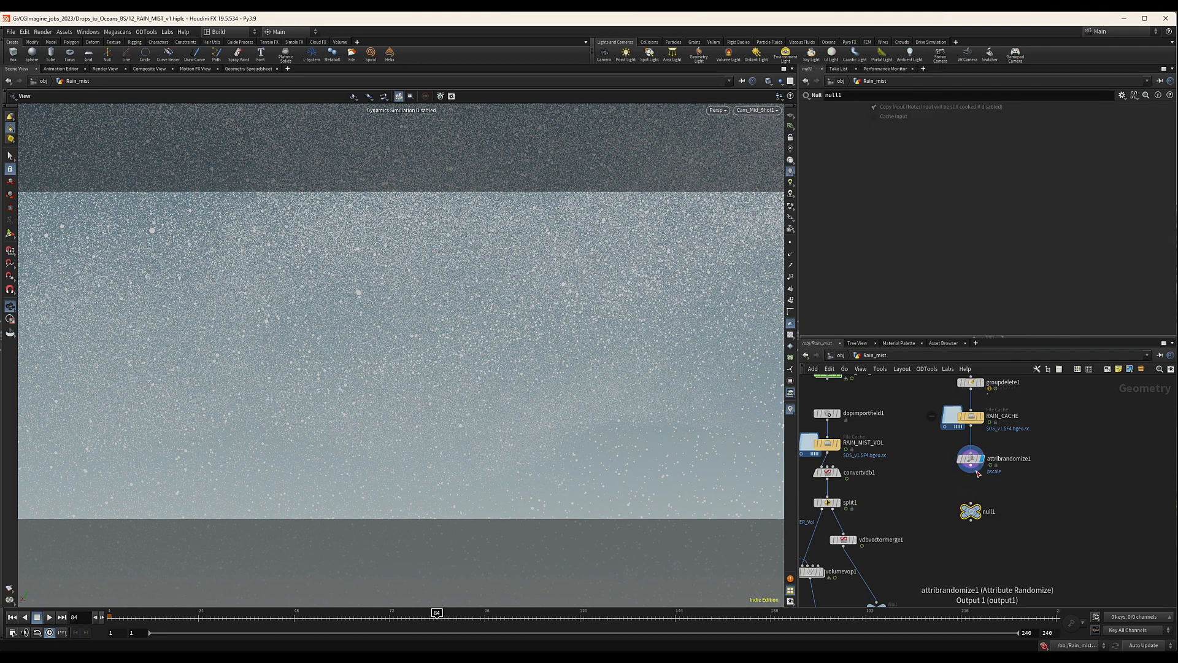
left_click_drag(978, 473, 971, 504)
Step: Name the new null RAIN and make it the displayed node
double_click(992, 512)
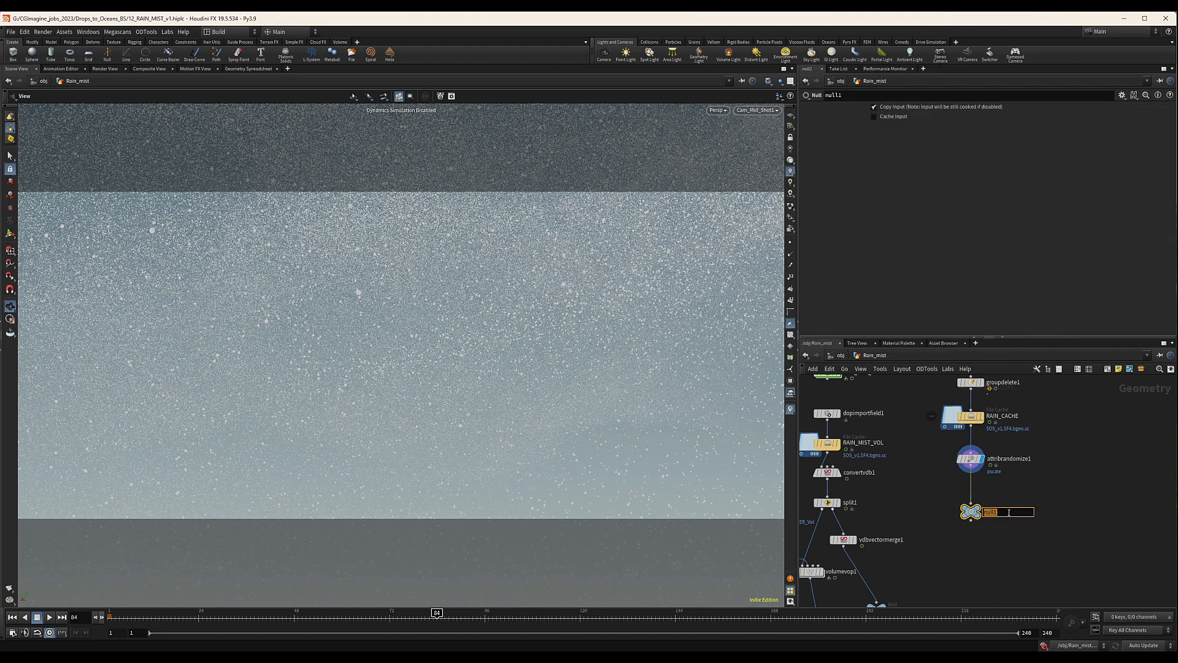
type("RAIN")
key("Return")
left_click(984, 509)
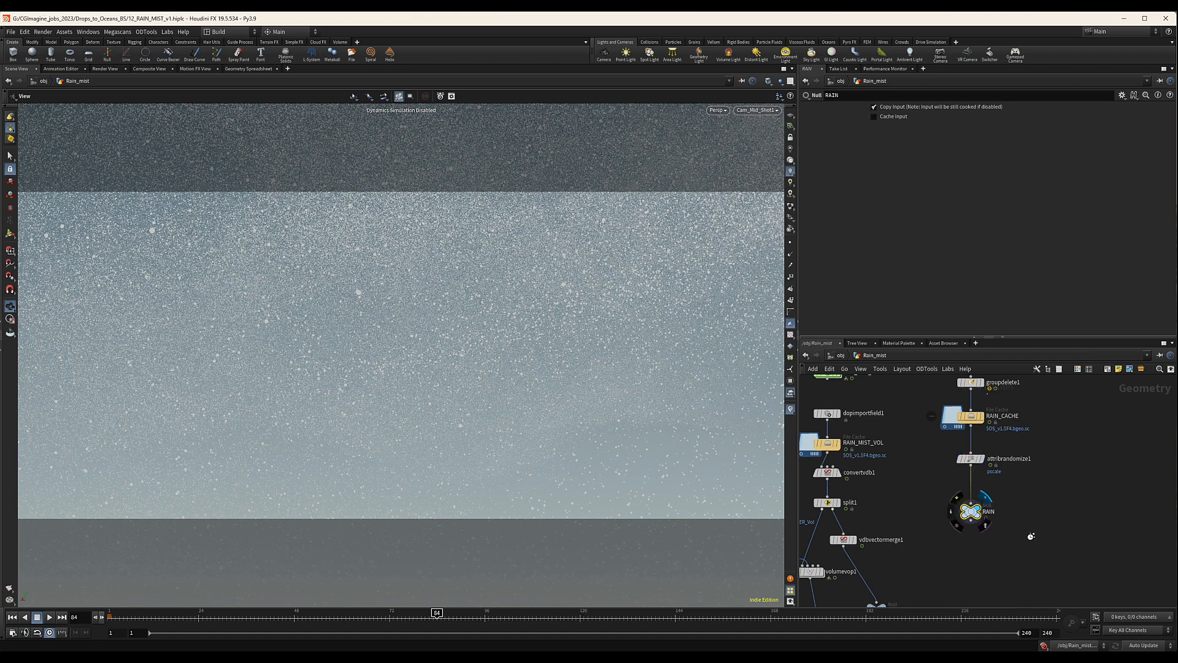
Step: Rename the RAIN null to OUT_RAIN
scroll(1033, 526, "down", 3)
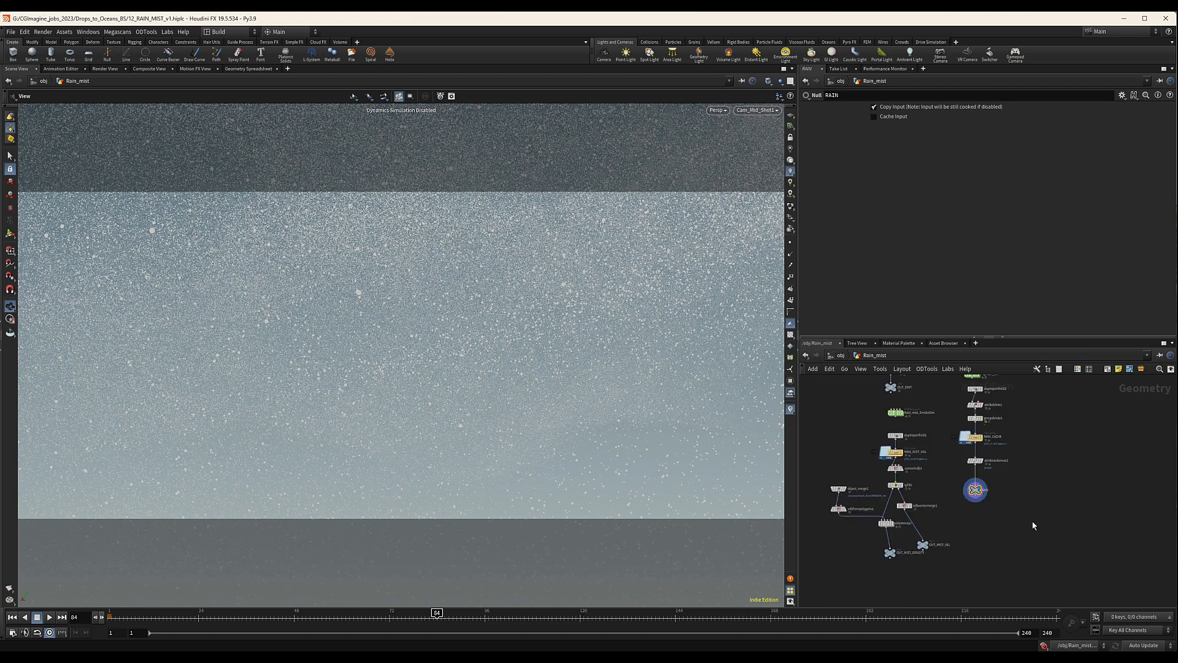
scroll(984, 496, "up", 1)
scroll(984, 496, "up", 3)
double_click(980, 487)
type("OUT_RAIN")
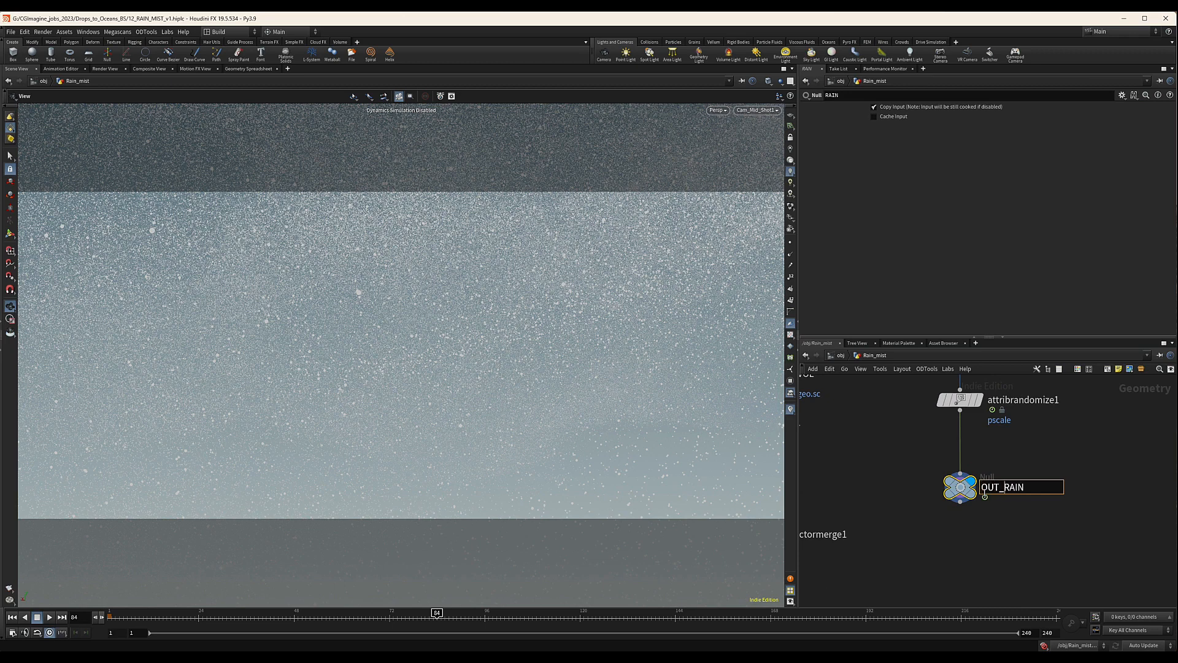
key("Return")
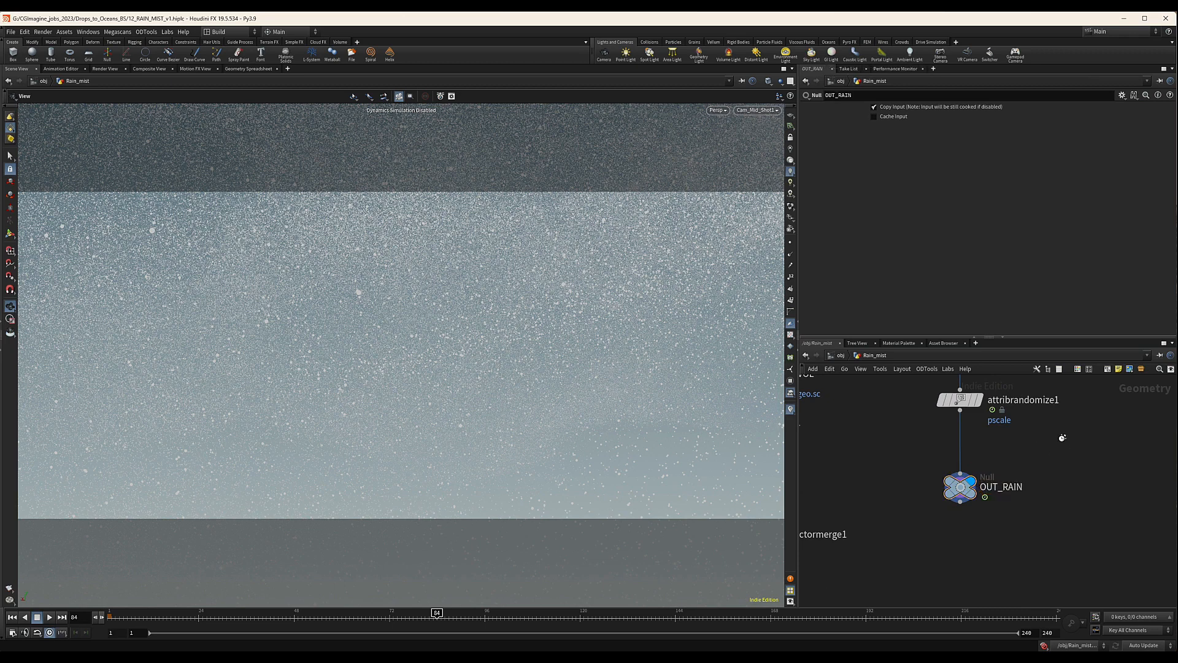
Step: Space out attribrandomize1 and OUT_RAIN to make room for another node between them
scroll(1053, 465, "down", 5)
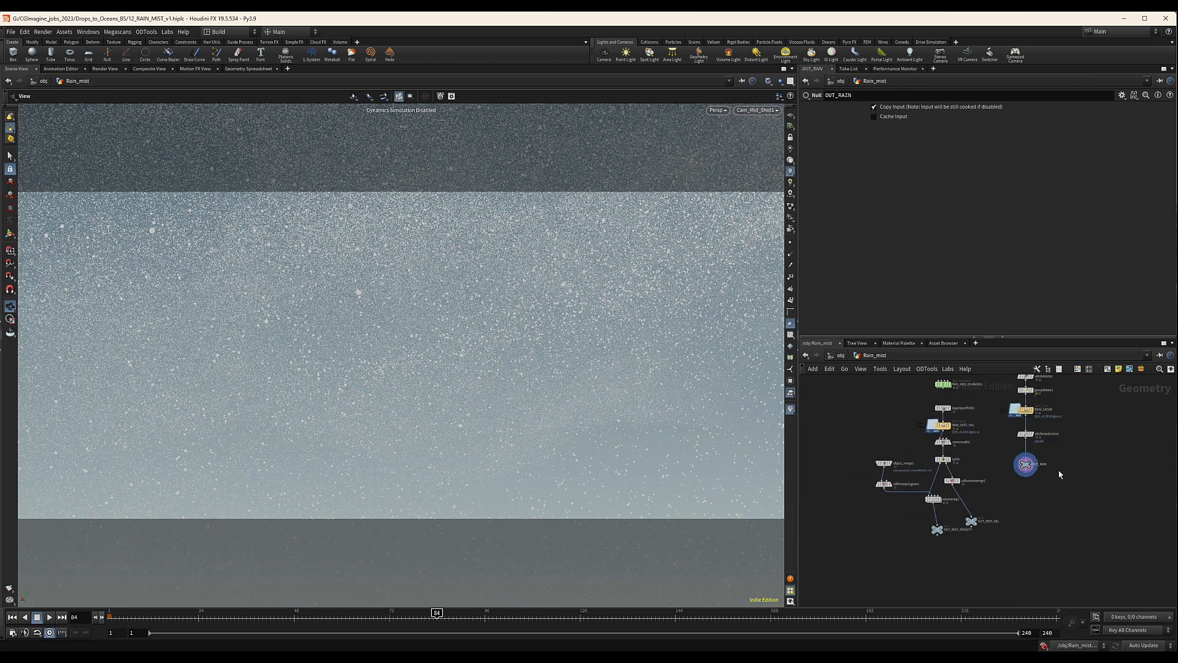
middle_click_drag(1053, 490, 1032, 535)
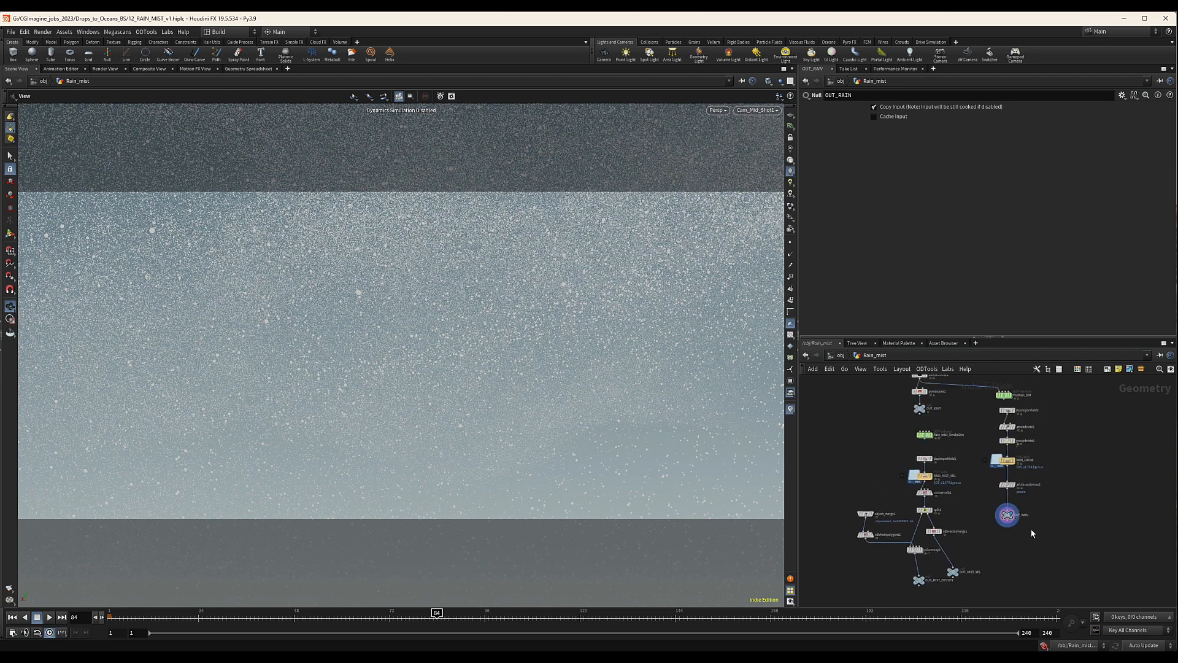
scroll(1031, 531, "up", 4)
left_click_drag(973, 491, 973, 511)
middle_click_drag(1011, 469, 1029, 524)
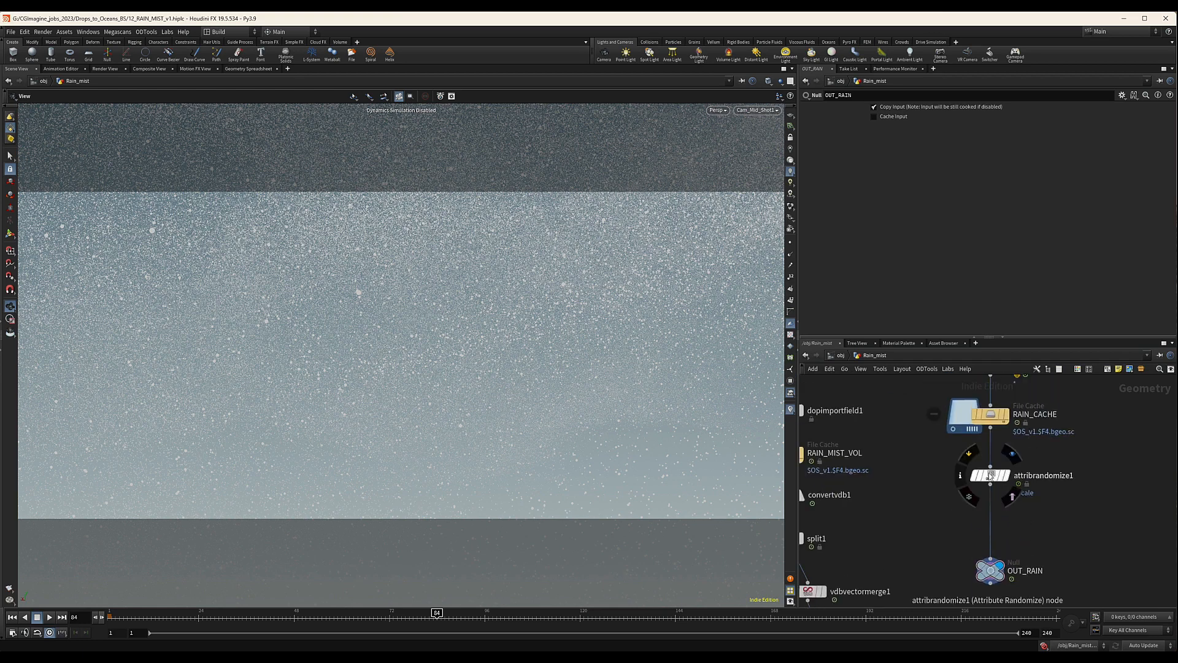
left_click_drag(991, 476, 991, 464)
middle_click_drag(1004, 545, 1037, 539)
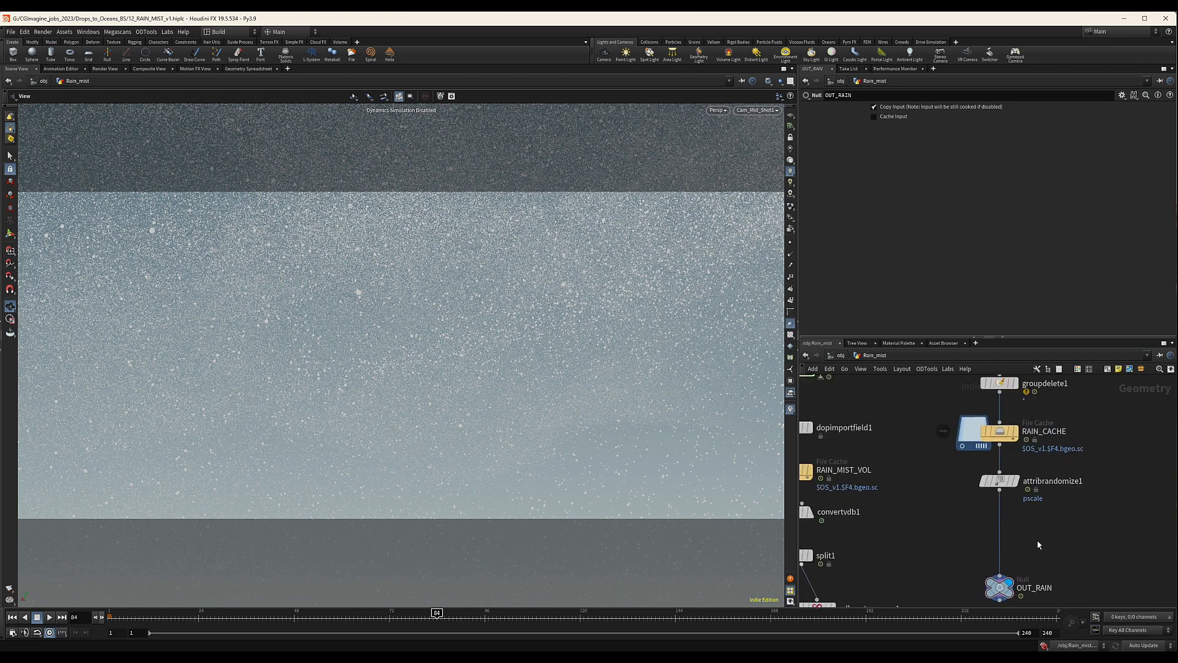
Step: Insert an Attribute Create node between attribrandomize1 and OUT_RAIN
key("Tab")
type("attr")
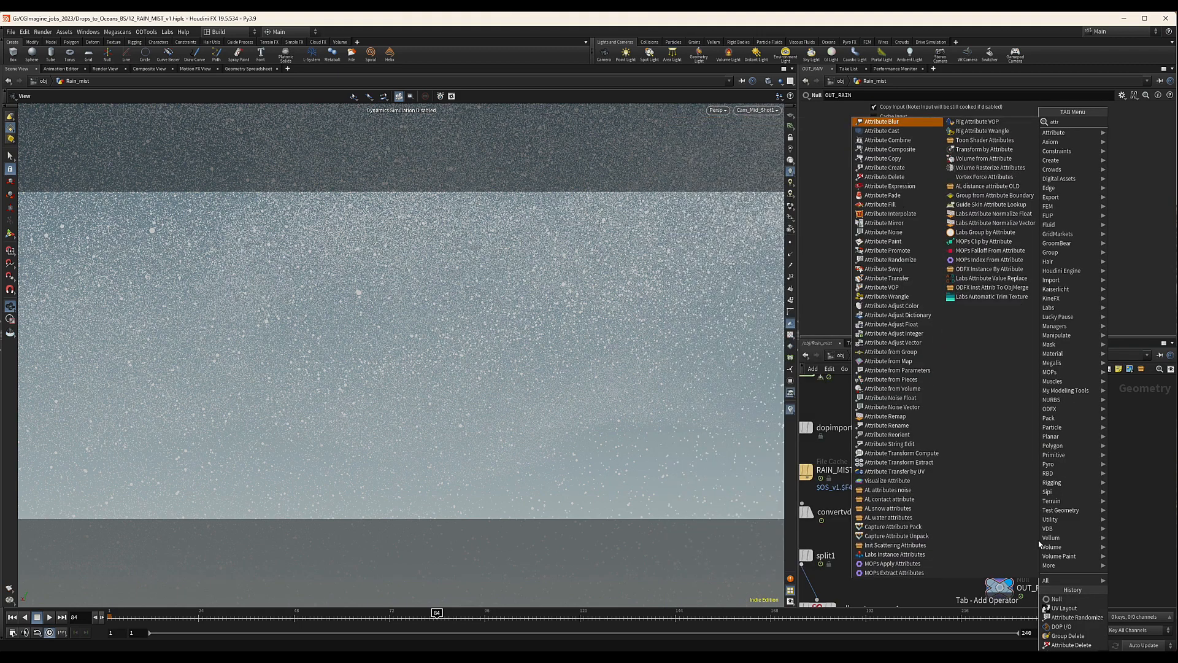
type("cre")
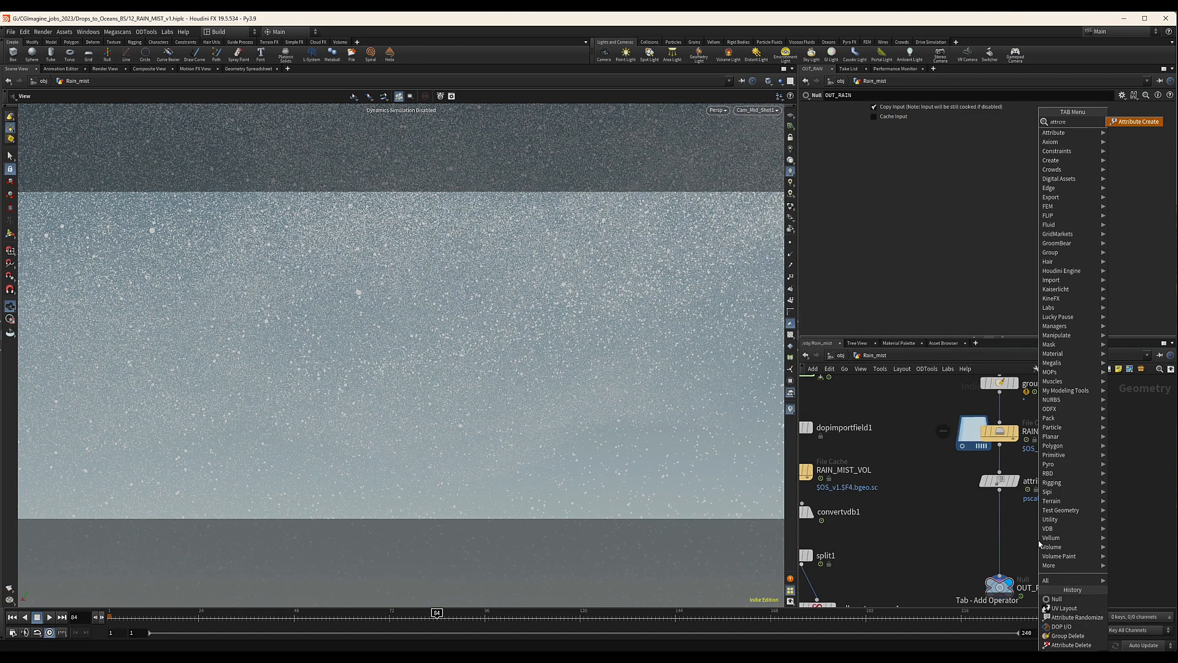
key("Return")
left_click(1000, 514)
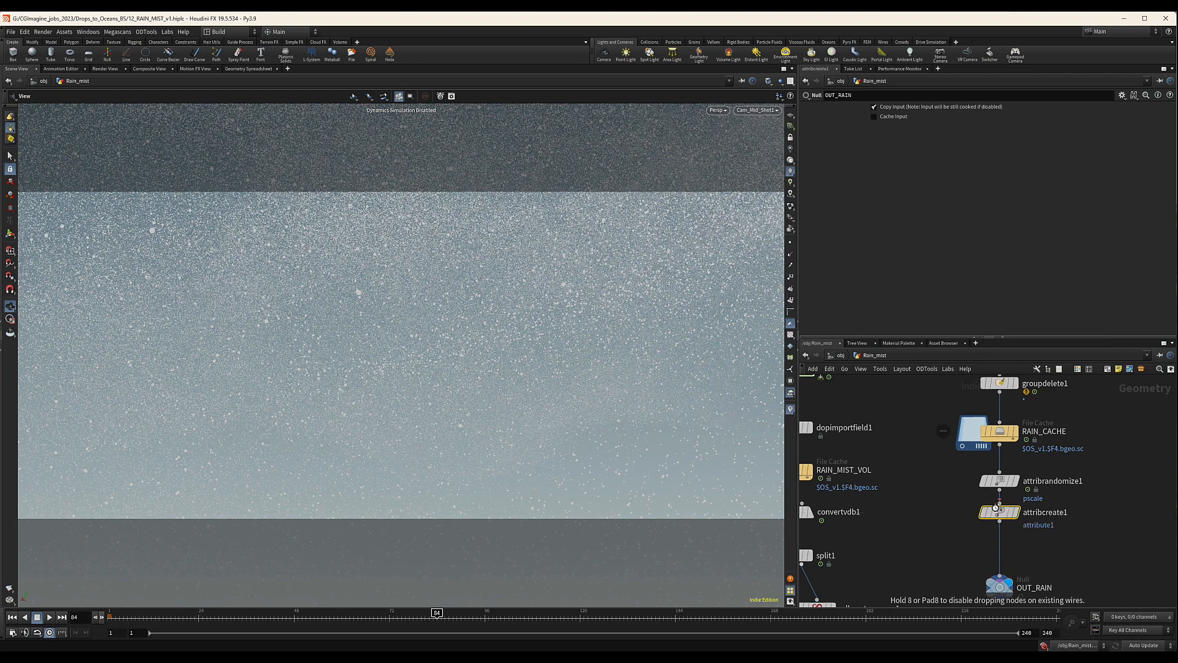
Step: Name the new point attribute on attribcreate1 density and set its value to 1
left_click_drag(1006, 518, 1005, 524)
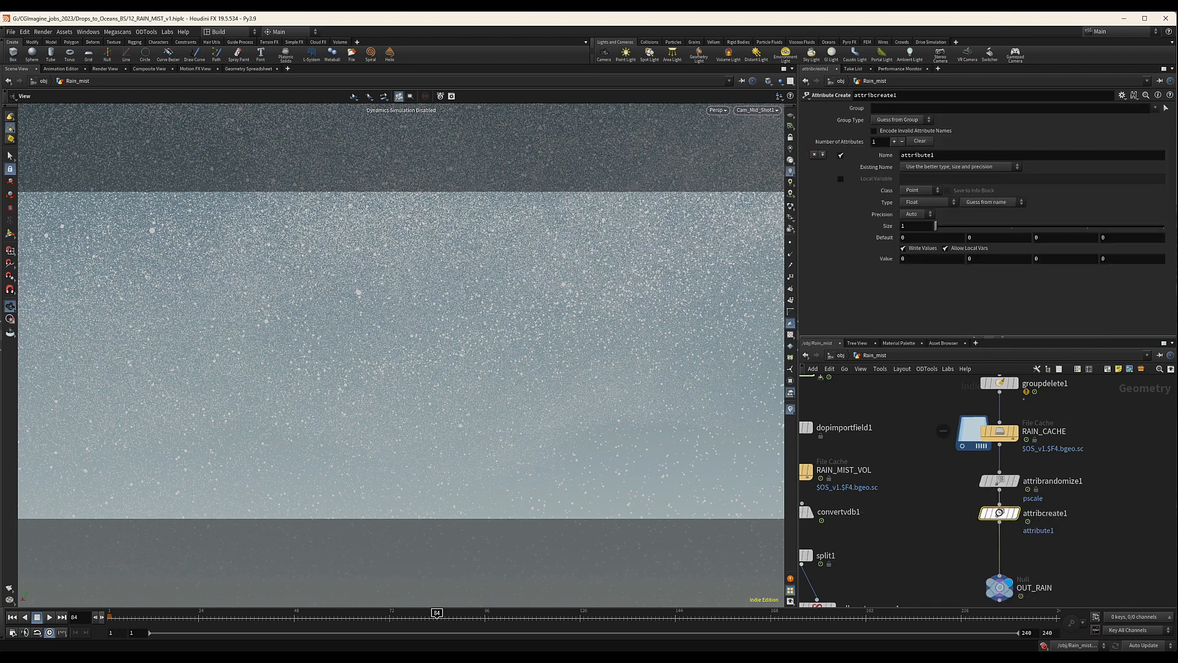
left_click_drag(945, 501, 1049, 529)
left_click(917, 154)
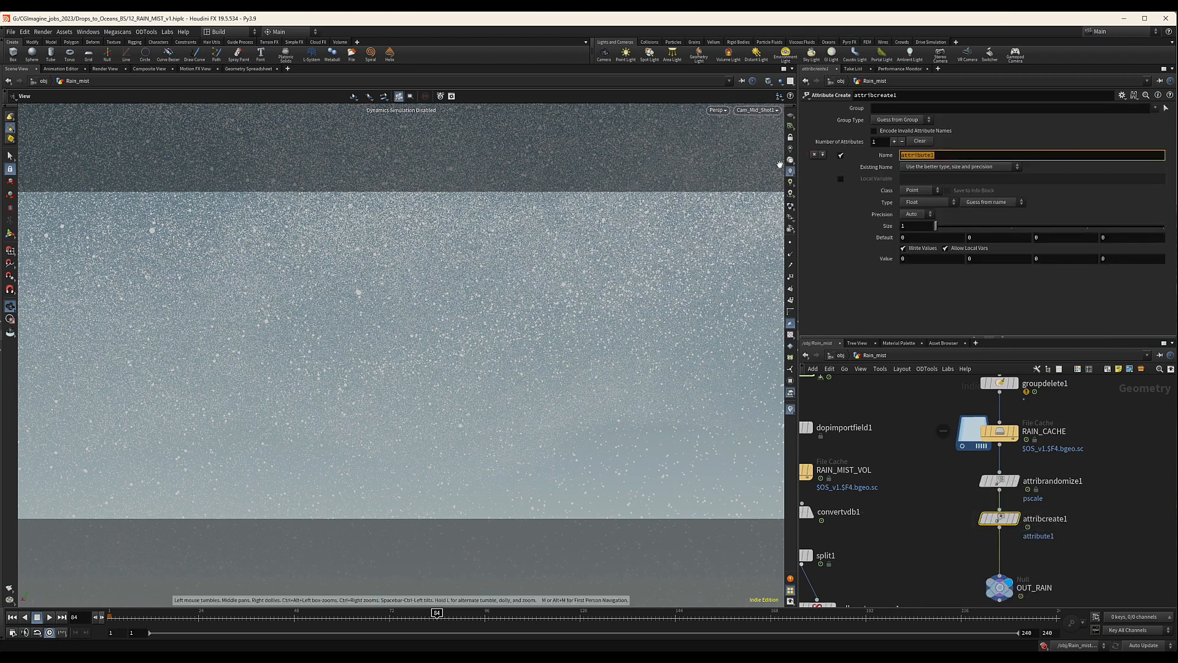
type("density")
key("Return")
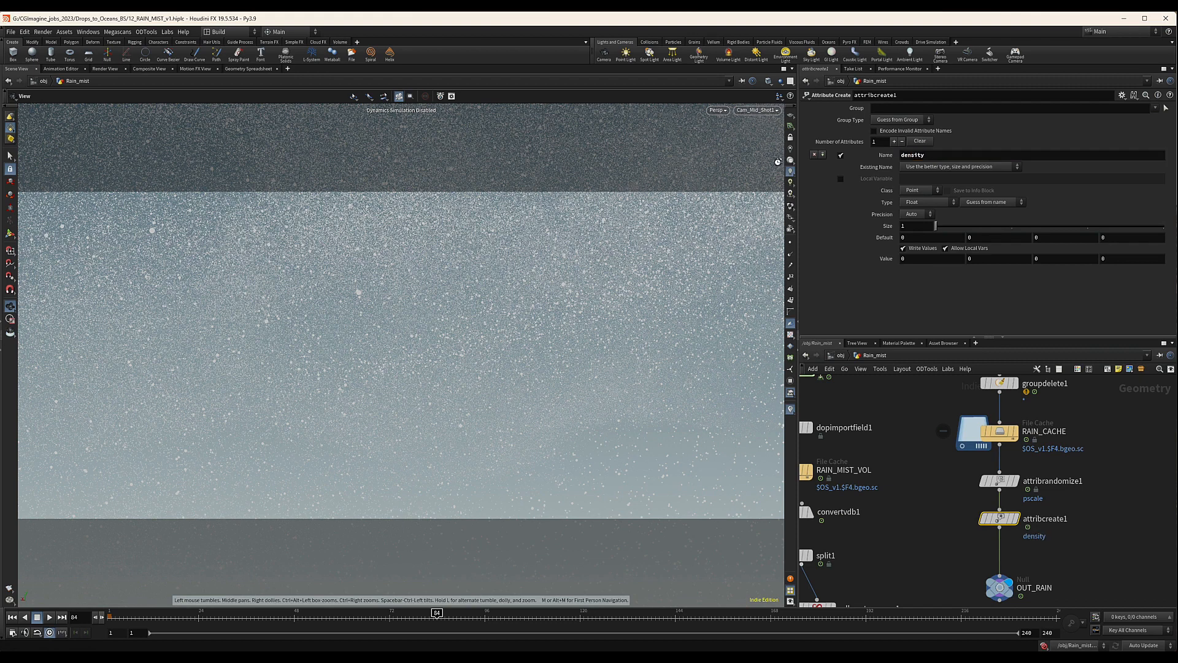
left_click(920, 258)
type("1")
key("Return")
left_click_drag(1001, 518, 1004, 523)
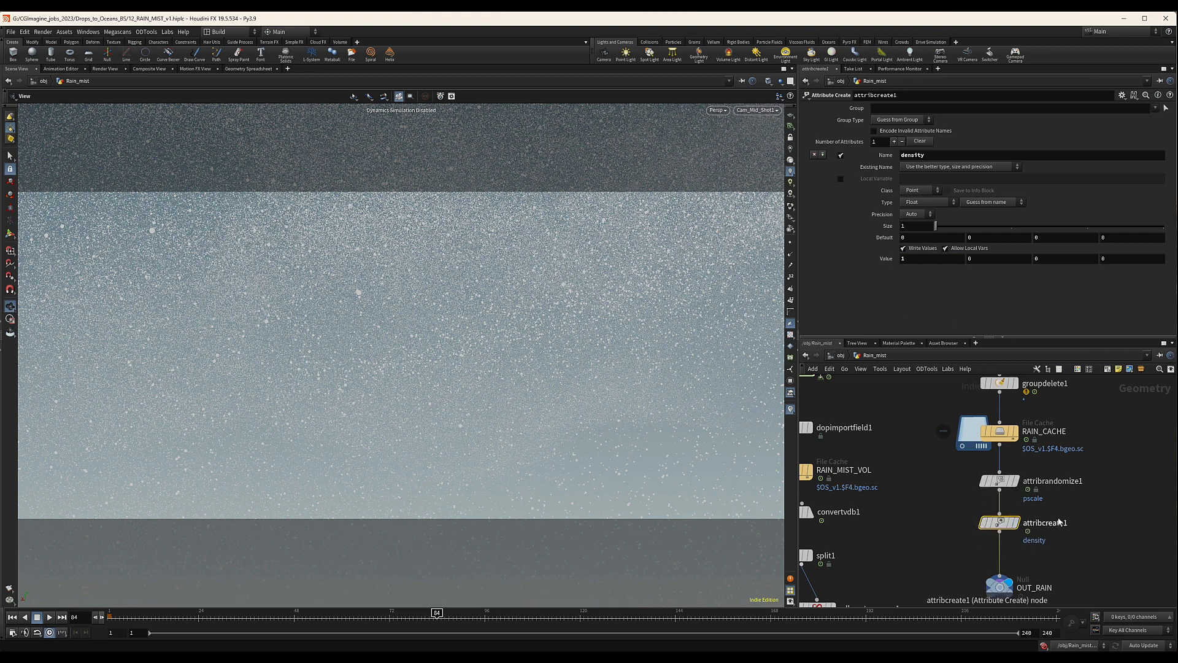
Step: Delete the attribcreate1 node and tighten the spacing between RAIN_CACHE, attribrandomize1 and OUT_RAIN
middle_click_drag(1002, 524, 989, 492)
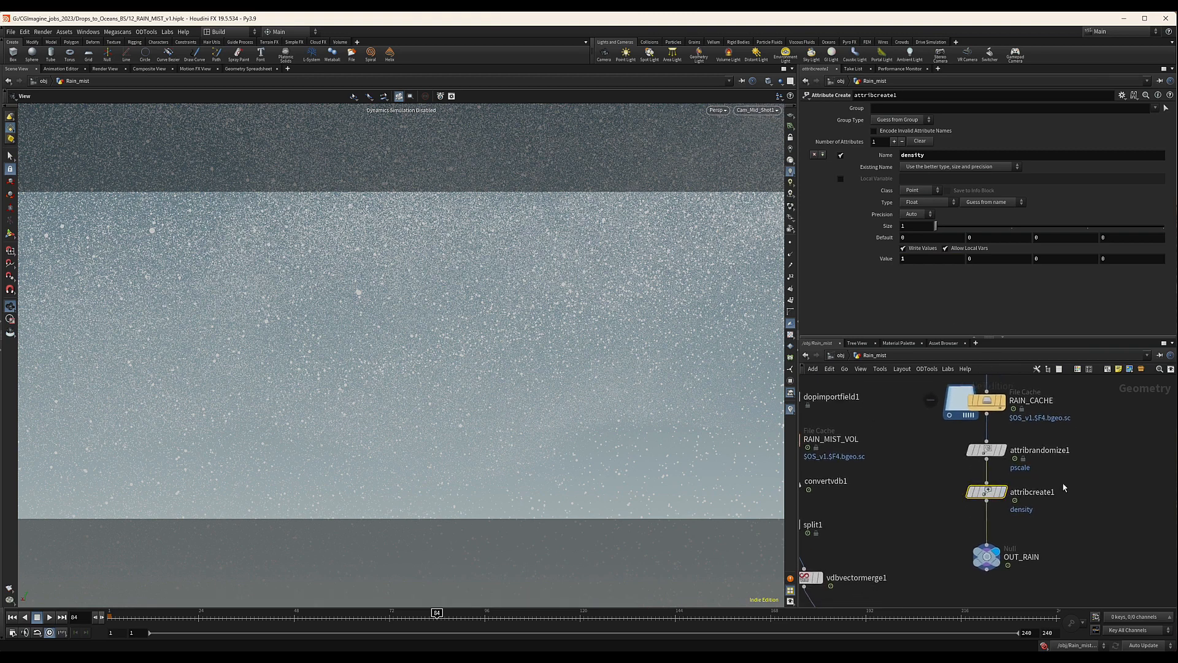
left_click_drag(1066, 481, 923, 506)
key("Delete")
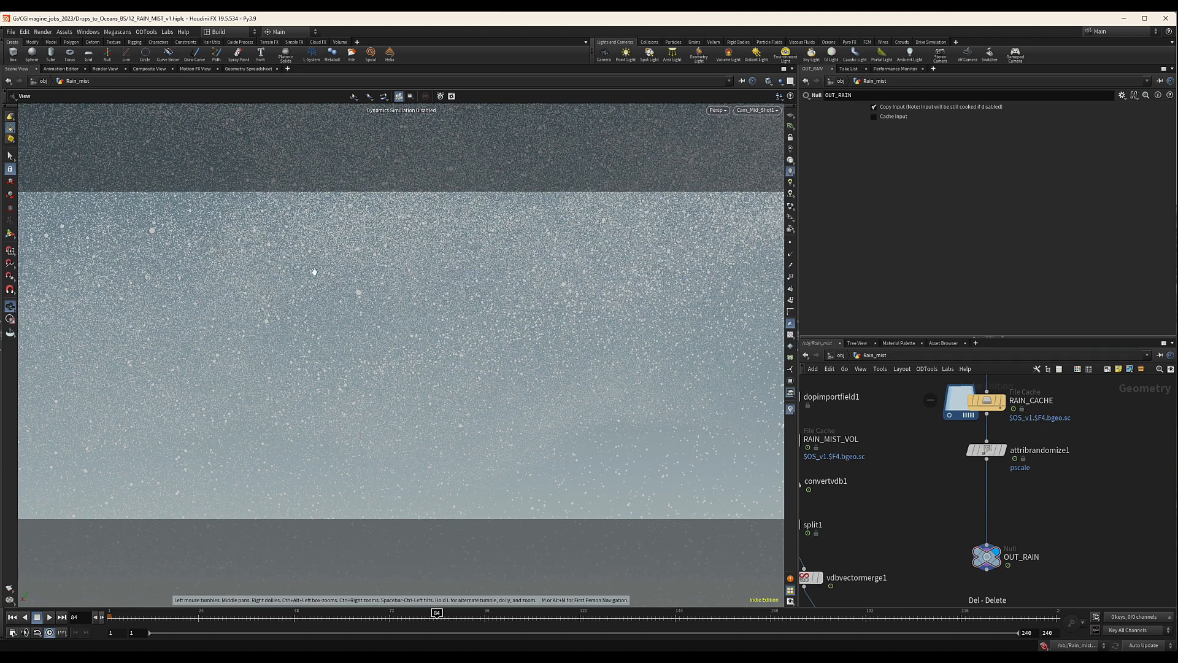
left_click_drag(984, 451, 983, 457)
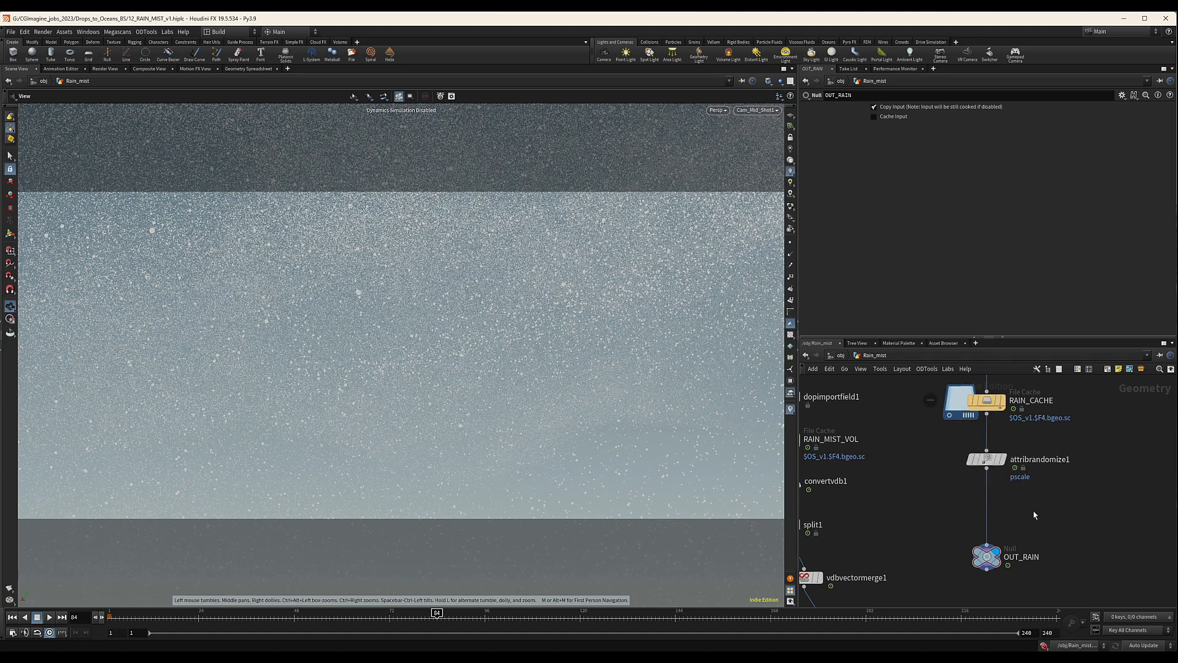
middle_click_drag(1032, 510, 1021, 478)
left_click_drag(982, 527, 982, 509)
left_click_drag(938, 444, 979, 429)
scroll(1034, 471, "down", 3)
left_click_drag(1035, 471, 974, 516)
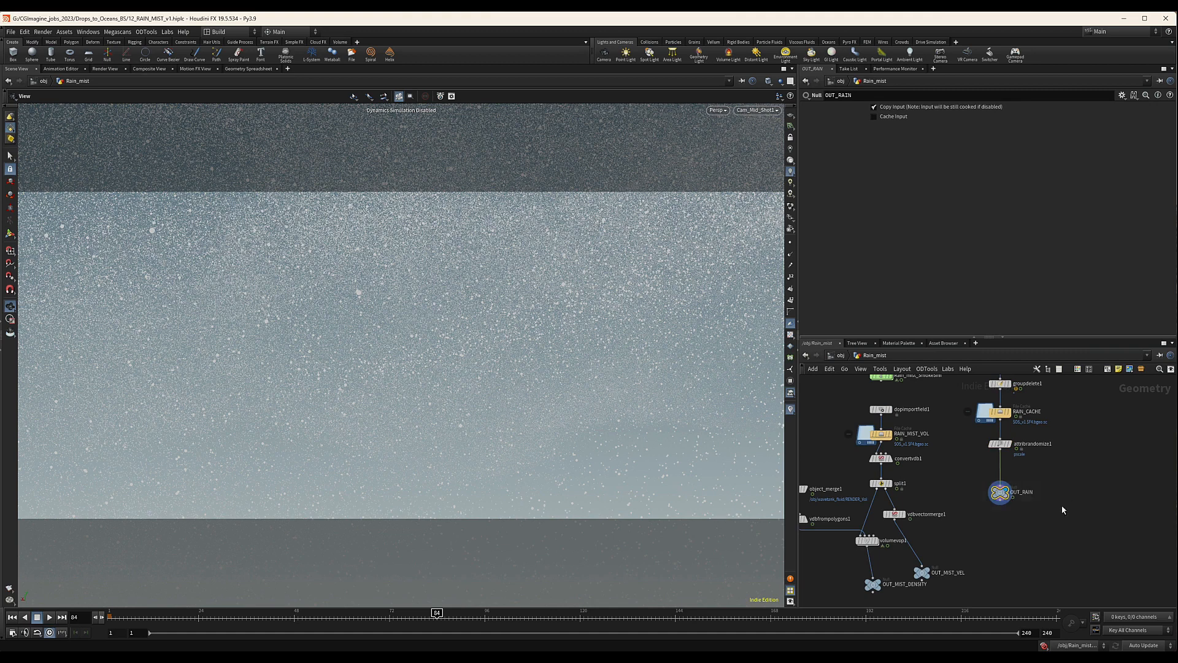
Step: Widen the parameter and network panes by narrowing the scene viewport, keeping the Rain_mist node tree in view
middle_click_drag(1078, 480, 1065, 504)
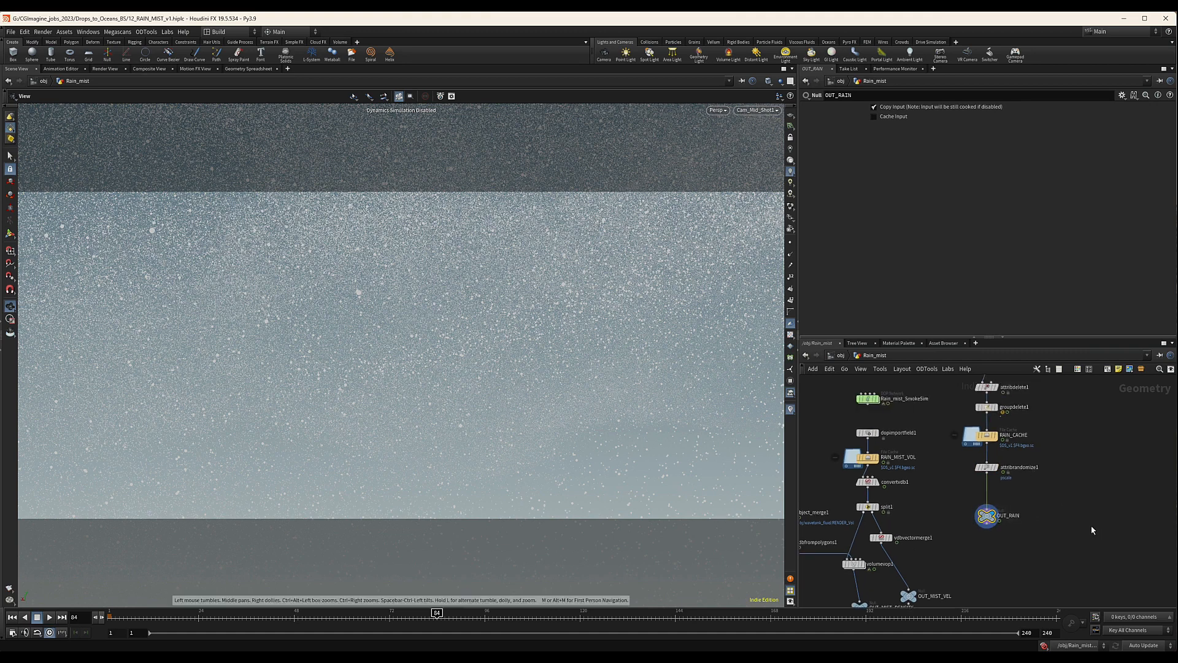
scroll(1090, 525, "down", 5)
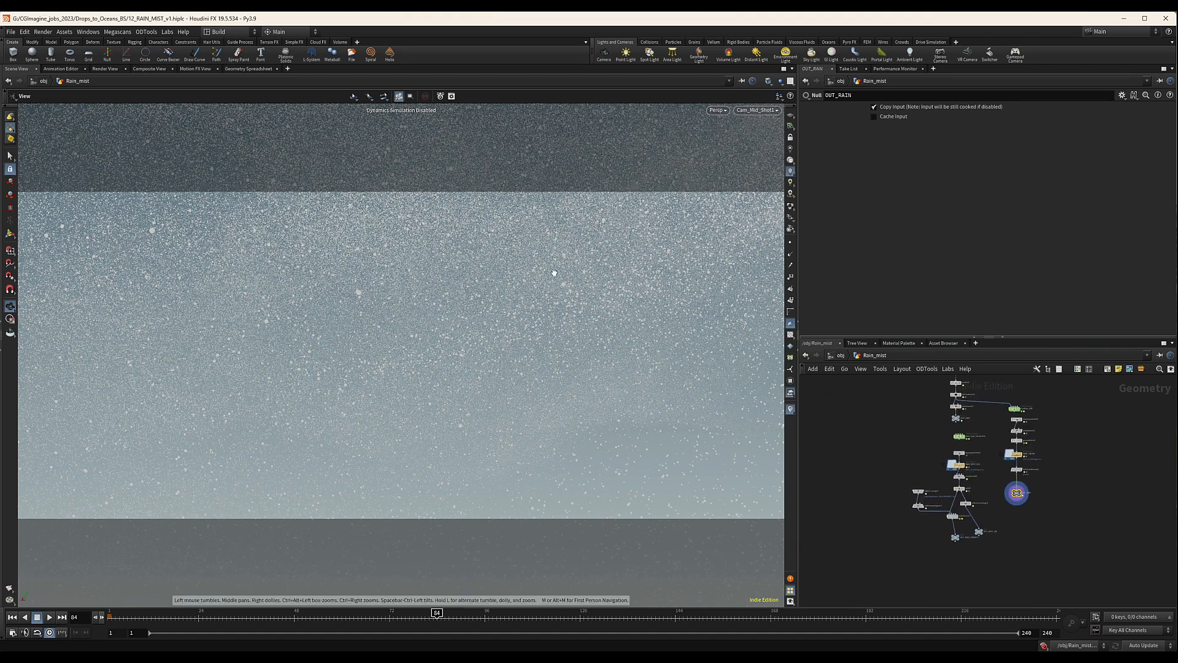
scroll(1119, 448, "down", 1)
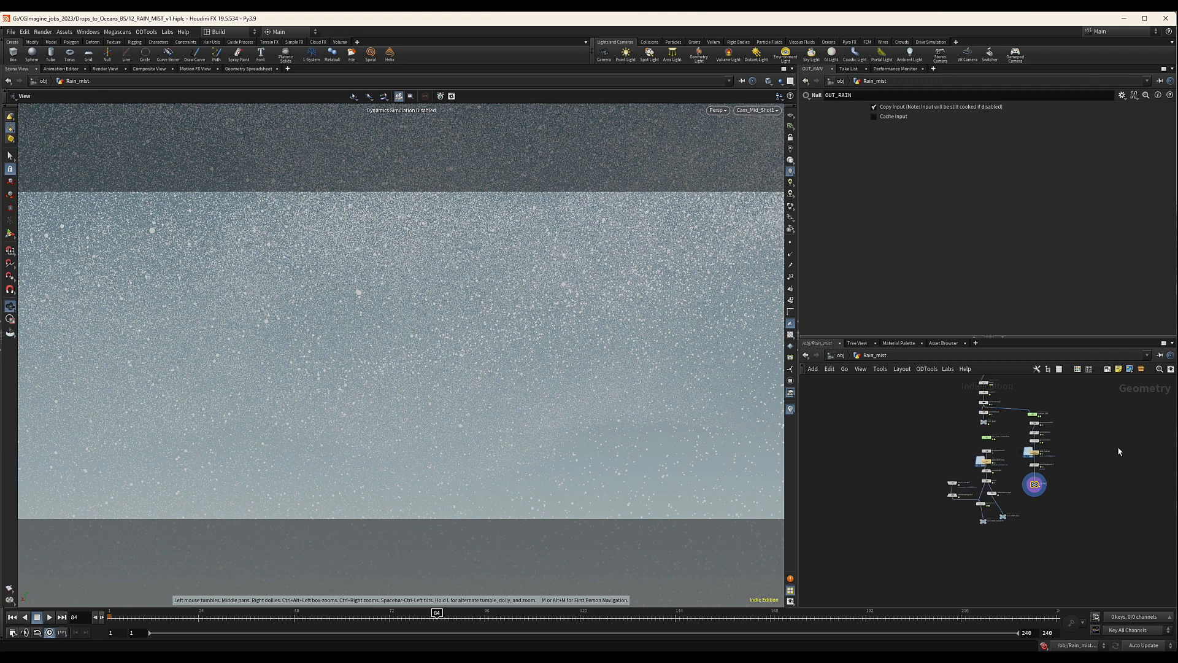
middle_click_drag(1080, 445, 1032, 454)
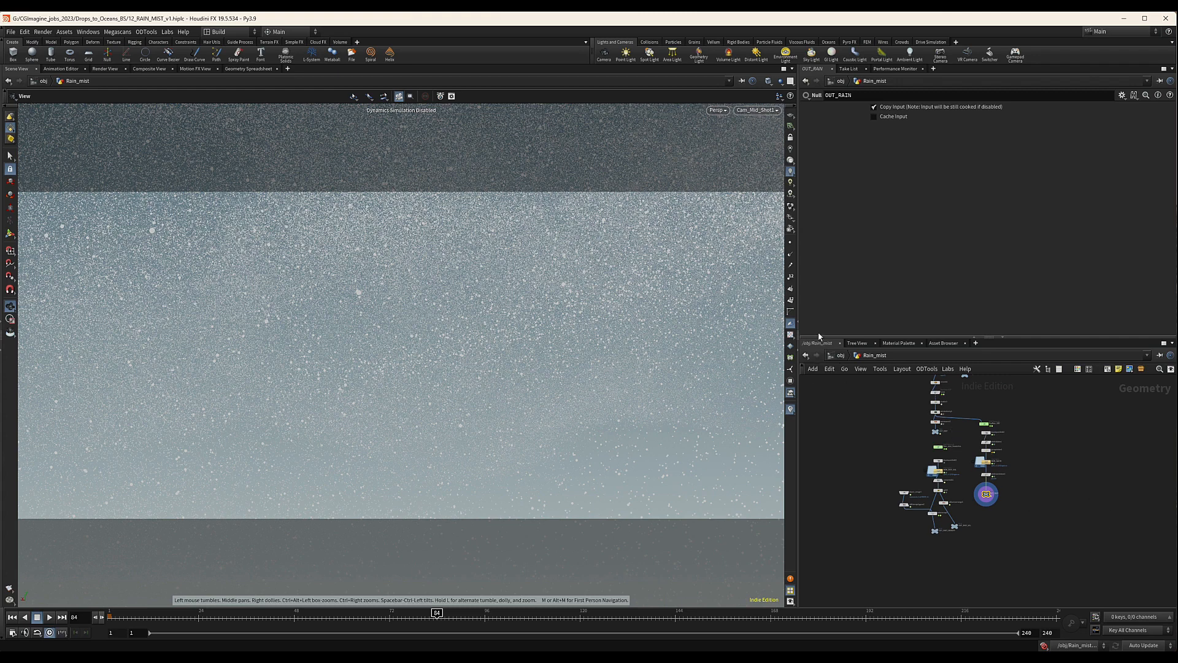
left_click_drag(799, 338, 592, 335)
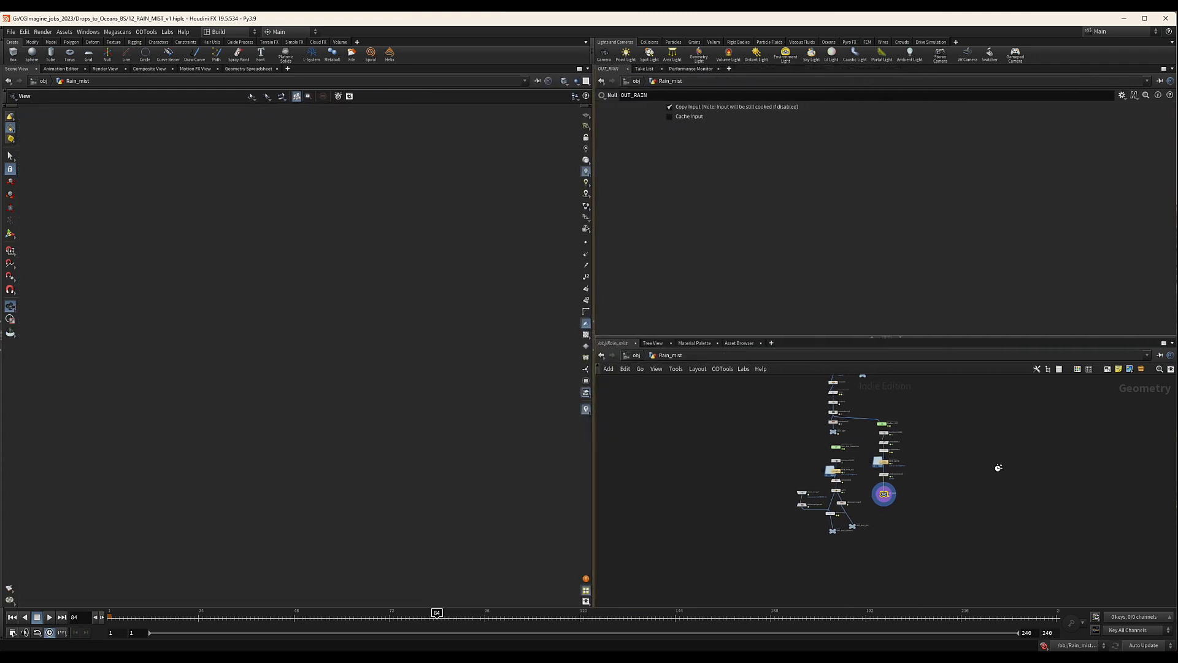
middle_click_drag(974, 474, 871, 501)
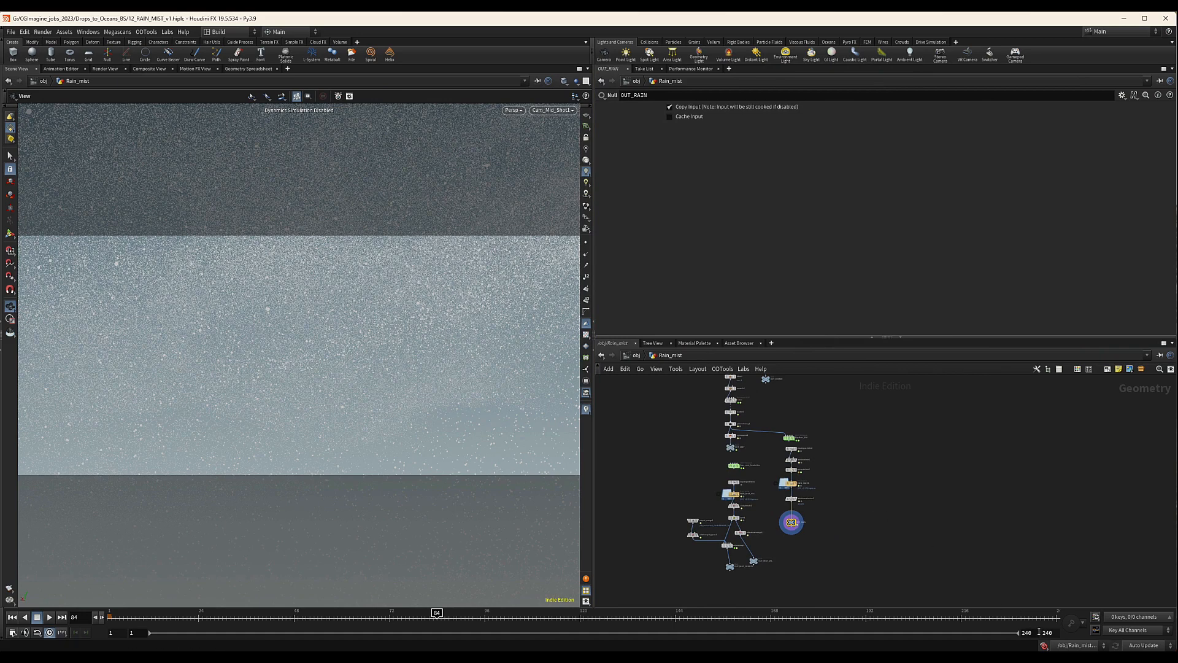
Step: Widen the parameter and network panes in the DUO desktop and return to the Build desktop
left_click(232, 32)
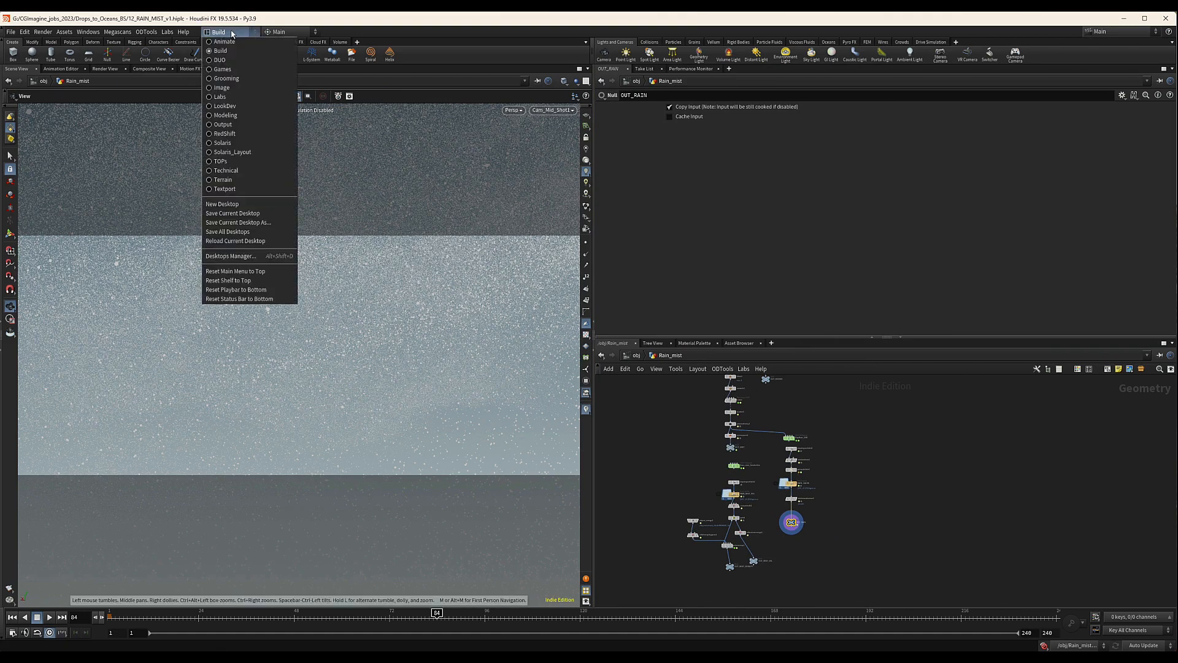
left_click(221, 51)
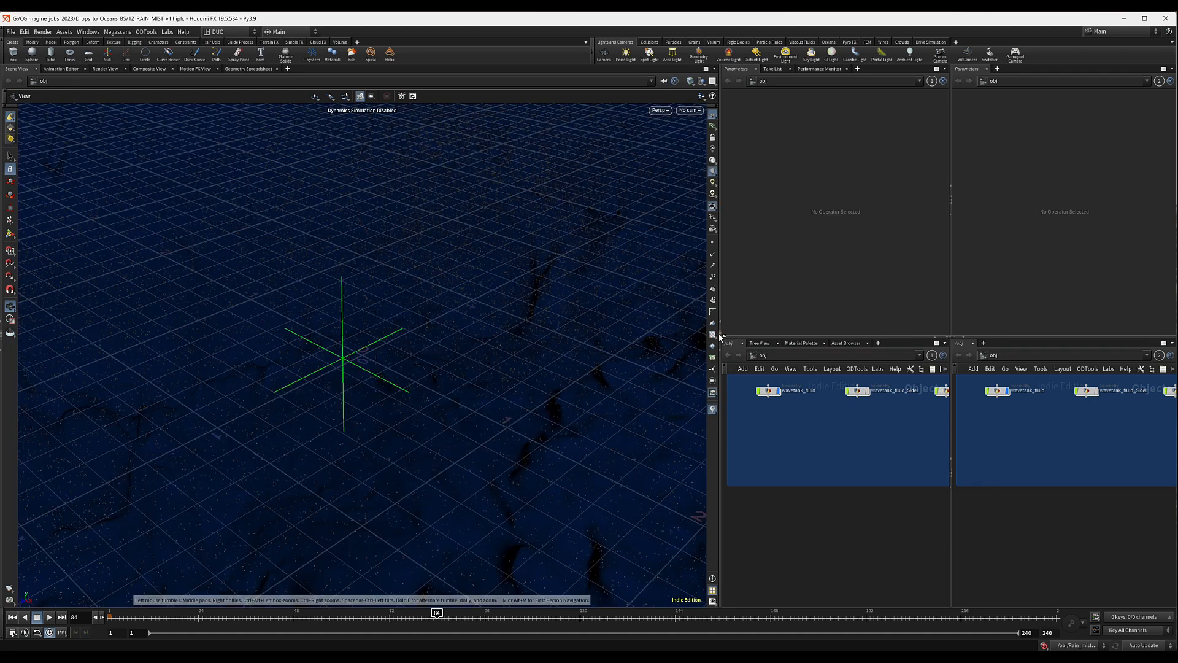
left_click_drag(719, 334, 491, 335)
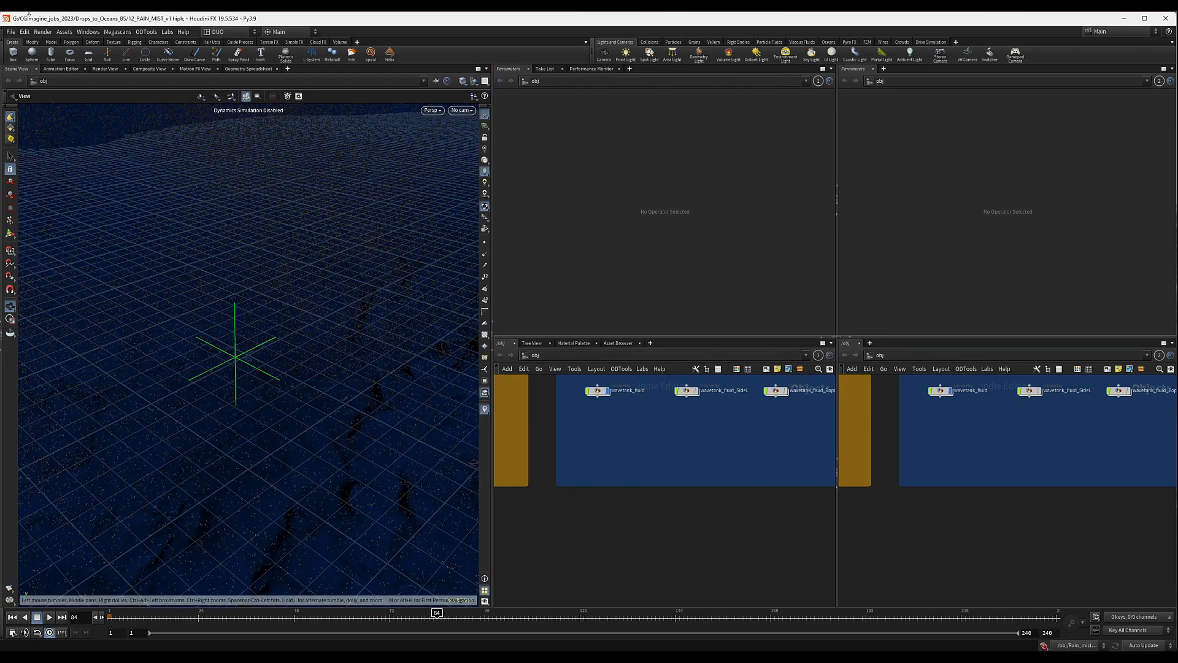
left_click(228, 31)
left_click(228, 53)
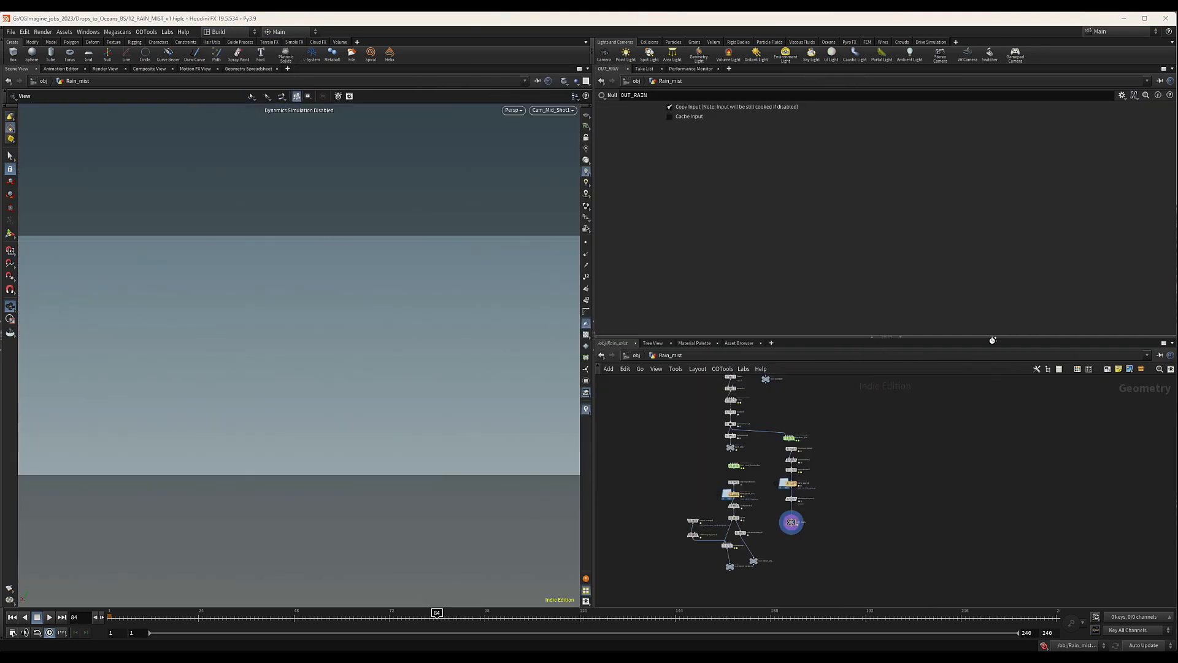
Step: Split both the network editor pane and the parameter pane side by side
left_click(1172, 344)
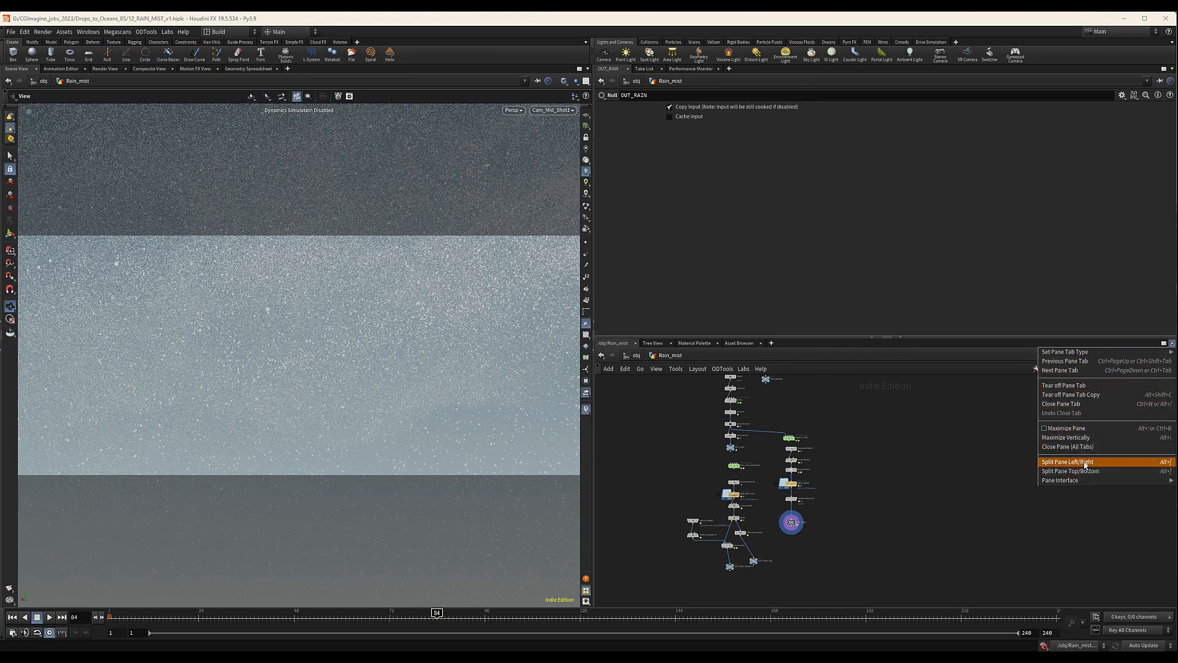
left_click(1067, 462)
left_click(1172, 69)
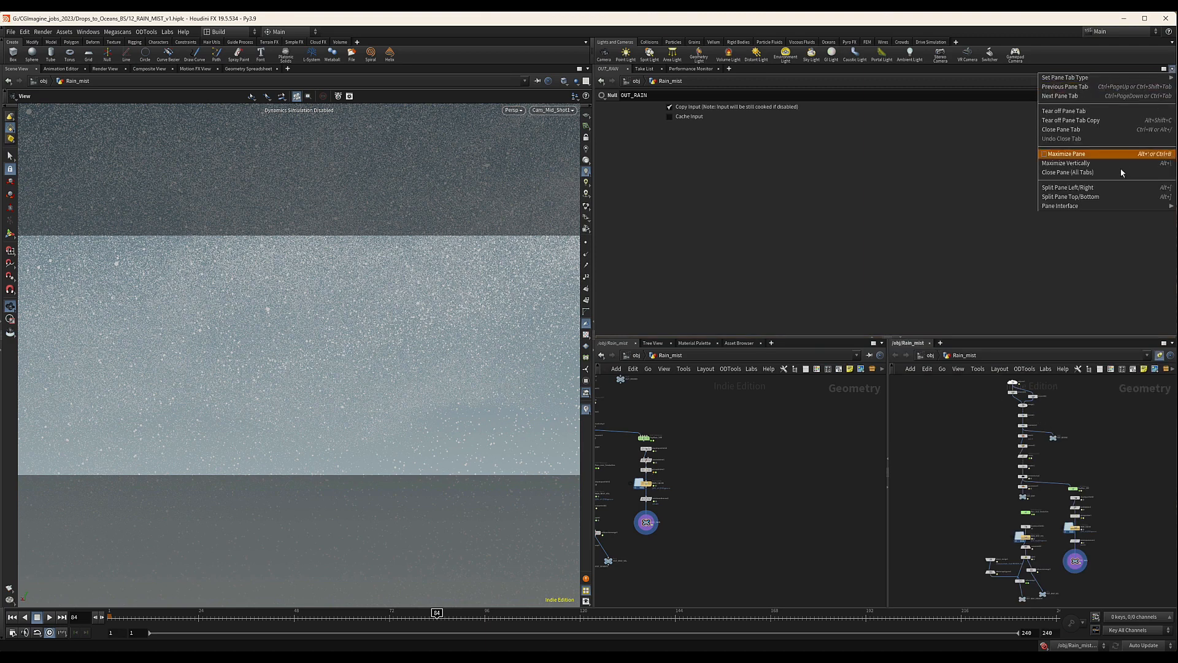
left_click(1088, 187)
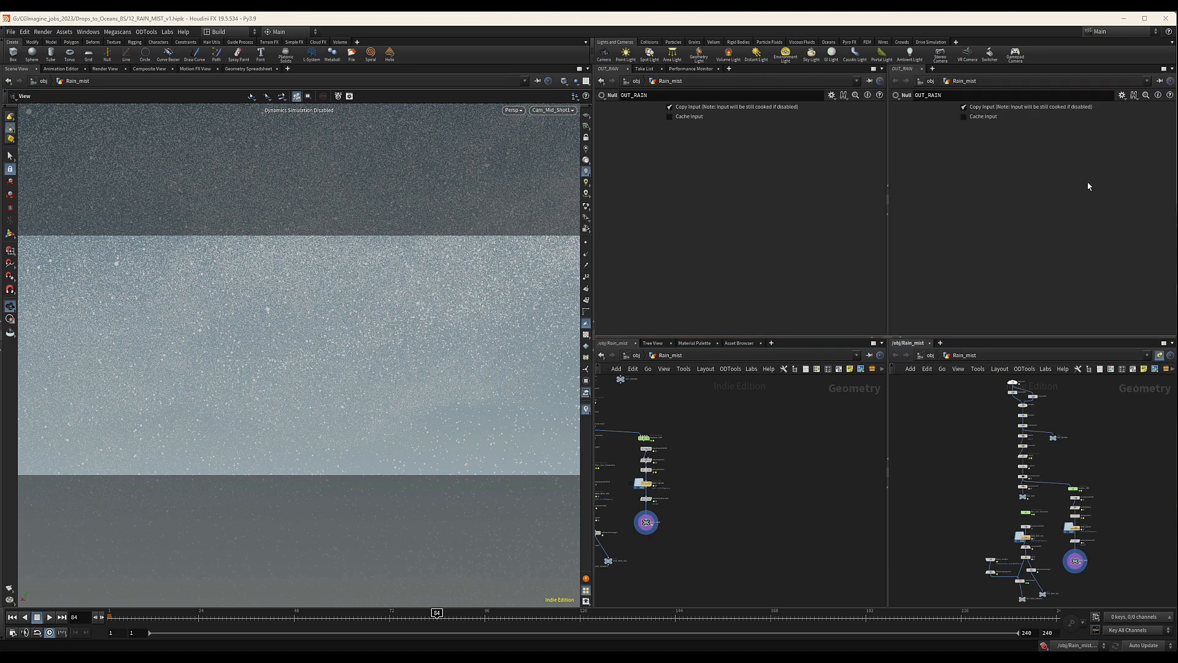
Step: Link the first network and parameter panes to group 1 and the second pair to group 2, checking the link with attribrandomize1
left_click(870, 358)
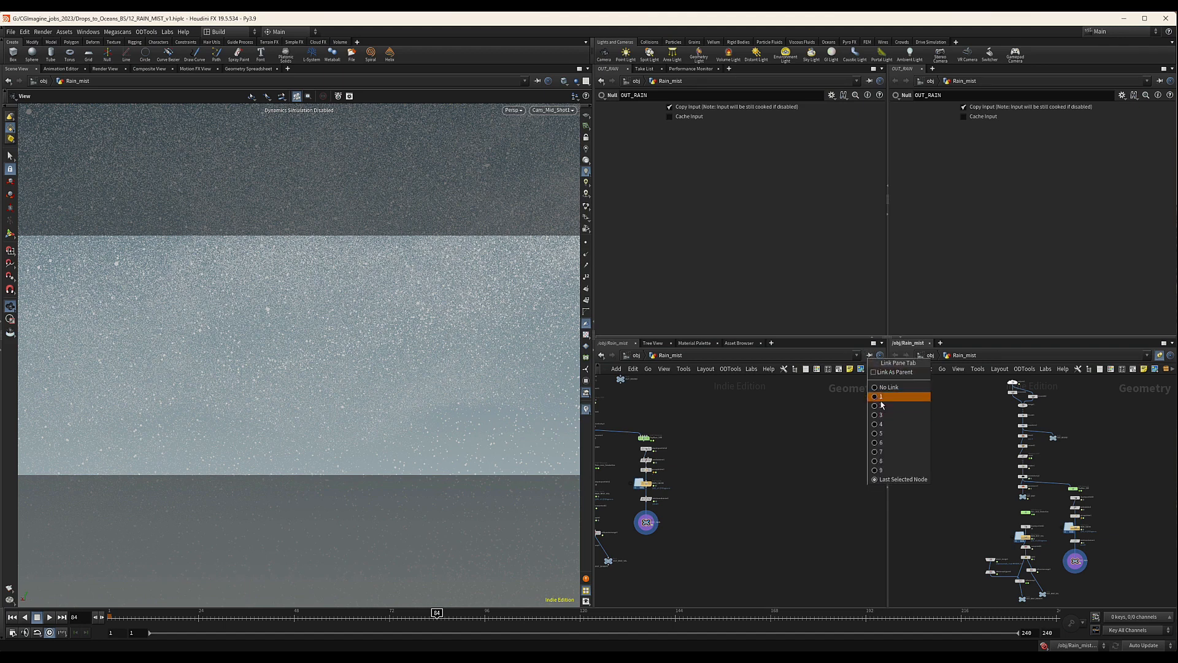
left_click(881, 393)
left_click(869, 80)
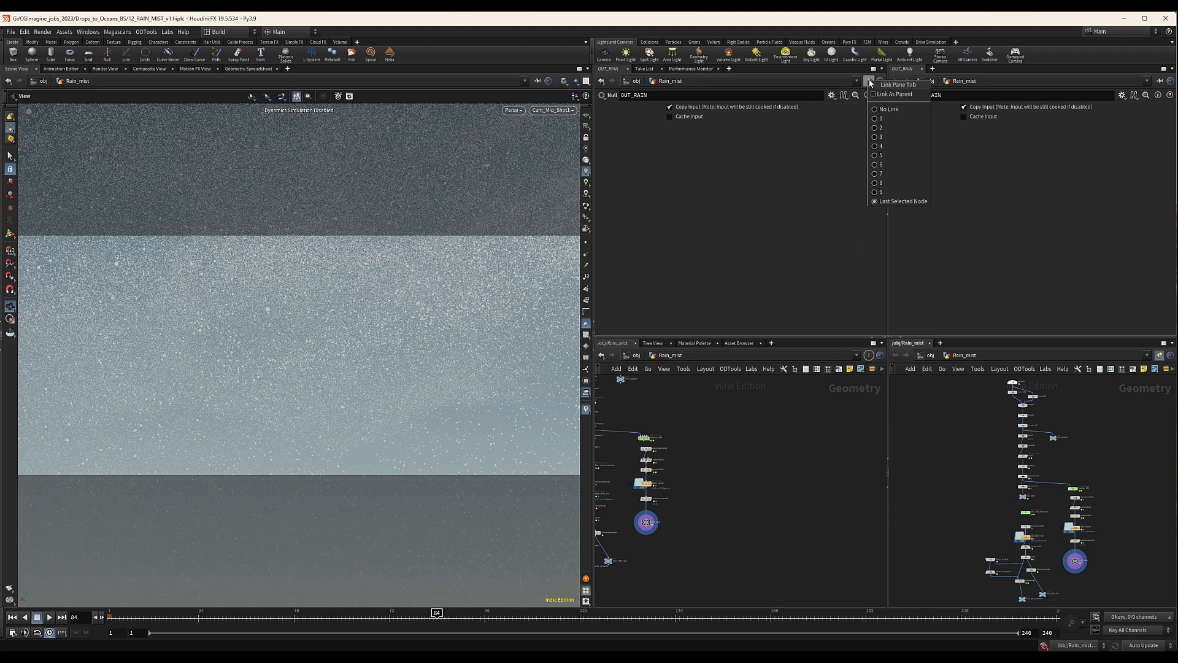
left_click(881, 118)
left_click(1159, 80)
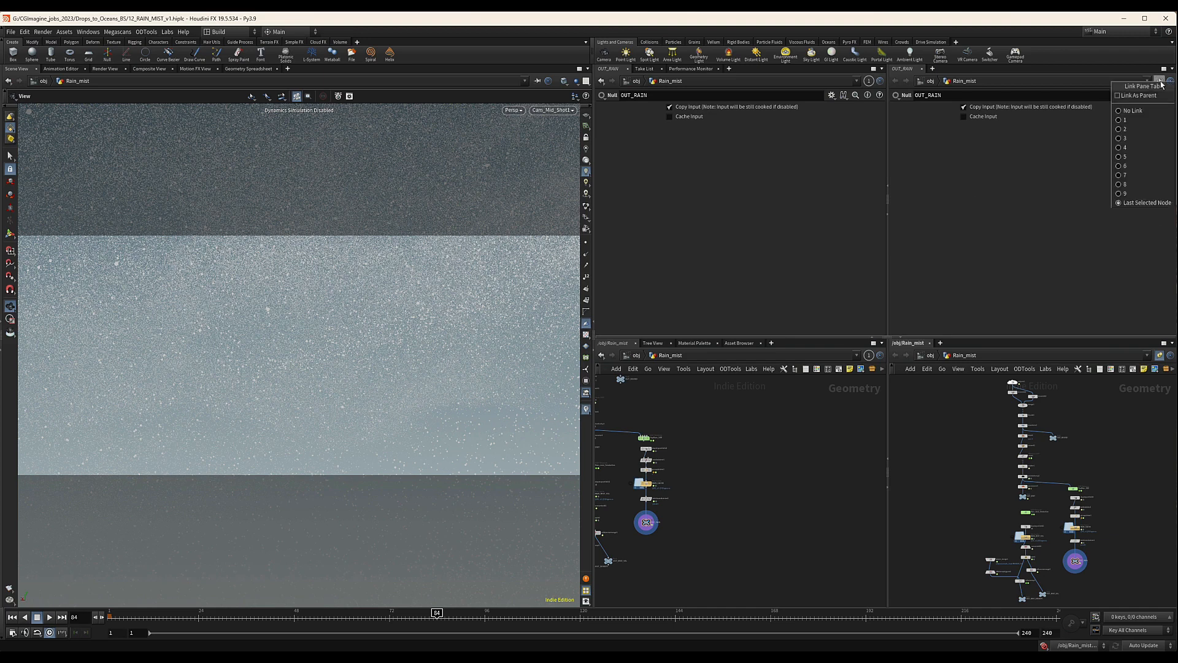
left_click(1125, 129)
left_click(1158, 356)
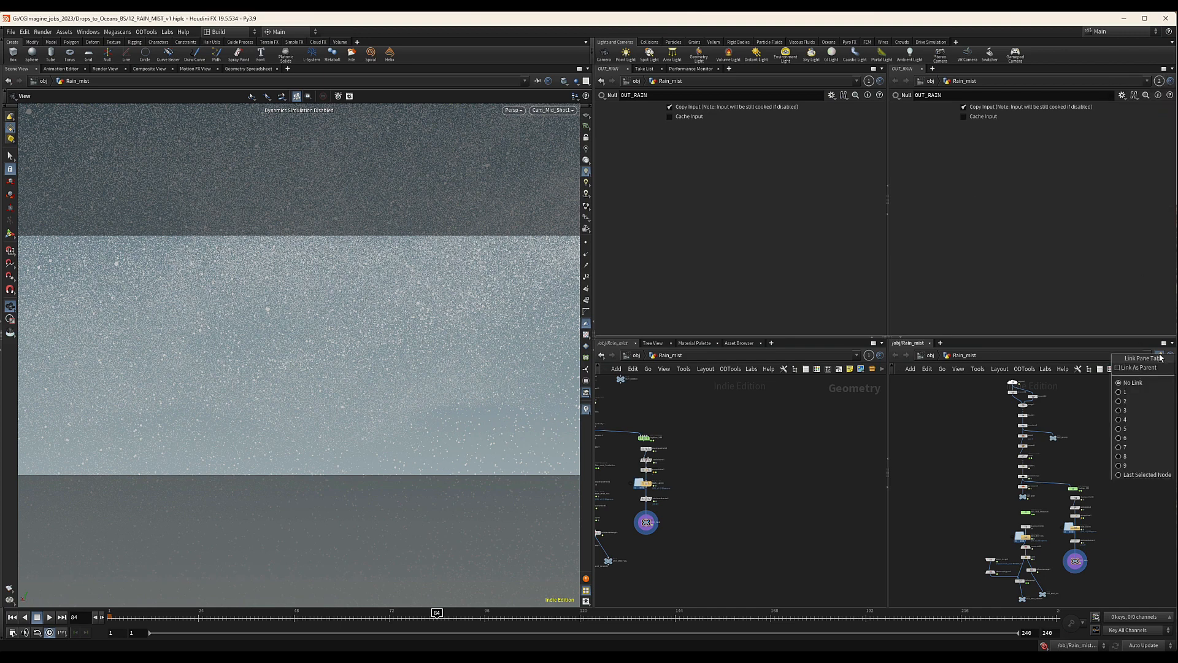
left_click(1124, 404)
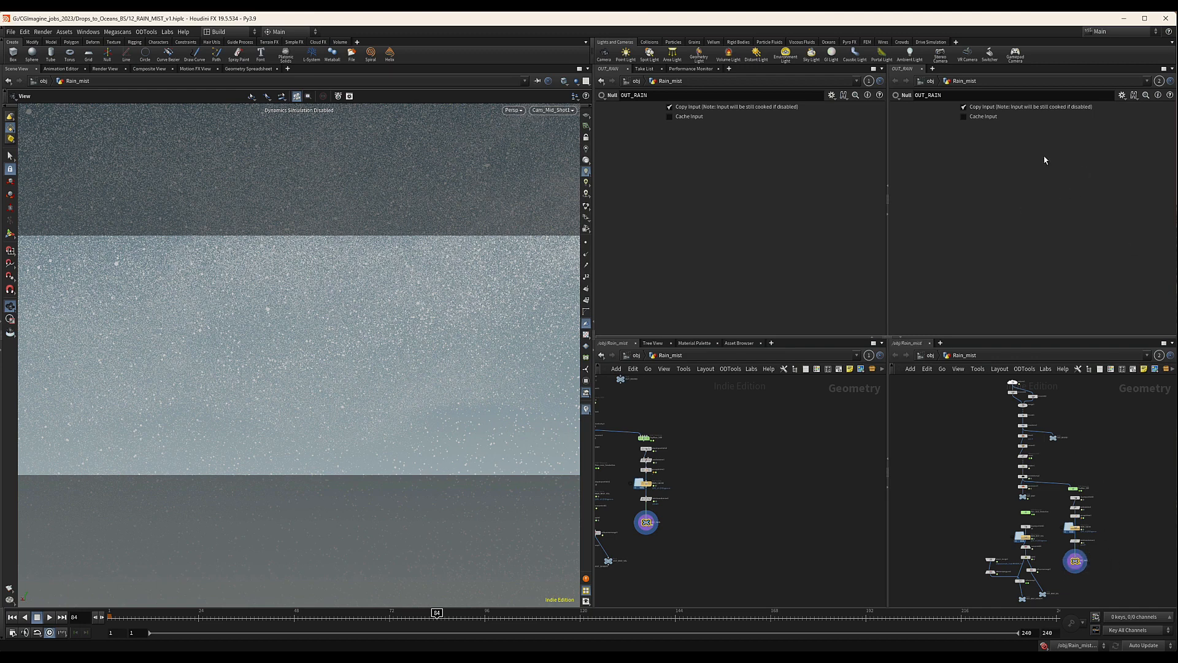
middle_click_drag(668, 493, 689, 484)
left_click_drag(648, 485, 699, 494)
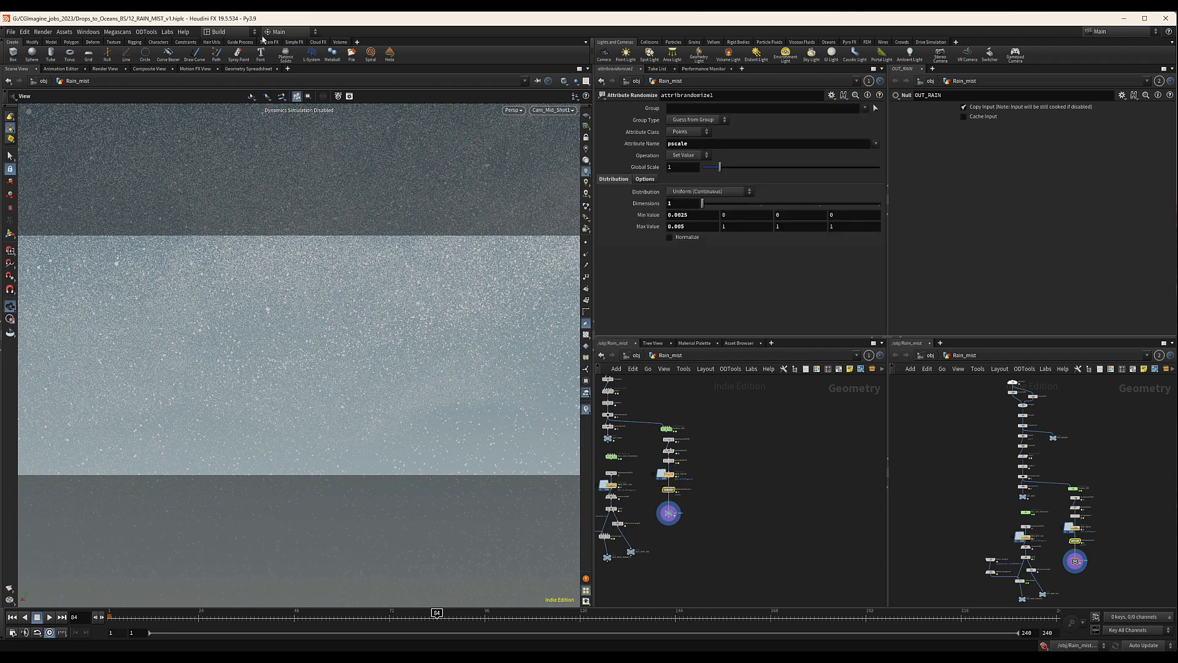
Step: Switch to the DUO desktop and open the stage network in the second network pane
left_click(224, 31)
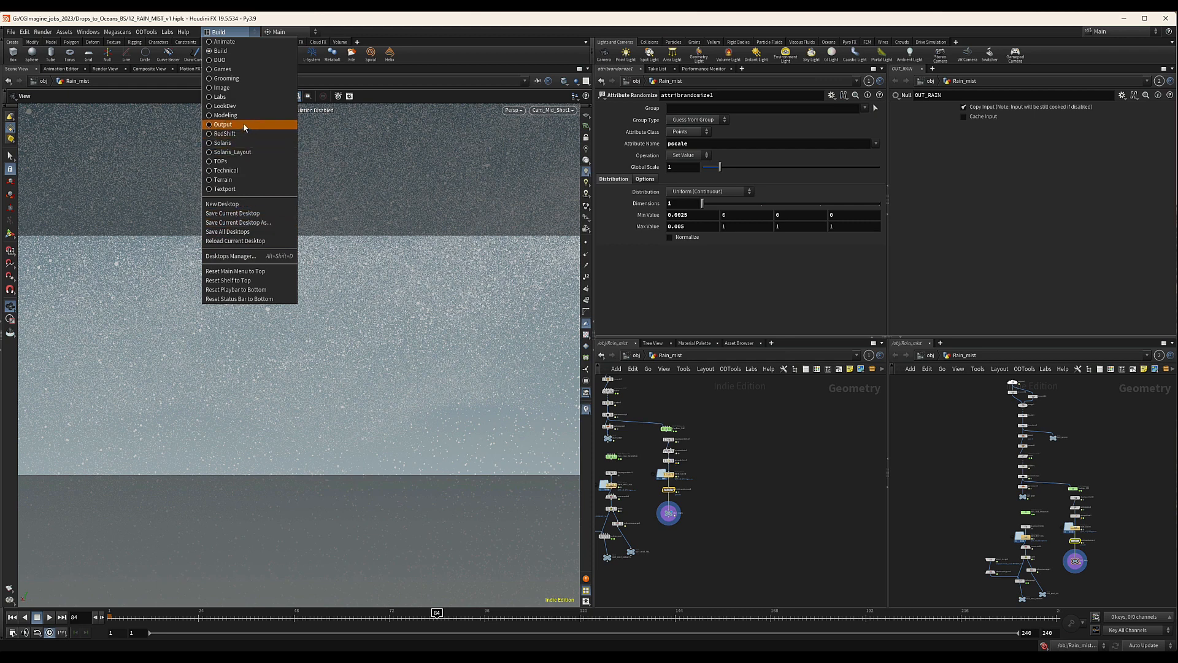
left_click(221, 60)
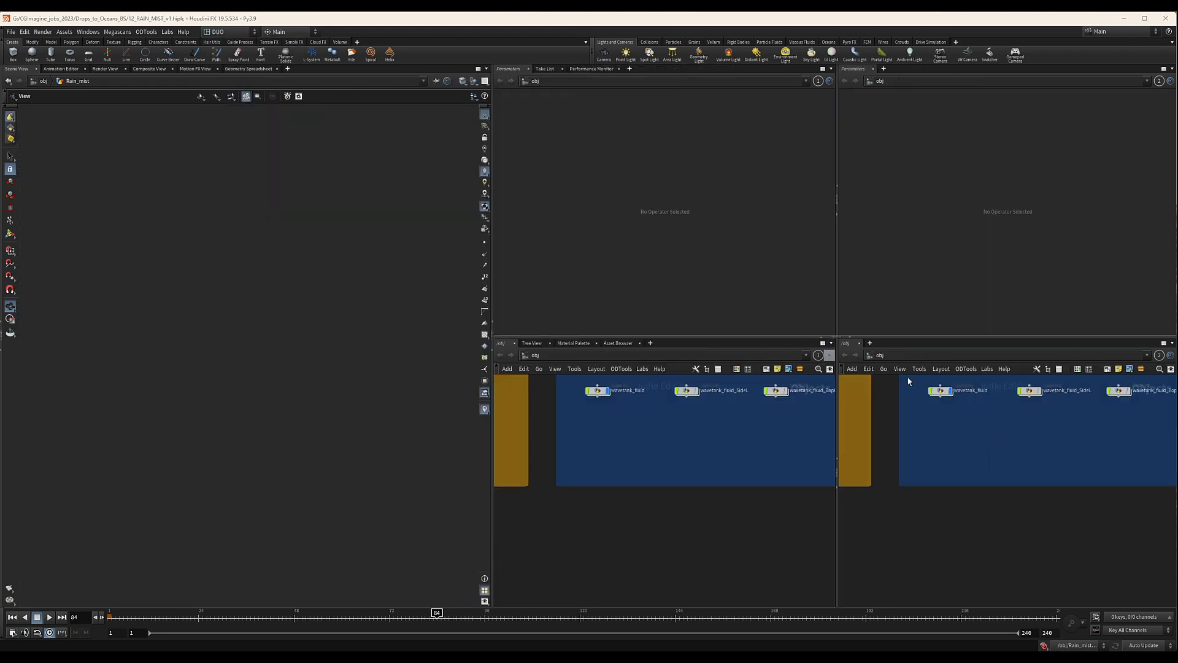
left_click(879, 356)
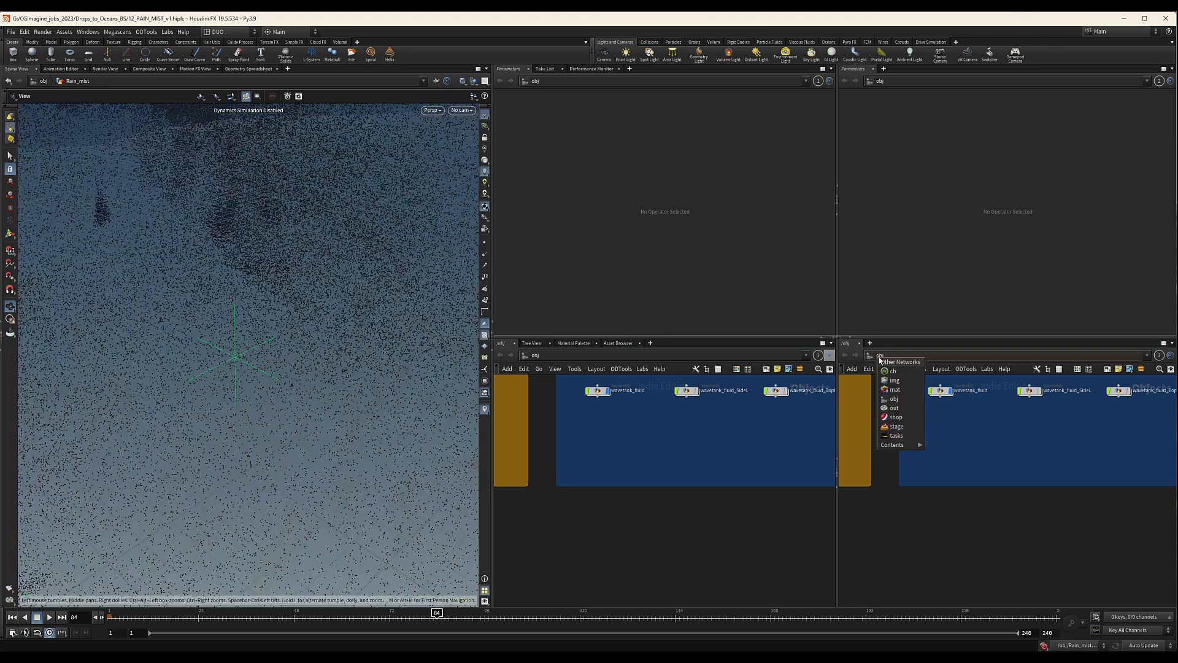
left_click(896, 426)
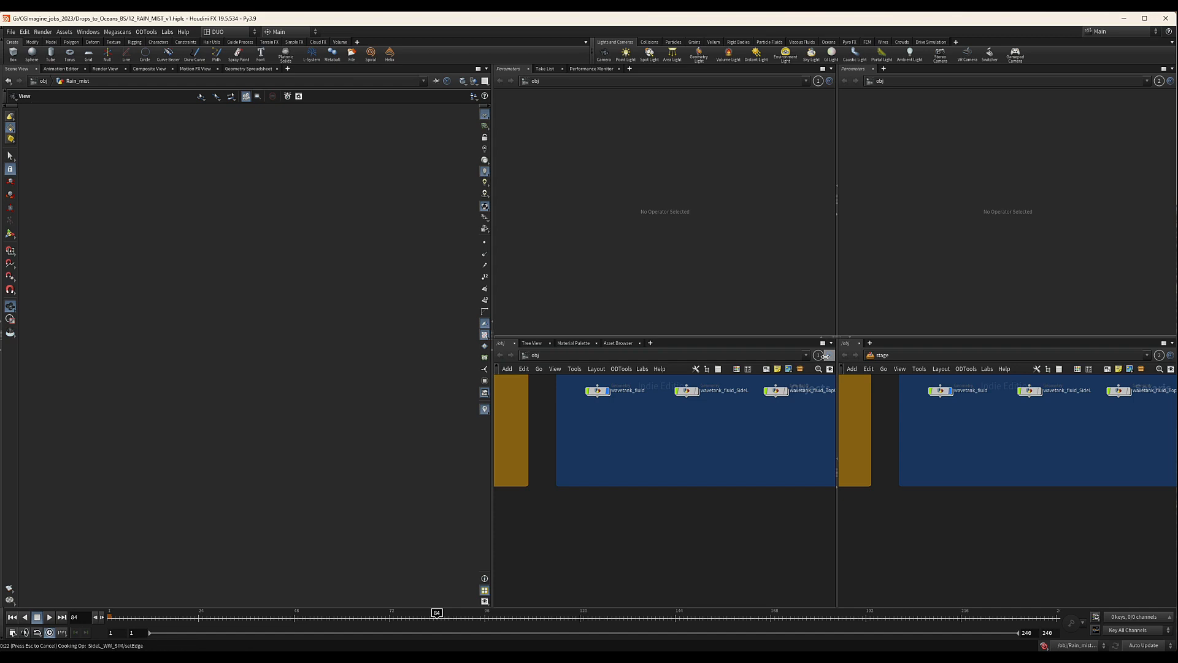
Step: Set Select Input to 1 on switch12 in the WaterSpray section so it uses the null input
scroll(906, 473, "down", 2)
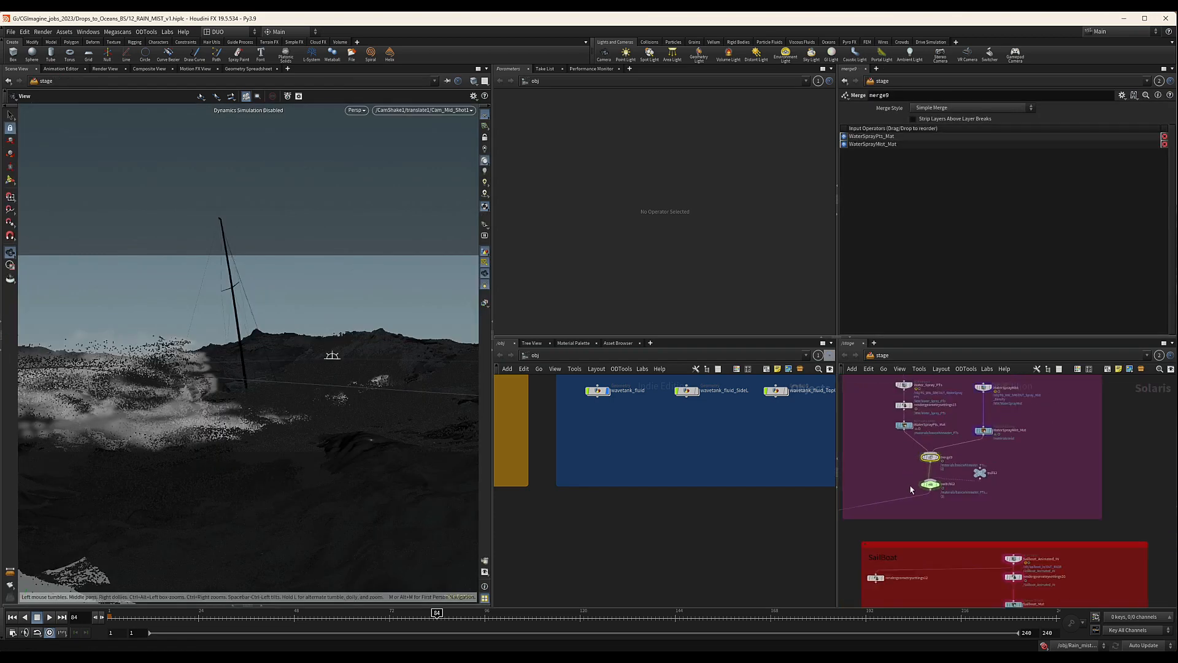
middle_click_drag(907, 473, 956, 485)
left_click(981, 487)
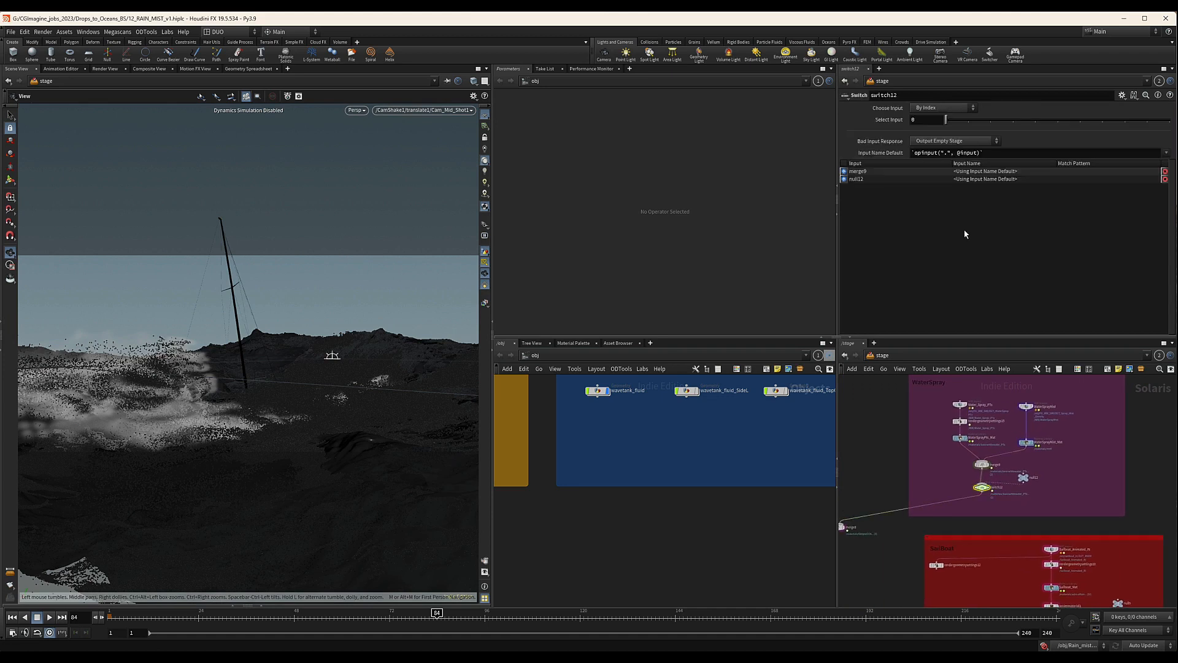
left_click(968, 120)
Step: Set Select Input to 1 on switch10, below merge5 in the section above WaterSpray
scroll(968, 469, "down", 2)
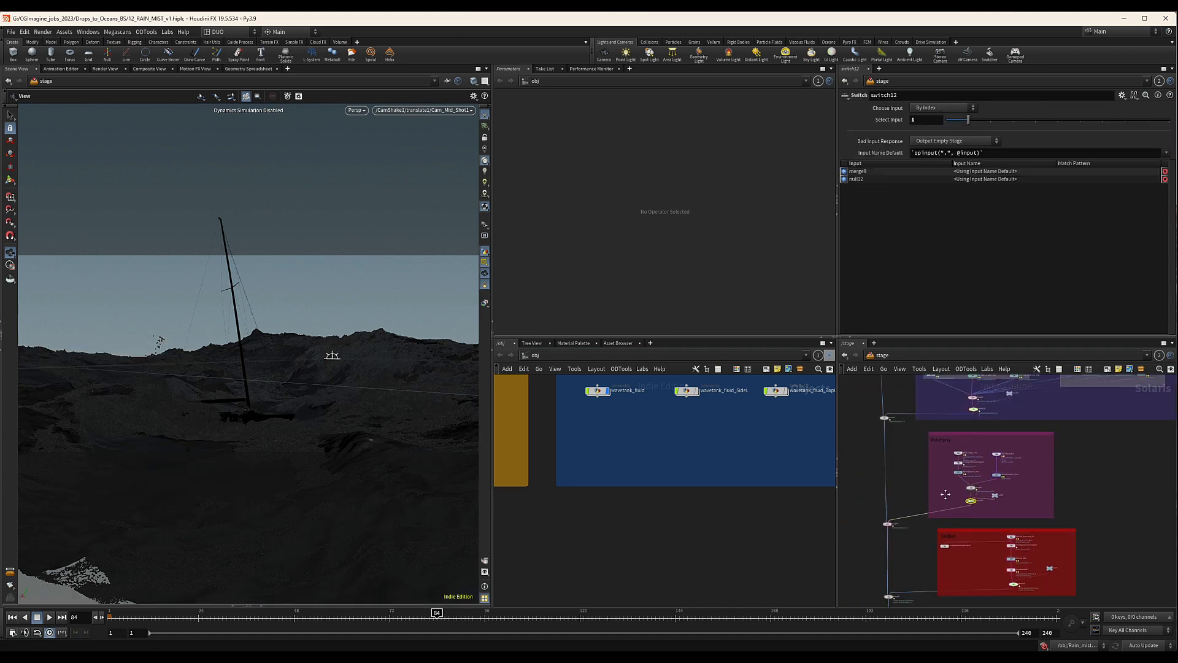
scroll(967, 468, "up", 1)
scroll(965, 466, "up", 3)
left_click_drag(930, 447, 977, 471)
left_click(968, 121)
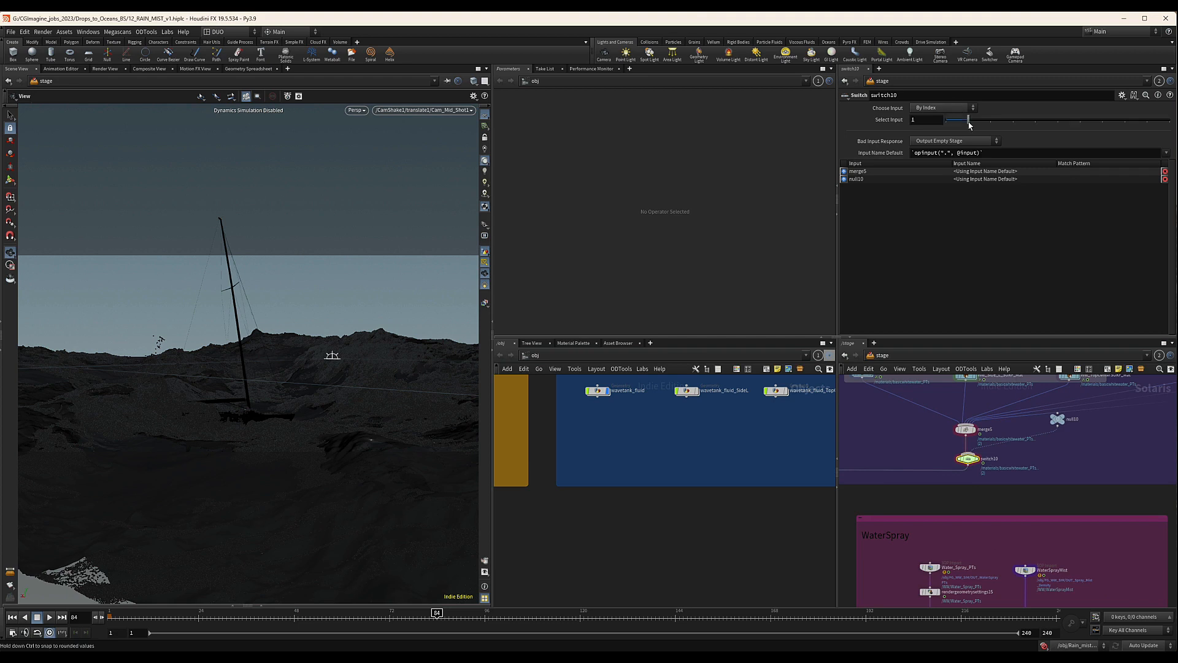
Step: Look over the stage network from the upper merge and switch down to the render nodes and the red sailboat section
scroll(929, 463, "down", 1)
middle_click_drag(919, 471, 1015, 540)
scroll(1043, 538, "down", 4)
scroll(991, 472, "up", 3)
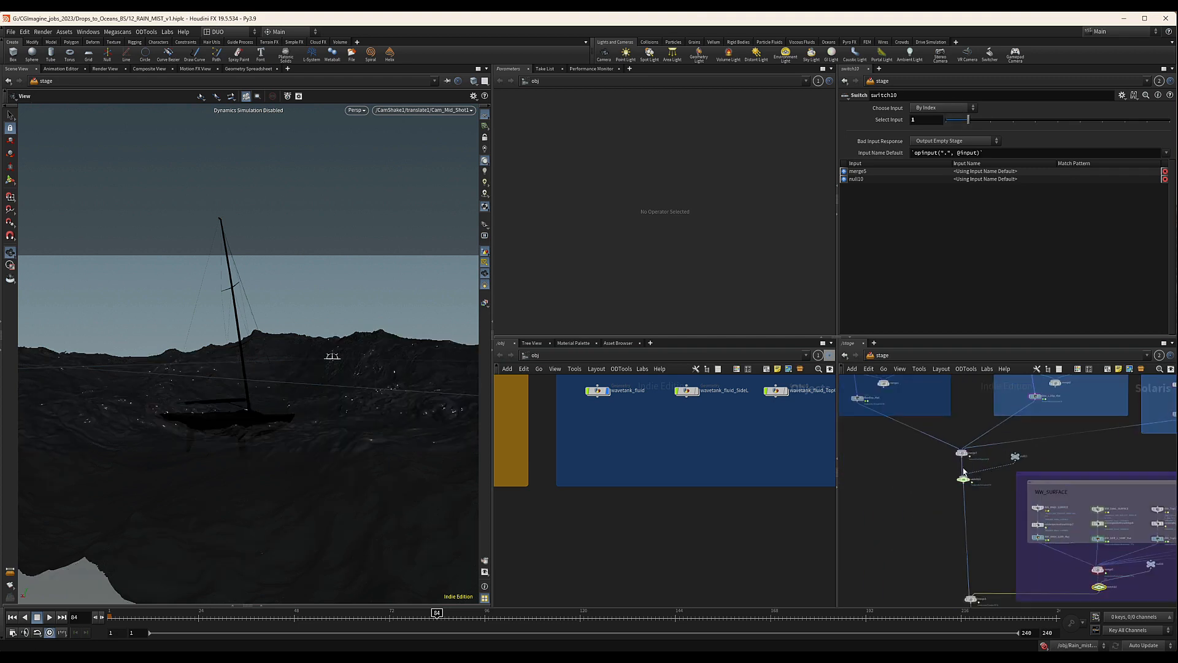
middle_click_drag(995, 516, 946, 429)
scroll(918, 464, "down", 4)
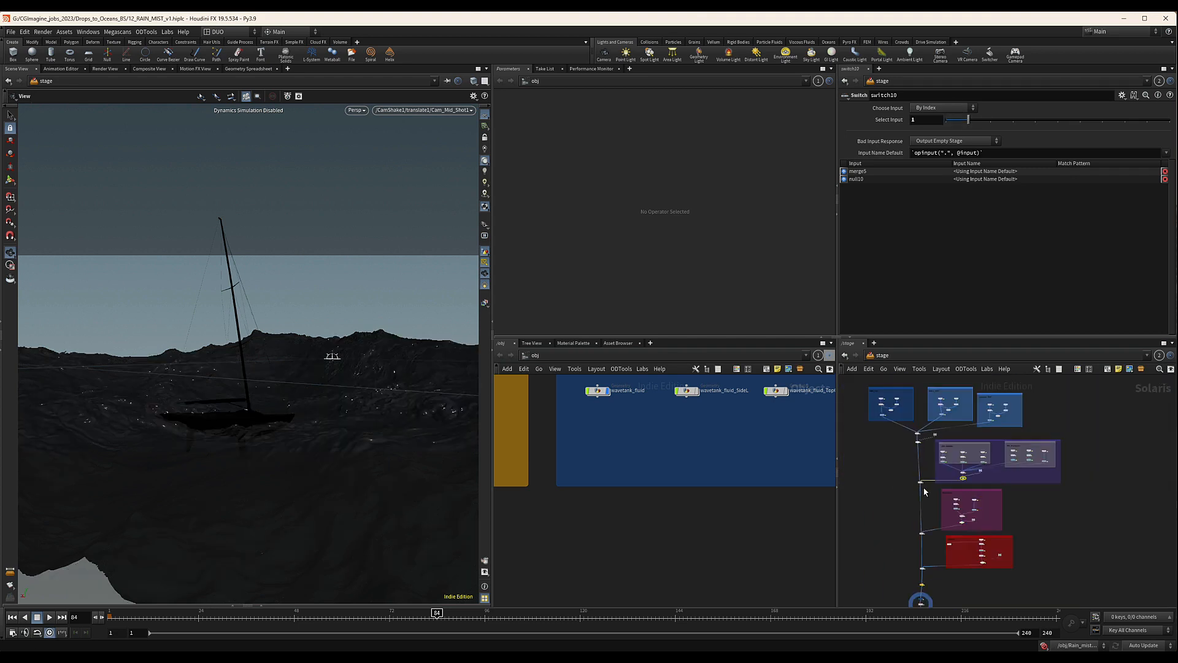
middle_click_drag(945, 527, 912, 454)
scroll(919, 495, "up", 4)
scroll(1011, 488, "down", 3)
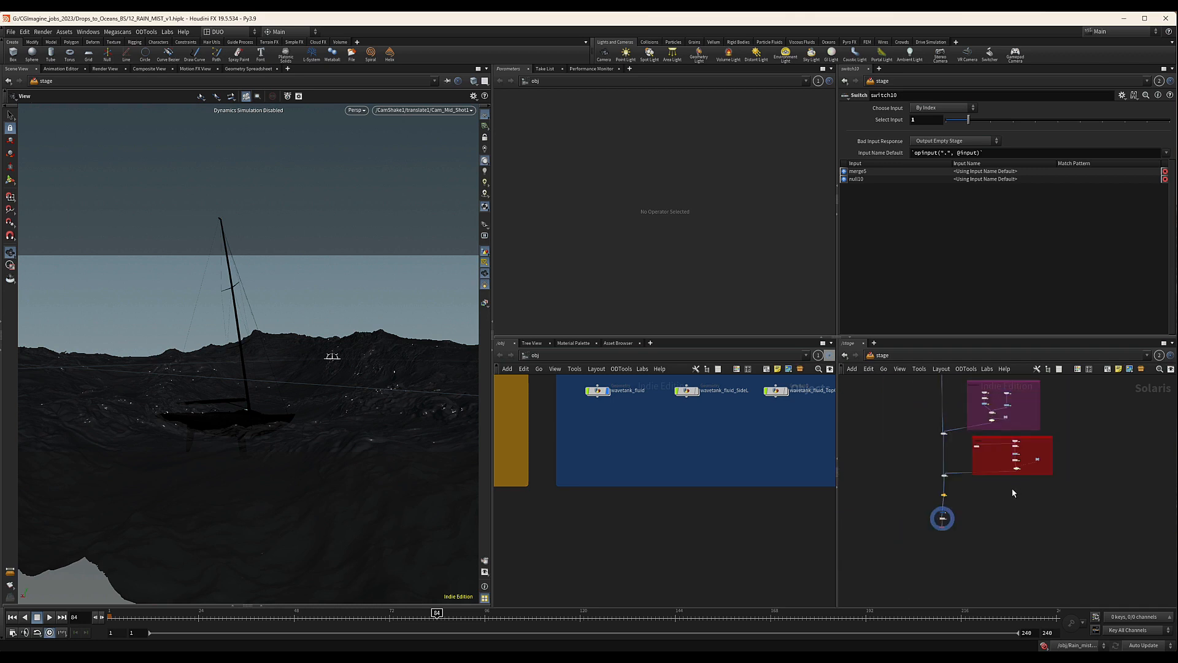
middle_click_drag(1011, 488, 1021, 460)
scroll(965, 488, "up", 4)
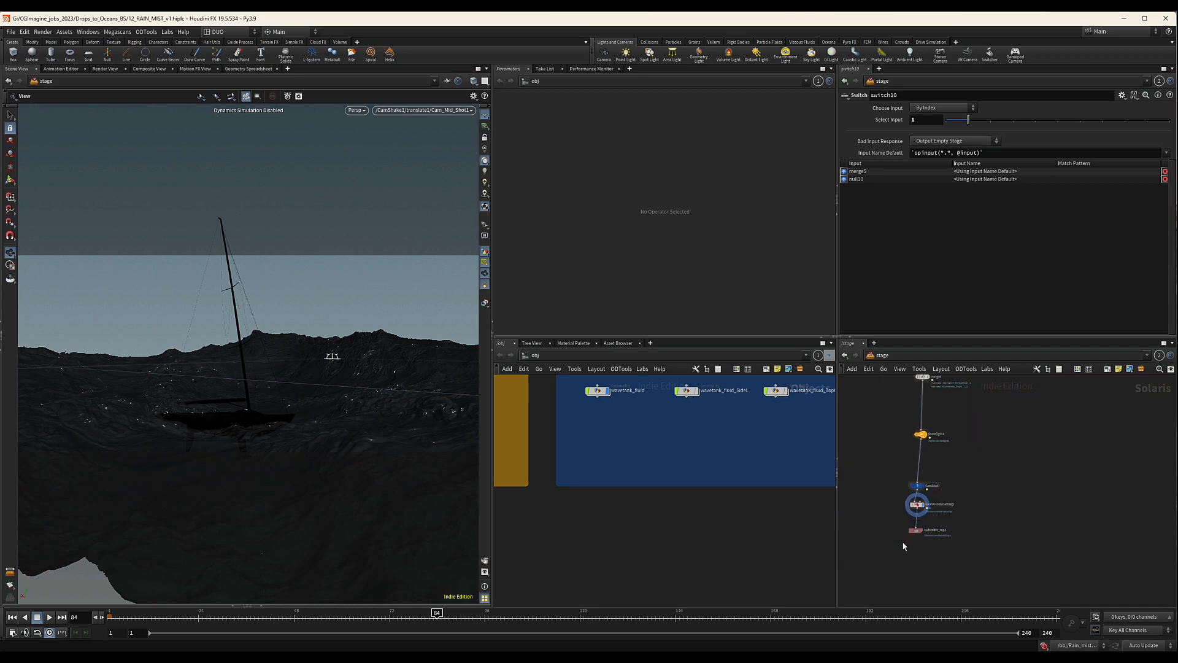
middle_click_drag(1100, 407, 1037, 494)
middle_click_drag(1038, 441, 948, 537)
scroll(1018, 452, "up", 3)
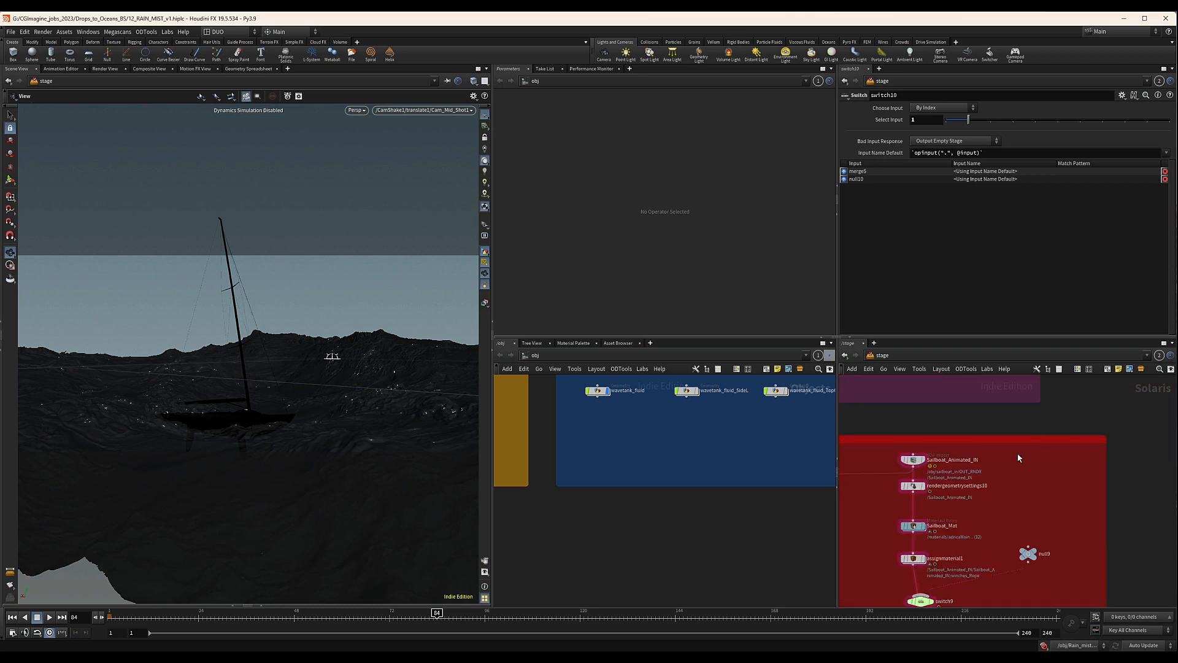
key("Tab")
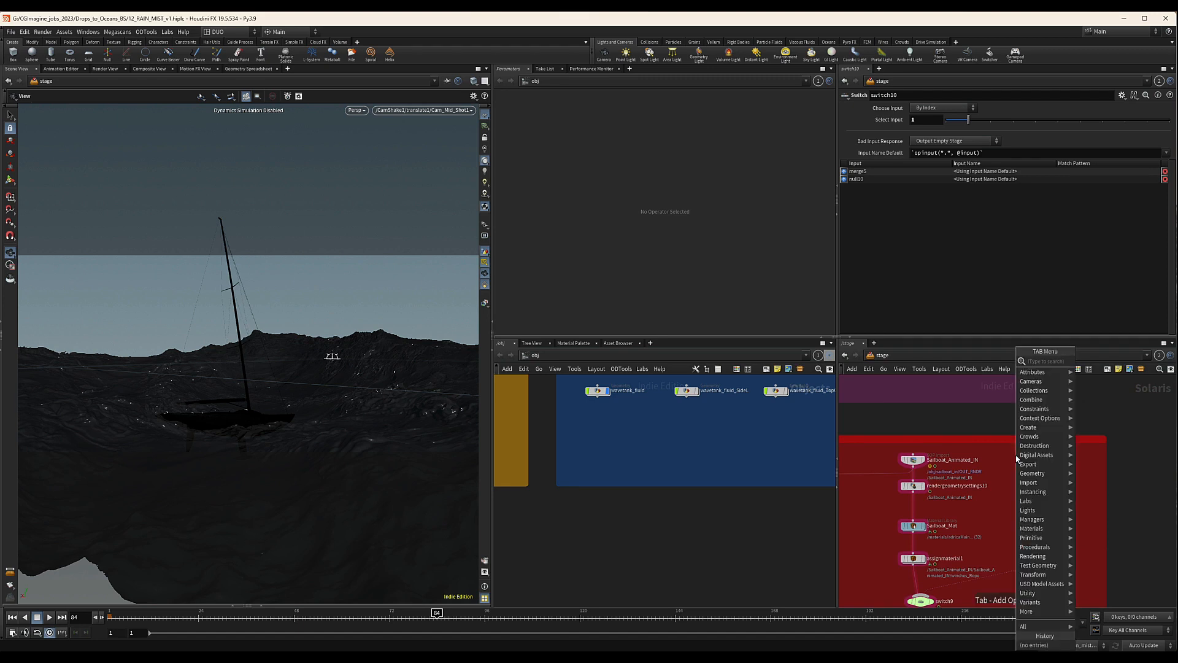
type("sop")
key("Down")
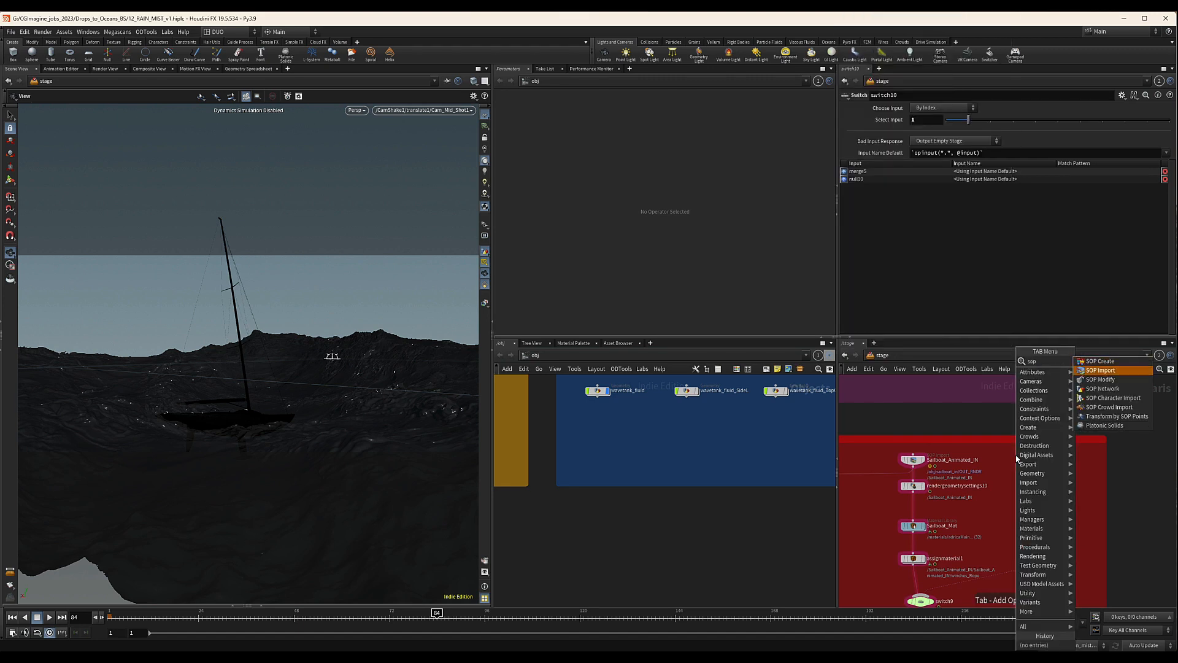
key("Return")
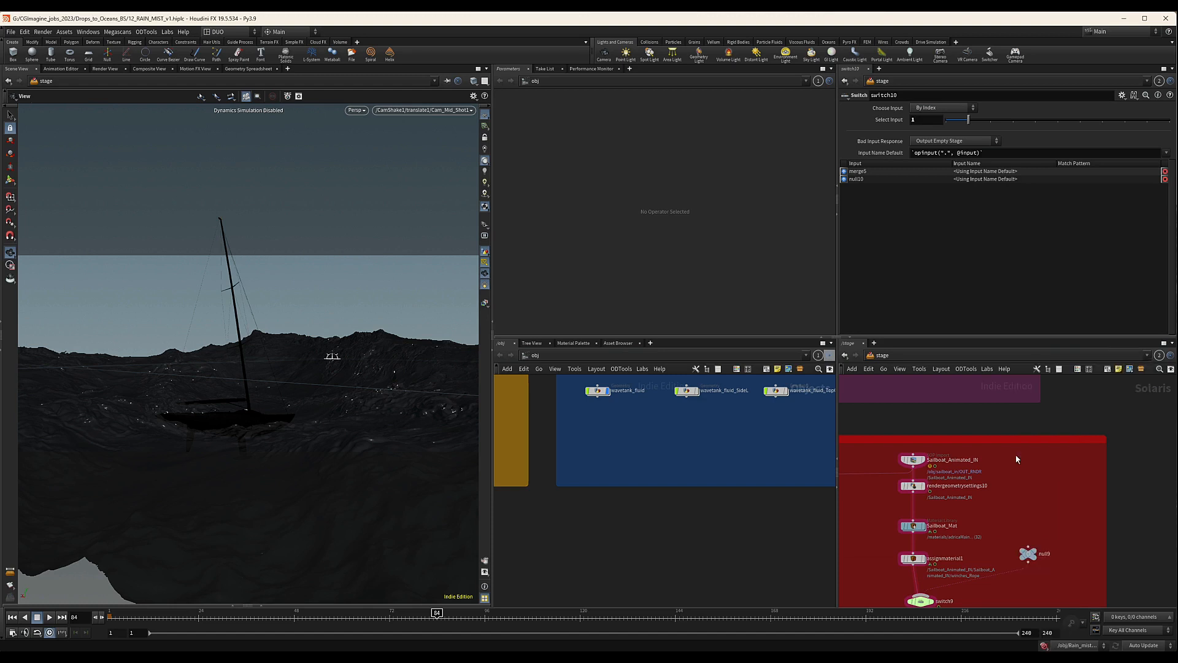
Step: Duplicate Sailboat_Animated_IN with its render geometry settings beside the original and rename the import copy MAIN_SAIL_Simulated
left_click_drag(895, 504, 1035, 484)
double_click(1037, 460)
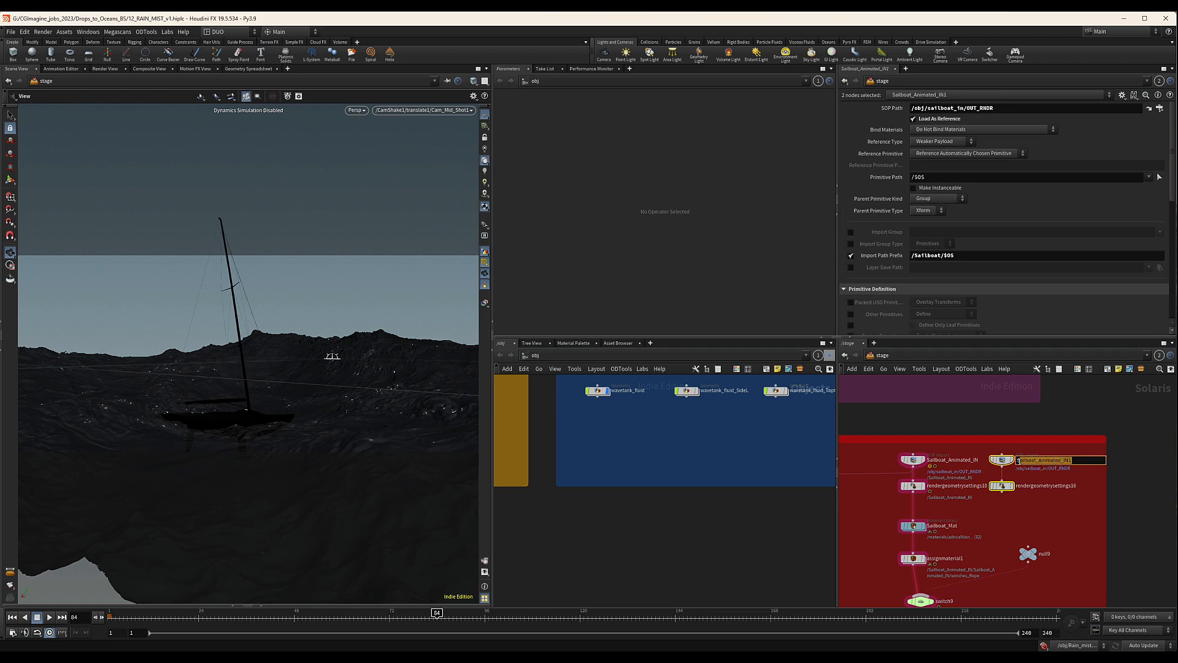
type("MAIN_SAIL_Simulate")
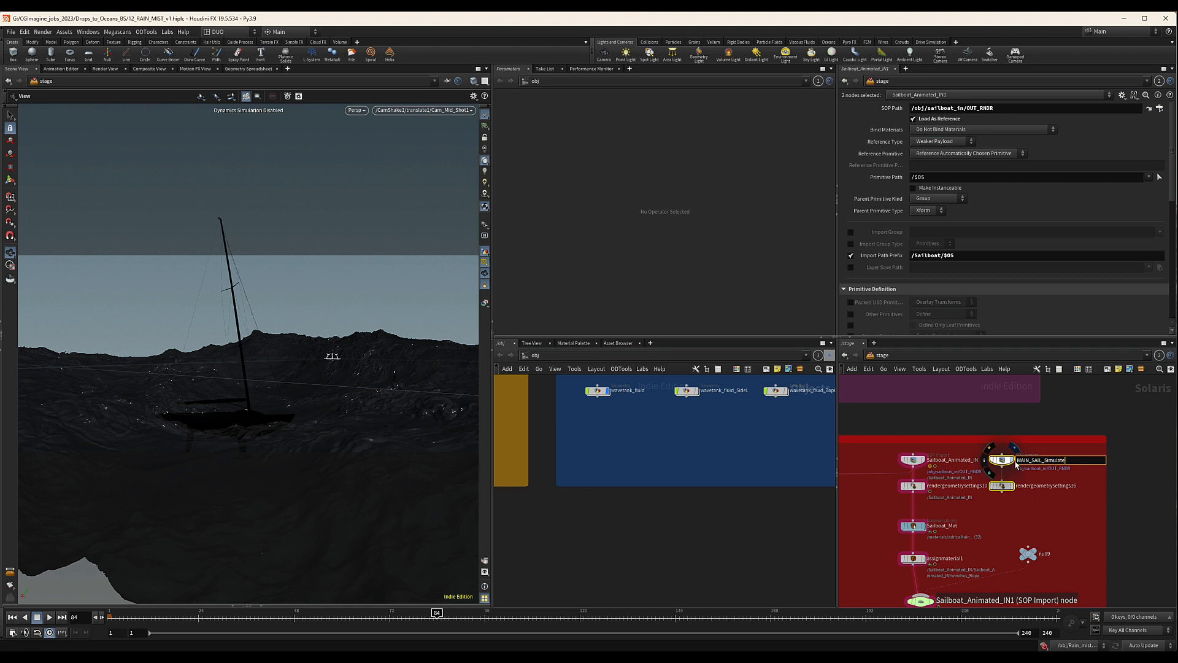
type("d")
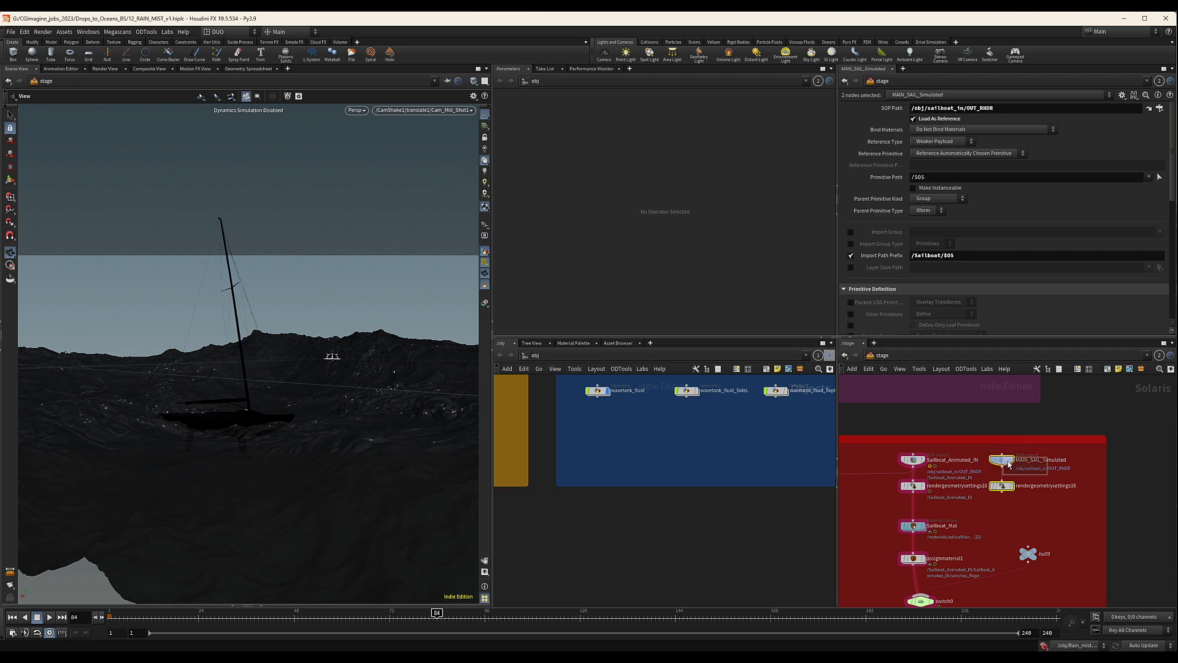
key("Return")
Step: Open the sailboat_in object network and set the SOP Path of MAIN_SAIL_Simulated to its OUT_MAIN_SAIL null
scroll(610, 436, "down", 5)
scroll(666, 452, "up", 5)
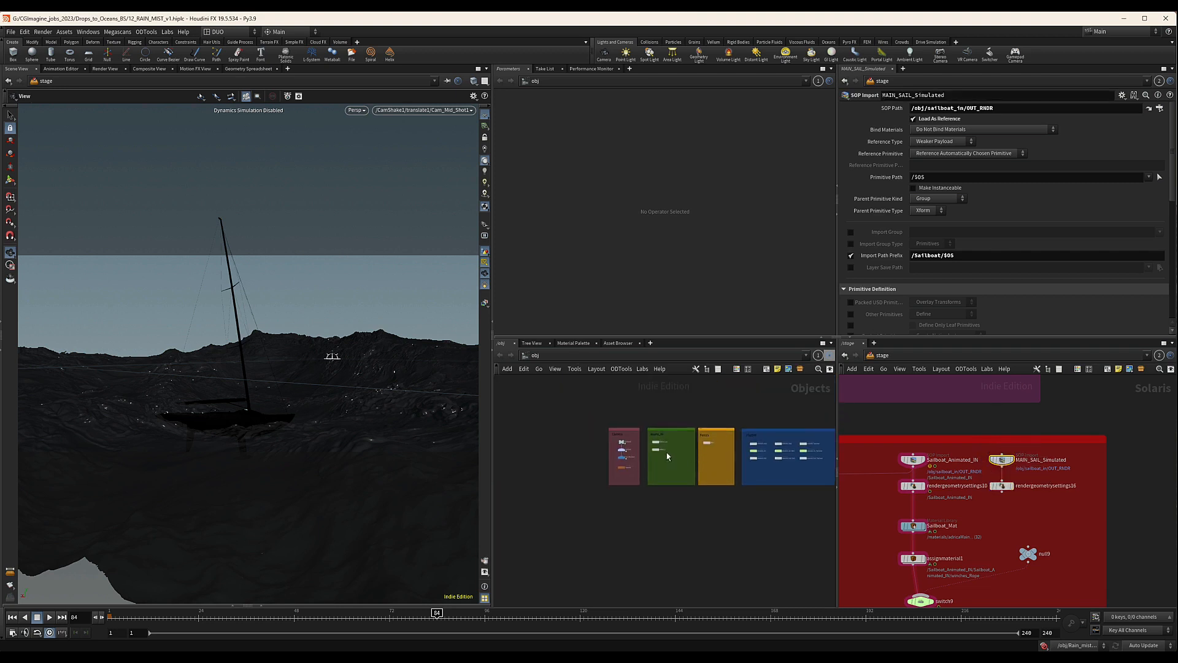
left_click(642, 456)
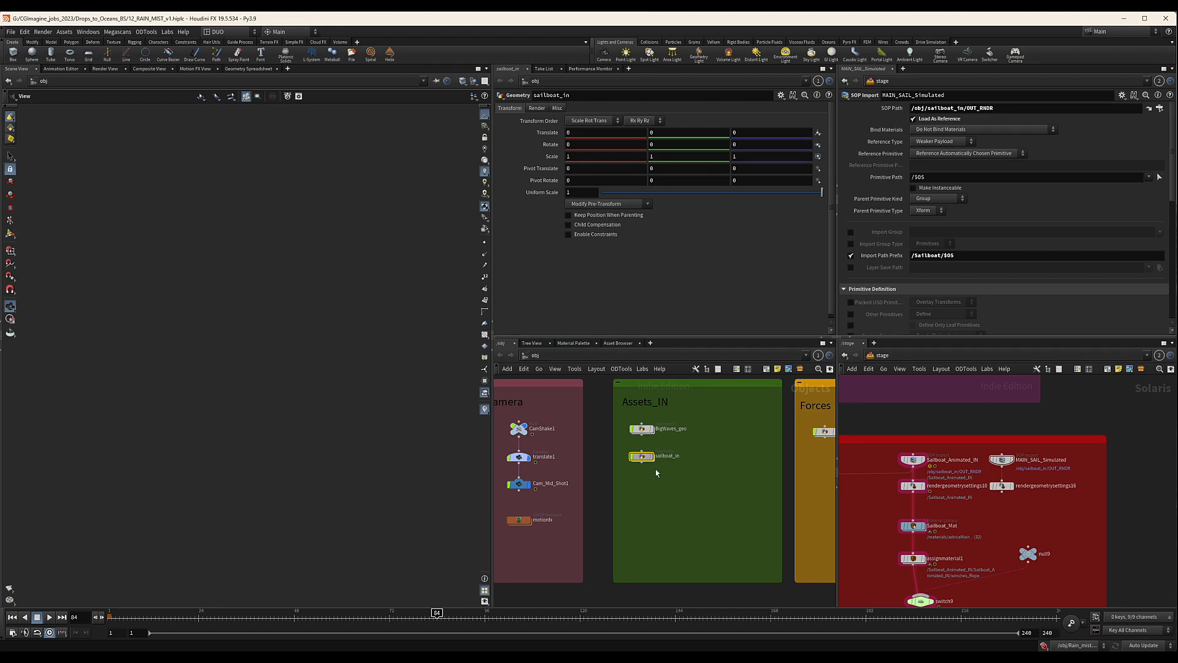
double_click(641, 456)
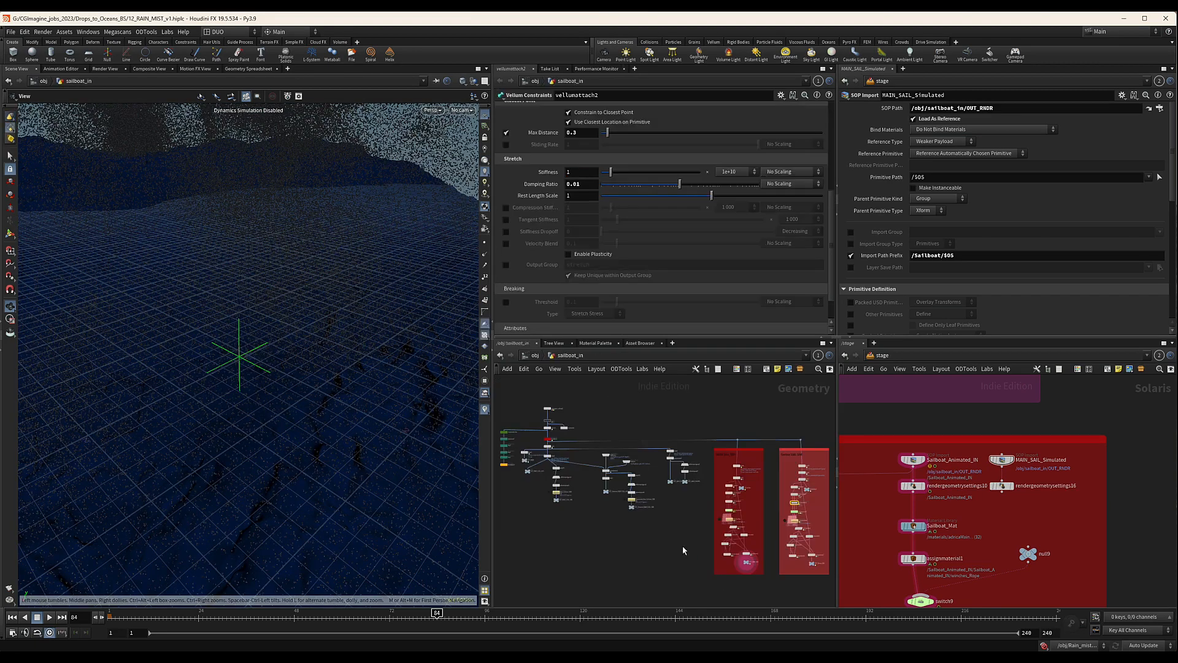
mouse_move(683, 548)
middle_mouse_down()
mouse_move(629, 543)
mouse_move(633, 564)
middle_mouse_up()
scroll(711, 557, "up", 8)
mouse_move(620, 564)
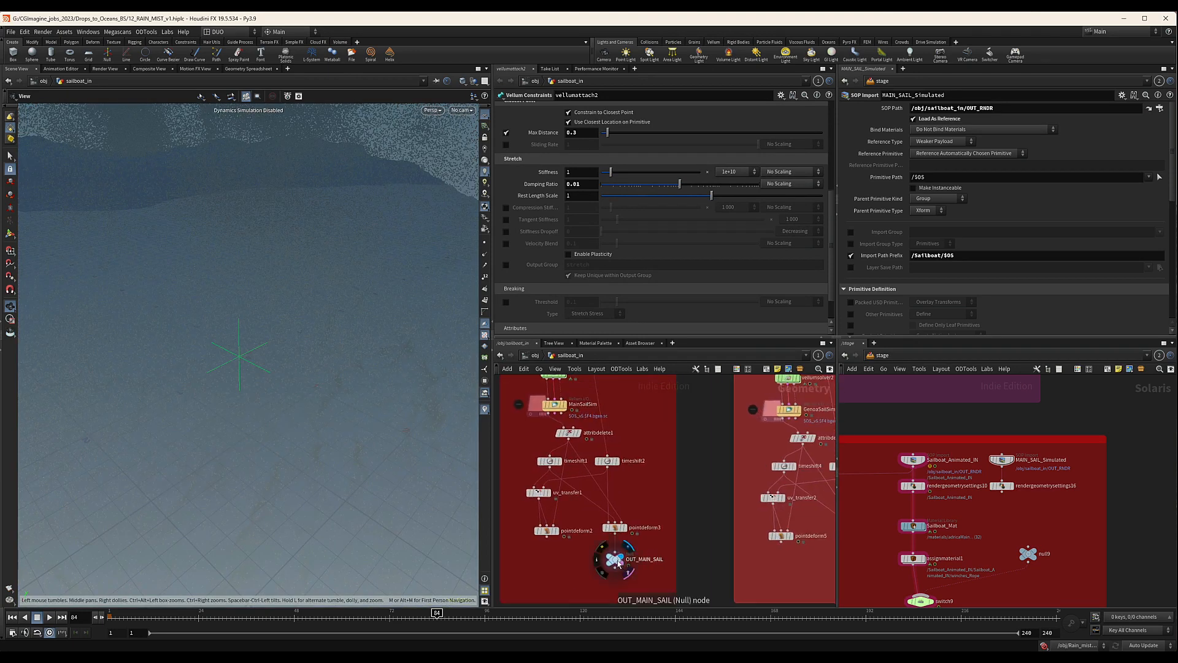
left_click(616, 560)
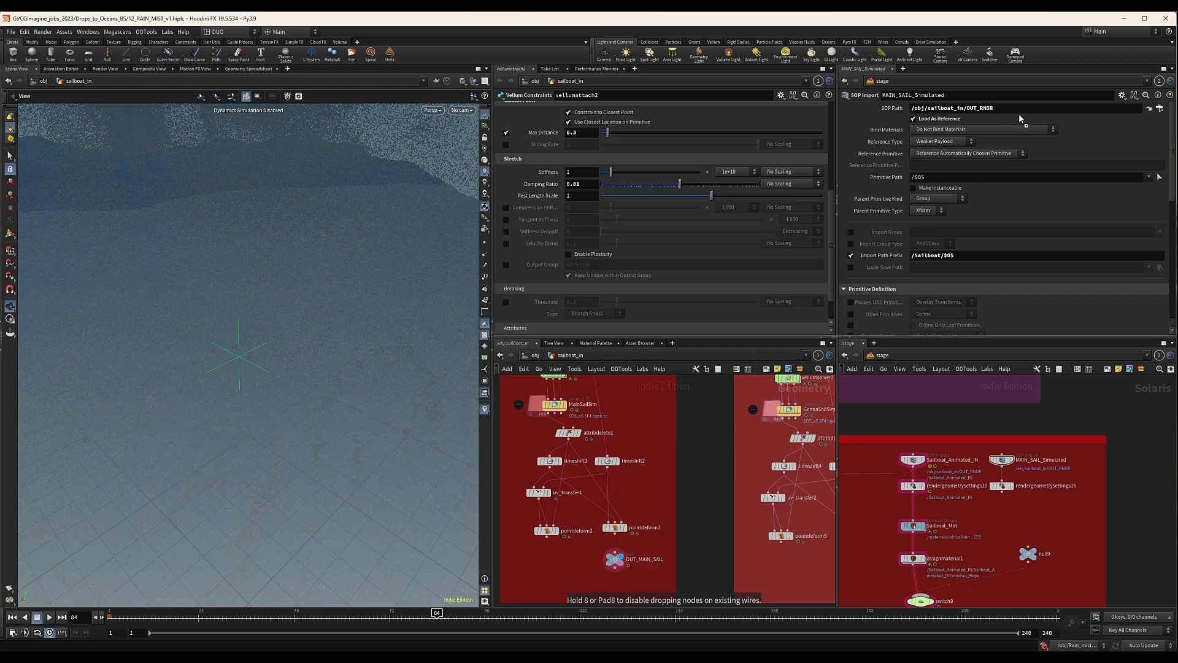
left_click_drag(1004, 105, 975, 111)
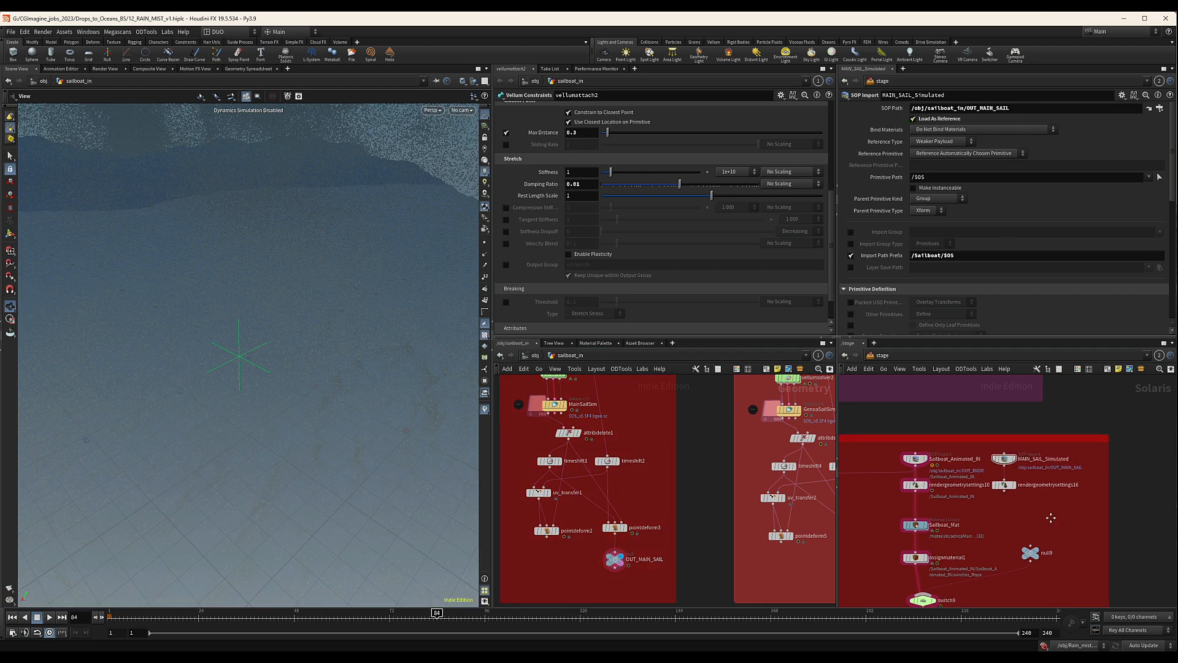
Step: Set the Primitive Path of Sailboat_Animated_IN to /Sailboat/$OS
left_click(914, 177)
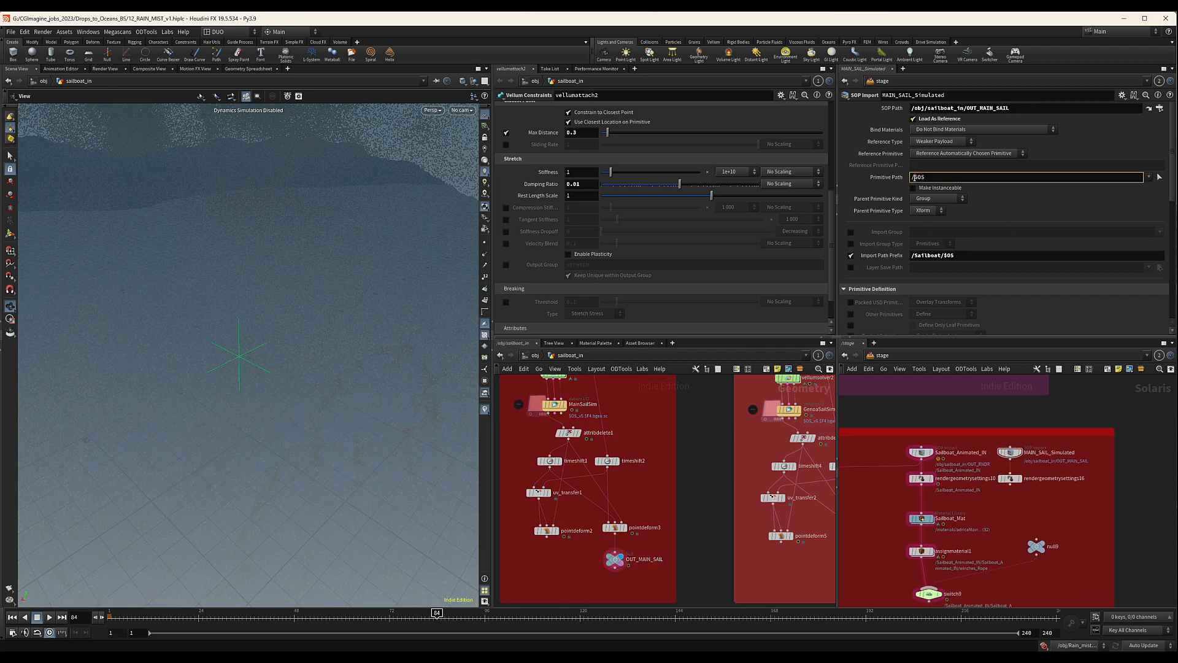
middle_click_drag(897, 454, 935, 447)
left_click(960, 445)
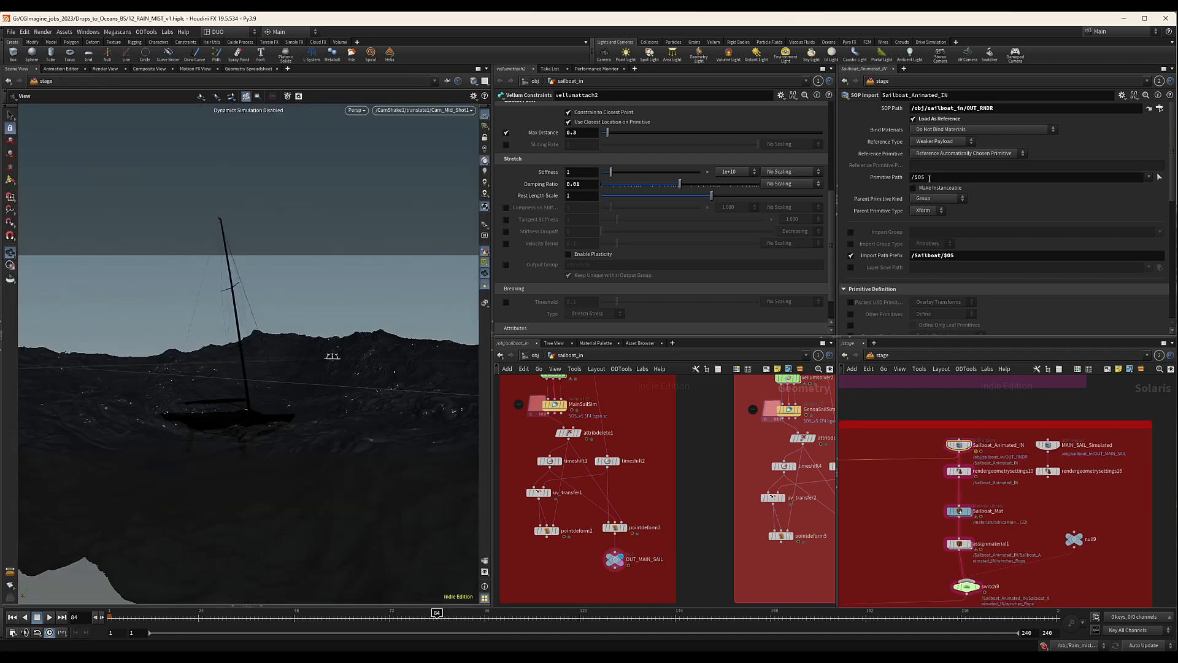
left_click(914, 177)
type("Sail")
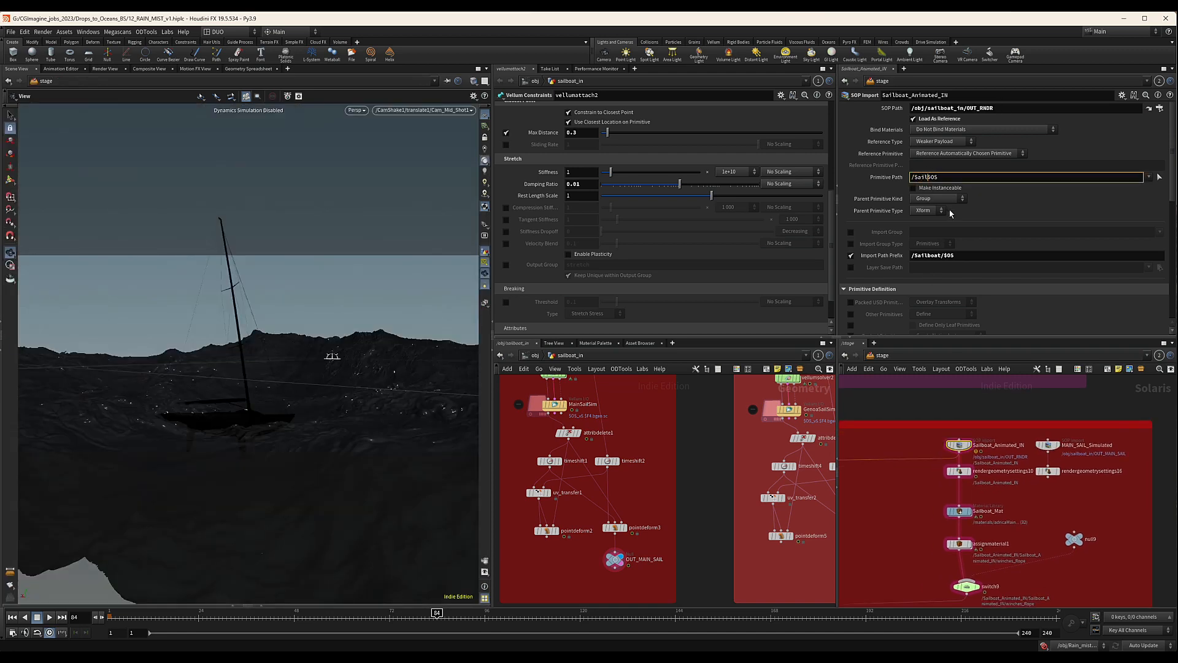
type("boat")
type("/")
Step: Copy the Sailboat/ path prefix into MAIN_SAIL_Simulated so its Primitive Path is /Sailboat/$OS
left_click_drag(943, 177, 911, 177)
key("ctrl+c")
left_click(1047, 446)
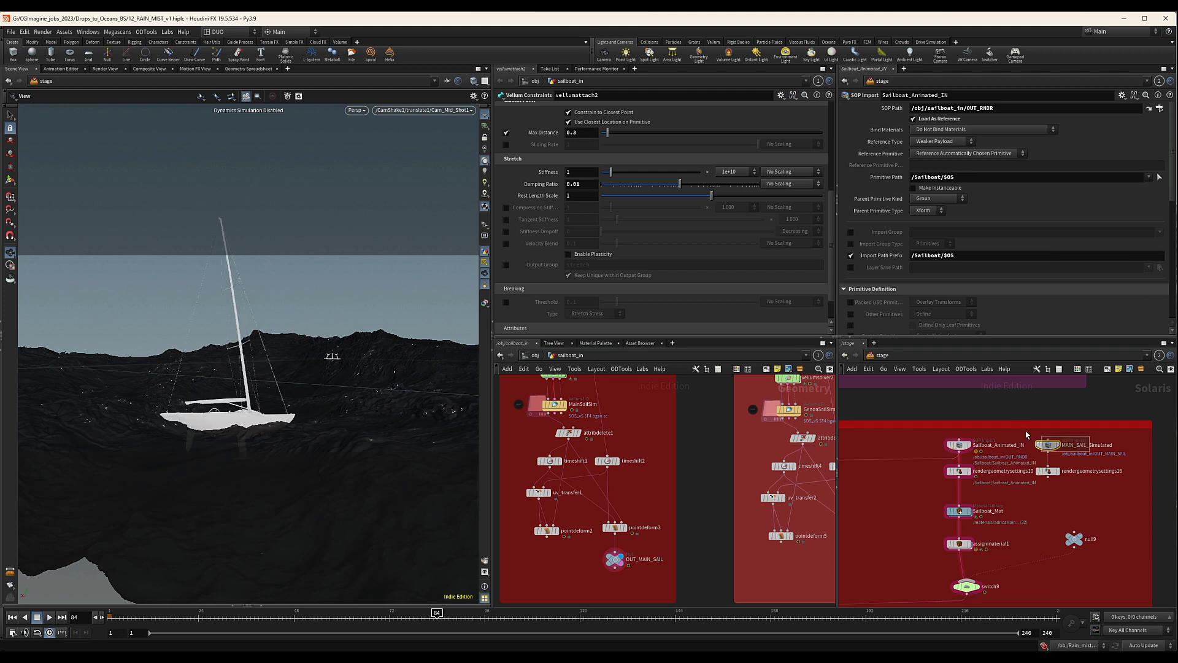
left_click(913, 177)
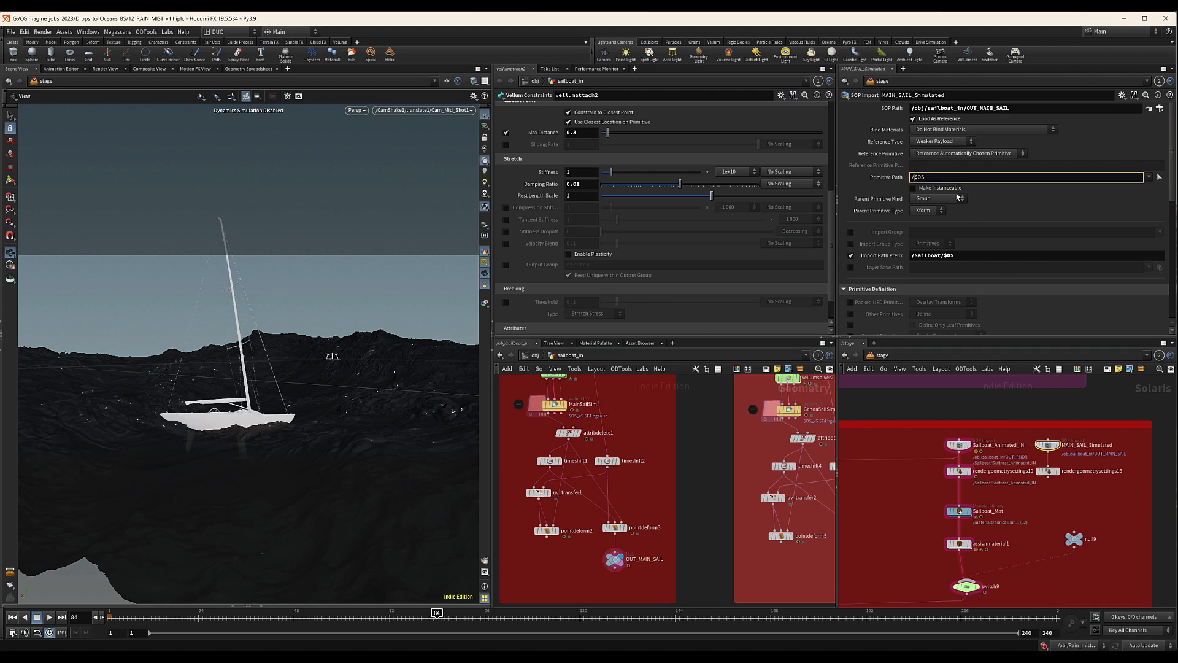
key("ctrl+v")
left_click(1109, 510)
middle_click_drag(1081, 489, 1084, 487)
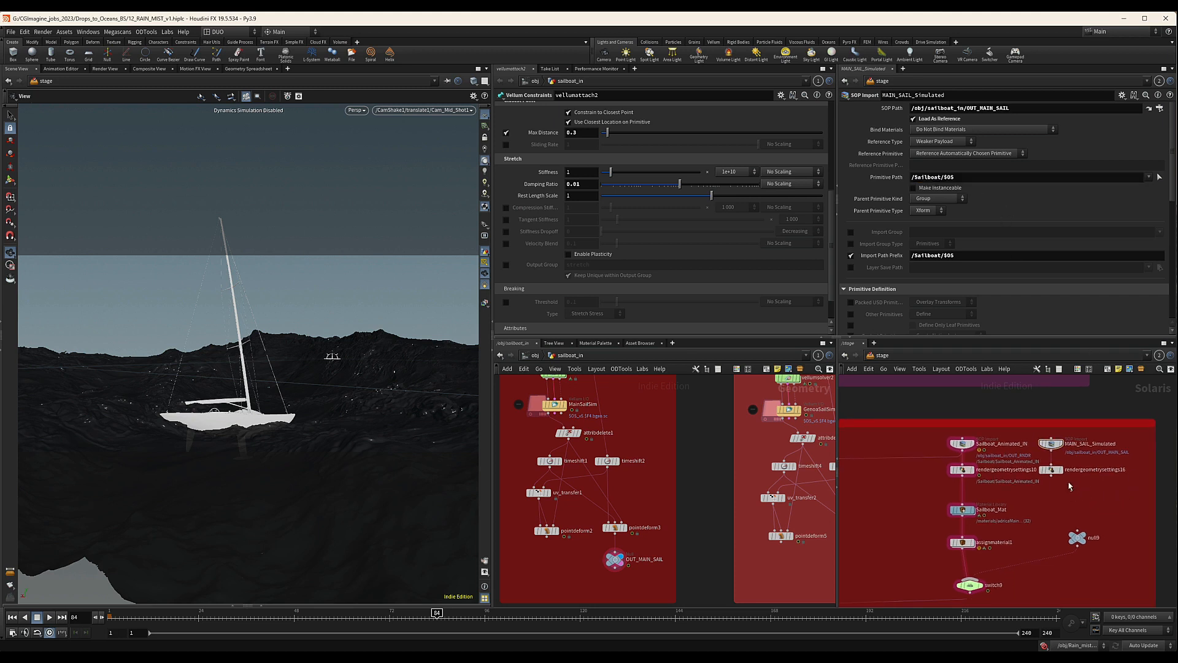
Step: Add a Merge node between the two import chains and wire rendergeometrysettings10 and rendergeometrysettings16 into it
left_click(1051, 469)
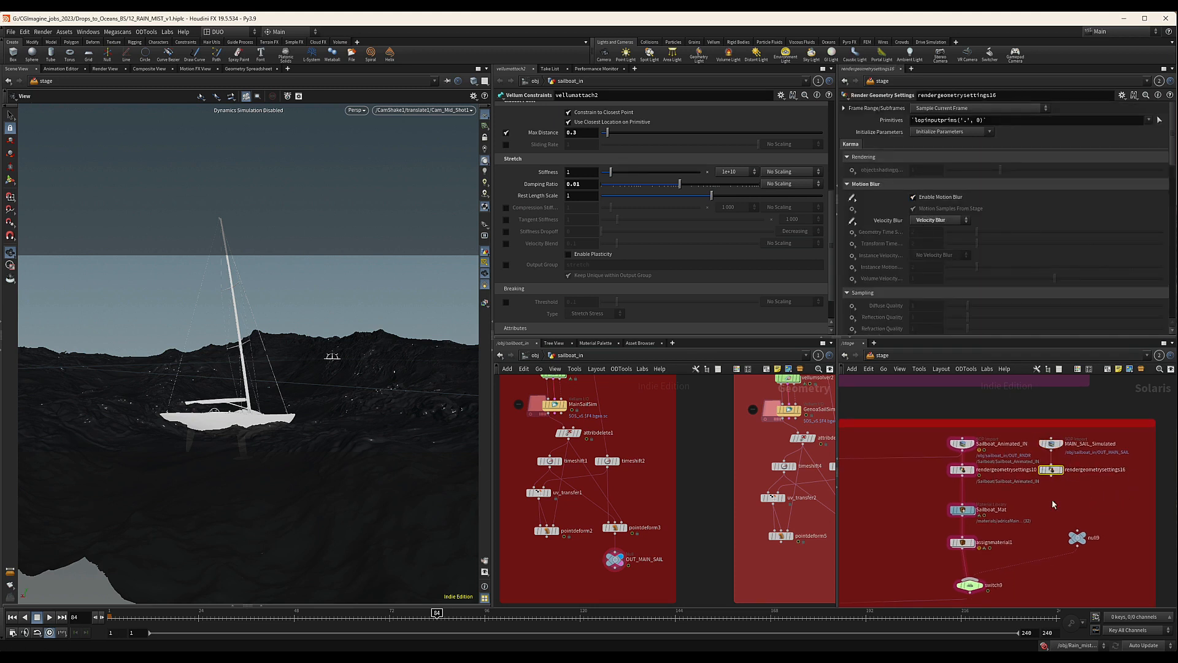
middle_click_drag(1051, 499, 1061, 503)
key("Tab")
type("merge")
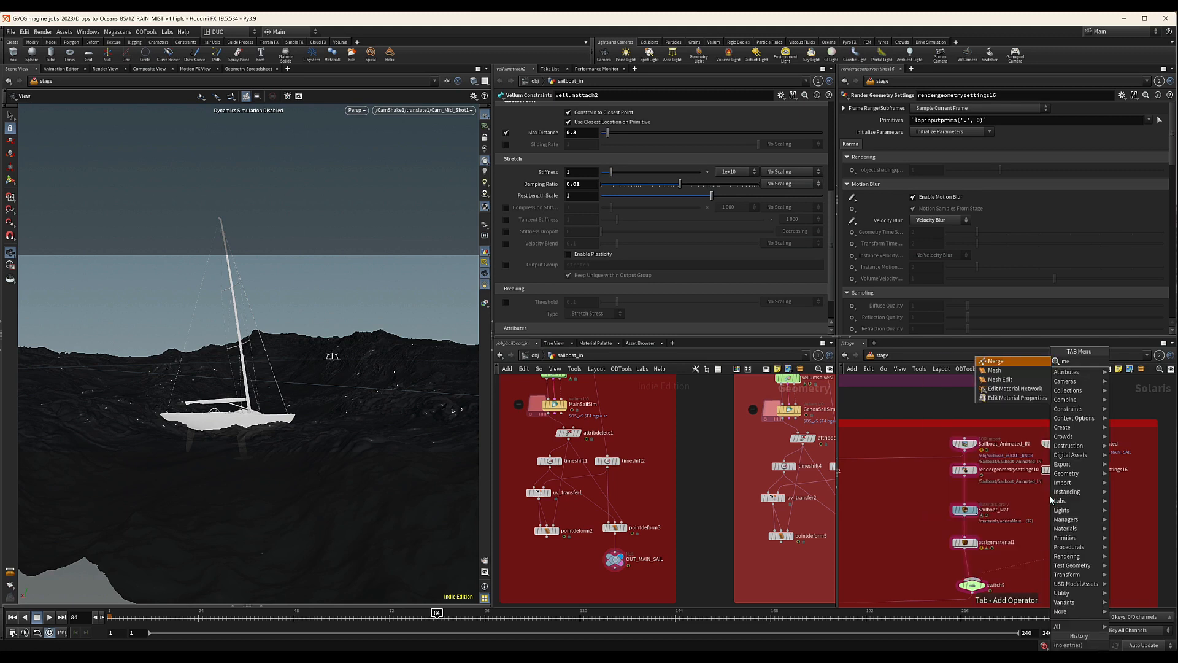
key("Return")
left_click(1050, 498)
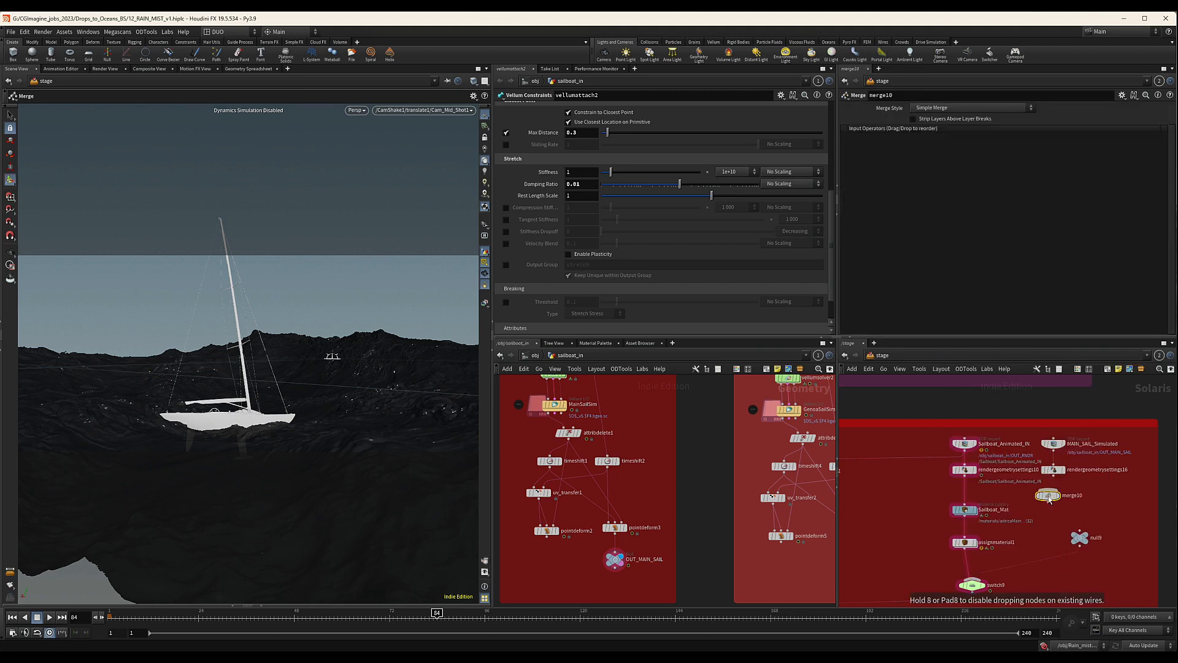
left_click_drag(1050, 496, 1011, 492)
middle_click_drag(1091, 497, 1040, 501)
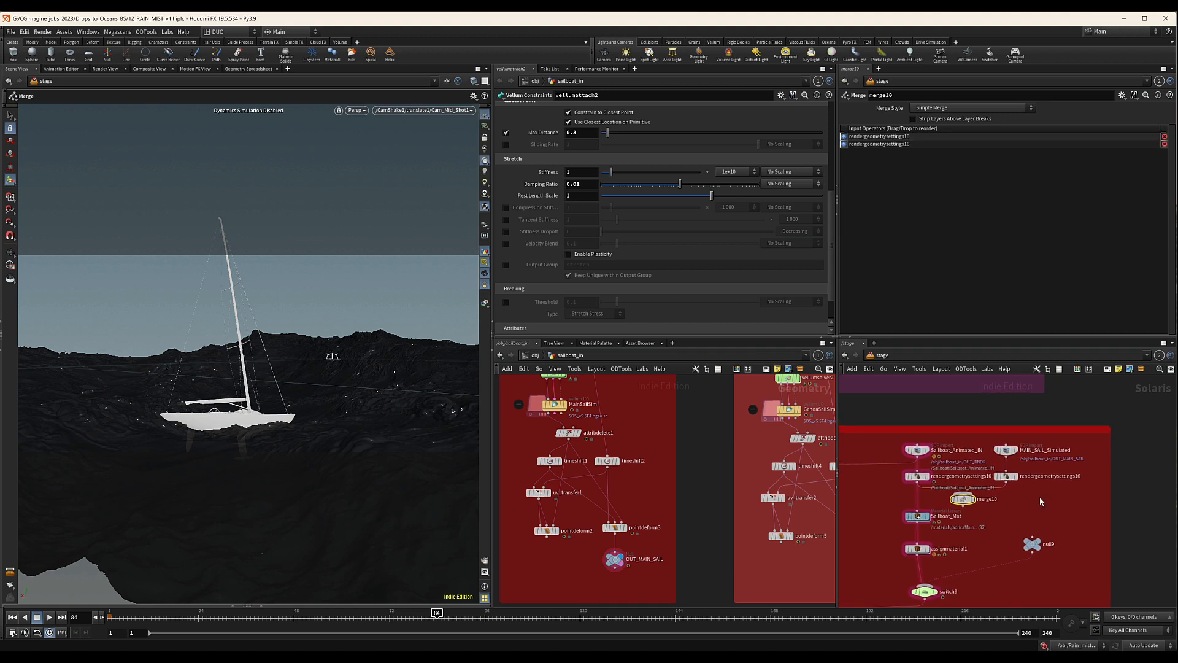
Step: Widen the red sailboat network box, then duplicate MAIN_SAIL_Simulated with its render geometry settings and wire the copy into merge10
left_click_drag(1113, 458, 1164, 459)
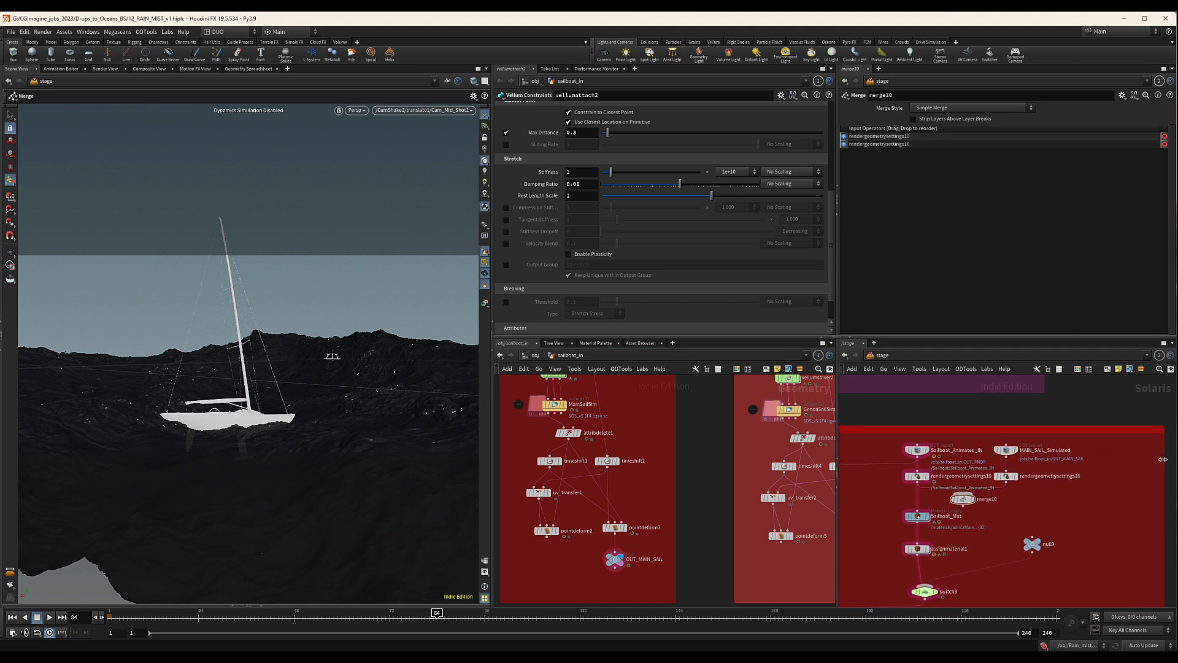
middle_click_drag(1034, 502, 985, 497)
left_click_drag(985, 497, 1041, 452)
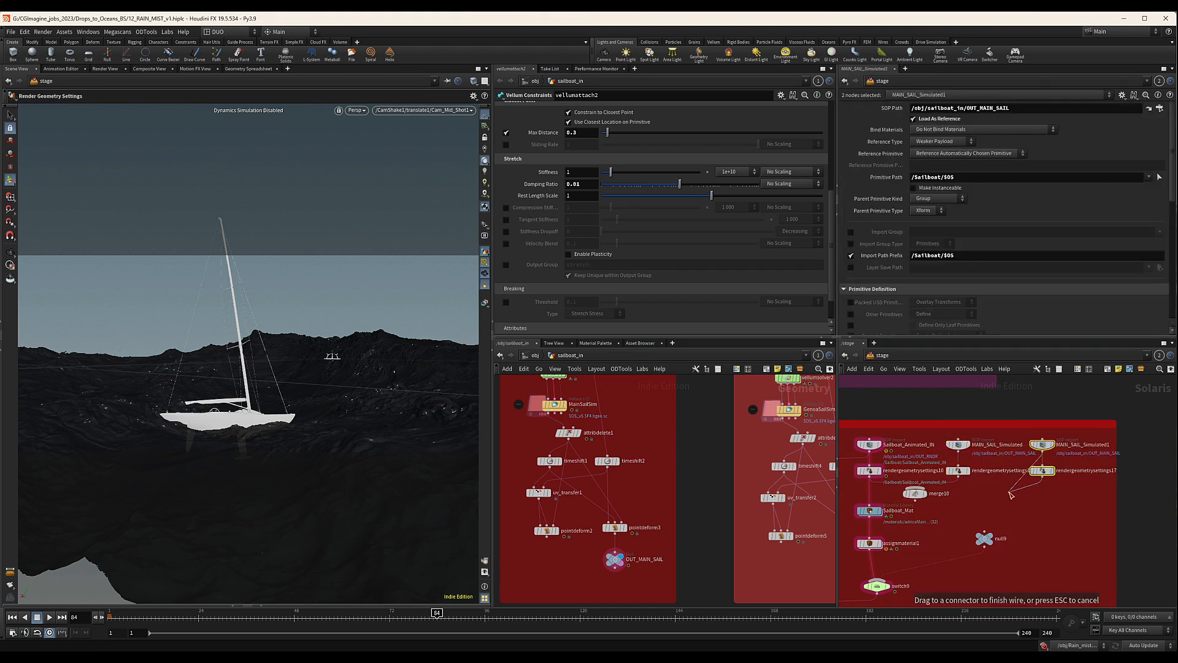
left_click(1049, 480)
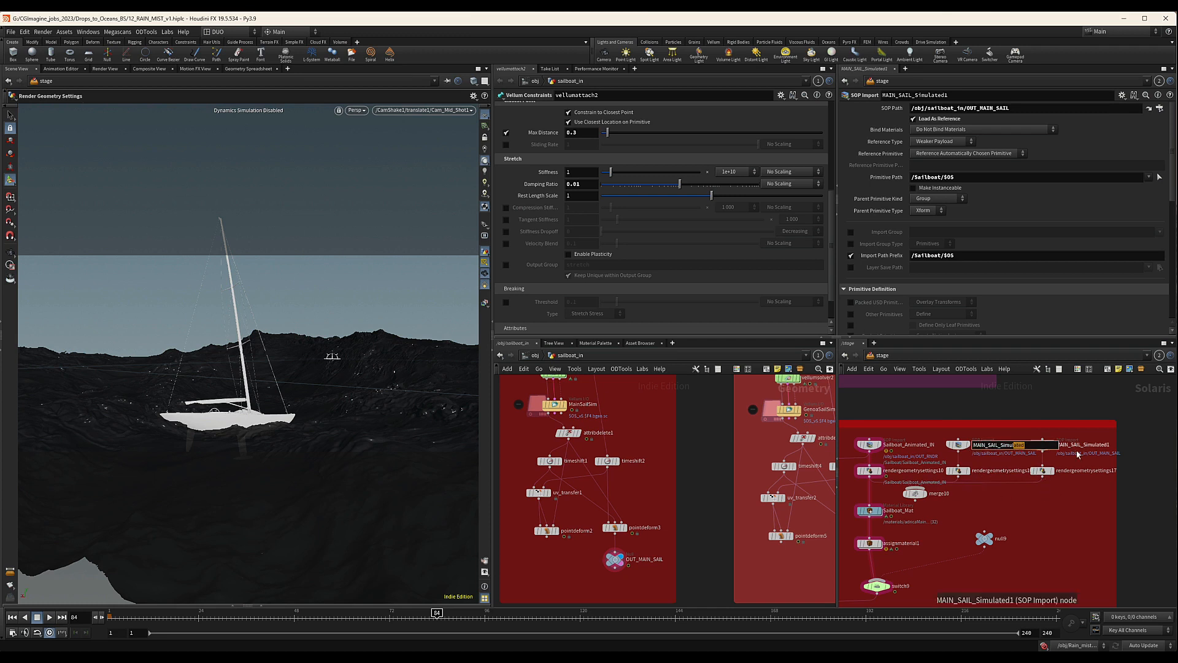
Step: Set the SOP Path of MAIN_SAIL_Simulated1 to the OUT_Genoa_SAIL null in sailboat_in
left_click(1041, 444)
scroll(653, 484, "down", 4)
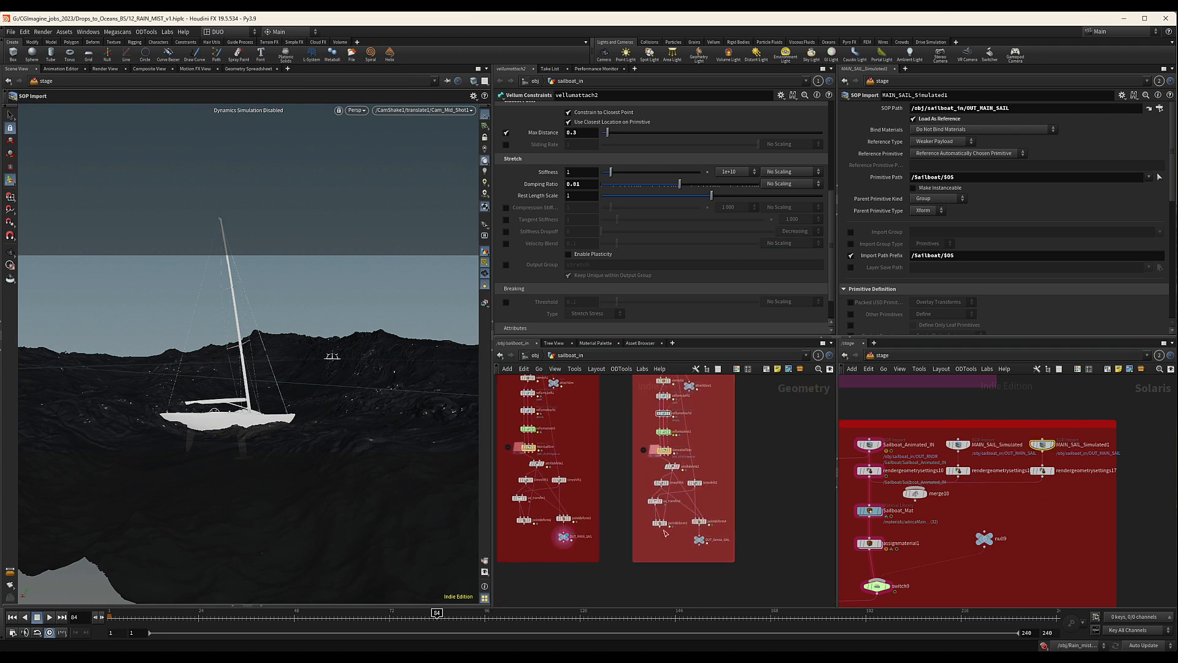
left_click_drag(699, 539, 1007, 111)
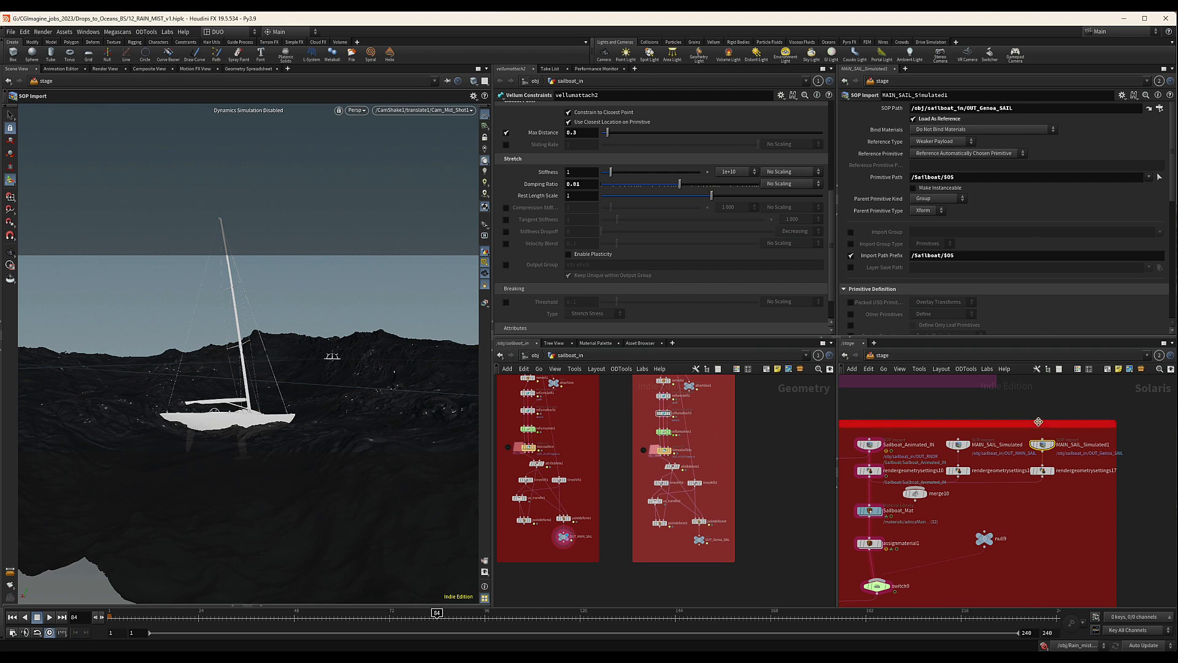
Step: Connect merge10 into Sailboat_Mat and line up the merge, Sailboat_Mat and assignmaterial1 nodes above switch9
scroll(1046, 469, "up", 3)
scroll(1037, 520, "down", 4)
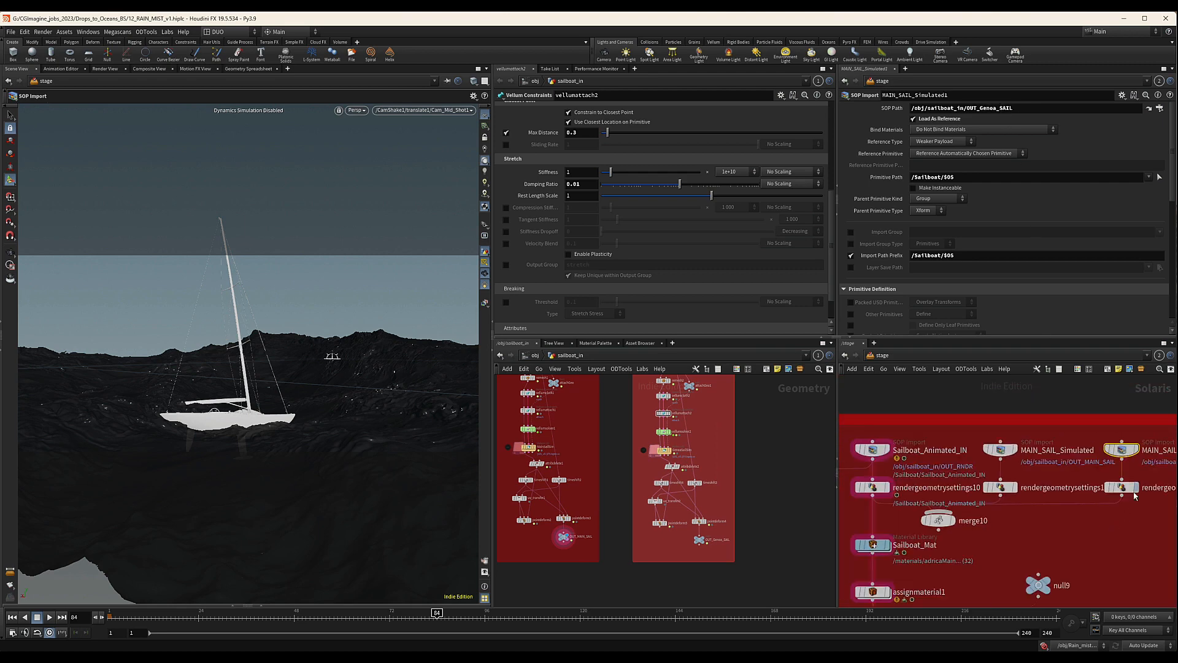
scroll(1060, 509, "up", 2)
left_click_drag(918, 514, 971, 516)
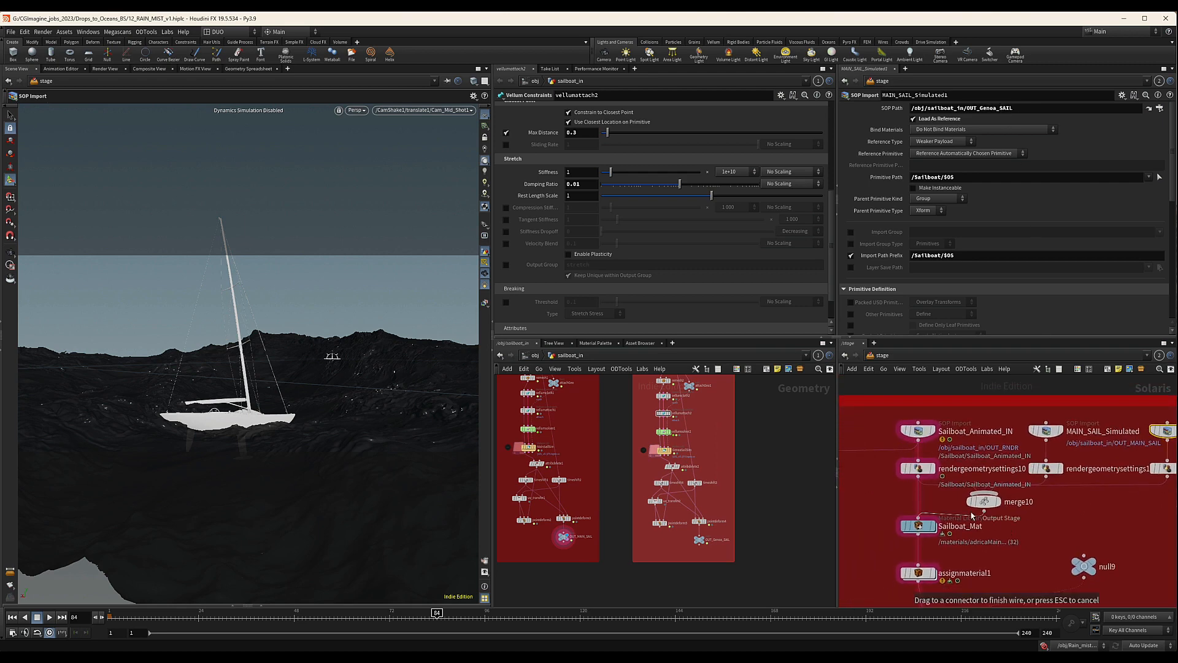
middle_click_drag(1023, 521, 1027, 504)
left_click_drag(987, 484, 937, 521)
middle_click_drag(937, 519, 925, 483)
left_click_drag(911, 519, 926, 521)
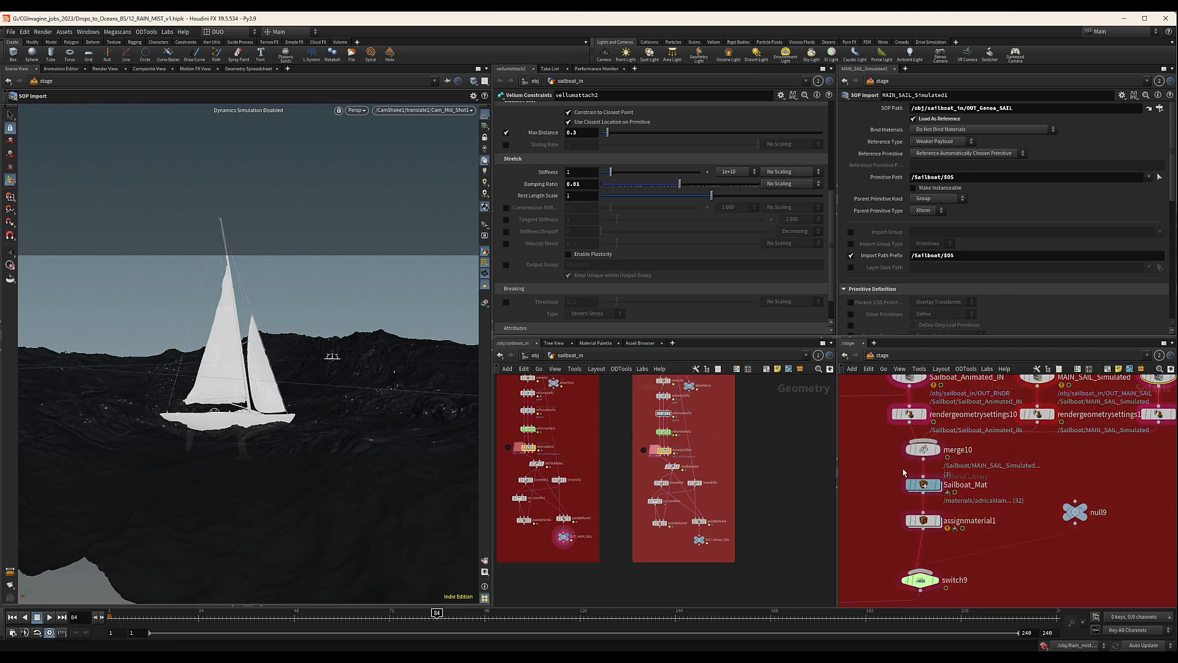
Step: Check assignmaterial1's primitive paths, then set the Primitive Path of the Sailboat_Animated_IN import to /$OS
middle_click_drag(1070, 454, 1093, 389)
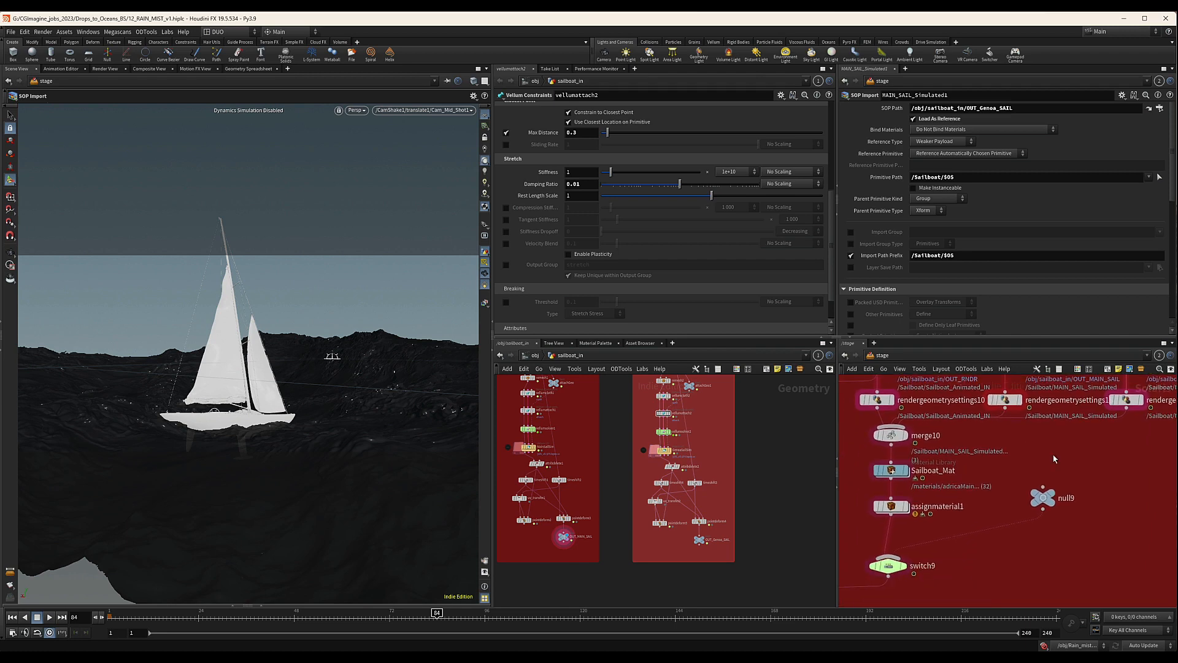
left_click(891, 507)
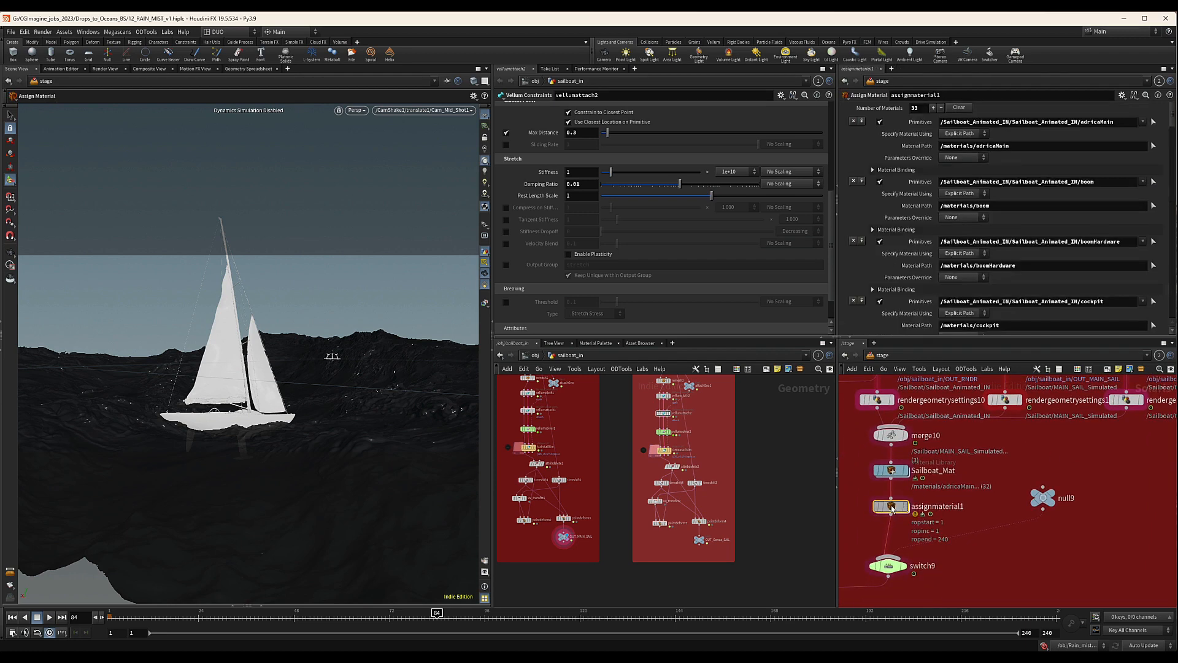
middle_click(891, 506)
middle_click(891, 507)
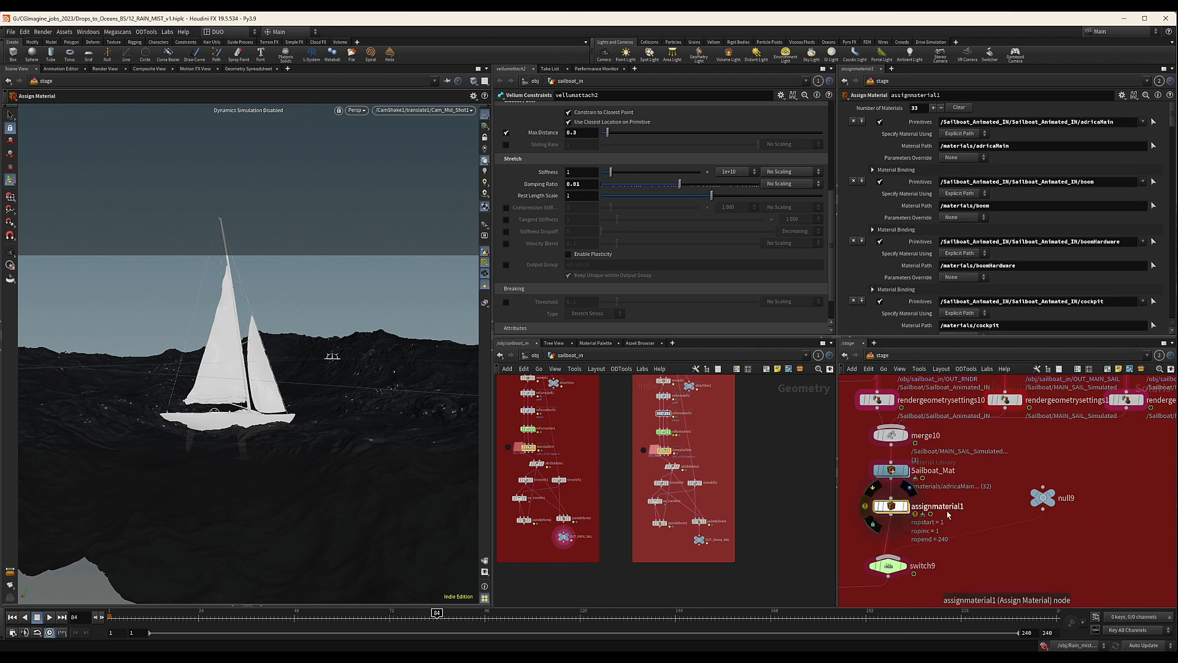
middle_click_drag(958, 483, 1026, 487)
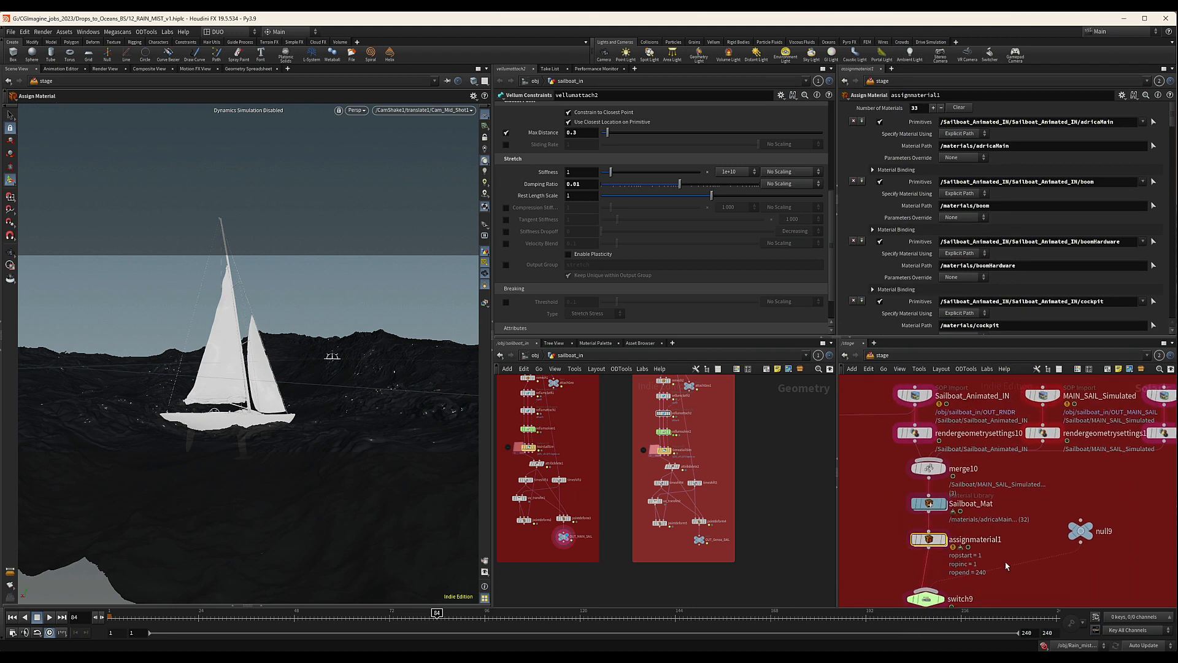
middle_click_drag(884, 467, 898, 495)
left_click(930, 461)
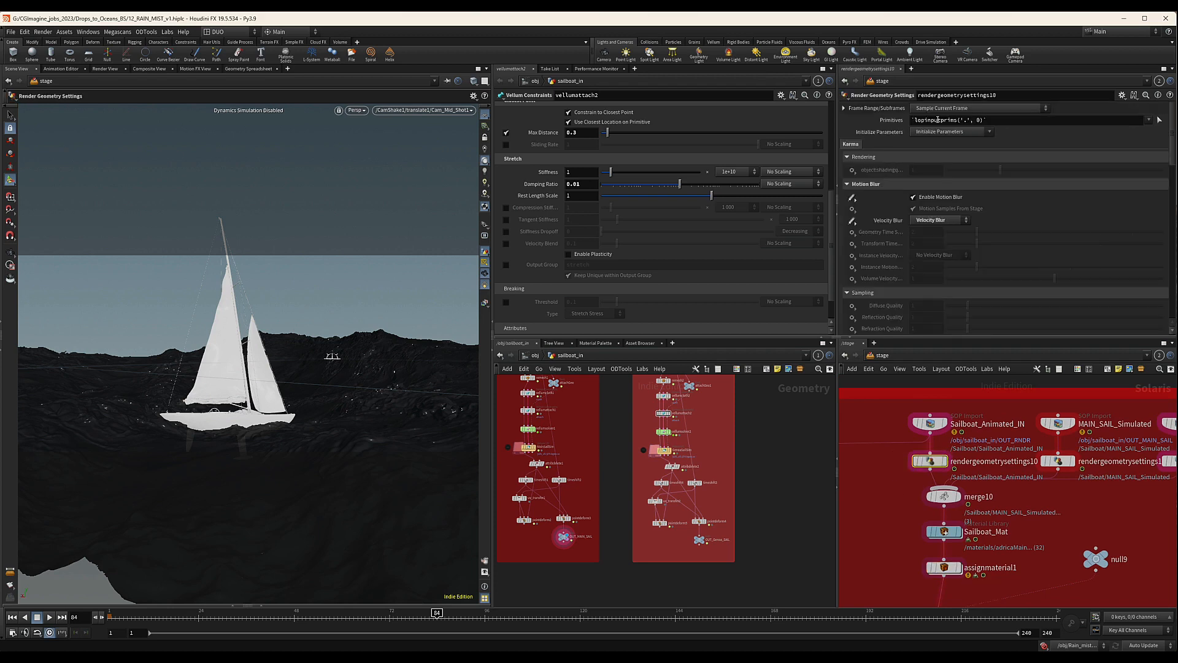
left_click(923, 422)
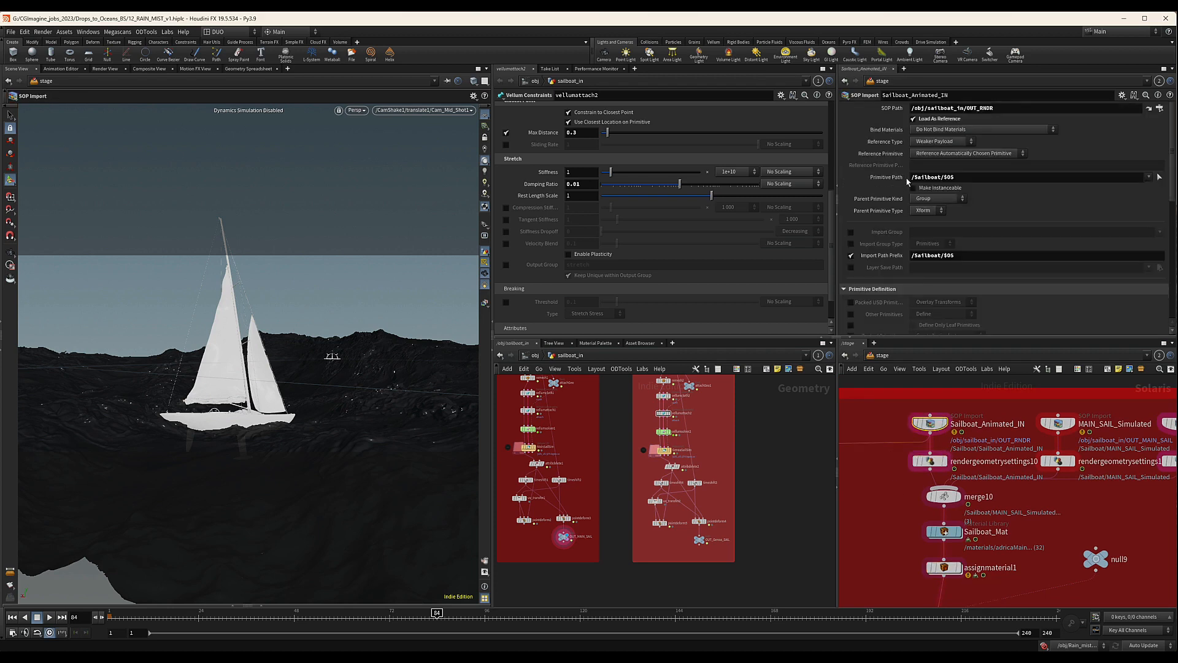
left_click_drag(941, 176, 914, 176)
key("BackSpace")
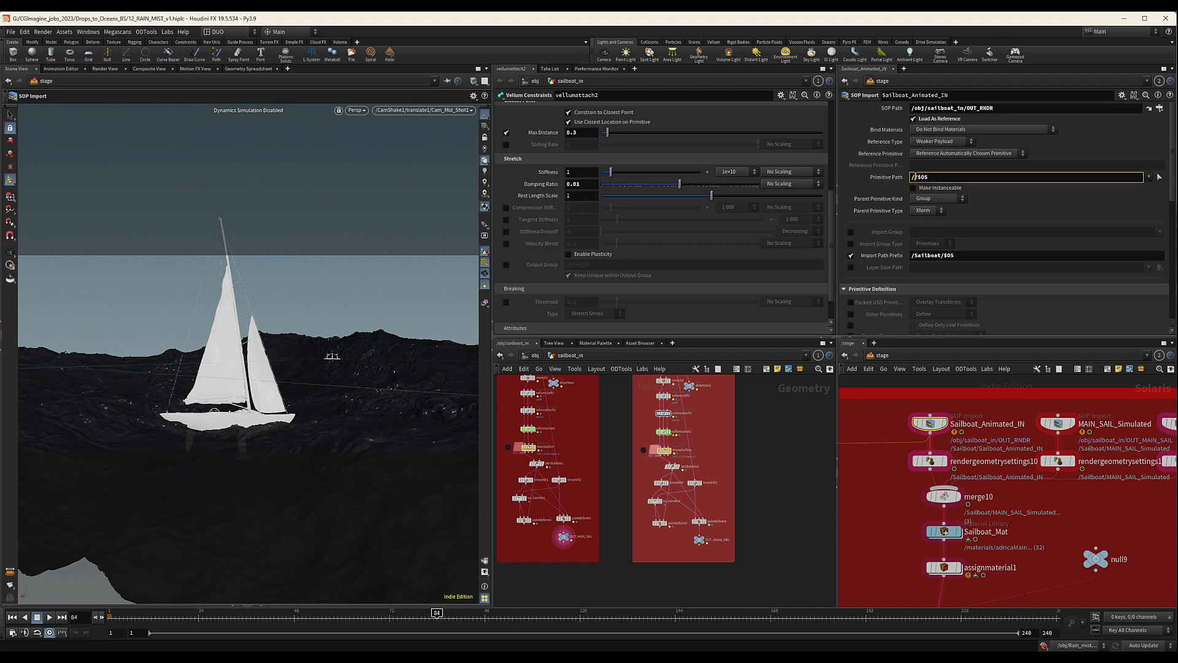
key("BackSpace")
key("Return")
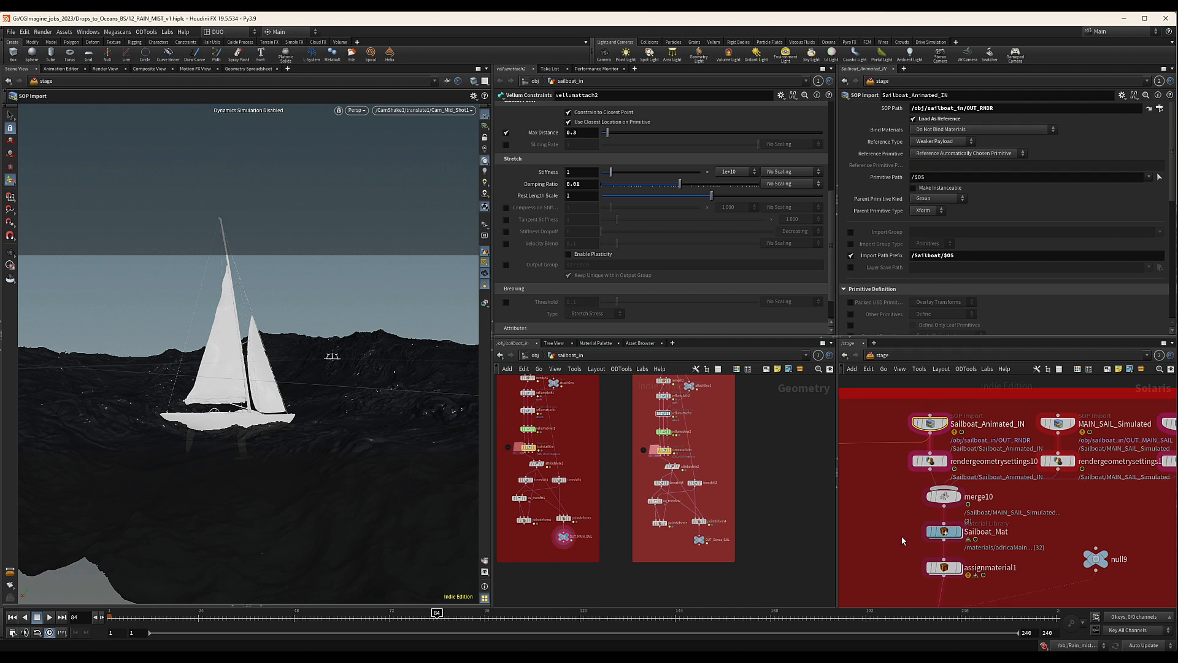
Step: Enable the Primitives entry for the /materials/genoa assignment in assignmaterial1
left_click(930, 568)
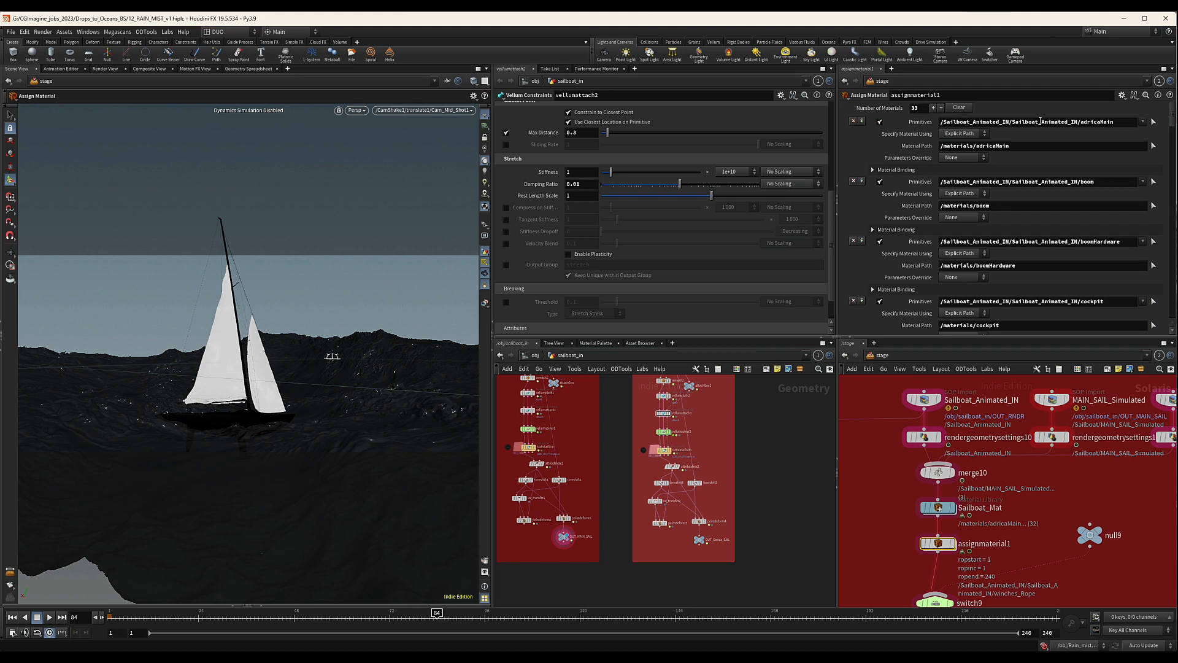
middle_click_drag(1023, 494, 1012, 476)
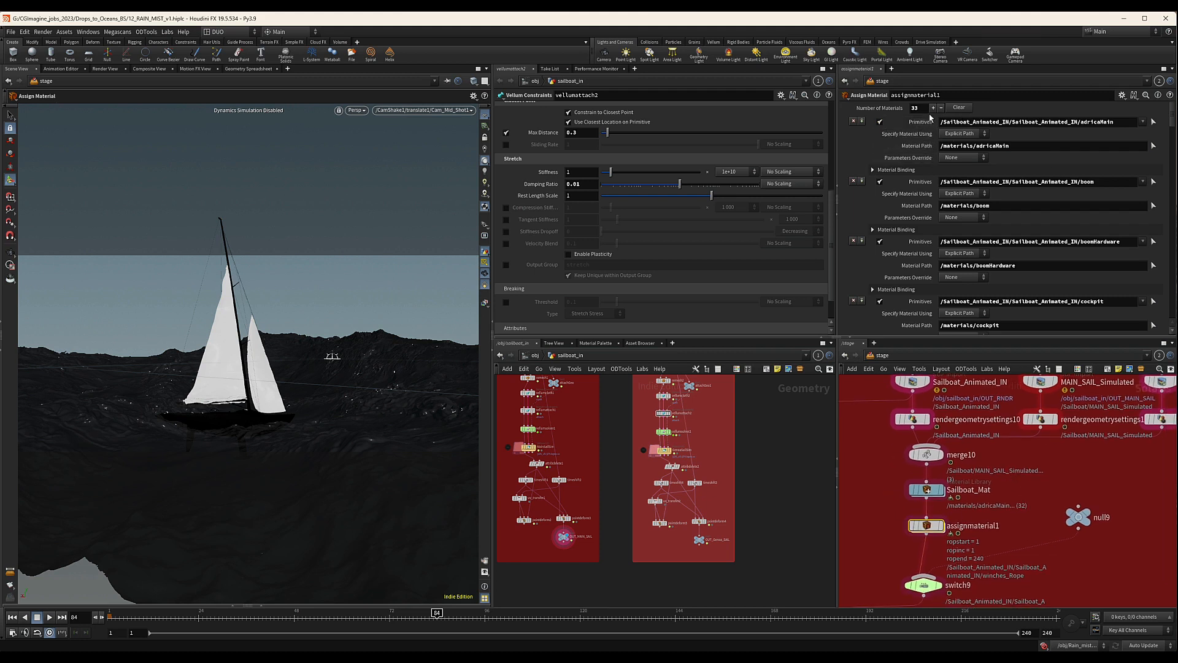
left_click(915, 108)
scroll(917, 221, "down", 2)
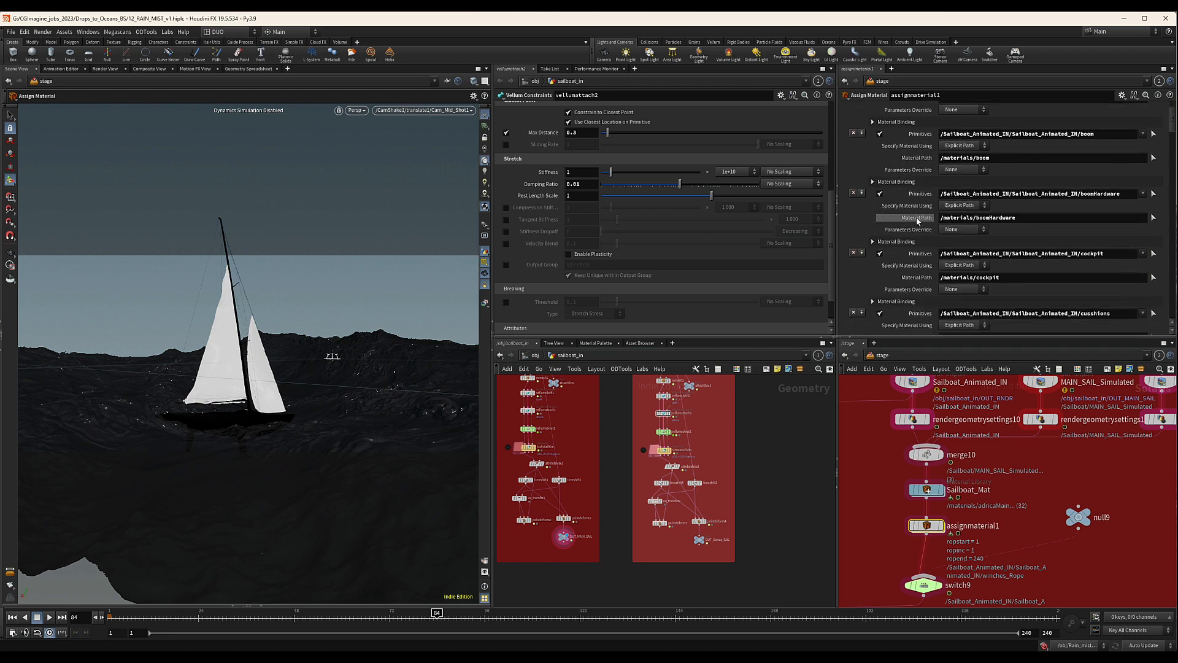
scroll(918, 223, "down", 7)
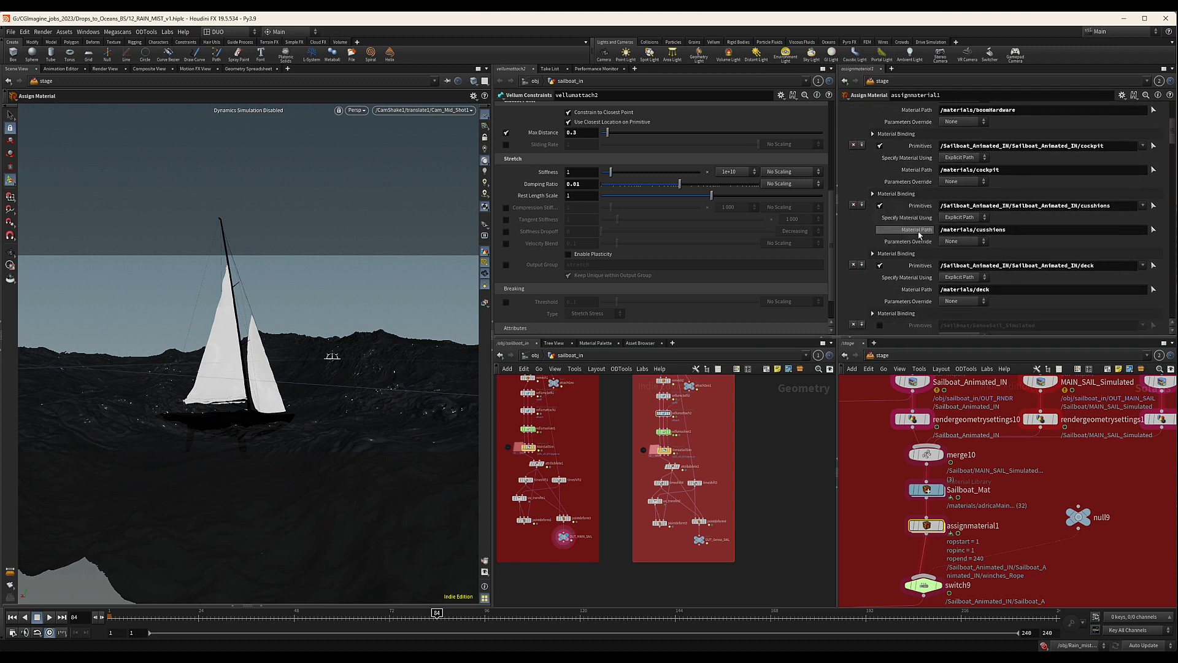
scroll(918, 238, "down", 1)
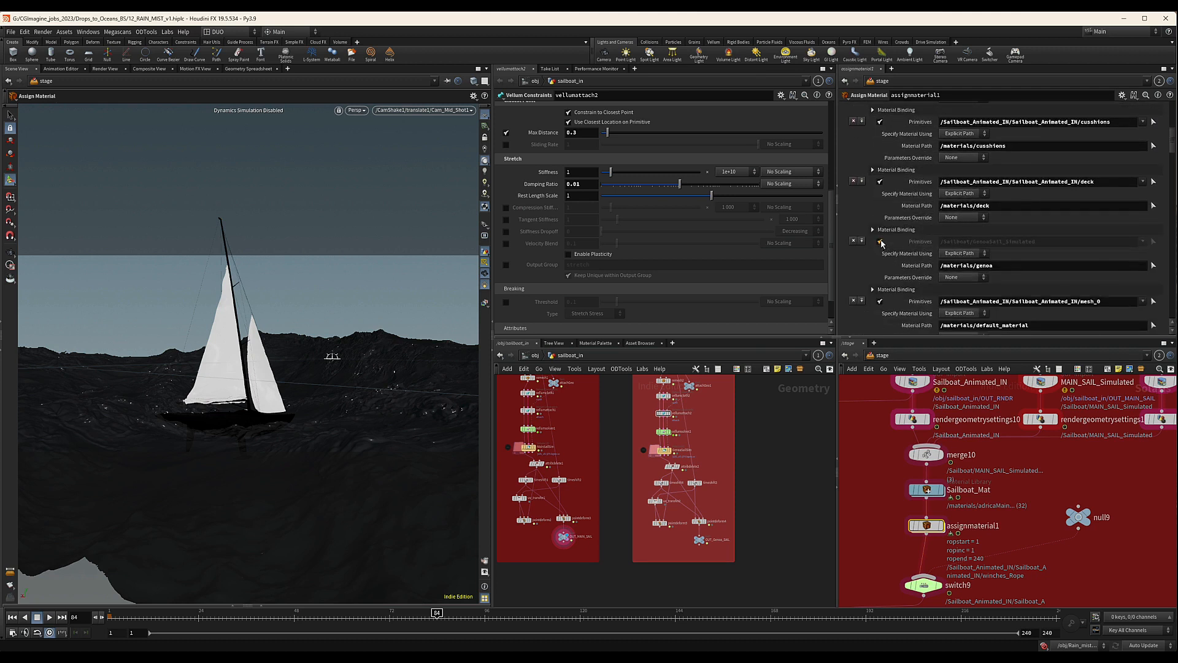
left_click(881, 242)
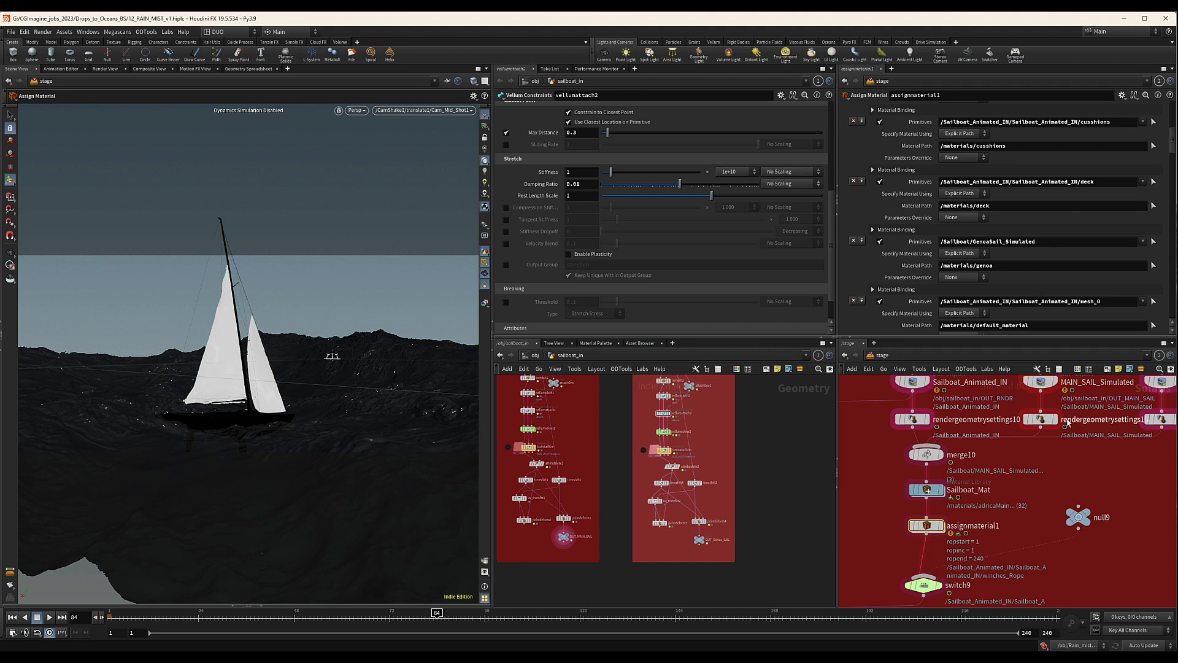
Step: Rename the MAIN_SAIL_Simulated1 import to GenoaSail_Simulated, copying the name from the genoa assignment's primitive path
middle_click_drag(1127, 450, 997, 475)
double_click(1078, 406)
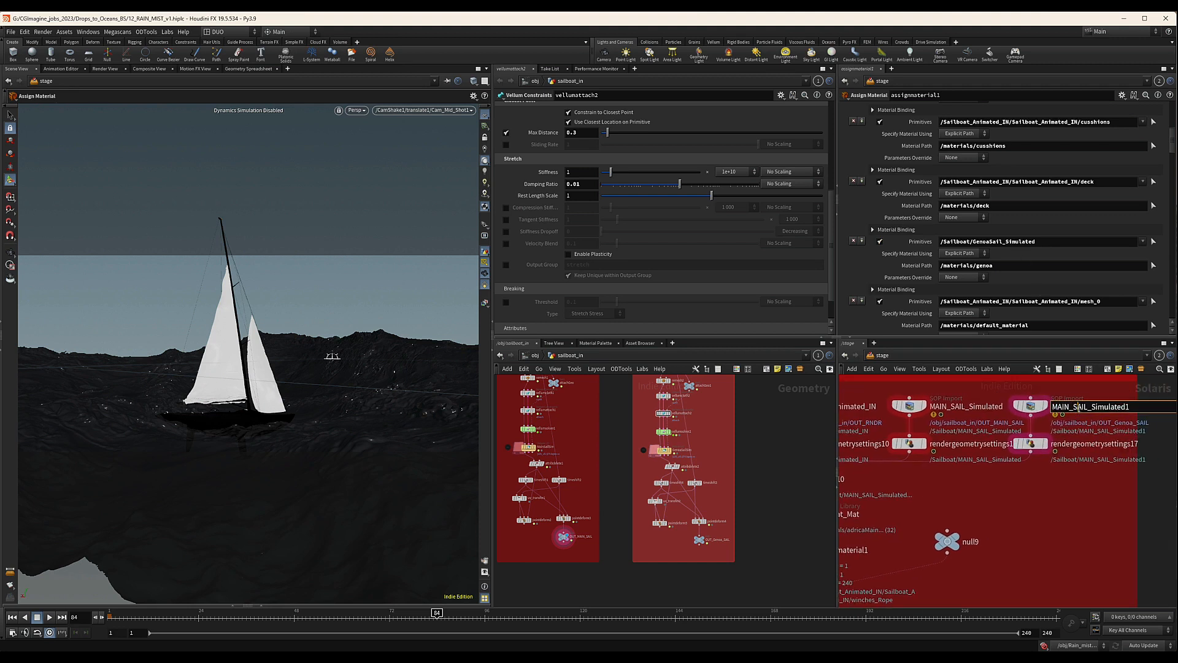
left_click_drag(1039, 240, 973, 237)
key("ctrl+c")
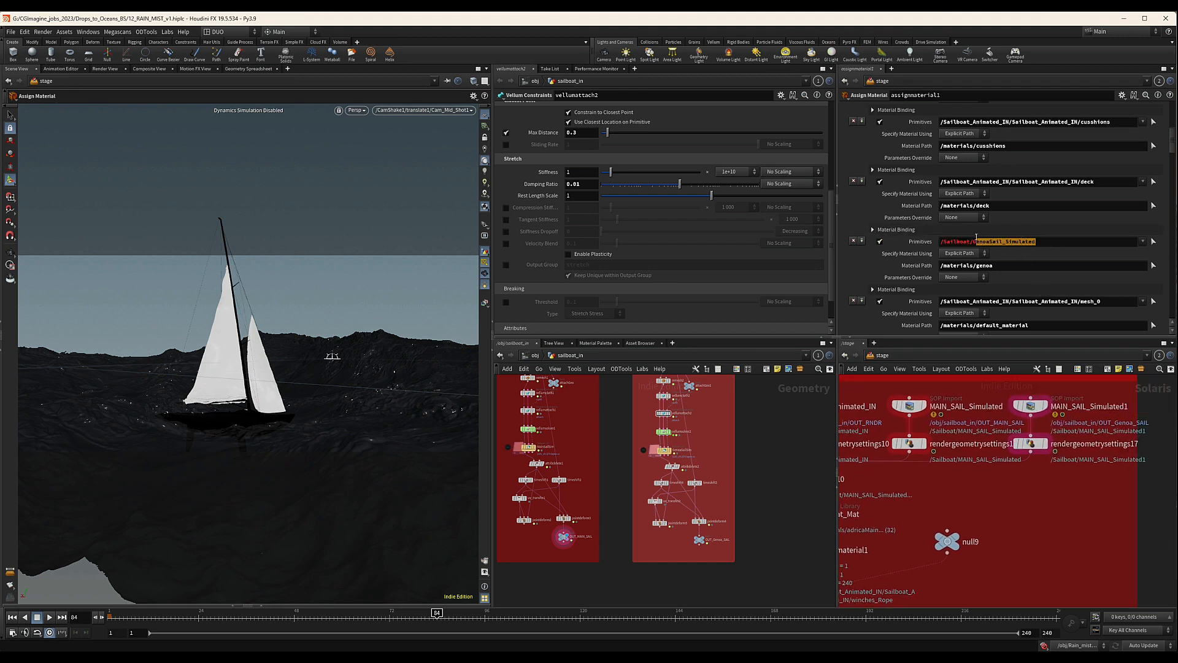
double_click(1086, 407)
key("ctrl+v")
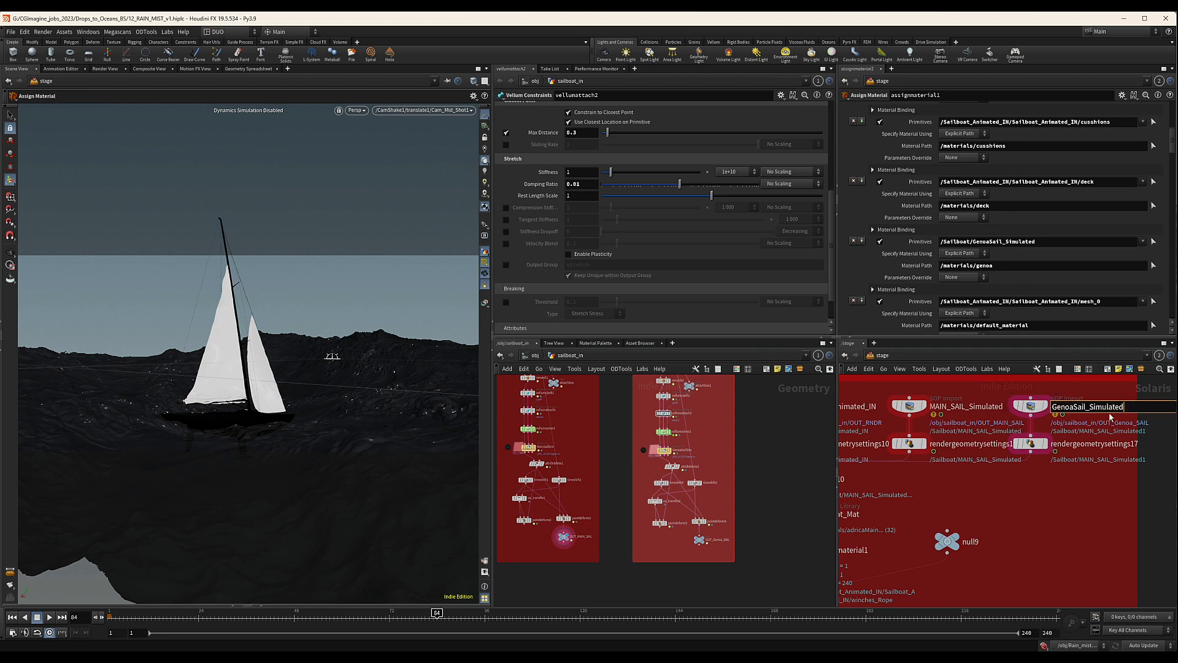
key("Return")
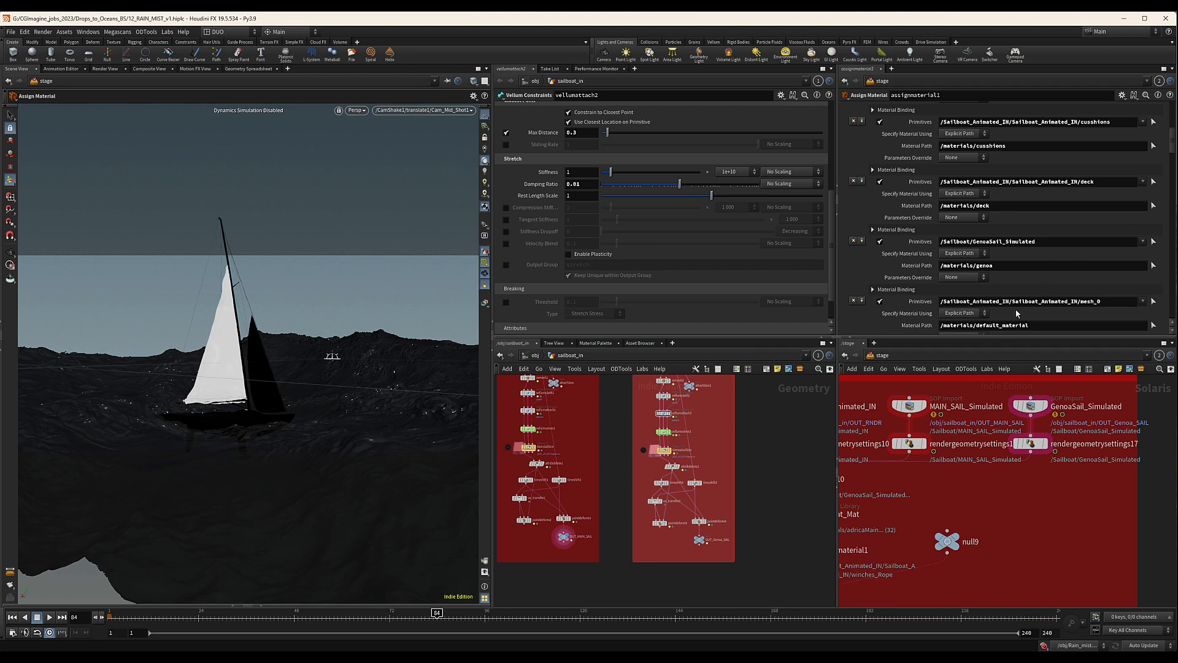
Step: Enable the Primitives entry for the /materials/mainSail assignment in assignmaterial1
scroll(1015, 309, "down", 10)
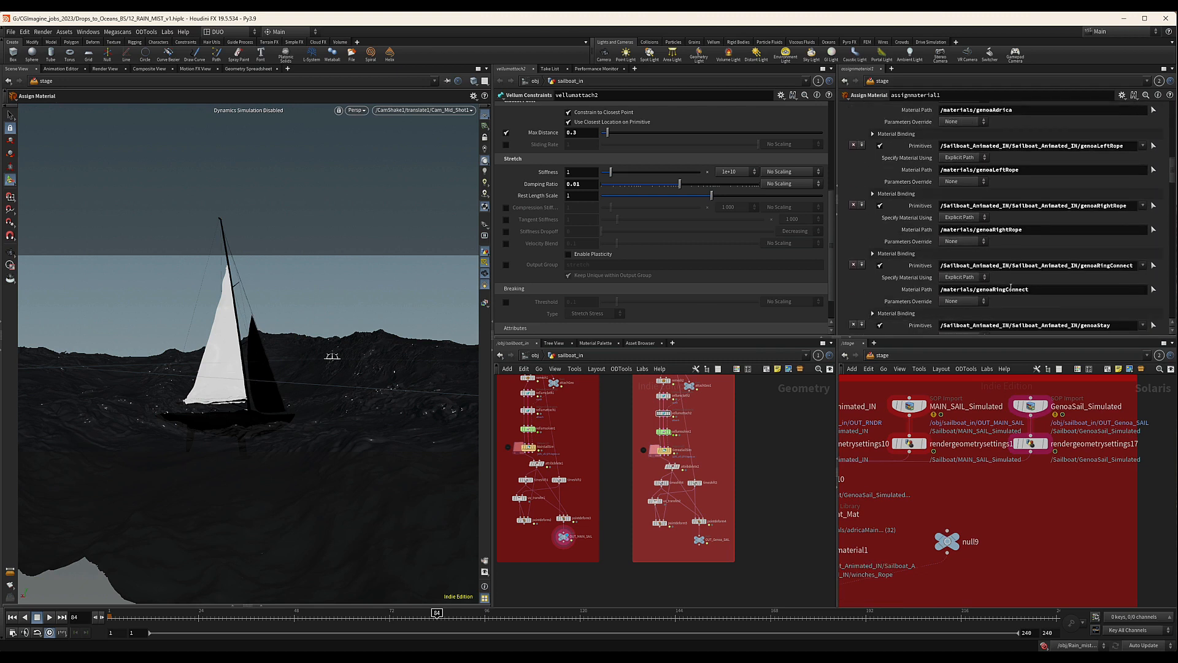
scroll(1010, 287, "down", 8)
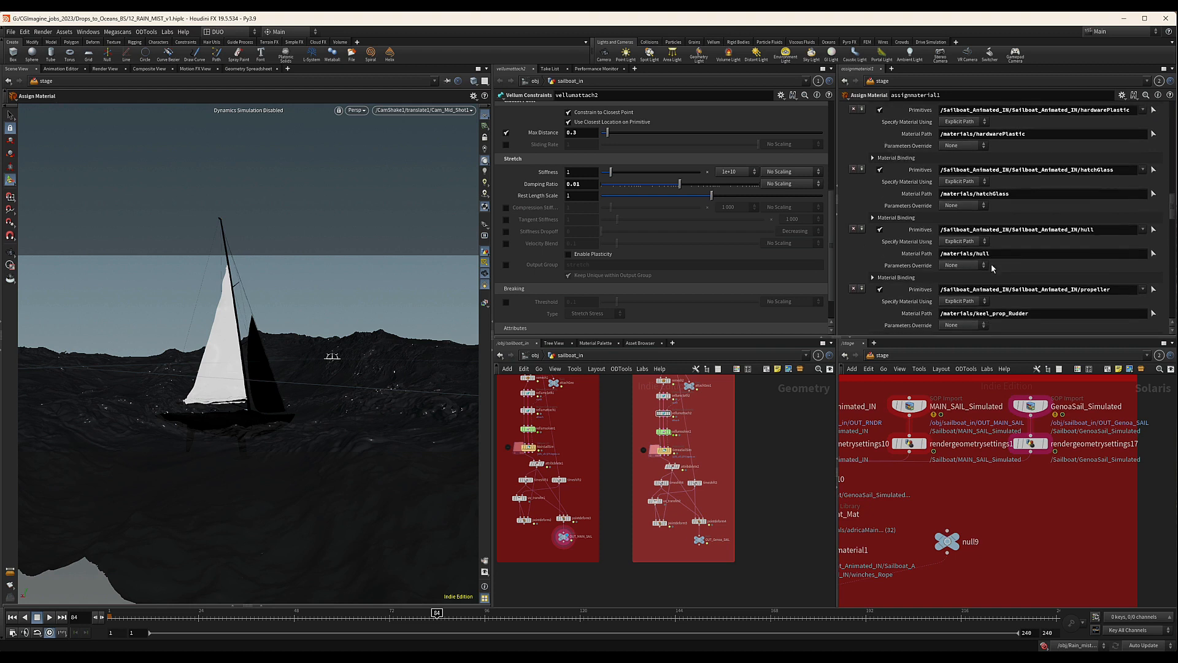
scroll(991, 263, "down", 8)
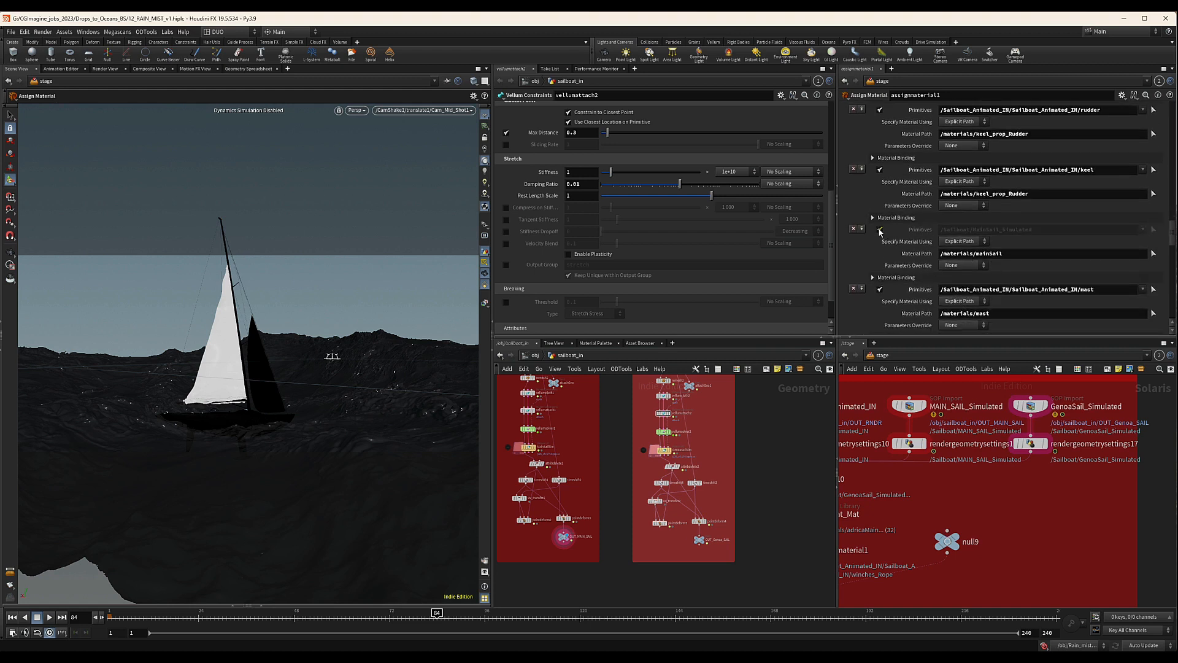
left_click(880, 231)
Step: Rename the MAIN_SAIL_Simulated import to MainSail_Simulated, copying the name from the mainSail assignment's primitive path
left_click_drag(1004, 254, 972, 231)
key("ctrl+c")
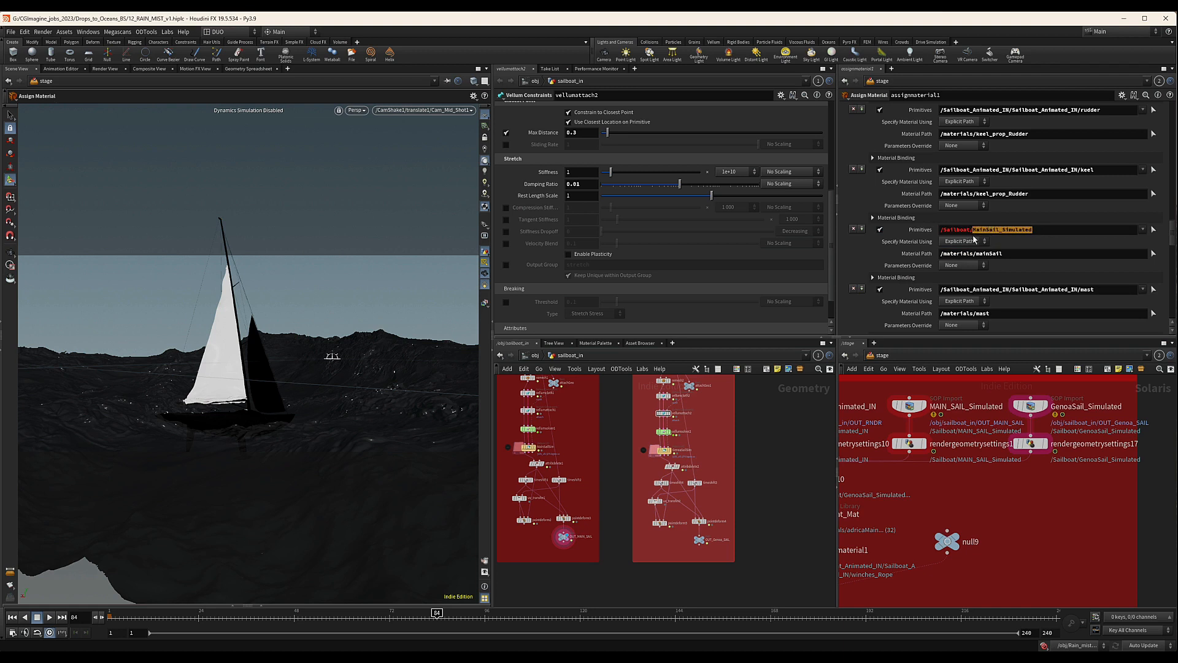
double_click(966, 407)
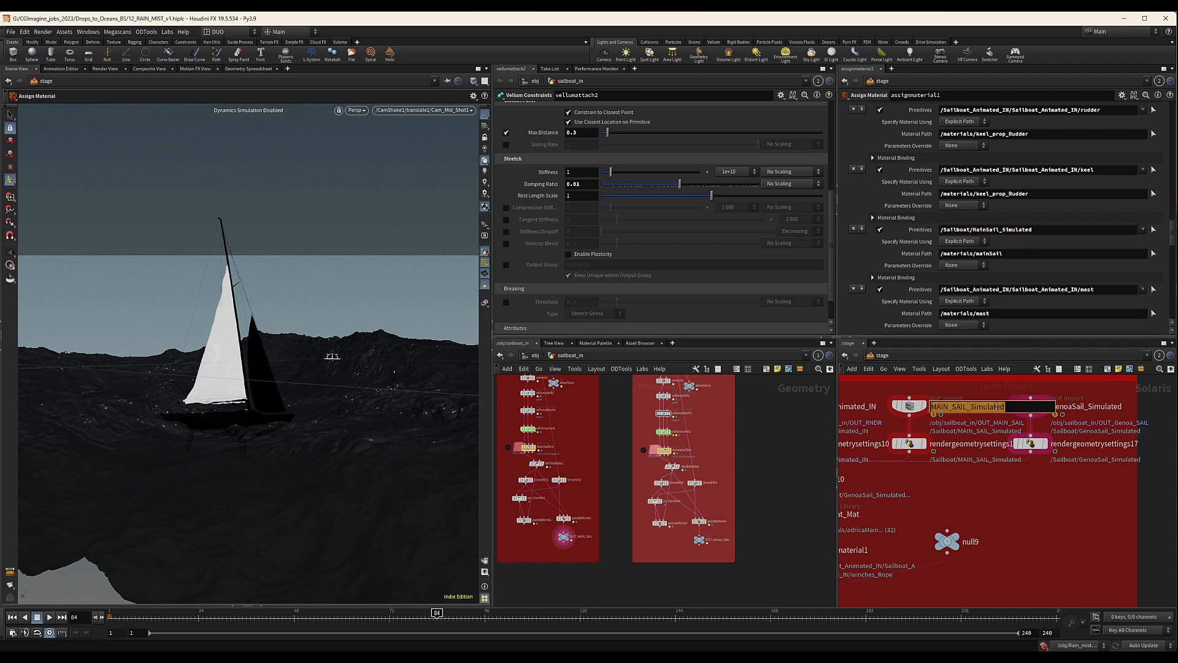
key("ctrl+v")
key("Return")
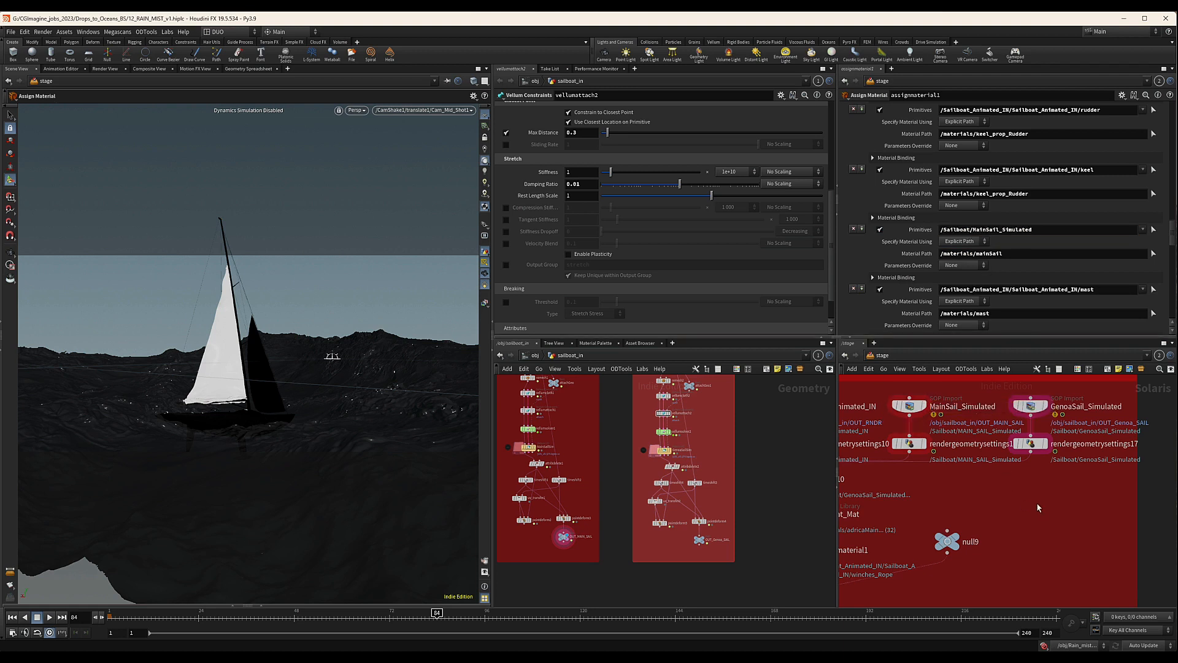
Step: Move the SailBoat network box with its merge and the render nodes further down, leaving a gap below the purple WaterSpray box
middle_click_drag(1023, 483, 1123, 453)
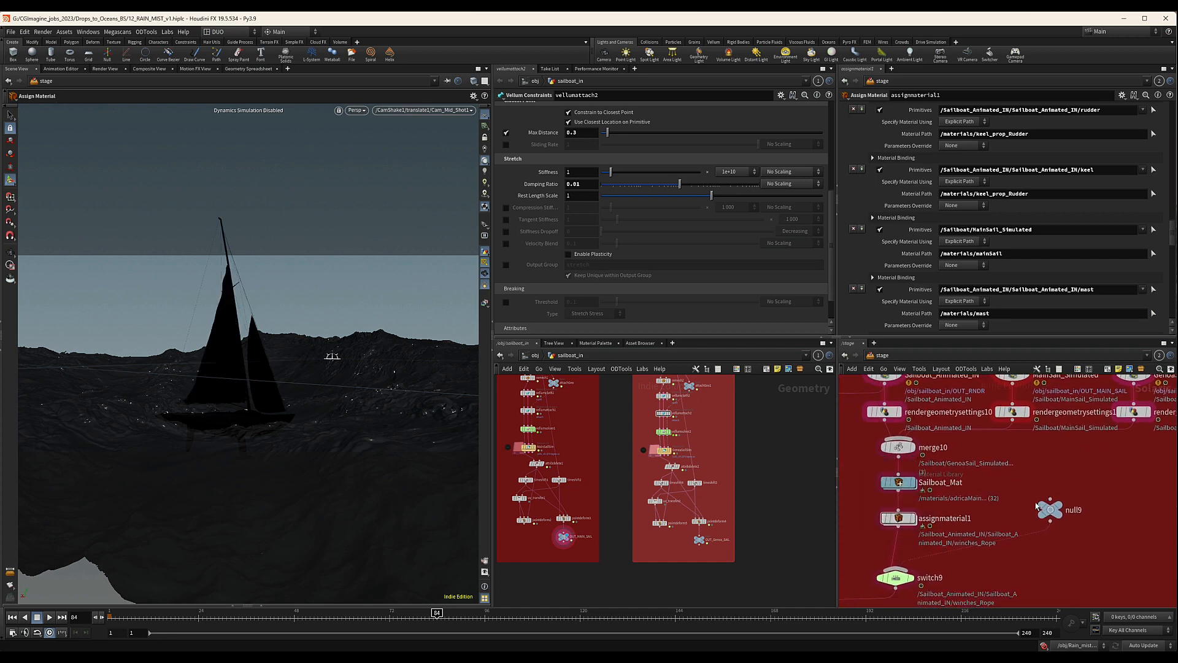
scroll(1063, 523, "down", 3)
middle_click_drag(897, 502, 1046, 484)
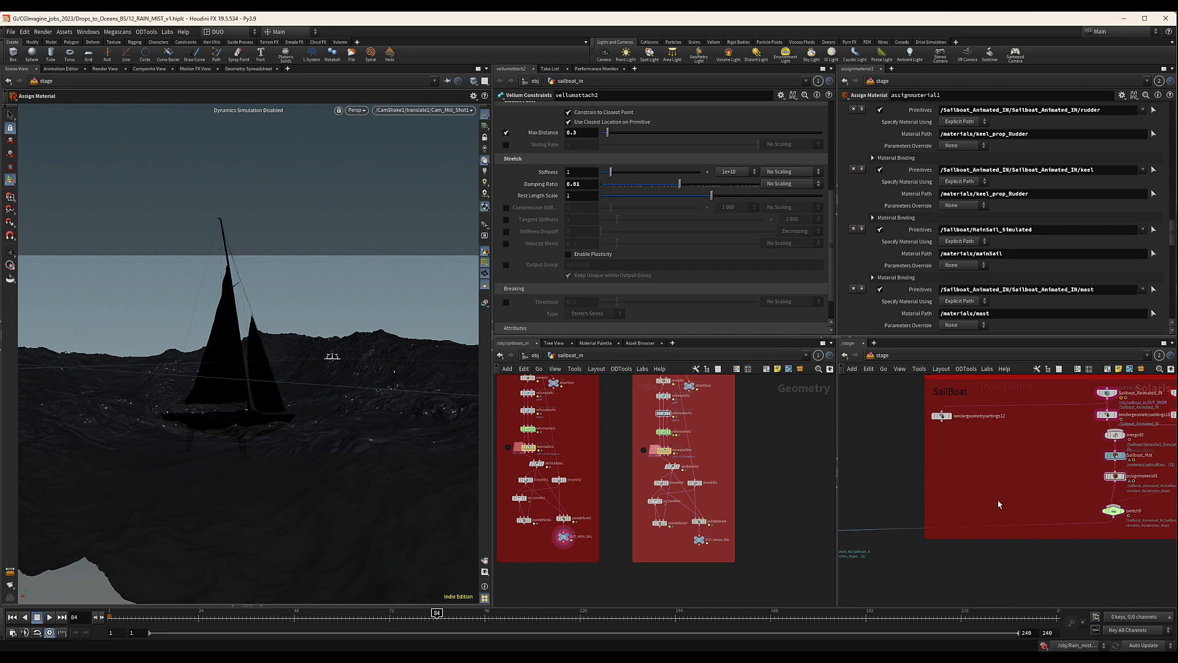
scroll(999, 503, "down", 3)
middle_click_drag(1010, 540, 987, 557)
scroll(992, 565, "down", 4)
scroll(987, 558, "down", 5)
middle_click_drag(1032, 524, 1054, 476)
scroll(958, 518, "up", 5)
scroll(969, 455, "up", 4)
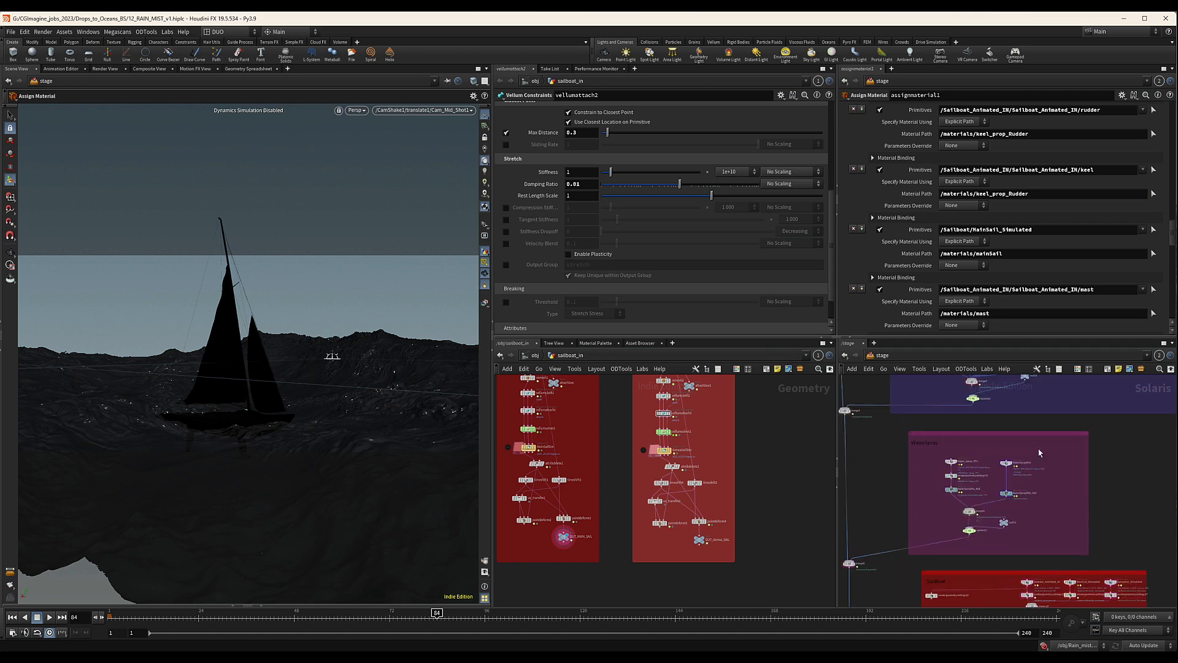
scroll(1039, 453, "down", 5)
middle_click_drag(1018, 546, 1012, 491)
left_click_drag(945, 546, 1157, 430)
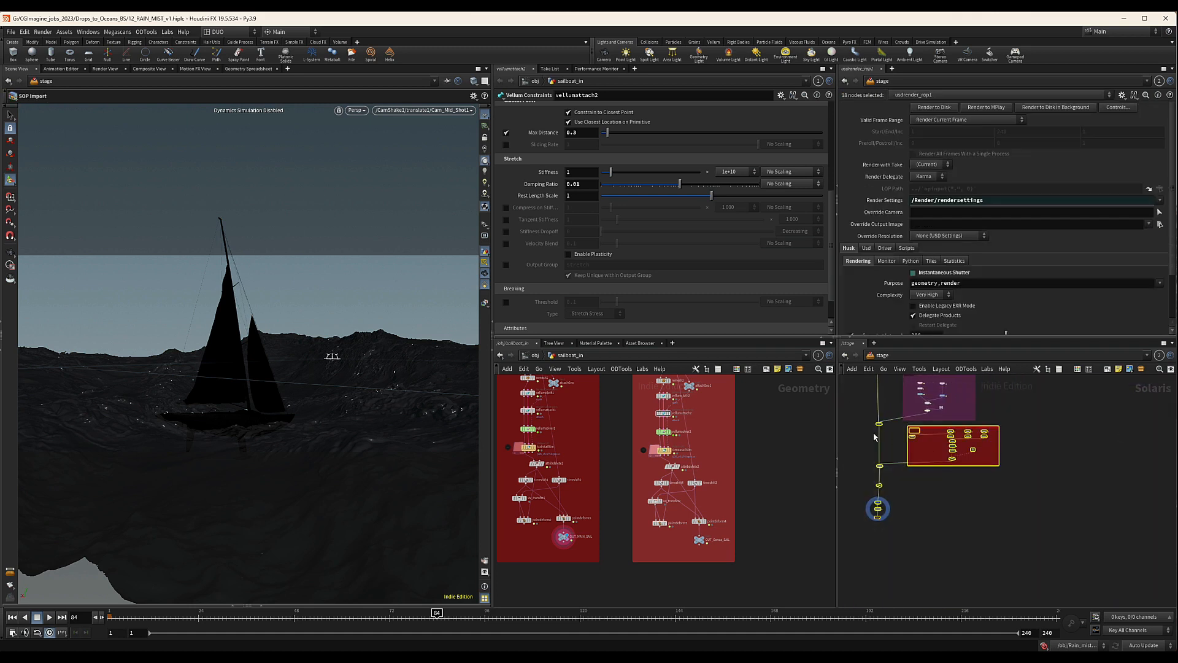
scroll(867, 421, "up", 4)
left_click(897, 426, "ctrl")
scroll(925, 454, "down", 3)
middle_click_drag(926, 455, 918, 407)
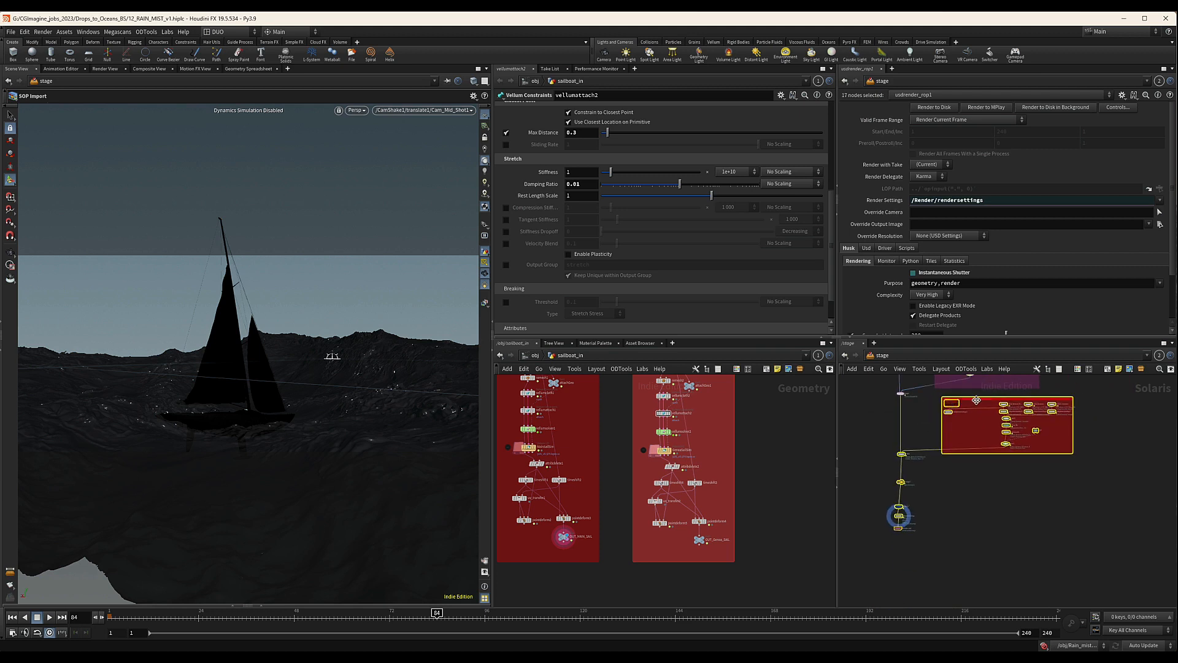
left_click_drag(977, 400, 978, 482)
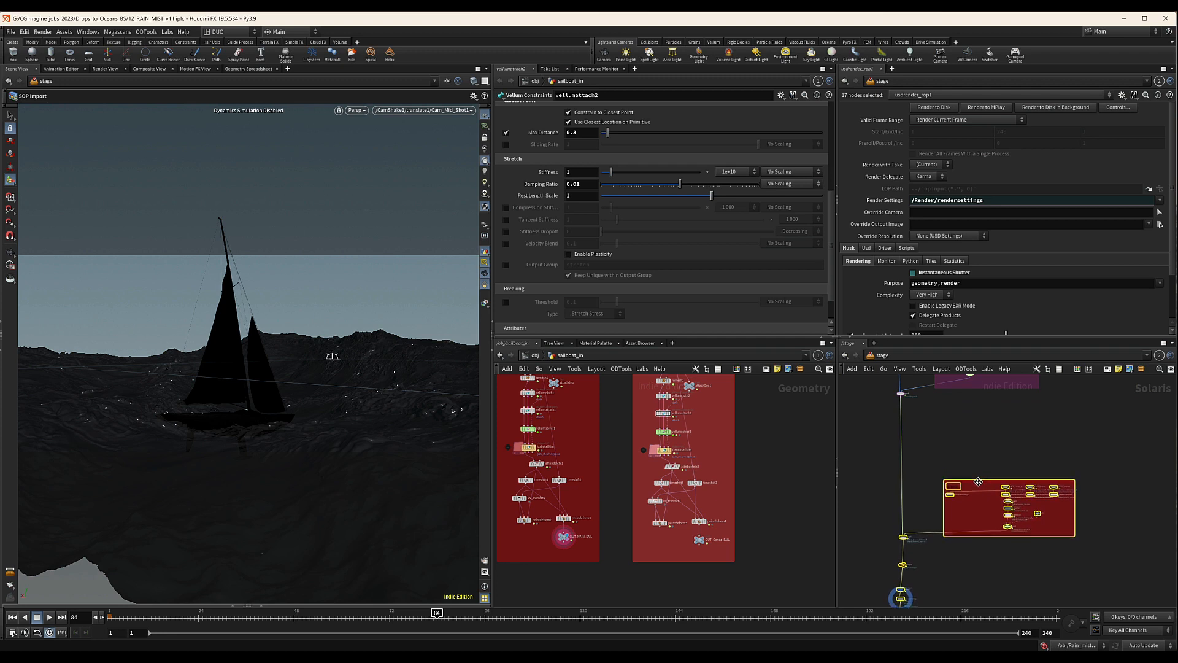
Step: Duplicate the purple WaterSpray network box with its nodes and place the copy in the gap above the SailBoat box
middle_click_drag(978, 481, 961, 540)
scroll(951, 494, "down", 2)
scroll(945, 481, "up", 4)
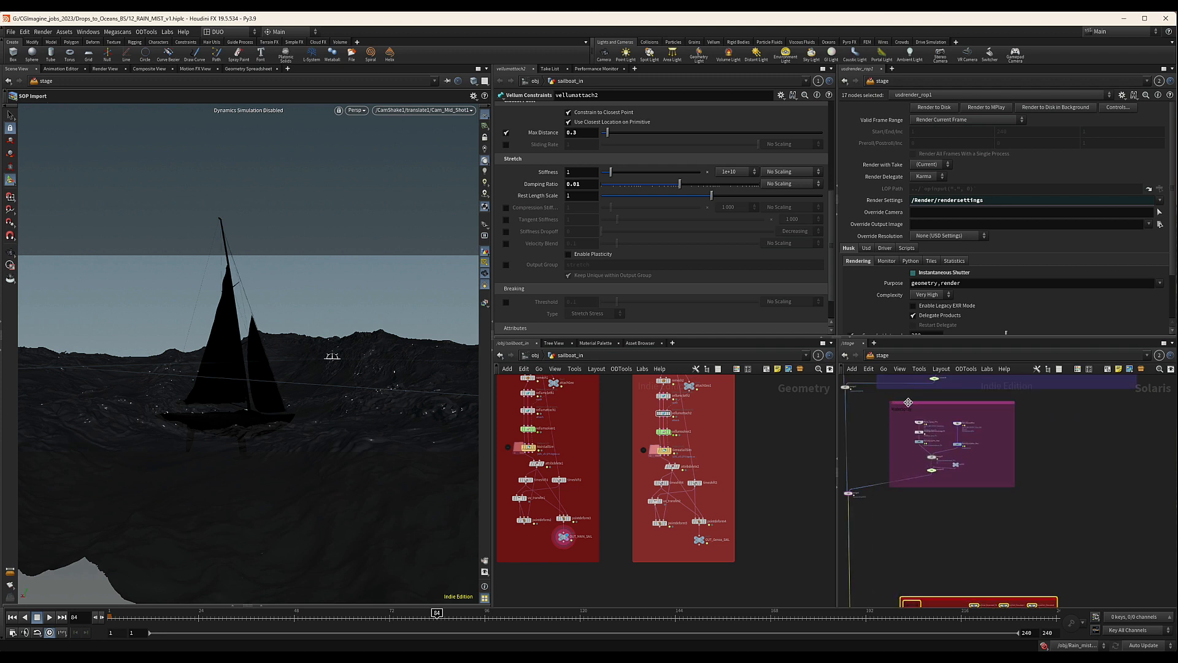
left_click_drag(874, 395, 1044, 514)
key("ctrl+c")
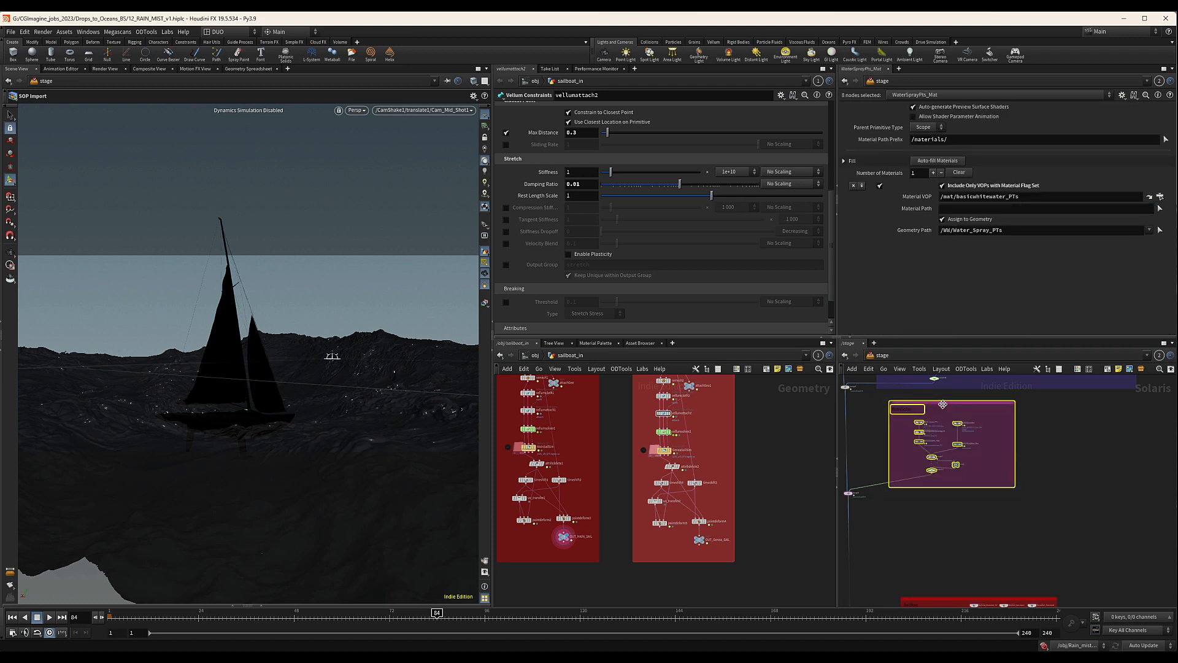
key("ctrl+v")
left_click(947, 499)
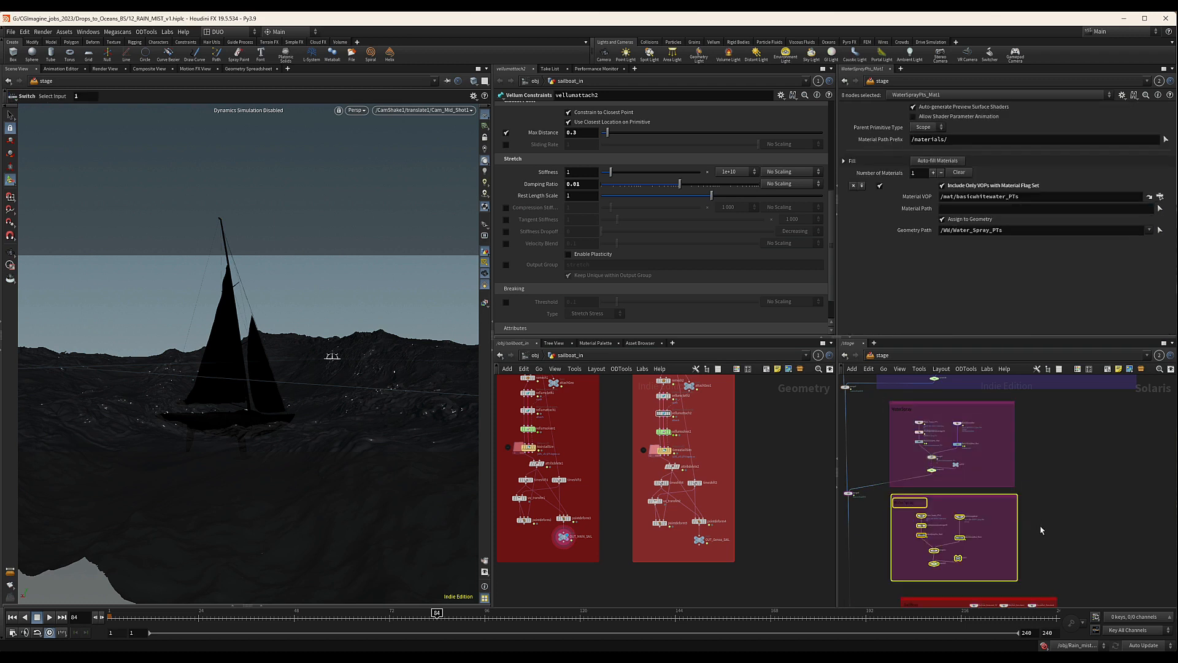
Step: Change the label inside the duplicated purple network box to RAIN_MIST
scroll(890, 473, "up", 5)
double_click(889, 473)
type("WaterSpray")
key("ctrl+a")
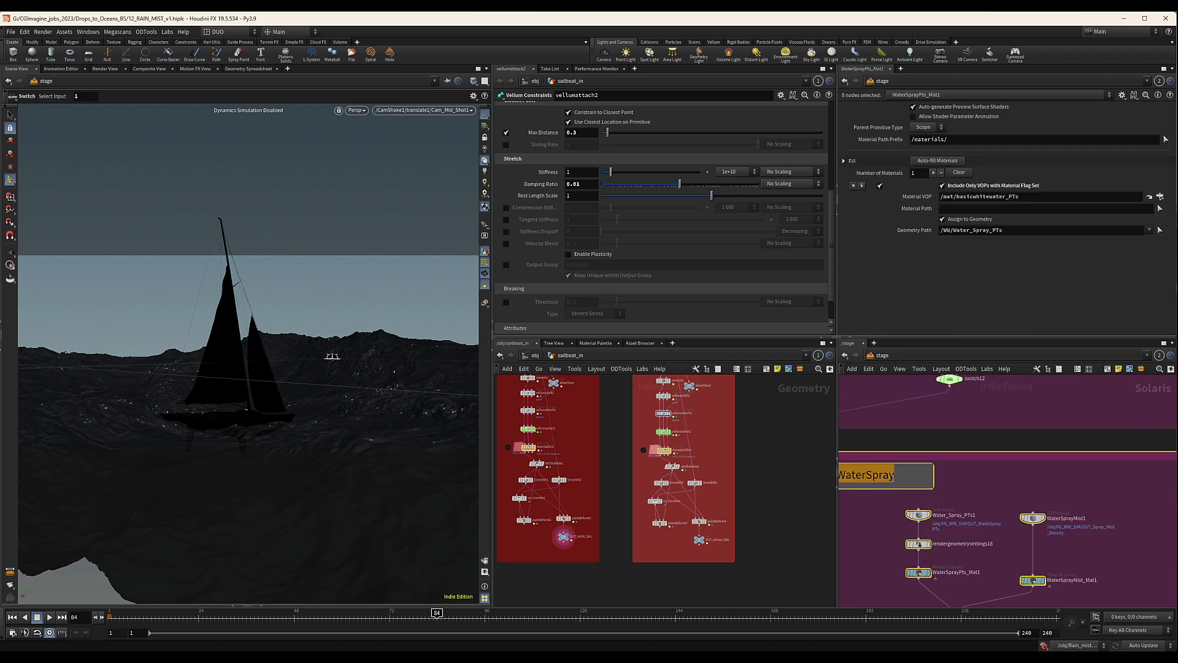
key("BackSpace")
type("RAIN_MIST")
key("Return")
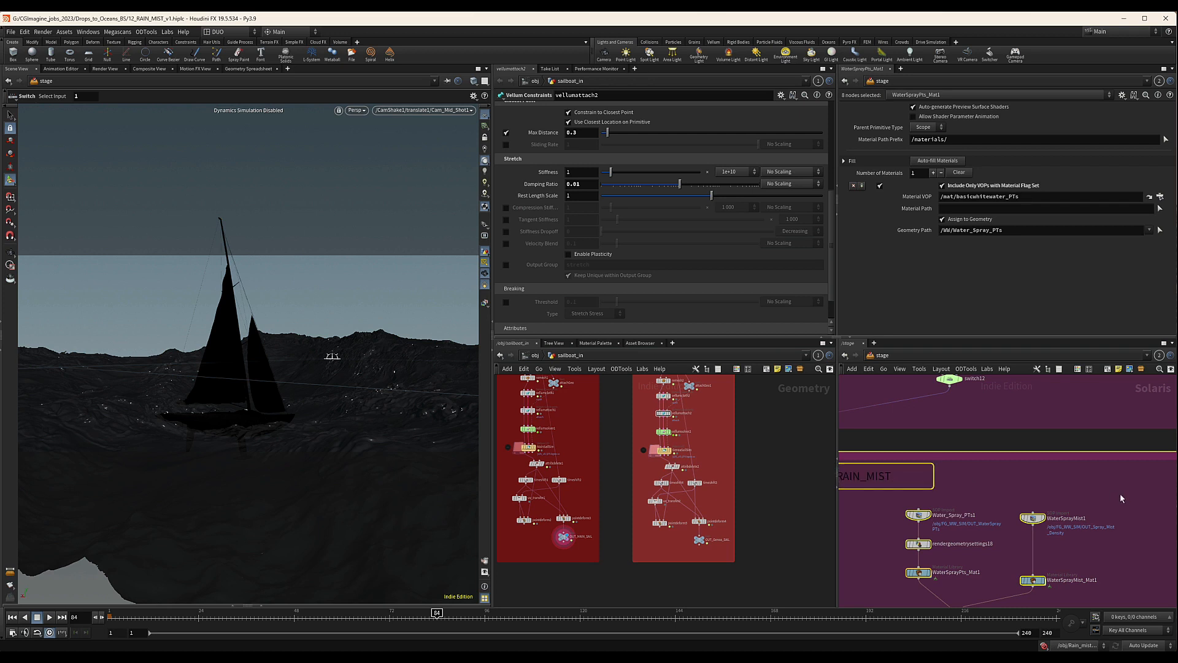
Step: Recolour the RAIN_MIST network box to a darker purple than the WaterSpray box
left_click(1078, 453)
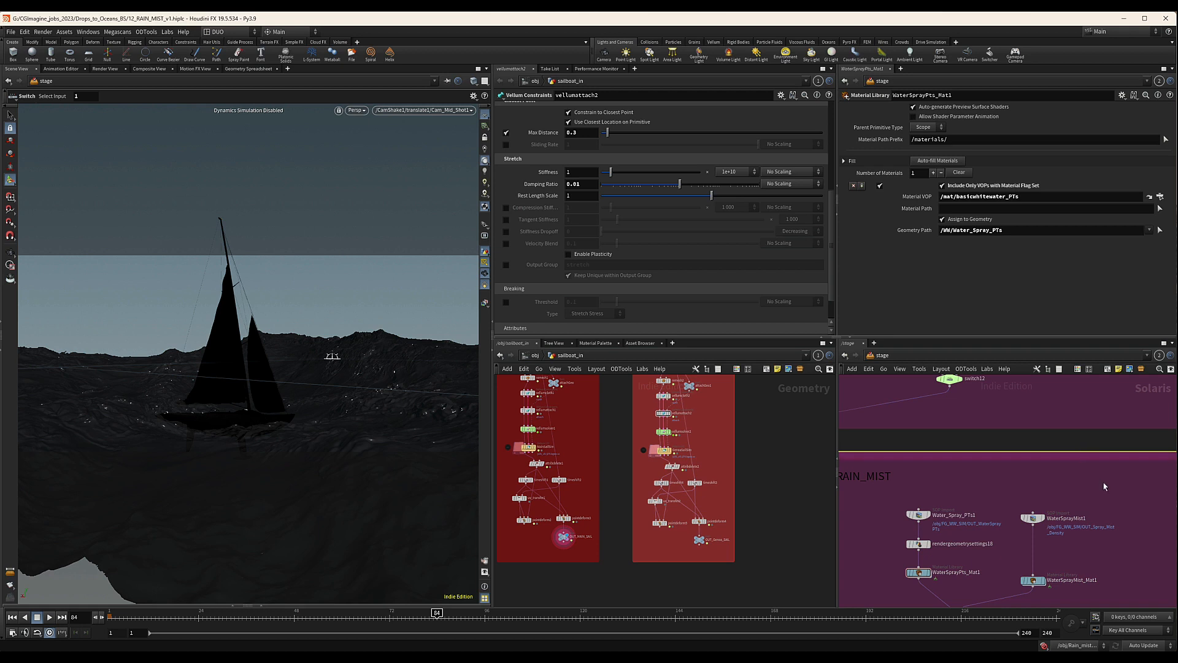
key("c")
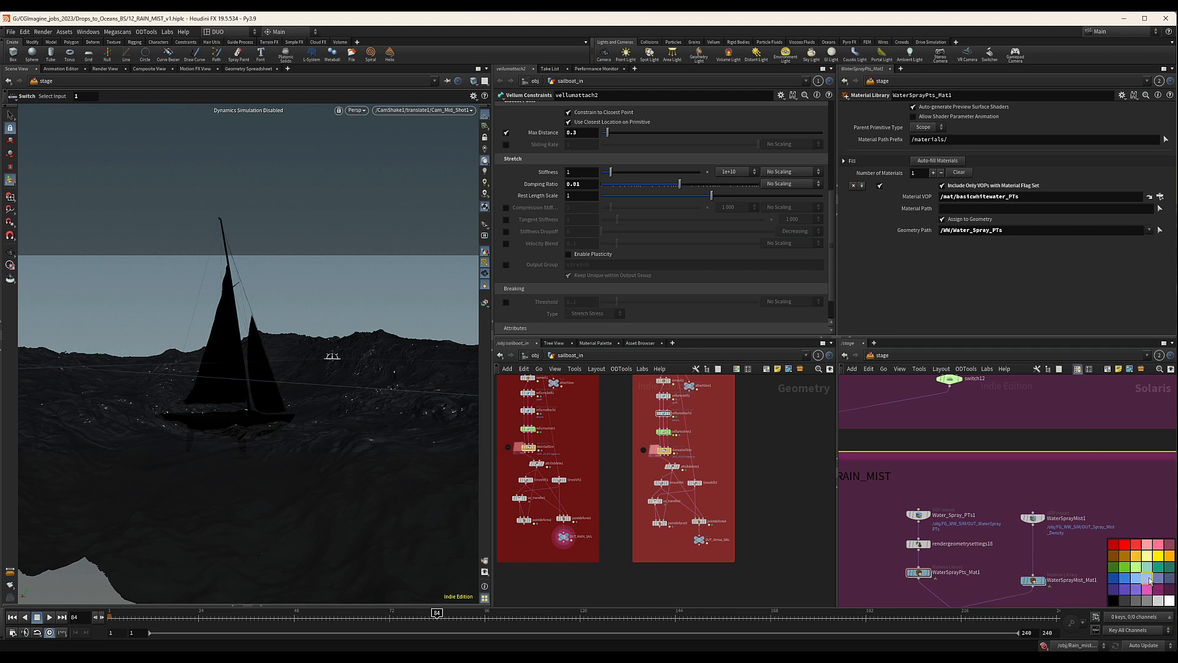
left_click(1169, 589)
scroll(1039, 475, "down", 5)
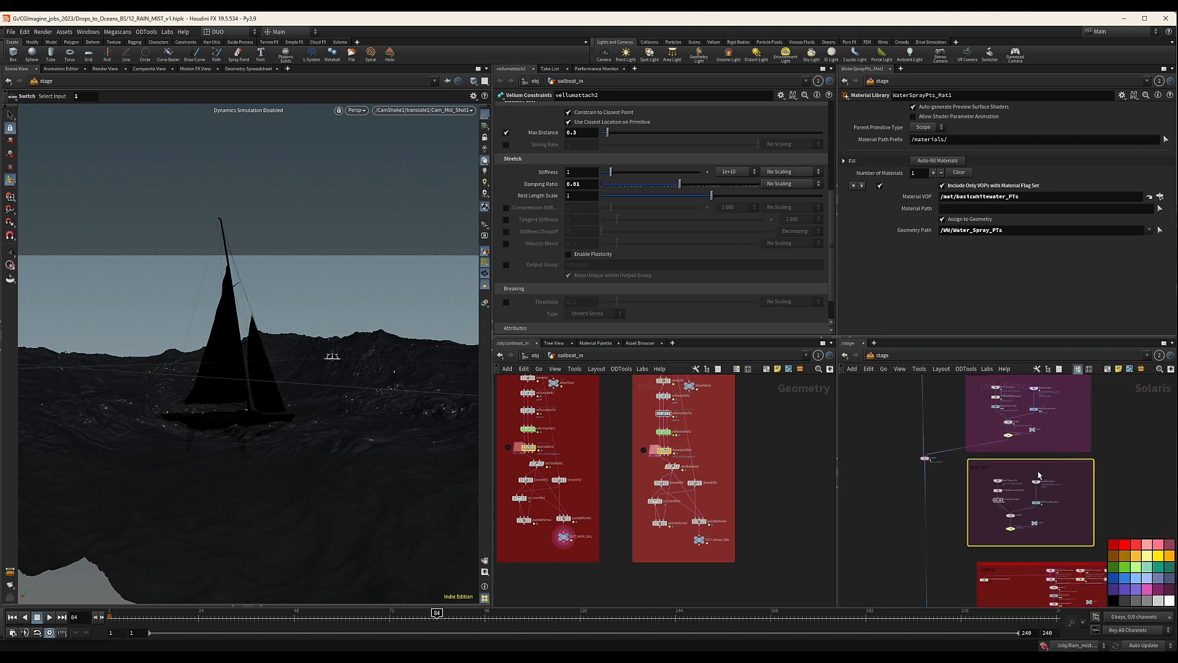
scroll(1037, 484, "up", 5)
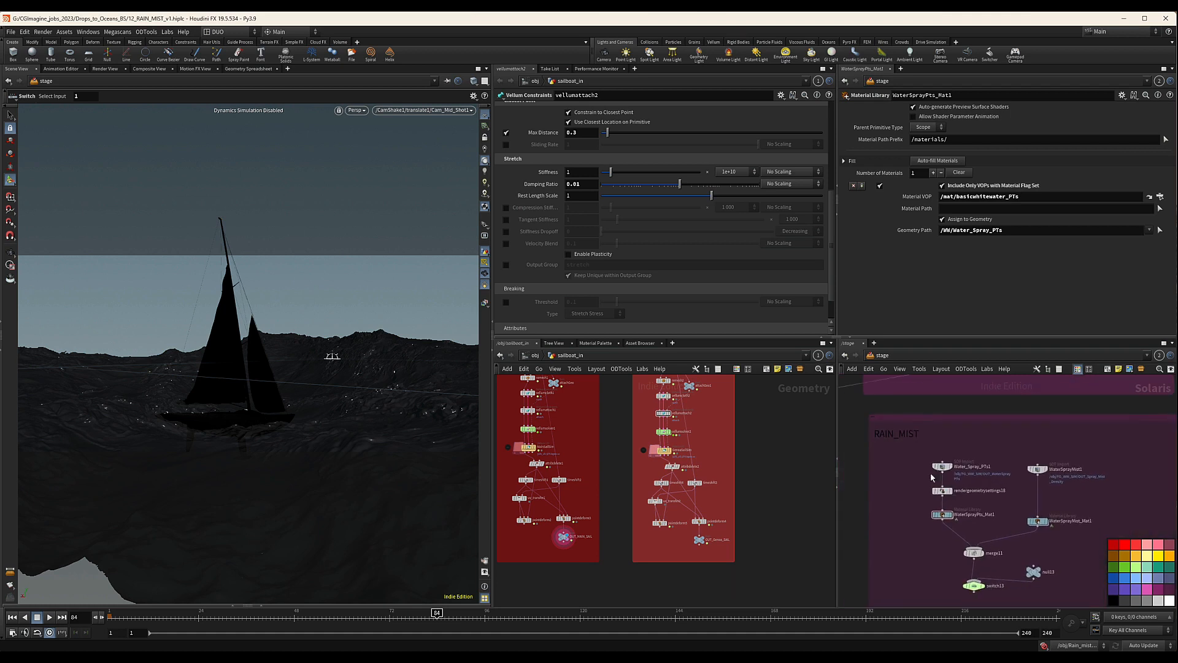
Step: Rename the Water_Spray_PTs1 import in the RAIN_MIST box to RAIN_PARTICLES
scroll(932, 477, "up", 2)
double_click(983, 466)
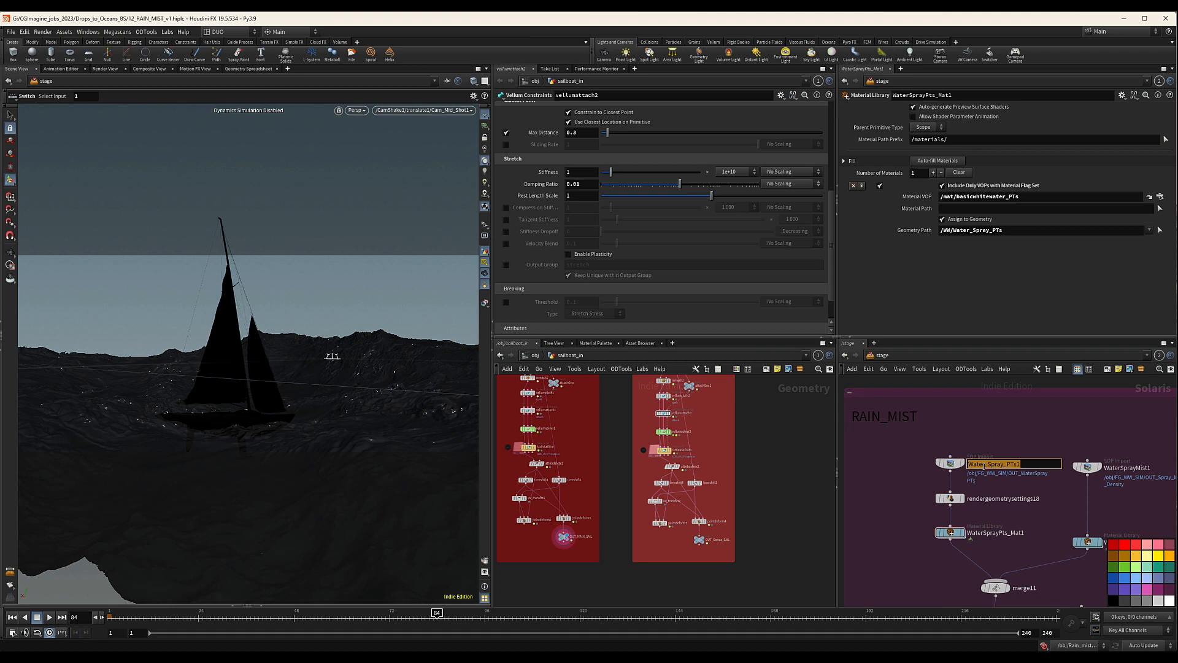
type("RAIN_PARTICLES")
key("Return")
Step: Rename the WaterSprayMist1 import in the RAIN_MIST box to RAIN_MIST_VOL
double_click(1129, 468)
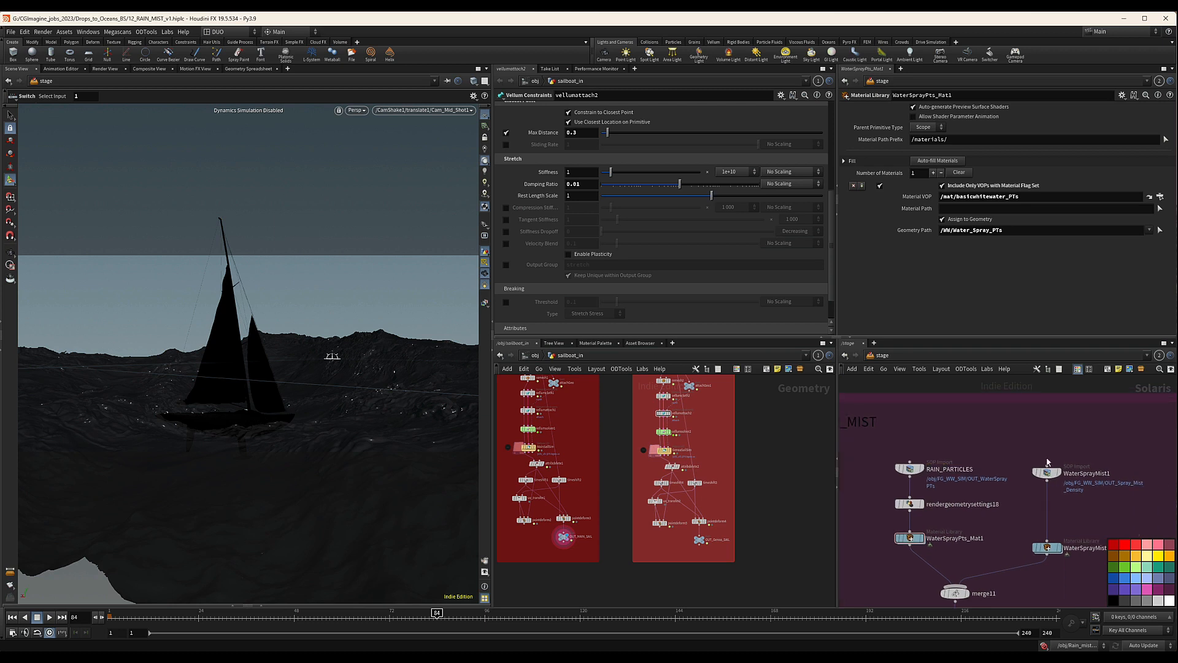
left_click_drag(1111, 473, 1024, 477)
type("Mist")
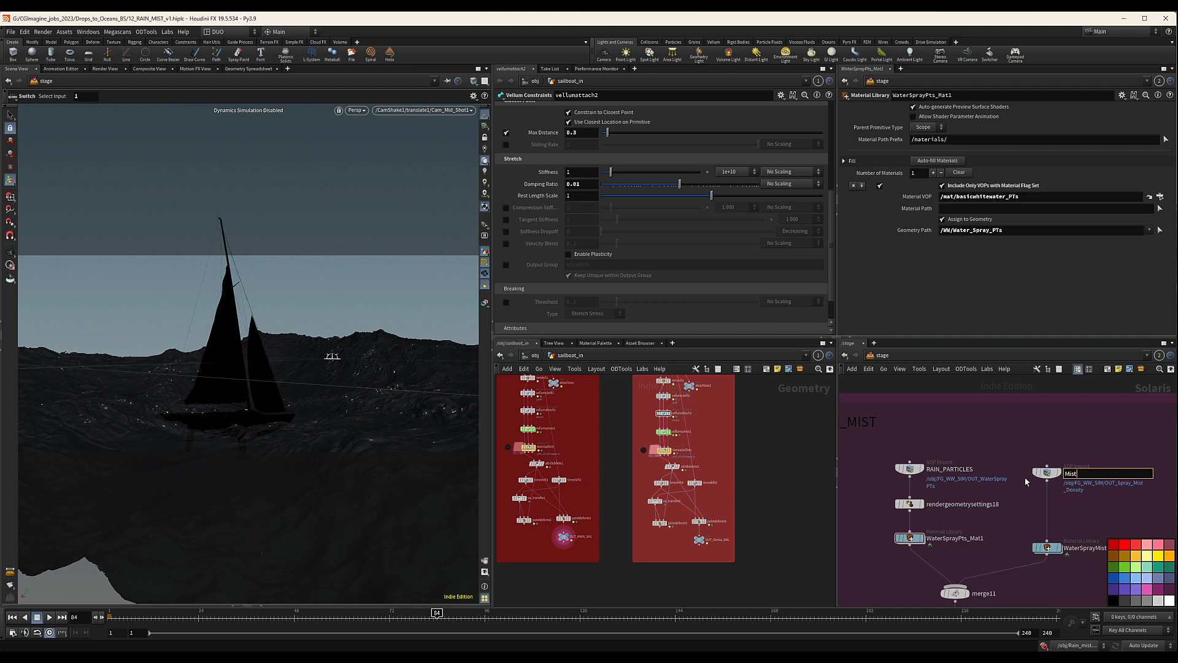
key("BackSpace")
key("BackSpace")
key("BackSpace")
key("BackSpace")
type("RAIN_MIST_VOL")
key("Return")
middle_click_drag(1040, 422, 1041, 413)
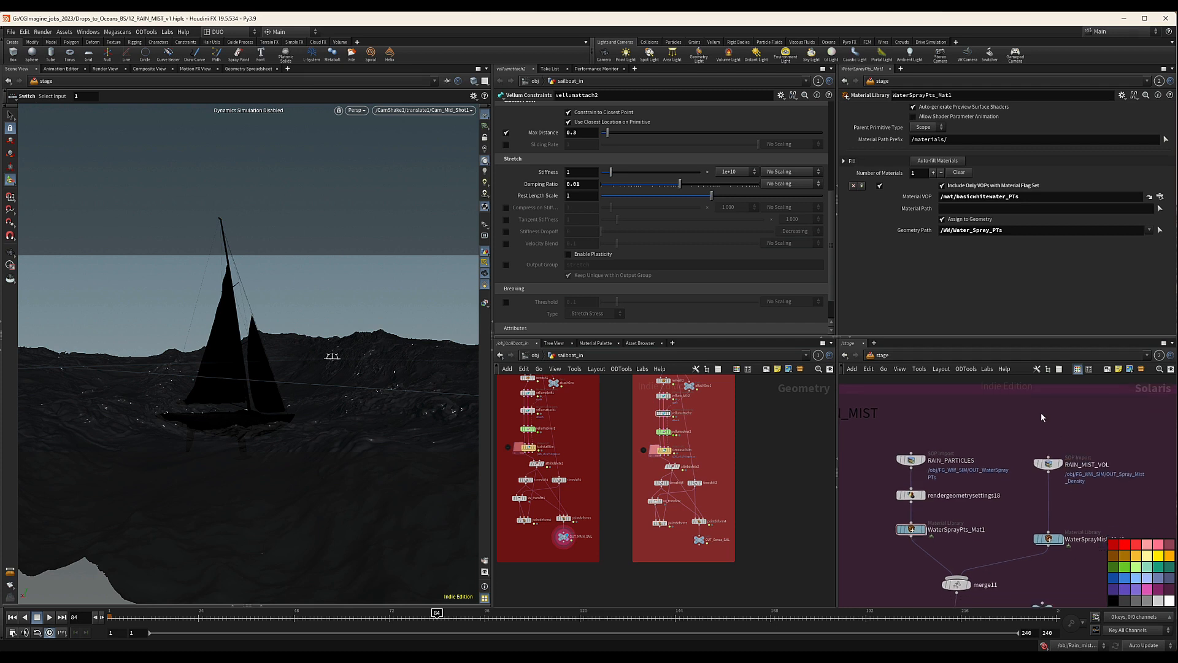
Step: Select the RAIN_PARTICLES import, return the geometry network to the object level and switch the update mode to Manual
middle_click_drag(935, 448, 982, 436)
left_click_drag(966, 459, 965, 457)
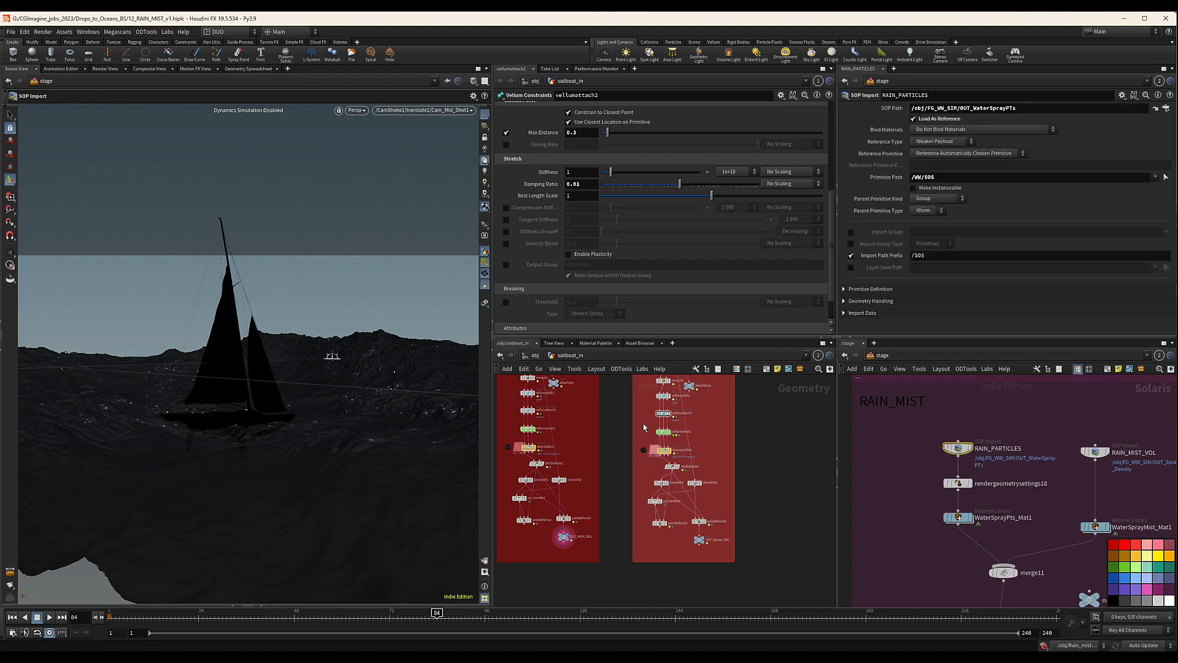
left_click(535, 356)
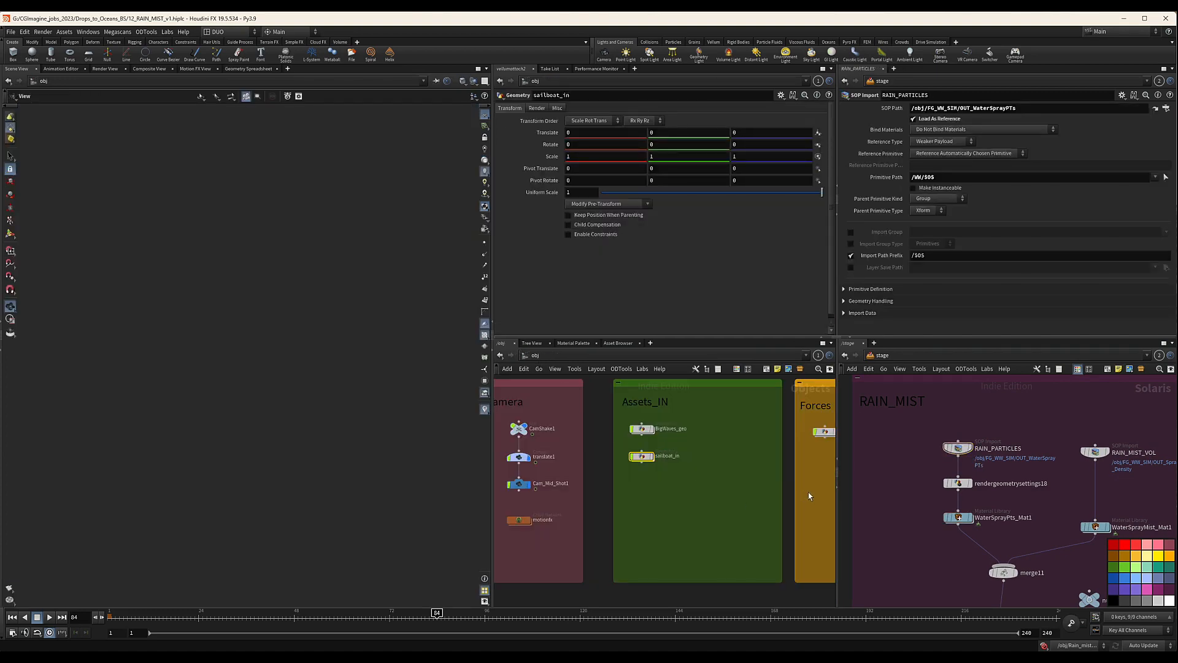
scroll(710, 490, "down", 5)
middle_click_drag(805, 483, 530, 471)
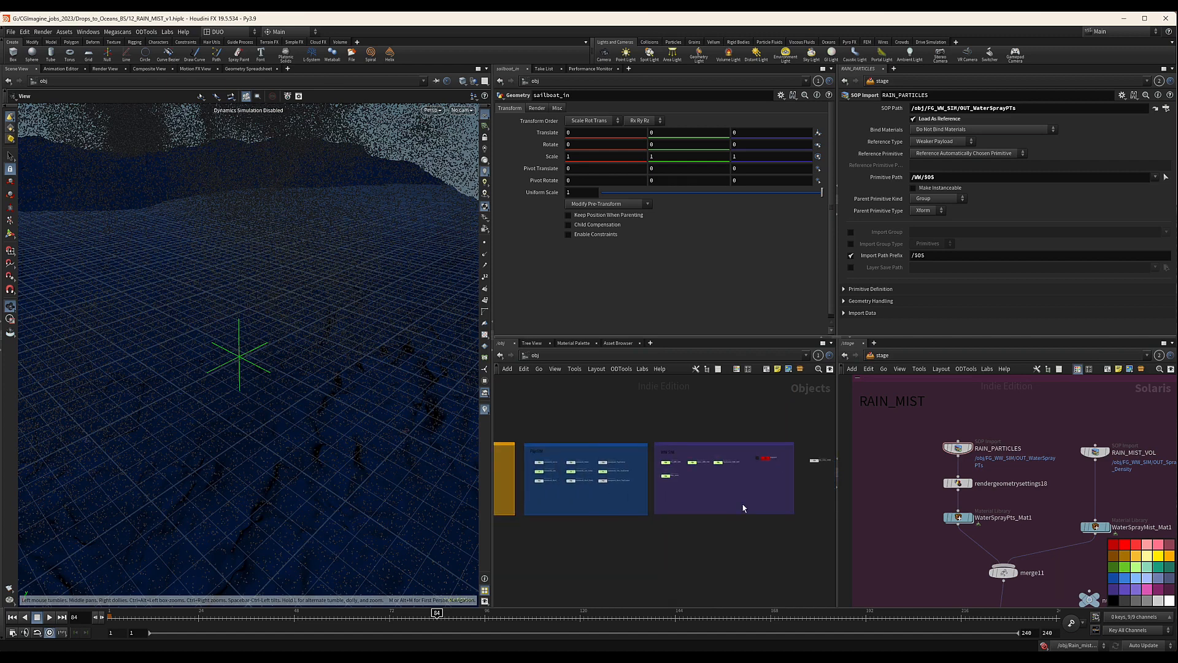
scroll(767, 491, "up", 2)
left_click(1141, 647)
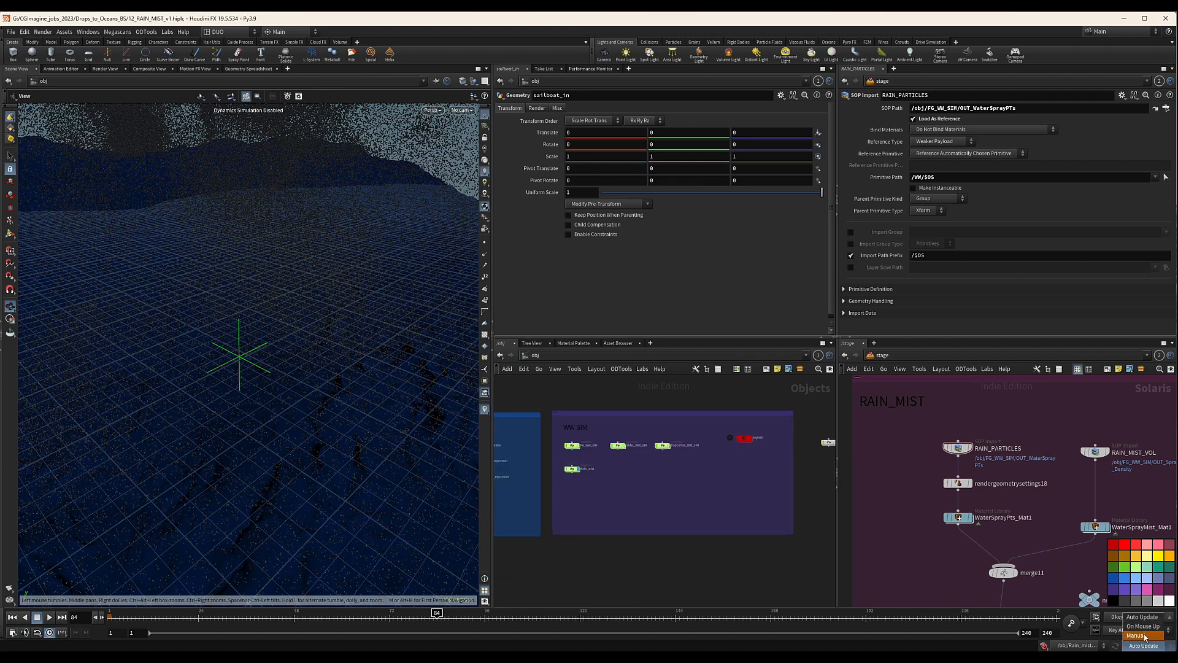
left_click(1138, 641)
Step: Open the Rain_mist object from the WW SIM box and nudge its OUT_MIST_DENSITY null slightly away from OUT_MIST_VEL
middle_click_drag(587, 466, 650, 465)
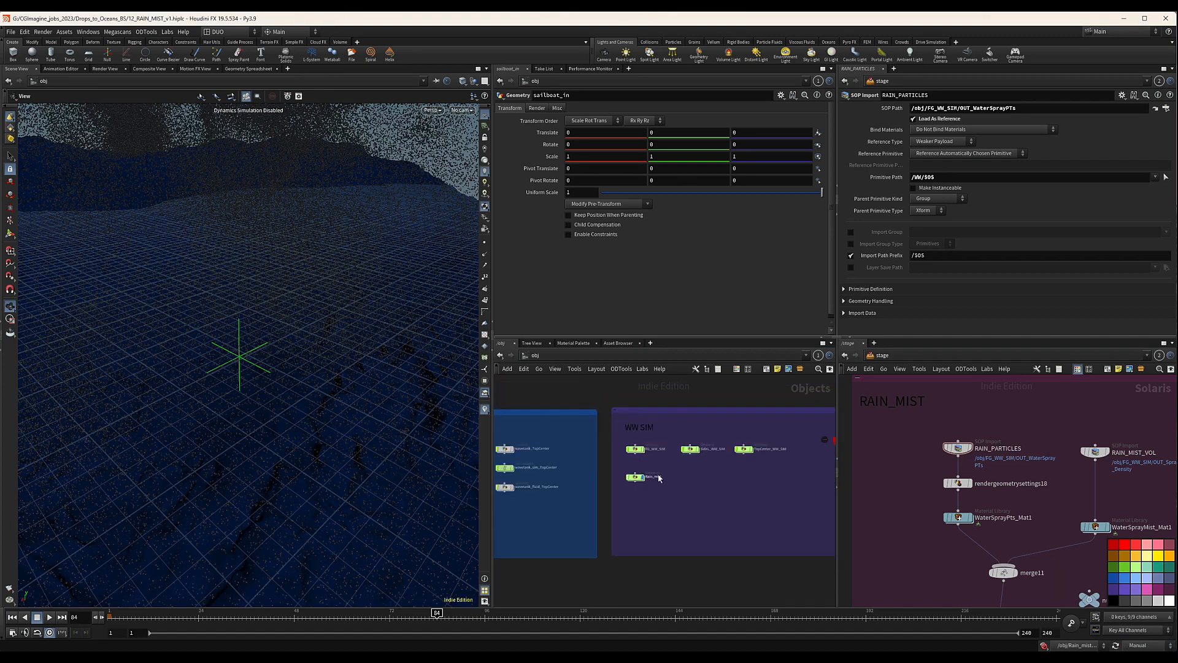
scroll(650, 467, "up", 5)
left_click(615, 488)
double_click(615, 487)
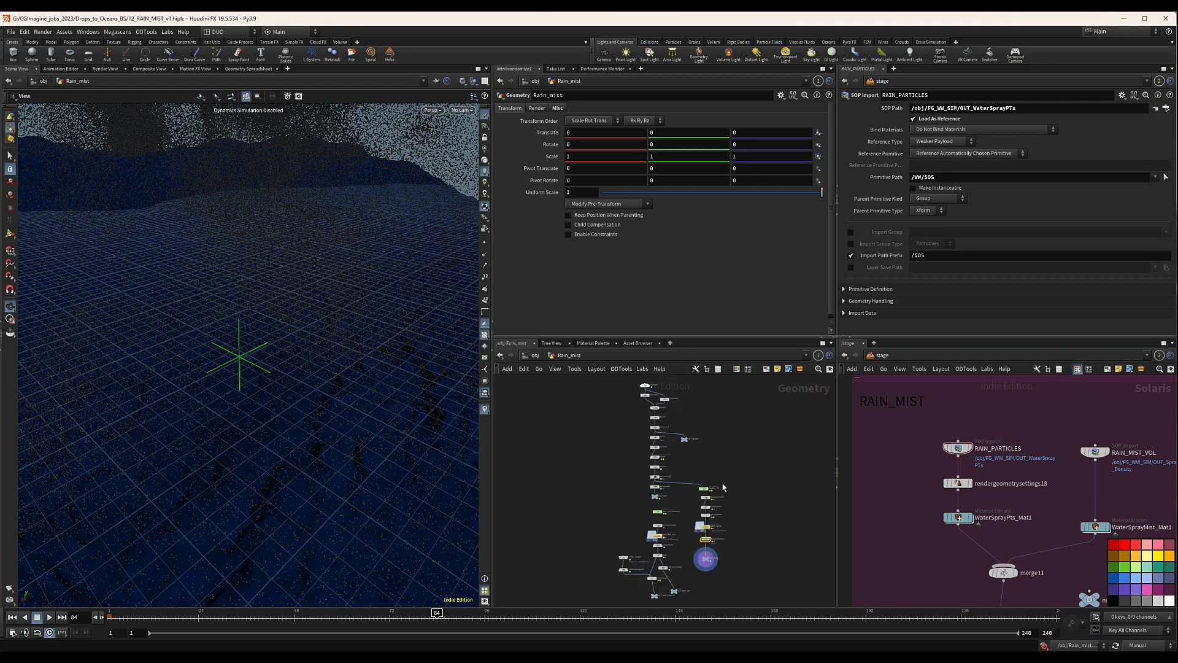
middle_click_drag(748, 569, 736, 476)
scroll(650, 499, "up", 5)
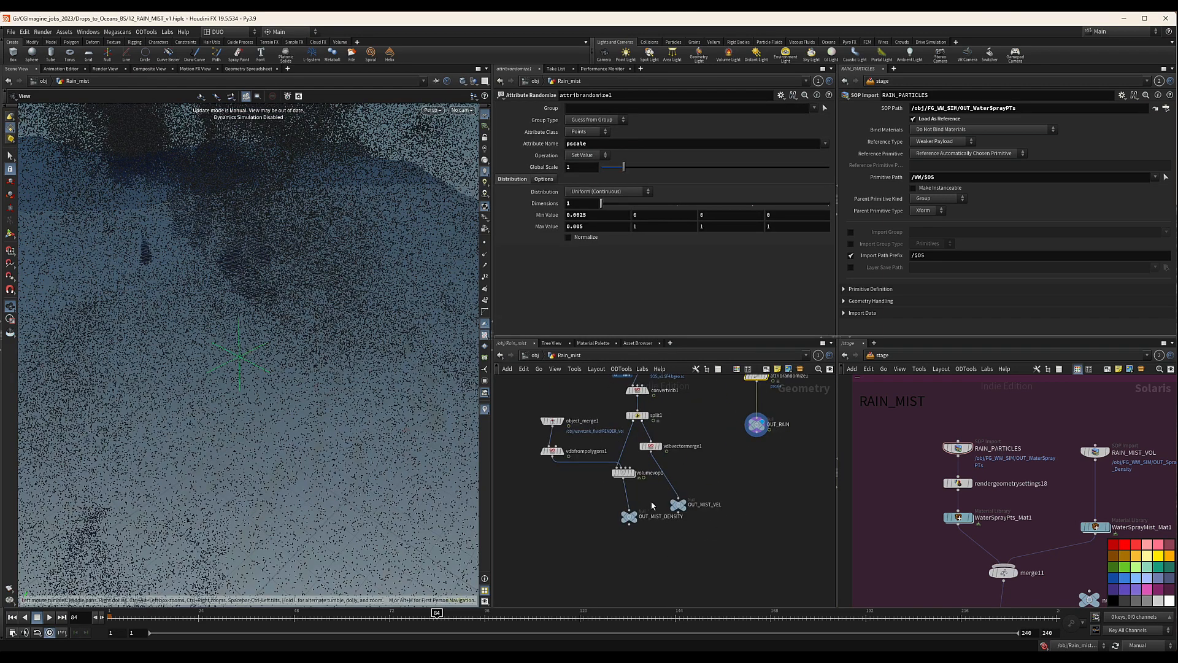
left_click(627, 518)
left_click_drag(627, 521, 623, 527)
Step: Point the RAIN_PARTICLES import at /obj/Rain_mist/OUT_RAIN and set its primitive path to /RAIN/$OS
left_click(957, 447)
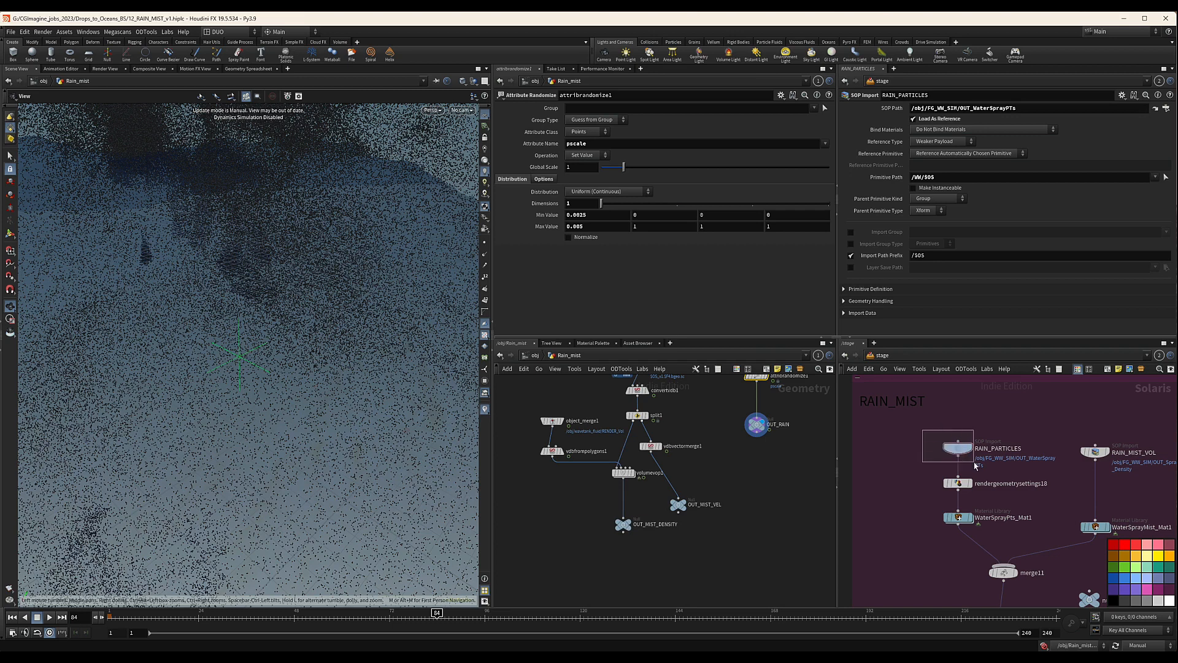
middle_click_drag(1096, 433, 1030, 432)
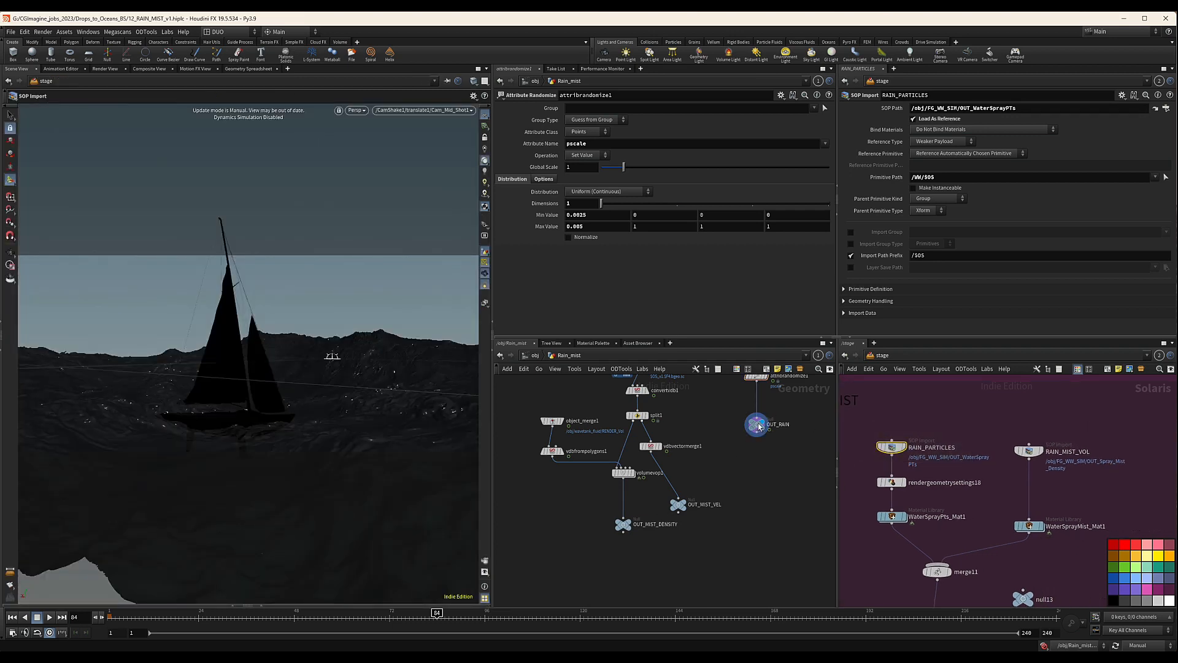
left_click_drag(759, 427, 947, 108)
left_click(922, 177)
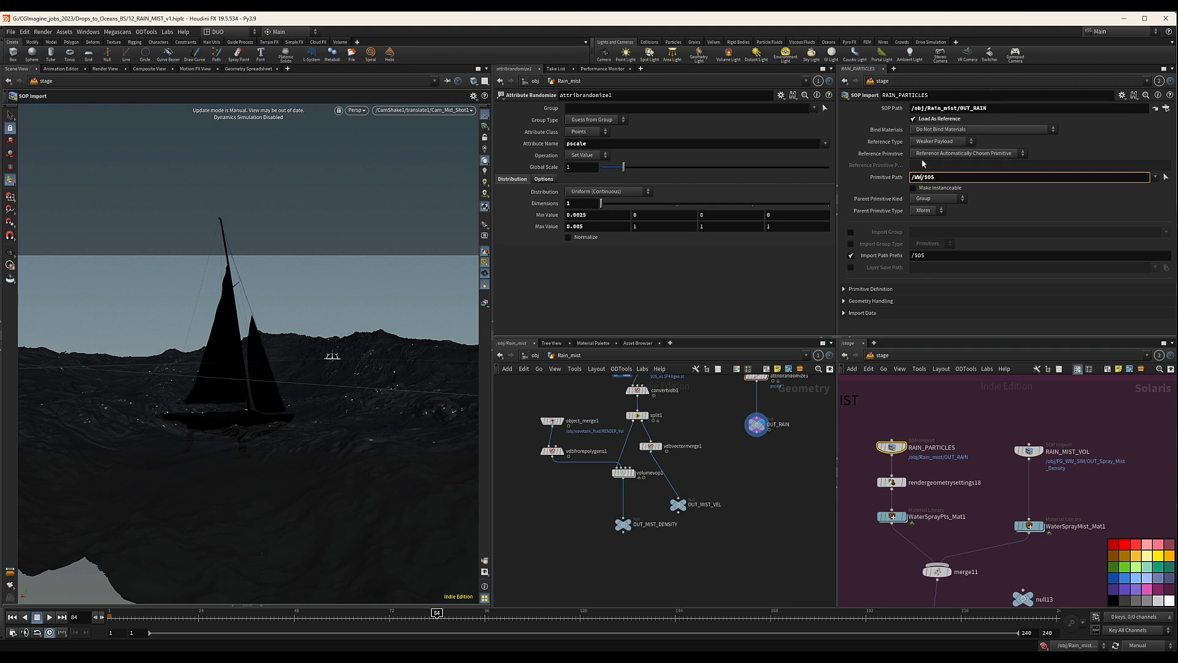
double_click(917, 177)
type("RAIN")
Step: Set the RAIN_MIST_VOL import's primitive path to /RAIN/$OS
left_click_drag(1079, 422, 1013, 481)
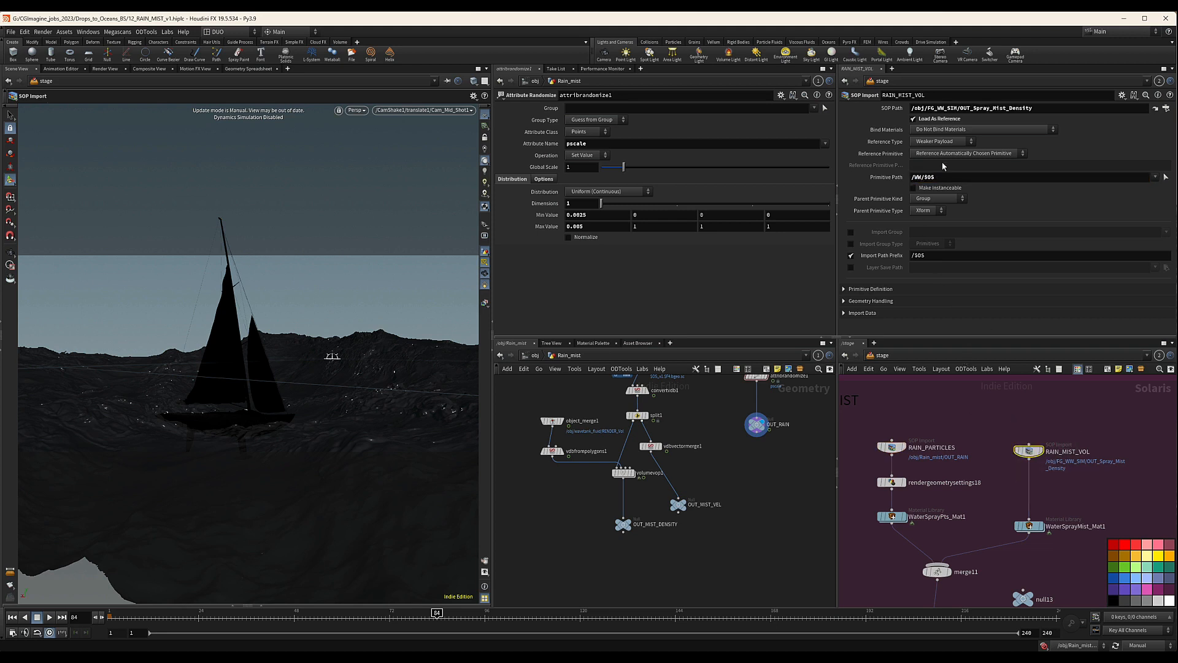
double_click(917, 177)
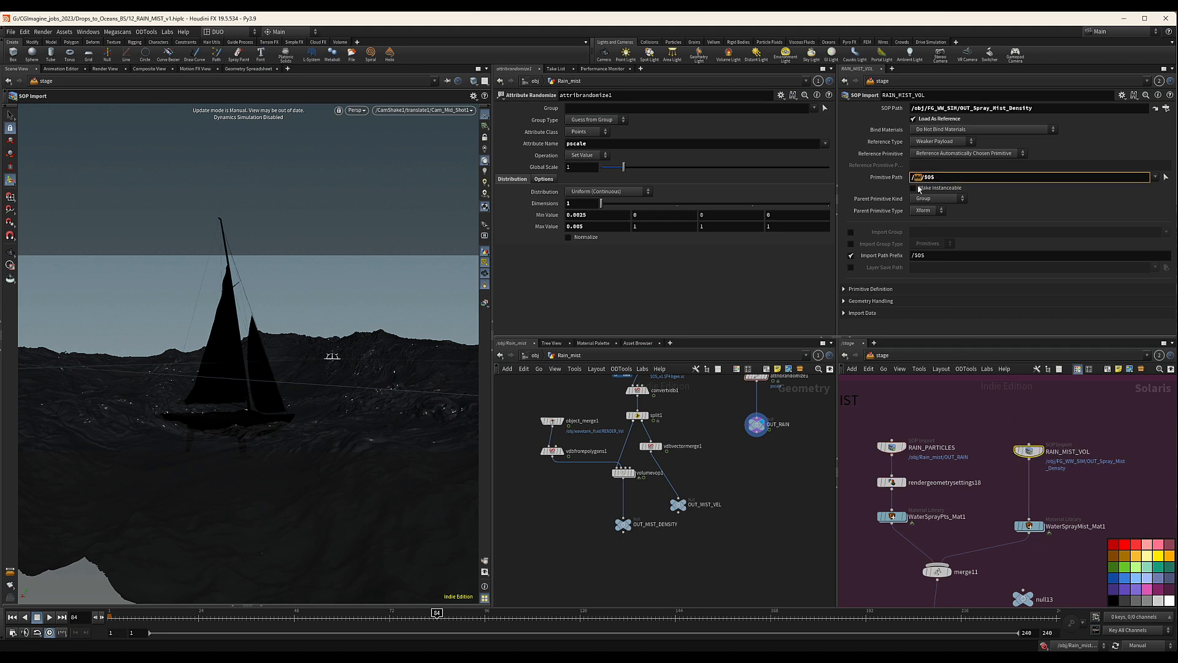
type("RAIN")
key("Return")
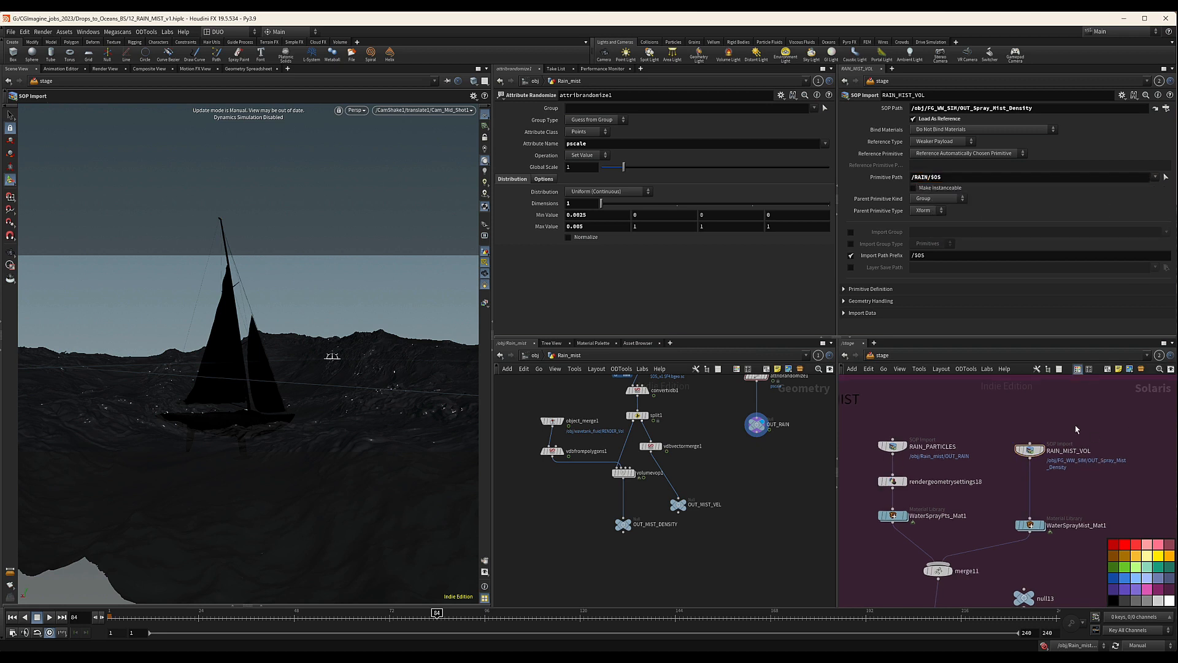
Step: Enter the WaterSprayPts_Mat1 material library in the RAIN_PARTICLES branch to build a shader inside it
middle_click_drag(1076, 430, 1098, 414)
left_click(914, 433)
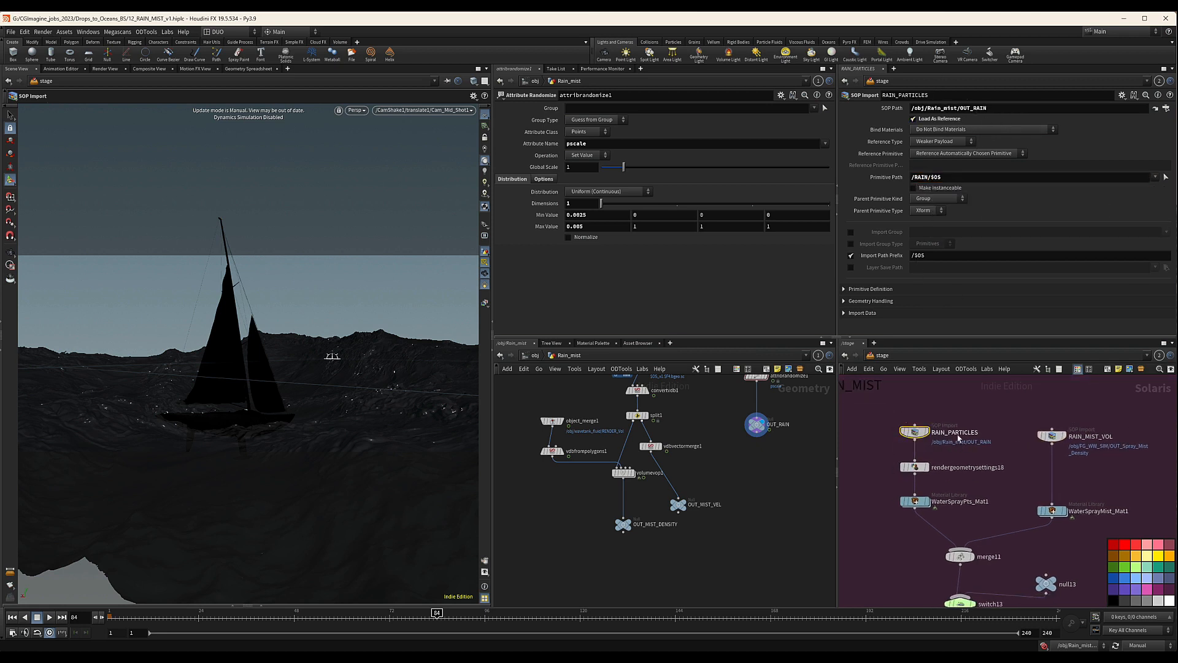
middle_click_drag(966, 445, 969, 429)
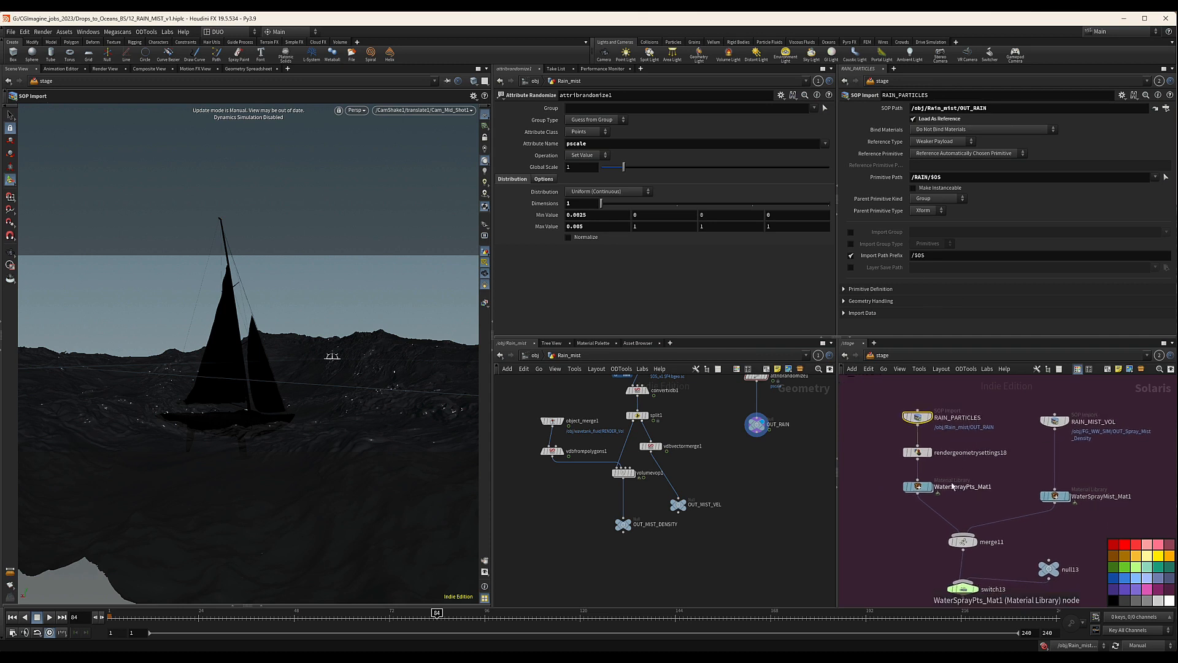
left_click(918, 489)
double_click(918, 489)
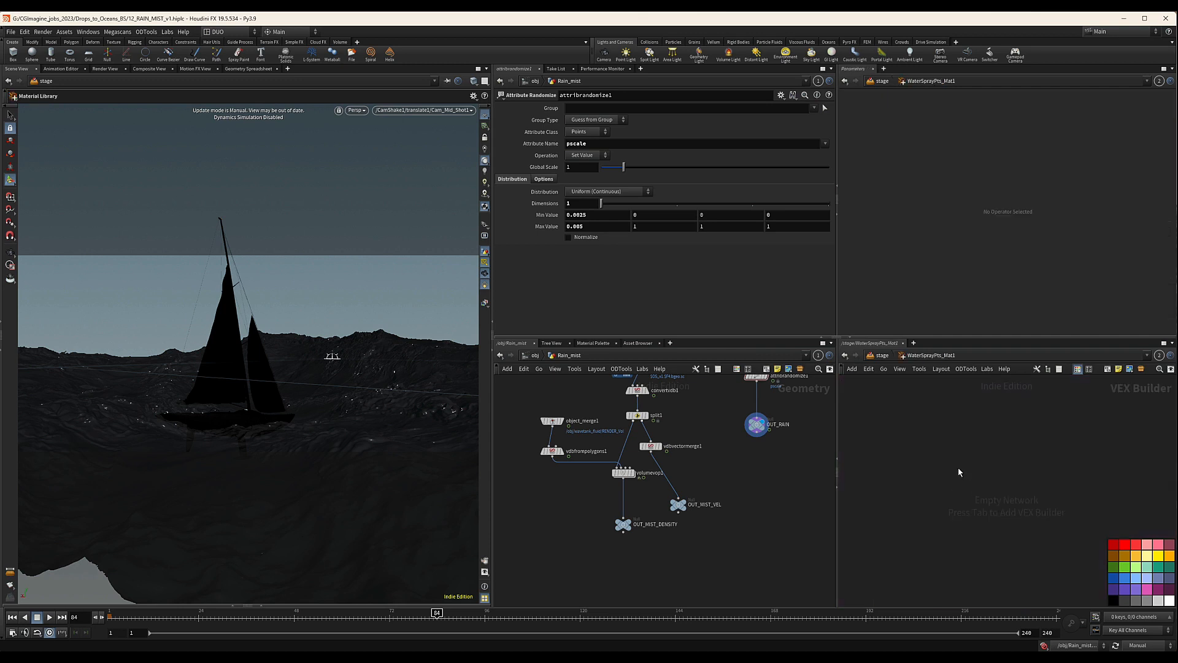
key("Tab")
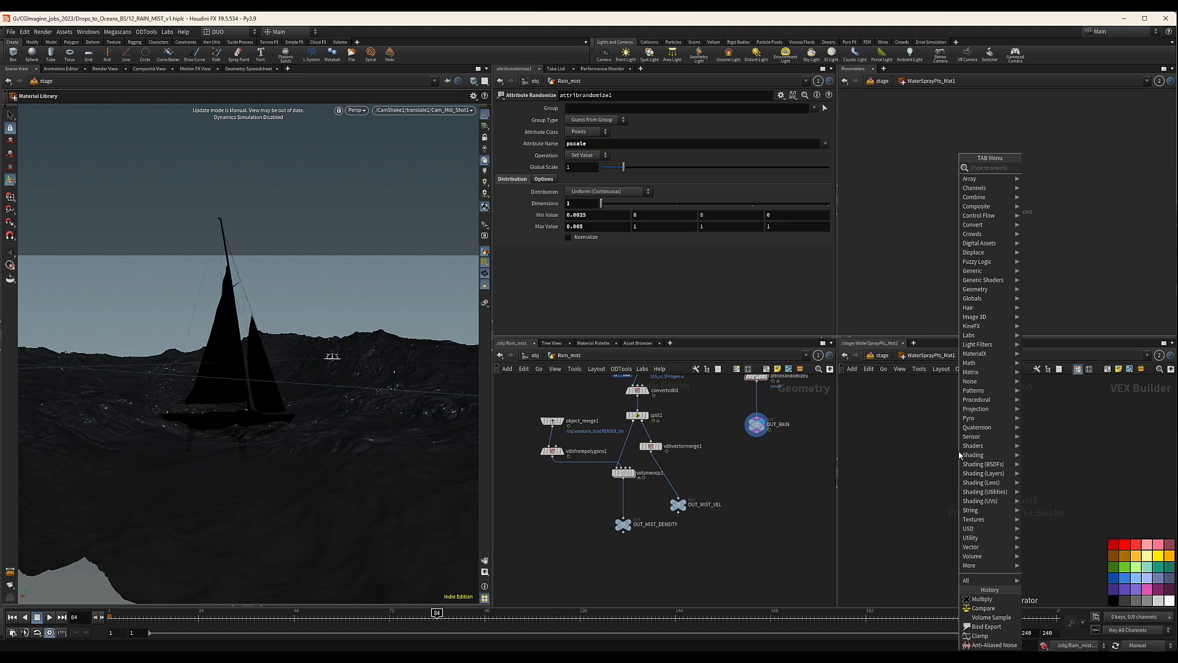
type("karm")
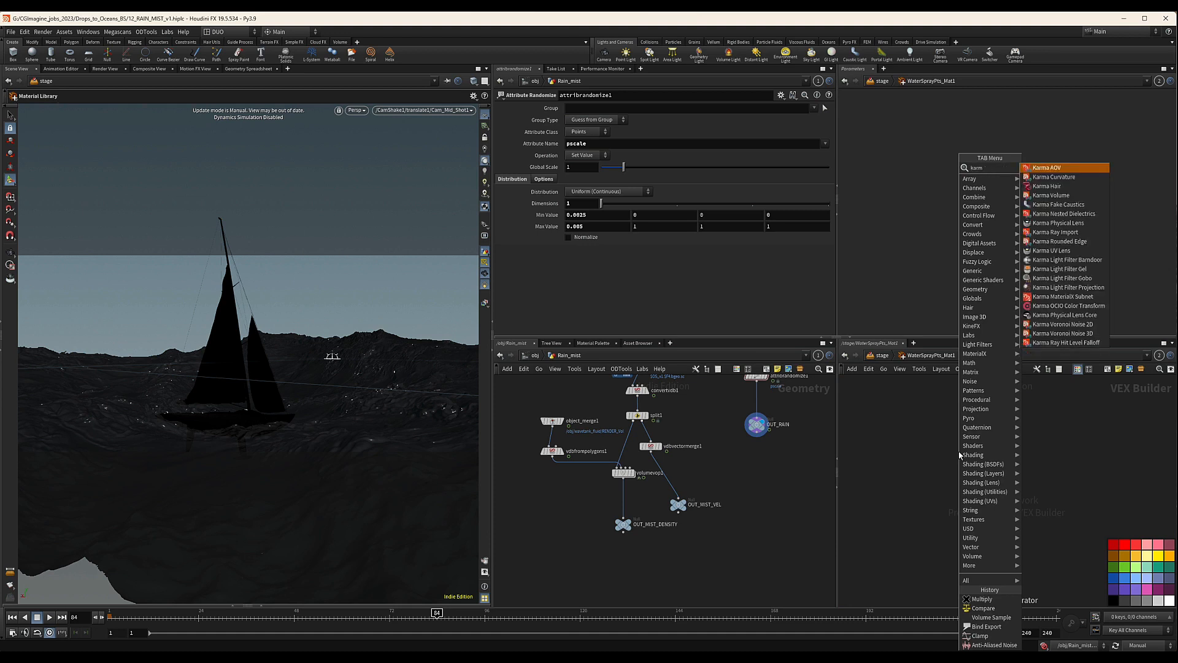
key("BackSpace")
key("BackSpace")
key("BackSpace")
key("BackSpace")
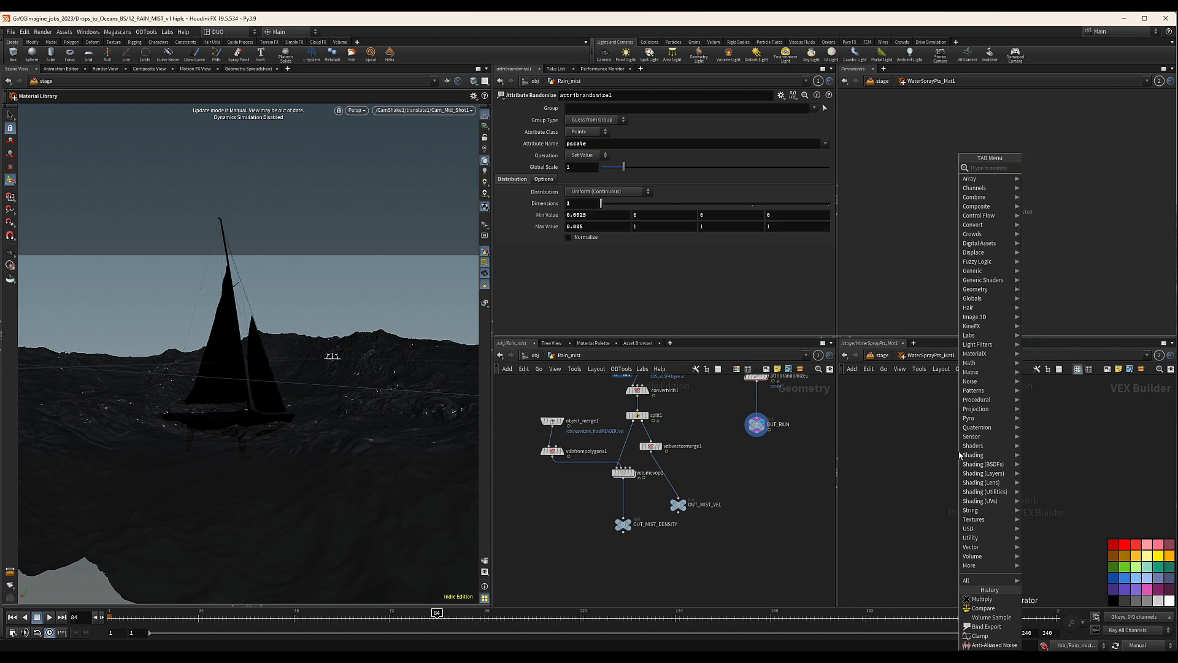
Step: Add an MtlX Standard Surface shader to the empty WaterSprayPts_Mat1 network
type("sta")
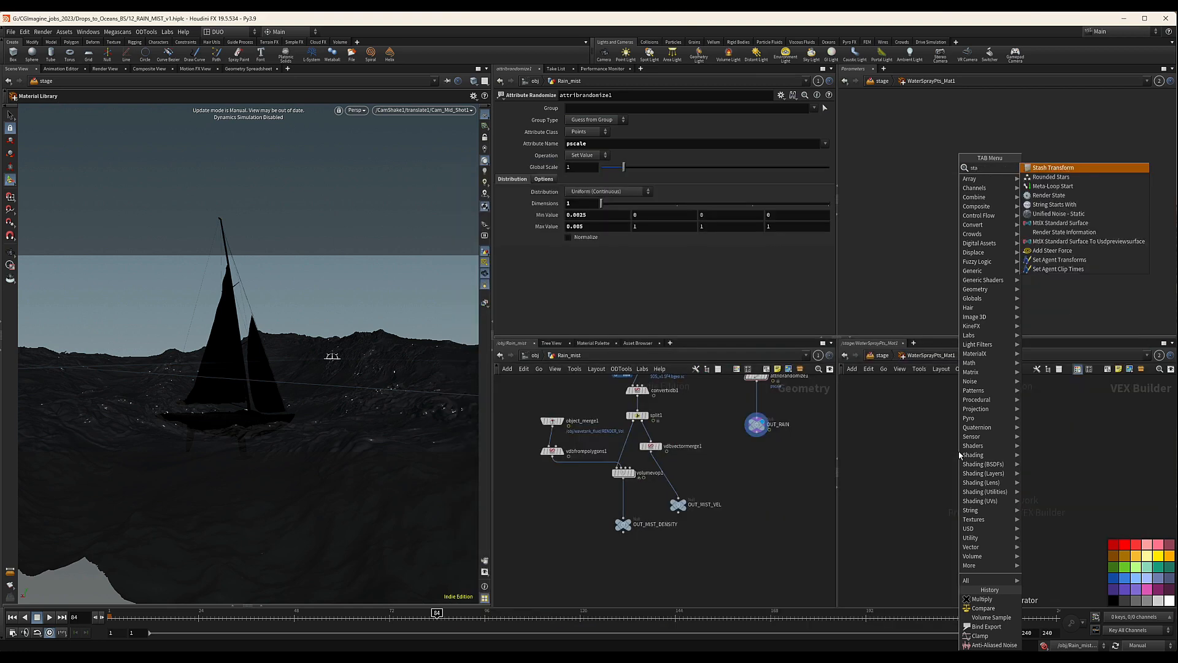
key("Down")
key("Down")
key("Down")
key("Down")
key("Down")
key("Down")
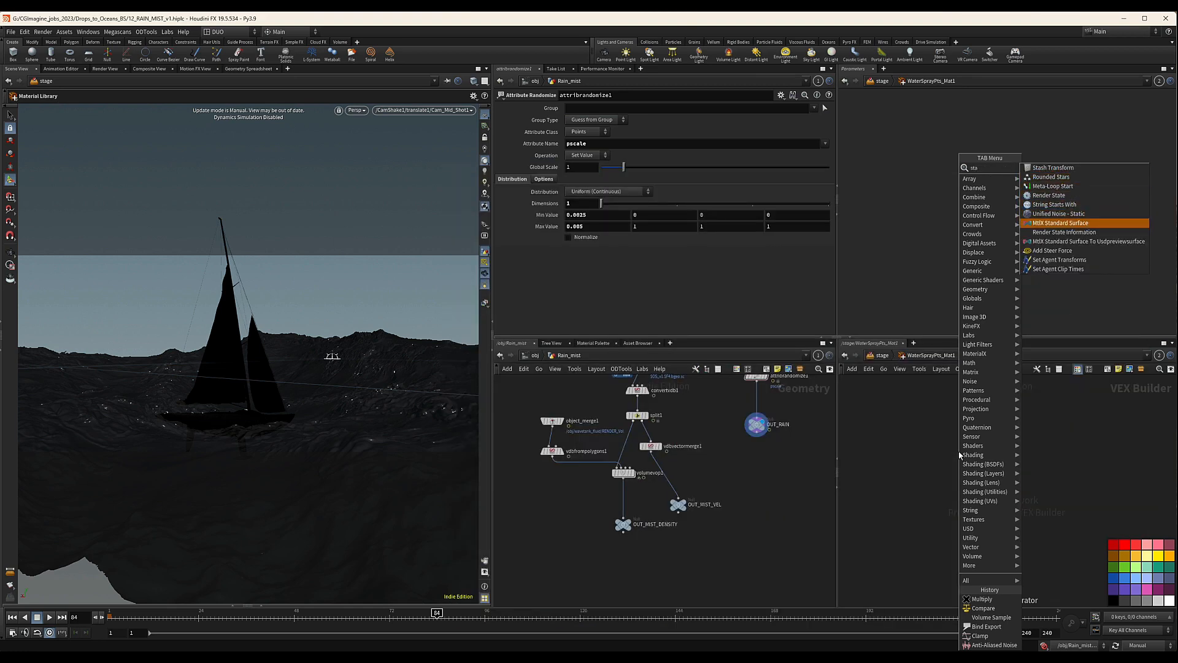
key("Return")
left_click(960, 454)
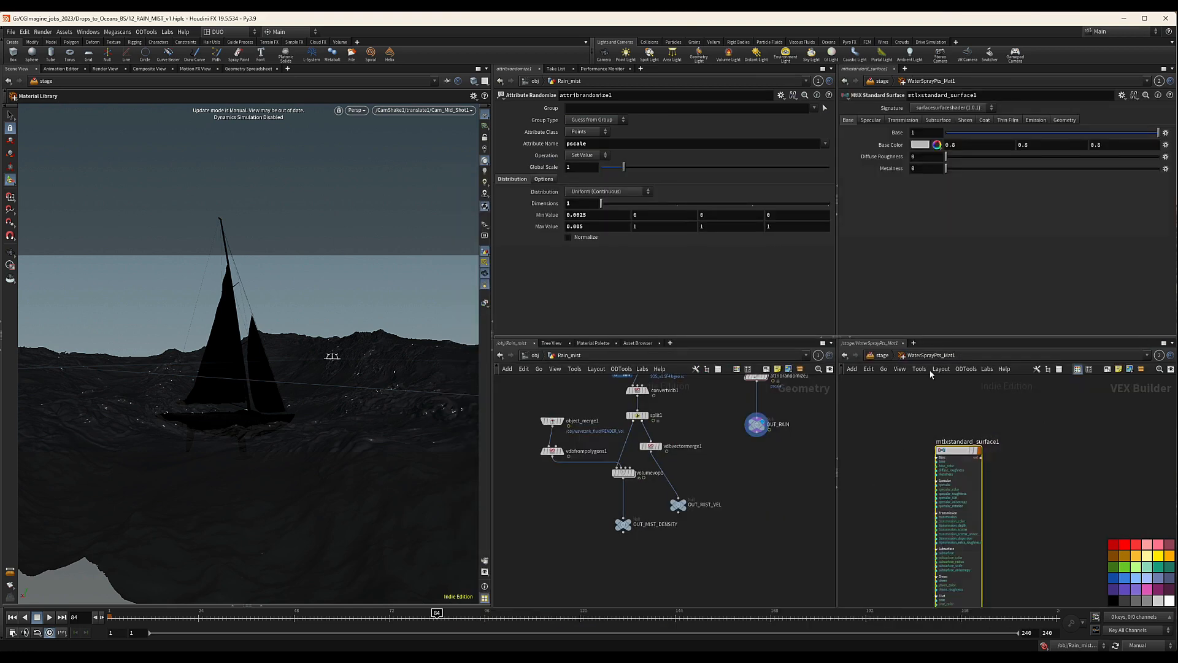
Step: Rename the MtlX Standard Surface node to rain
double_click(955, 441)
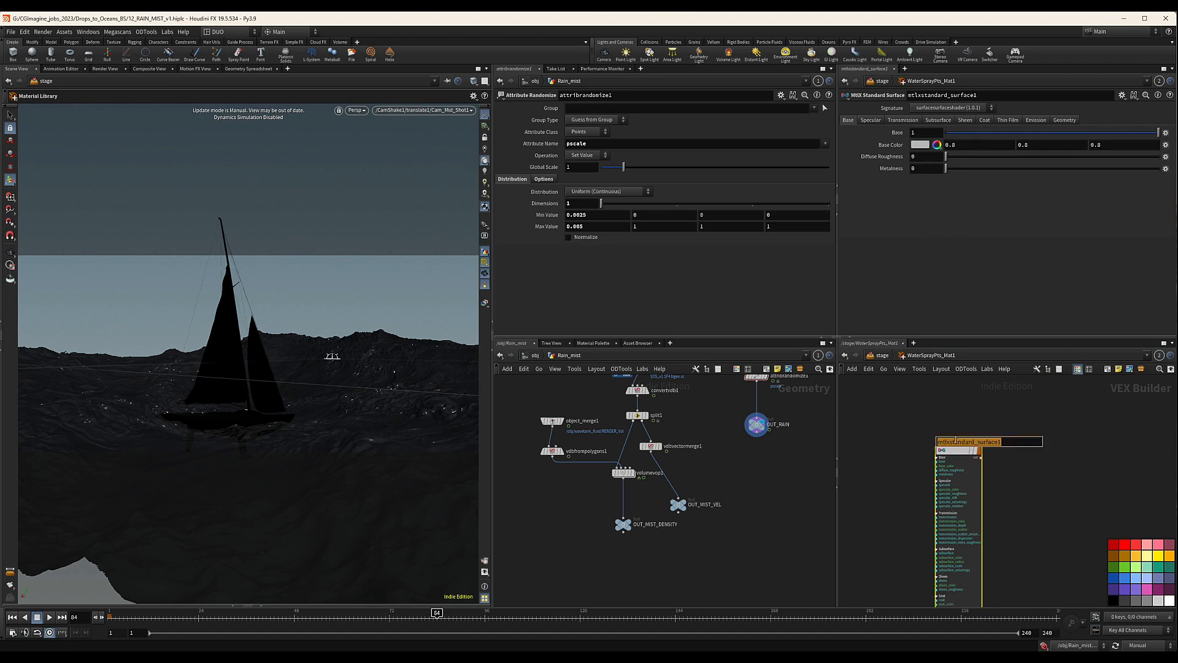
type("rain")
key("Return")
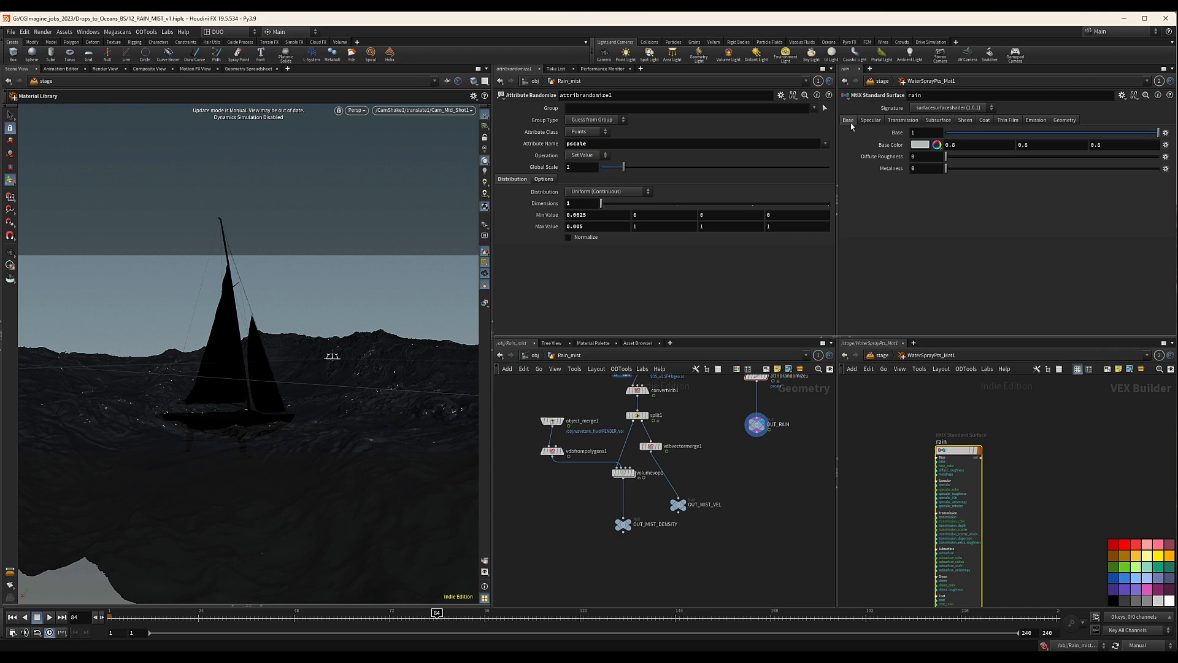
Step: Set the rain shader's Base weight to 0
double_click(934, 133)
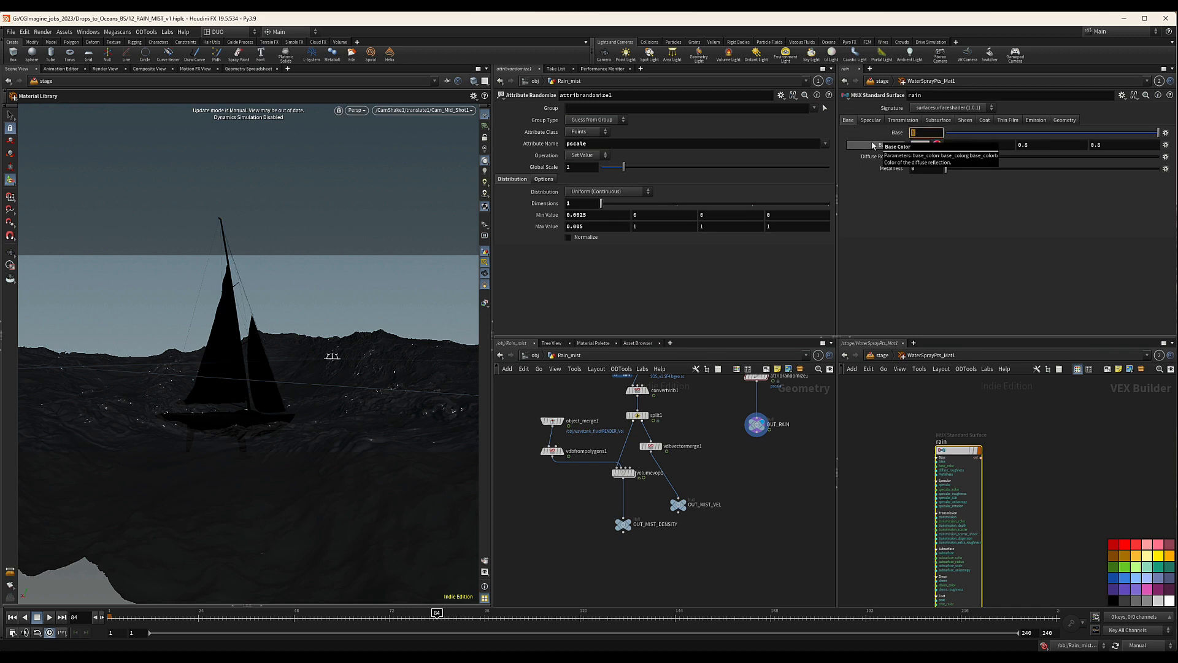
type("0")
key("Return")
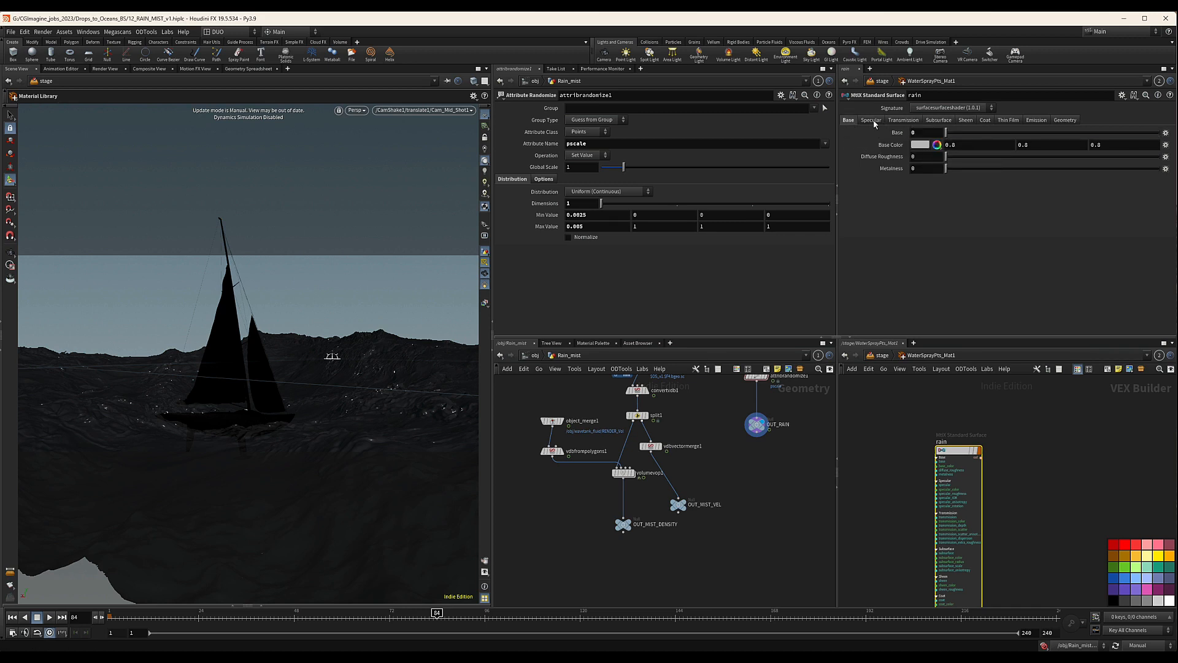
Step: Set the rain shader's specular Index of Refraction to 1.33
left_click(872, 121)
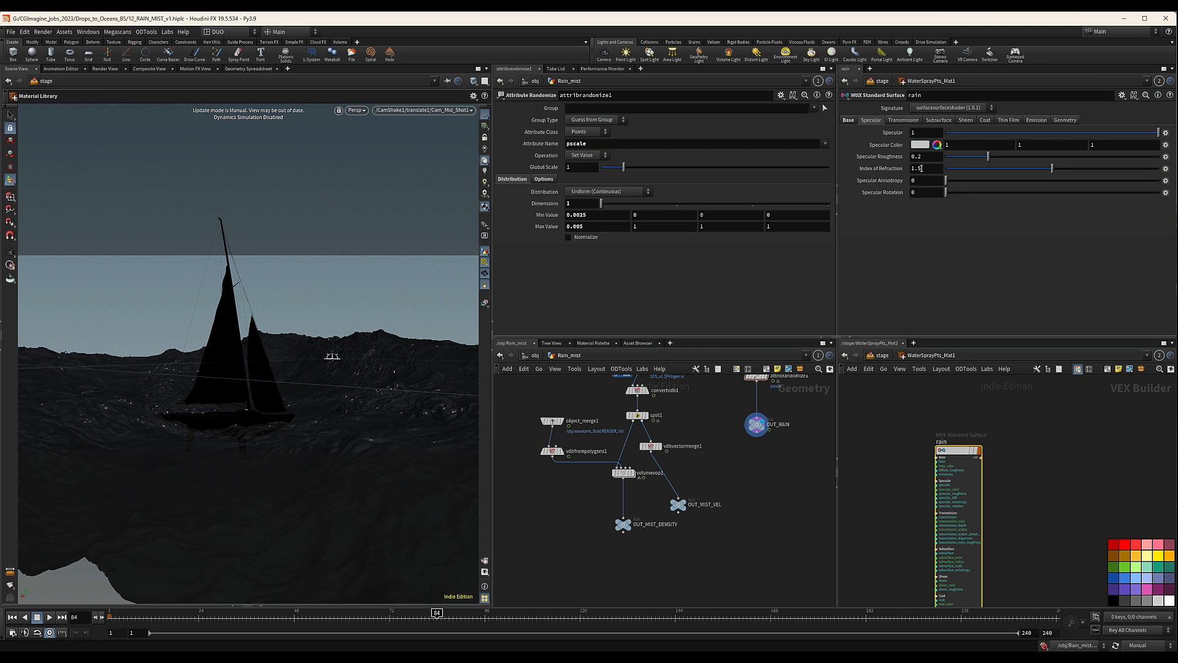
double_click(917, 168)
type("1.33")
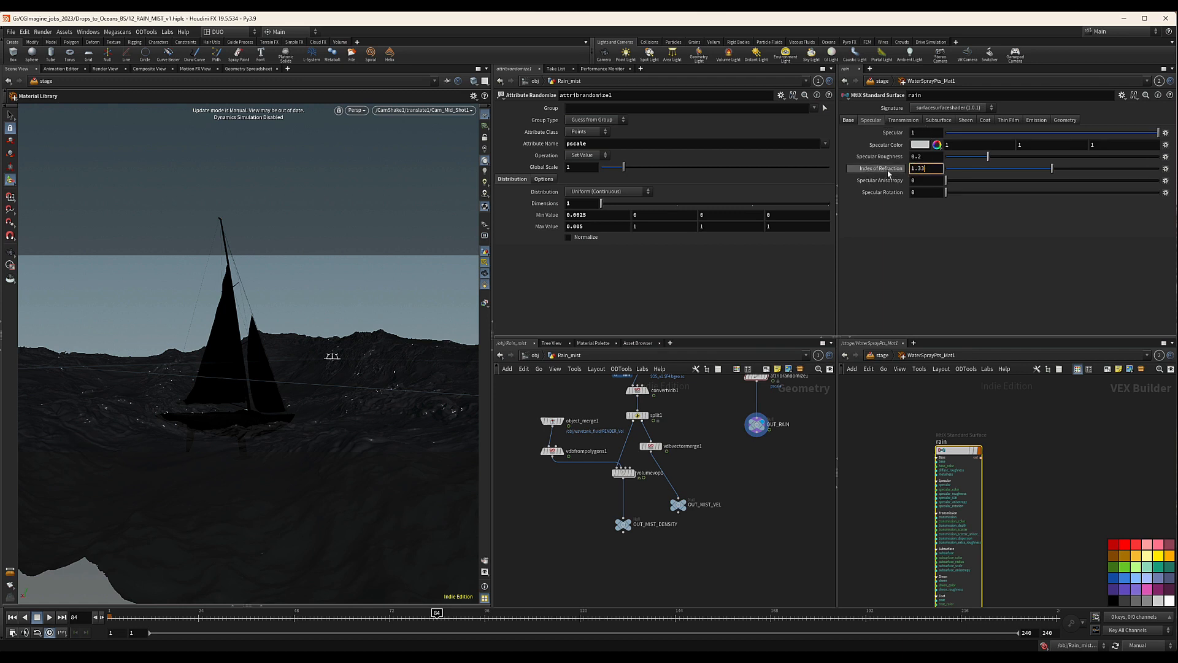
Step: Set the rain shader's Transmission weight to 0.9
left_click(904, 120)
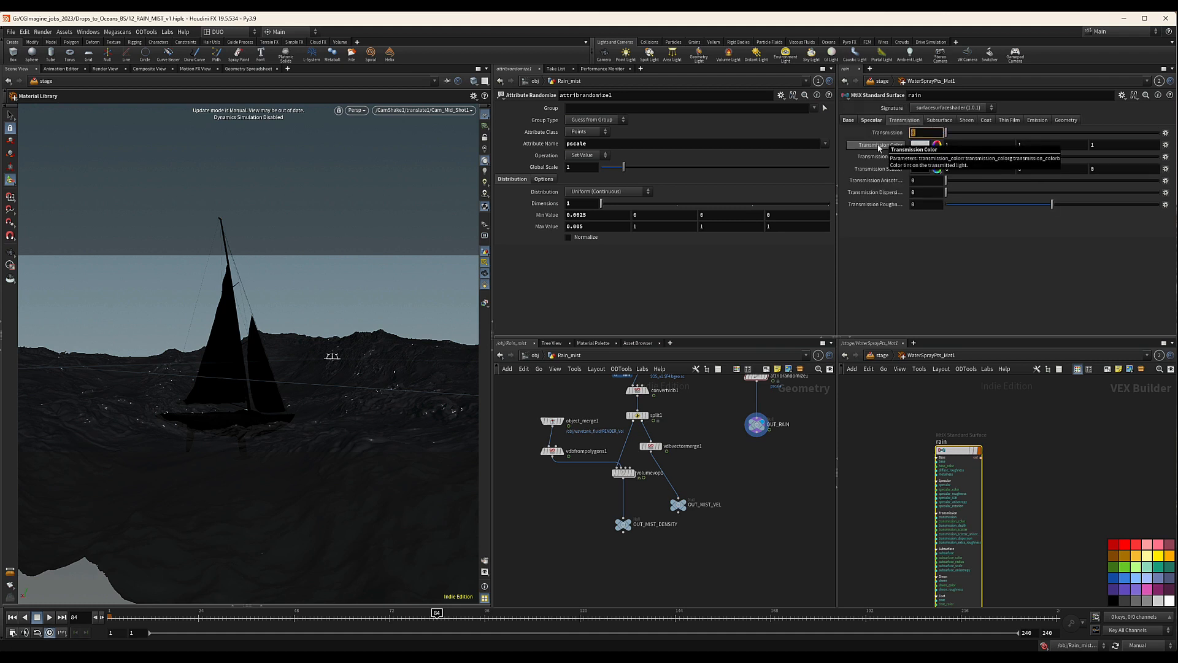
type(".8")
key("Return")
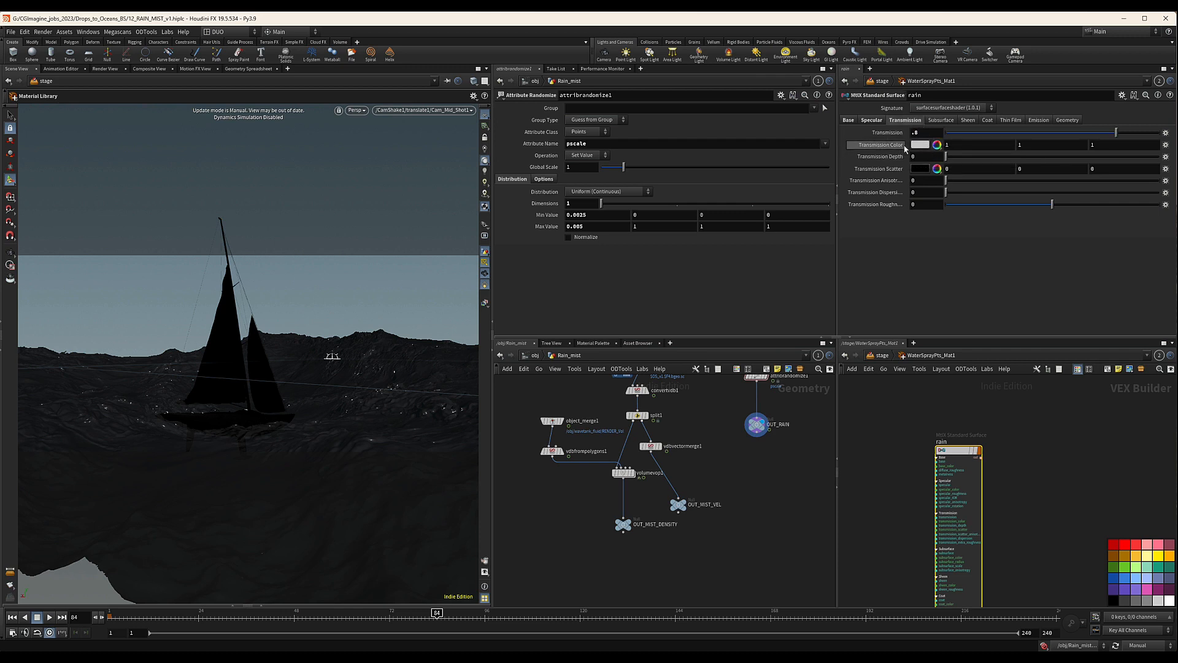
left_click(915, 133)
type("9")
key("Return")
left_click(871, 119)
left_click(848, 119)
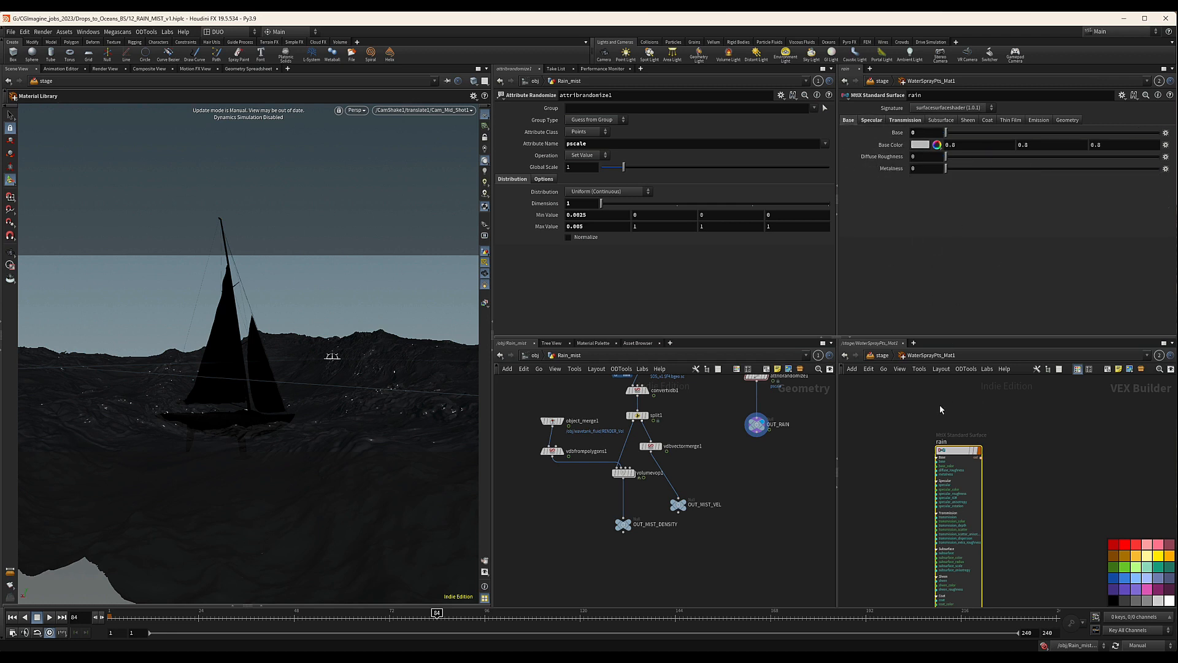
Step: Return to the stage network and rename the WaterSprayPts_Mat1 material library to RAINPts_Mat
middle_click_drag(940, 405, 944, 403)
left_click(877, 356)
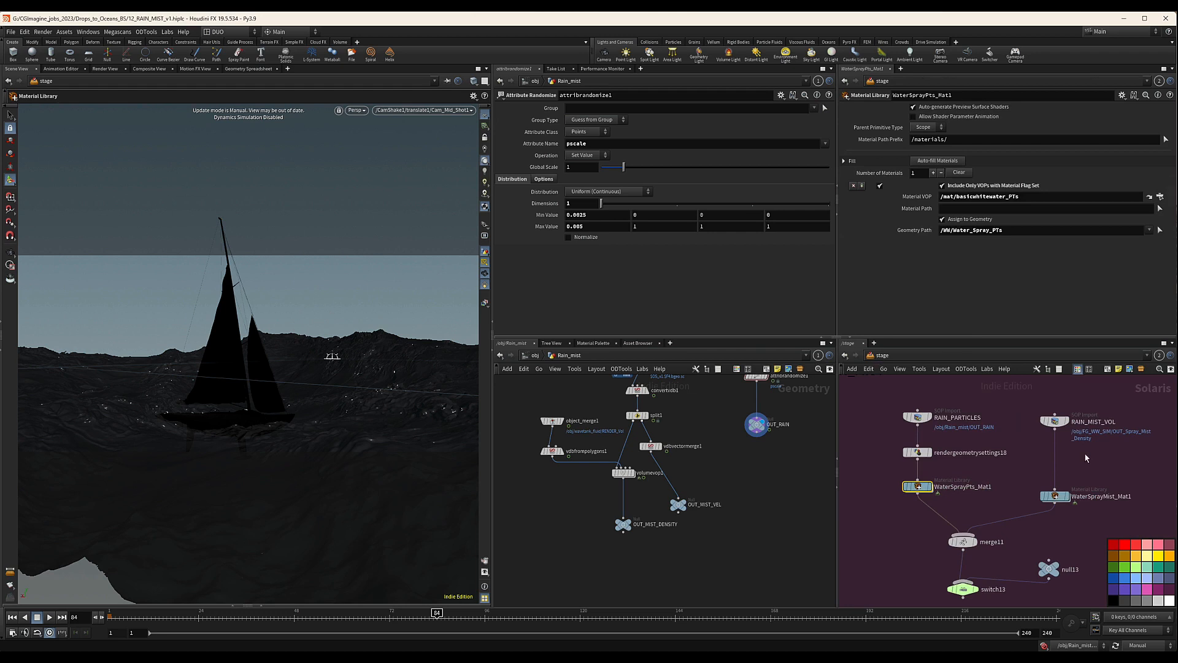
scroll(924, 487, "down", 3)
scroll(952, 484, "up", 3)
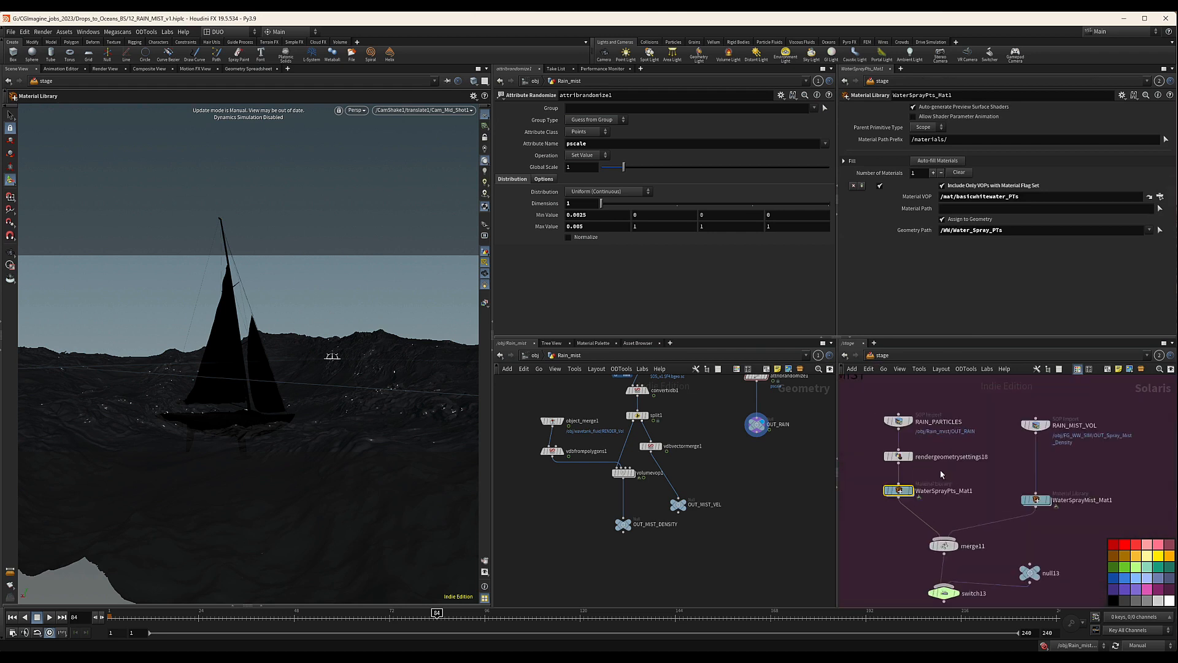
scroll(914, 491, "up", 3)
double_click(998, 487)
left_click(998, 486)
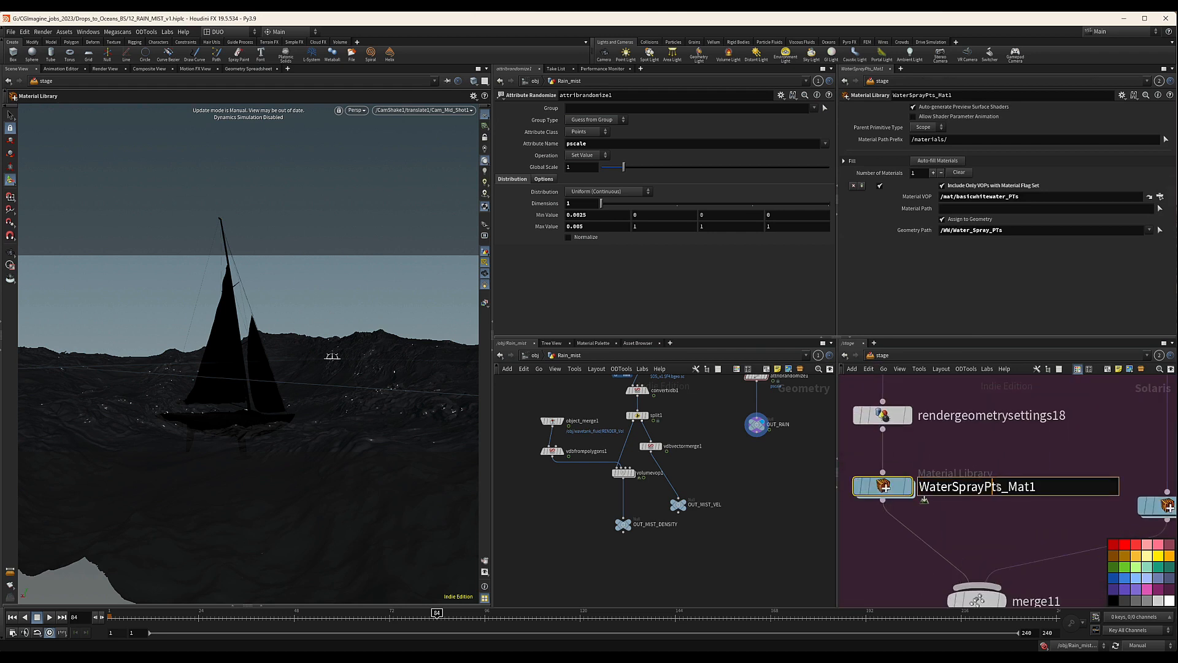
left_click_drag(1000, 487, 884, 493)
type("RAIN")
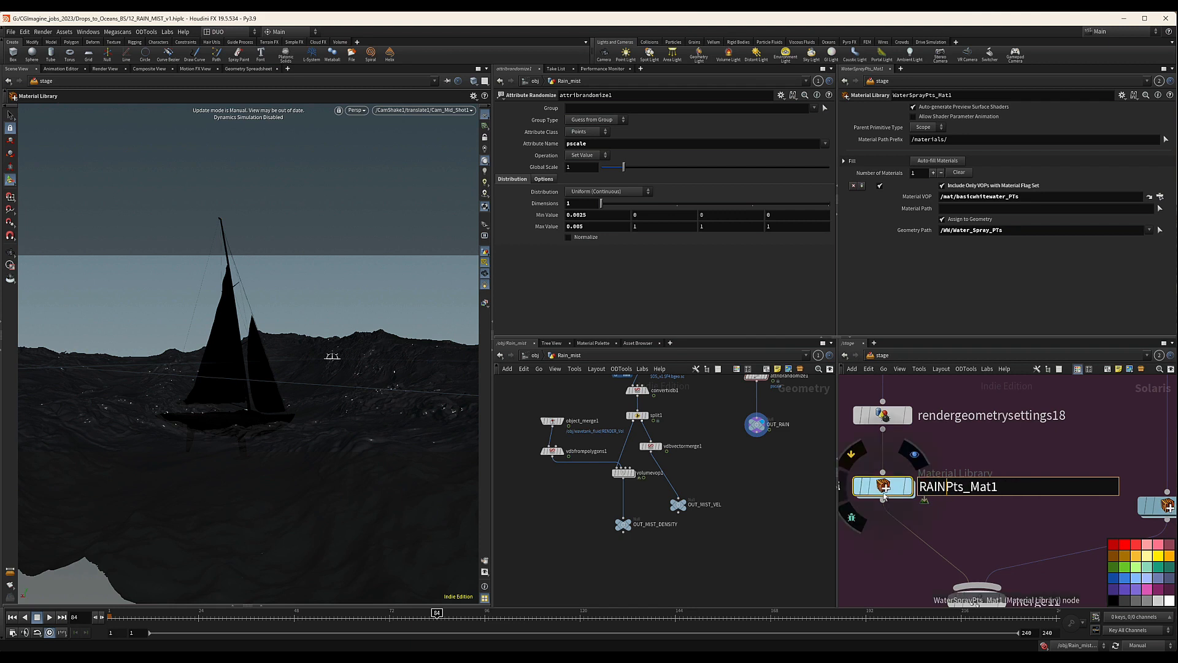
left_click(1026, 458)
double_click(1003, 488)
key("BackSpace")
left_click(972, 521)
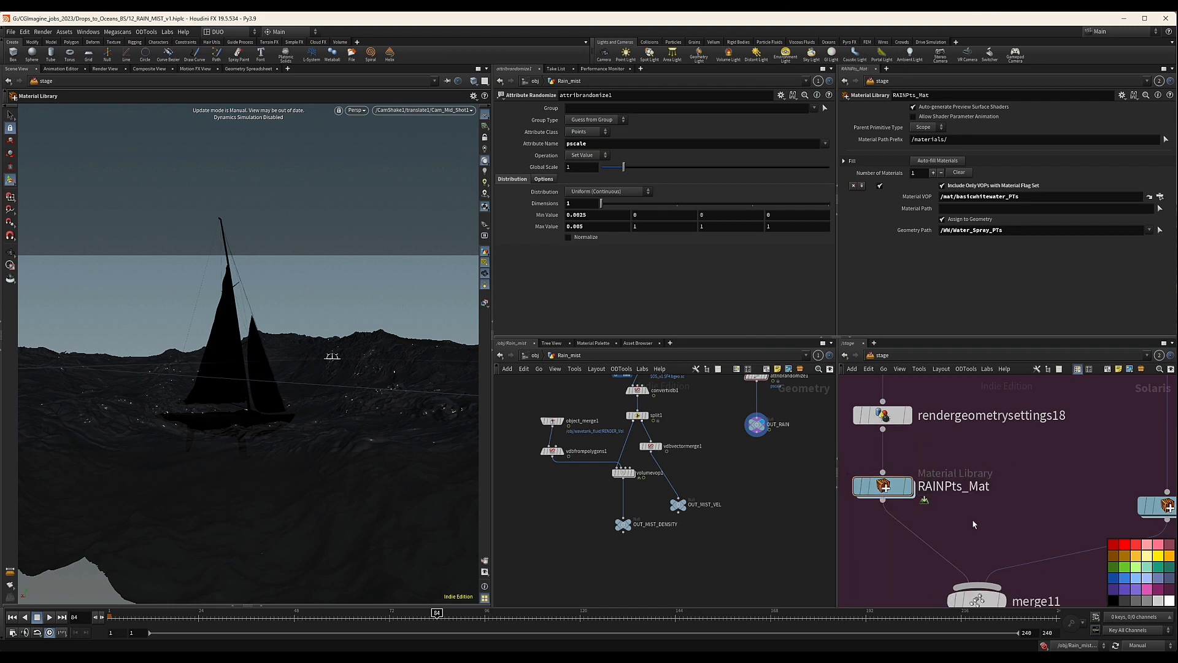
Step: Set the Material VOP of RAINPts_Mat to /stage/RAINPts_Mat/rain
middle_click_drag(972, 450, 1009, 463)
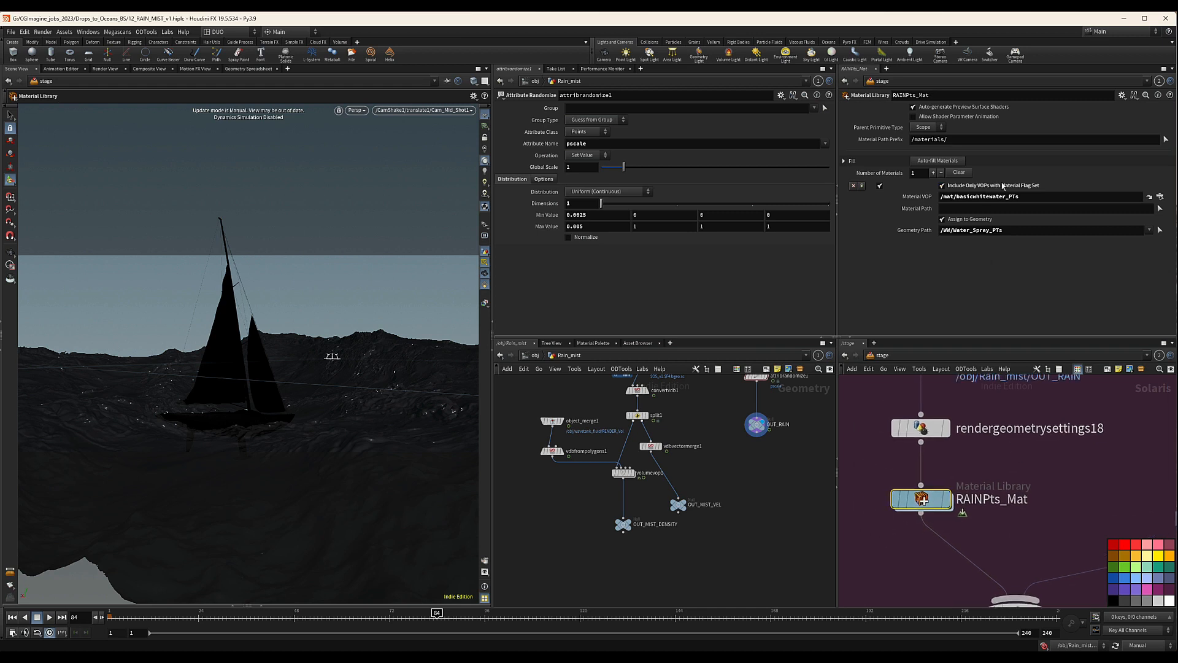
scroll(978, 520, "down", 5)
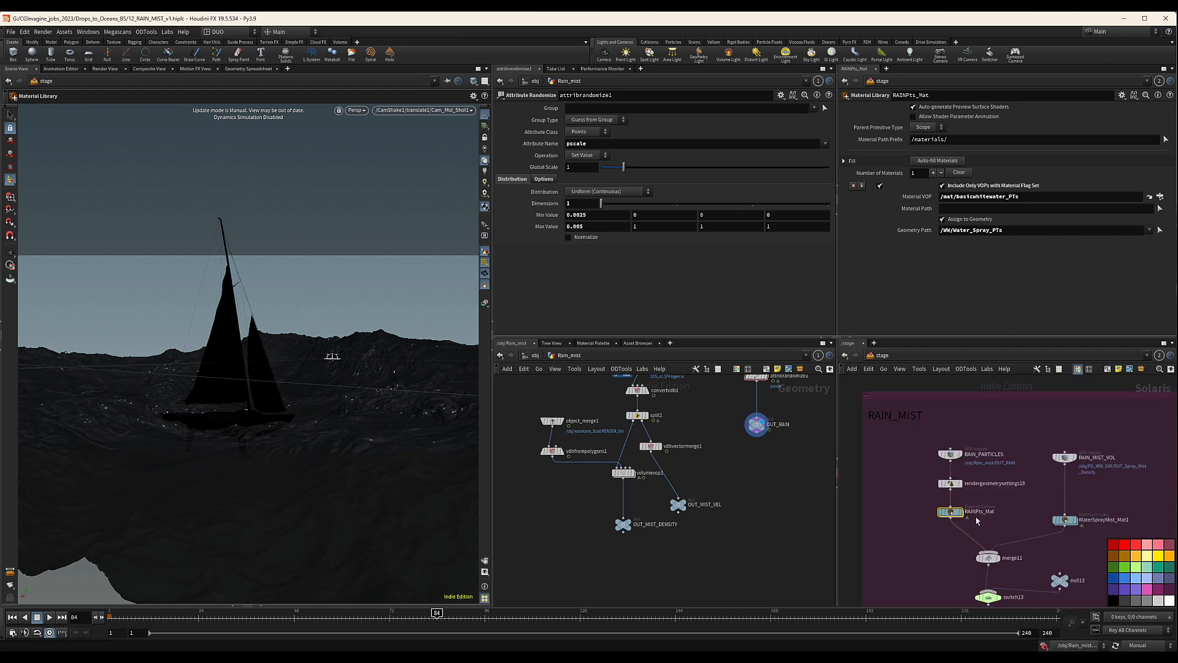
middle_click_drag(1026, 417, 968, 419)
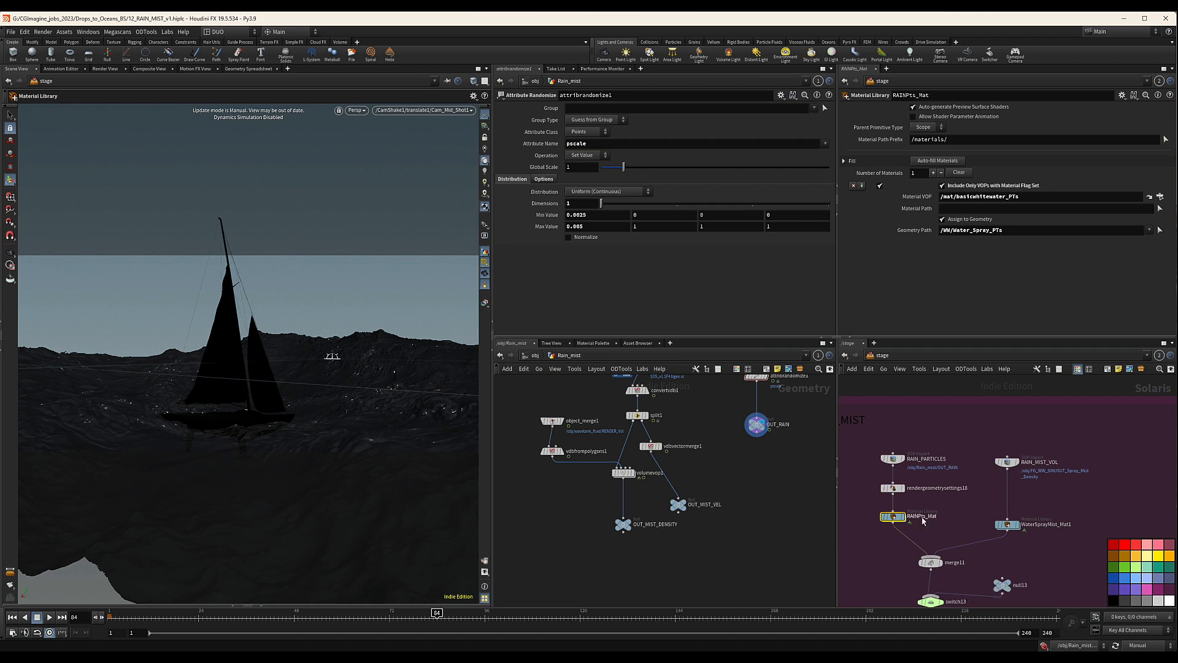
middle_click_drag(986, 496, 982, 498)
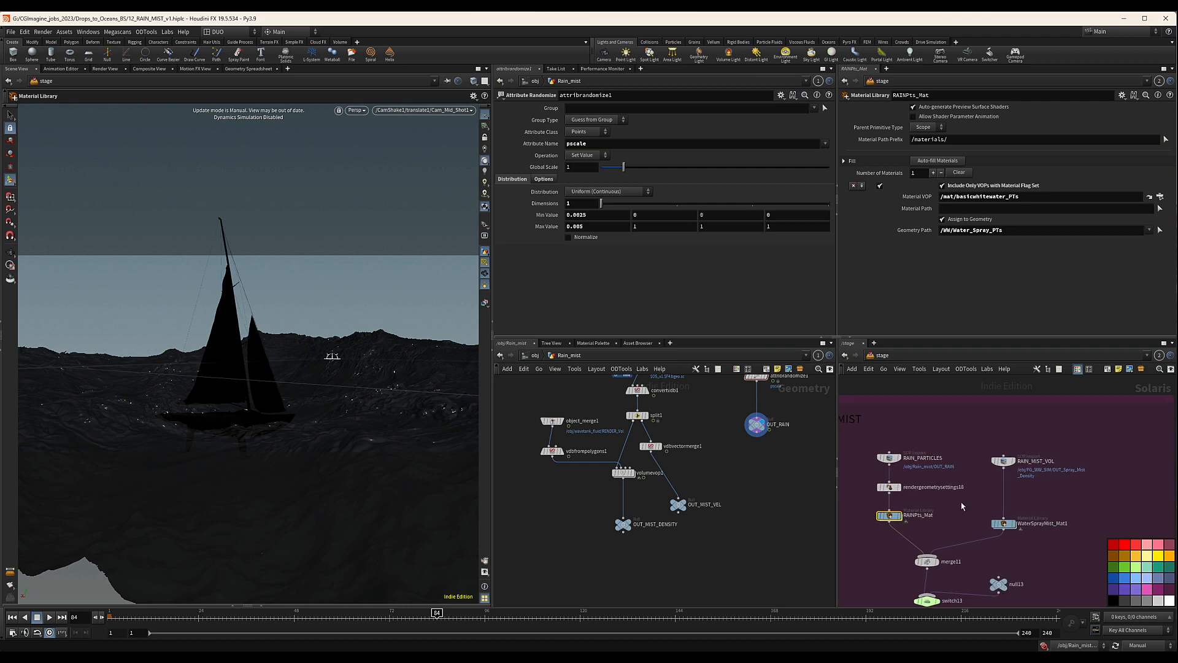
left_click(1159, 197)
type("0")
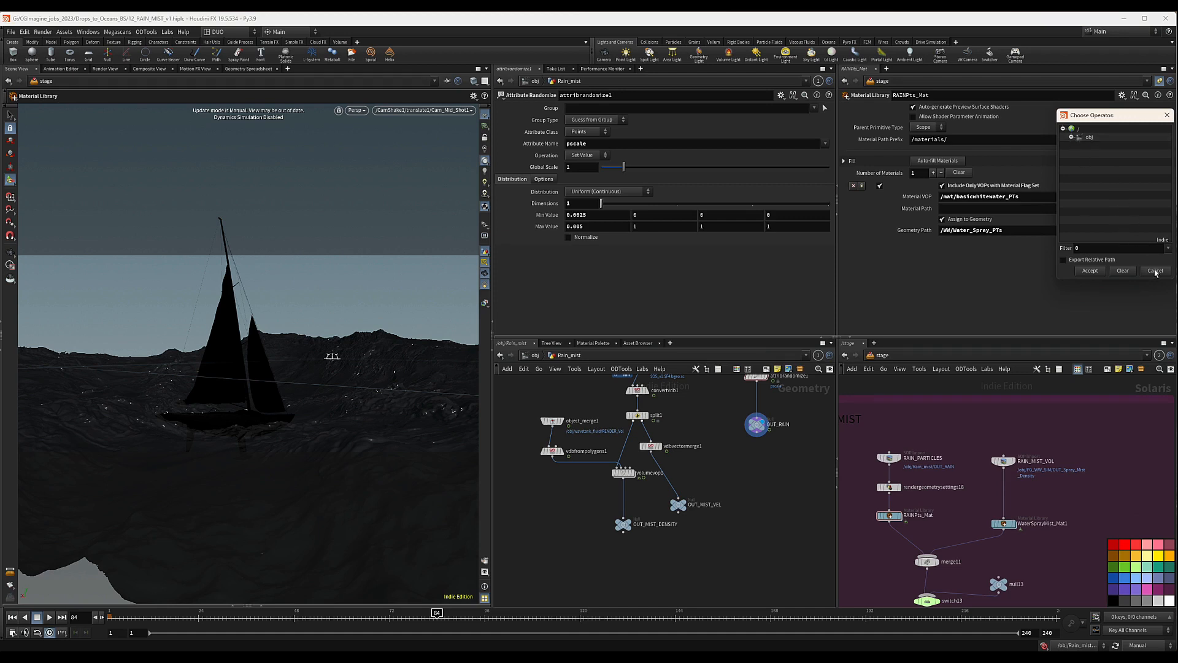
left_click(1132, 247)
key("BackSpace")
key("Return")
double_click(1102, 203)
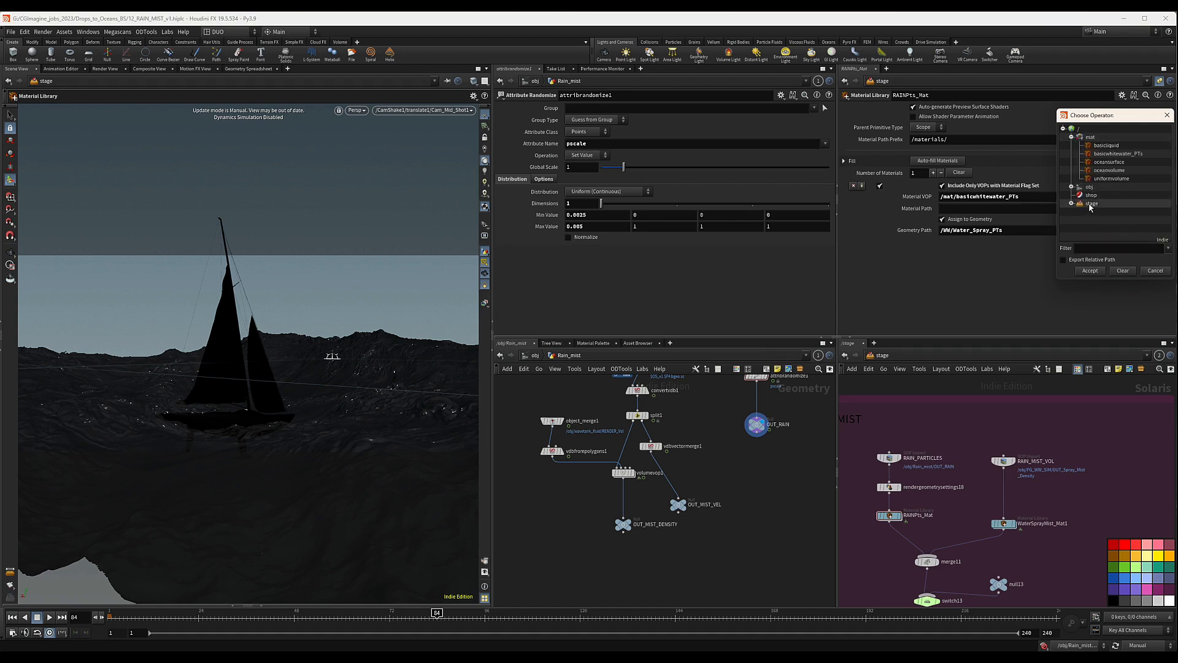
scroll(1114, 212, "down", 3)
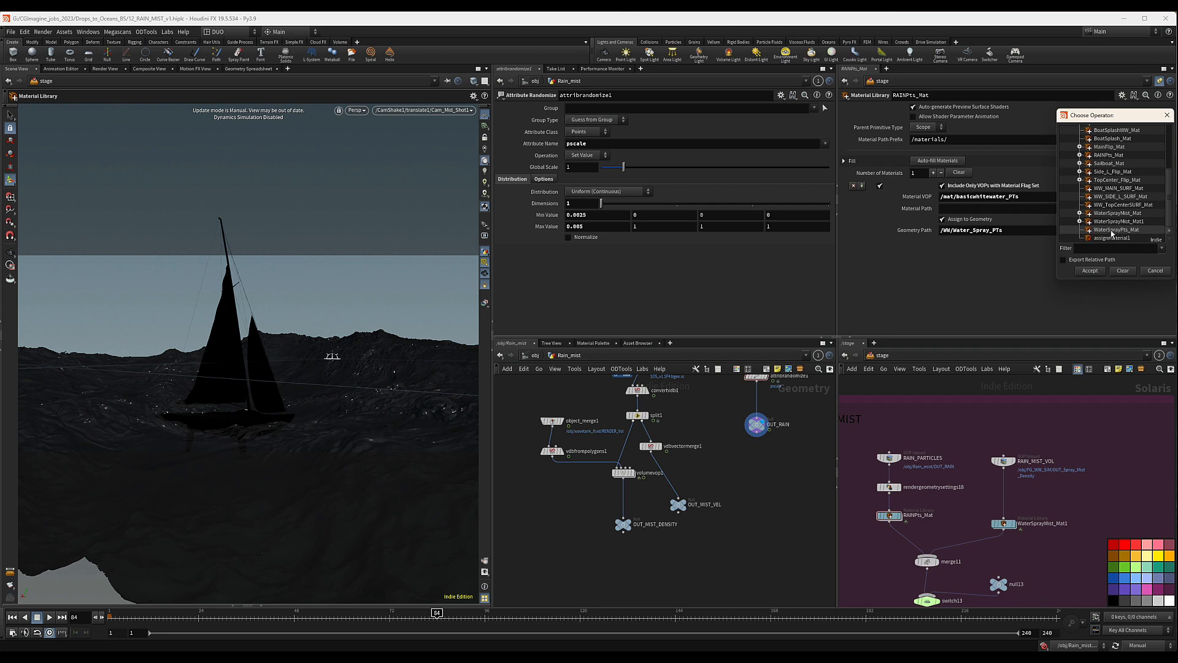
left_click(1079, 155)
double_click(1104, 163)
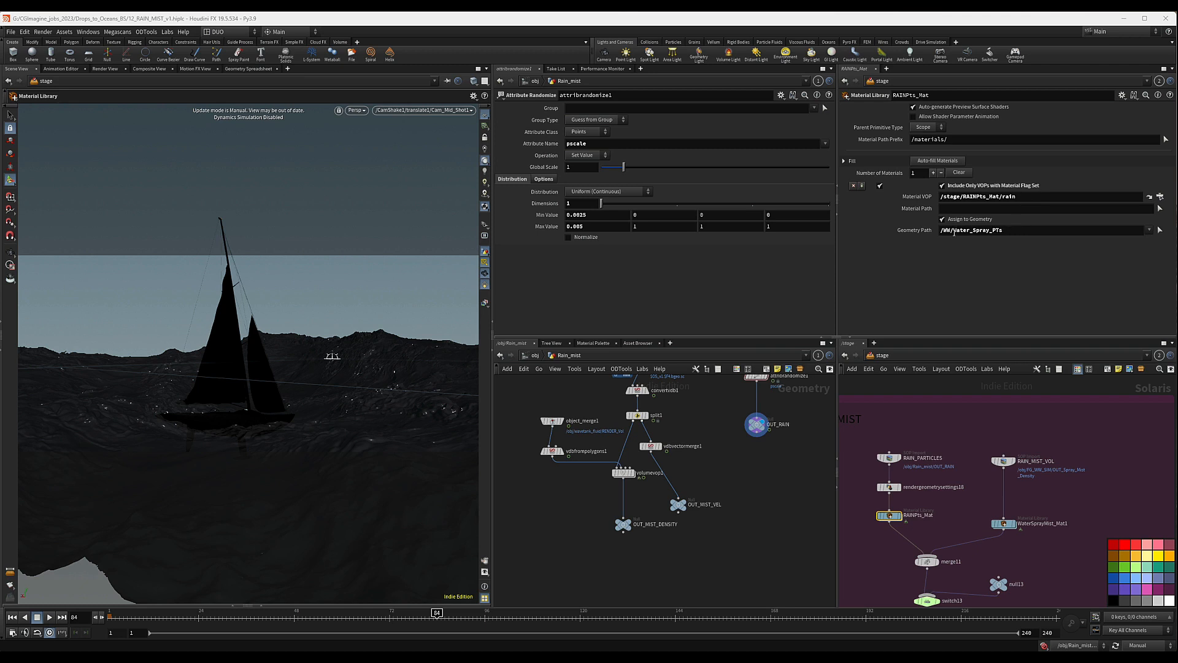
Step: Set the Geometry Path of RAINPts_Mat to /RAIN/RAIN_PARTICLES, reusing the name of the rain SOP Import node
left_click(921, 457)
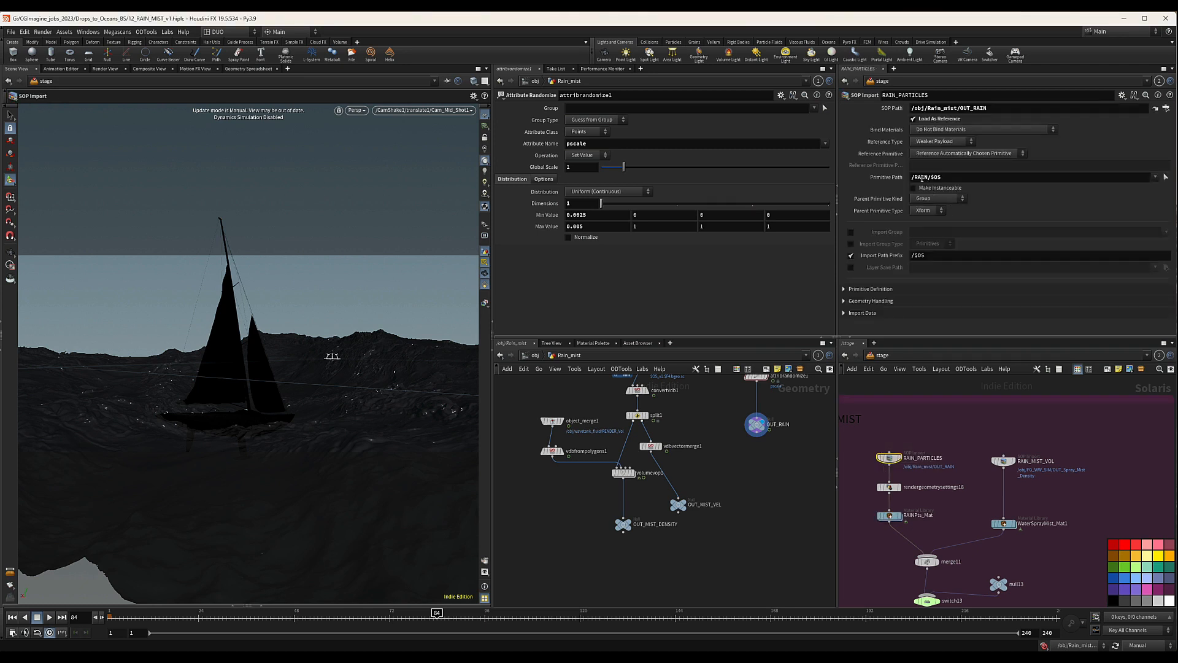
double_click(930, 458)
key("ctrl+c")
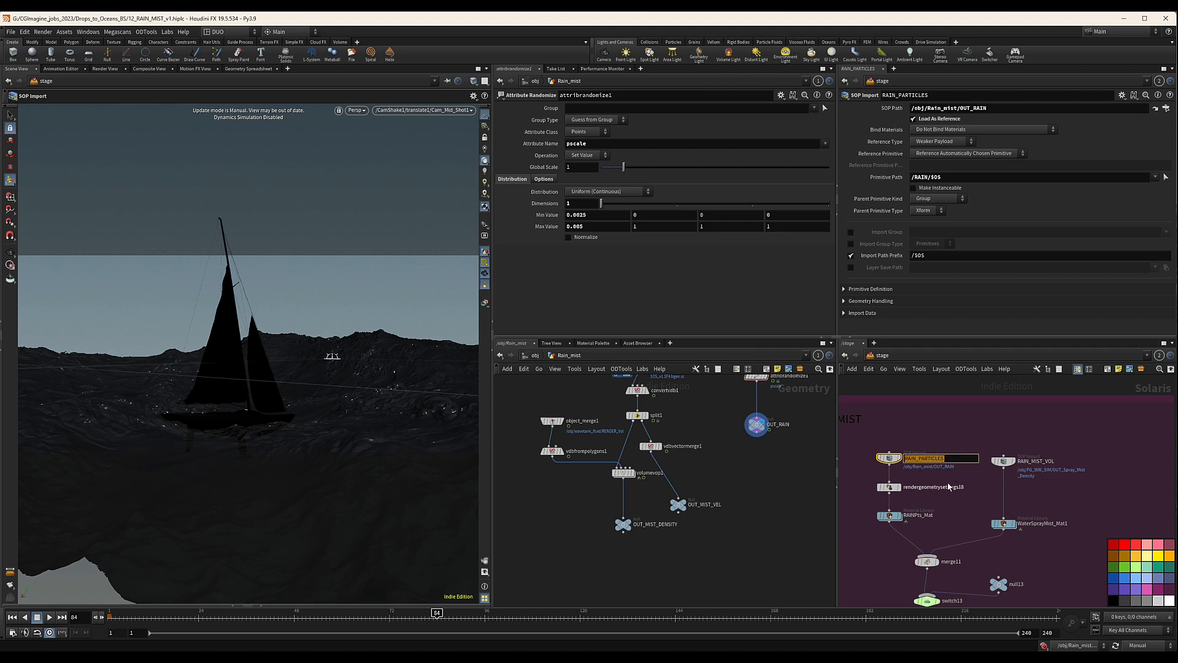
middle_click_drag(945, 499, 951, 489)
left_click(900, 504)
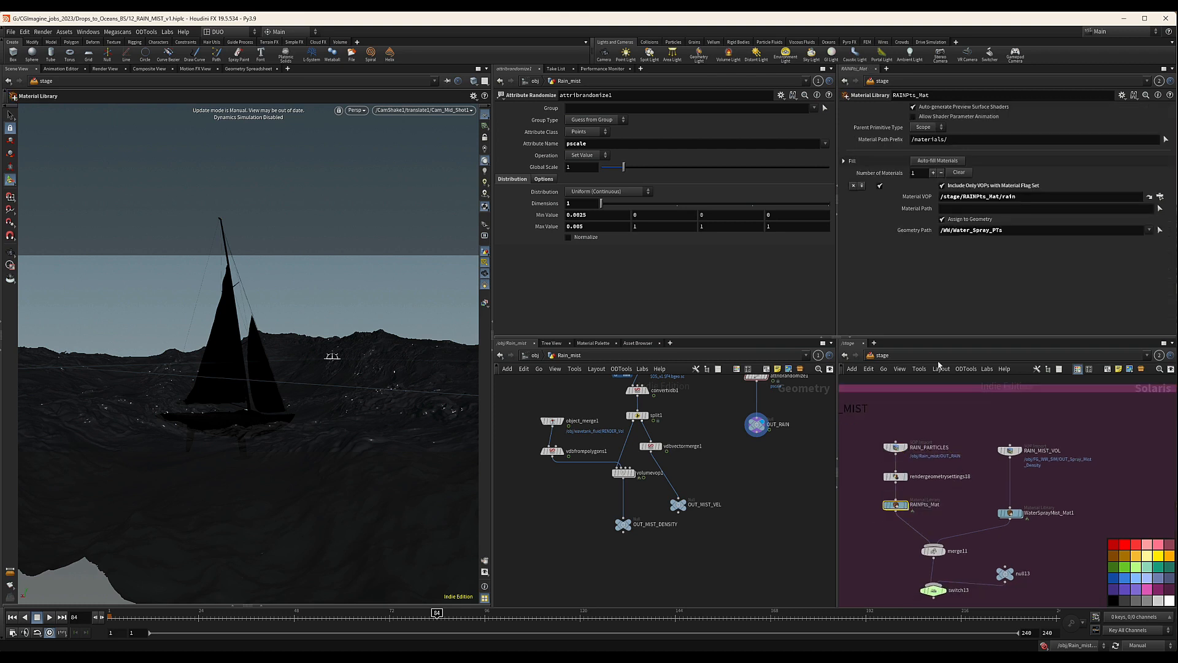
double_click(947, 230)
type("RAIN")
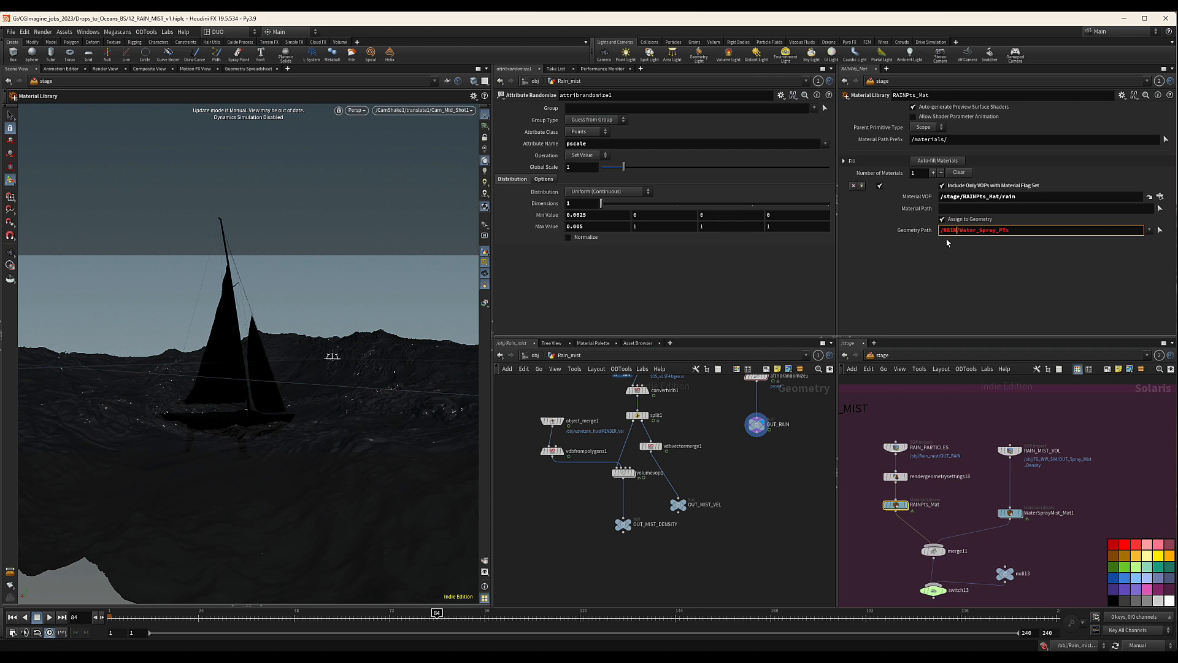
left_click_drag(1022, 233, 959, 234)
key("ctrl+v")
key("Return")
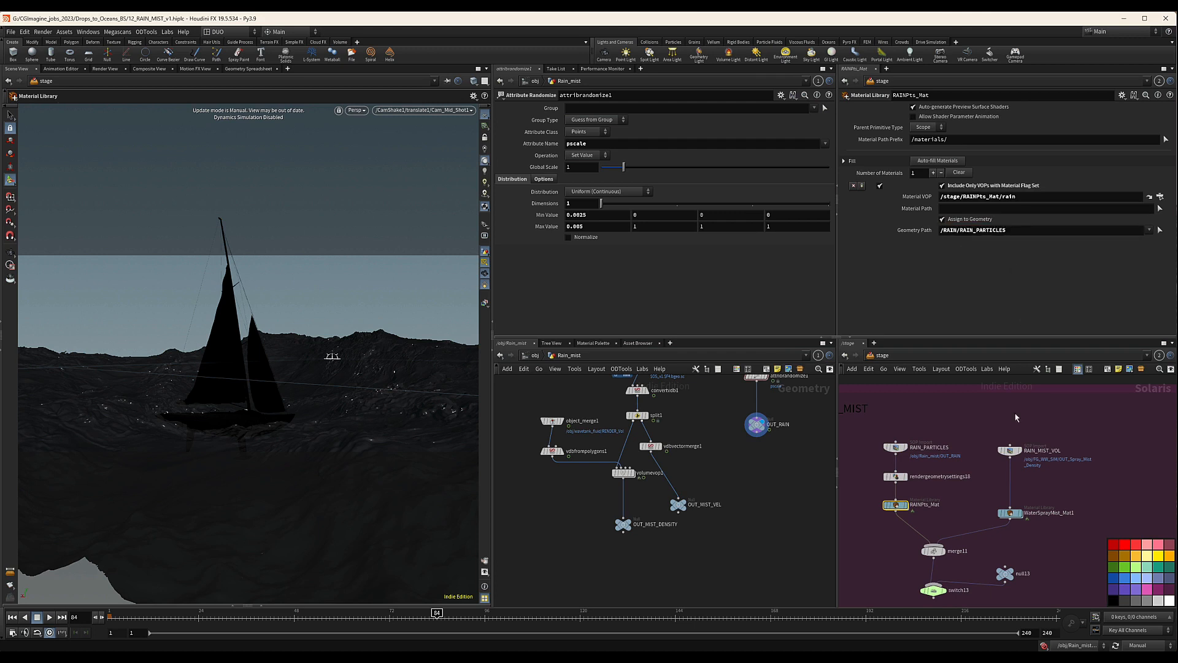
Step: Point the RAIN_MIST_VOL import's SOP Path to /obj/Rain_mist/OUT_MIST_DENSITY
left_click(956, 521)
middle_click_drag(1049, 508, 1034, 521)
left_click(992, 464)
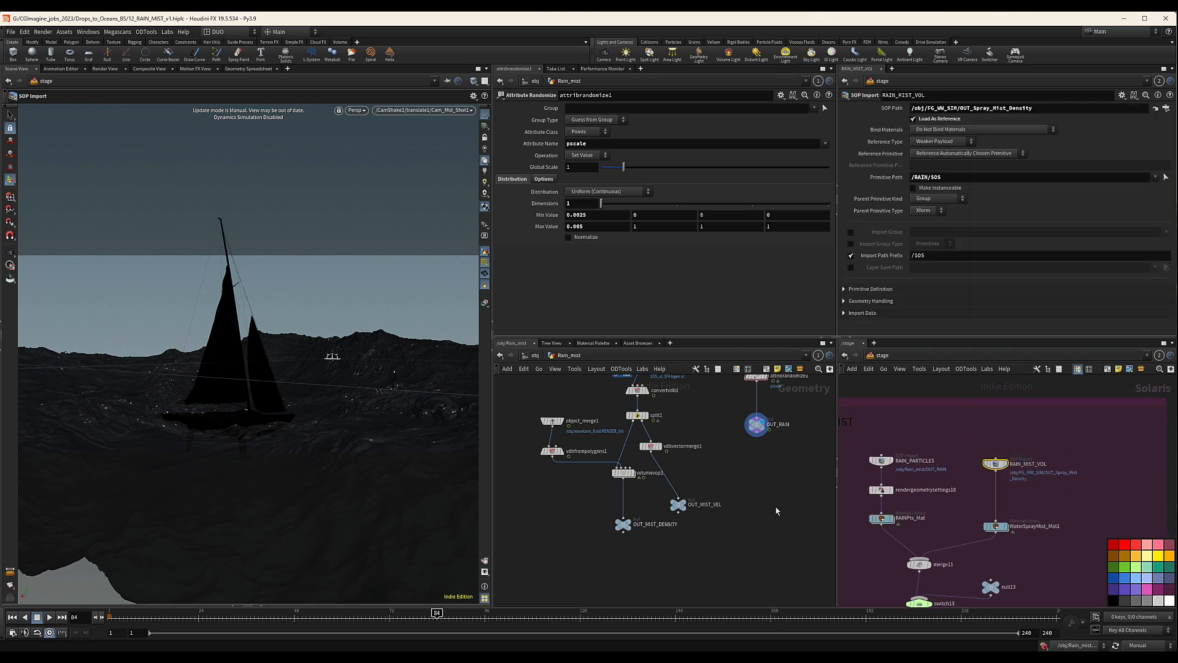
left_click_drag(623, 524, 986, 120)
middle_click_drag(1045, 505, 1052, 491)
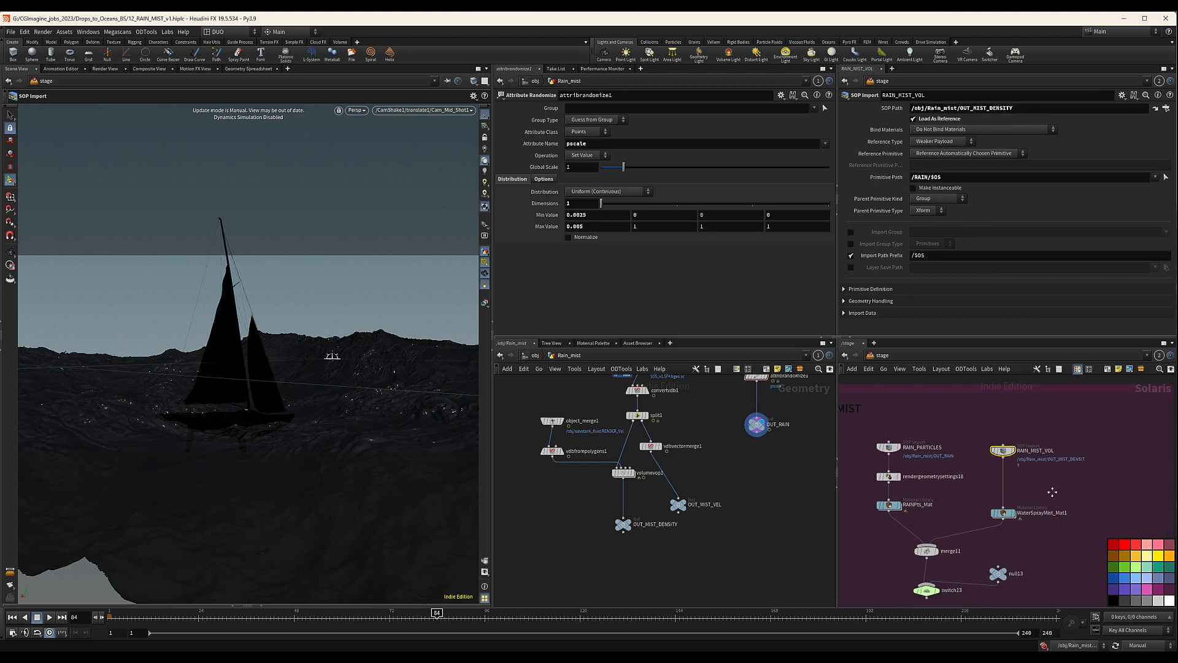
Step: Rename the WaterSprayMist_Mat1 material library to RAIN_MIST_Mat
scroll(1030, 529, "up", 2)
double_click(1043, 505)
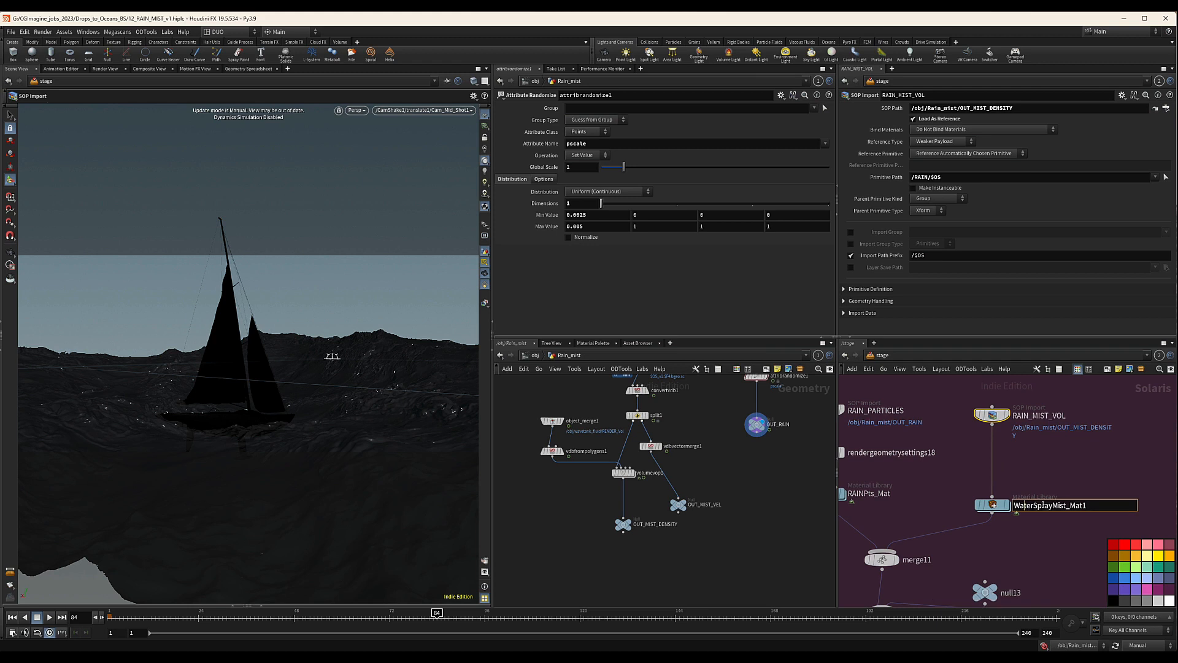
double_click(1042, 416)
left_click_drag(1050, 416, 1012, 416)
key("ctrl+c")
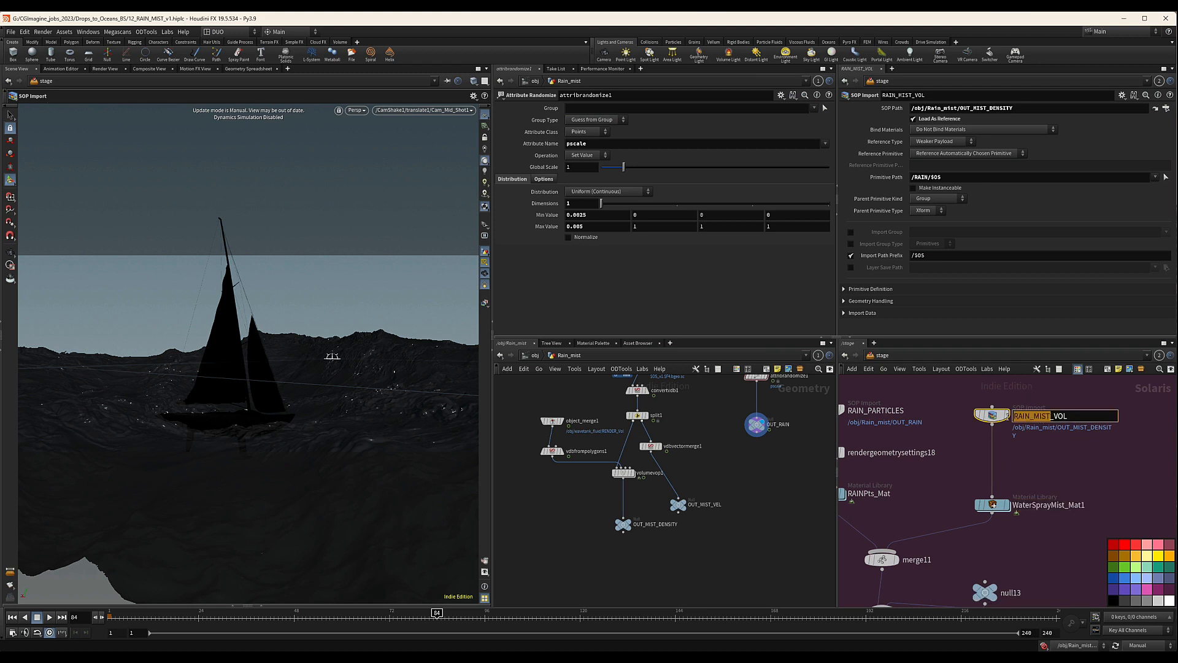
double_click(1059, 505)
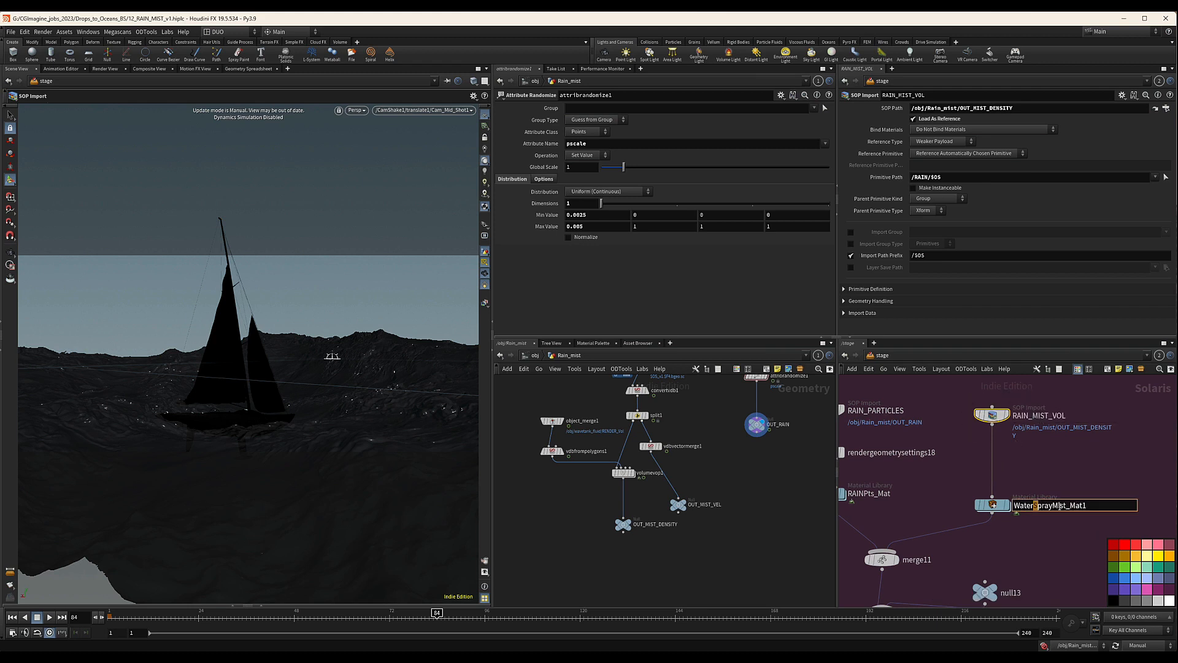
left_click(1053, 505)
left_click_drag(1066, 505, 1012, 505)
key("ctrl+v")
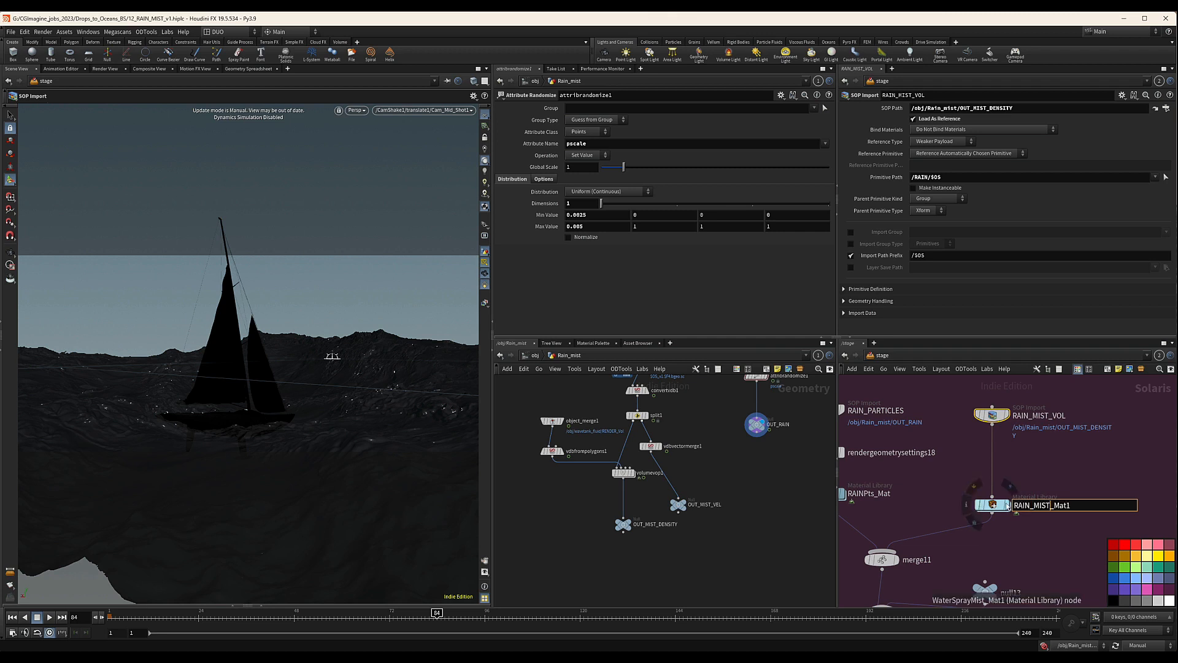
key("Return")
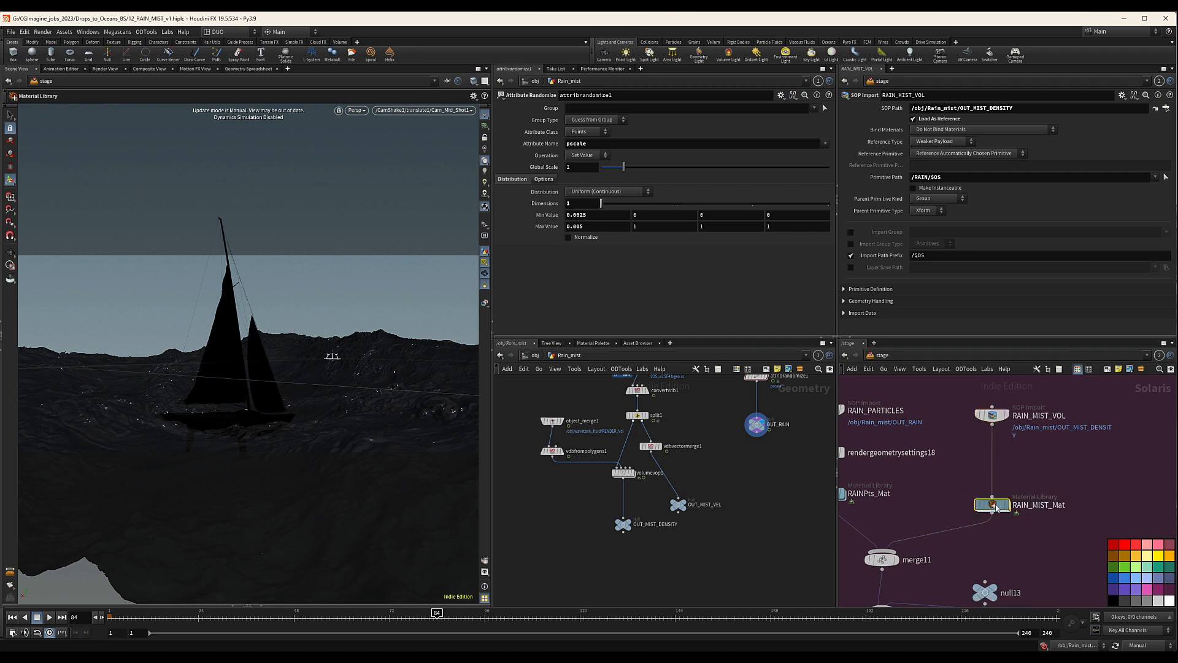
Step: Set the Density Scale of the mist Pyro Preview shader inside RAIN_MIST_Mat to 0.2
double_click(992, 504)
left_click_drag(1043, 405, 930, 528)
left_click_drag(924, 134, 916, 134)
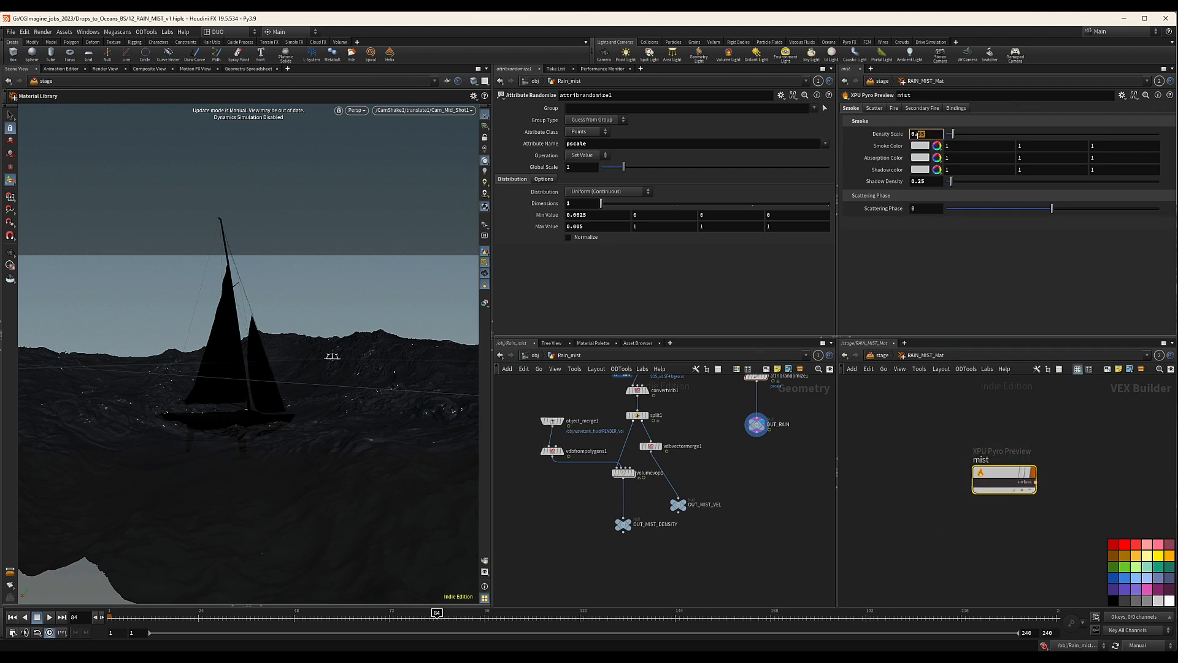
type("2")
key("Return")
left_click(959, 385)
Step: Return to the stage network and assign the mist shader, /stage/RAIN_MIST_Mat/mist, as the Material VOP of RAIN_MIST_Mat
left_click(879, 357)
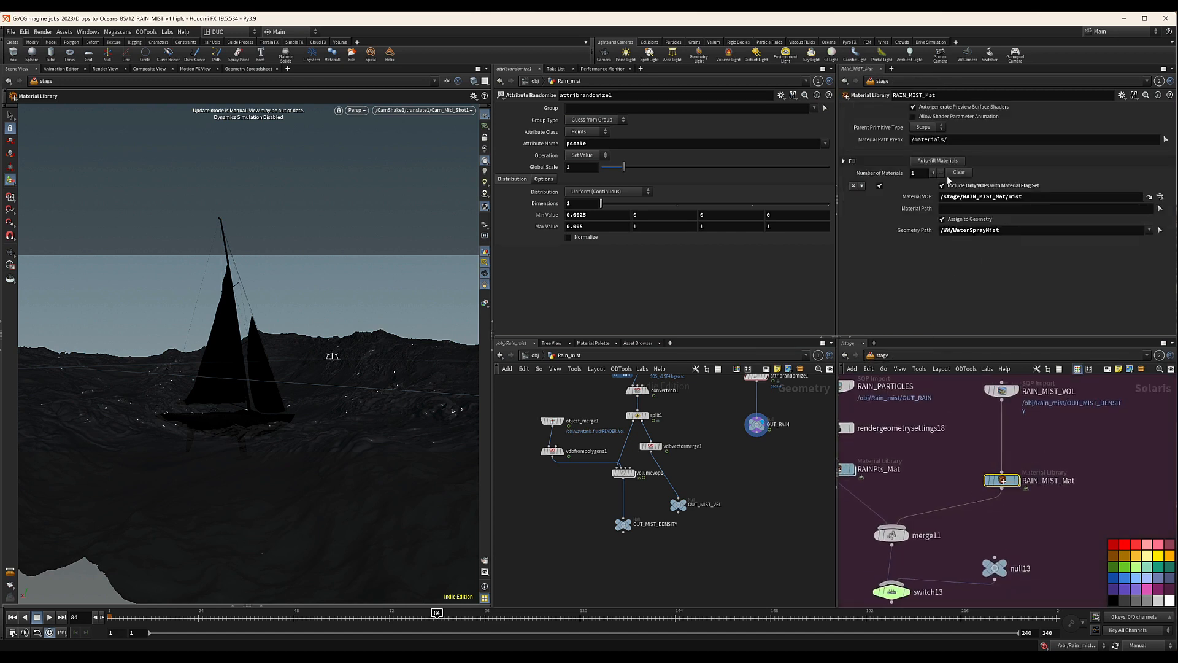
left_click(1159, 196)
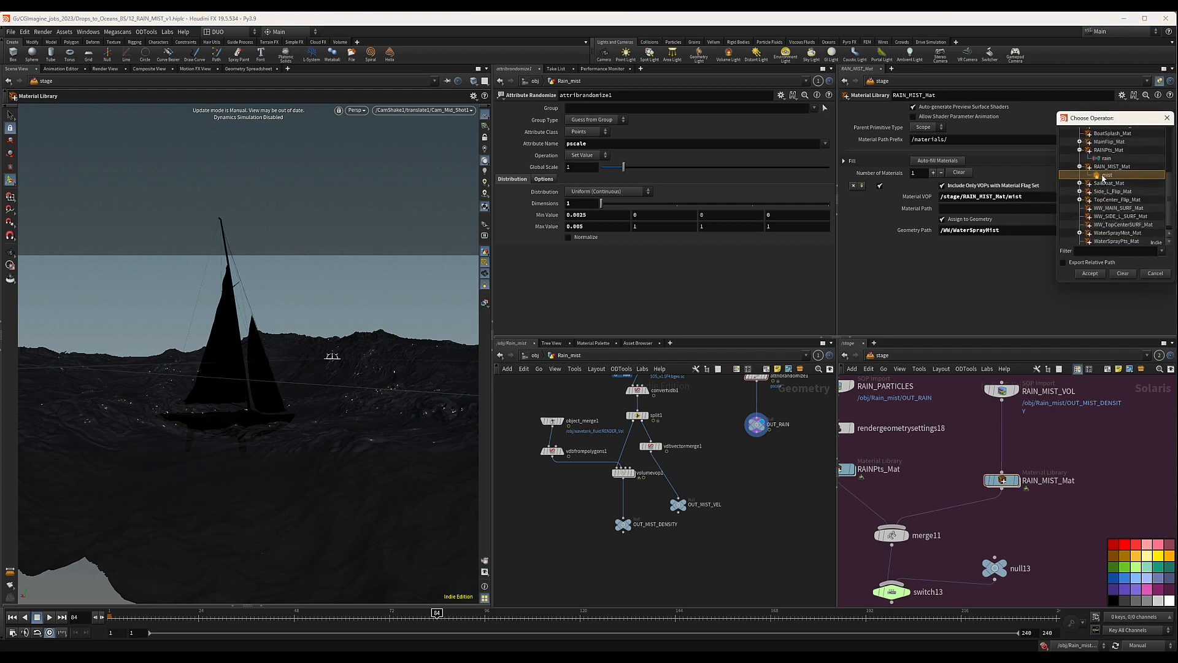
double_click(1102, 176)
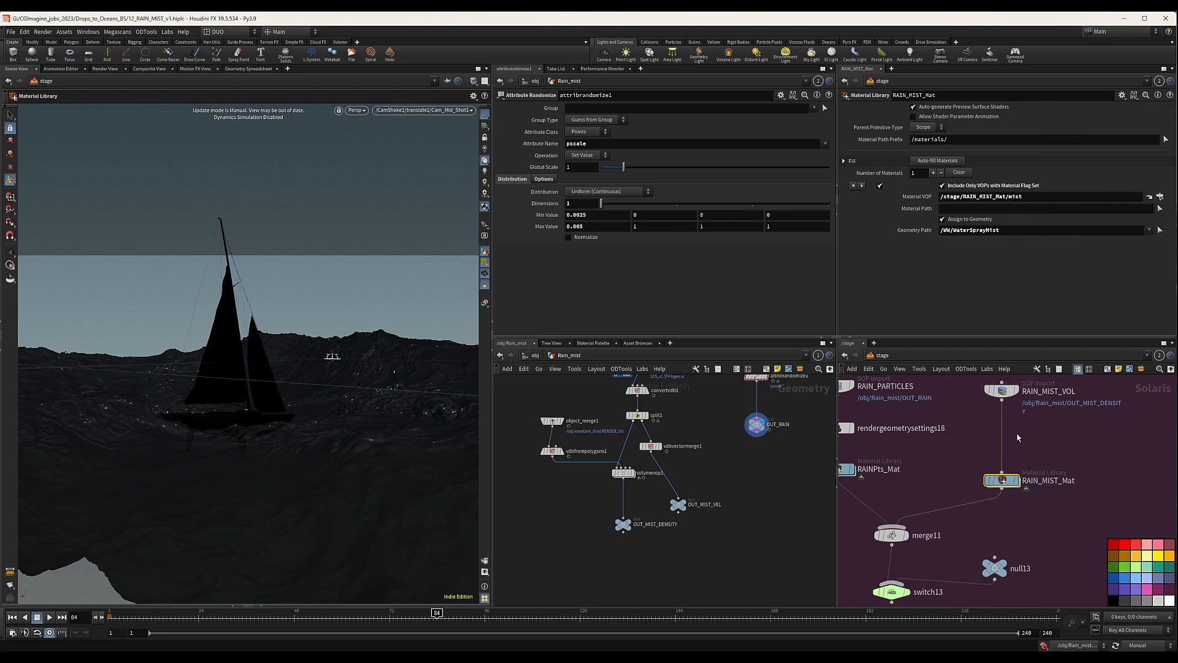
Step: Set the Geometry Path of RAIN_MIST_Mat to /RAIN/RAIN_MIST_VOL, copying the name of the mist volume import
middle_click_drag(1017, 438, 1016, 469)
double_click(1049, 424)
key("ctrl+c")
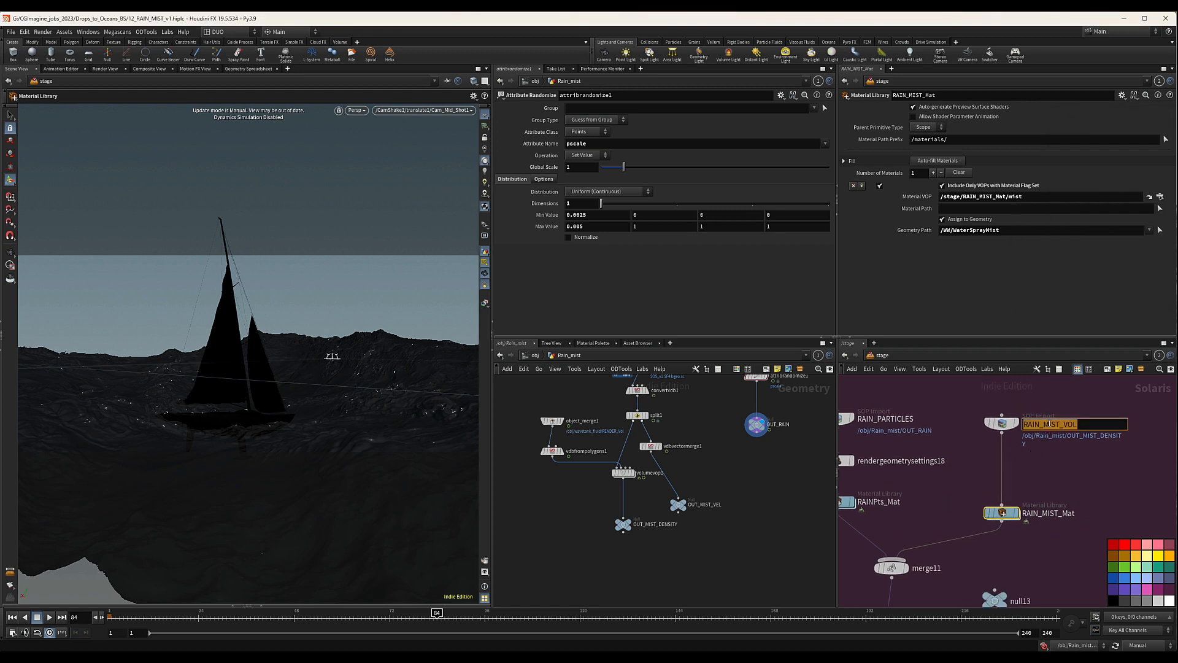
left_click(1099, 531)
left_click(949, 228)
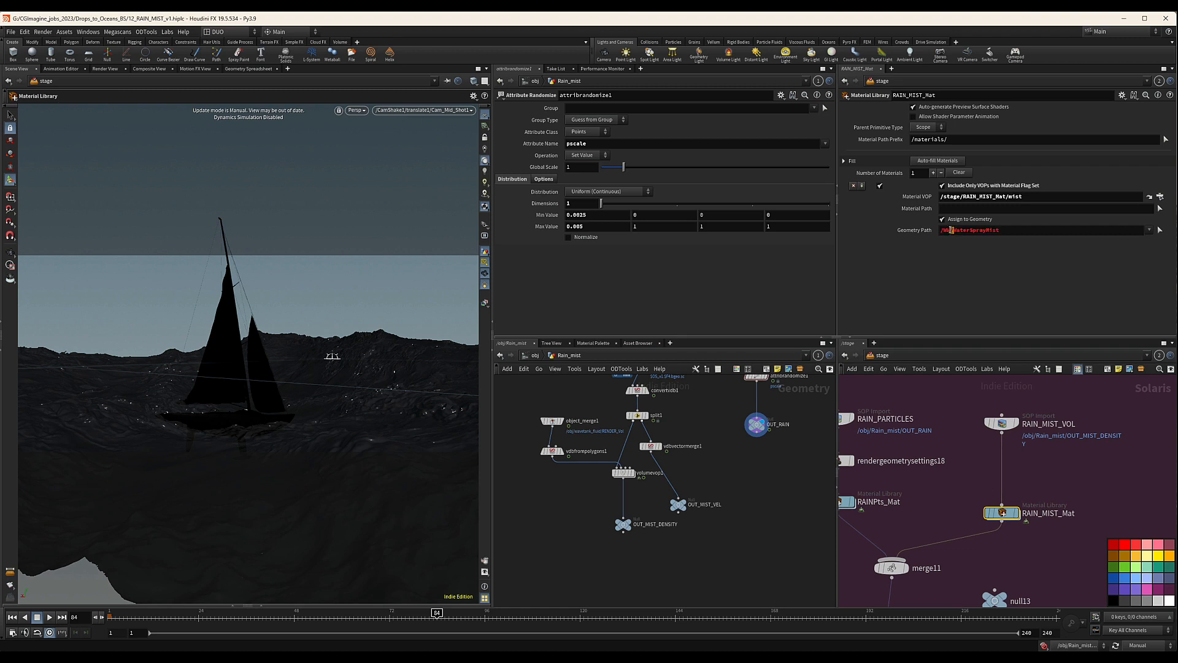
left_click_drag(943, 232, 951, 232)
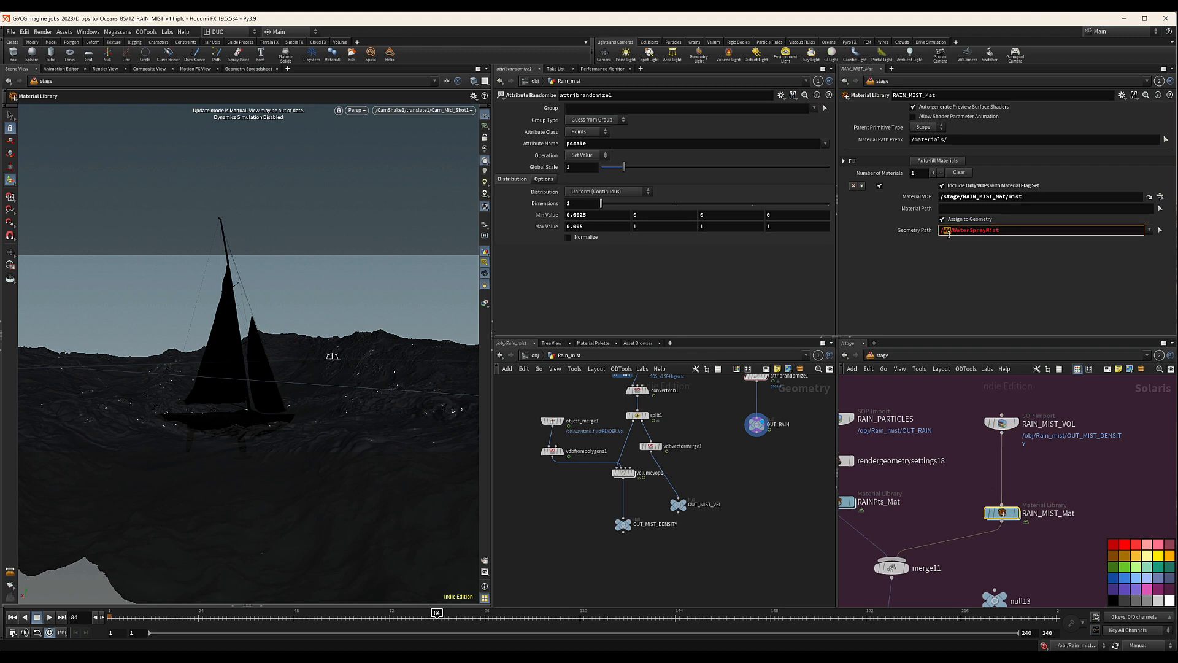
type("RAIN")
left_click_drag(1050, 234, 960, 233)
key("ctrl+v")
key("Return")
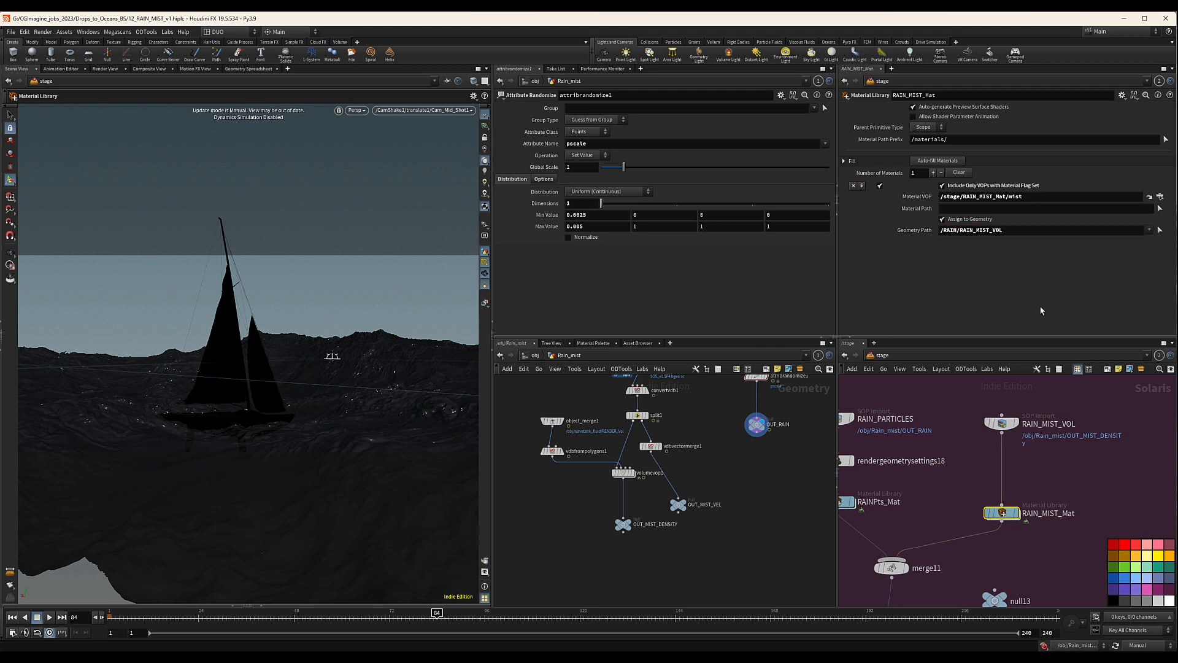
scroll(1082, 491, "down", 8)
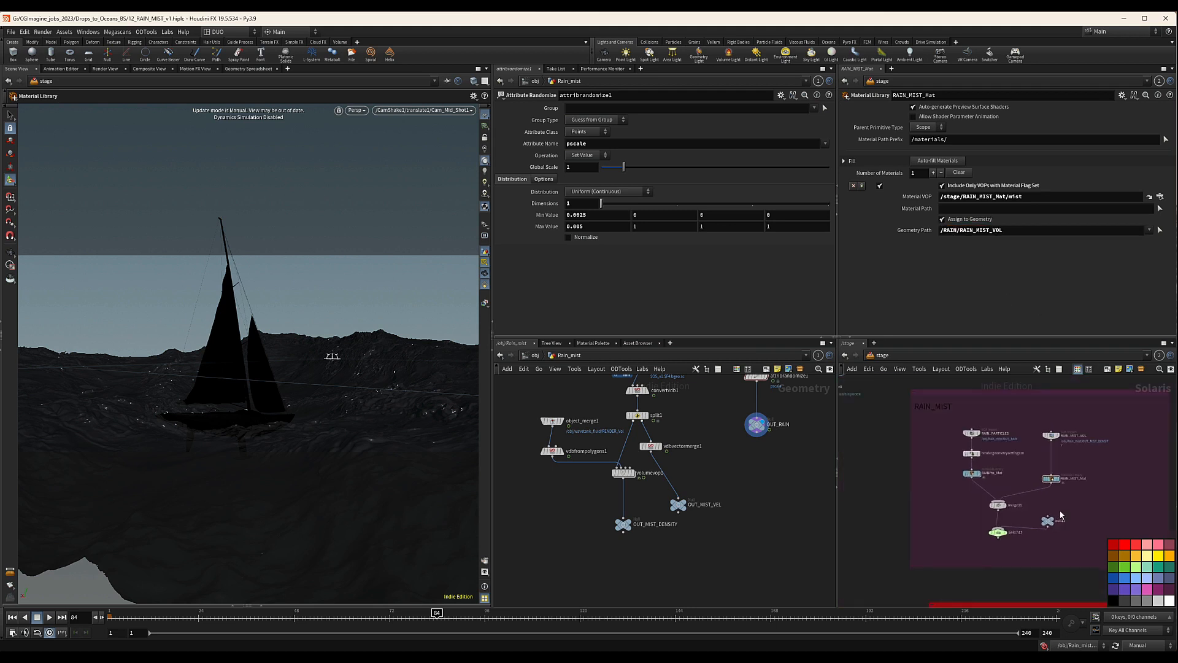
scroll(1068, 473, "down", 6)
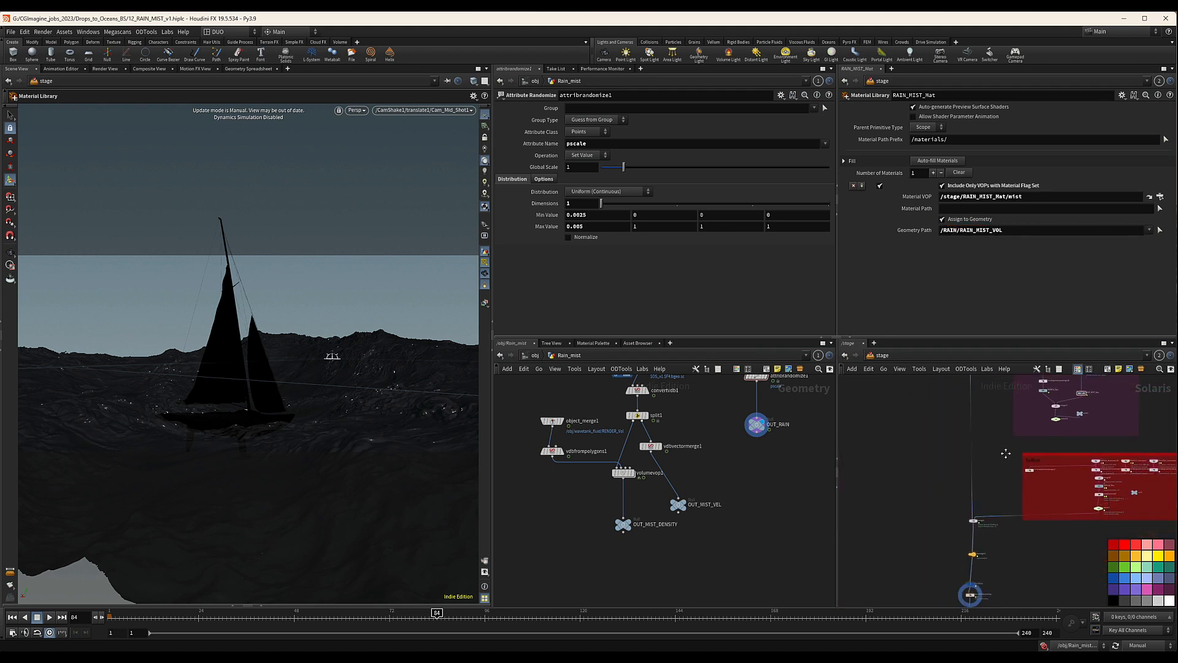
left_click(1021, 437)
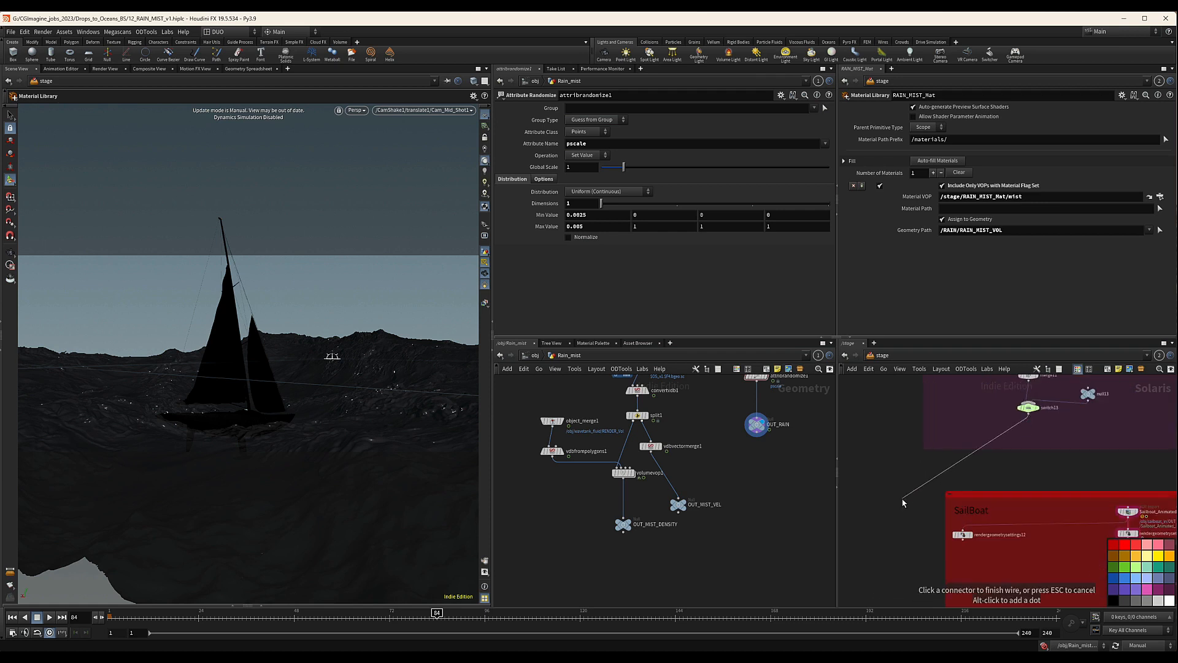
scroll(945, 467, "up", 4)
scroll(952, 423, "down", 3)
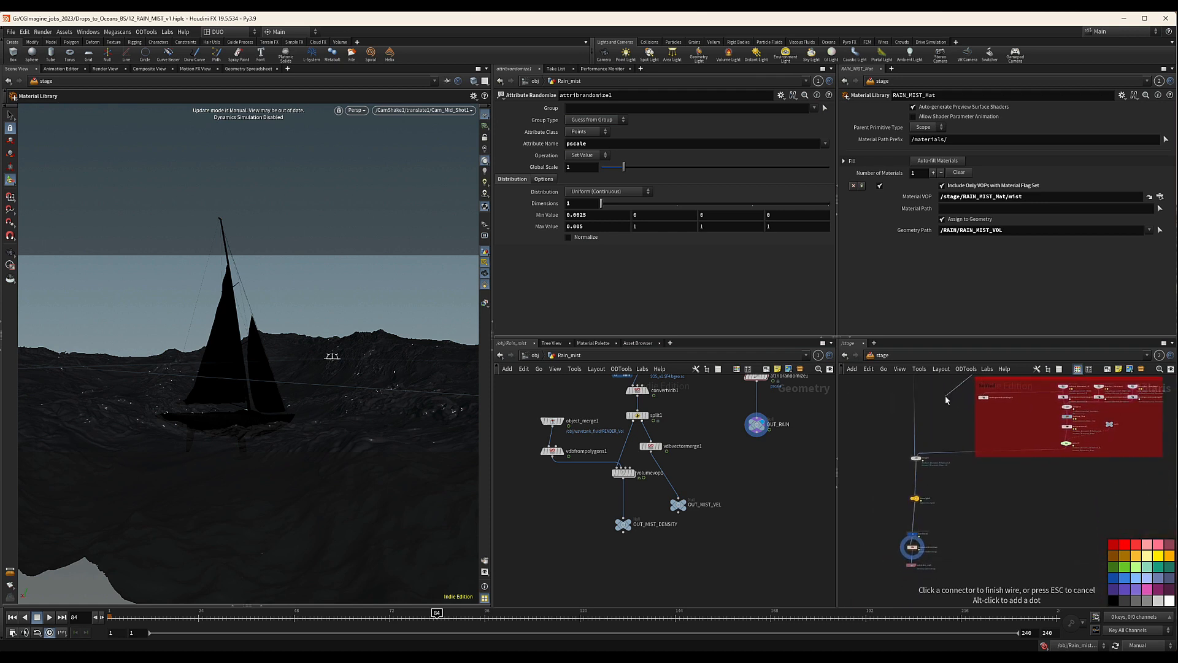
scroll(941, 441, "down", 3)
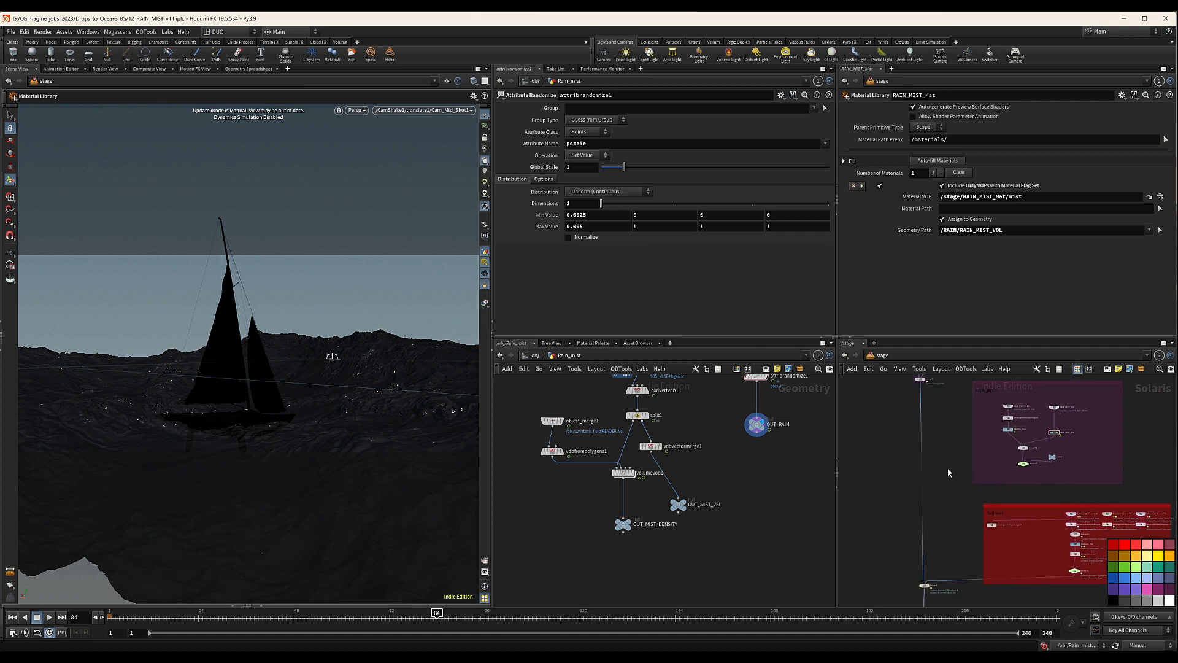
Step: Insert a Merge node into the main stage wire beside the RAIN_MIST network box and connect switch13 to it
key("Tab")
type("m")
key("Return")
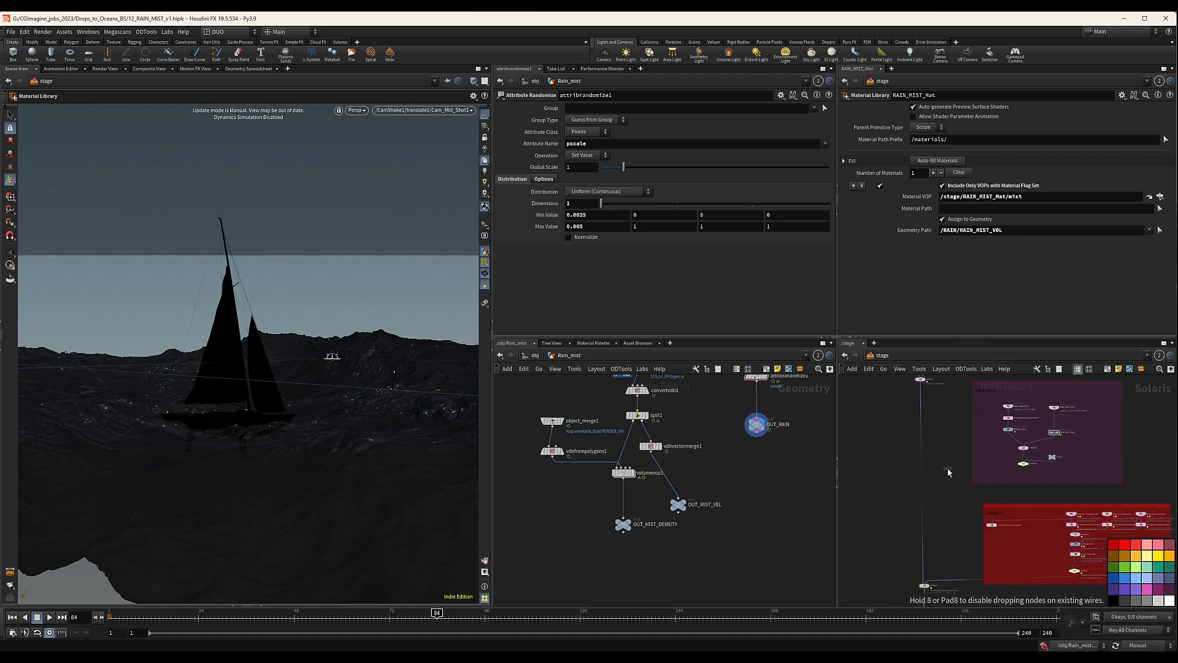
left_click(947, 467)
left_click_drag(949, 472, 924, 478)
scroll(1003, 442, "up", 4)
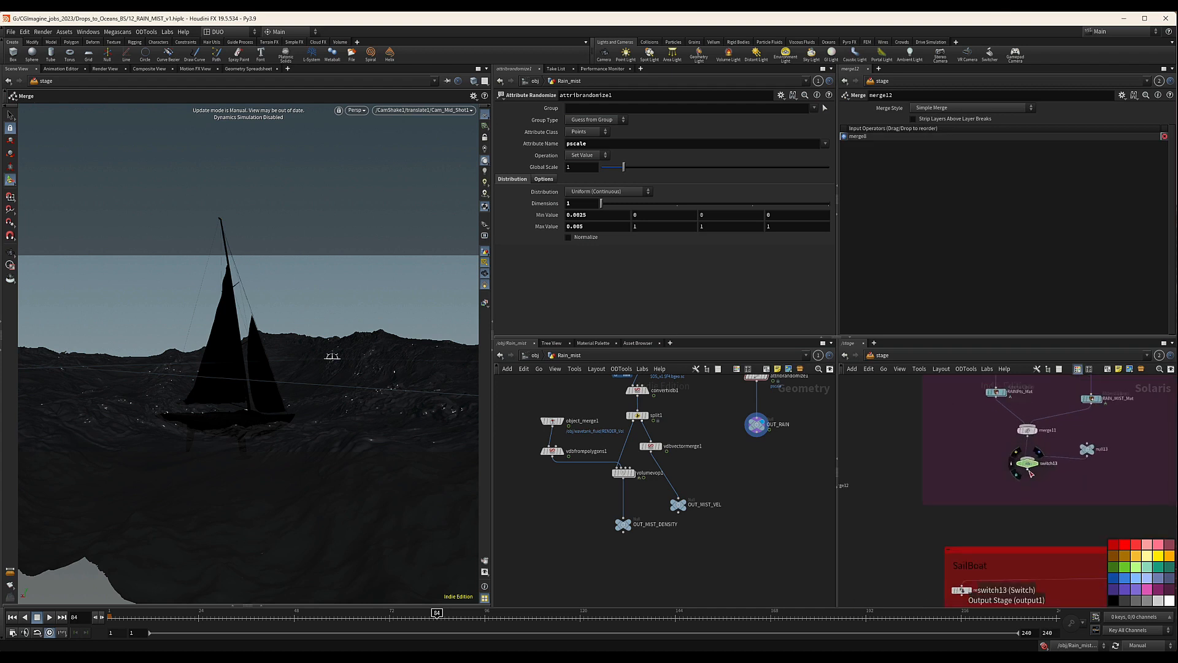
left_click_drag(1019, 471, 895, 480)
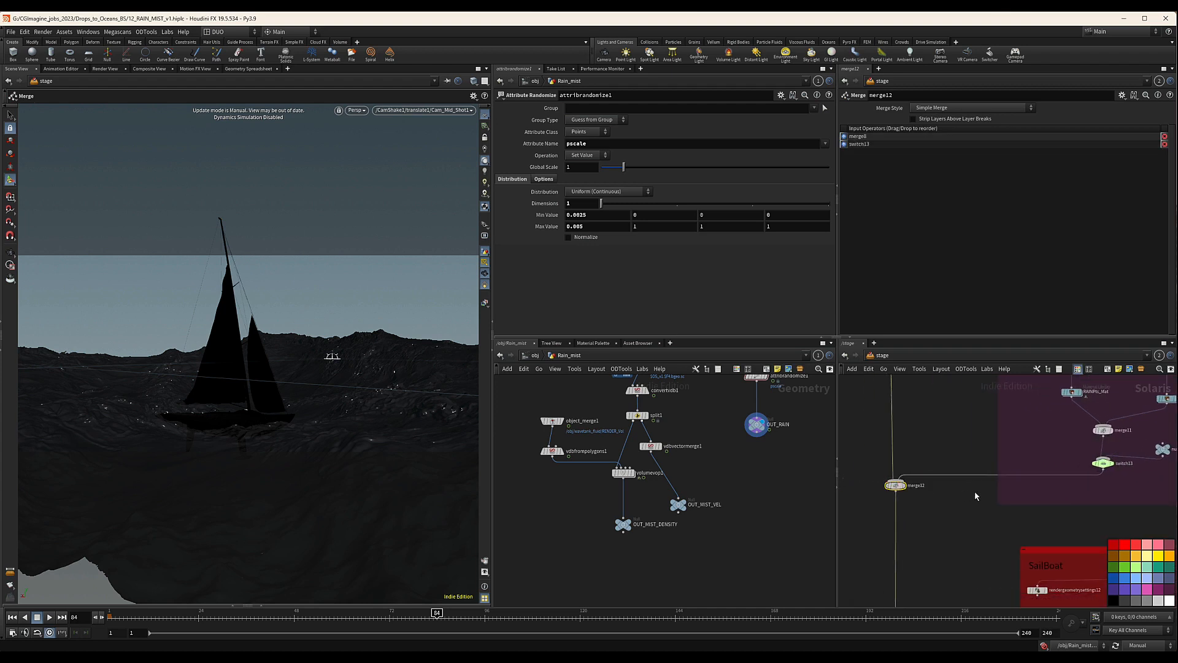
Step: Check the inputs of switch13 and the wiring of the RAIN_MIST branch in the stage network
middle_click_drag(1056, 478, 962, 502)
left_click_drag(987, 478, 1022, 498)
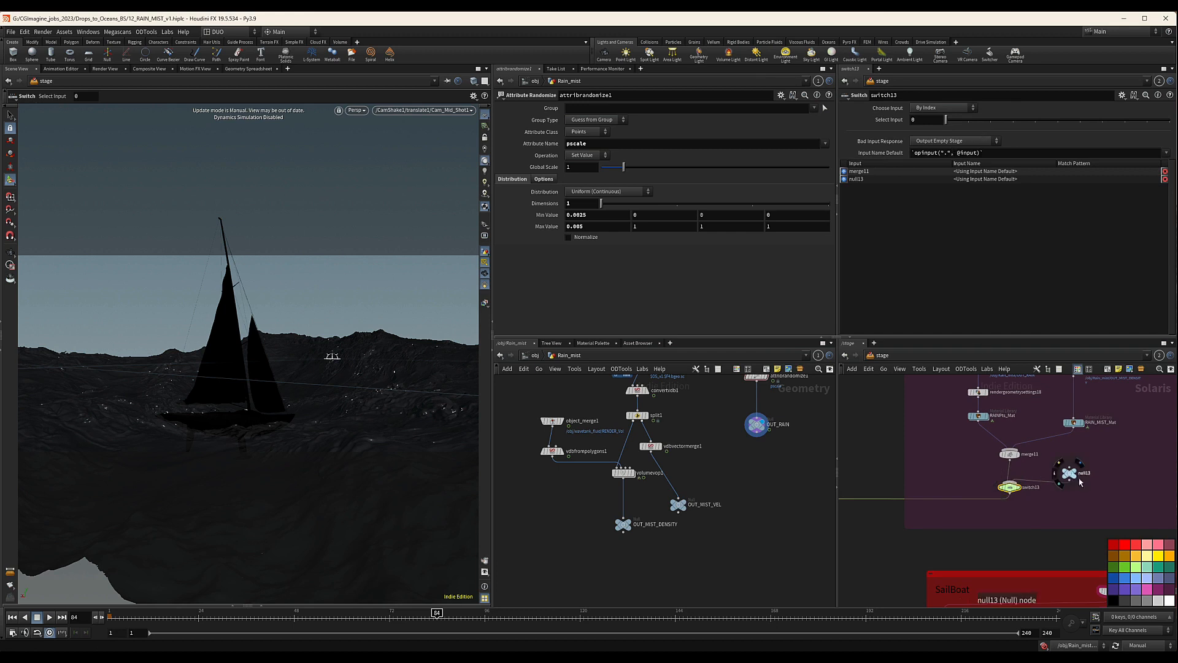
middle_click_drag(1129, 431, 1126, 487)
middle_click_drag(1002, 411, 994, 495)
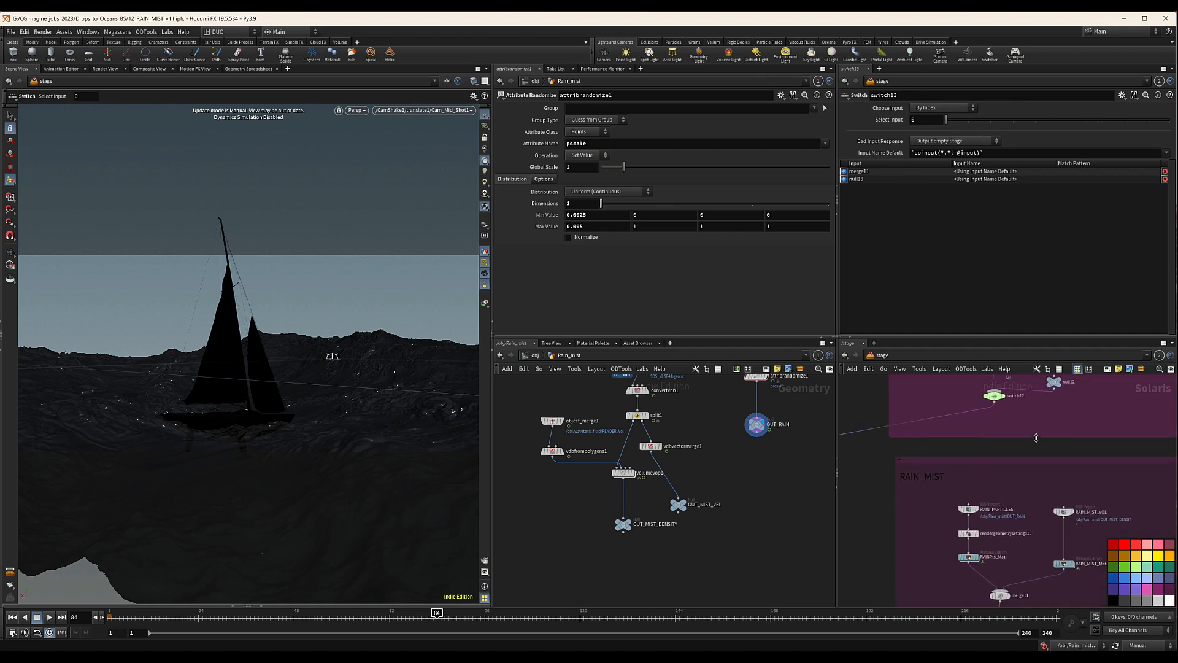
scroll(1043, 461, "down", 5)
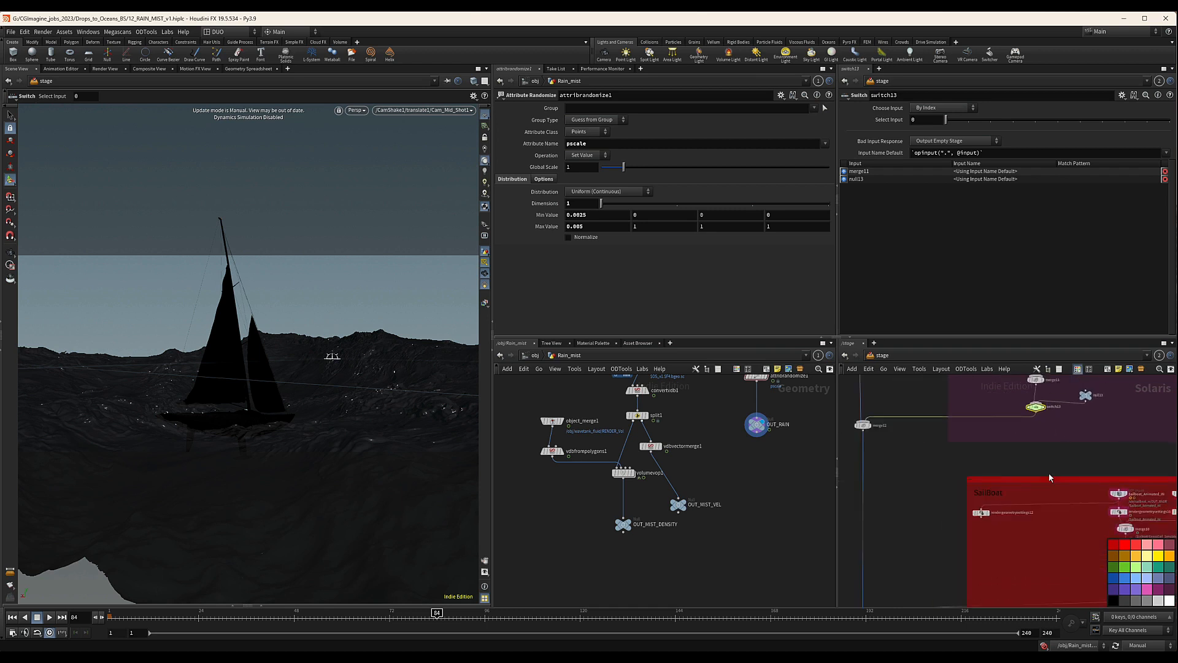
Step: Select the karmarendersettings node at the end of the stage chain and save the scene
scroll(1050, 478, "down", 6)
scroll(910, 474, "up", 3)
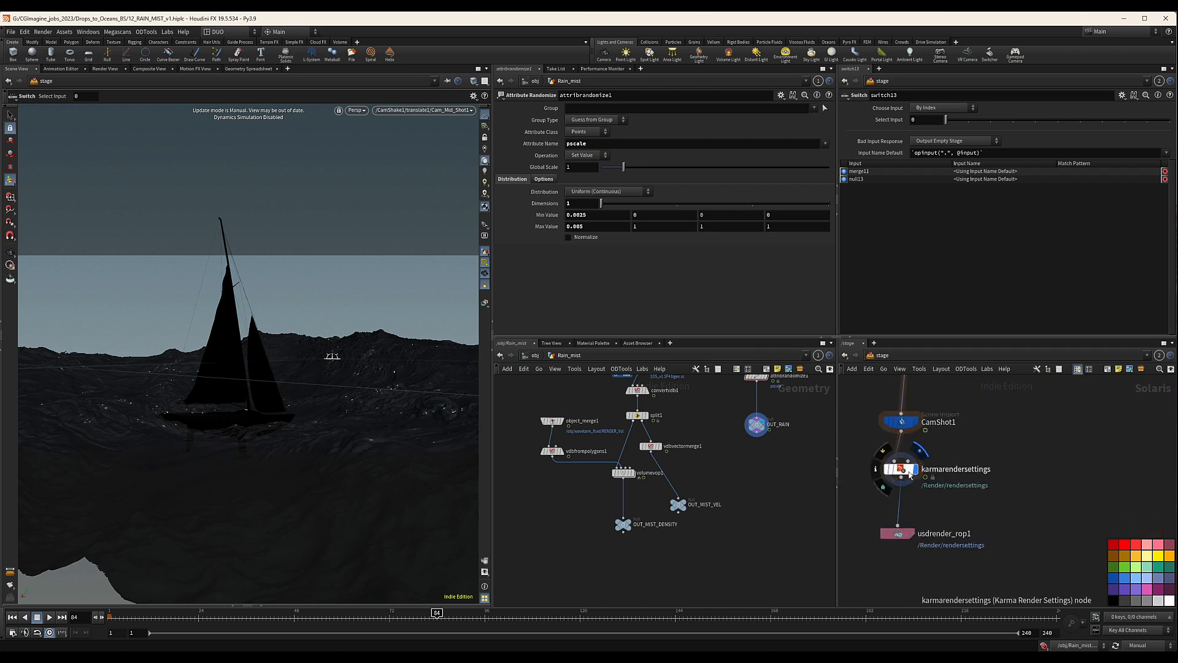
left_click(902, 470)
key("ctrl+s")
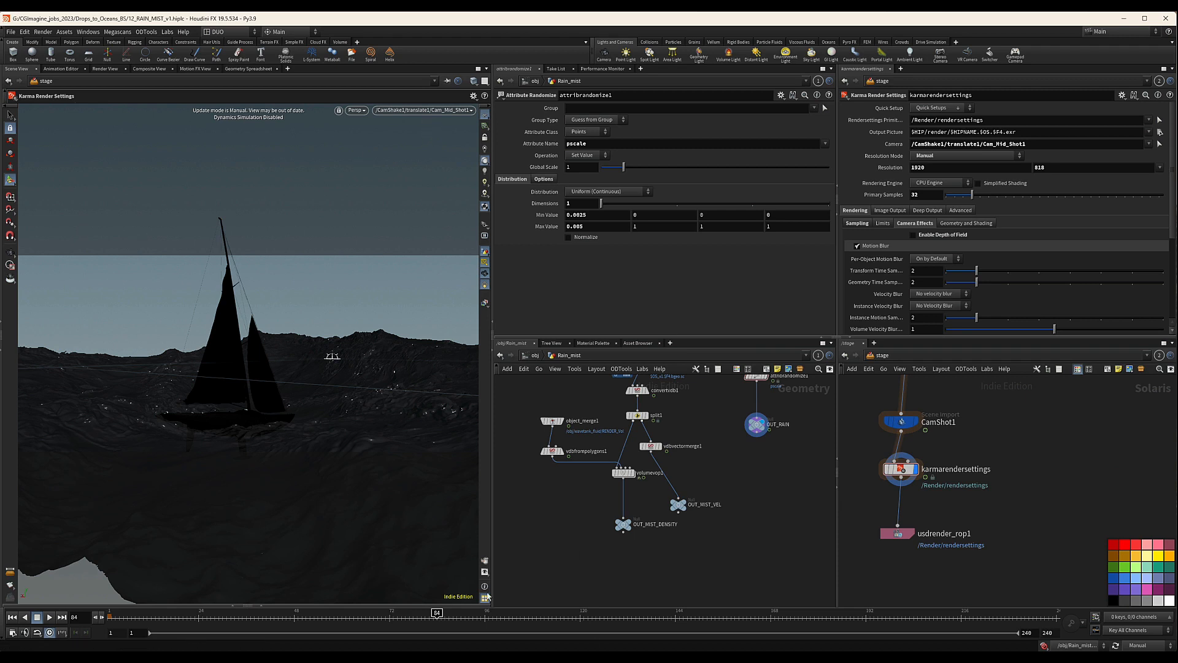
Step: Move the timeline to frame 112, save the scene and switch the update mode to Auto Update
left_click(549, 621)
key("ctrl+s")
left_click(1142, 644)
left_click(1142, 619)
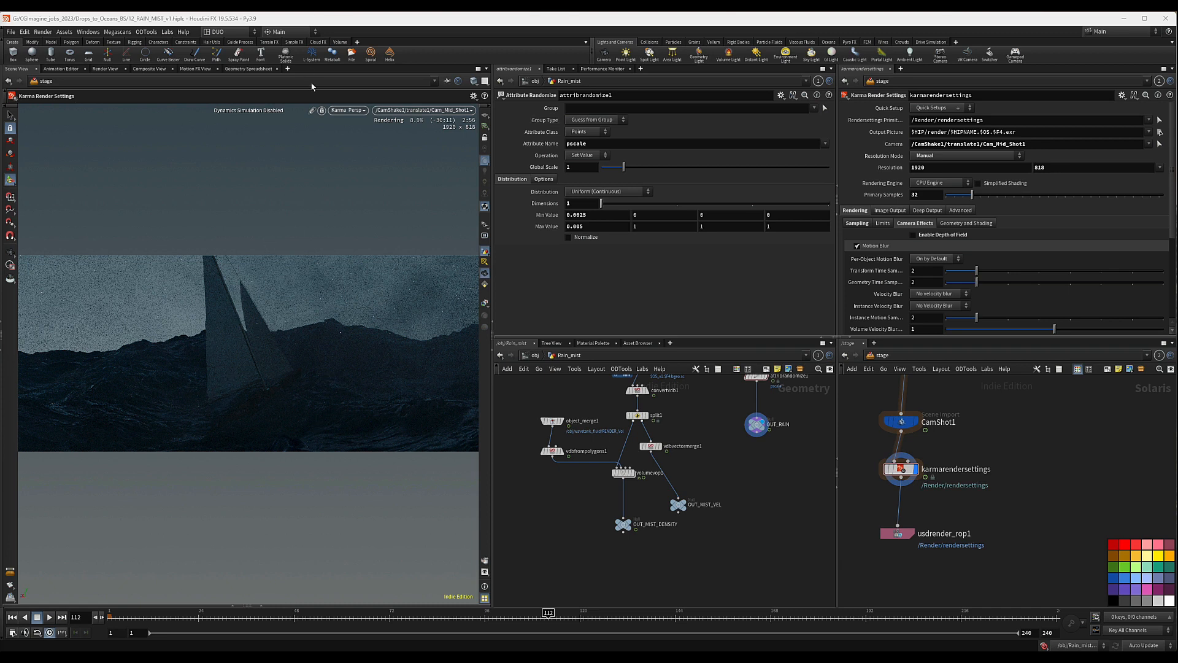
Step: Examine the Karma viewport render and the layout of the whole stage network, including the rain mist and sailboat boxes
left_click(357, 110)
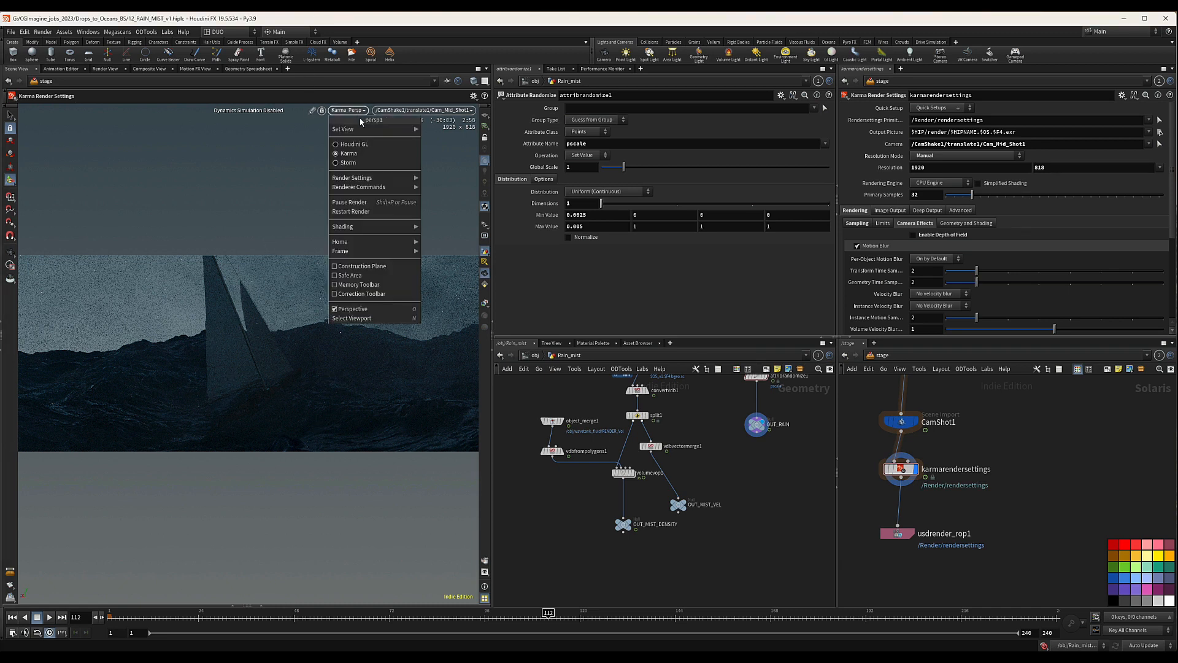
left_click(772, 277)
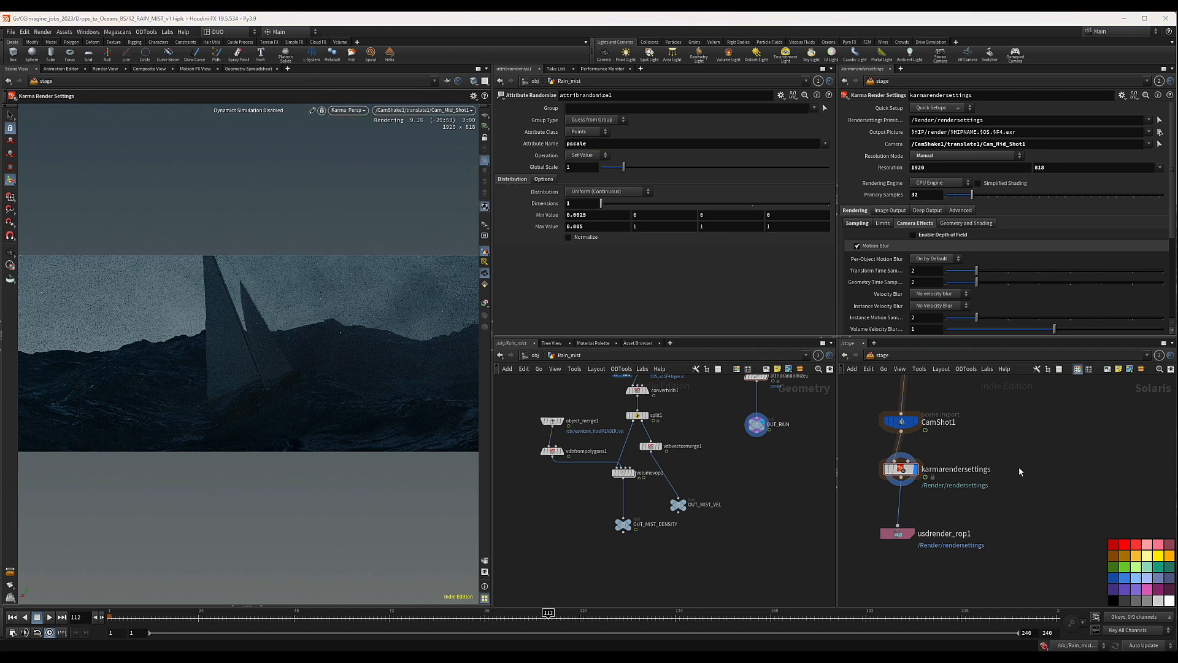
scroll(1003, 439, "down", 5)
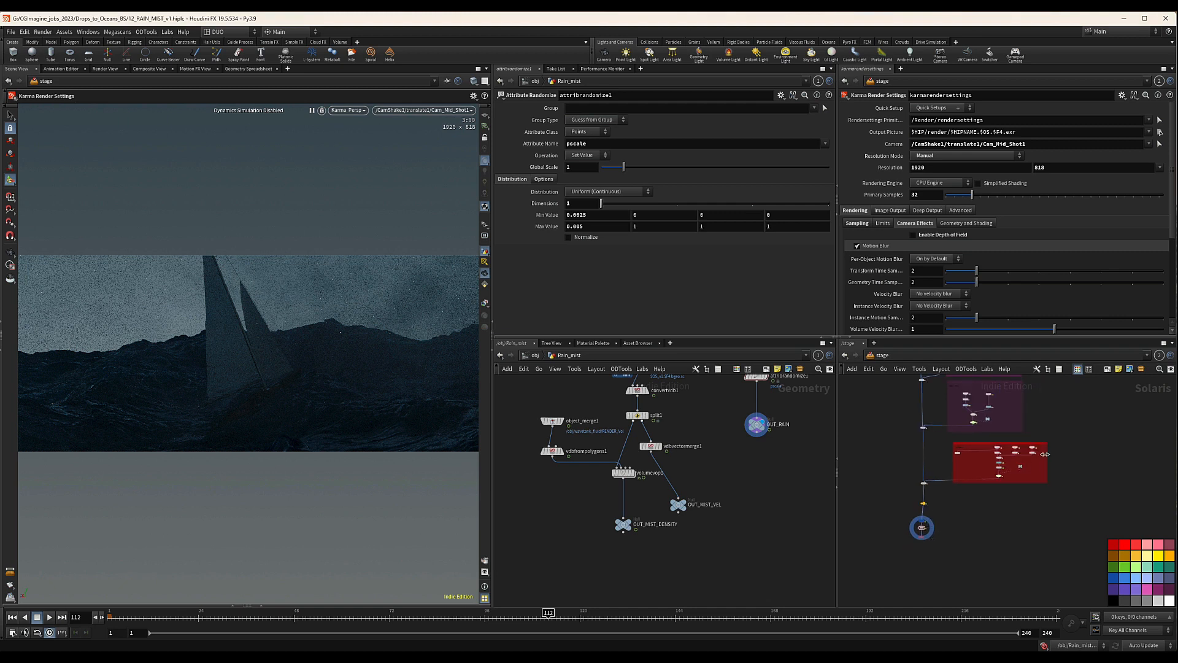
scroll(1012, 457, "down", 3)
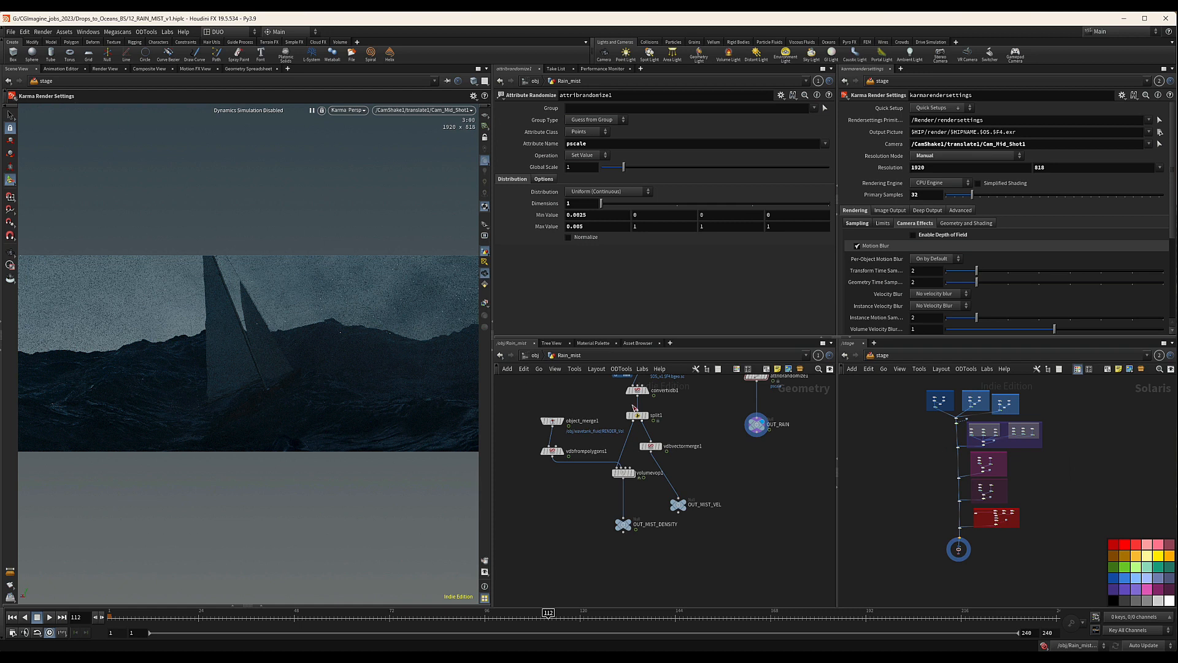
scroll(1028, 519, "up", 3)
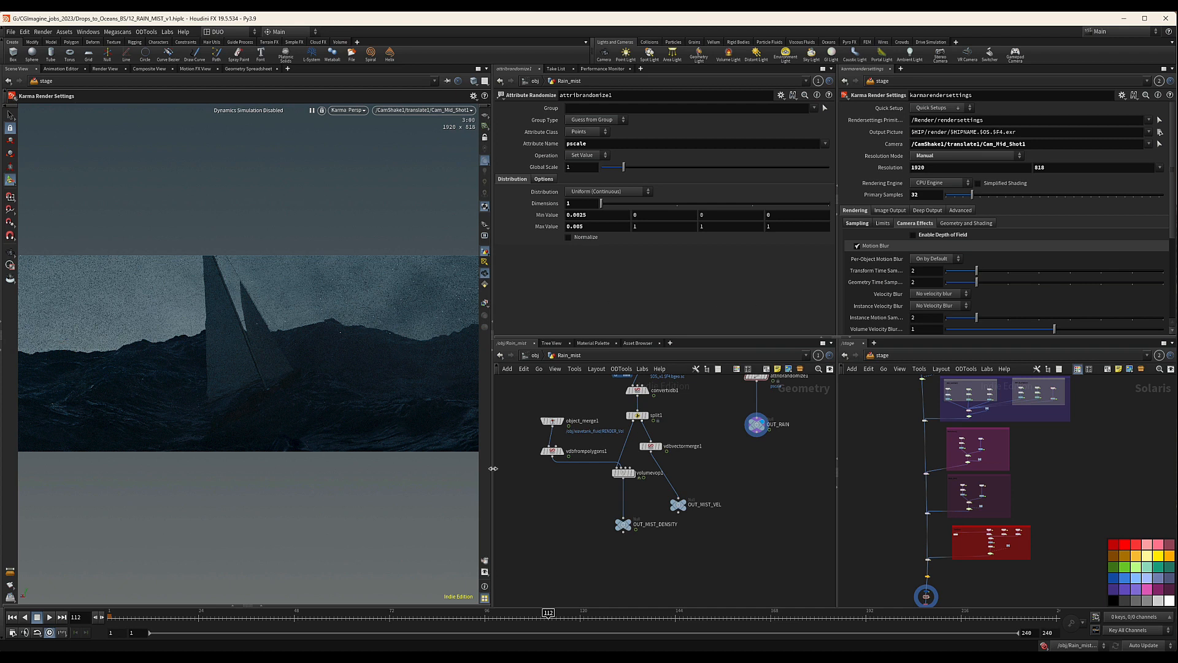
scroll(1099, 471, "up", 5)
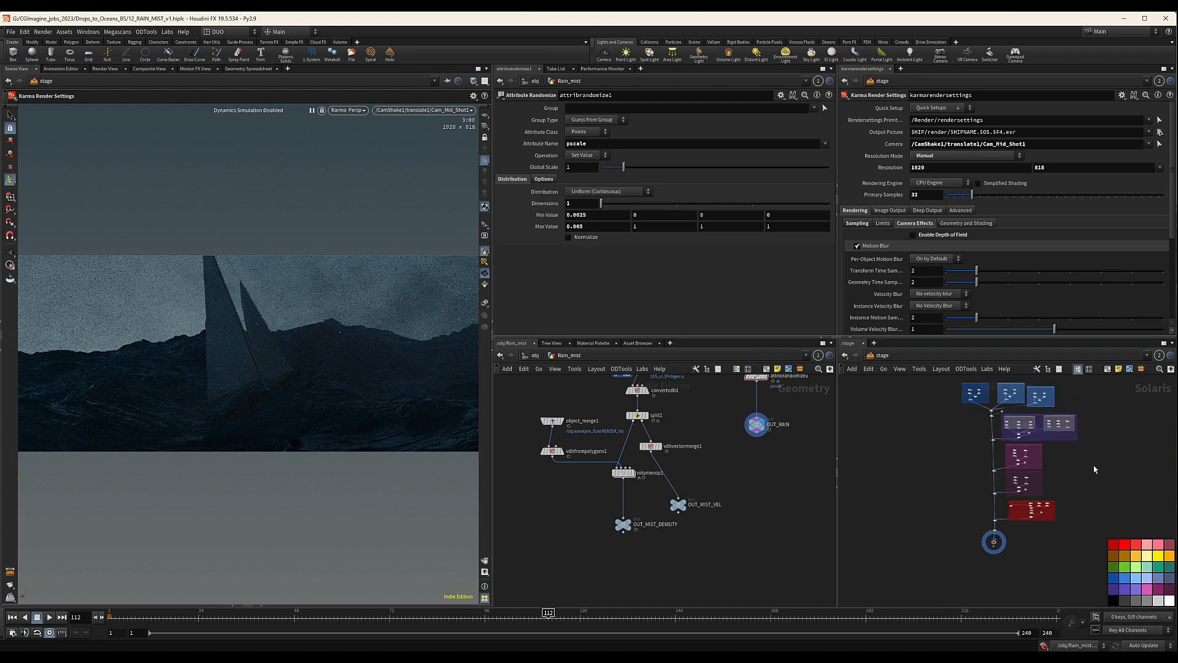
scroll(1093, 437, "down", 3)
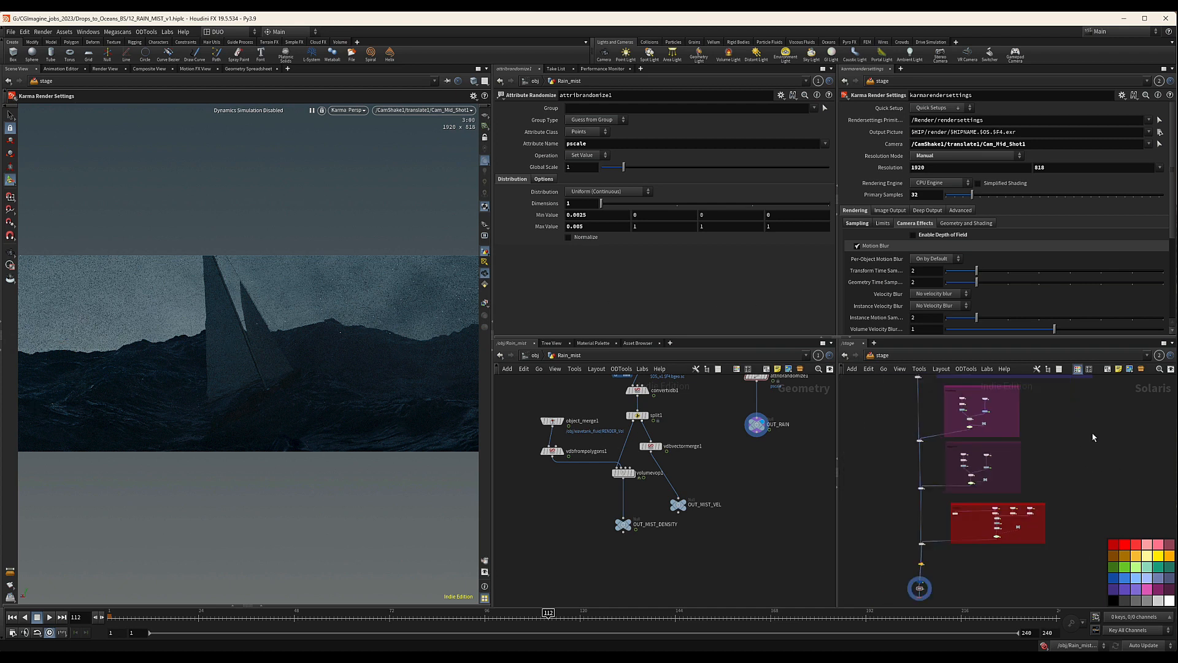
scroll(1093, 484, "up", 3)
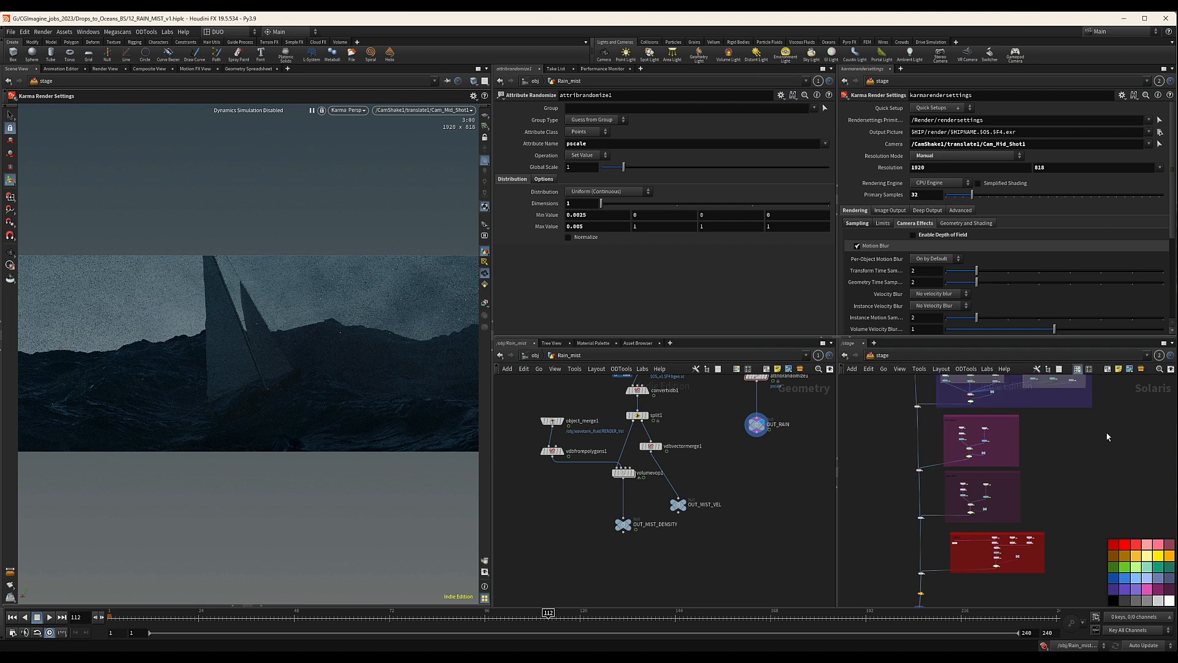